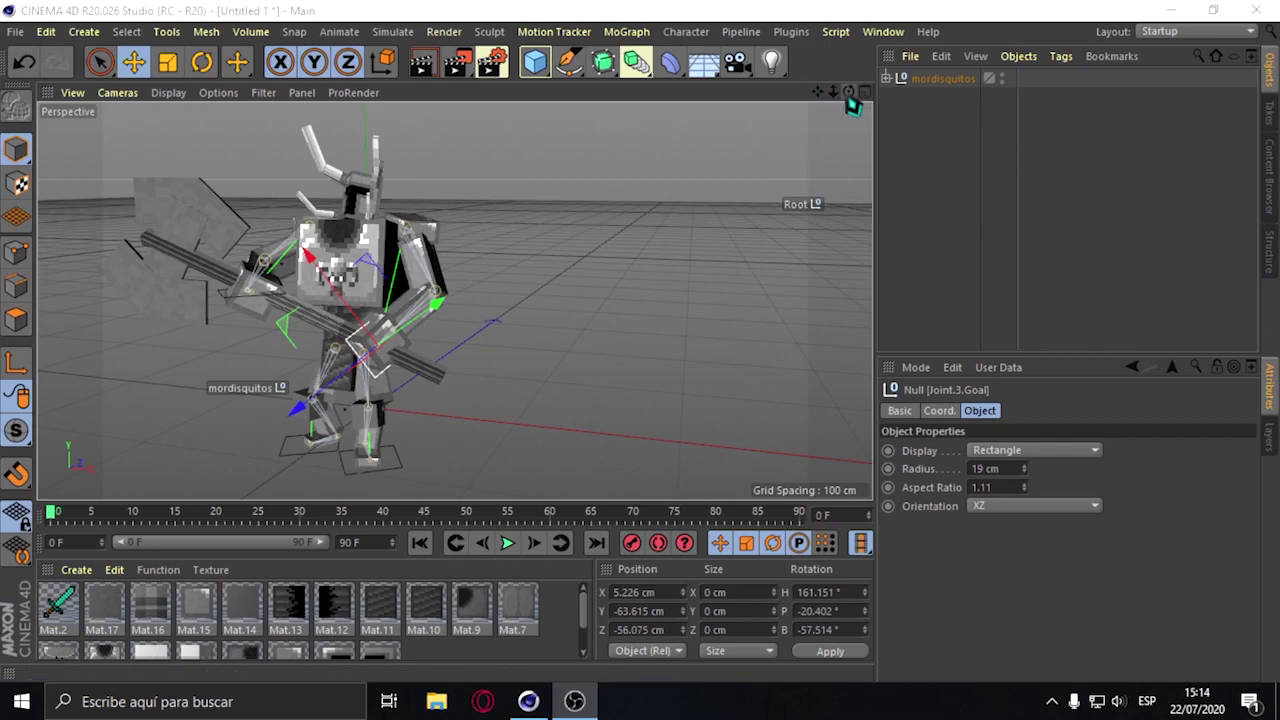
Pull the robot's arm IK goal down and right to repose the arm, then select Cube.16.
drag(848, 91, 455, 300)
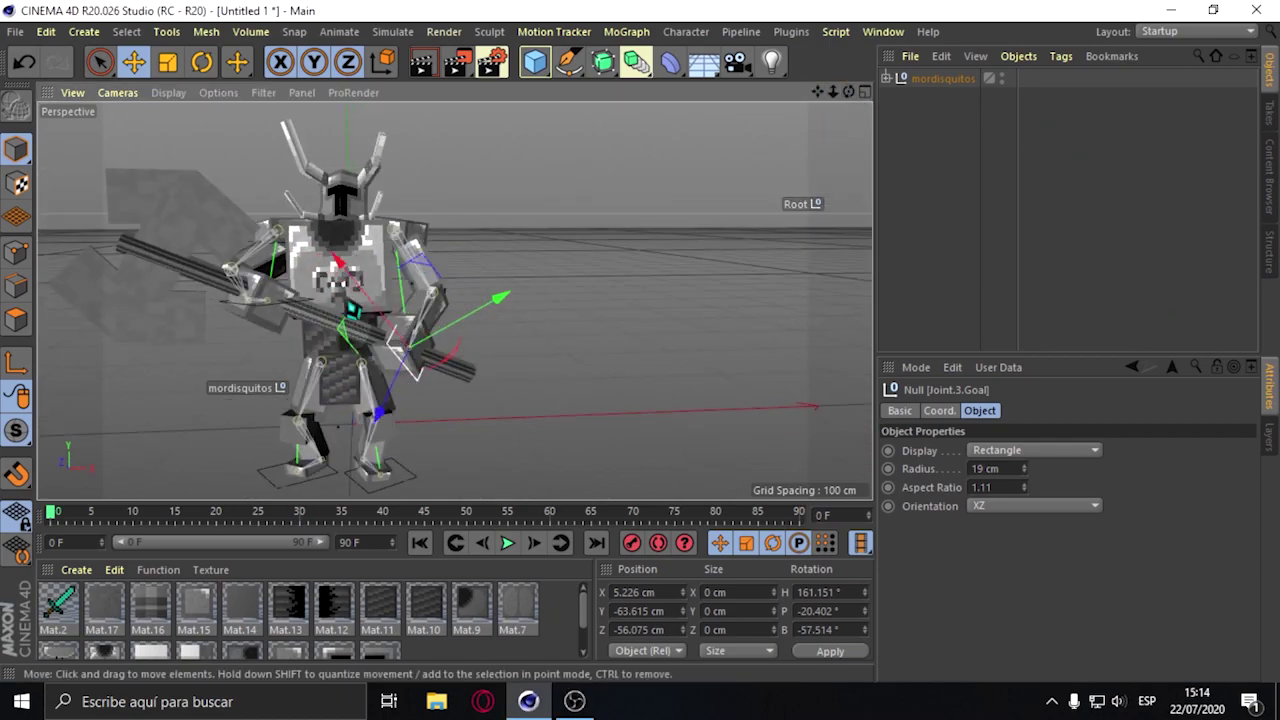
mouse_move(340, 262)
mouse_down()
mouse_move(428, 380)
mouse_move(384, 354)
mouse_move(405, 365)
mouse_up()
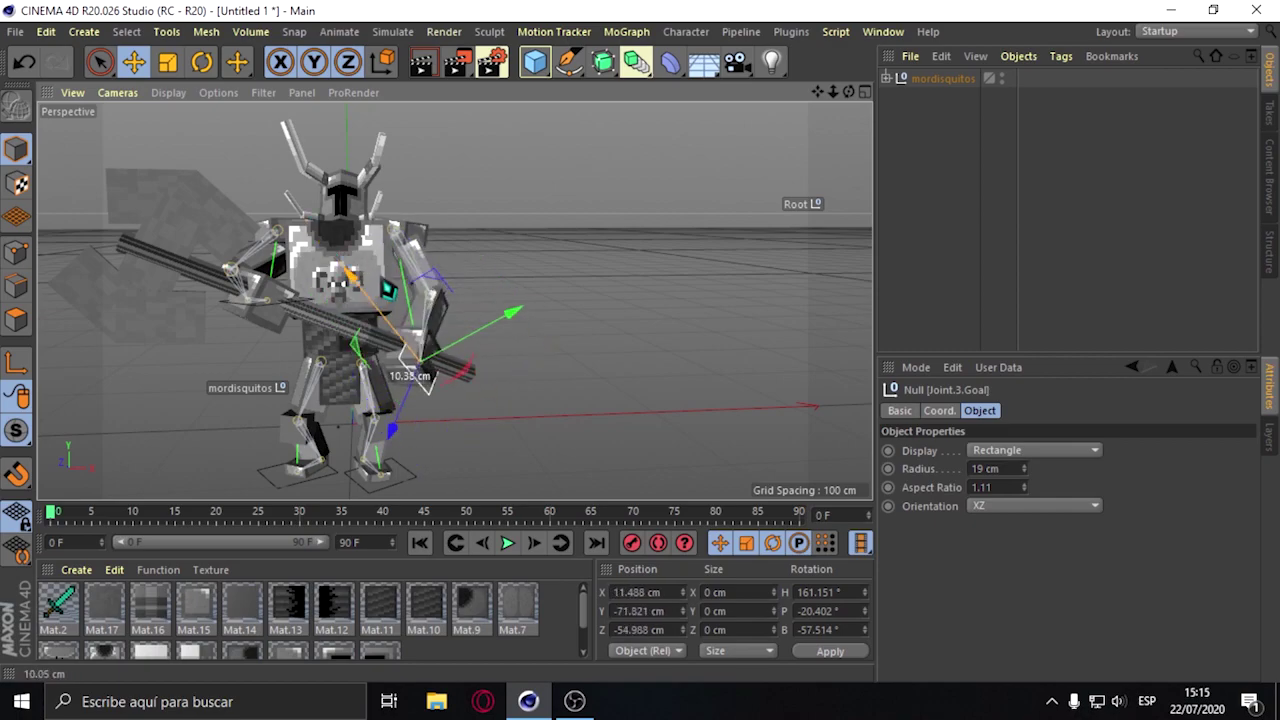
click(294, 316)
scroll(294, 316, up, 3)
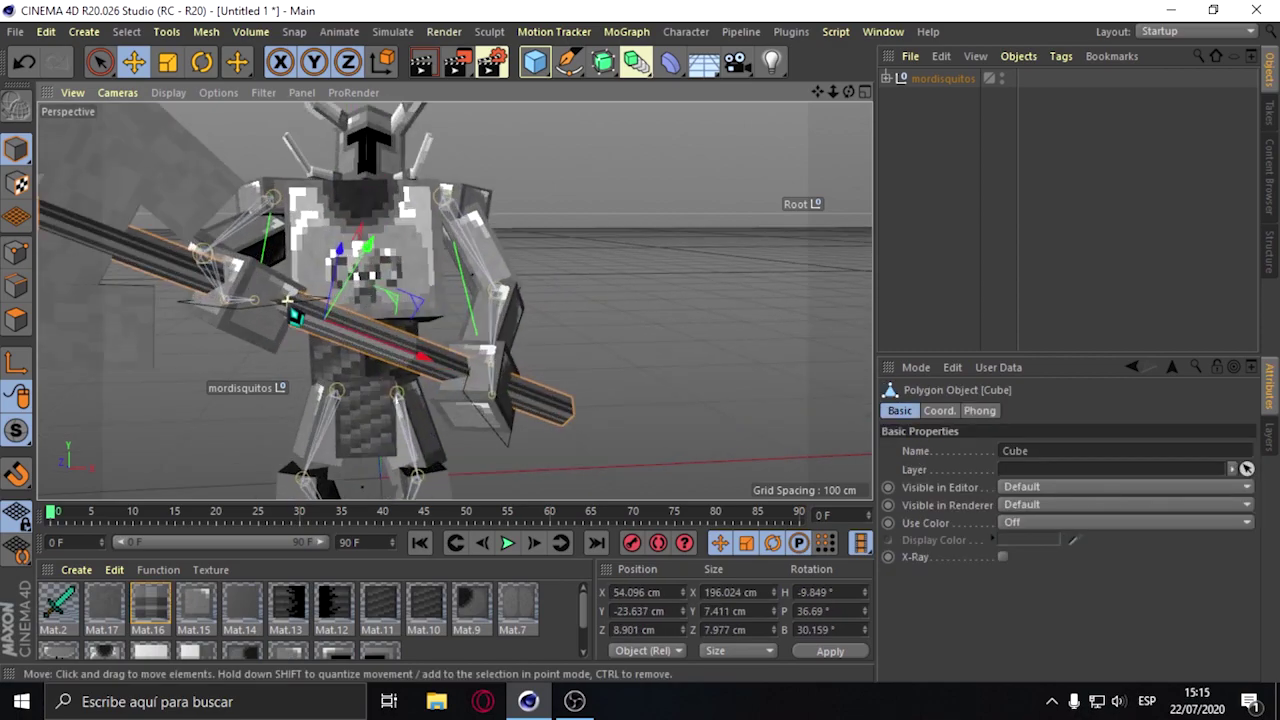
click(286, 371)
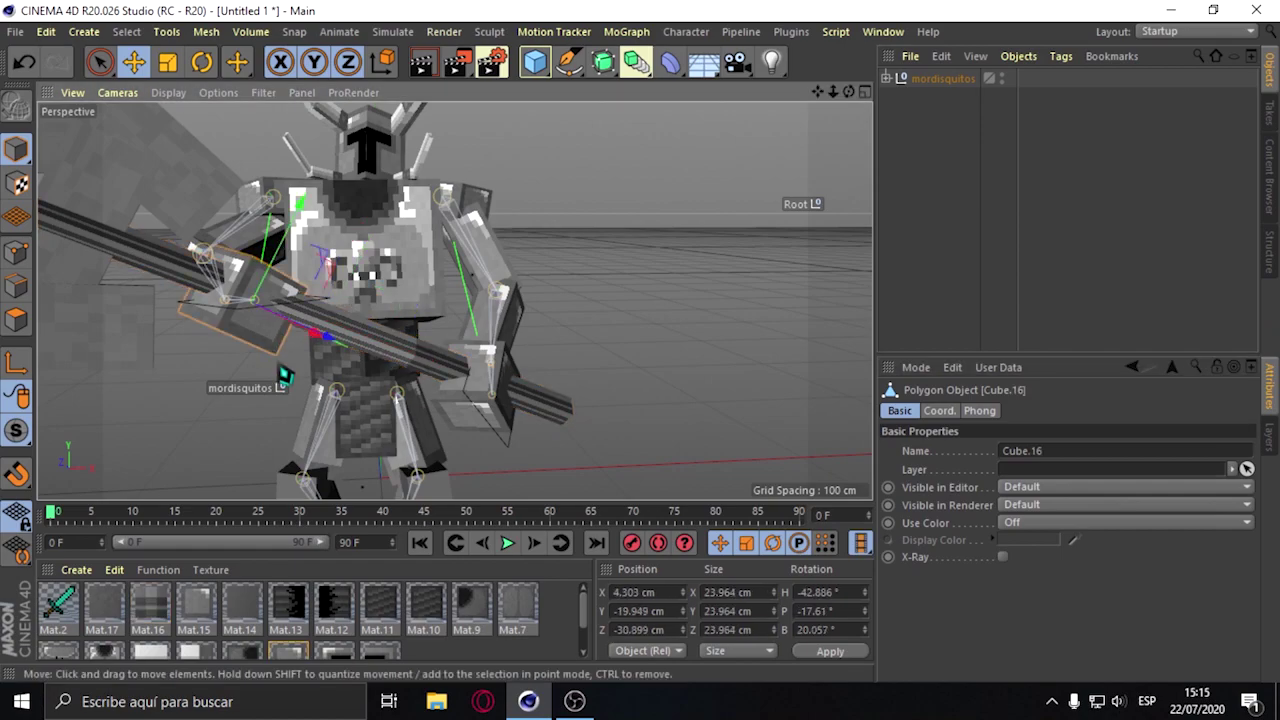
scroll(286, 371, down, 3)
scroll(286, 371, down, 2)
Repose the leg by moving the foot's IK goal, then switch to the Untitled 6 platypus scene.
mouse_move(811, 110)
alt+mouse_down()
mouse_move(454, 297)
mouse_move(429, 432)
mouse_move(380, 434)
alt+mouse_up()
click(329, 449)
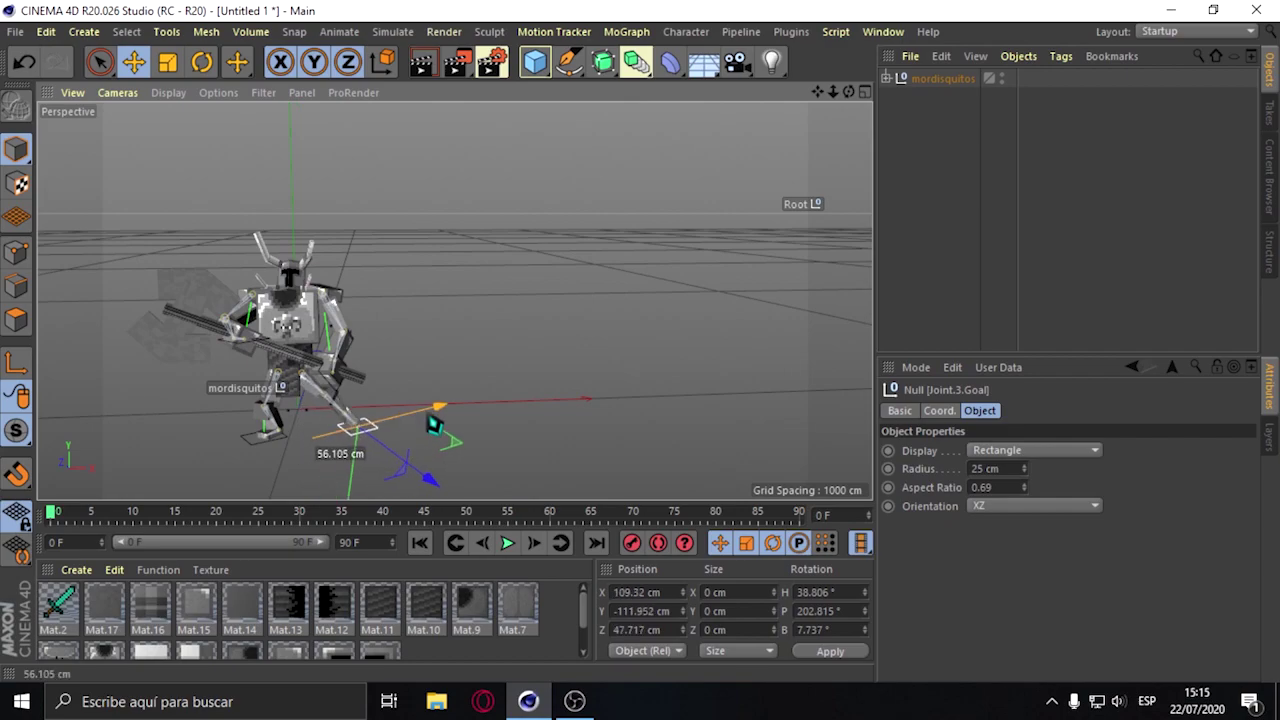
drag(258, 464, 259, 443)
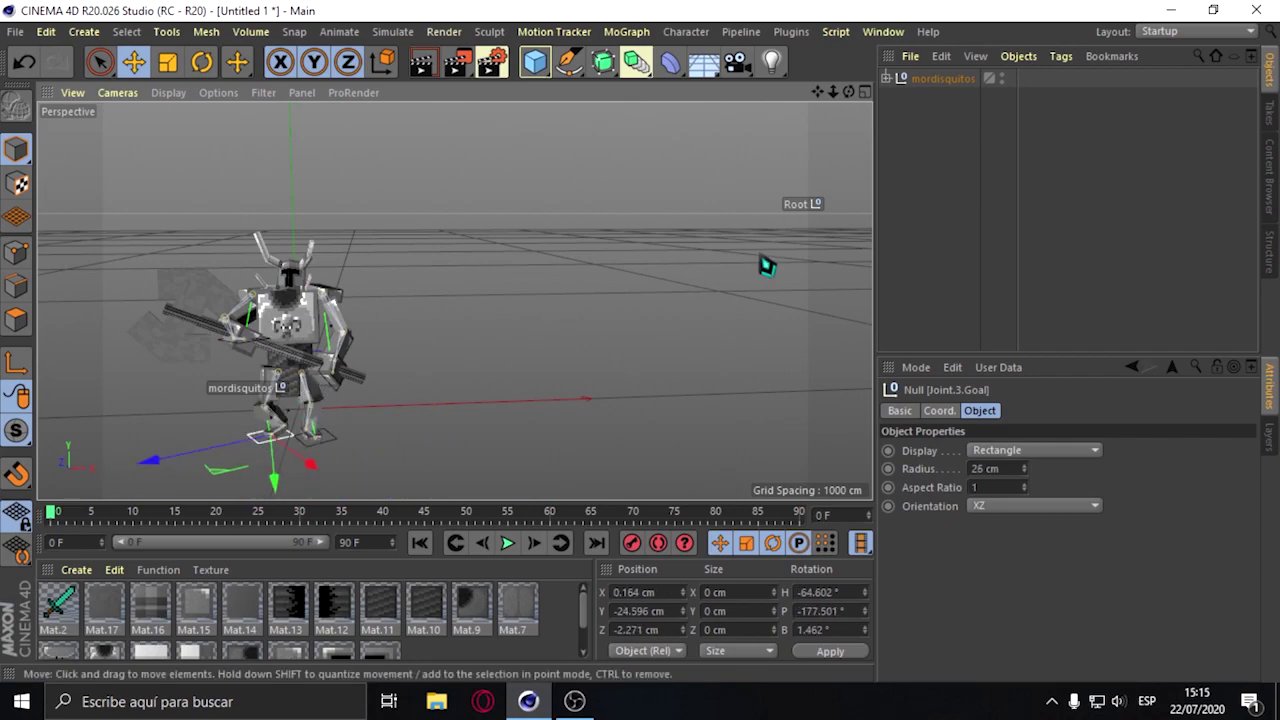
click(883, 31)
click(933, 515)
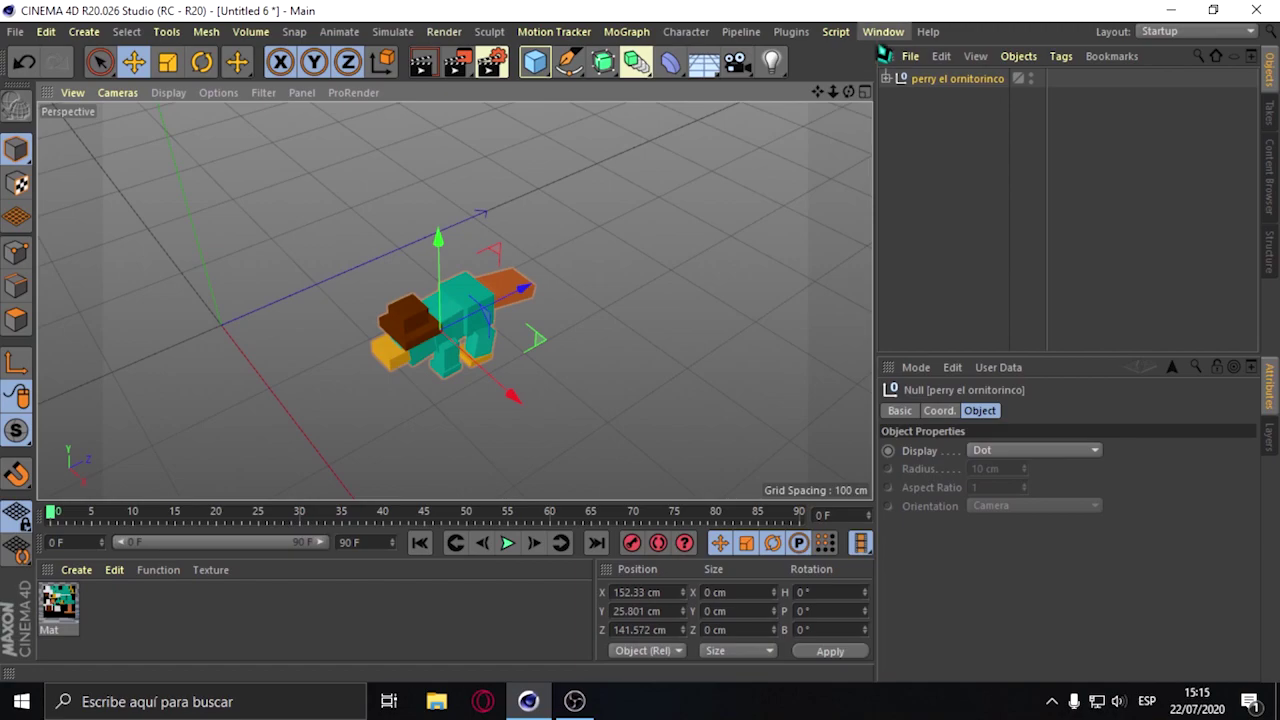
Browse the Untitled 5 hippogriff, Untitled 3 skeleton and Untitled 2 scenes, then return to Untitled 1.
click(882, 33)
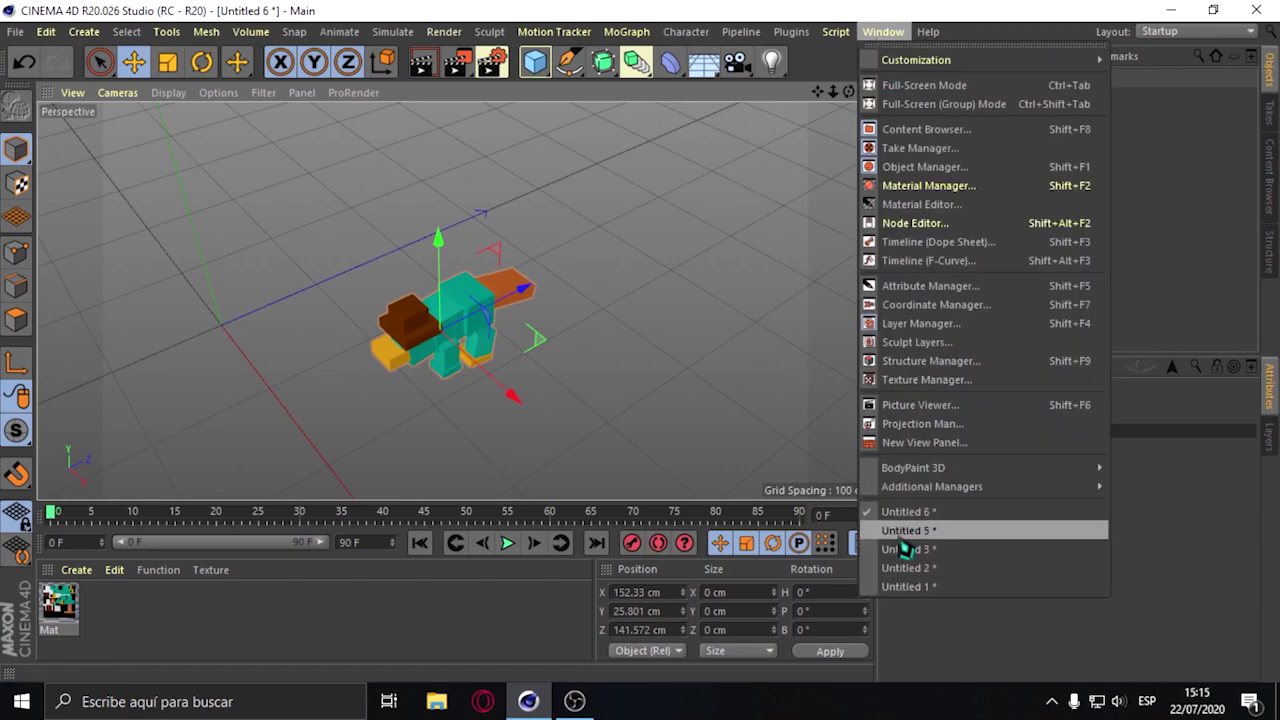
click(1000, 529)
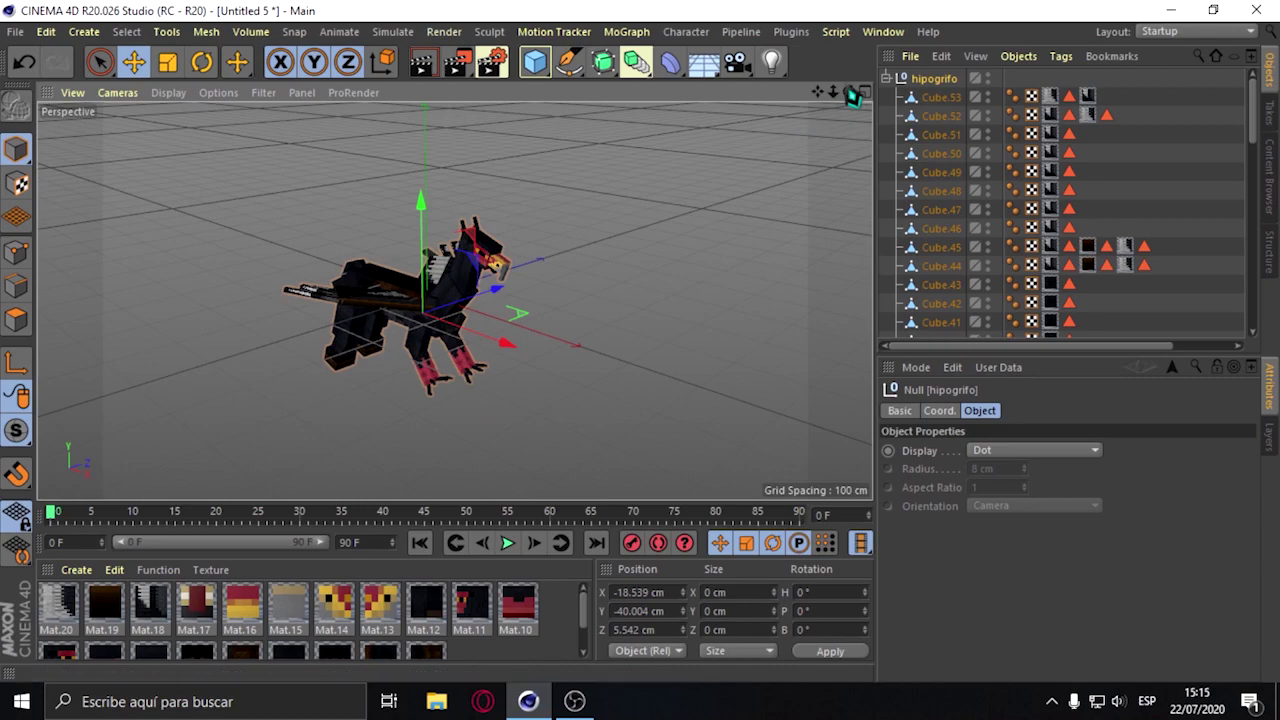
alt+drag(453, 300, 453, 300)
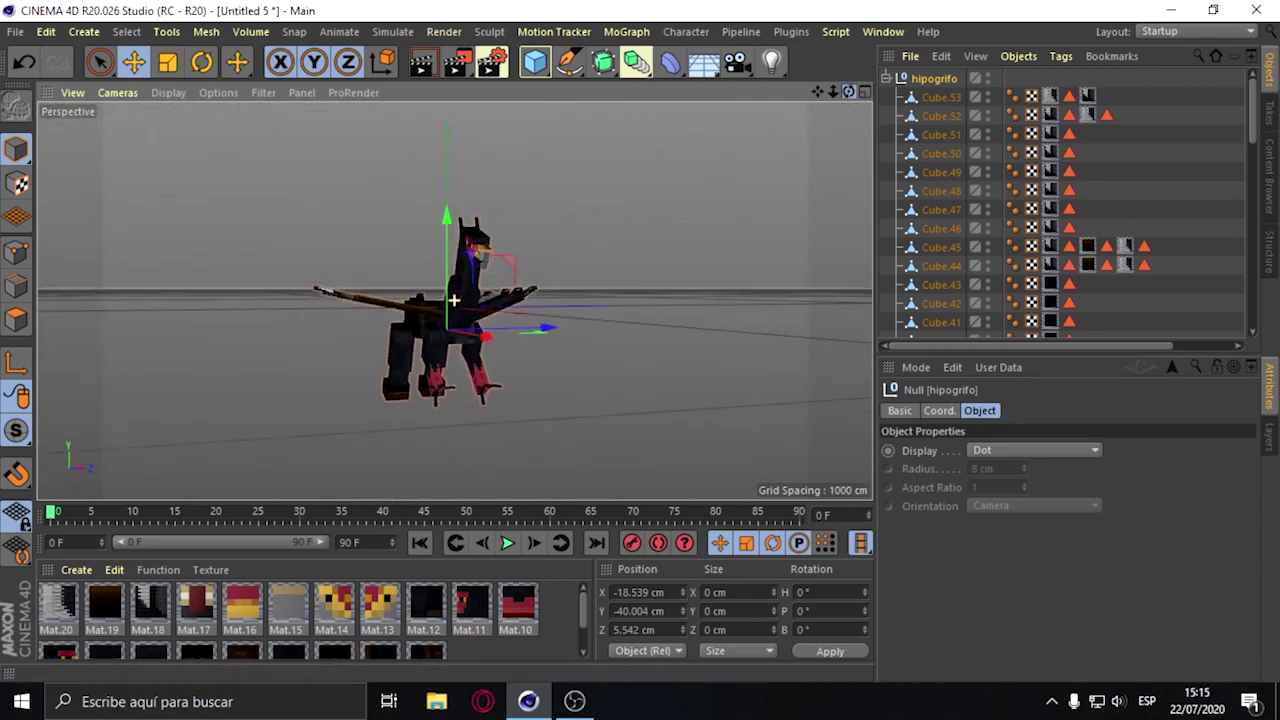
click(882, 31)
click(895, 566)
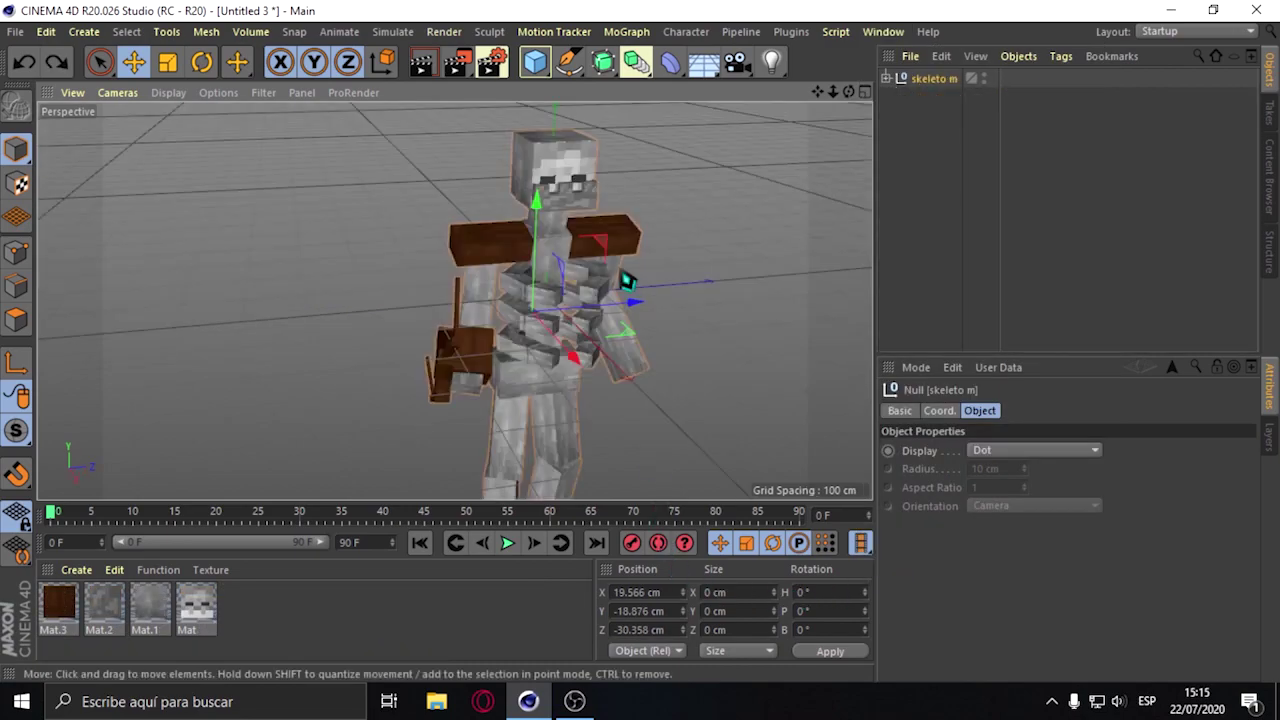
drag(818, 92, 740, 80)
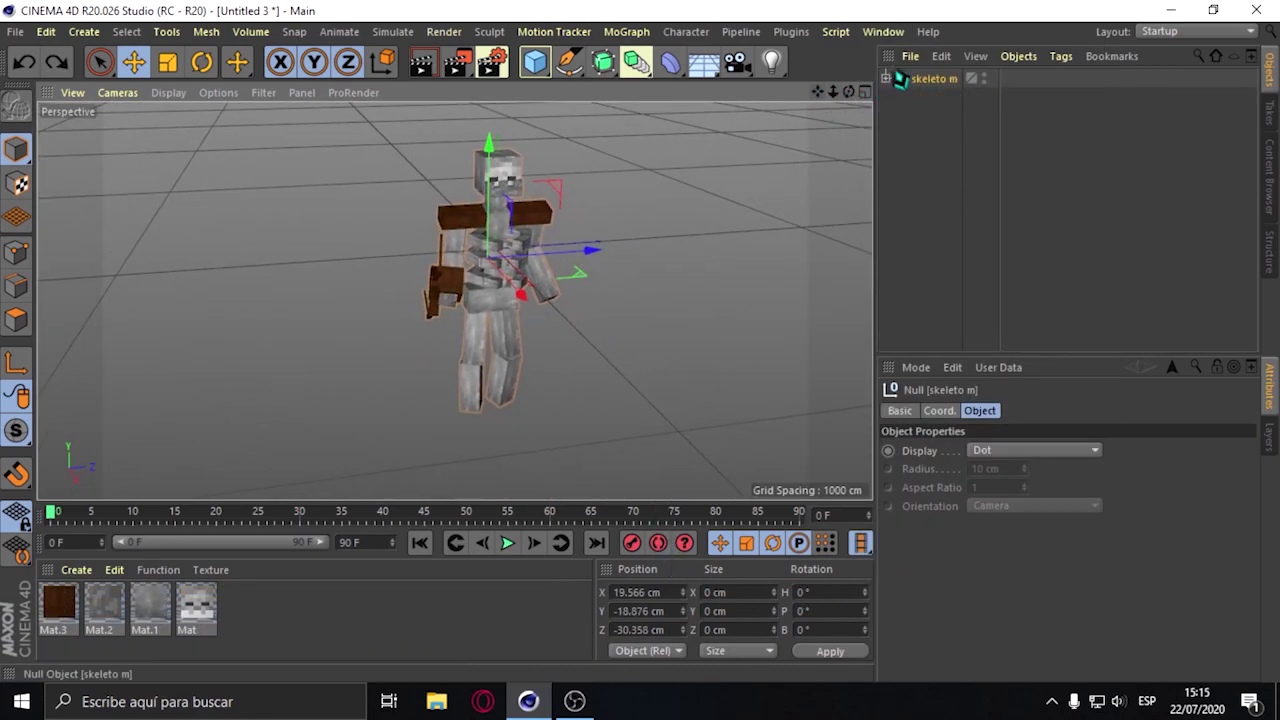
click(900, 36)
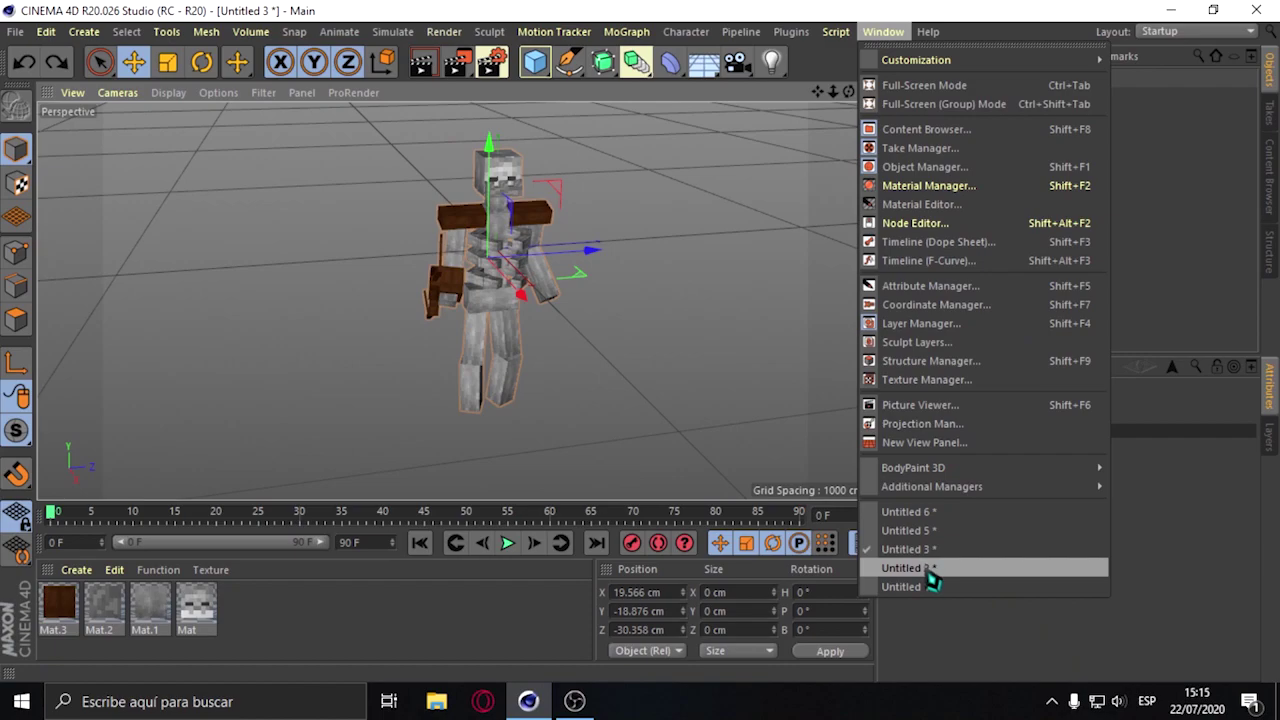
click(928, 566)
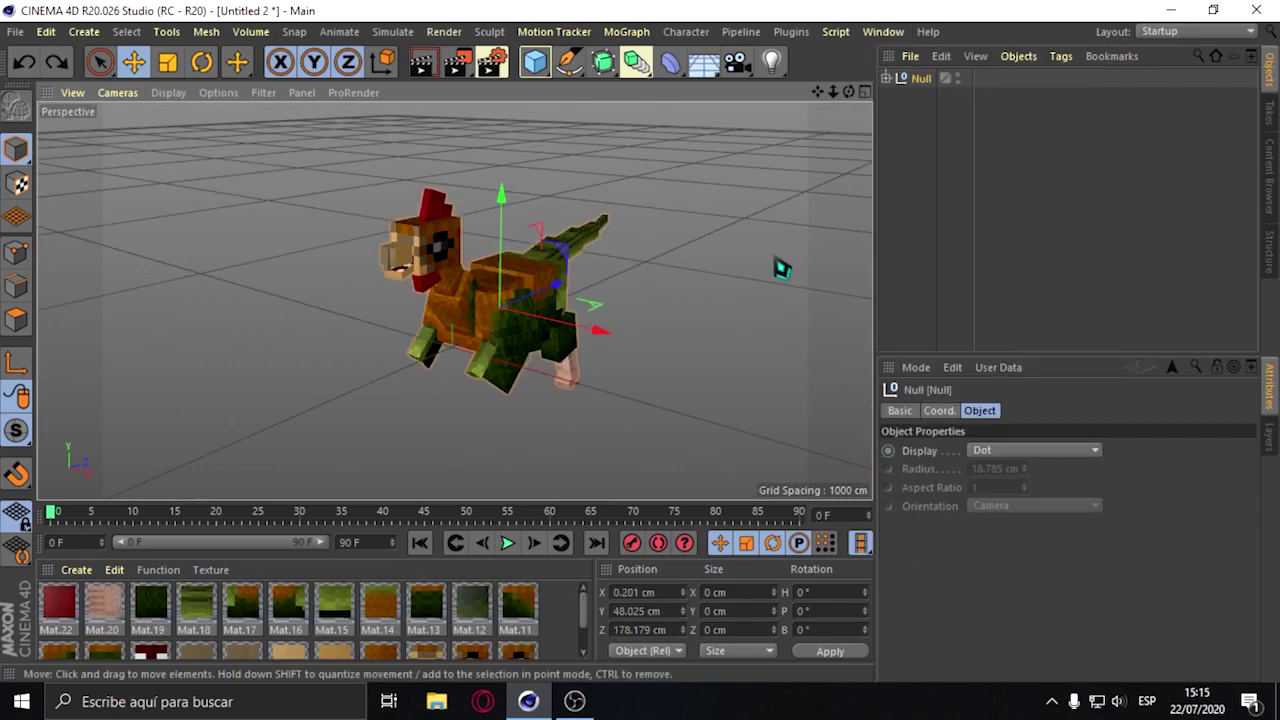
click(883, 32)
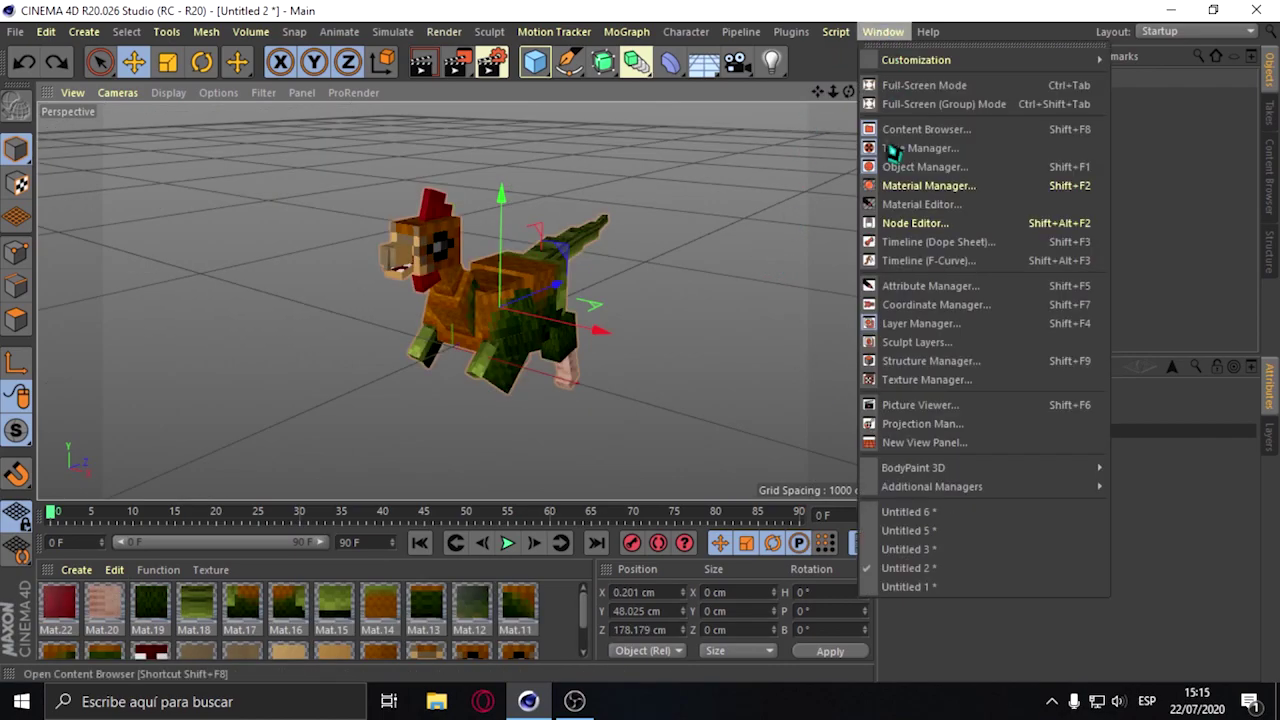
click(905, 587)
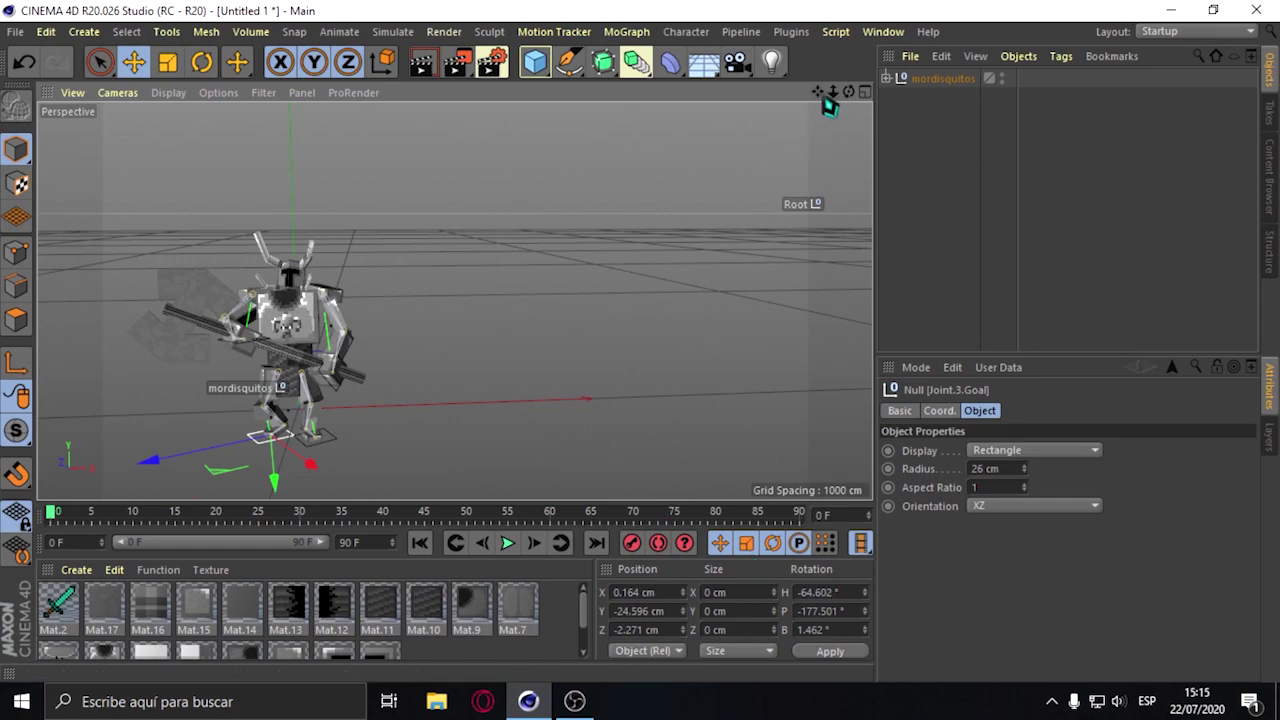
drag(833, 91, 415, 368)
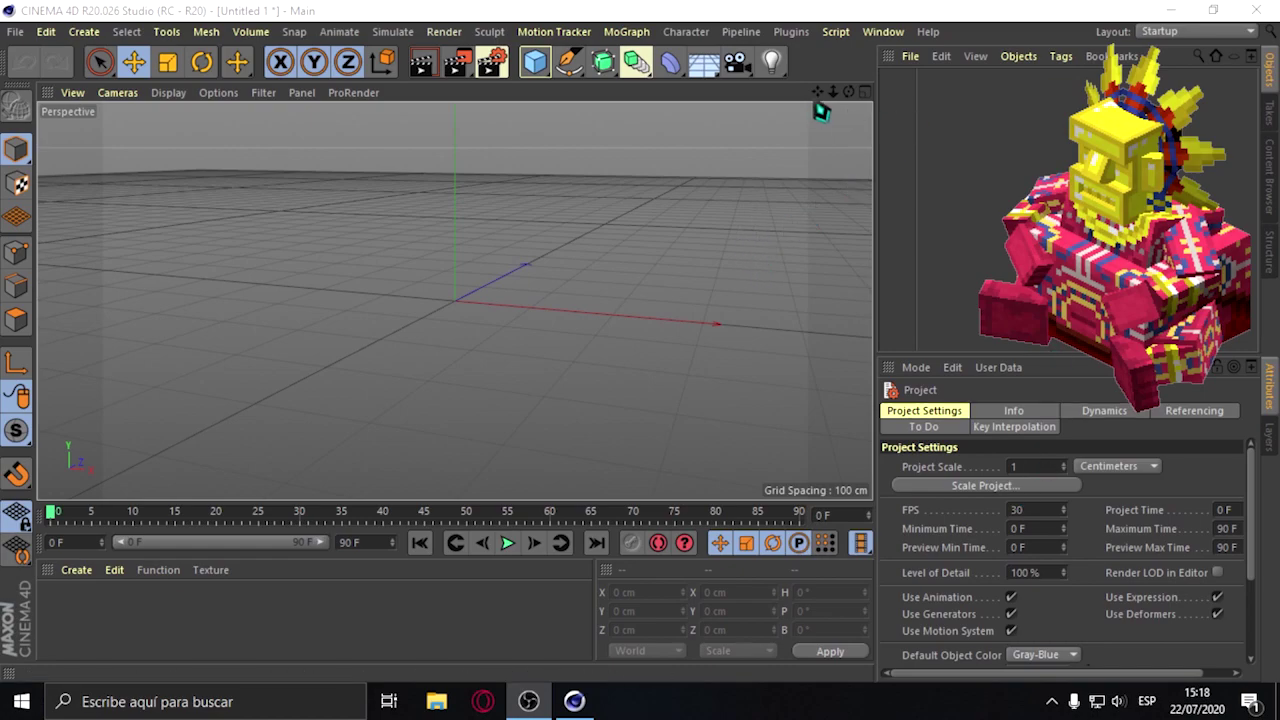
Add a default 200 cm cube at the origin of the empty scene.
drag(852, 92, 840, 96)
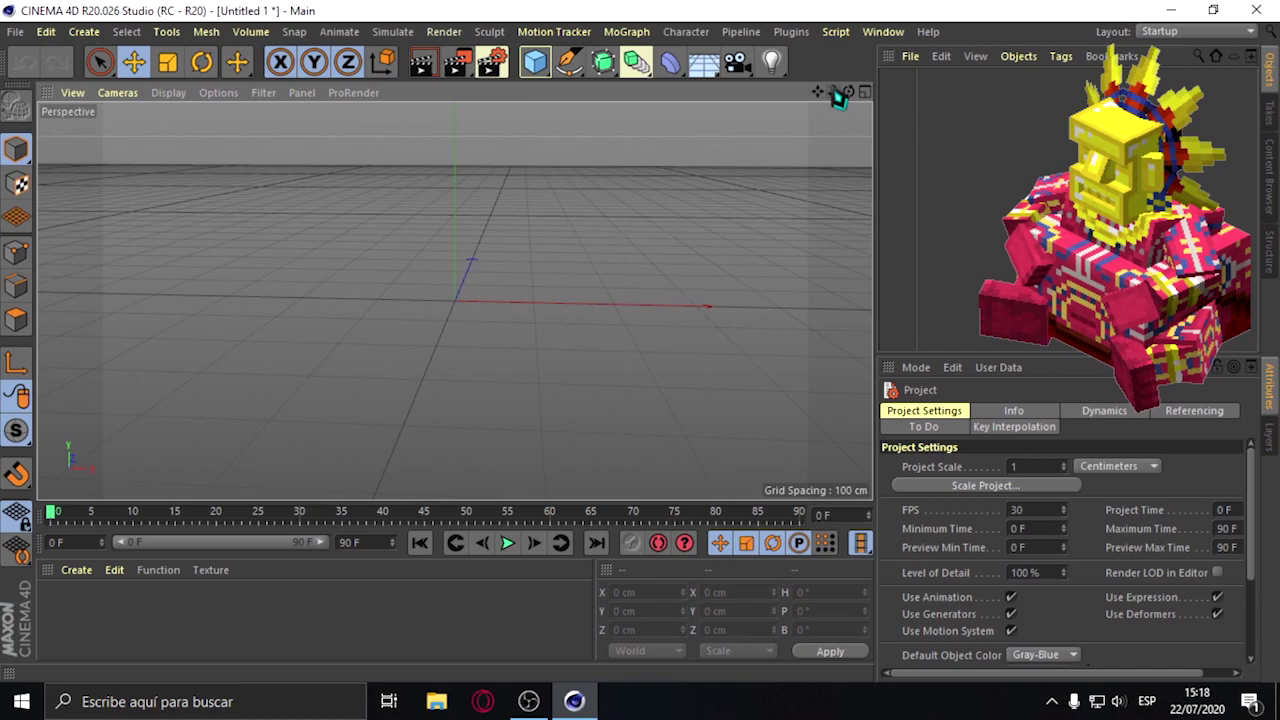
click(535, 63)
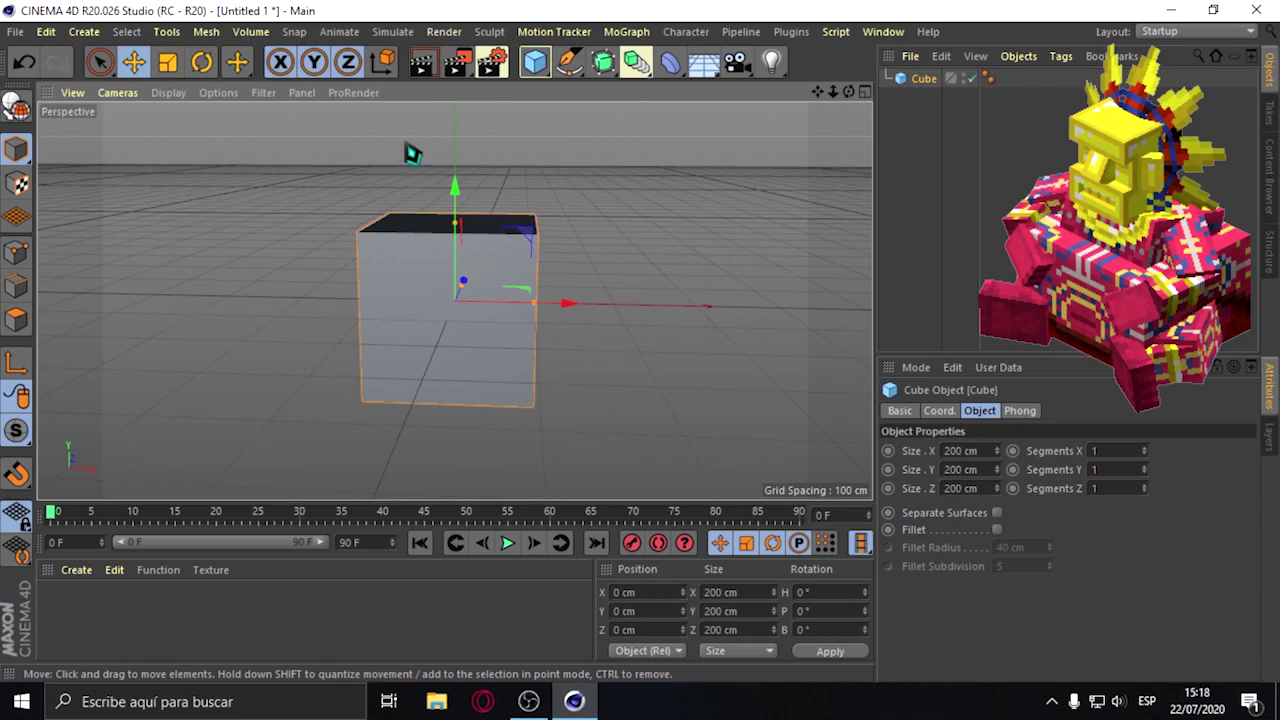
Flatten the cube's depth and lower its height to roughly 155 cm using its size handles.
drag(848, 91, 636, 307)
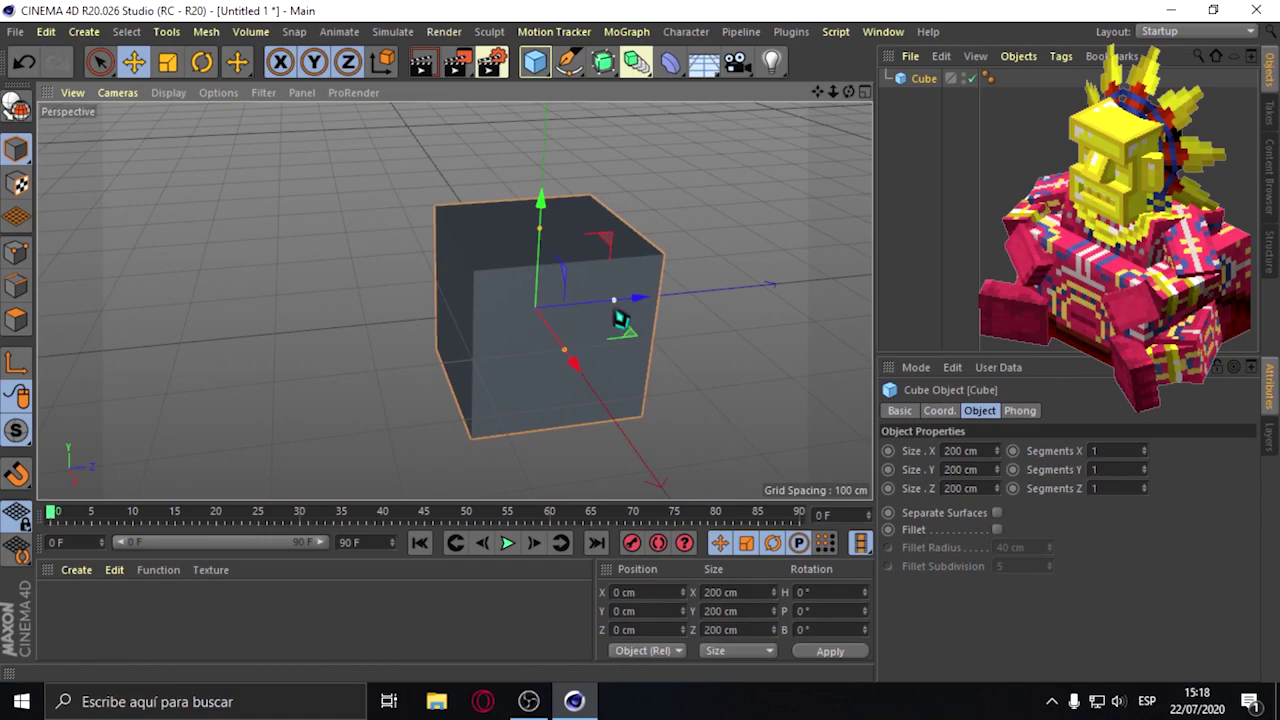
drag(617, 313, 566, 314)
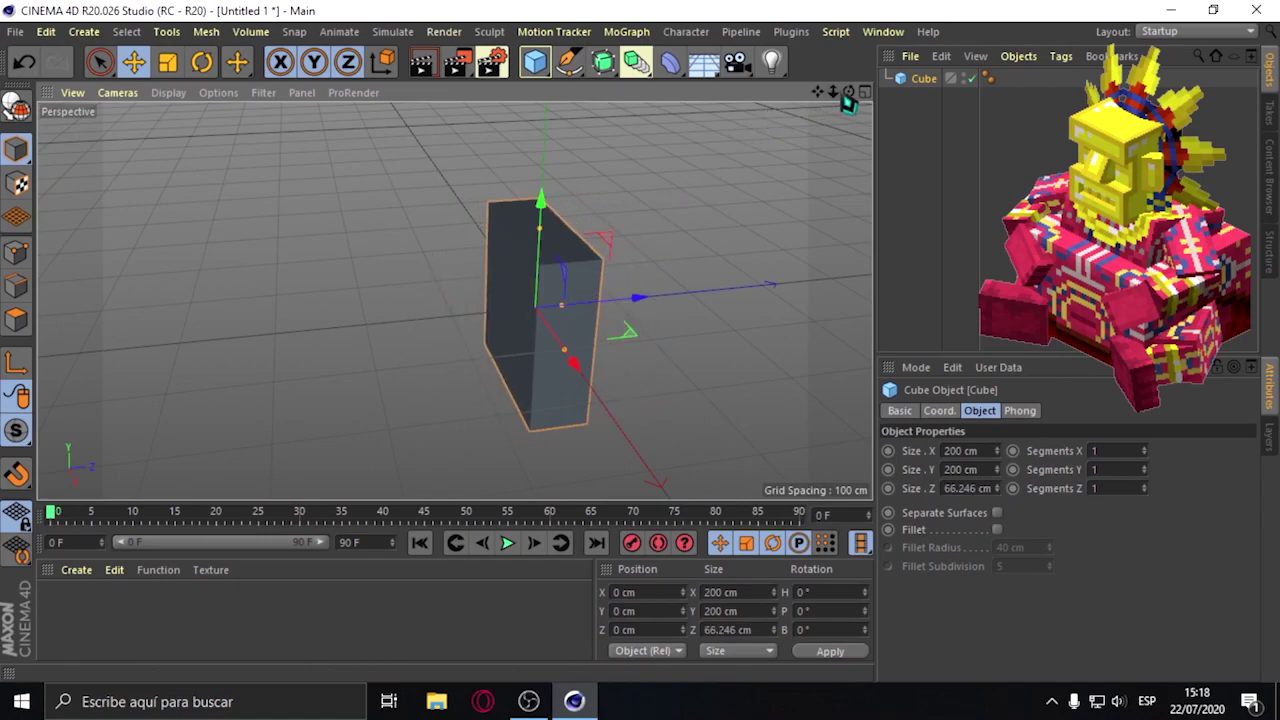
drag(848, 97, 428, 211)
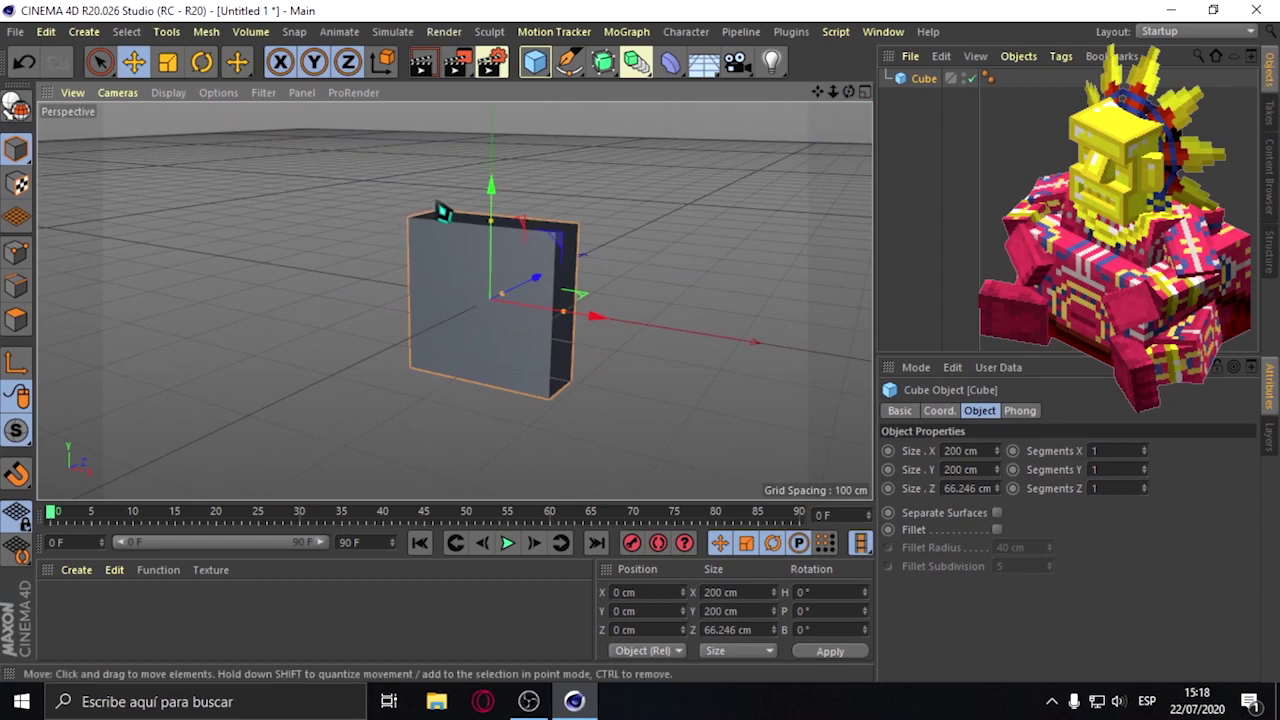
scroll(497, 235, up, 2)
scroll(497, 235, up, 2)
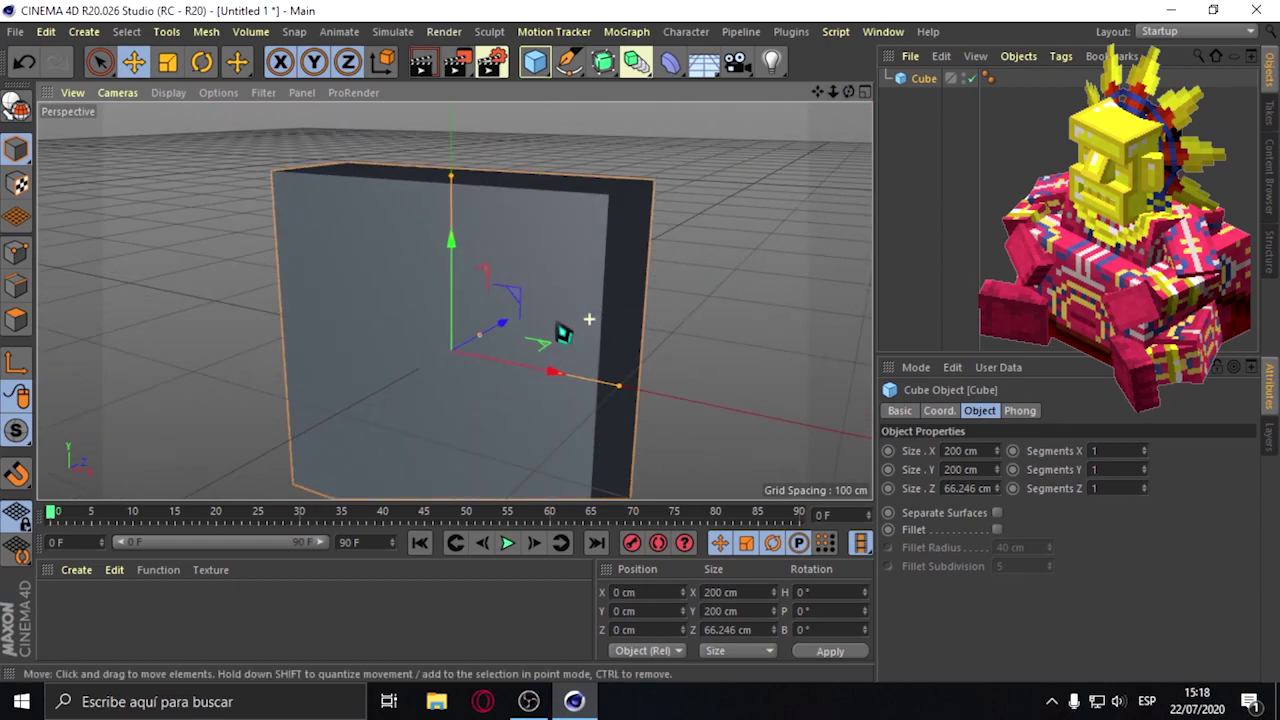
scroll(563, 329, up, 1)
drag(443, 171, 444, 268)
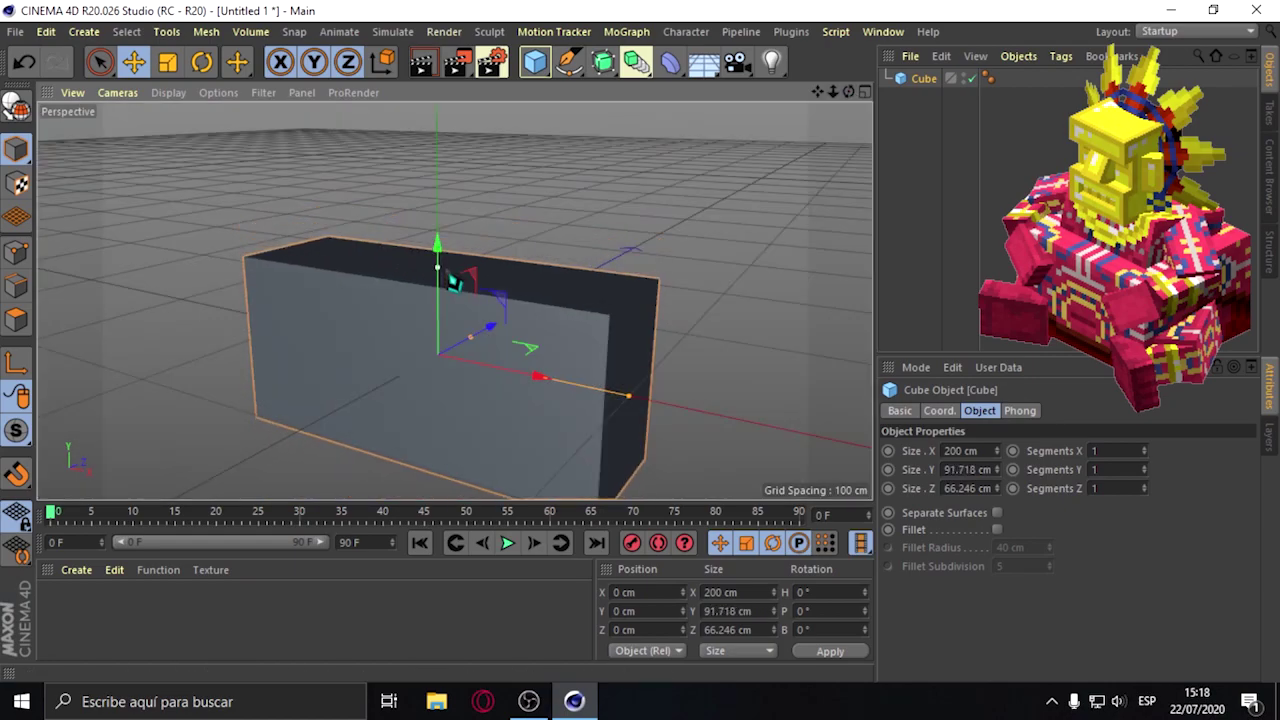
drag(628, 396, 530, 371)
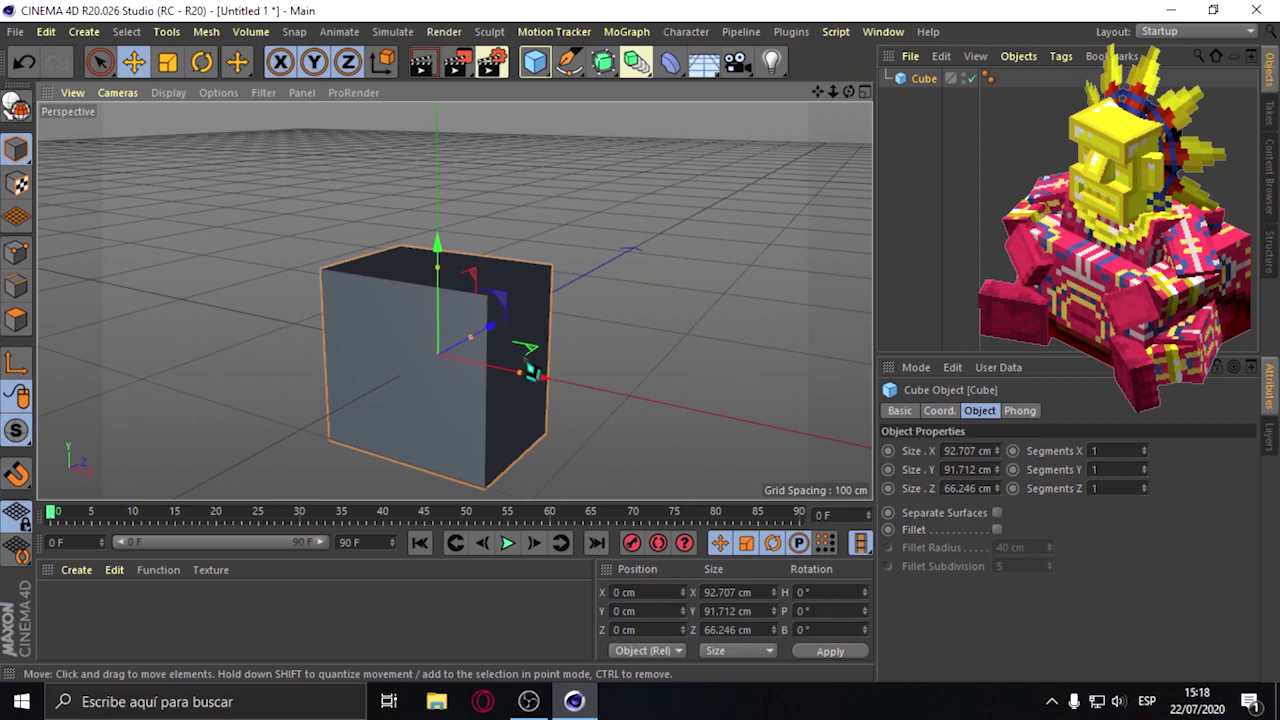
Narrow the block to 61.639 cm wide, thin its depth to about 36 cm, and lift it to Y 61.421 cm.
alt+drag(230, 241, 614, 242)
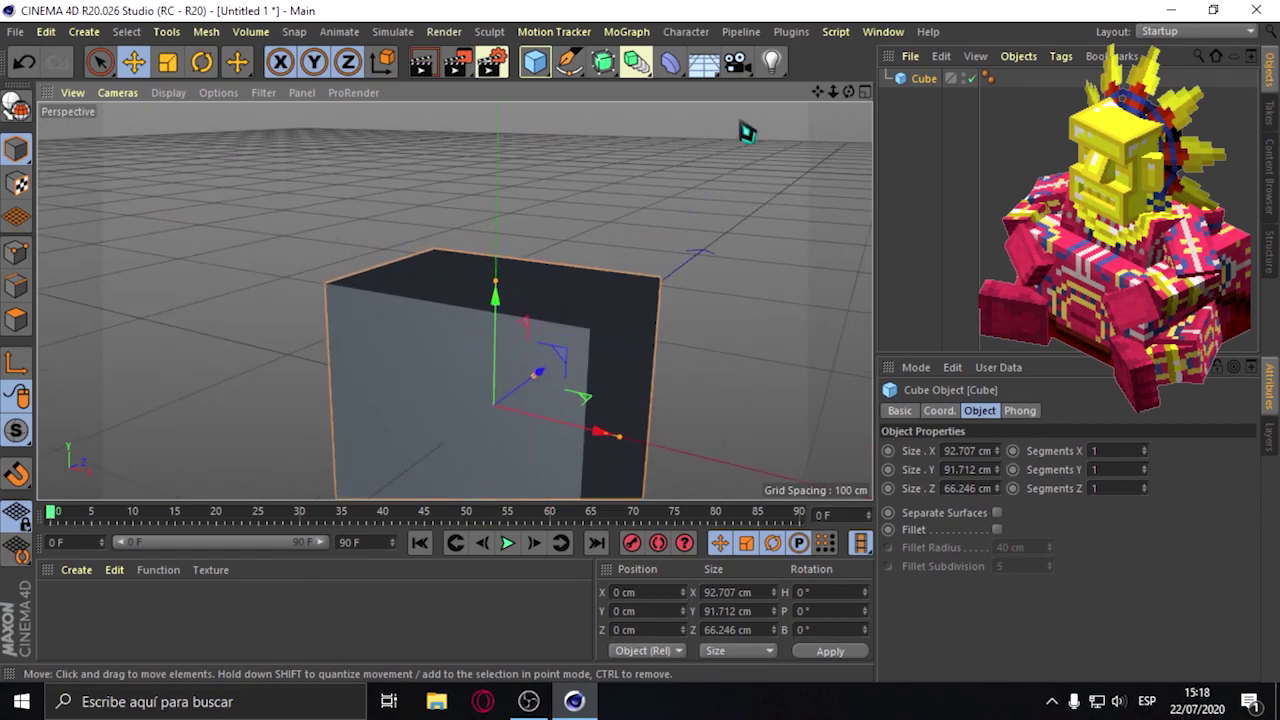
drag(820, 95, 828, 110)
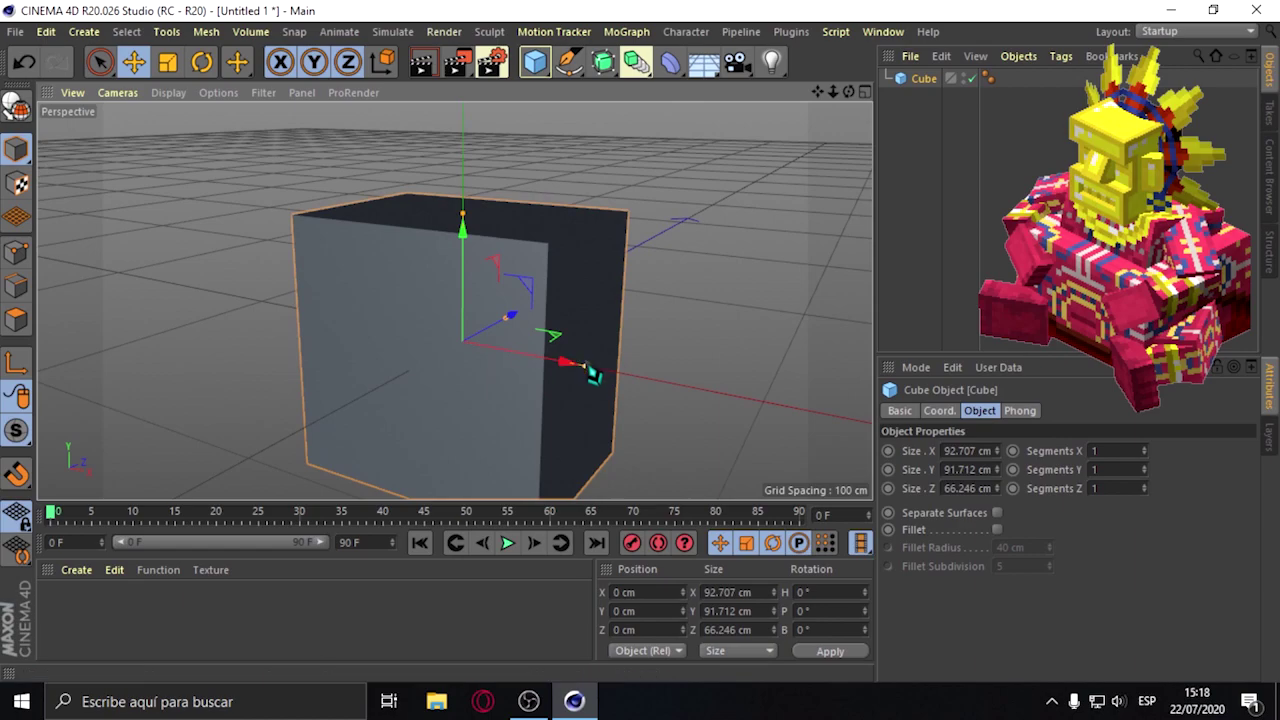
drag(586, 367, 563, 366)
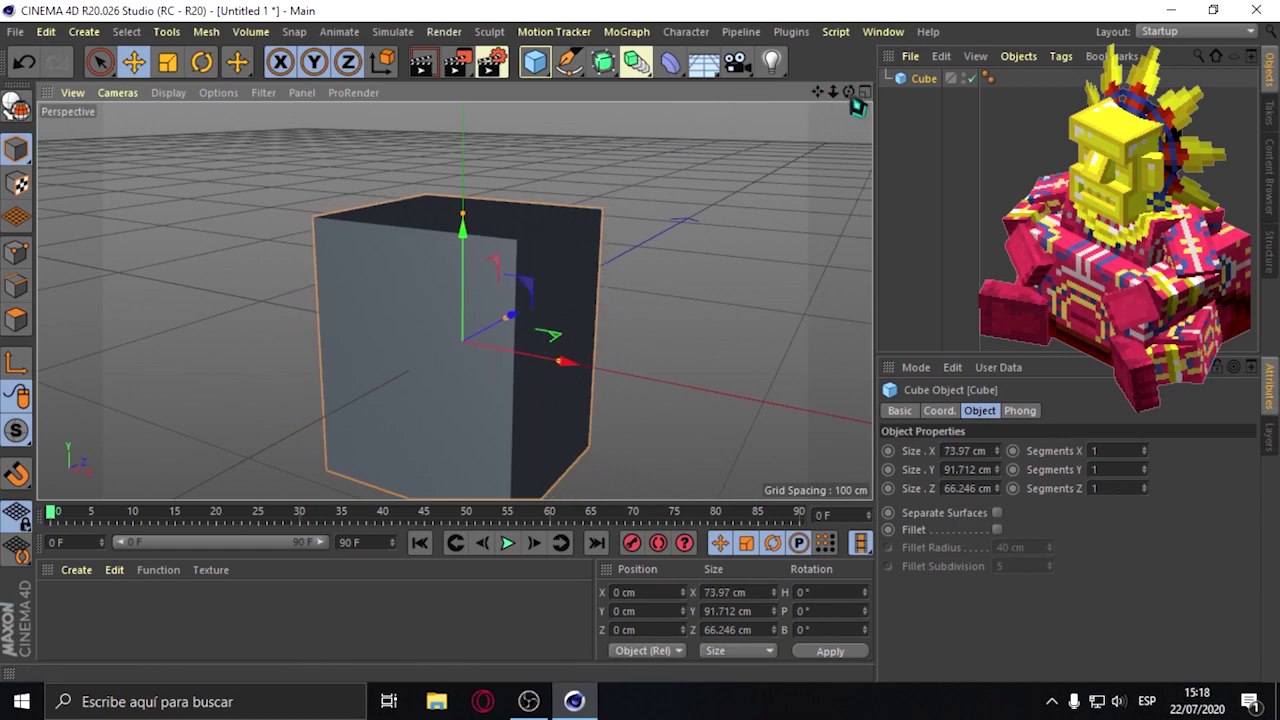
drag(857, 107, 454, 297)
drag(614, 343, 577, 343)
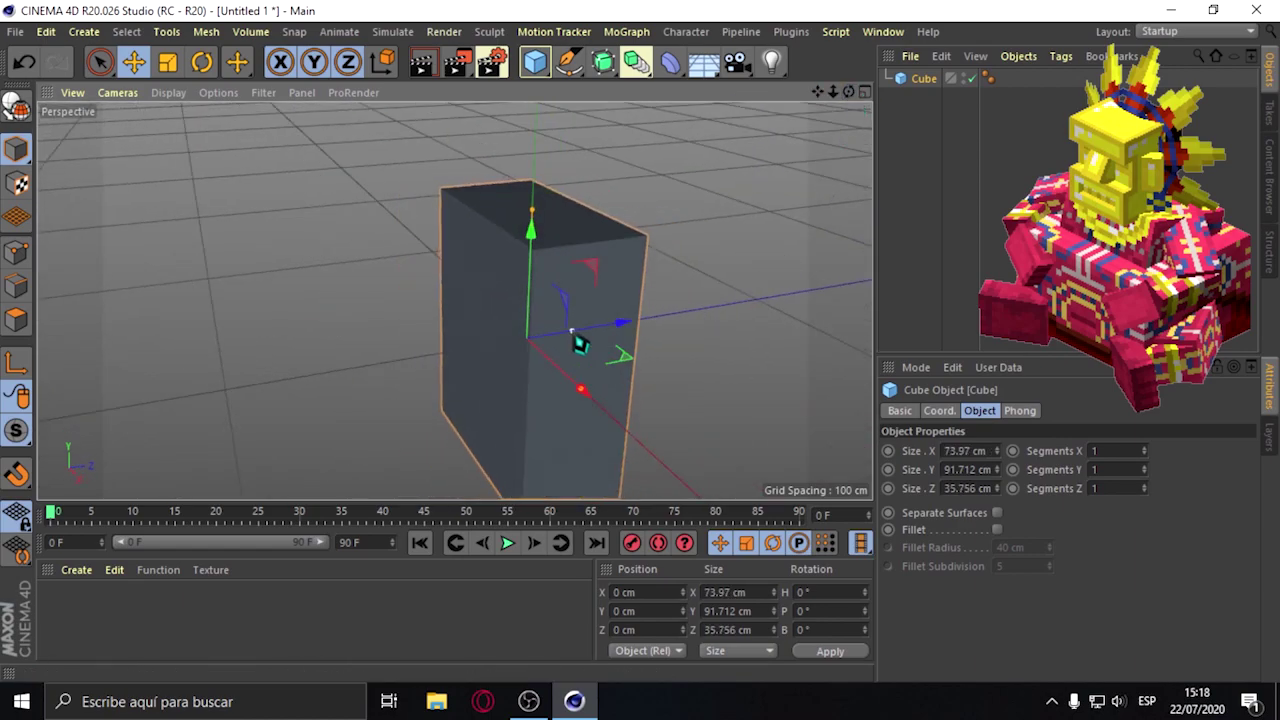
mouse_move(554, 286)
mouse_down()
mouse_move(531, 234)
mouse_move(885, 270)
mouse_move(771, 314)
mouse_up()
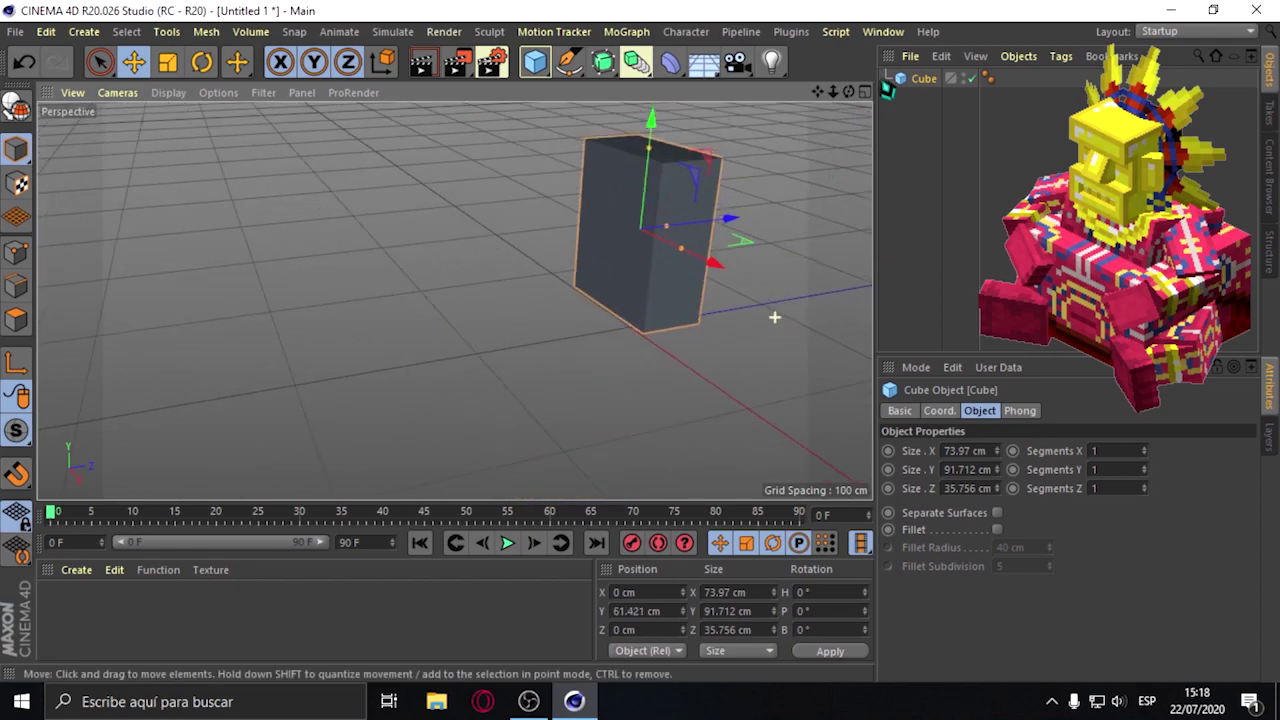
drag(833, 91, 783, 220)
mouse_move(849, 91)
mouse_down()
mouse_move(451, 297)
mouse_move(549, 351)
mouse_move(458, 400)
mouse_up()
key(ctrl+shift+z)
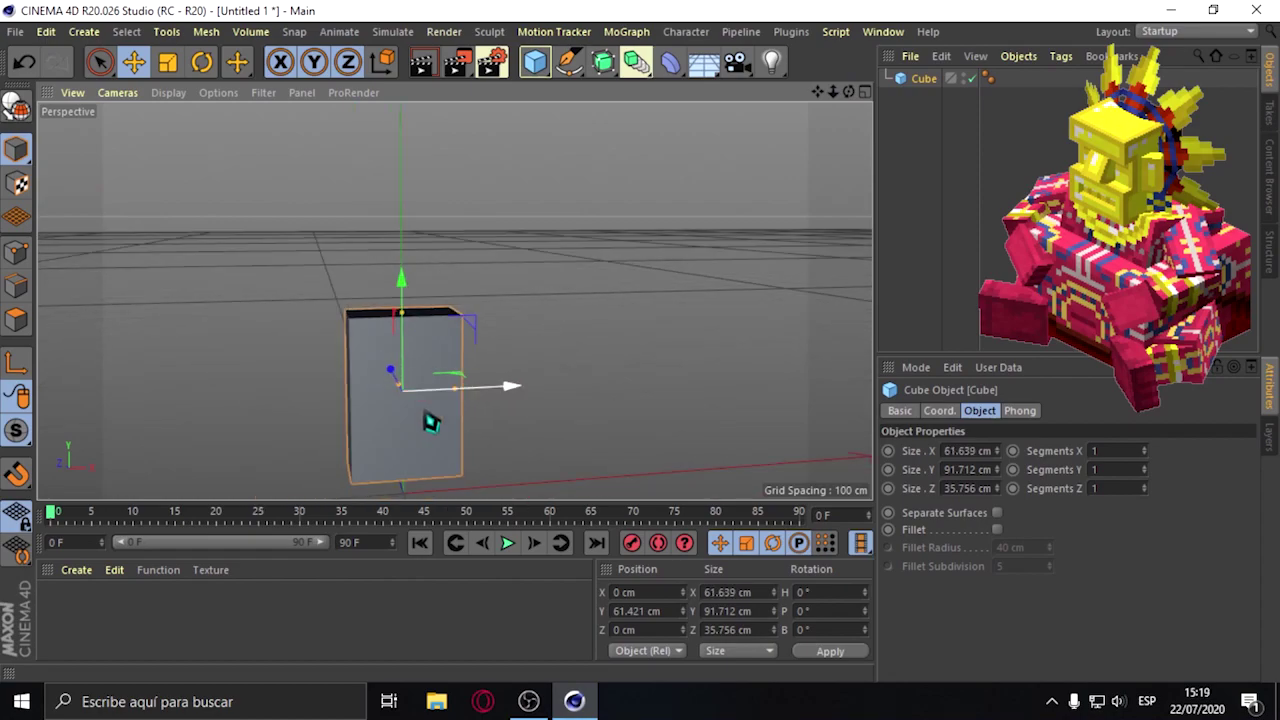
Raise the cube along Y to 85.861 cm.
scroll(452, 413, down, 3)
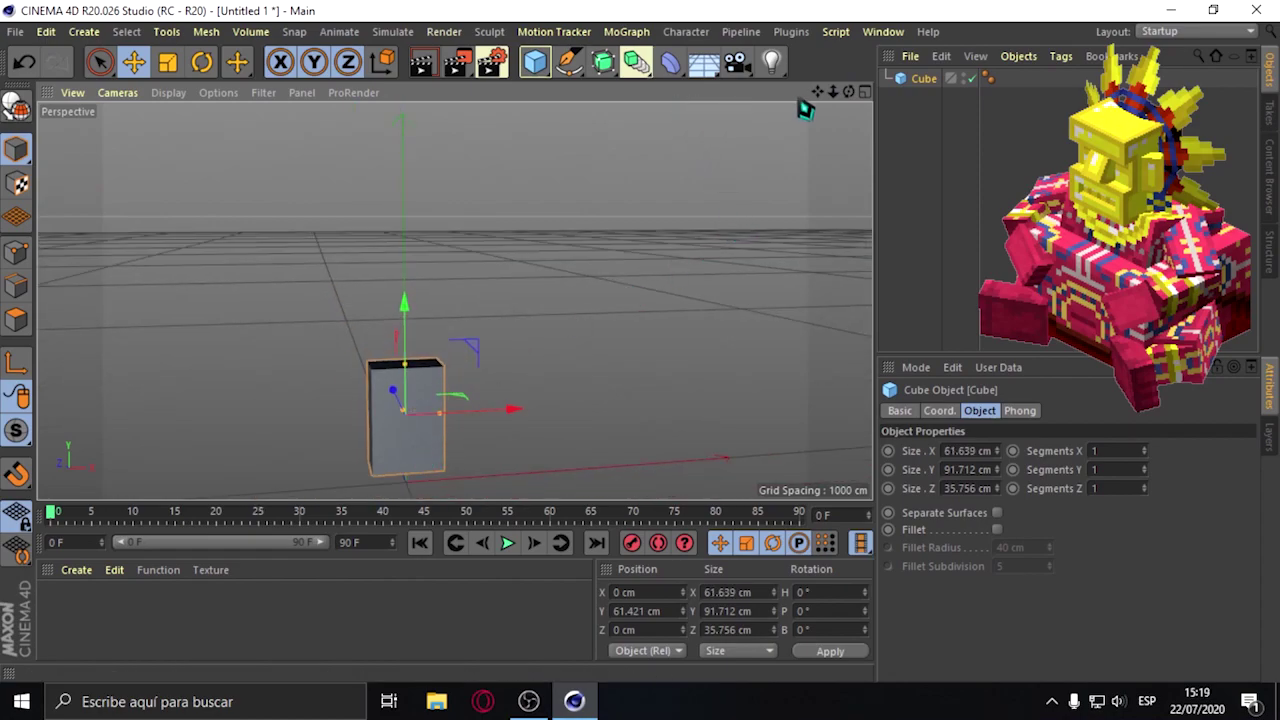
drag(849, 92, 800, 110)
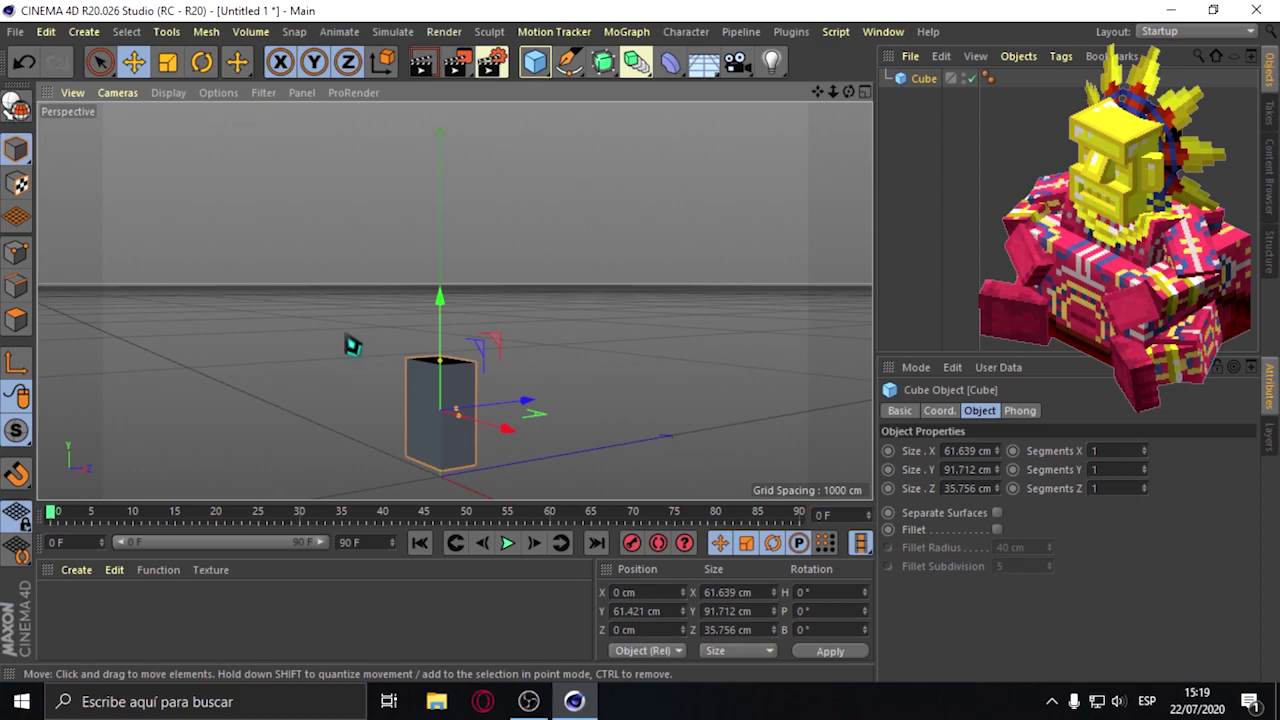
scroll(466, 495, up, 2)
drag(436, 290, 458, 358)
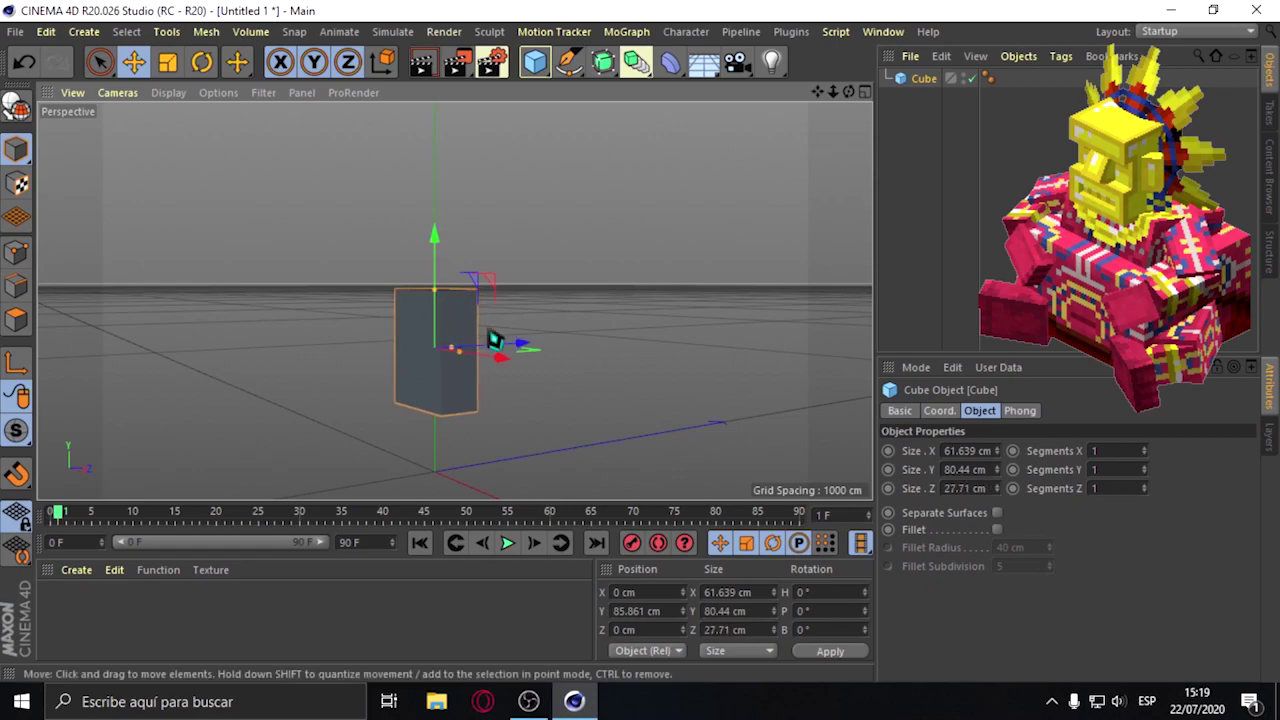
drag(849, 92, 884, 133)
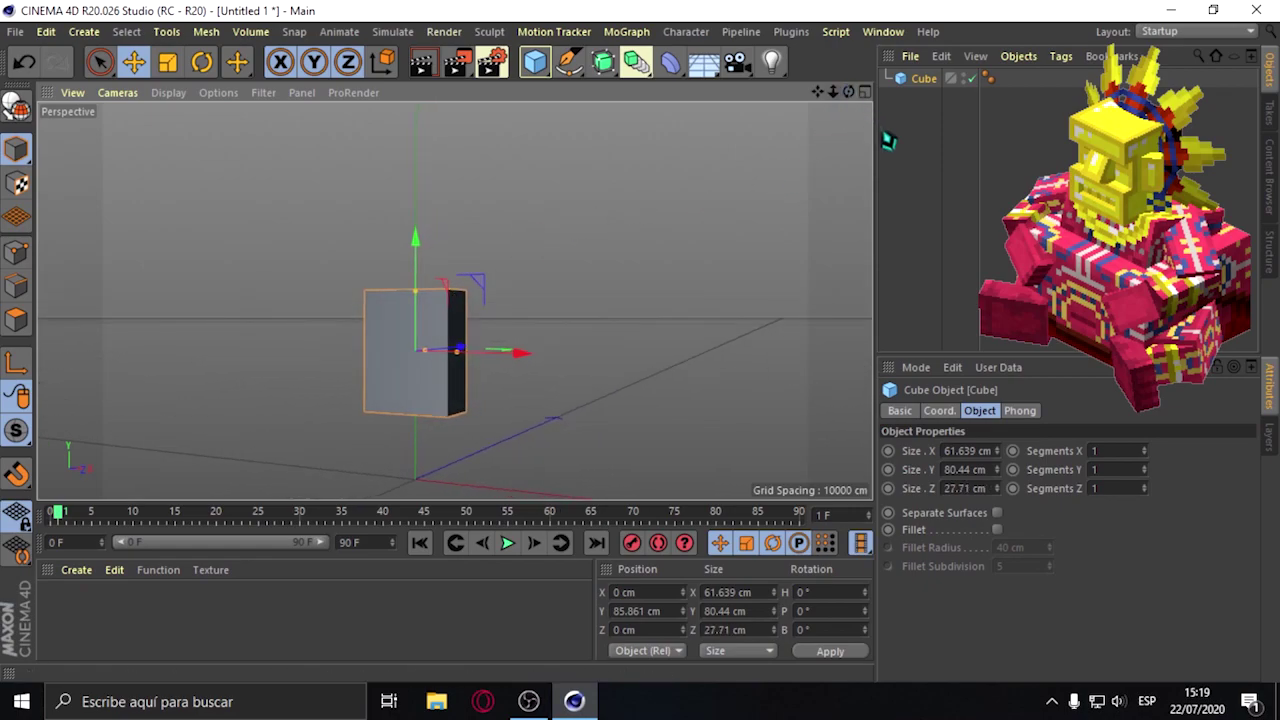
click(856, 273)
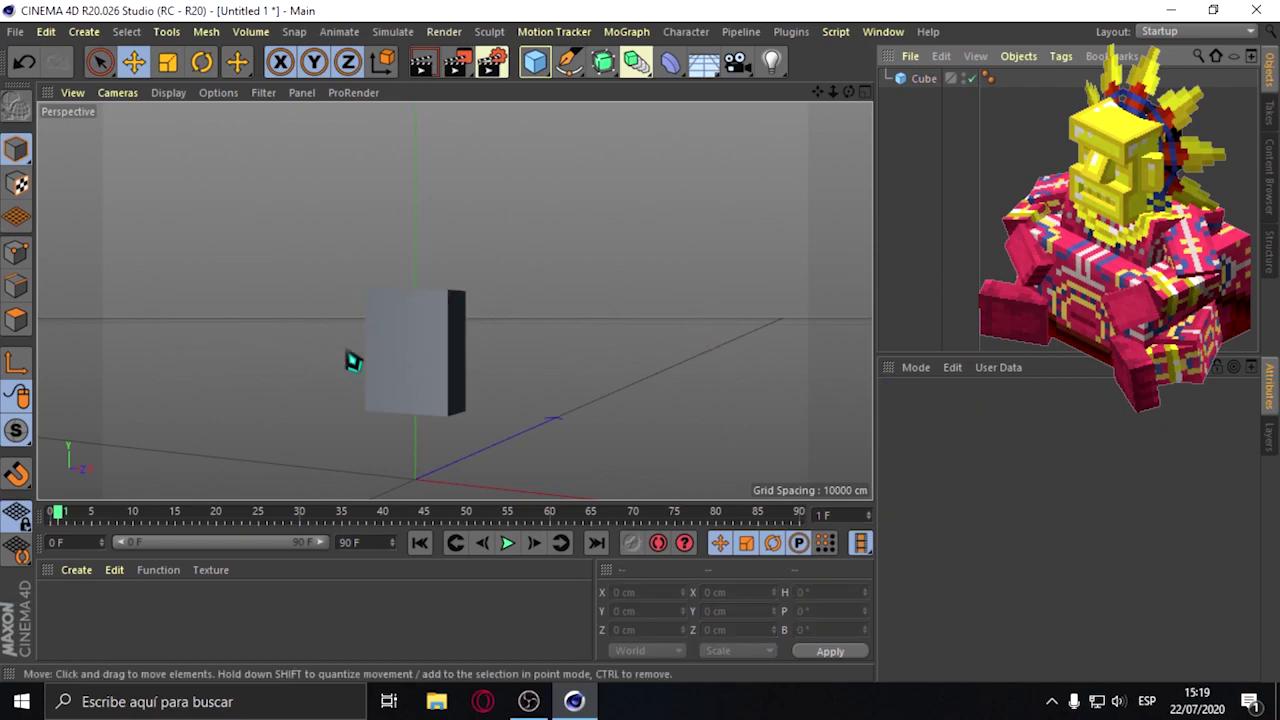
click(421, 381)
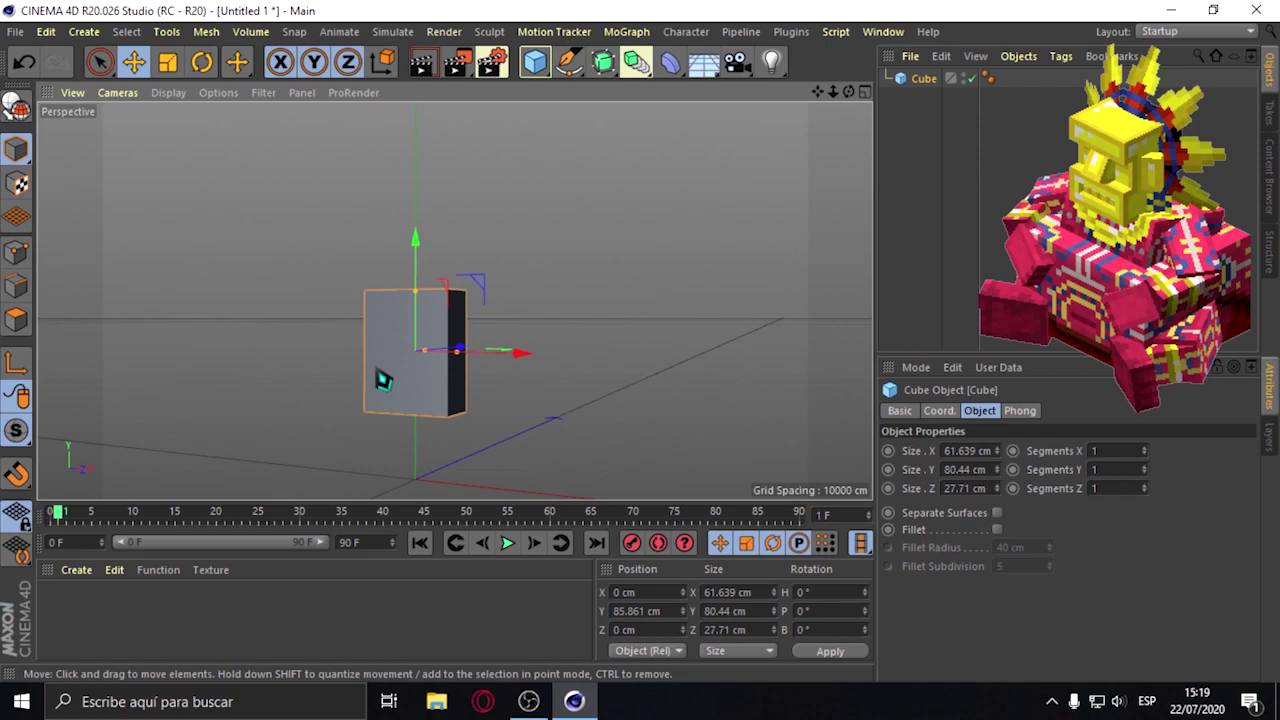
Shorten the cube to 57.065 cm tall and 24.476 cm deep, then add a second cube, Cube.1.
drag(416, 294, 423, 322)
drag(848, 92, 453, 300)
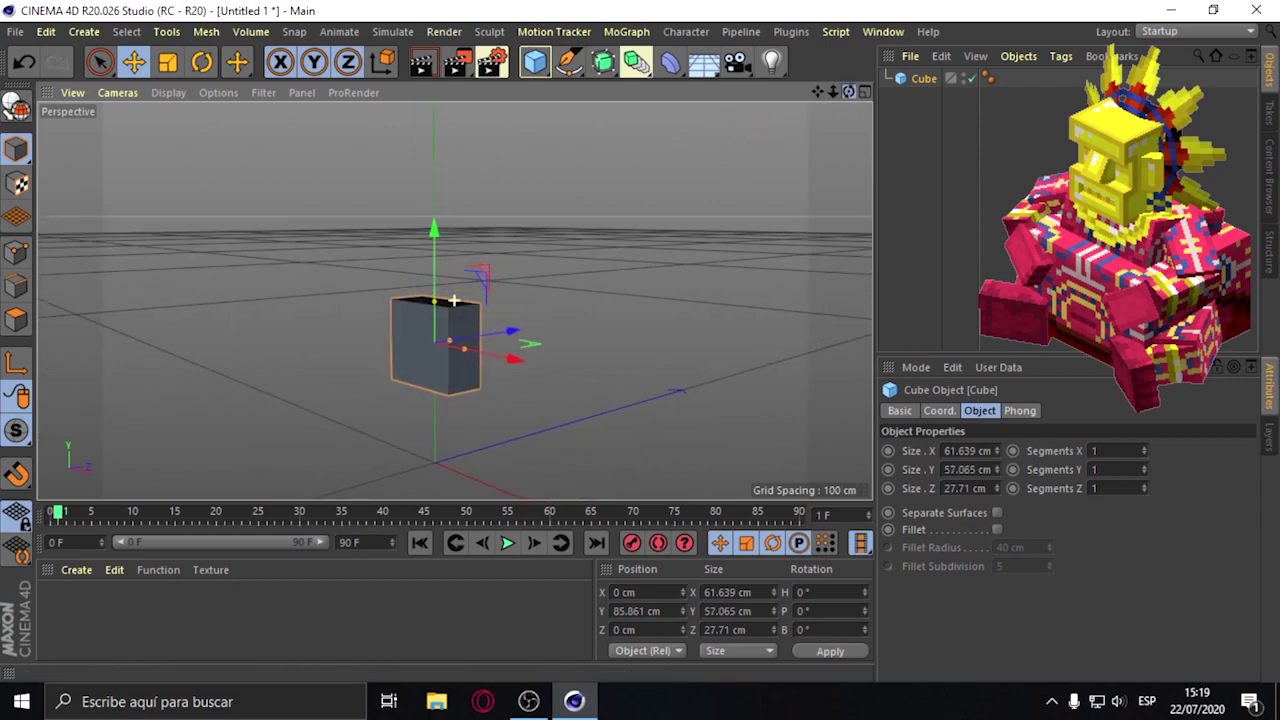
drag(848, 92, 714, 251)
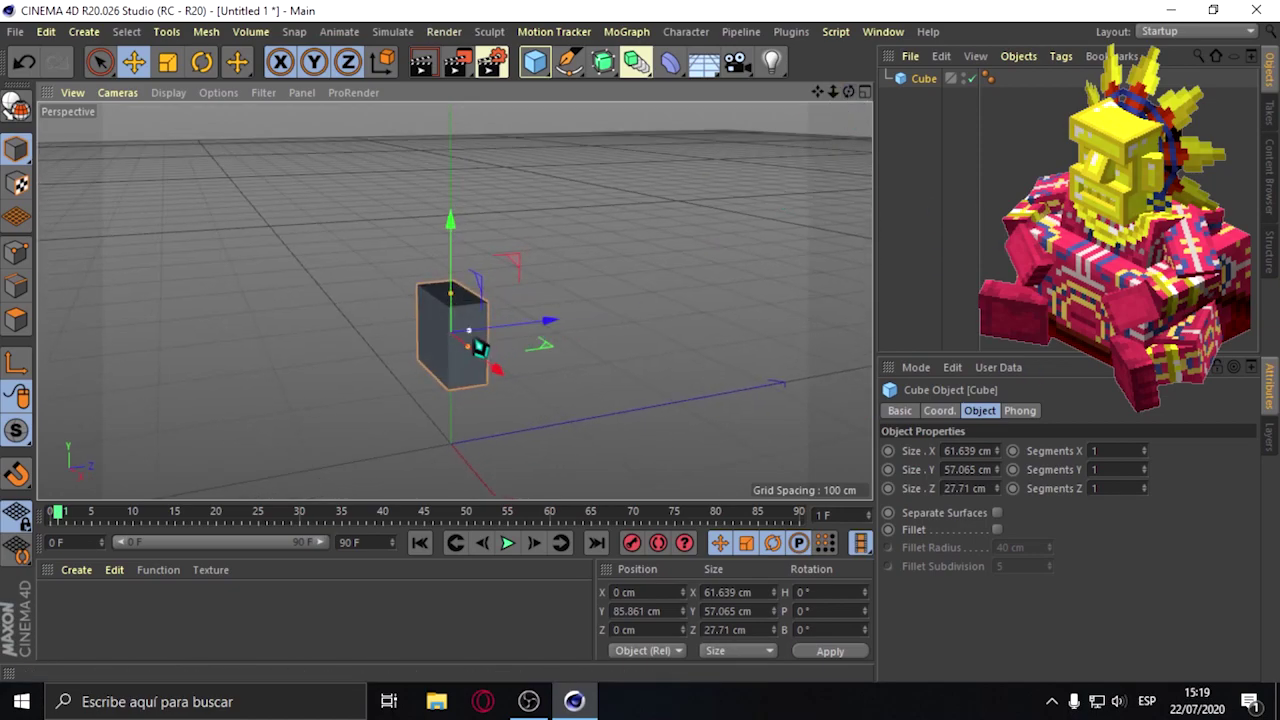
drag(476, 347, 473, 348)
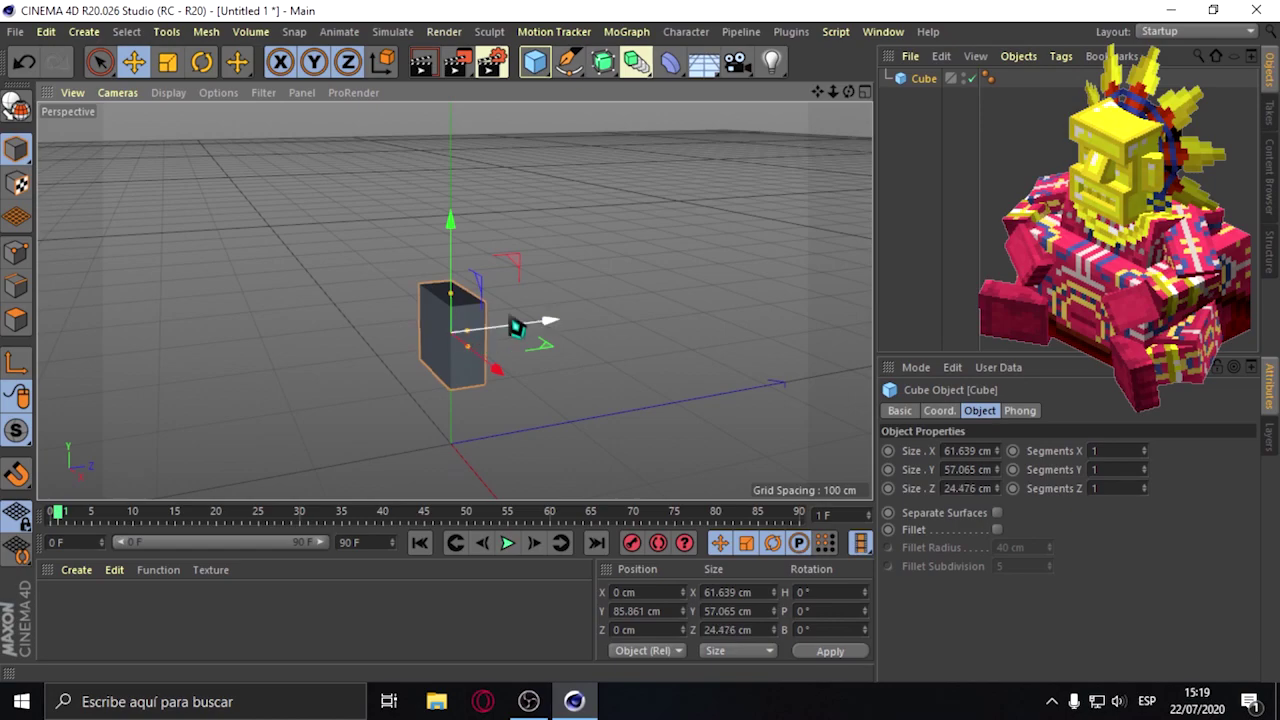
key(ctrl+shift+a)
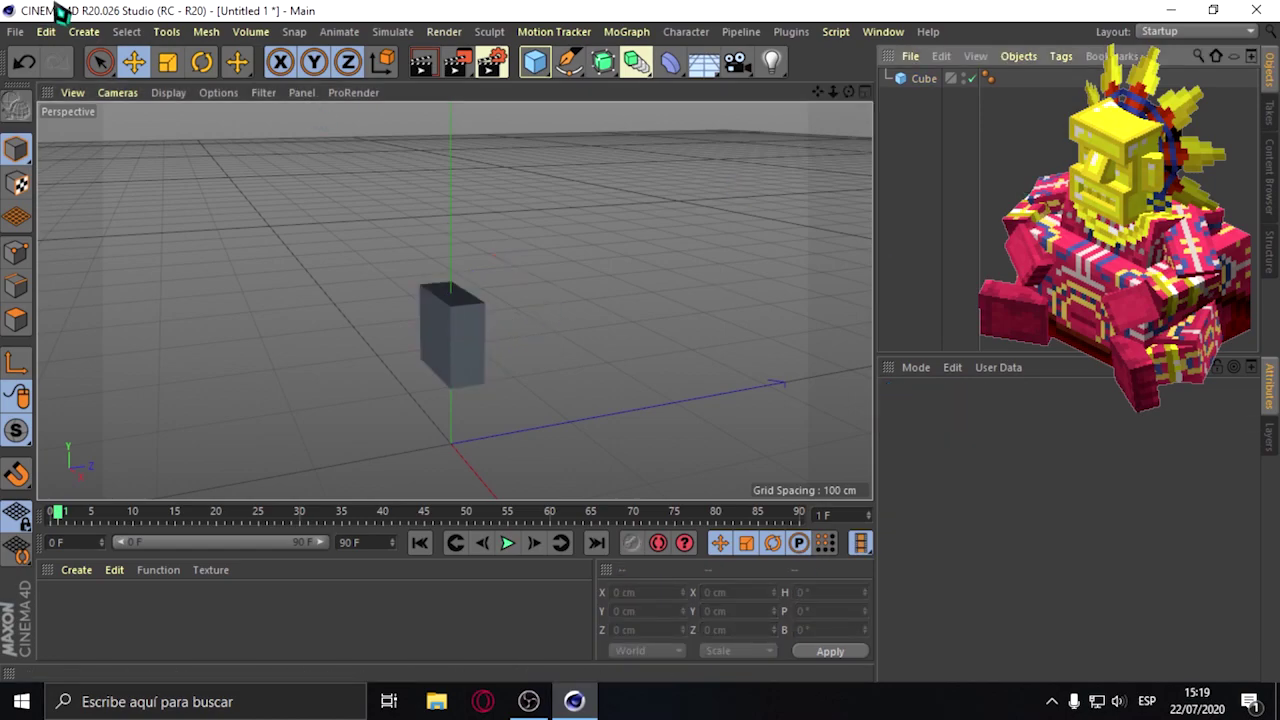
click(535, 61)
Delete the extra large cube, leaving only the original small block.
drag(423, 429, 225, 214)
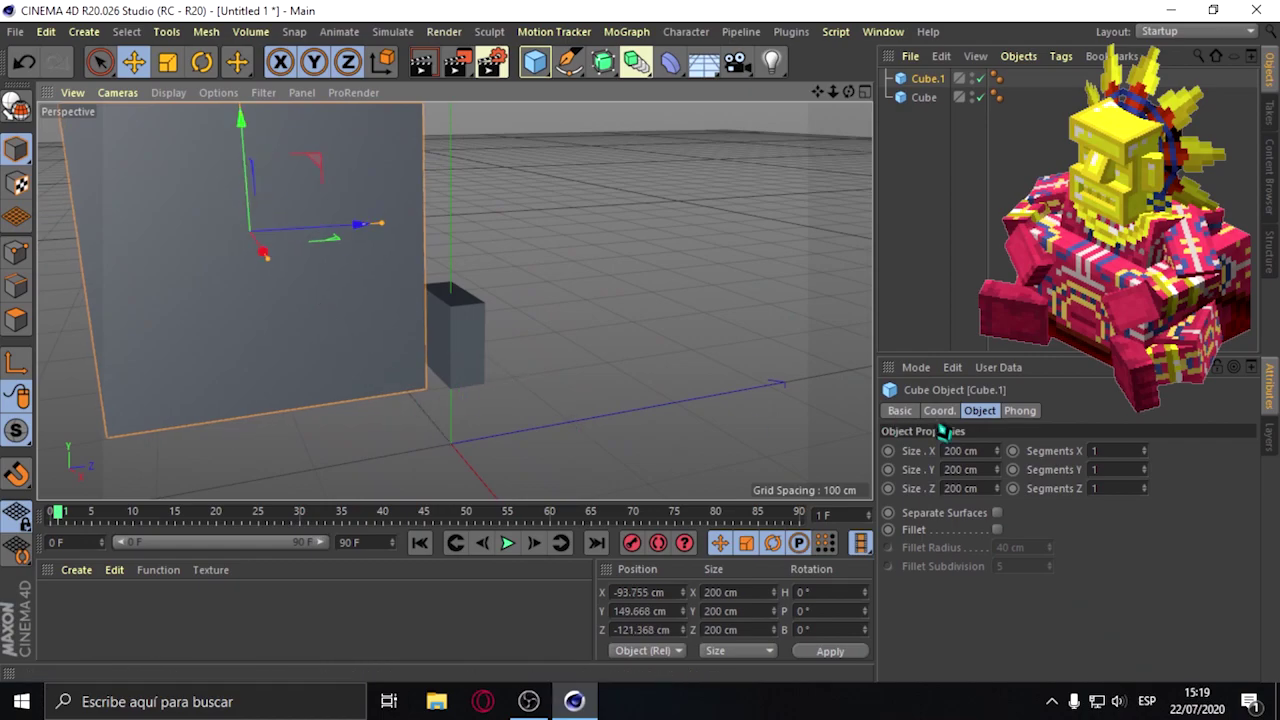
click(450, 345)
click(975, 451)
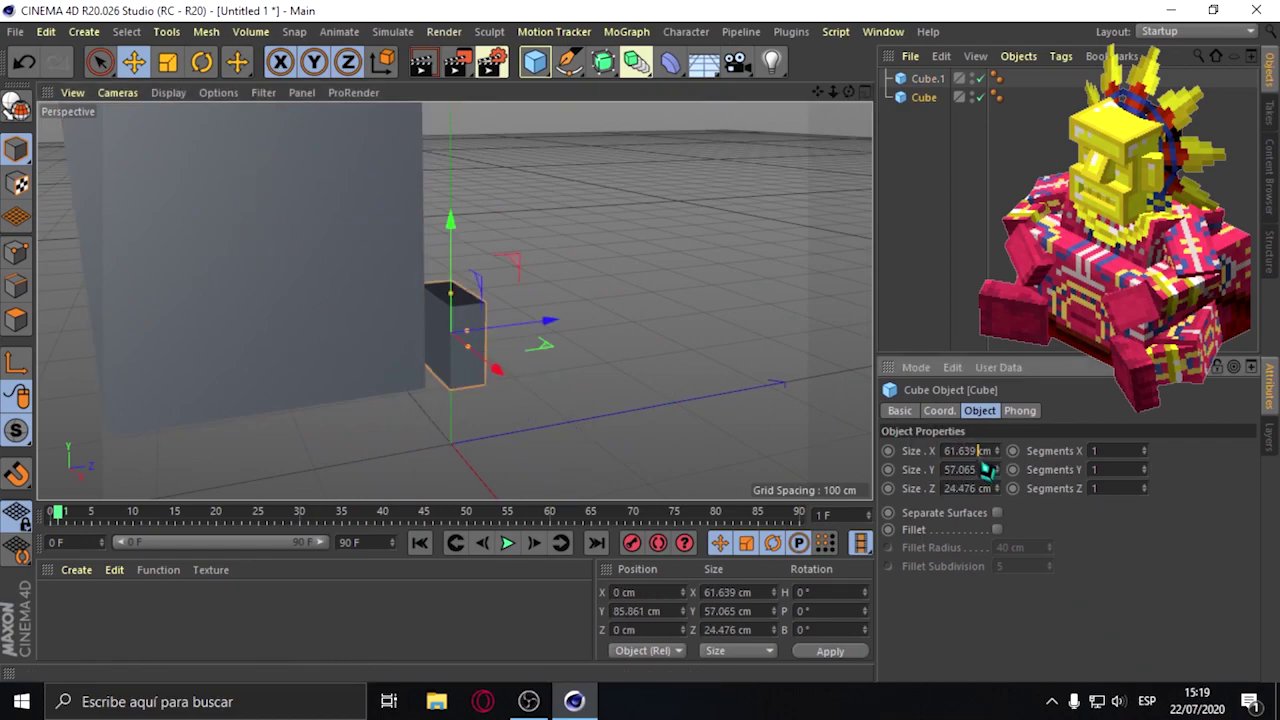
click(358, 316)
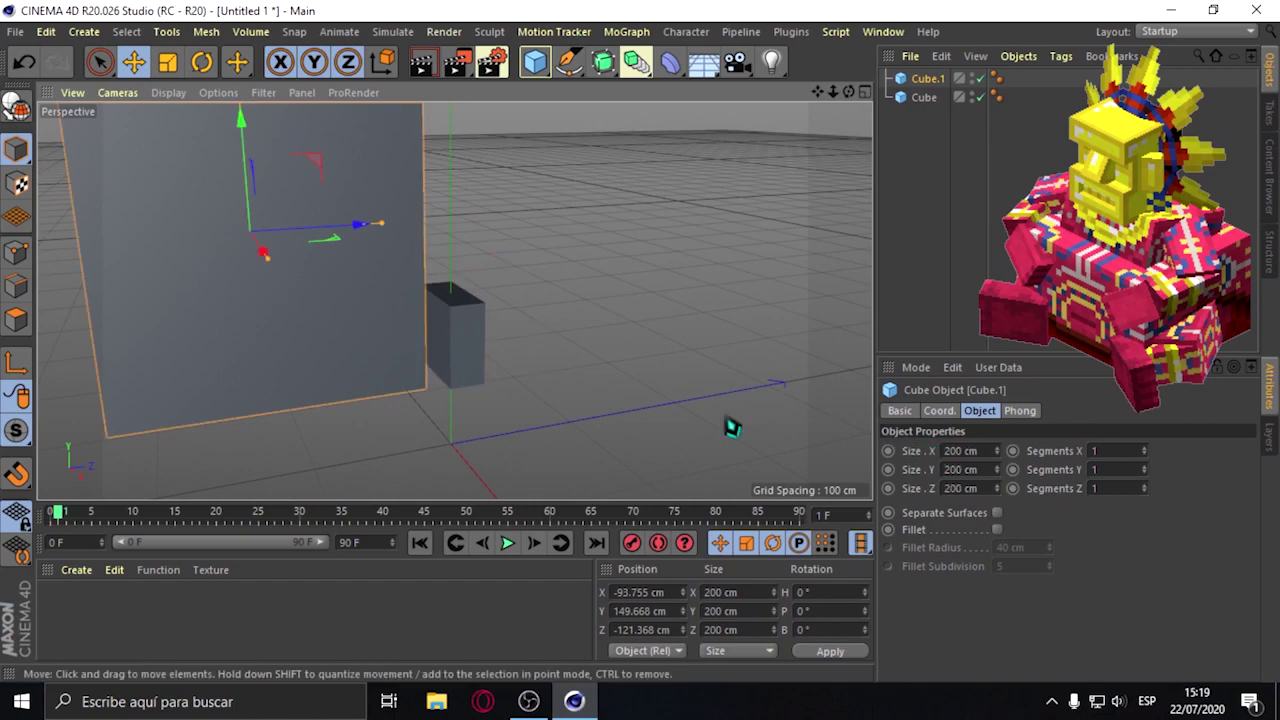
key(Delete)
Copy the block, rotate the copy 90° onto its side, and set it on top of the original.
click(918, 80)
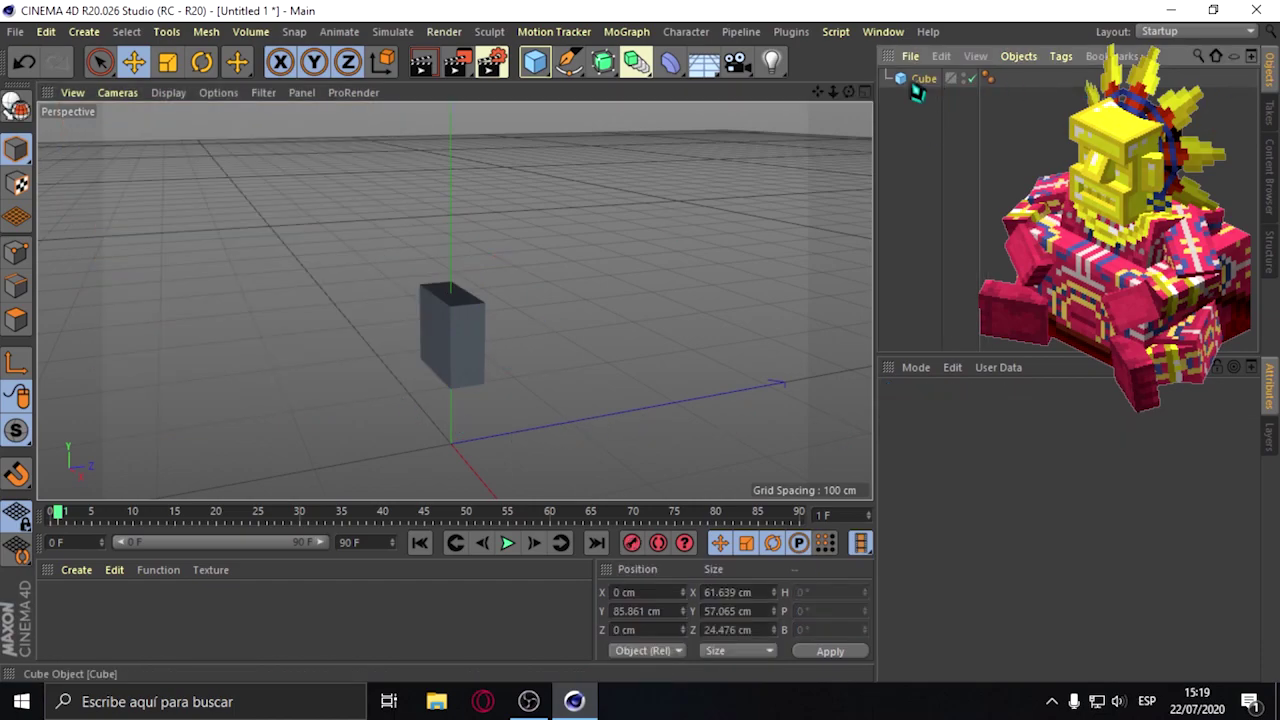
key(ctrl+c)
key(ctrl+v)
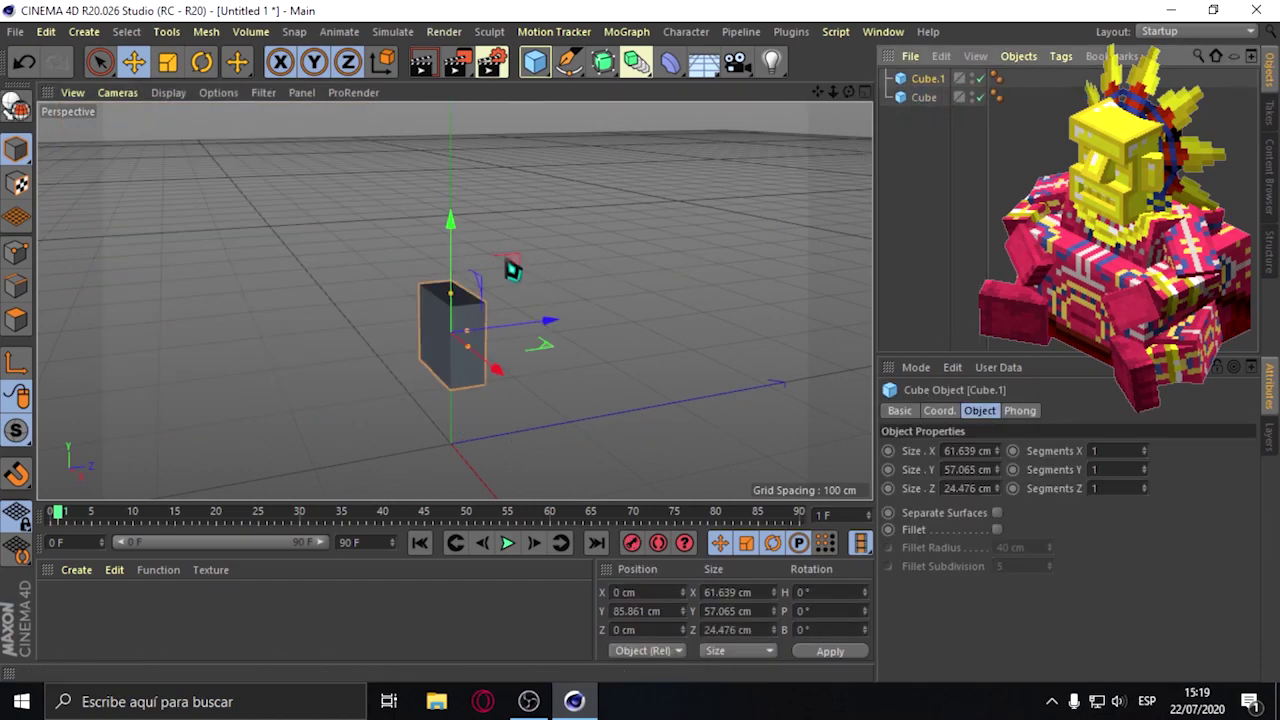
drag(451, 229, 440, 171)
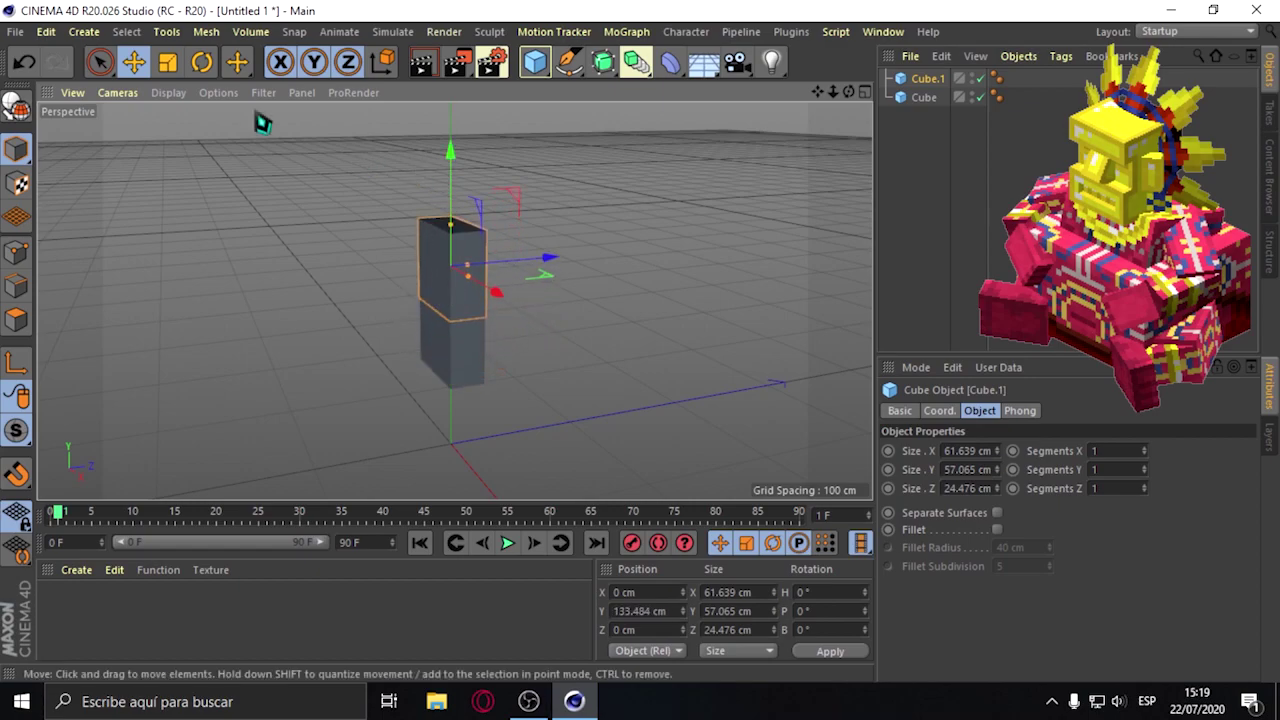
click(201, 62)
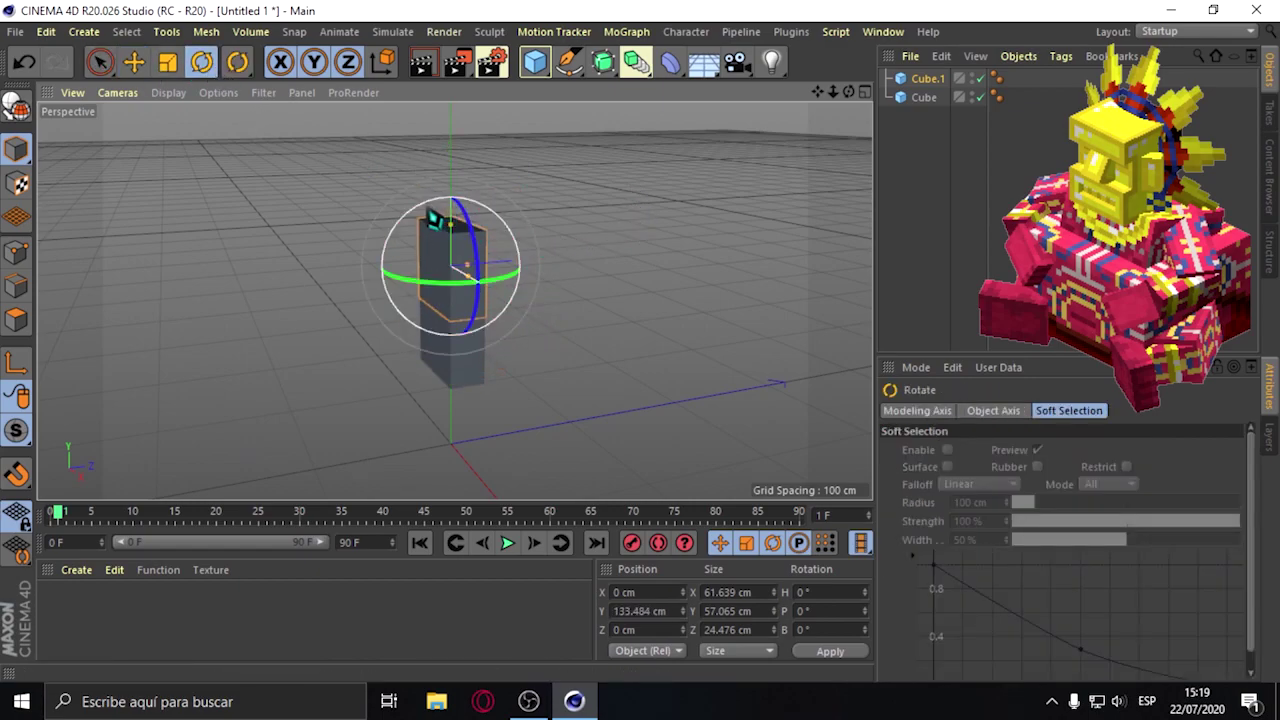
mouse_move(424, 218)
mouse_down()
mouse_move(345, 334)
mouse_move(309, 271)
mouse_up()
click(99, 62)
click(133, 62)
mouse_move(478, 197)
mouse_down()
mouse_move(449, 157)
mouse_move(449, 209)
mouse_move(363, 294)
mouse_move(381, 288)
mouse_up()
Shrink the rotated copy's height to 44.304 cm, forming an L shape.
drag(840, 104, 720, 110)
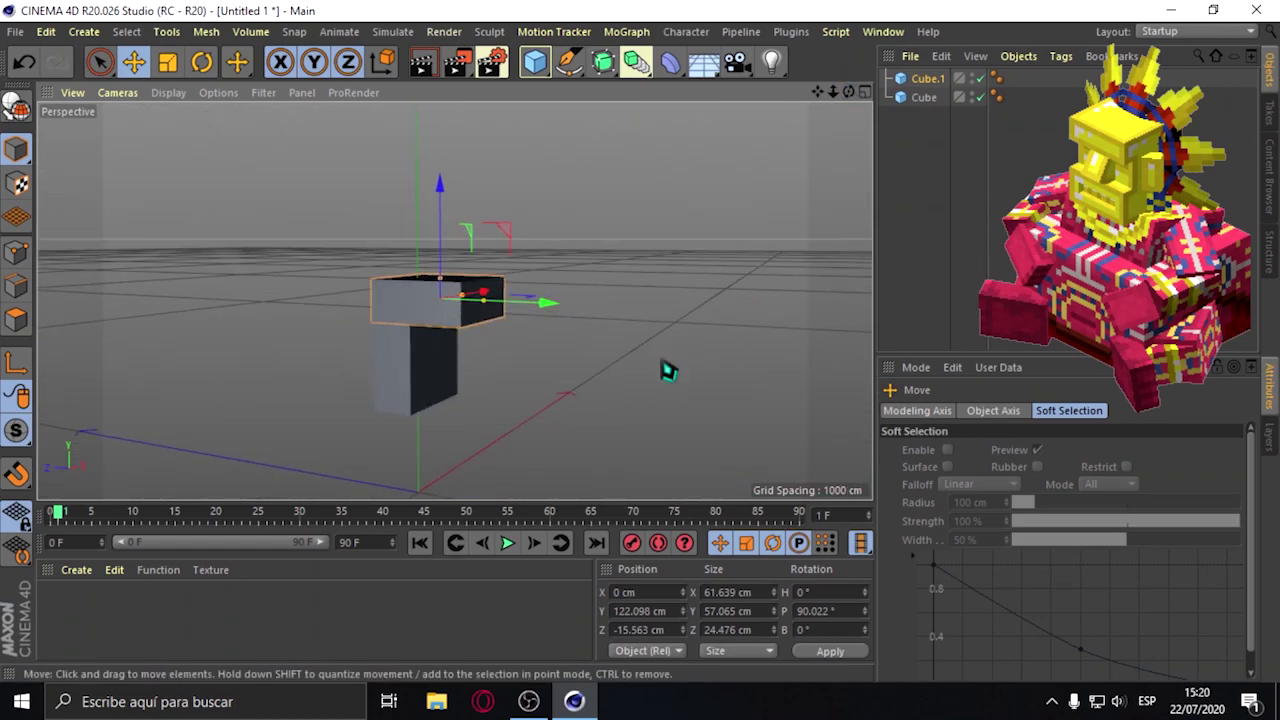
mouse_move(493, 325)
mouse_down()
mouse_move(481, 318)
mouse_move(551, 309)
mouse_up()
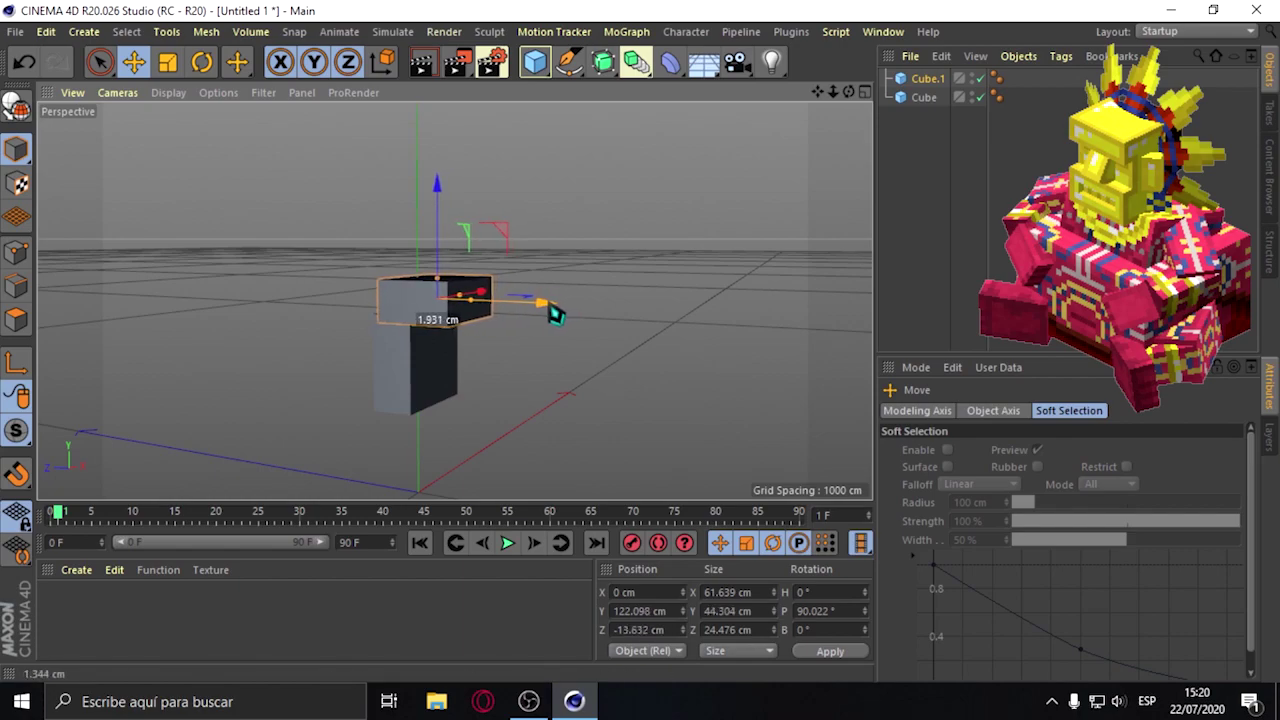
click(704, 287)
alt+drag(704, 287, 720, 280)
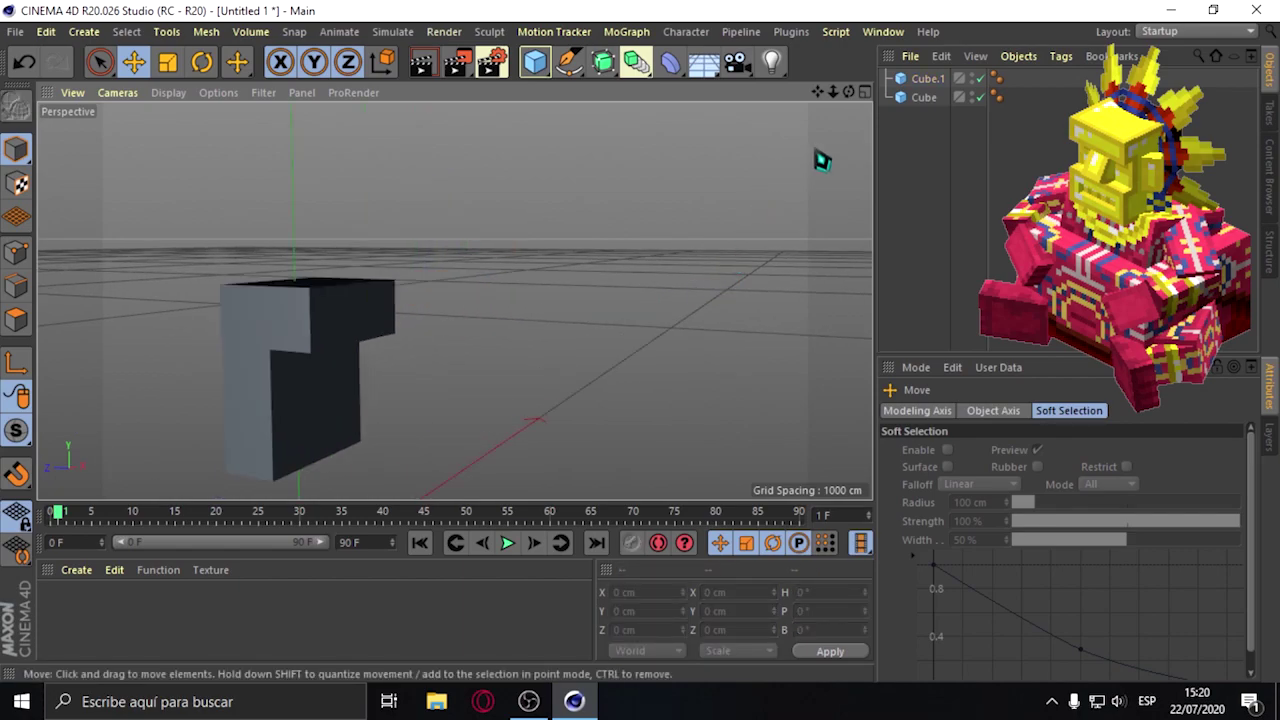
drag(848, 92, 800, 110)
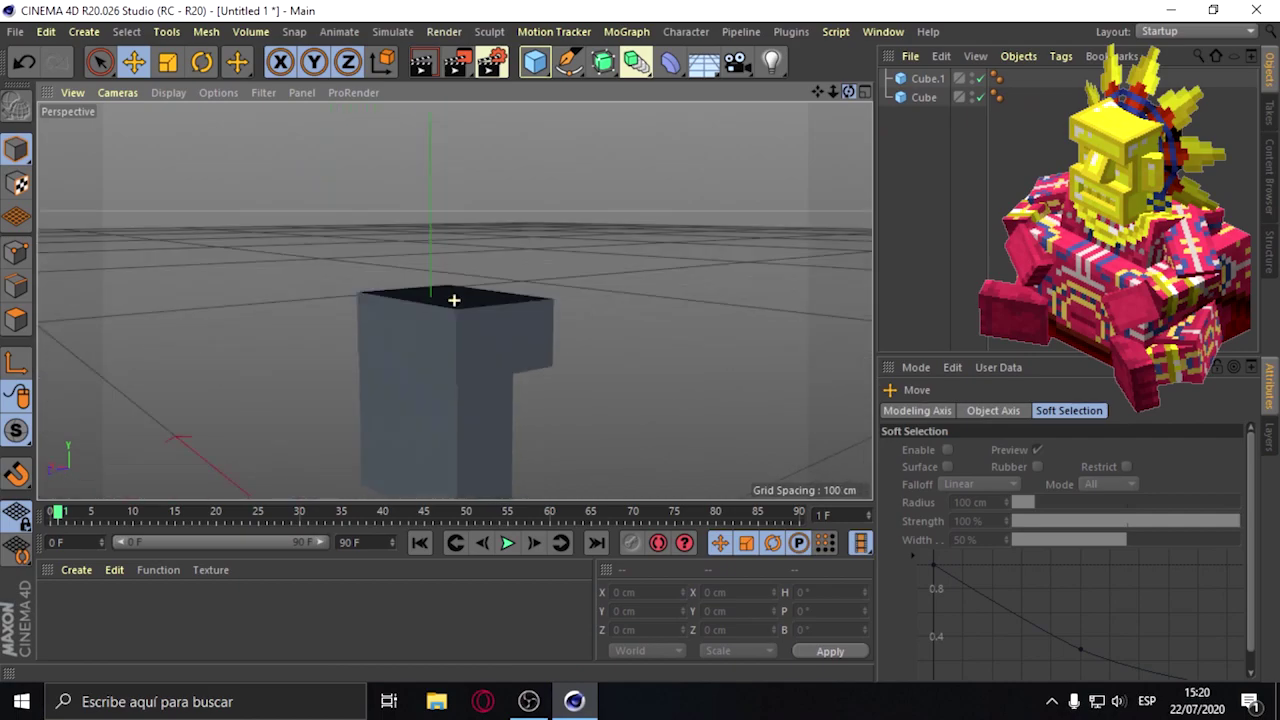
drag(454, 300, 451, 297)
Select the upper block Cube.1 and duplicate it as Cube.2.
click(251, 371)
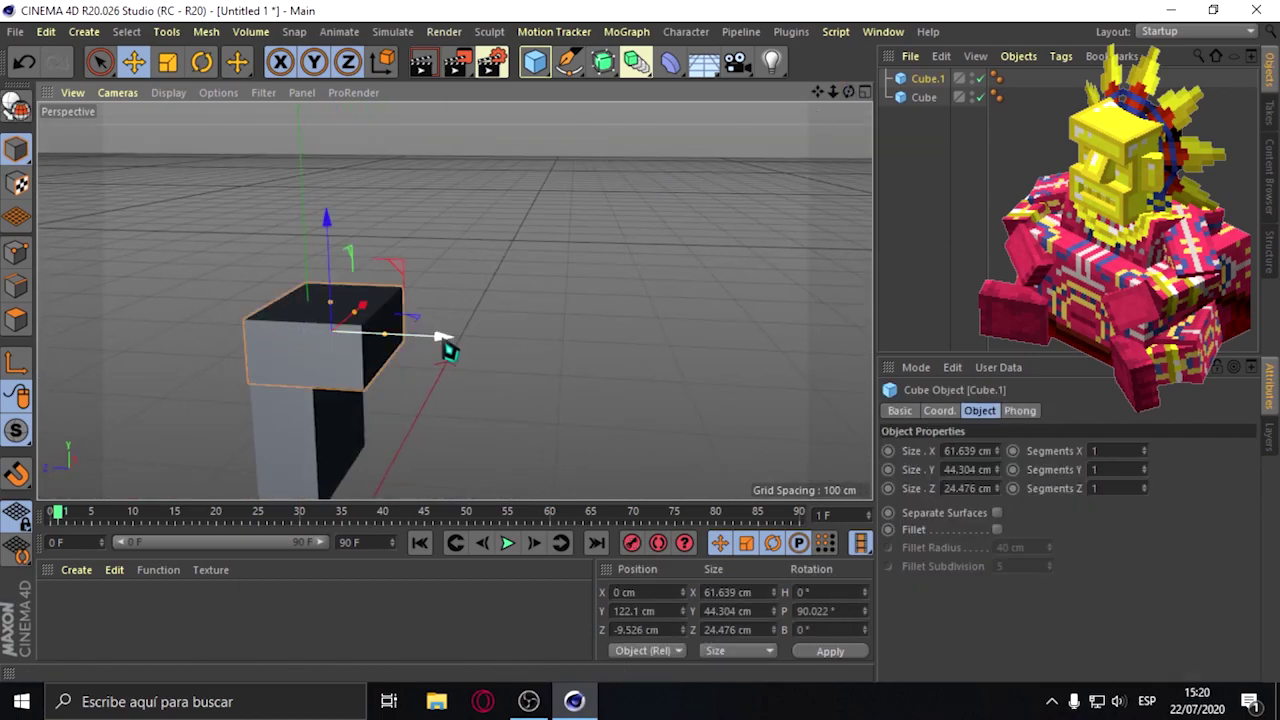
click(738, 305)
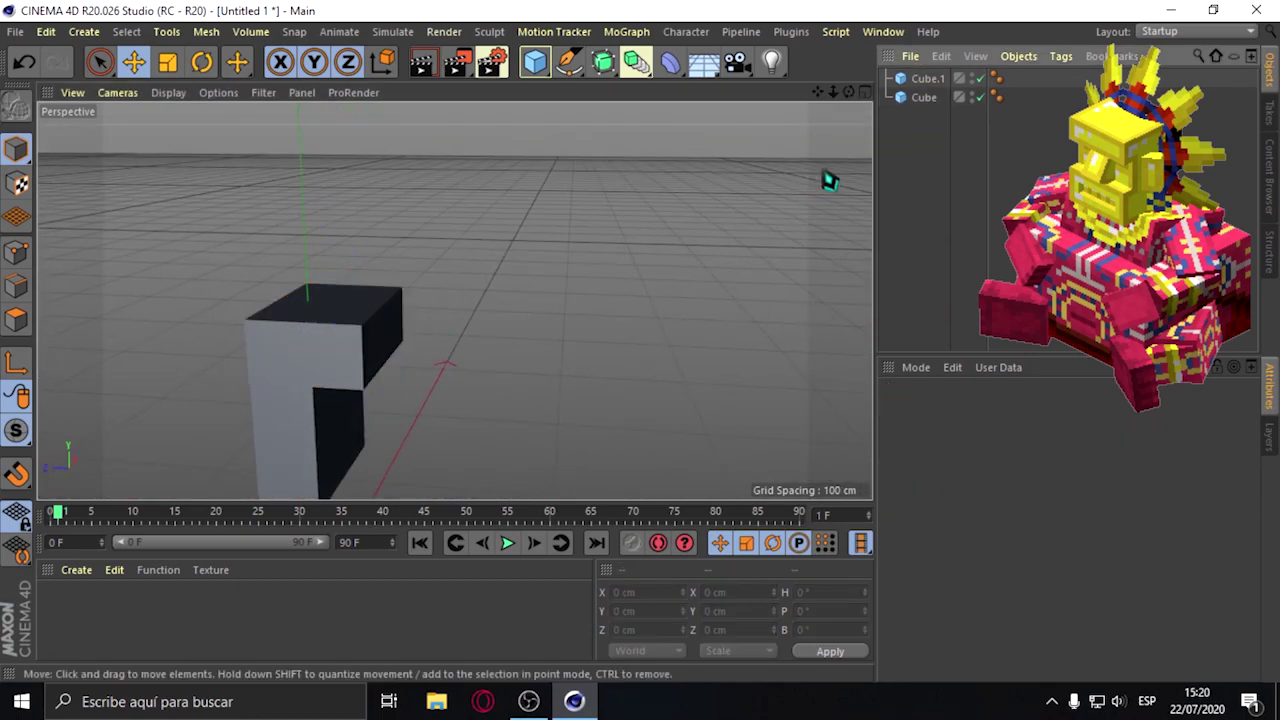
click(918, 79)
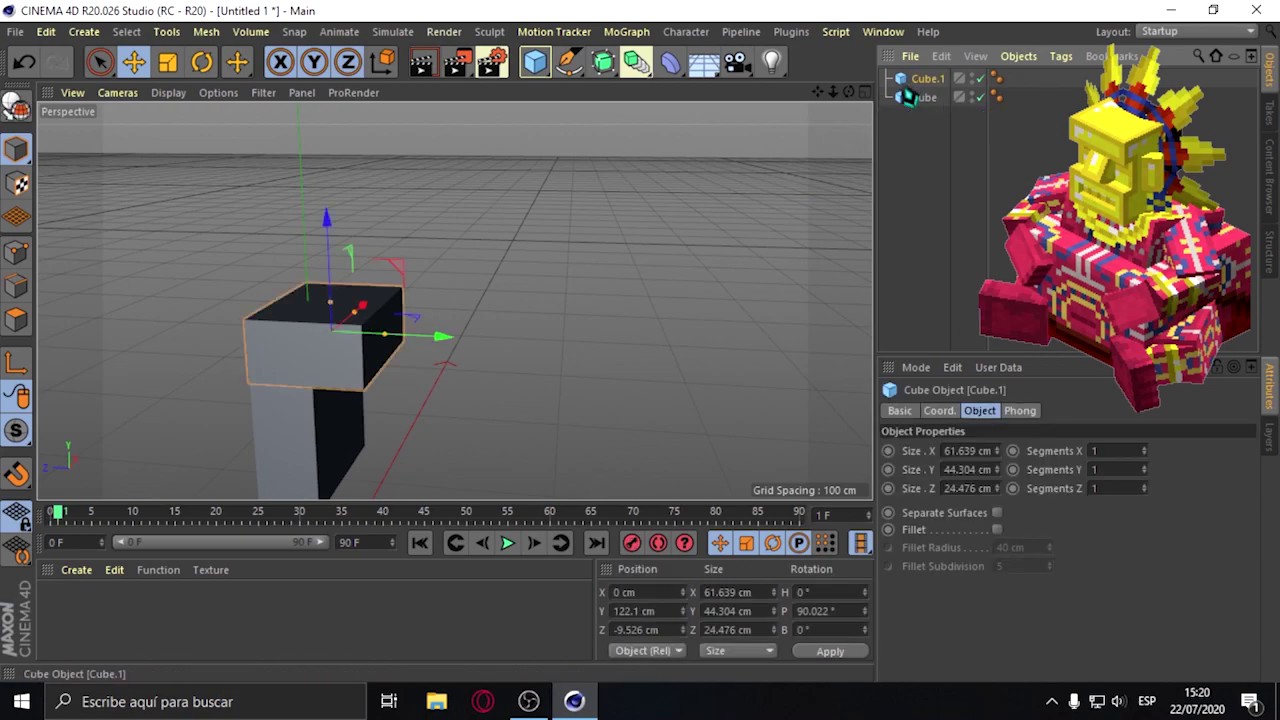
key(ctrl+c)
key(ctrl+v)
Lower the new copy, Cube.2, beneath the other blocks to Y 60.637 cm.
drag(337, 246, 352, 364)
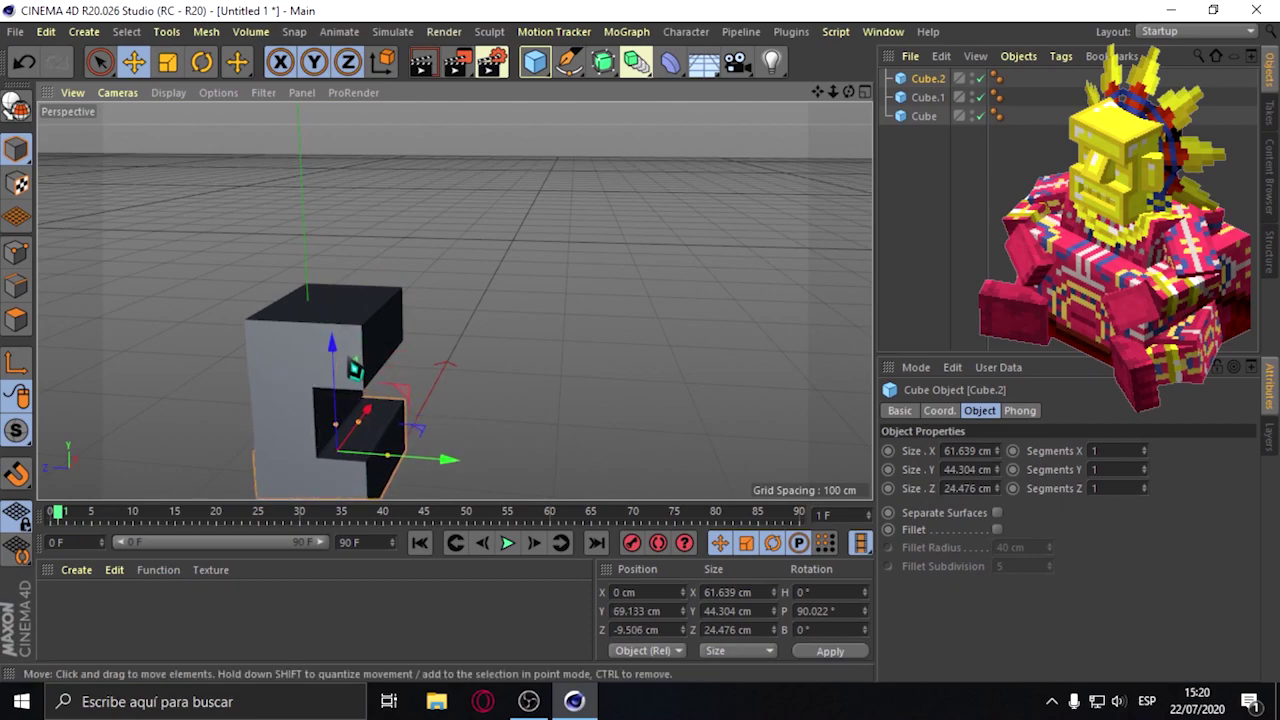
drag(818, 101, 454, 297)
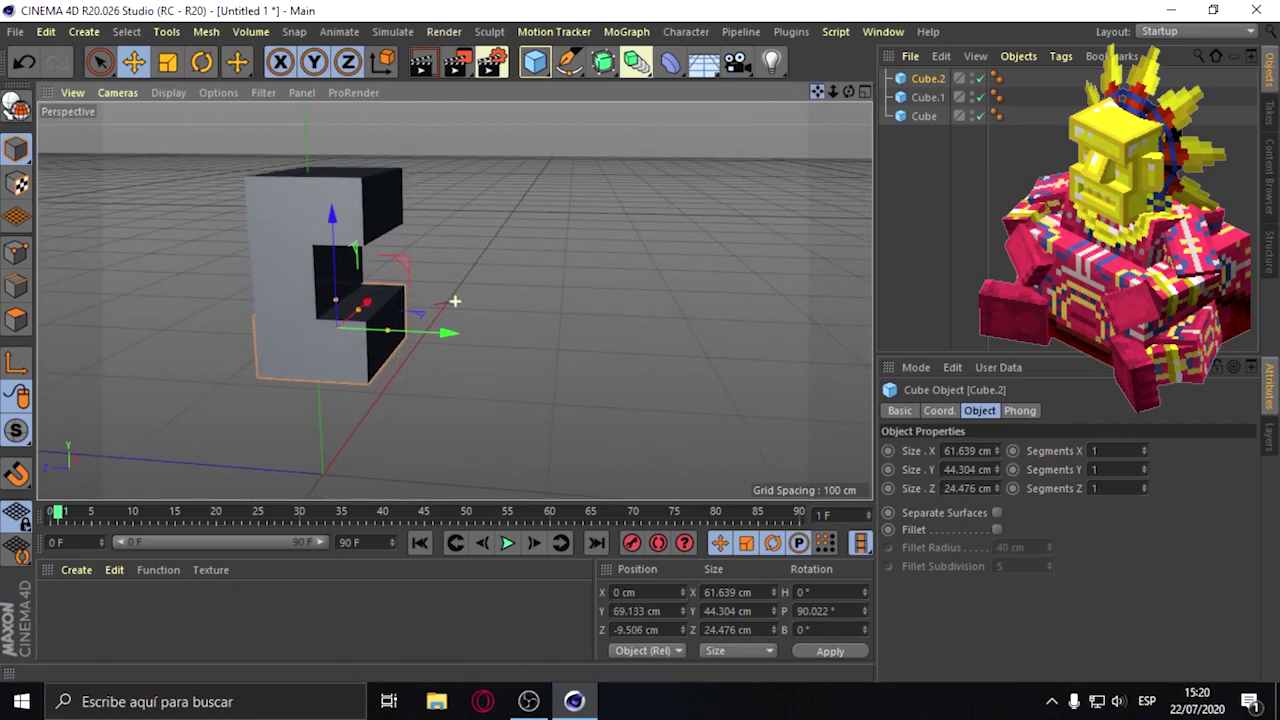
drag(331, 385, 329, 385)
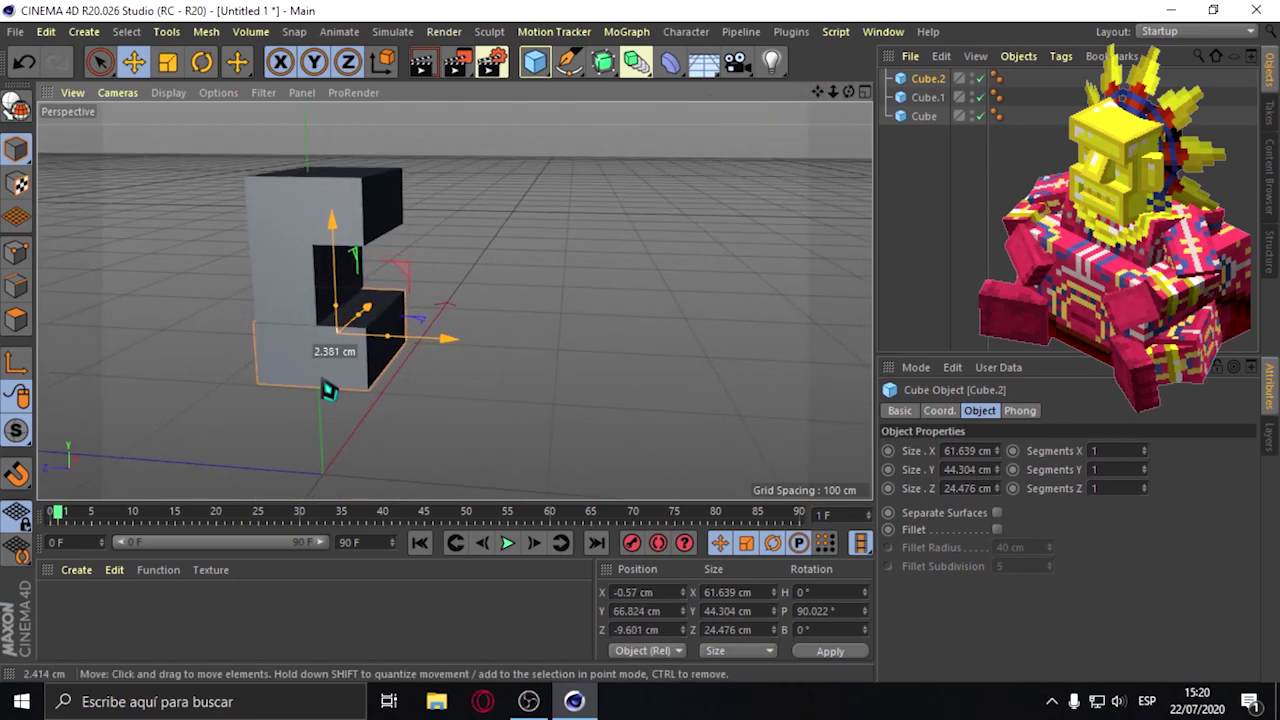
key(ctrl+z)
drag(338, 275, 336, 292)
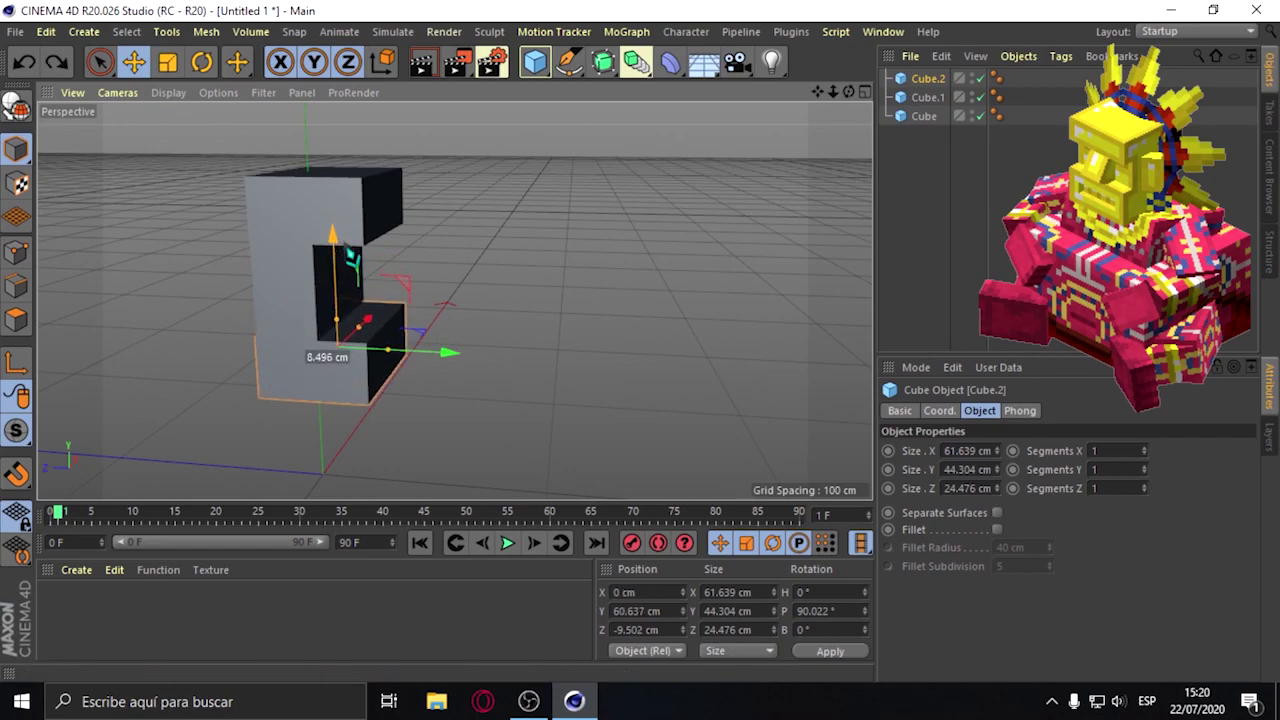
drag(849, 91, 450, 306)
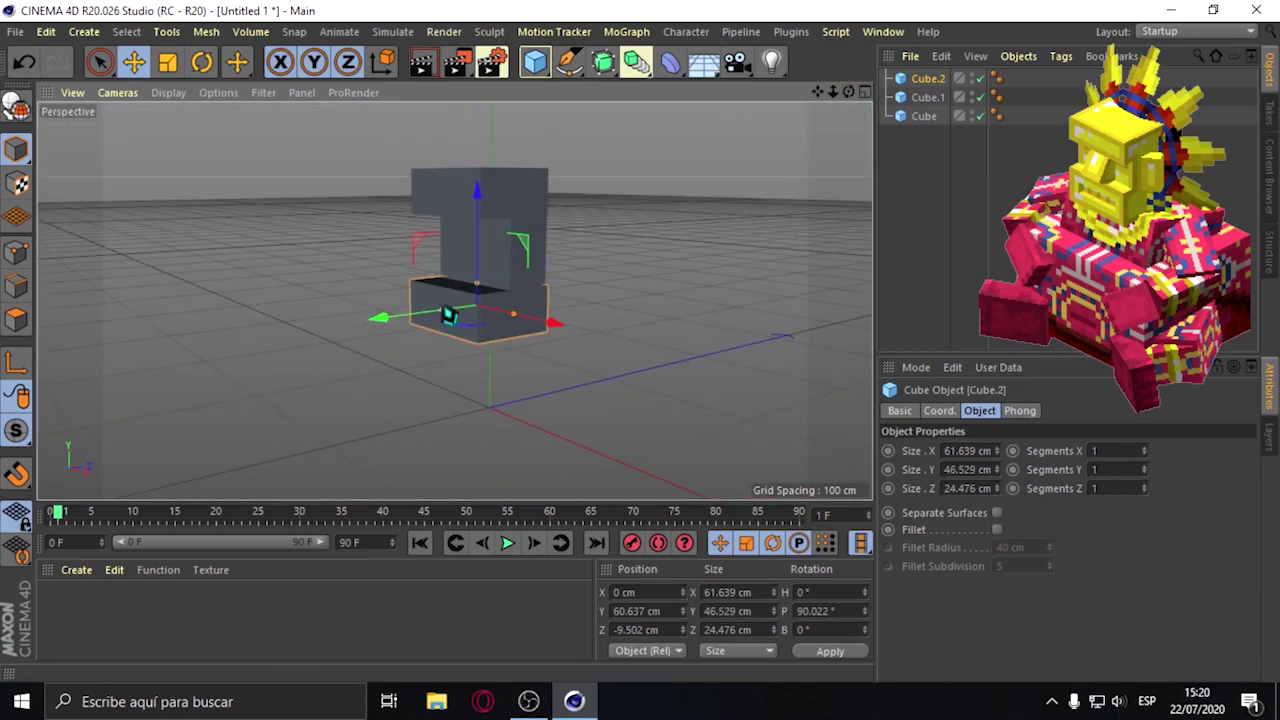
Undo Cube.2's last height change and deepen it to about 30.5 cm.
key(ctrl+z)
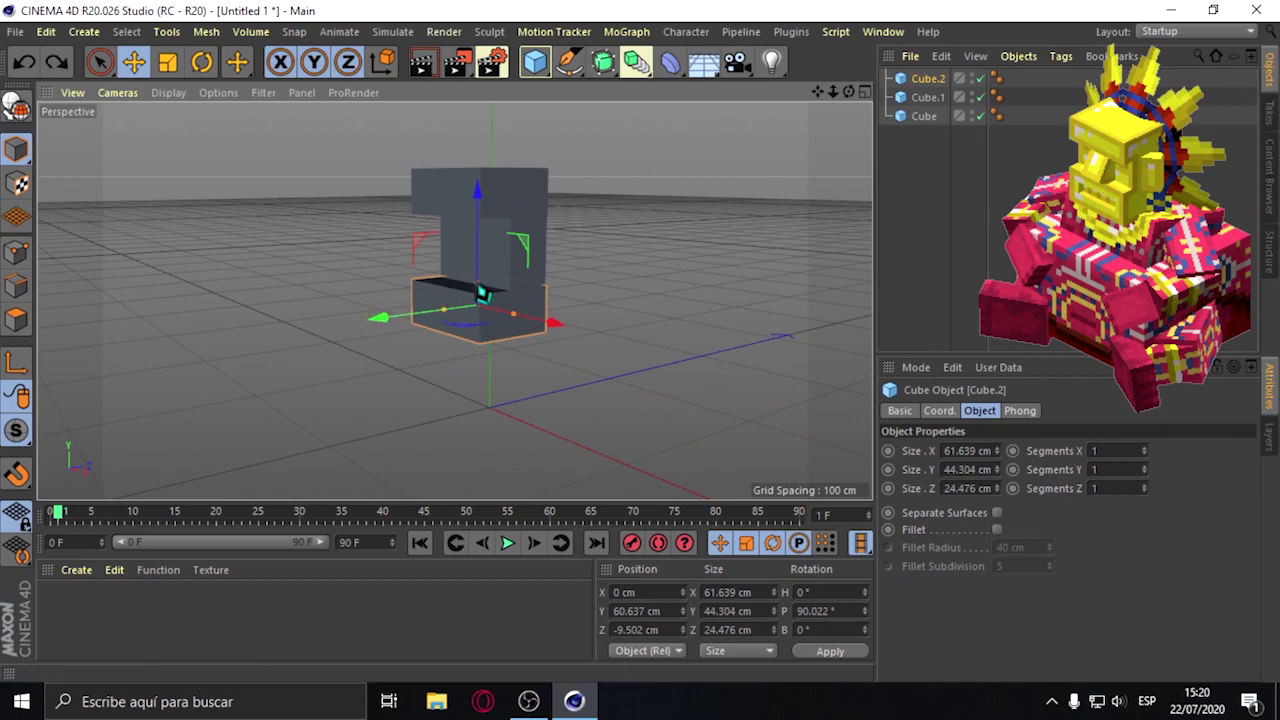
drag(476, 283, 480, 264)
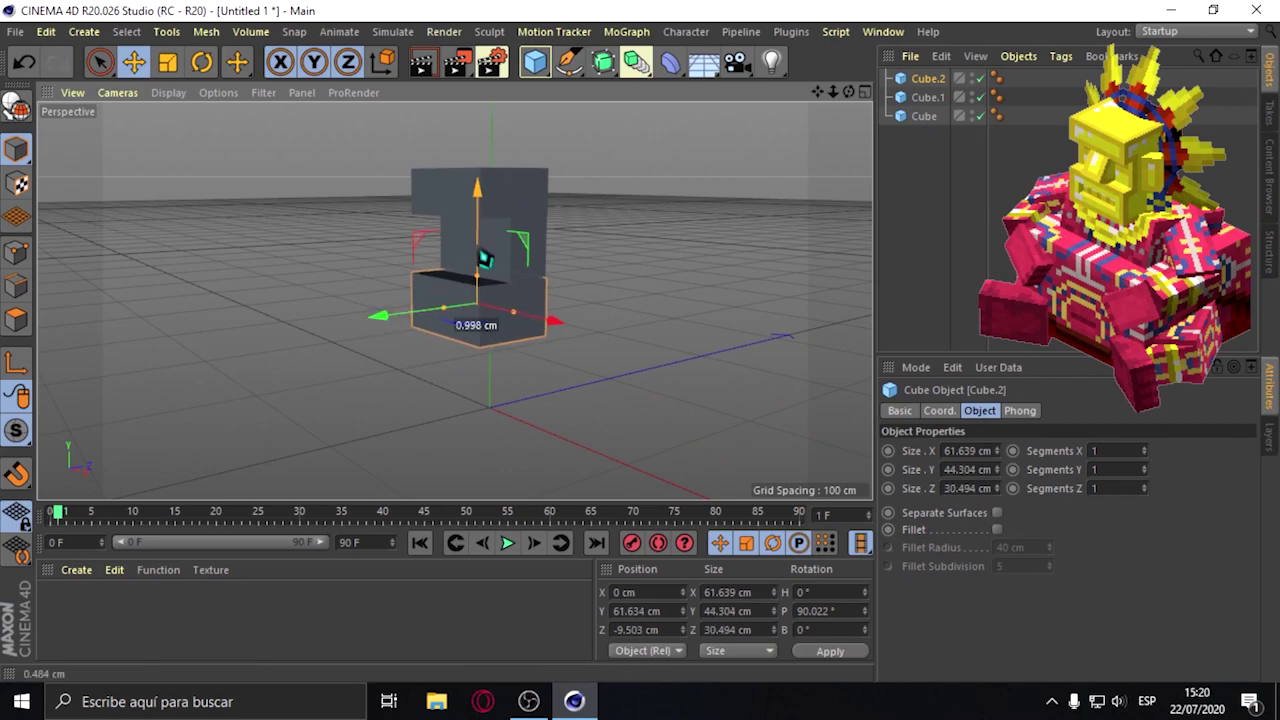
click(913, 270)
scroll(525, 283, up, 2)
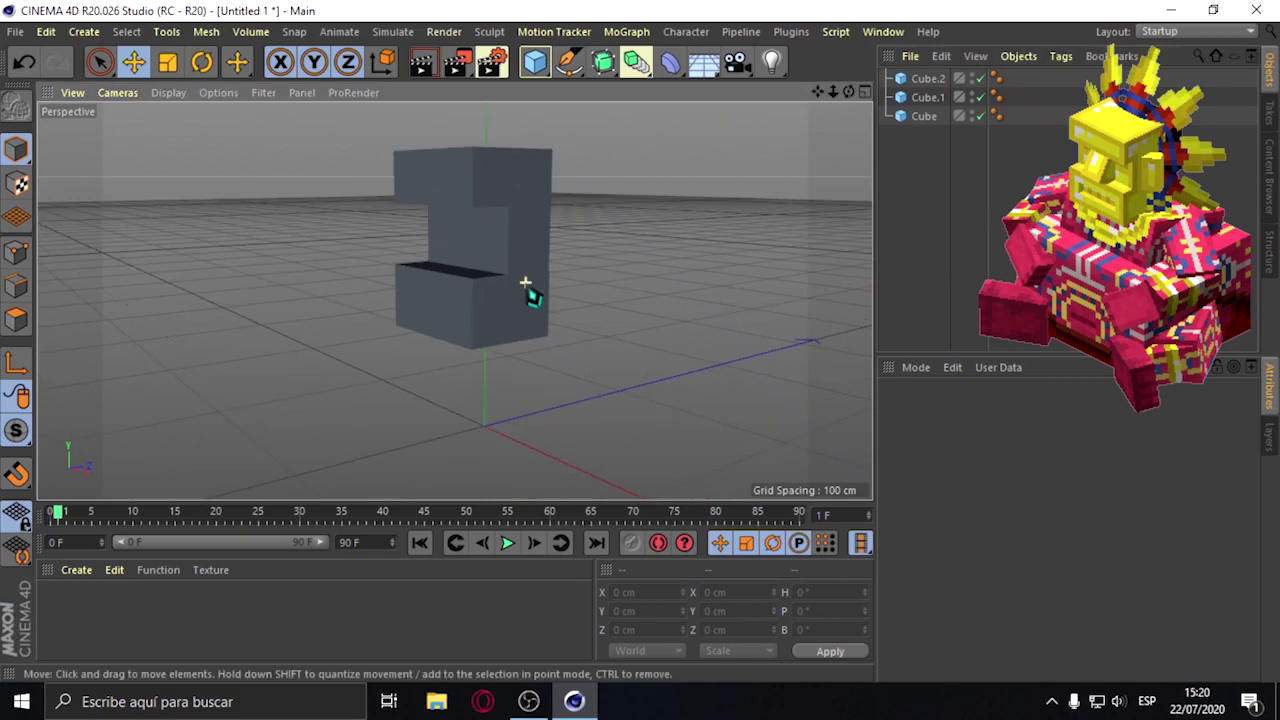
mouse_move(848, 91)
mouse_down()
mouse_move(454, 300)
mouse_move(848, 91)
mouse_up()
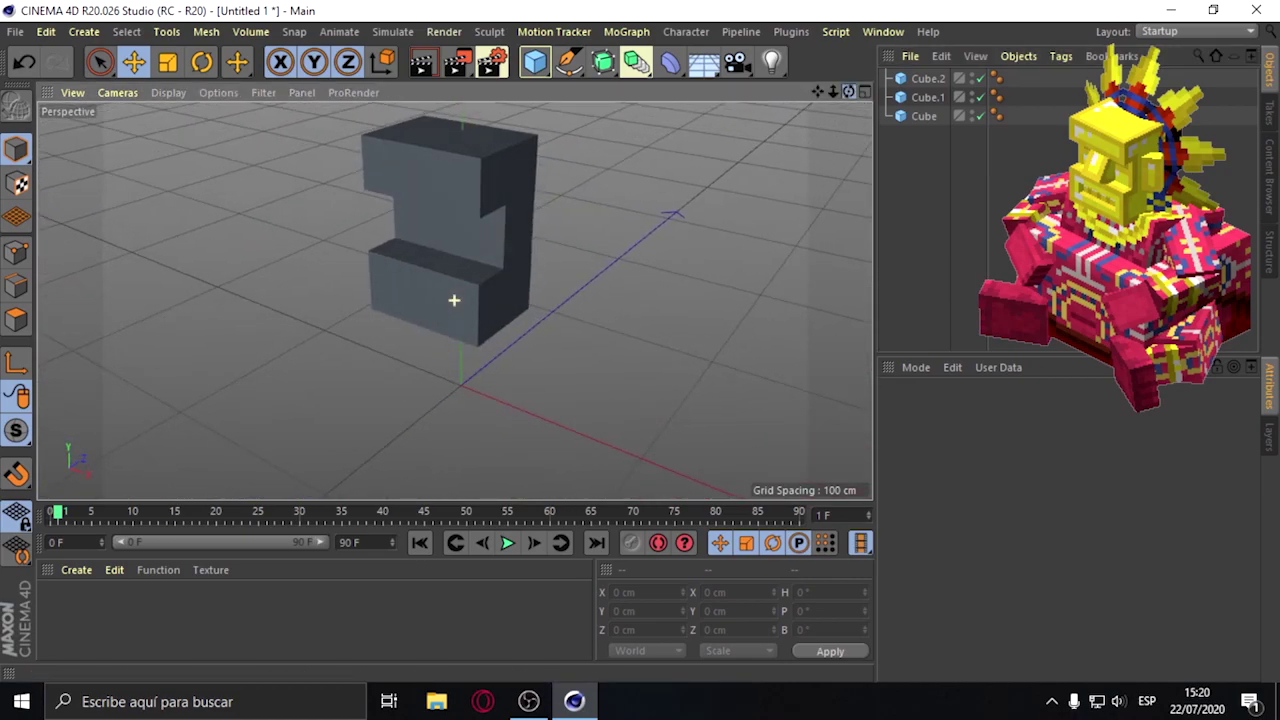
Add a new cube, Cube.3, and shrink it to about 9.7 × 11.142 × 20.074 cm.
click(535, 62)
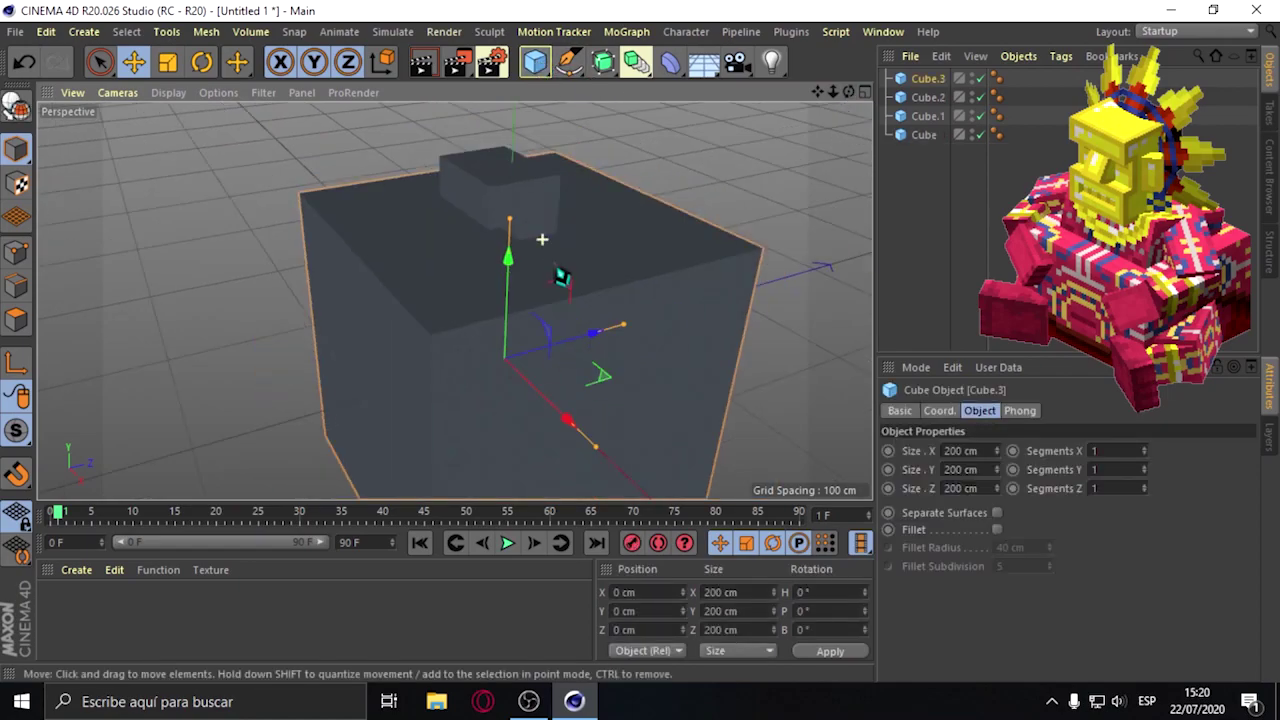
drag(523, 244, 520, 305)
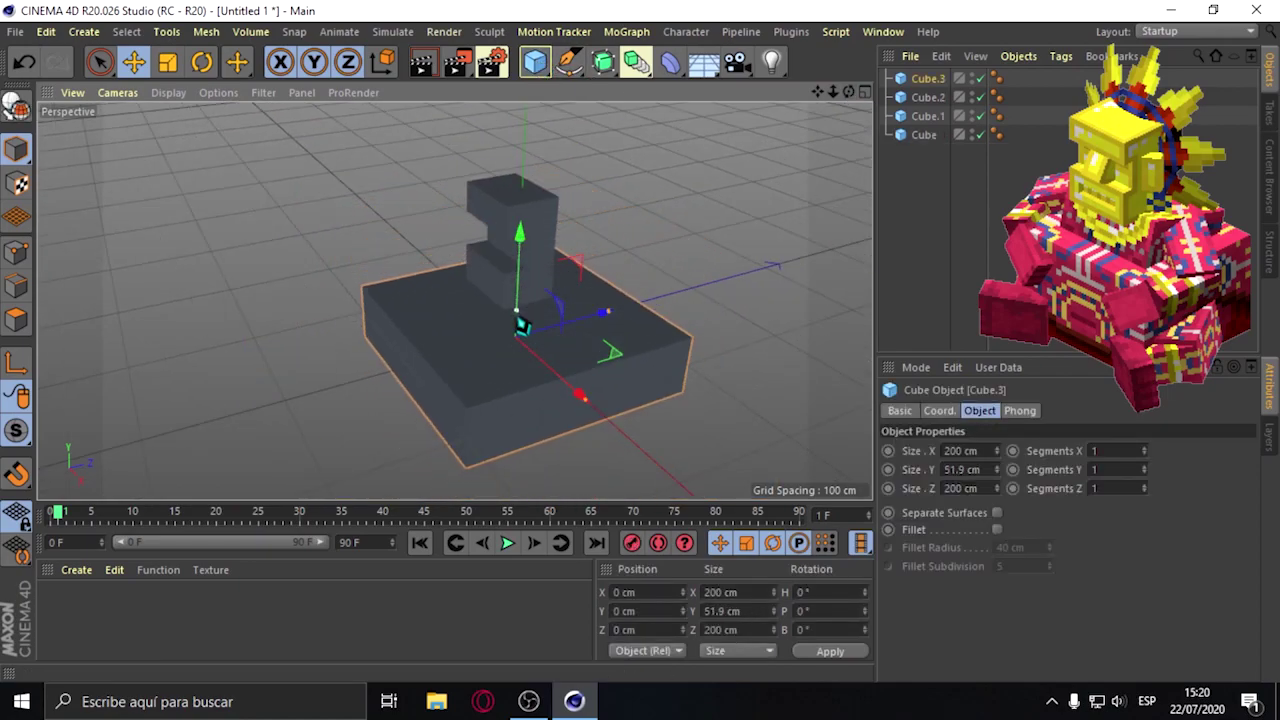
drag(607, 313, 549, 337)
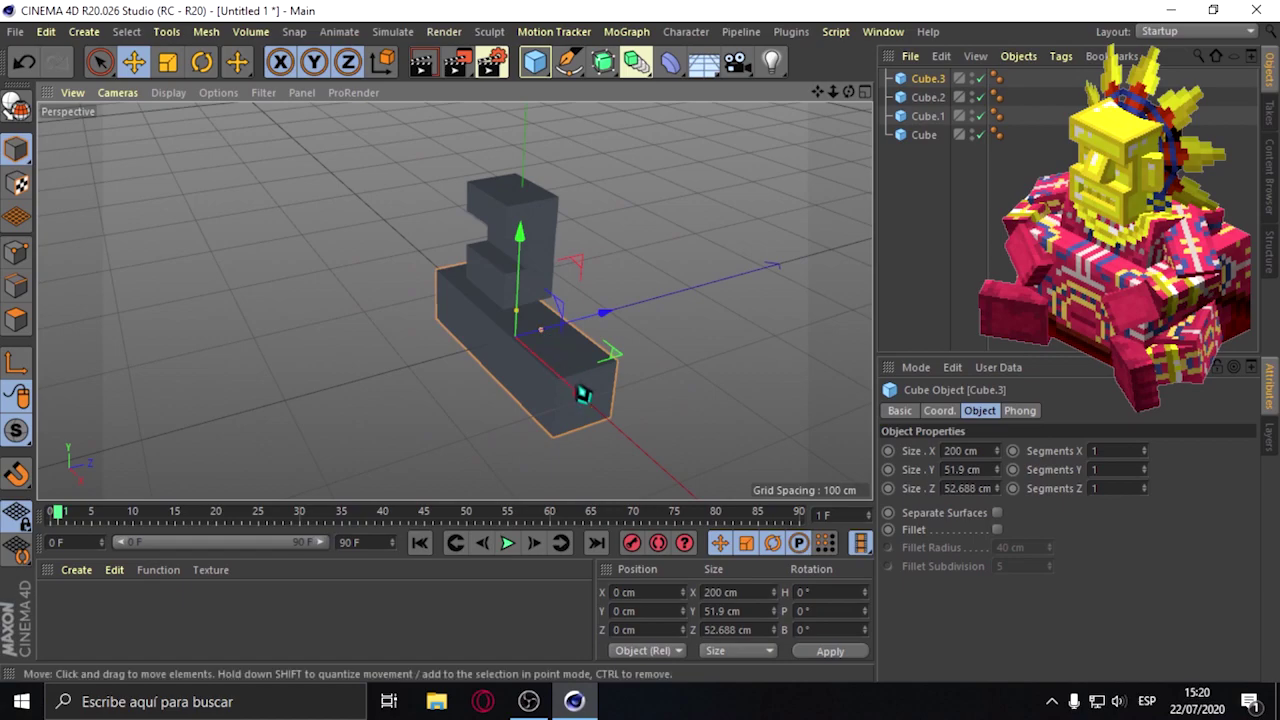
drag(590, 412, 521, 378)
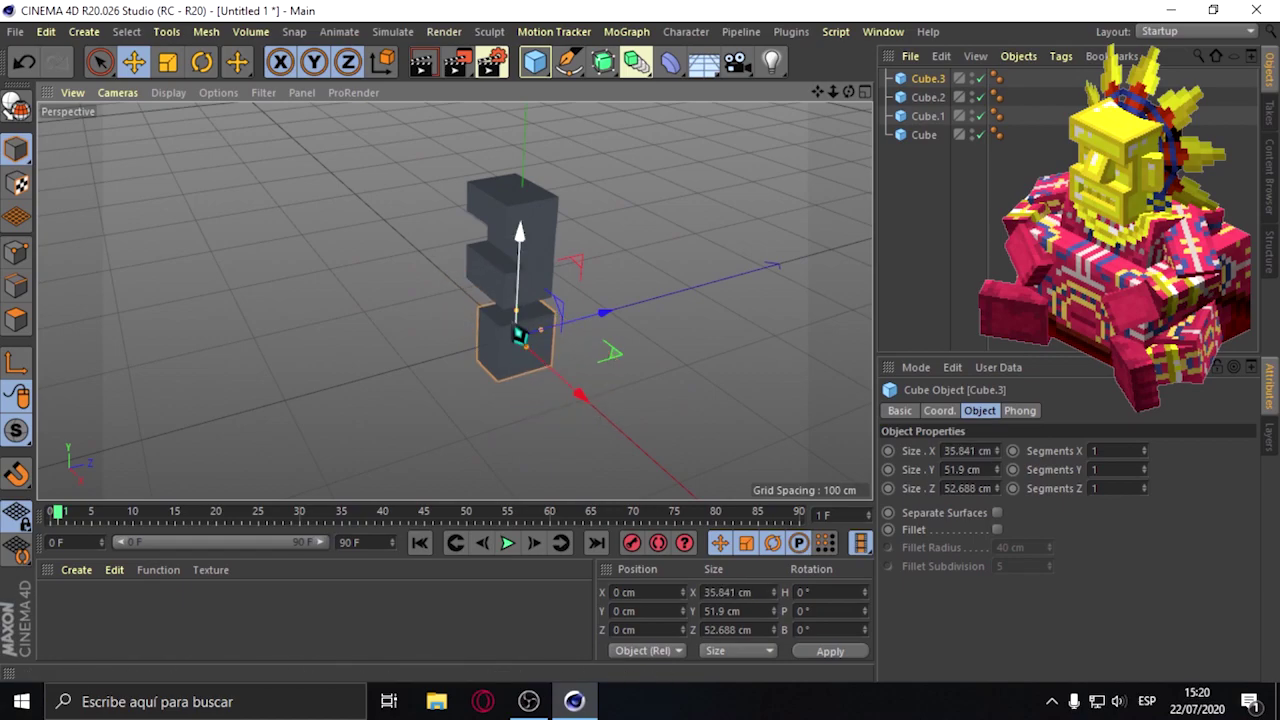
drag(523, 327, 523, 334)
scroll(523, 340, up, 3)
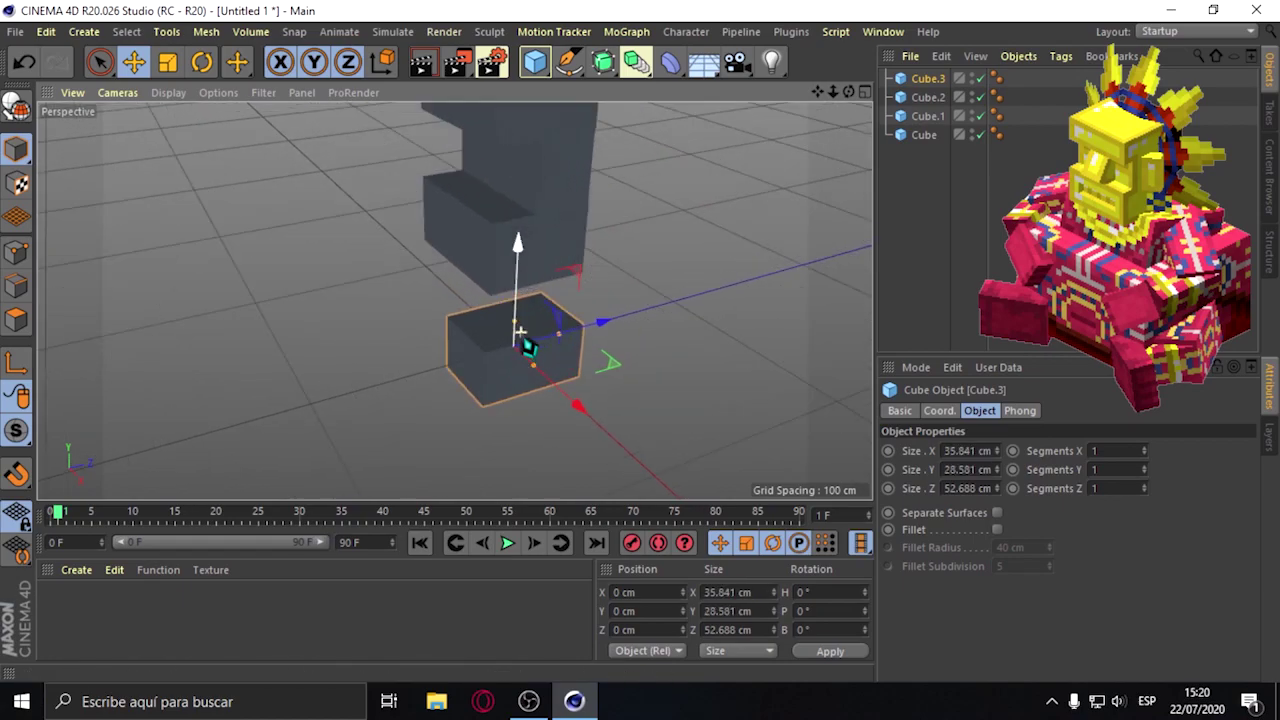
scroll(545, 345, up, 3)
mouse_move(571, 336)
mouse_down()
mouse_move(517, 349)
mouse_move(536, 387)
mouse_move(524, 374)
mouse_up()
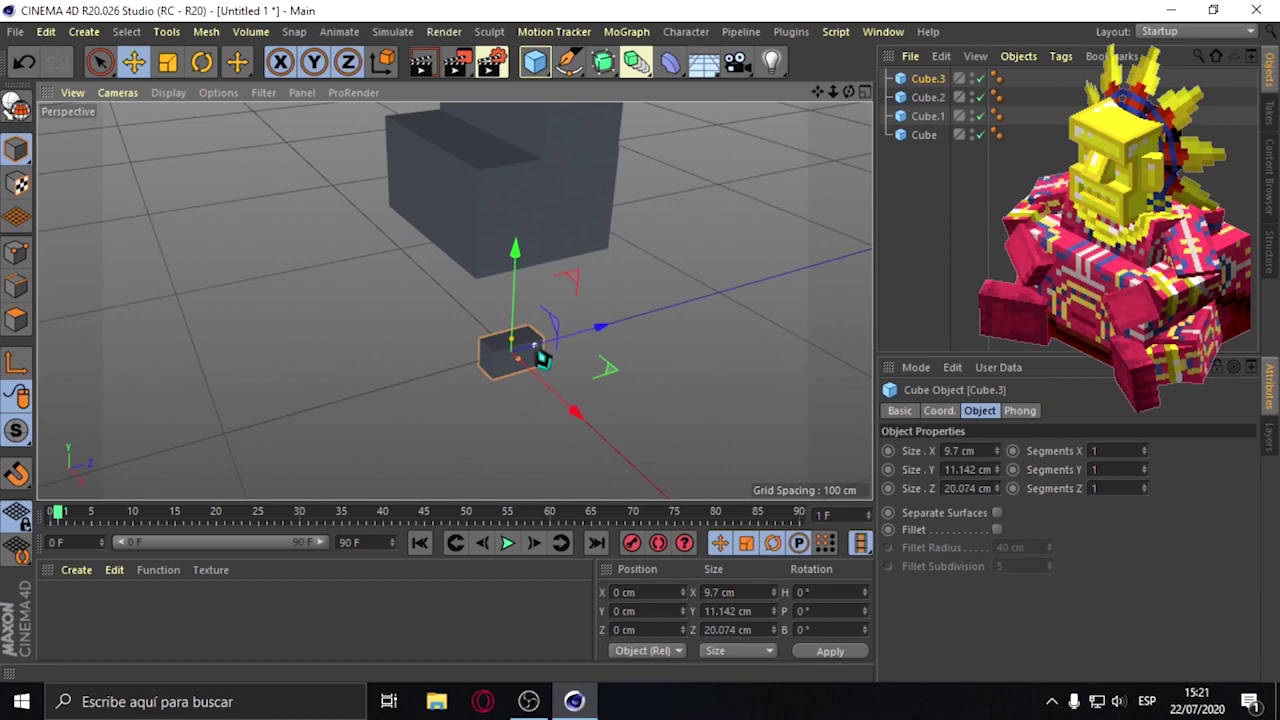
Move the small cube up and into the notch between the figure's blocks.
mouse_move(523, 289)
mouse_down()
mouse_move(549, 173)
mouse_move(528, 206)
mouse_move(534, 129)
mouse_up()
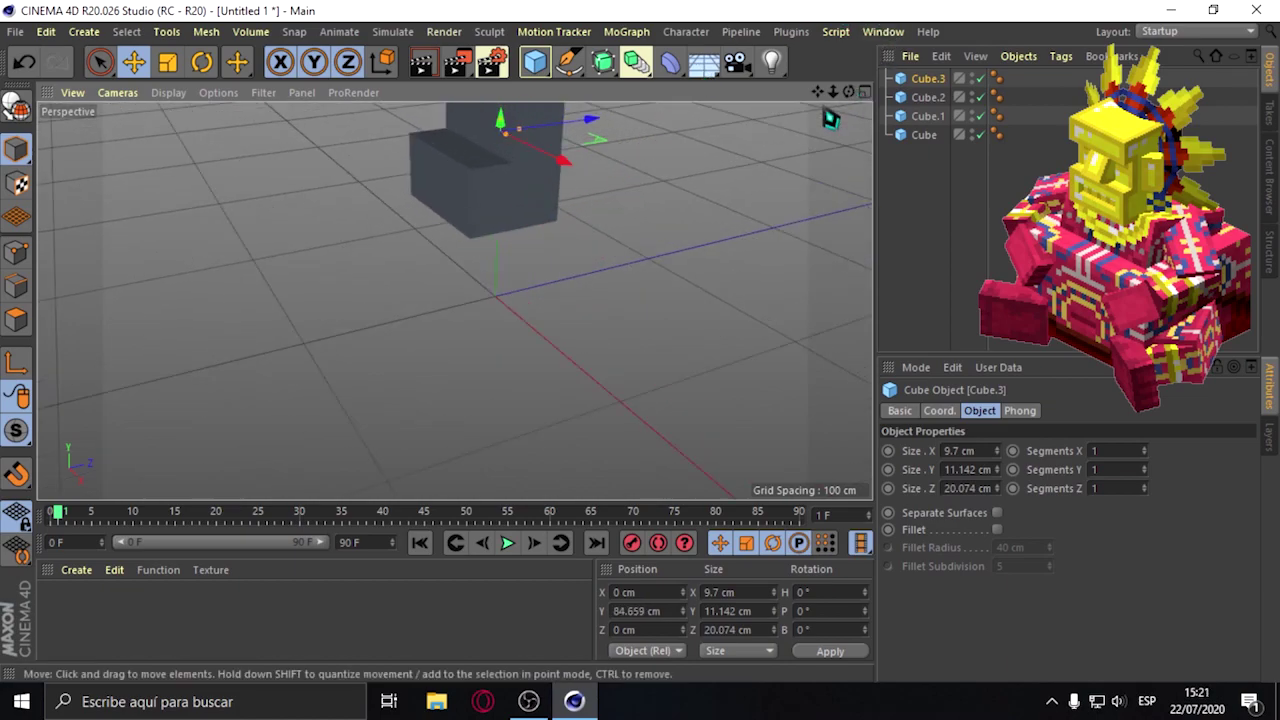
alt+middle_drag(833, 125, 560, 197)
drag(473, 231, 486, 214)
mouse_move(543, 257)
mouse_down()
mouse_move(529, 314)
mouse_move(493, 330)
mouse_up()
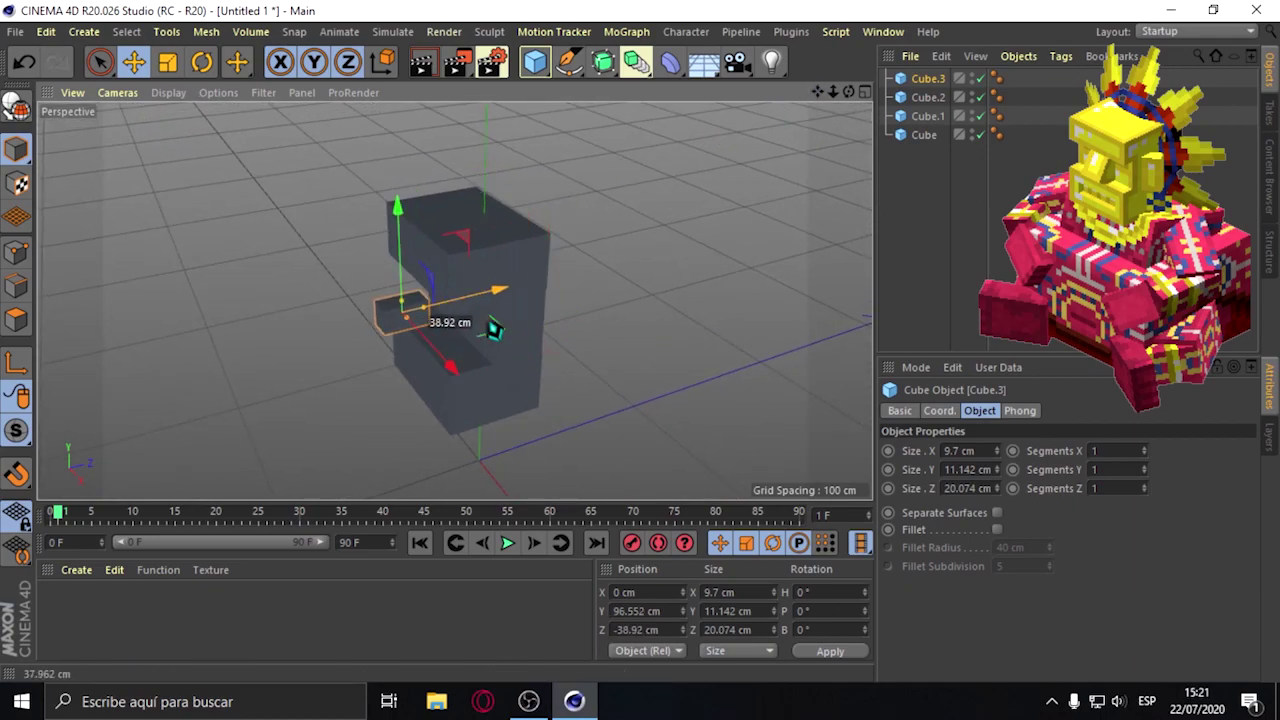
drag(450, 368, 480, 394)
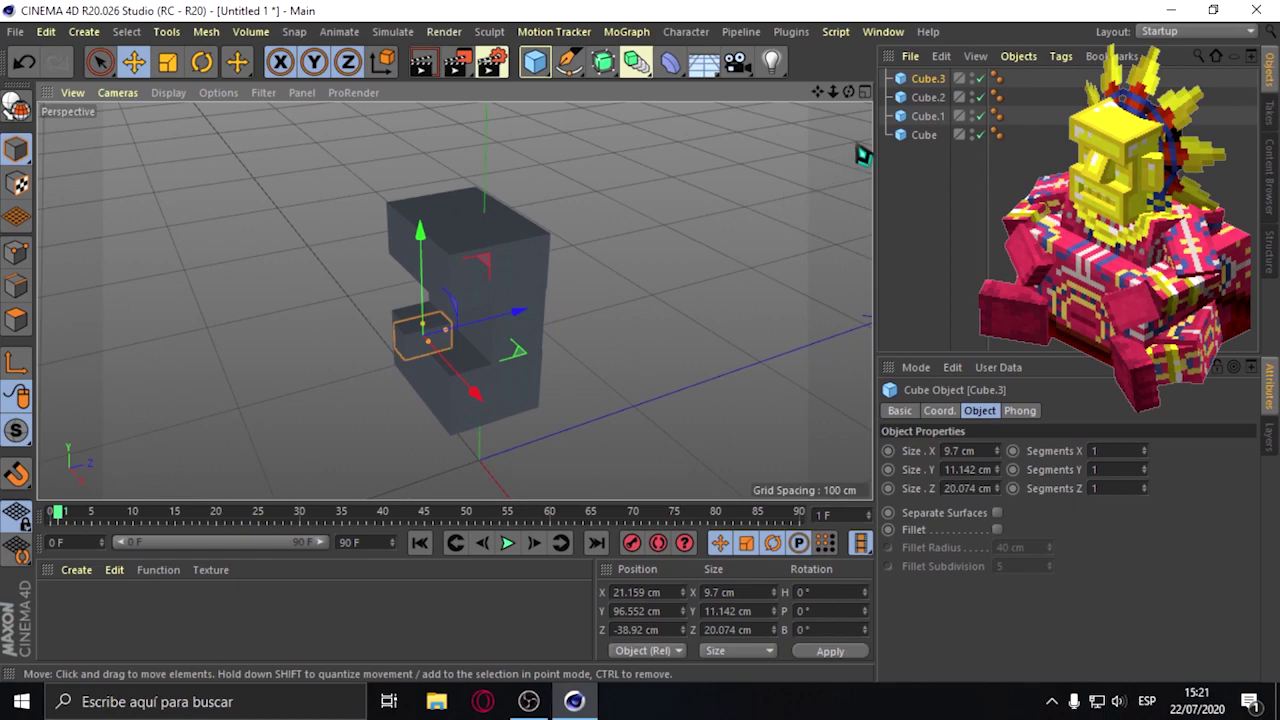
alt+drag(862, 155, 619, 345)
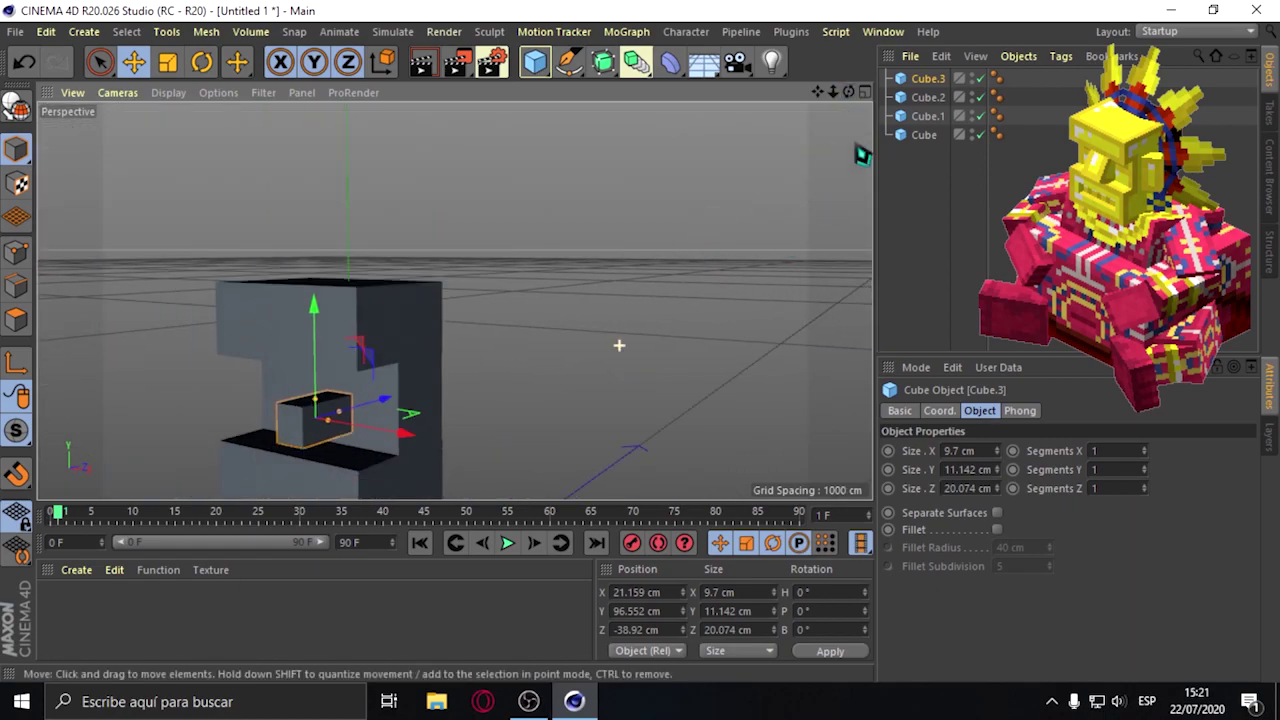
drag(817, 92, 914, 92)
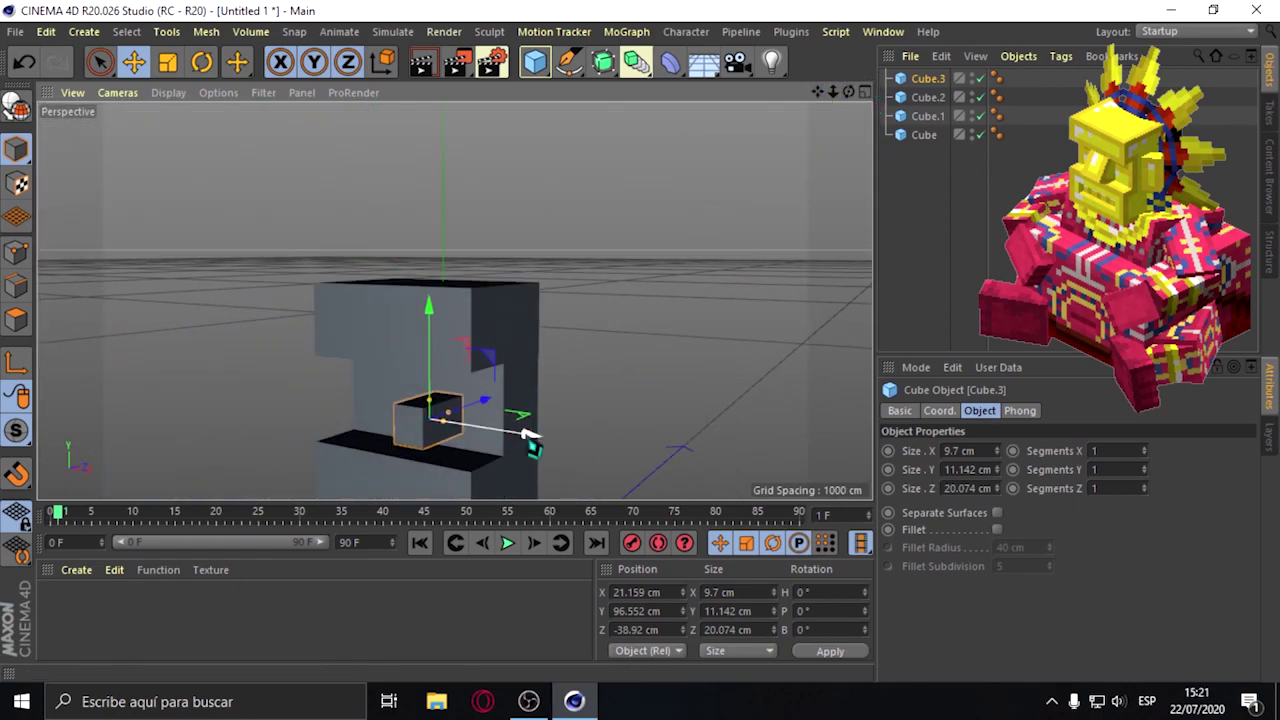
drag(527, 433, 483, 397)
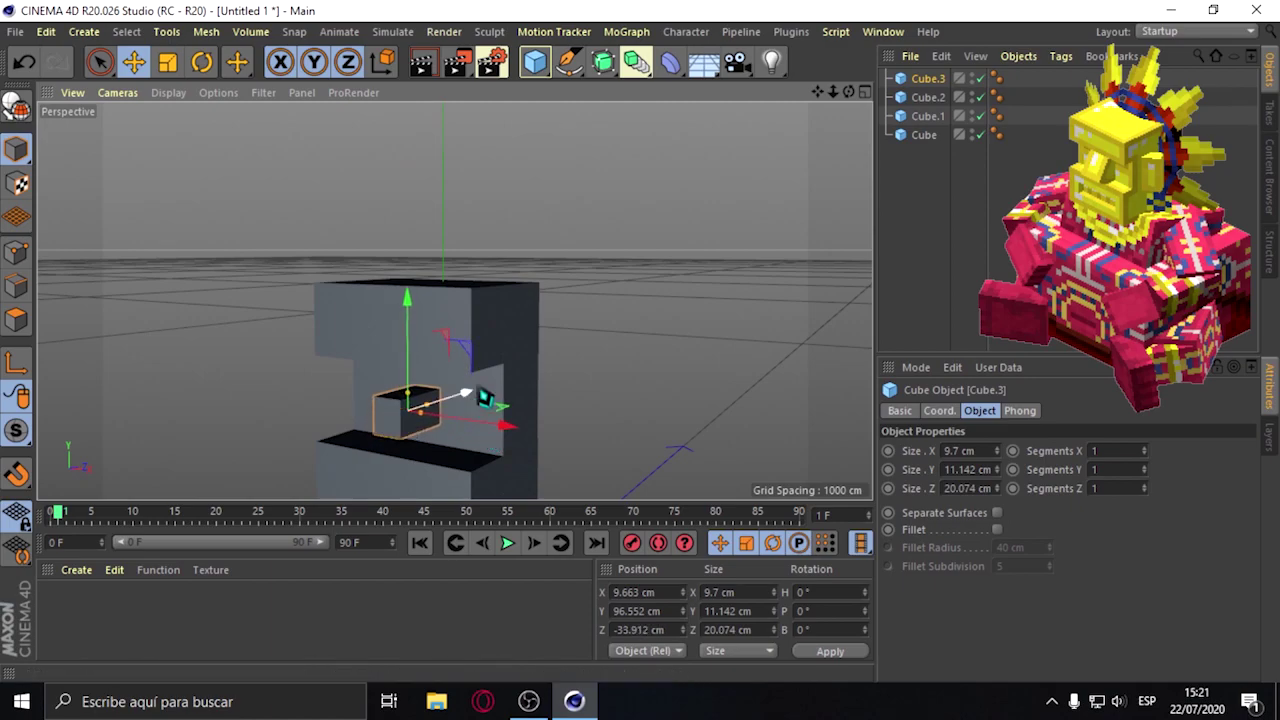
Rotate the small block Cube.3 to tilt it further.
click(201, 61)
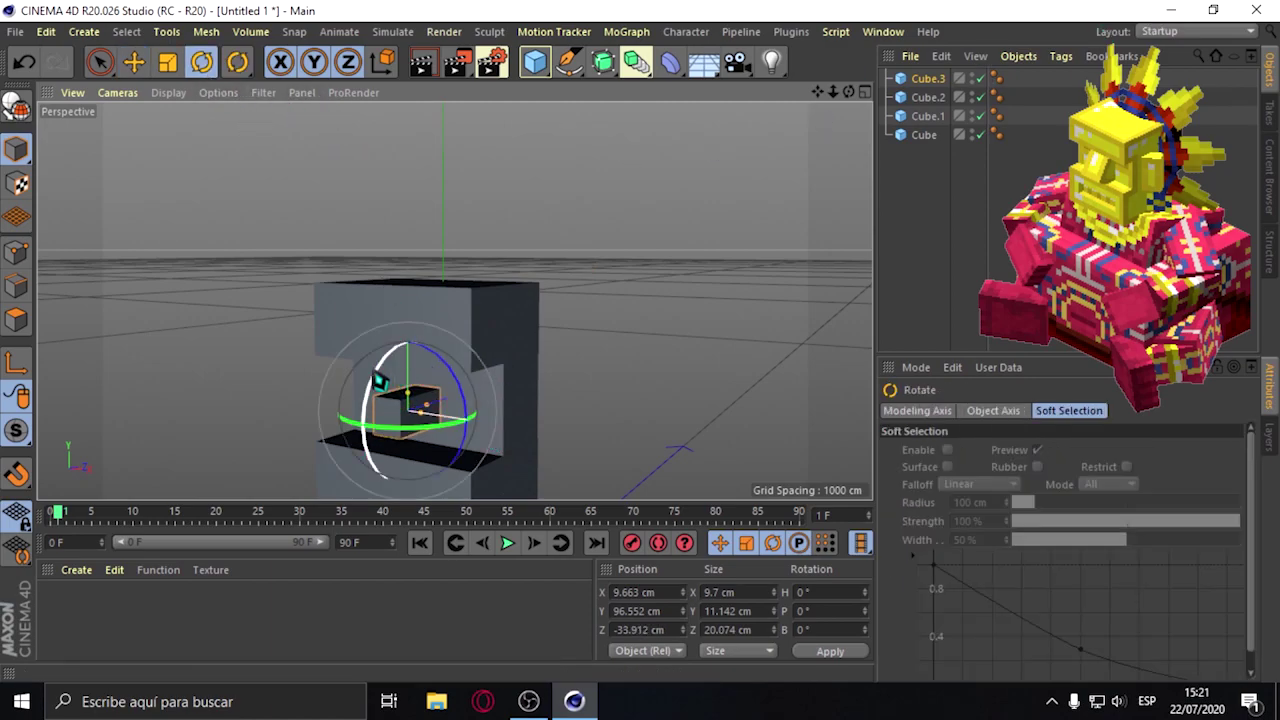
drag(380, 381, 376, 422)
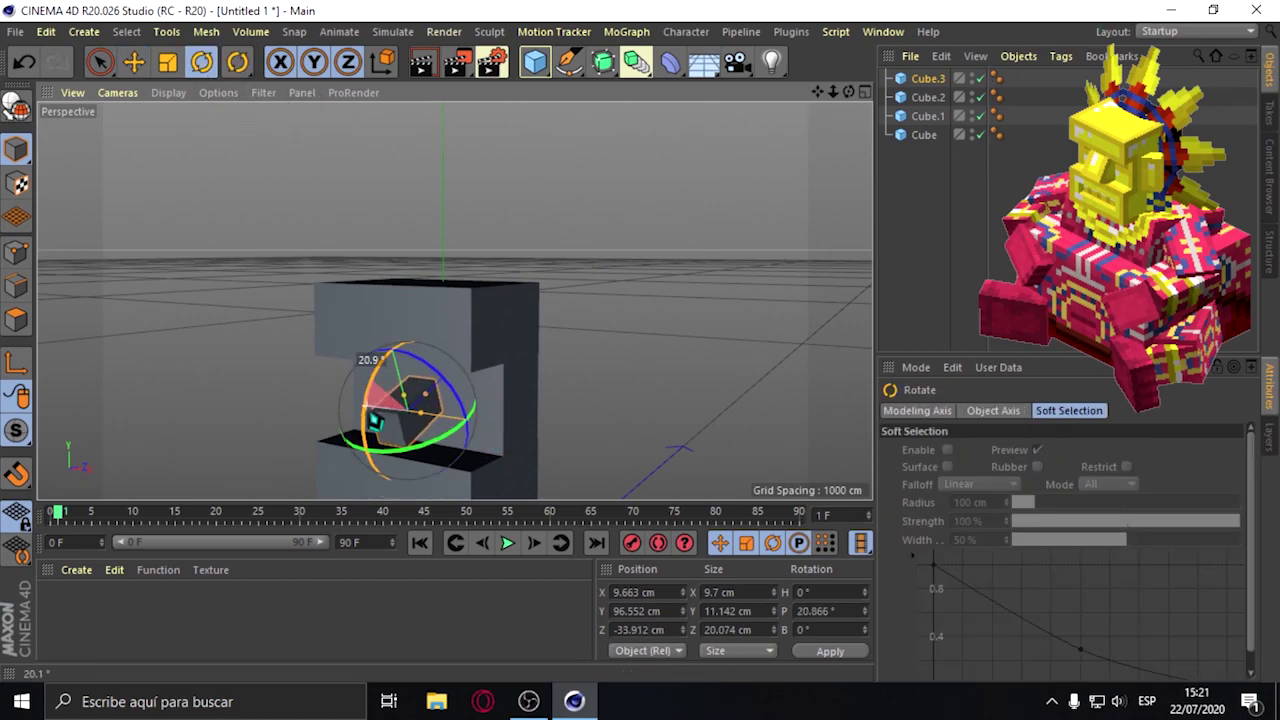
drag(370, 423, 365, 455)
click(891, 277)
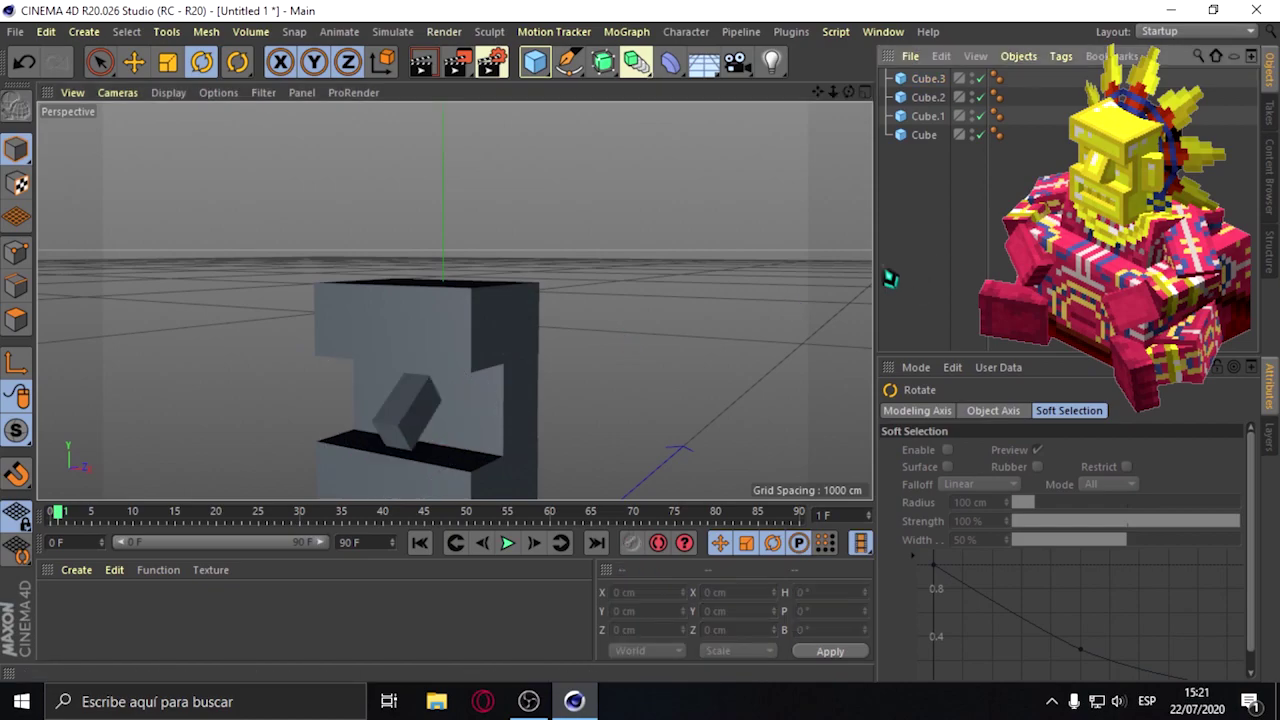
Slide the small block toward centre on X and widen it to 13.506 cm.
click(99, 61)
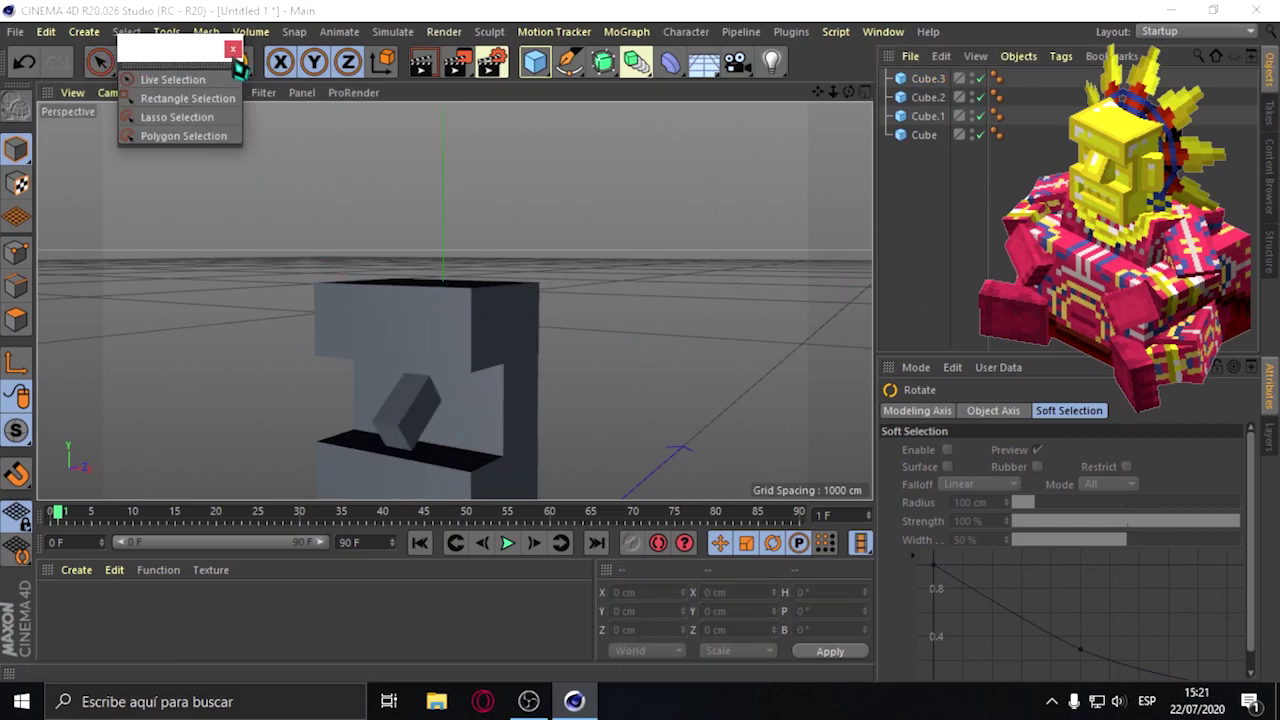
key(Escape)
click(133, 61)
click(428, 437)
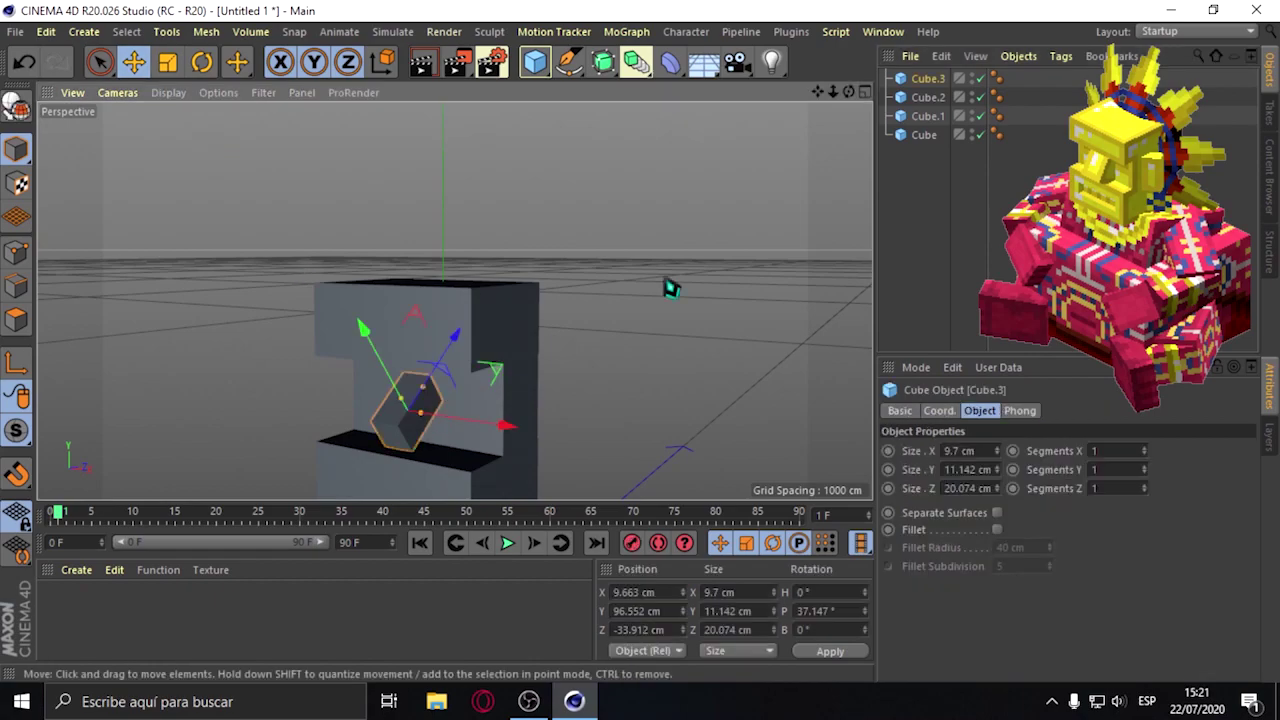
drag(849, 91, 760, 100)
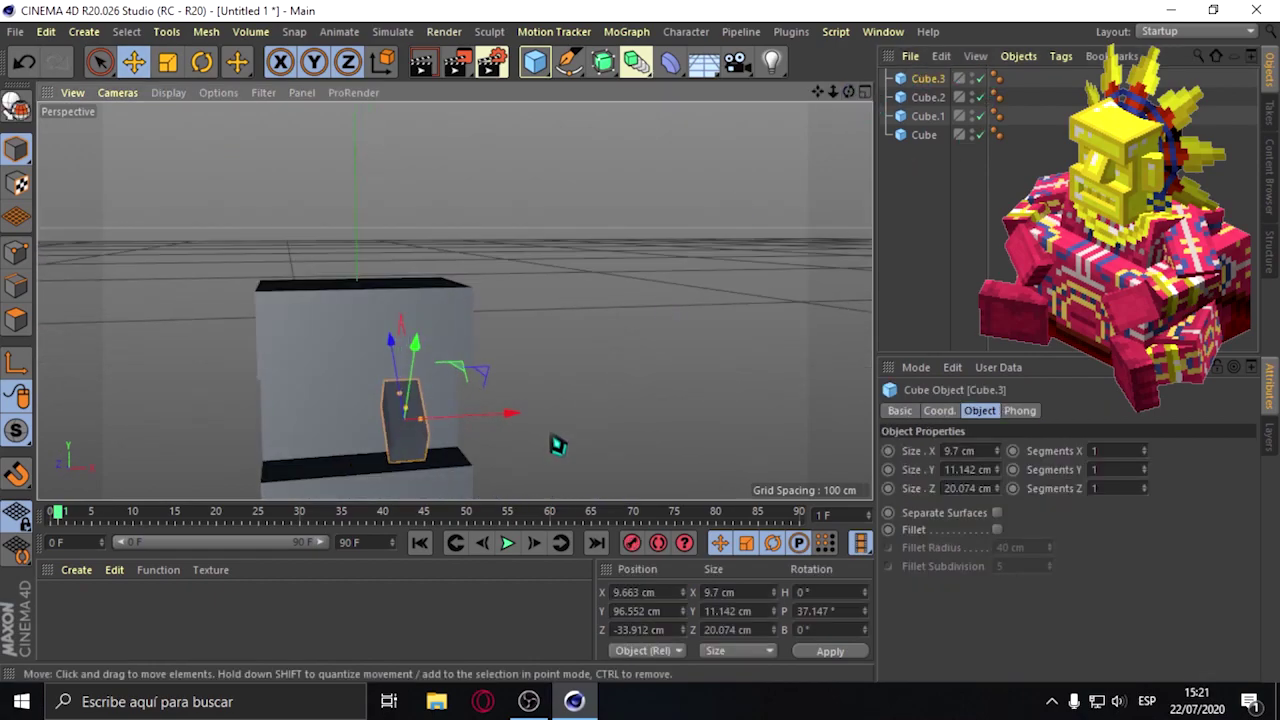
drag(496, 424, 465, 420)
mouse_move(849, 92)
mouse_down()
mouse_move(531, 409)
mouse_move(437, 332)
mouse_move(500, 371)
mouse_up()
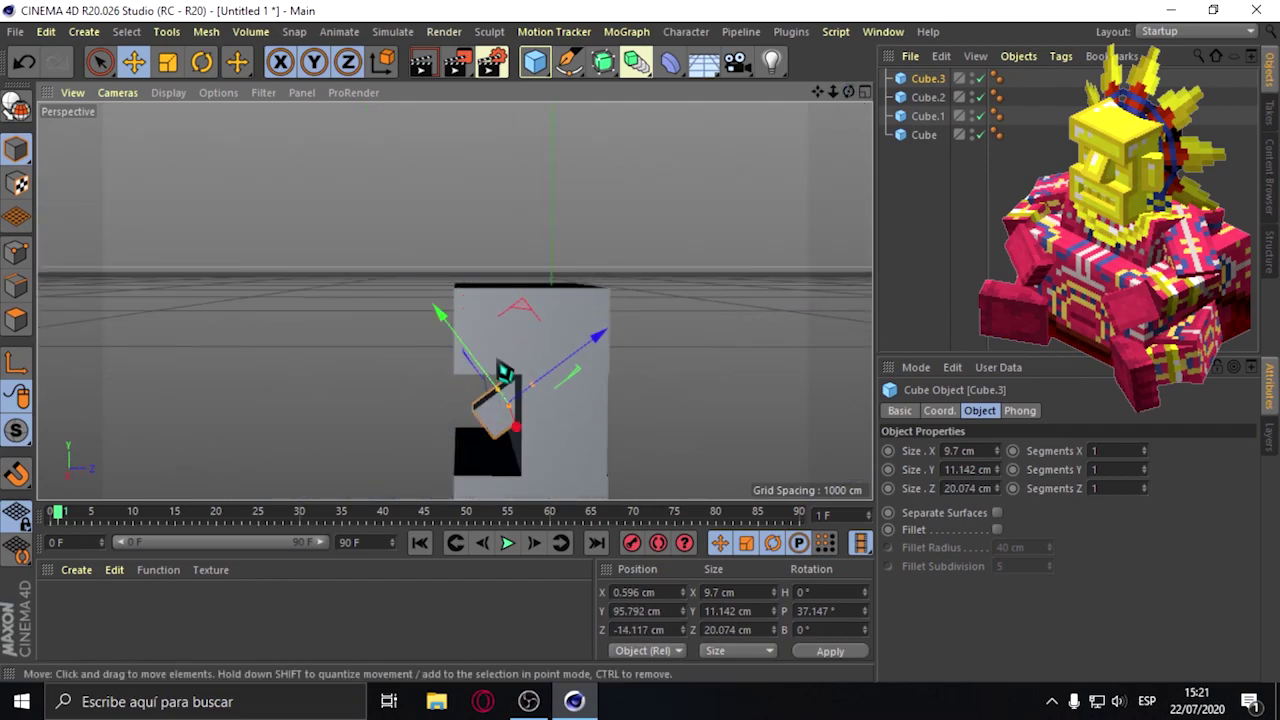
drag(588, 360, 584, 358)
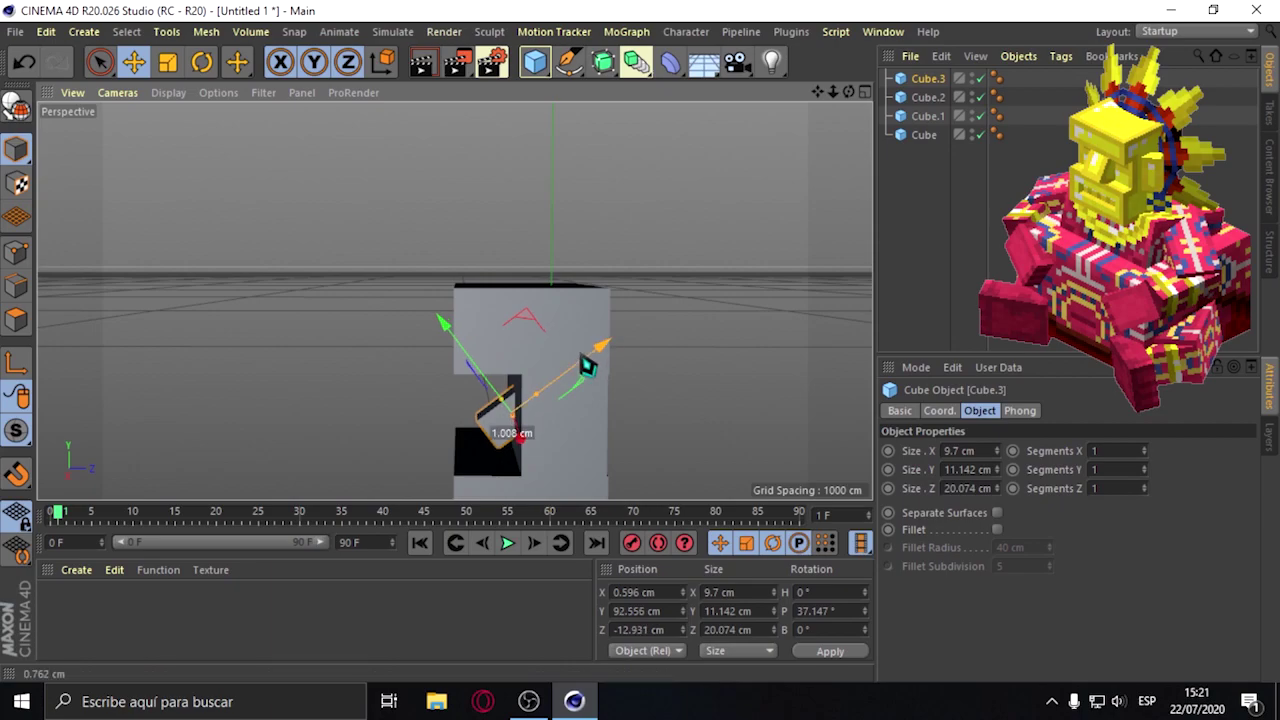
mouse_move(849, 92)
mouse_down()
mouse_move(453, 300)
mouse_move(592, 226)
mouse_up()
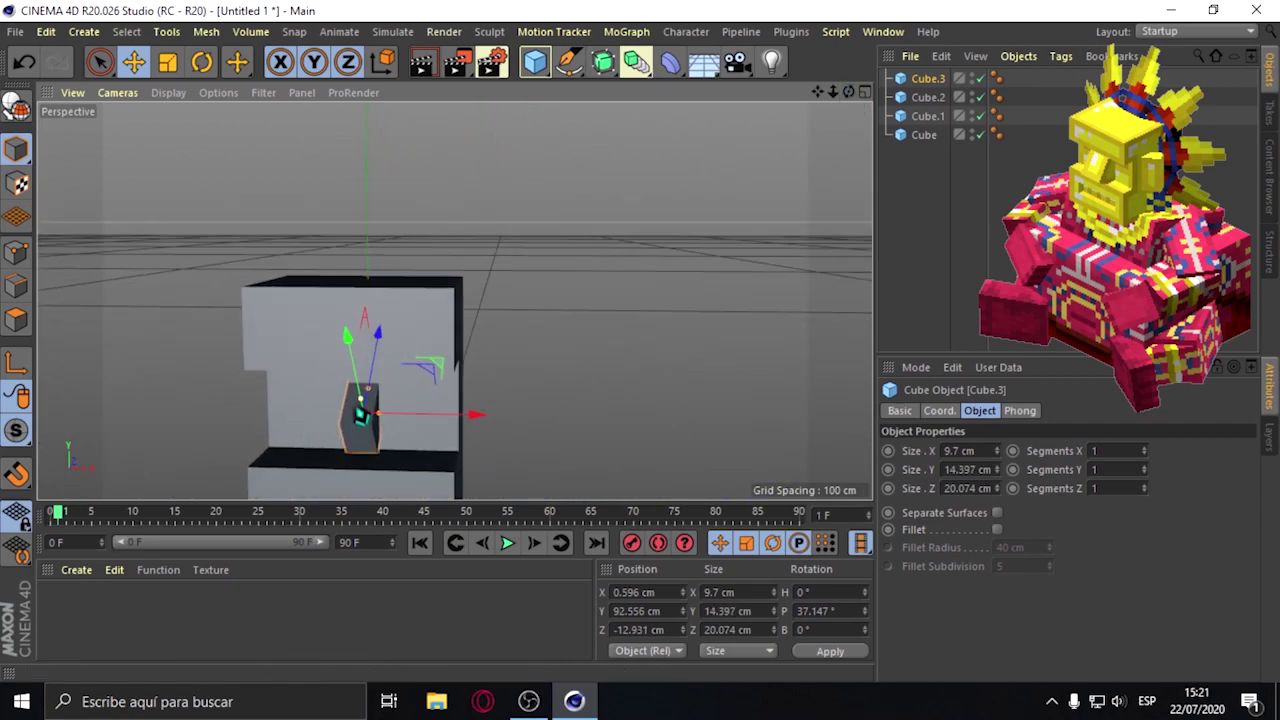
drag(378, 413, 386, 417)
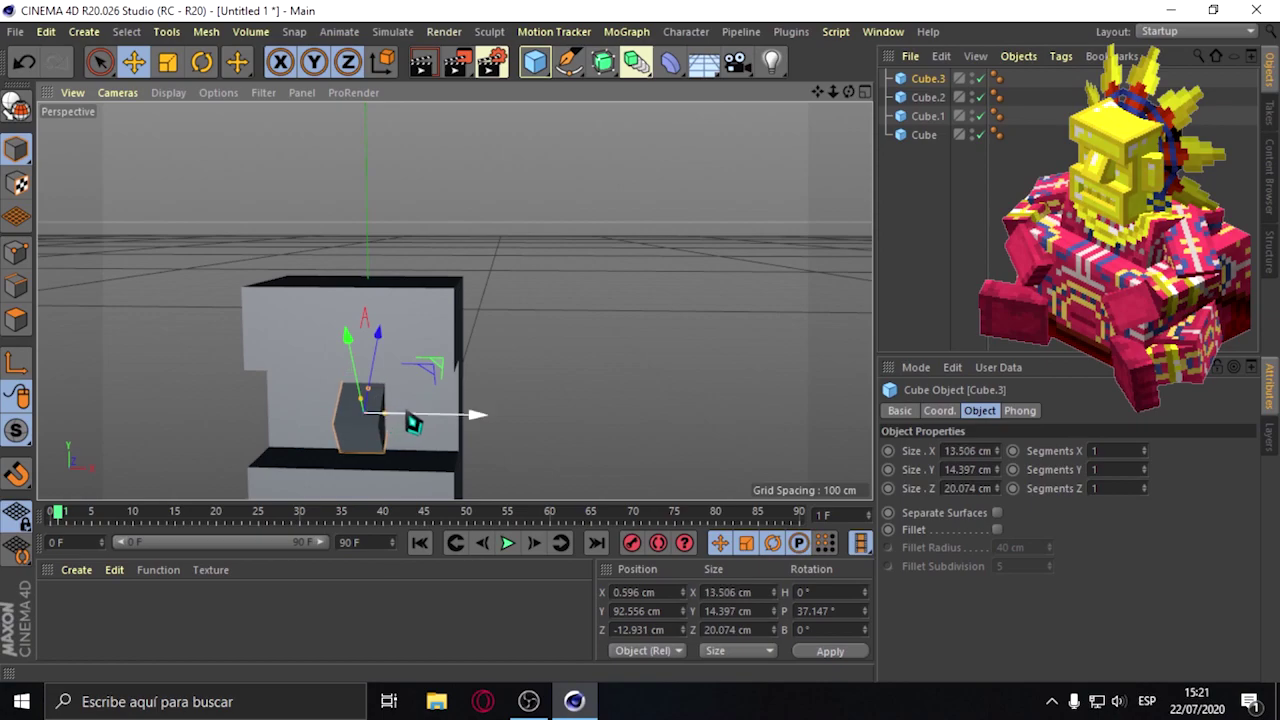
click(737, 340)
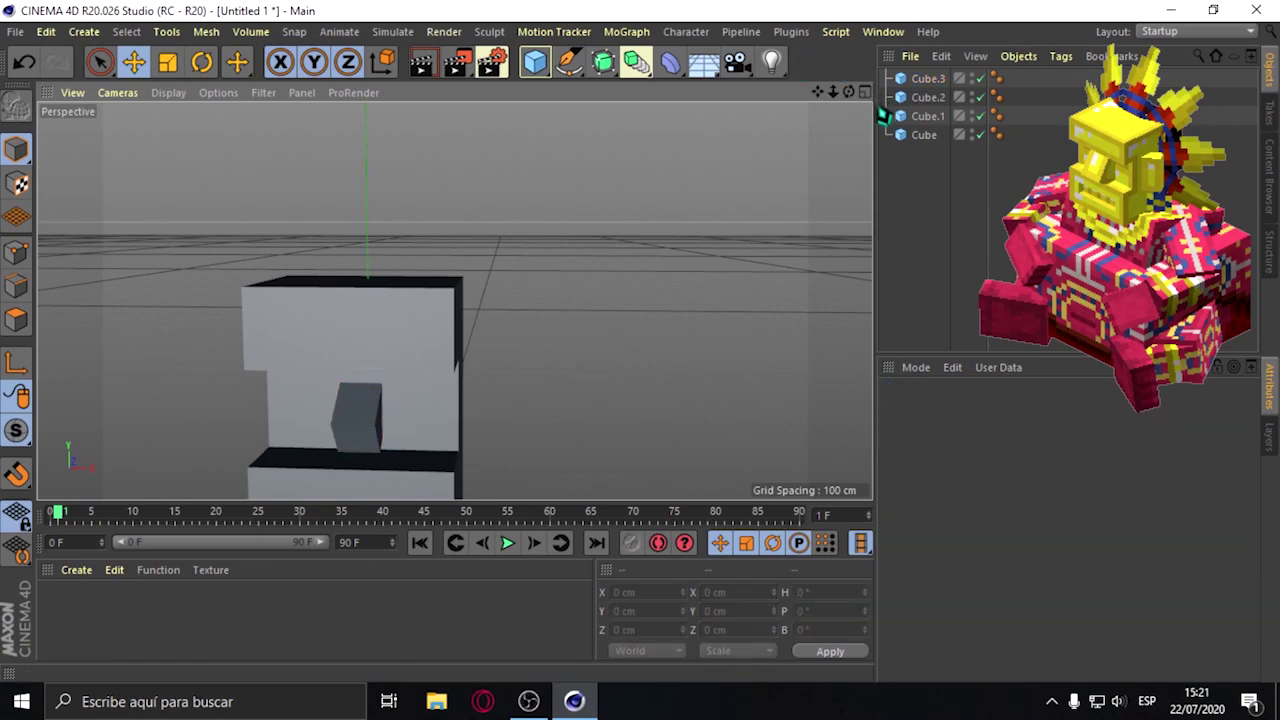
Shift the small block slightly further along X and check it from the front.
drag(848, 92, 451, 297)
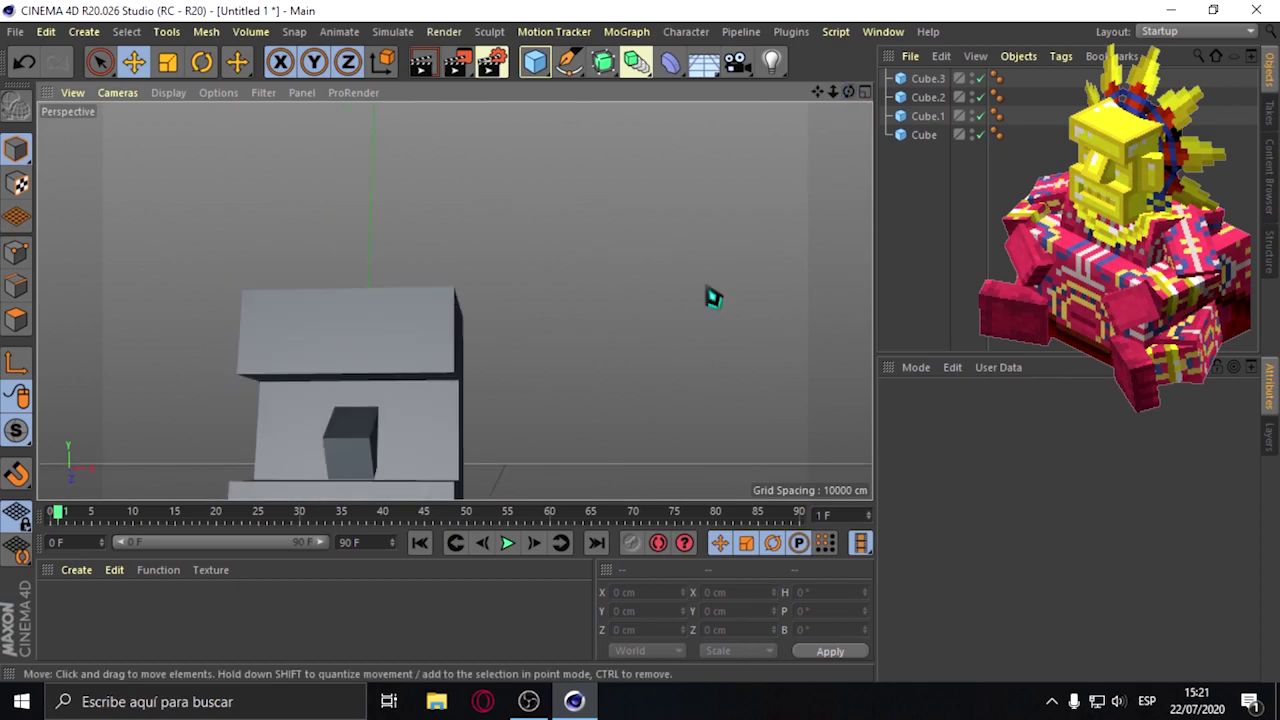
click(342, 455)
drag(434, 448, 470, 458)
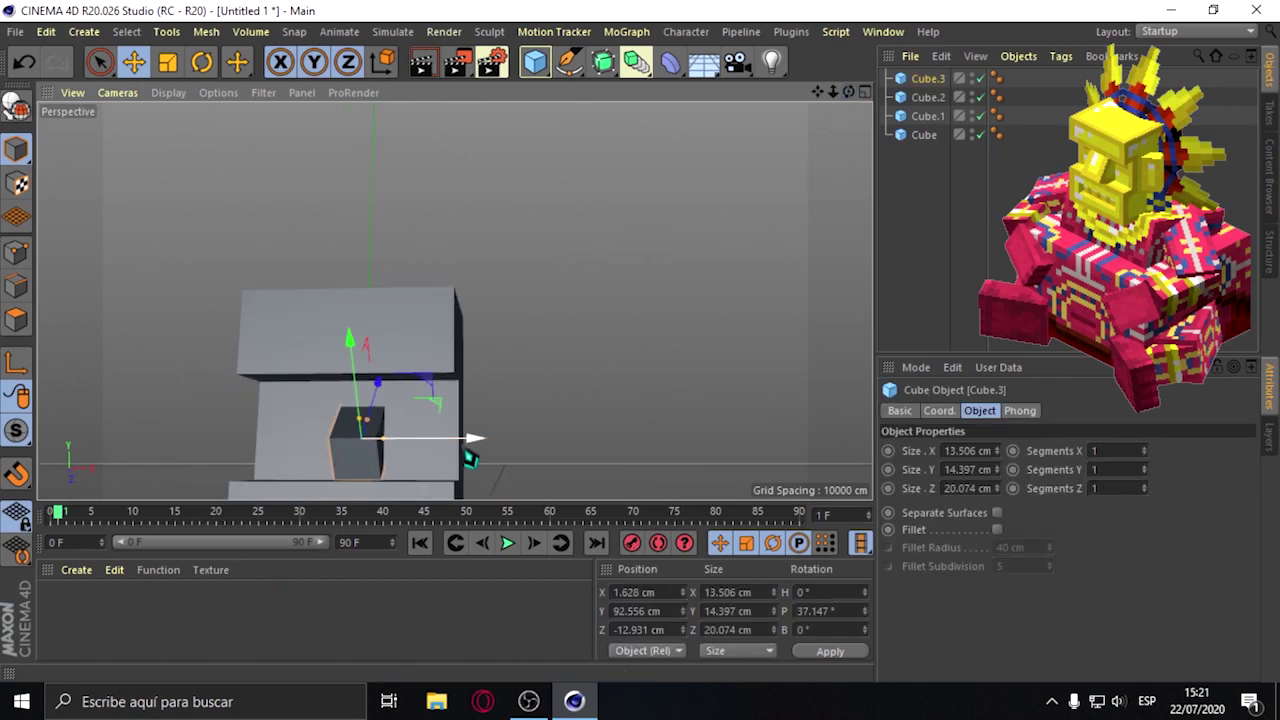
click(600, 415)
alt+drag(600, 415, 648, 375)
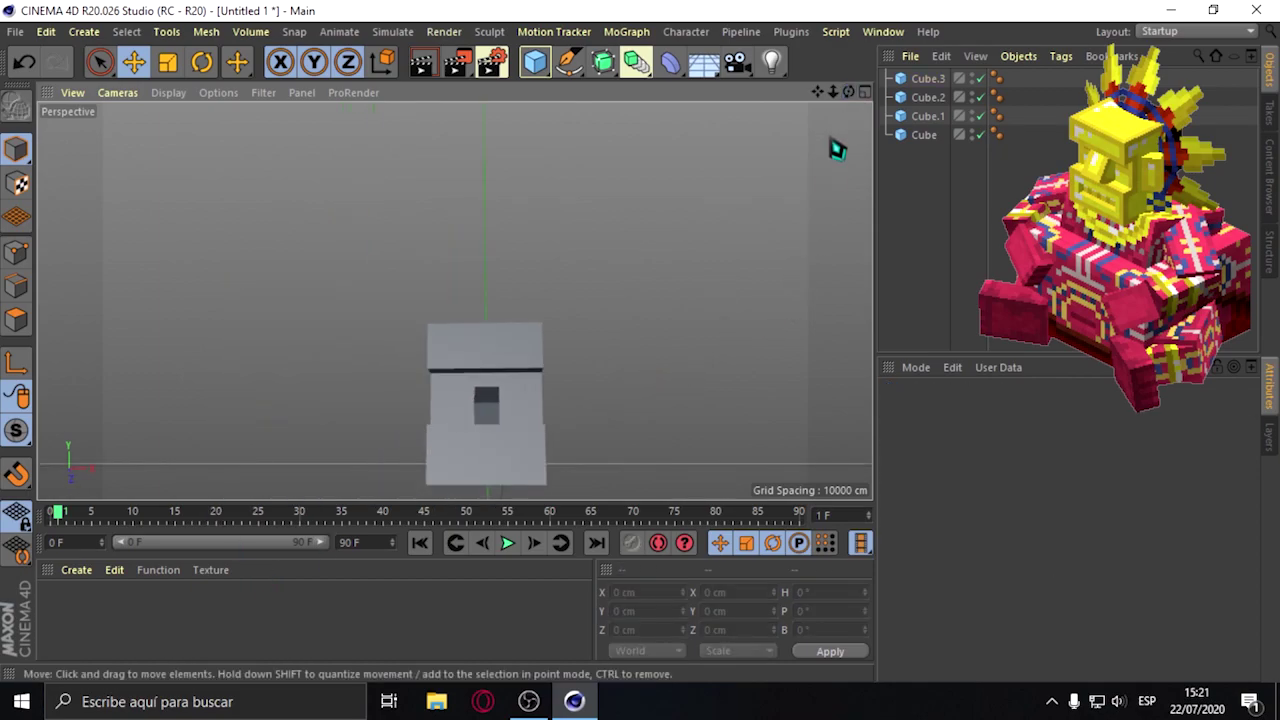
drag(848, 92, 454, 300)
Tilt the small block further to about 57.6° P and lower it into place.
key(r)
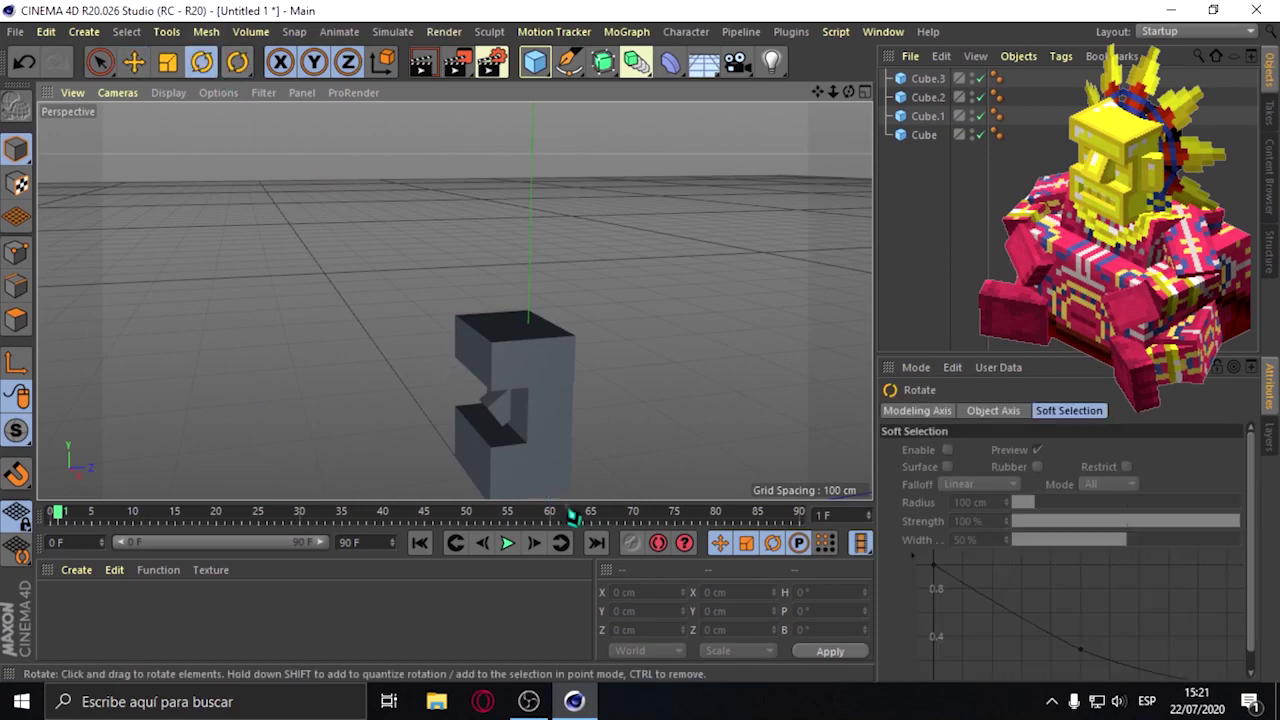
click(519, 437)
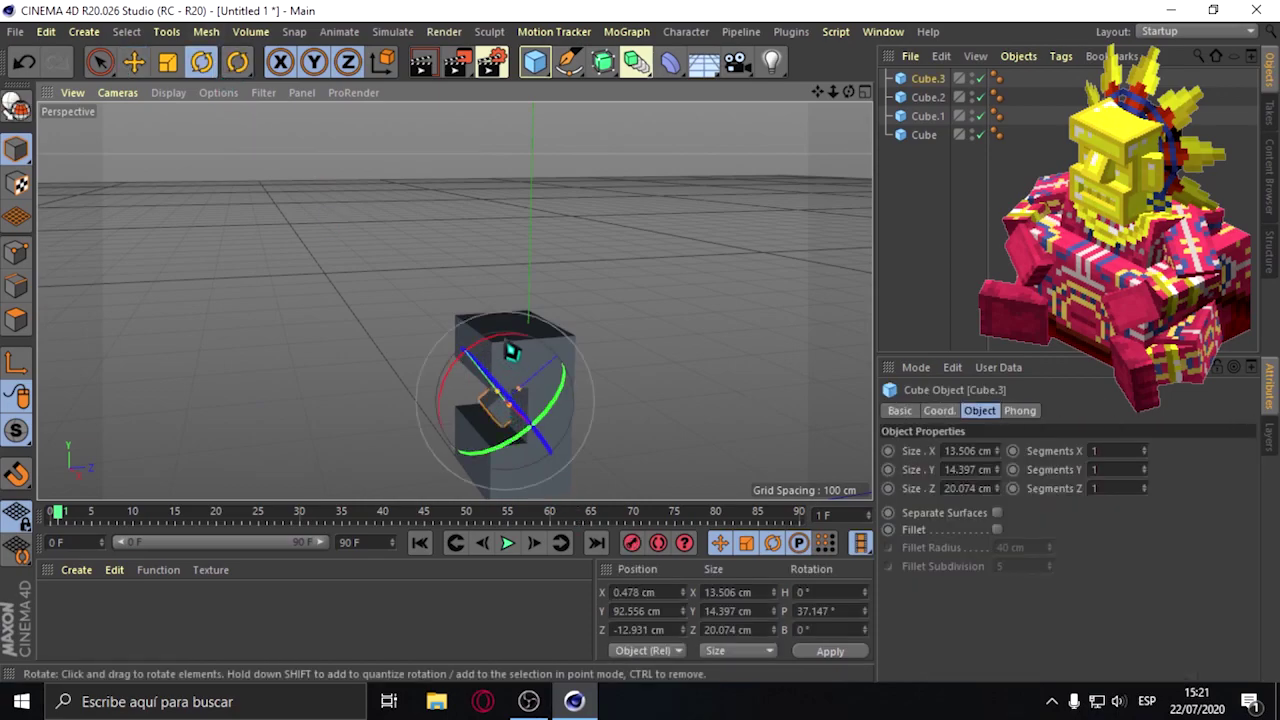
drag(504, 349, 488, 362)
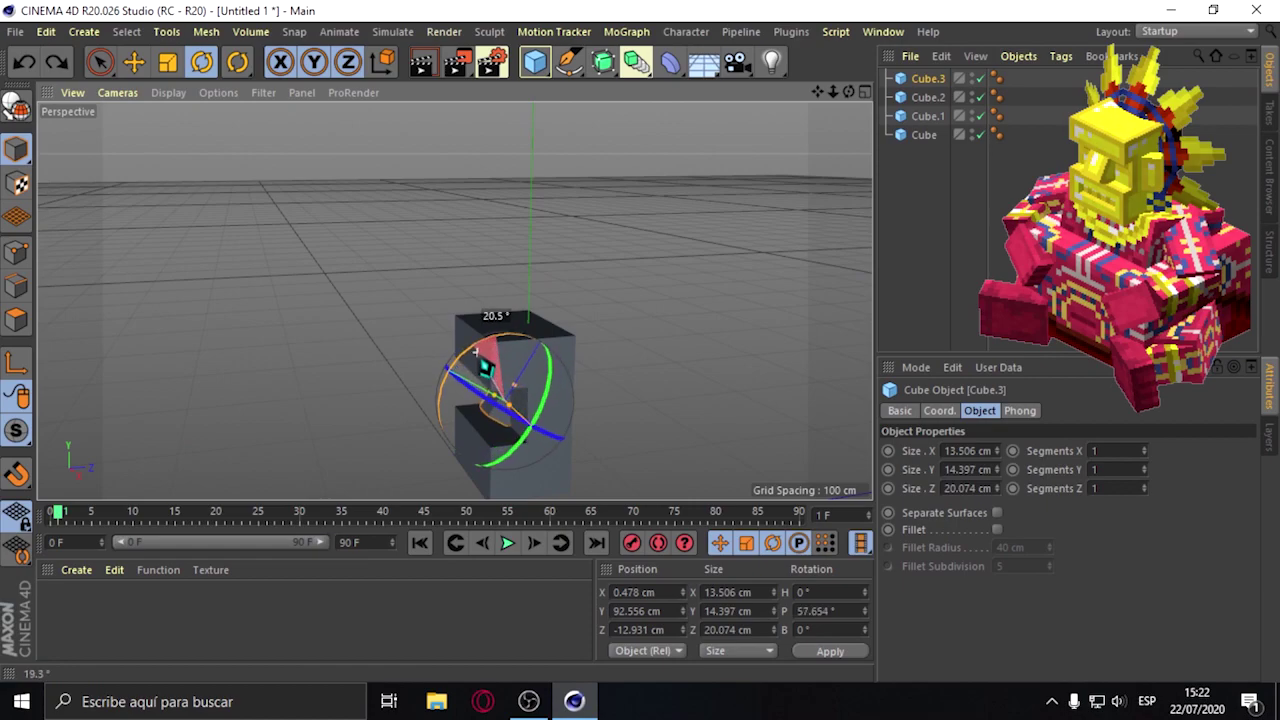
click(133, 62)
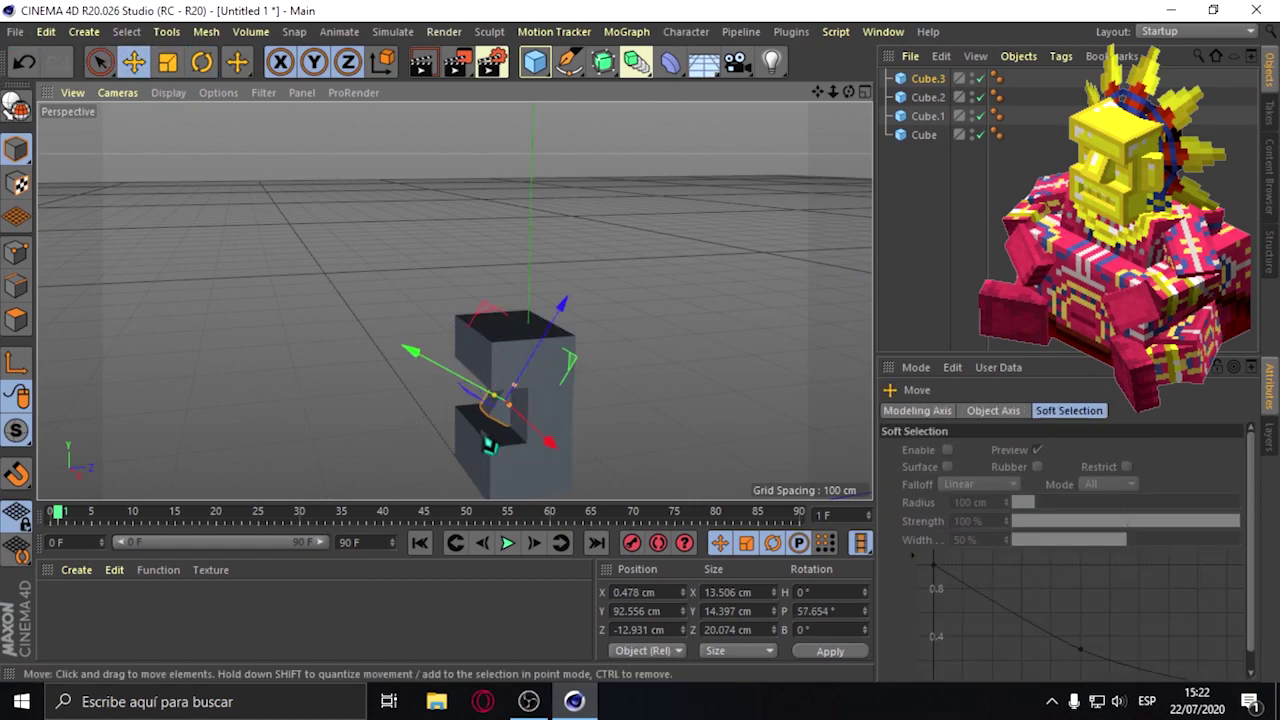
drag(436, 383, 423, 373)
drag(560, 330, 536, 396)
drag(430, 393, 437, 382)
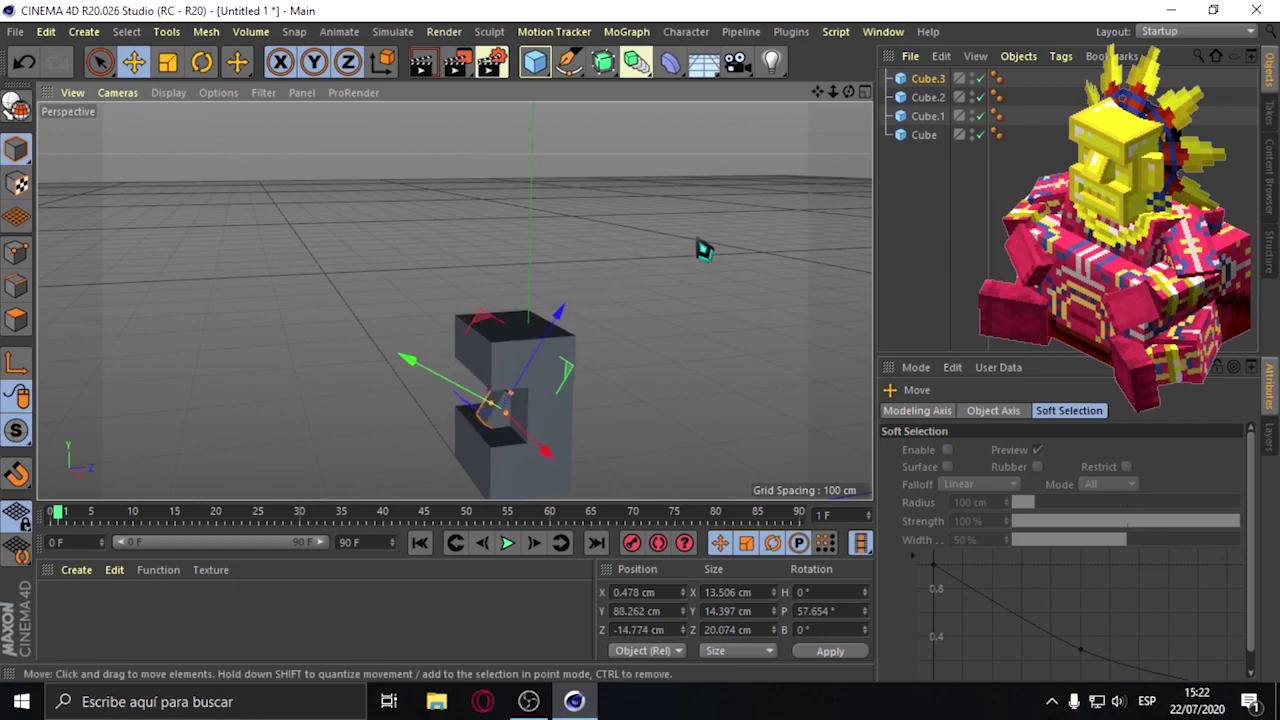
drag(849, 92, 706, 239)
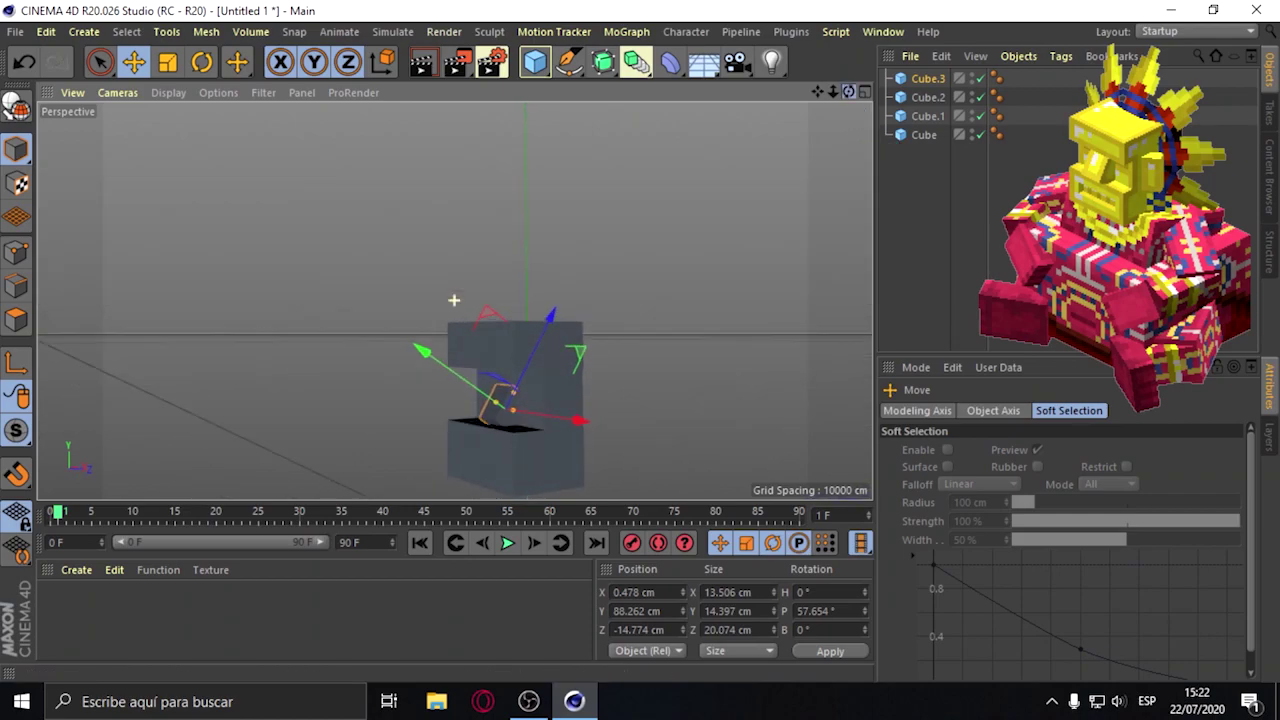
mouse_move(573, 346)
mouse_down()
mouse_move(562, 335)
mouse_move(586, 331)
mouse_up()
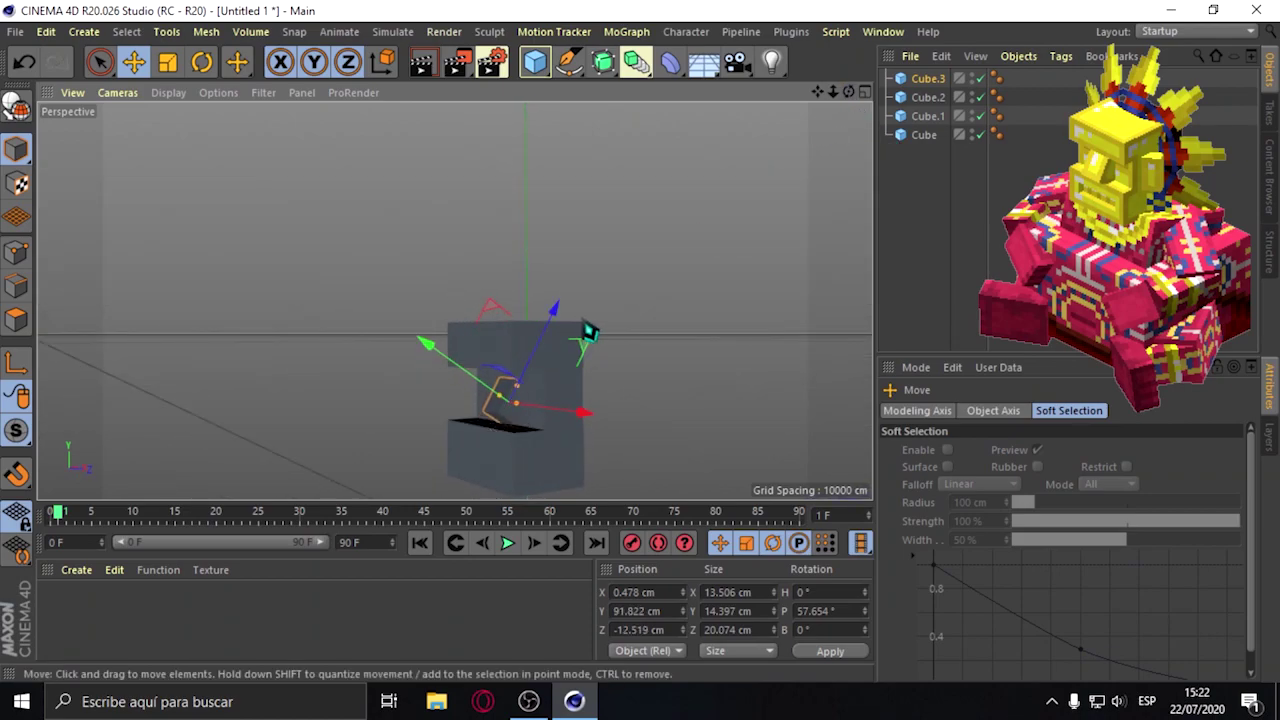
click(651, 320)
Nudge the bottom slab Cube.2 sideways along X, then add a new default cube.
alt+drag(665, 293, 657, 300)
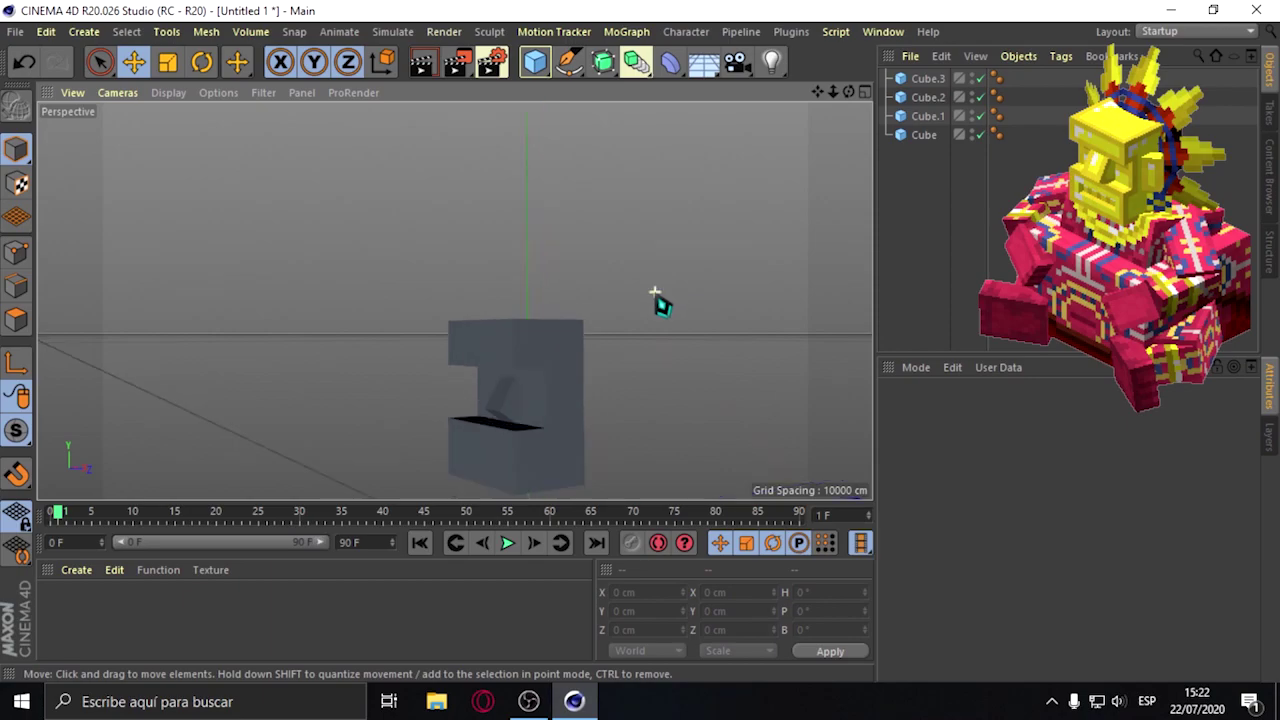
alt+drag(454, 300, 547, 430)
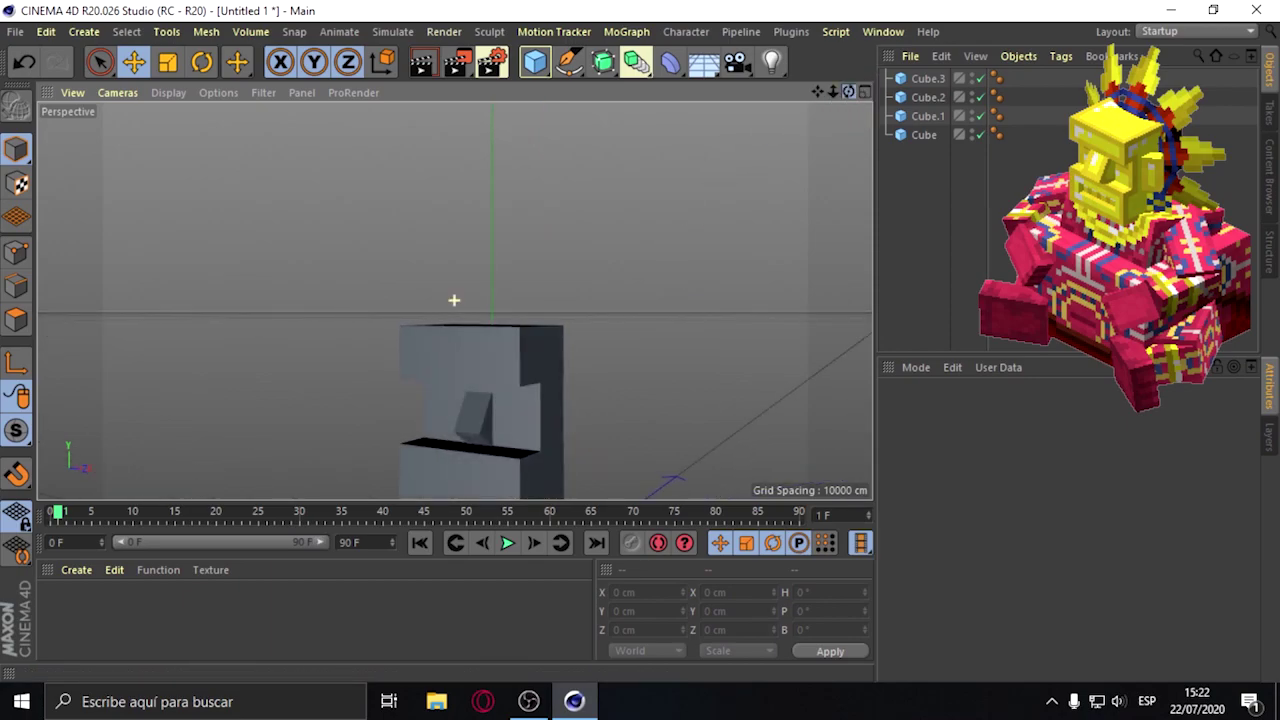
click(547, 430)
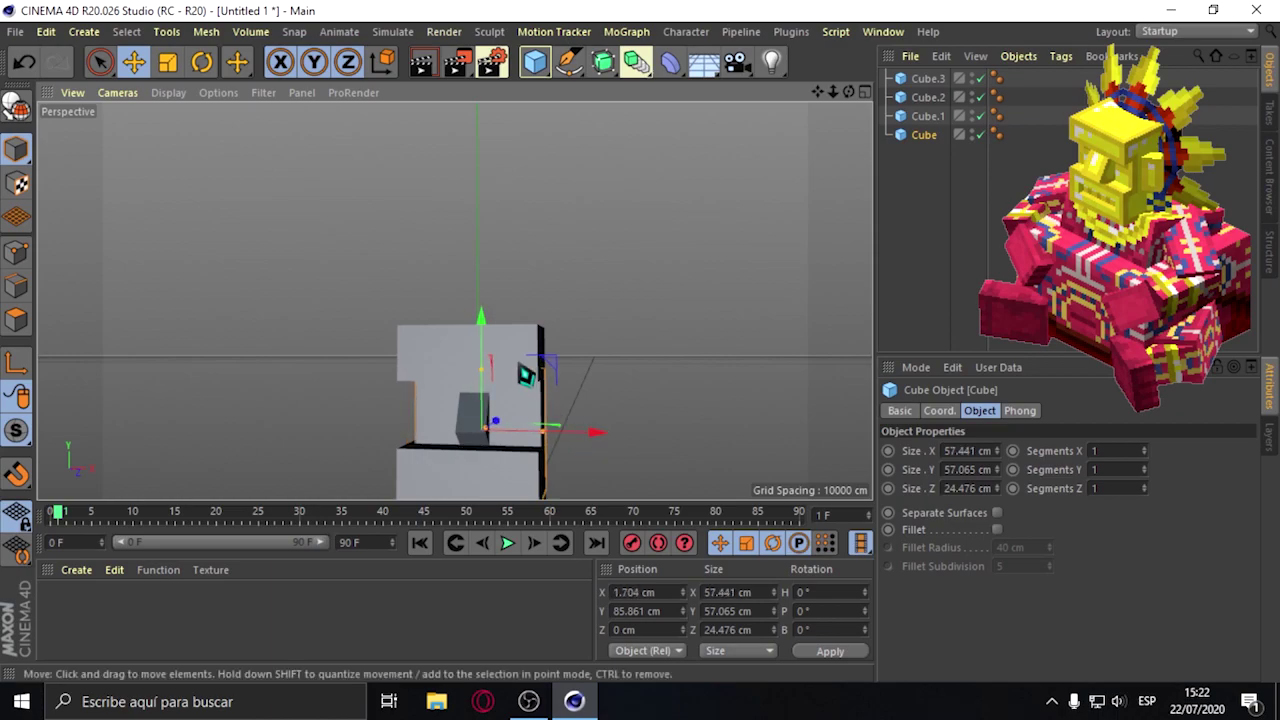
click(525, 370)
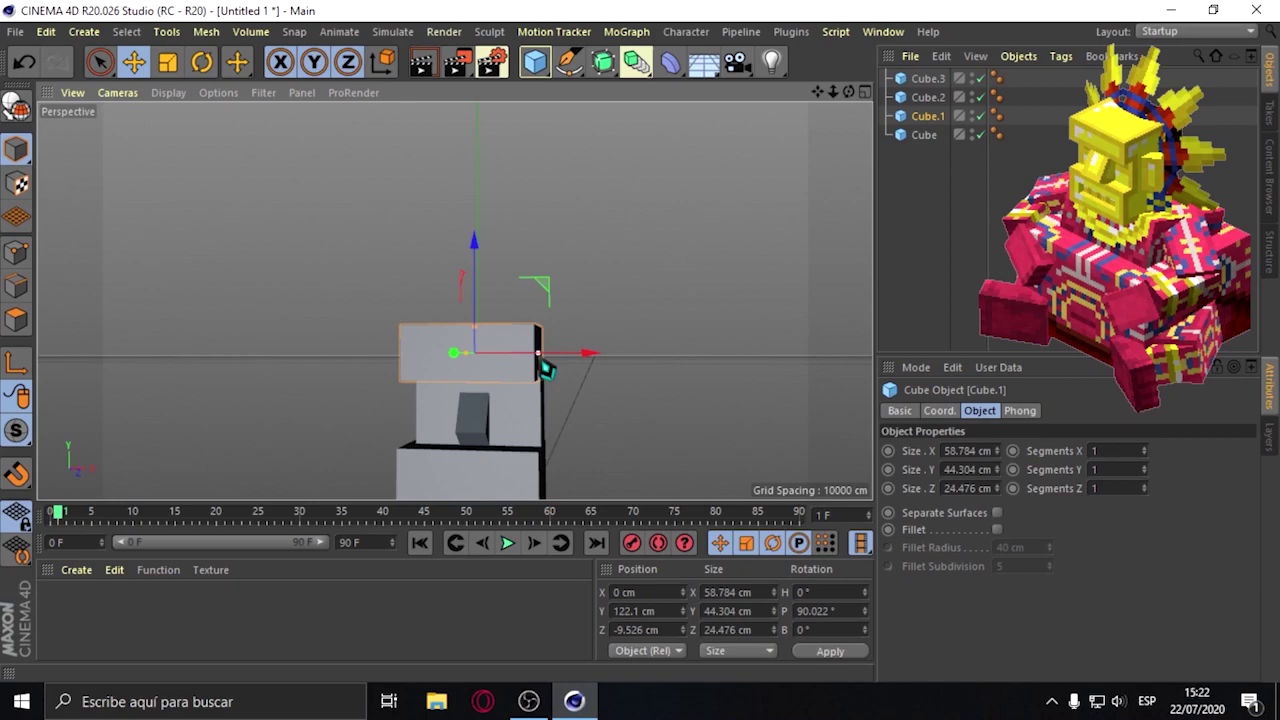
click(525, 483)
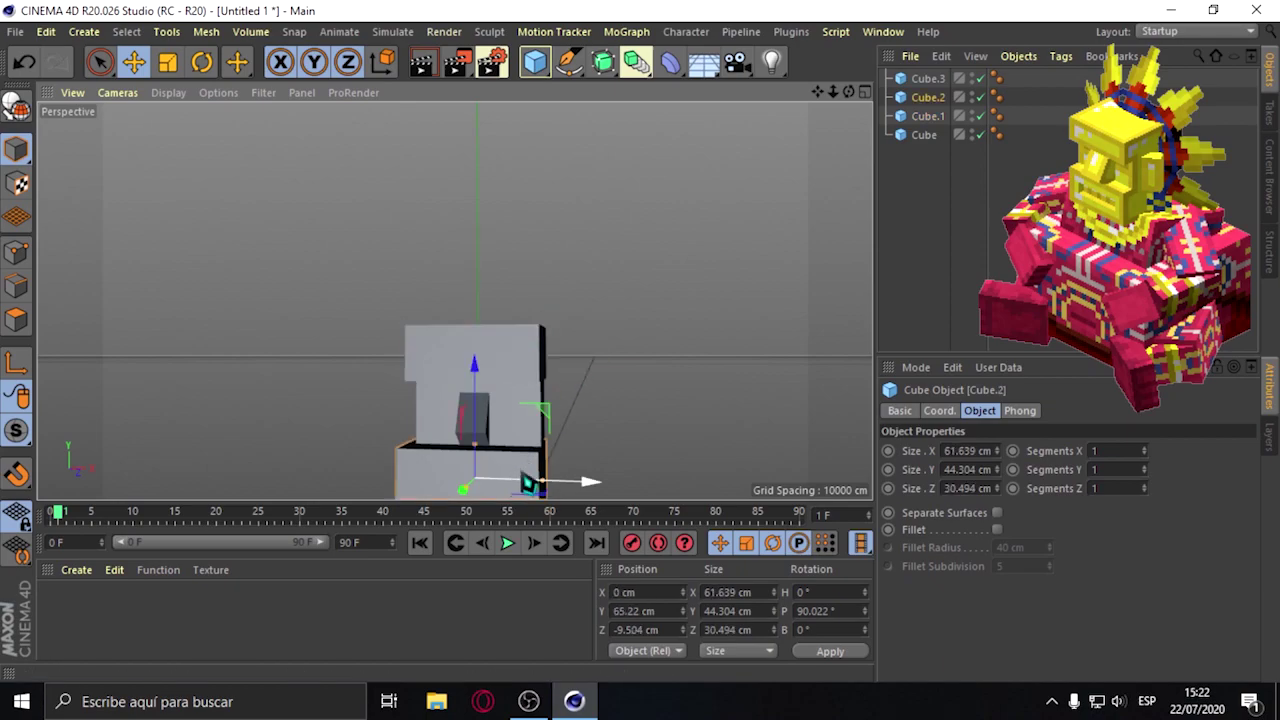
drag(572, 487, 586, 486)
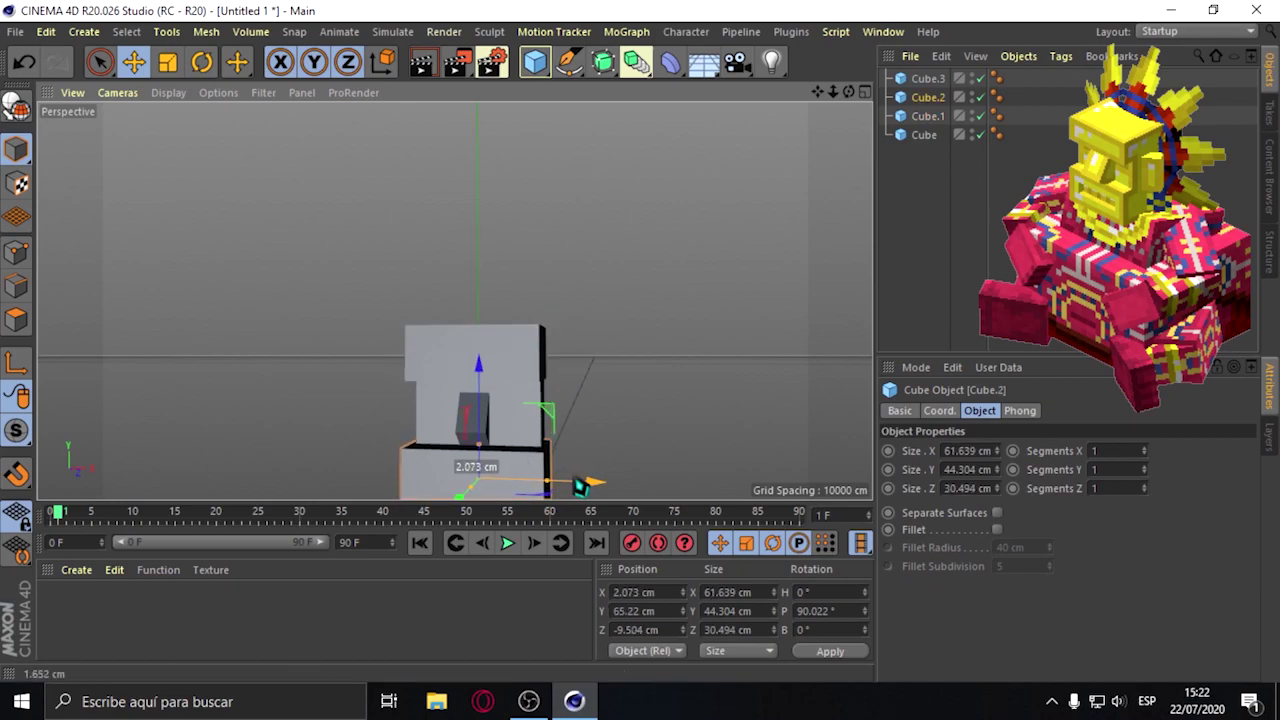
click(617, 376)
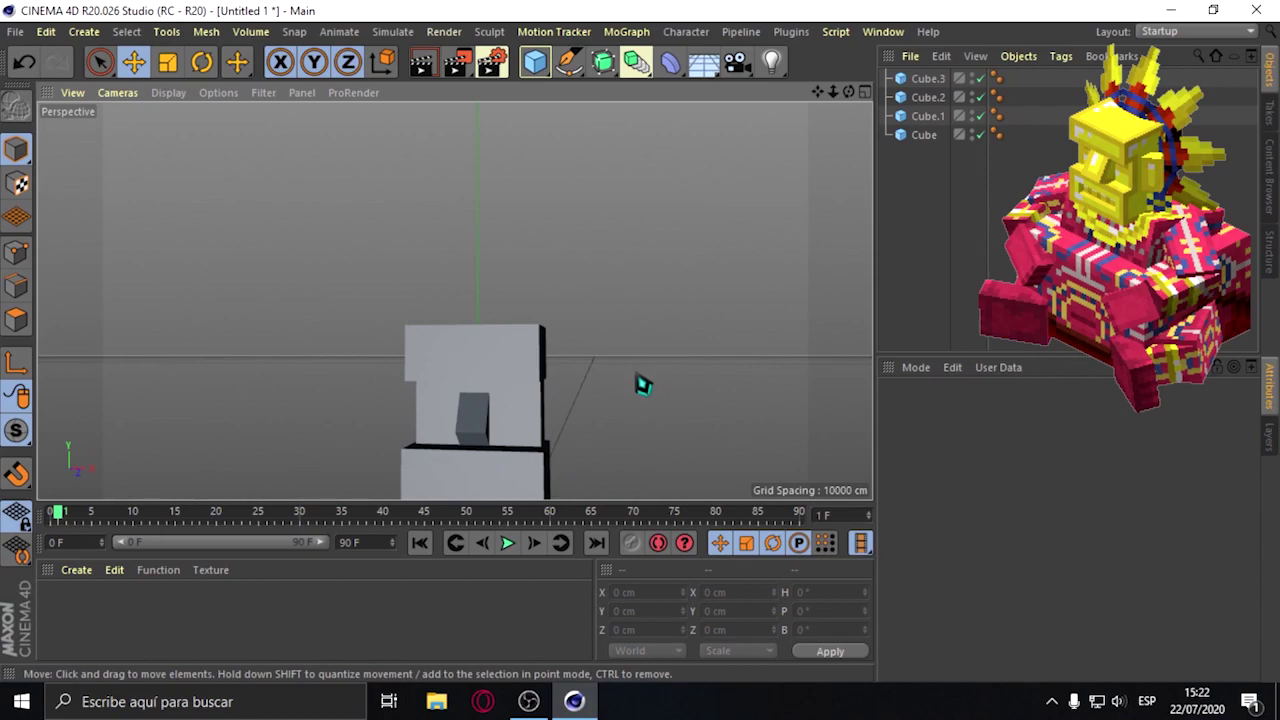
scroll(643, 385, down, 1)
scroll(669, 360, down, 1)
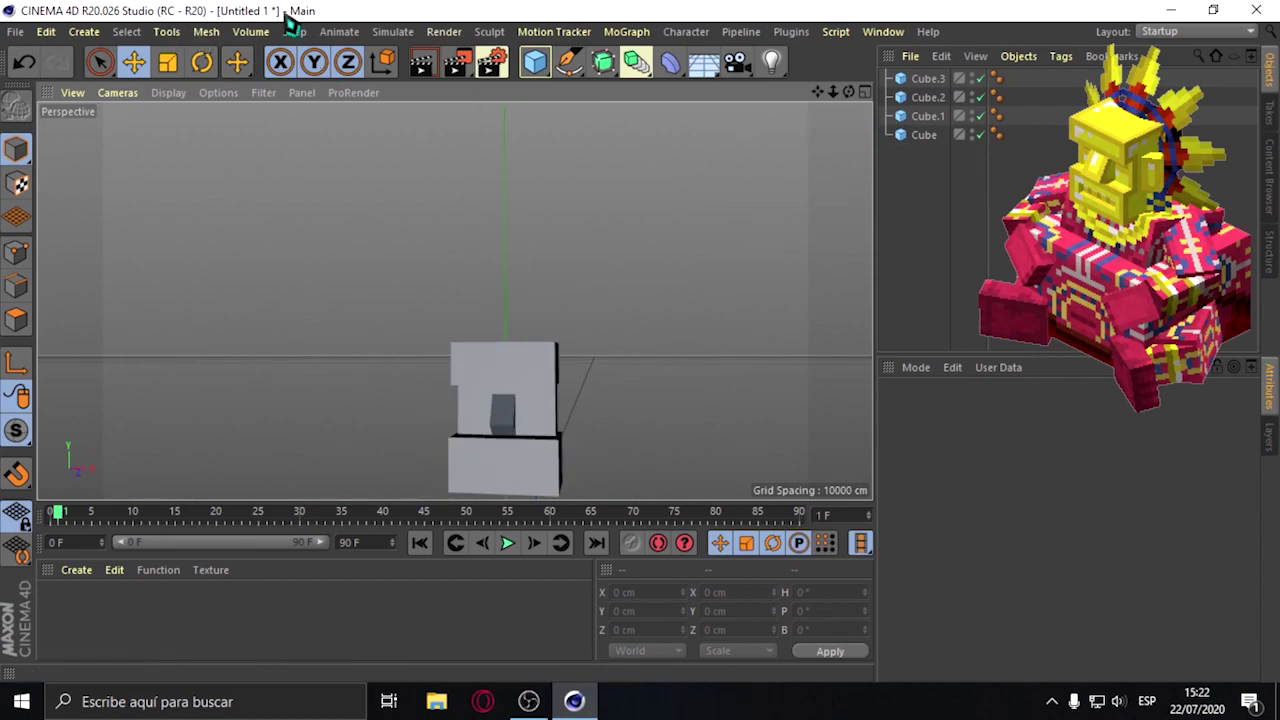
click(535, 62)
Shrink the new Cube.4 to about 20.36 × 6.856 × 18.805 cm and raise it.
scroll(480, 383, down, 2)
scroll(570, 400, down, 2)
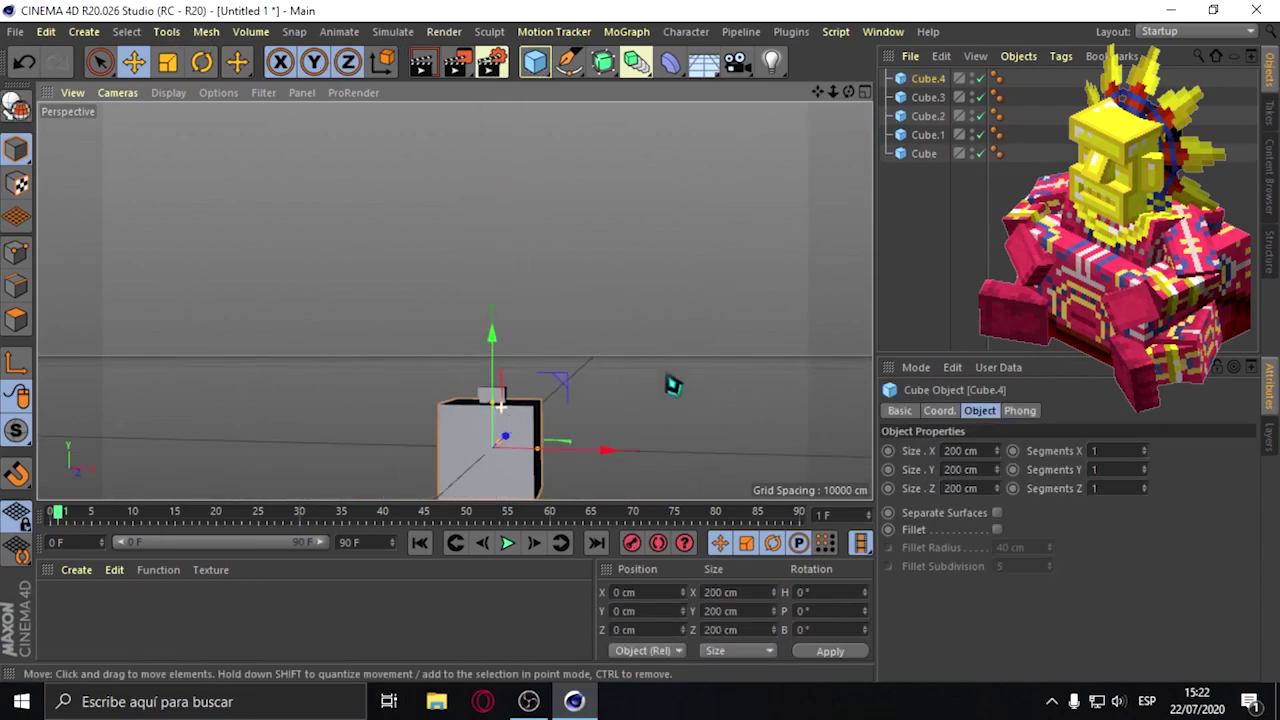
mouse_move(829, 101)
mouse_down()
mouse_move(513, 406)
mouse_move(518, 417)
mouse_up()
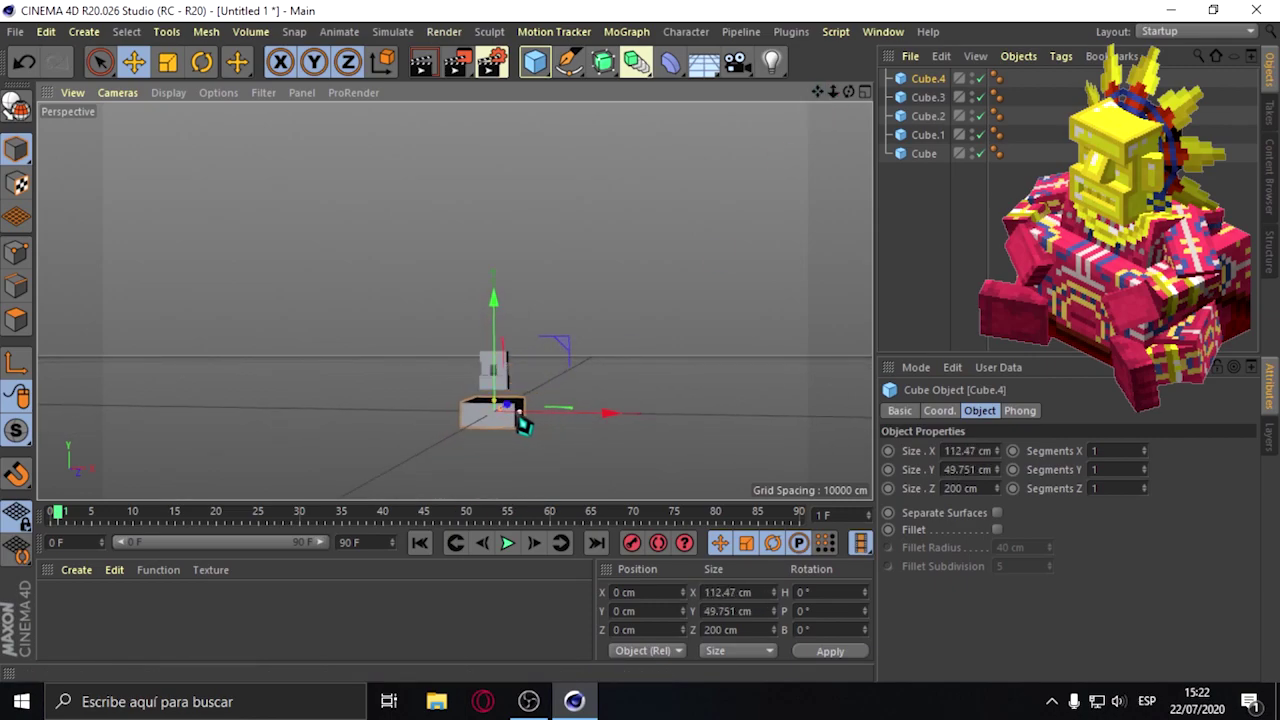
alt+drag(454, 297, 425, 396)
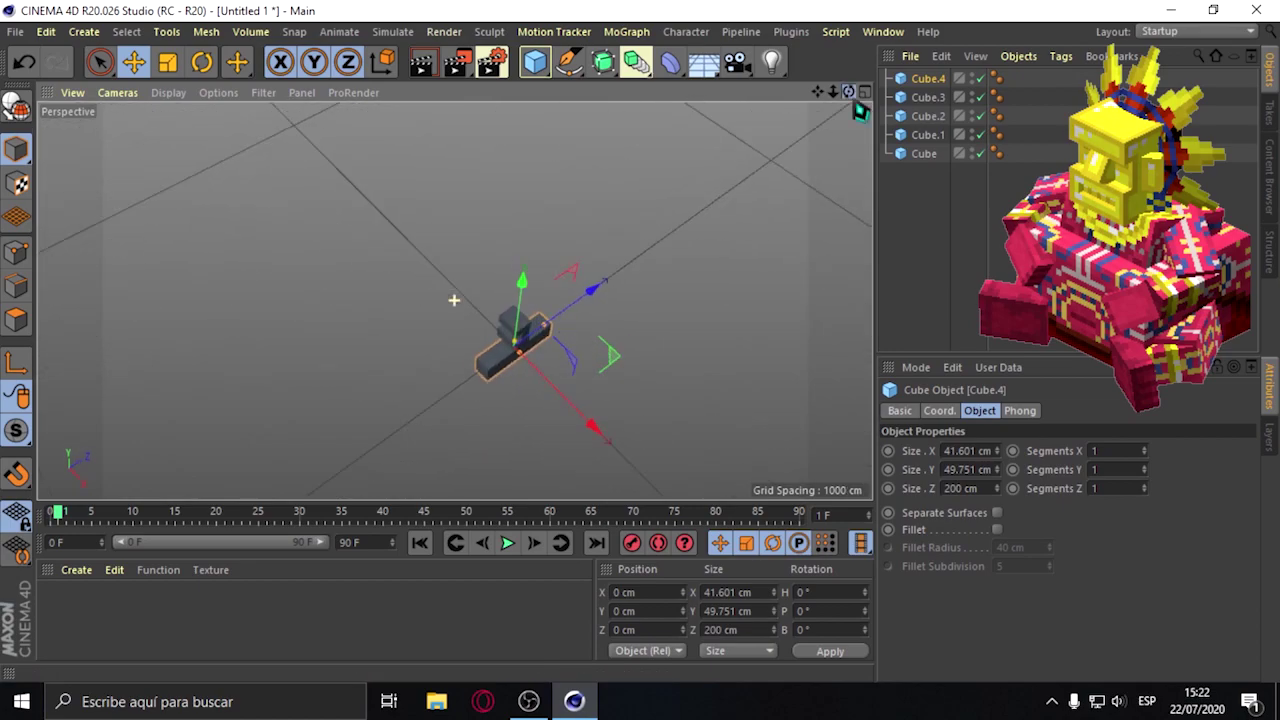
drag(817, 91, 771, 125)
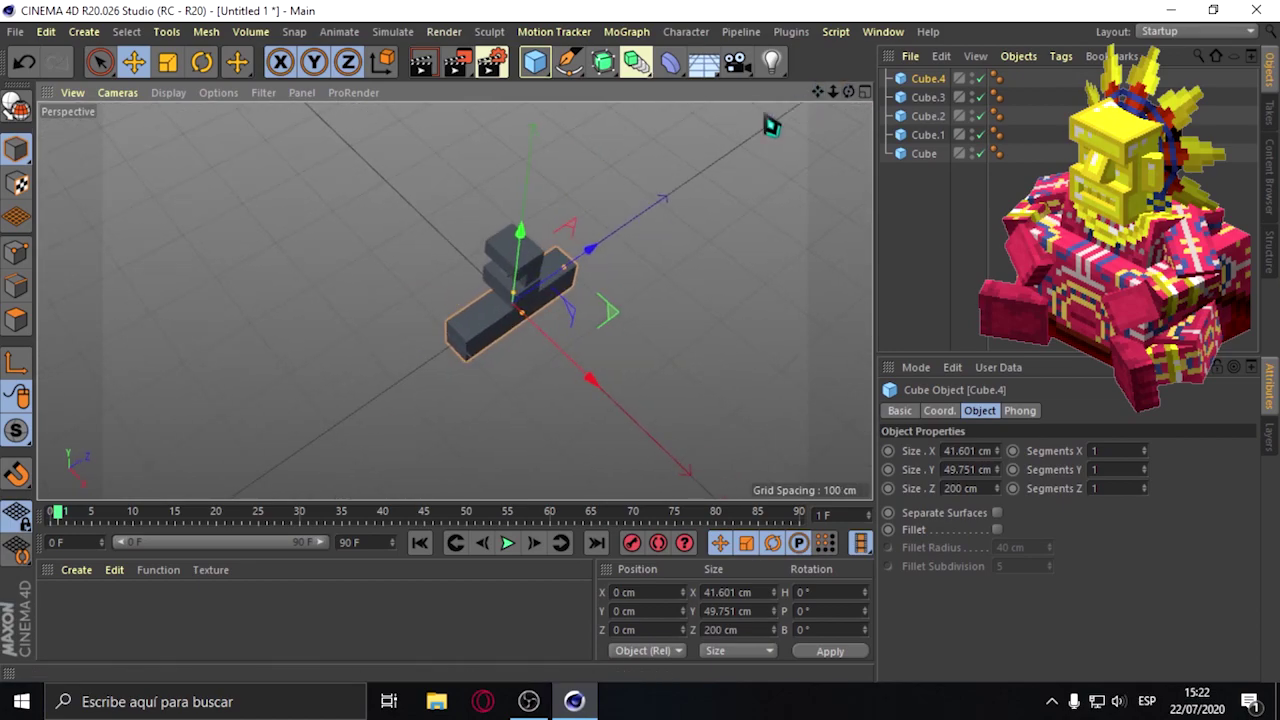
mouse_move(570, 278)
mouse_down()
mouse_move(531, 300)
mouse_move(459, 255)
mouse_up()
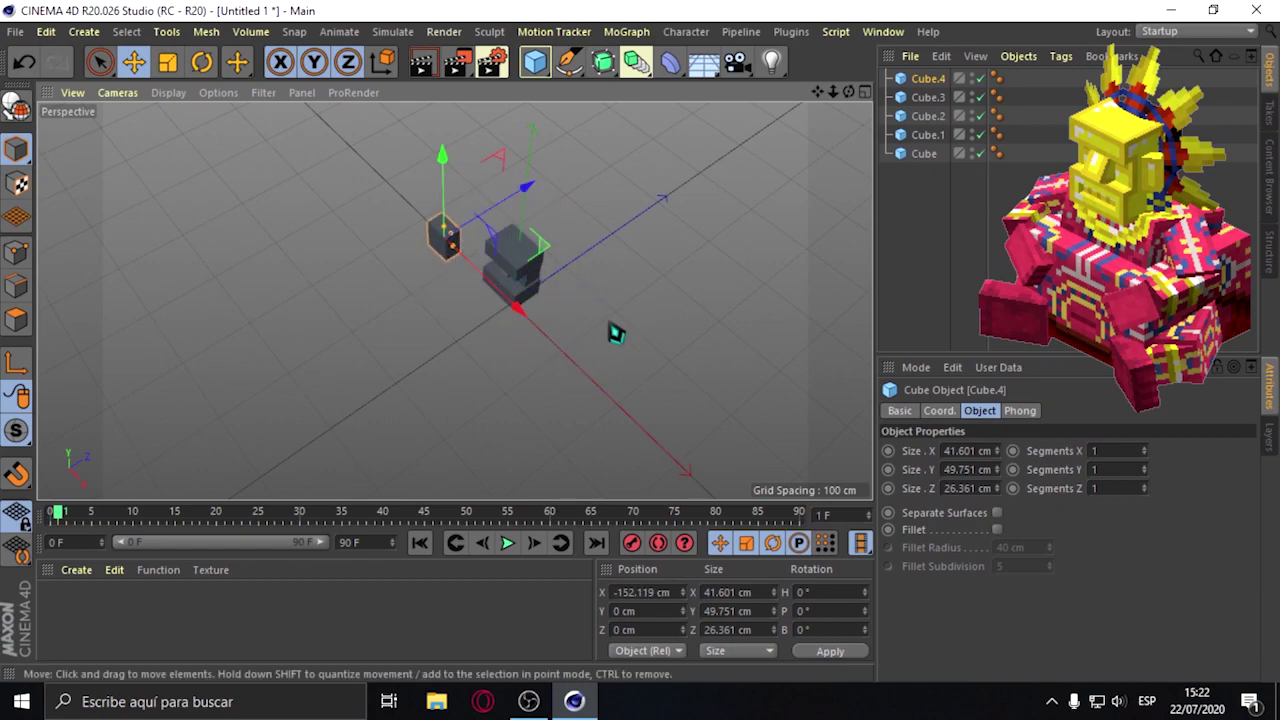
scroll(349, 303, up, 3)
mouse_move(850, 92)
mouse_down()
mouse_move(366, 377)
mouse_move(416, 395)
mouse_move(456, 381)
mouse_up()
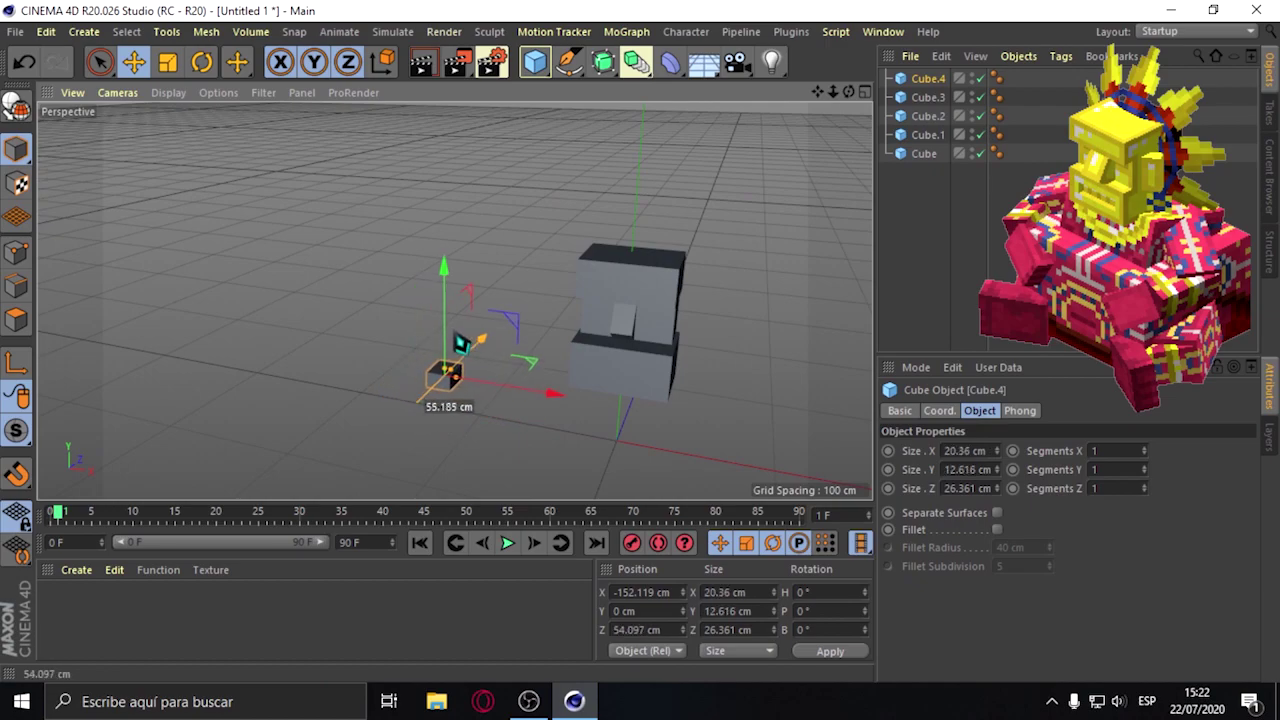
drag(455, 385, 455, 310)
Rotate Cube.4 about its bank axis to roughly 92.5°.
click(202, 62)
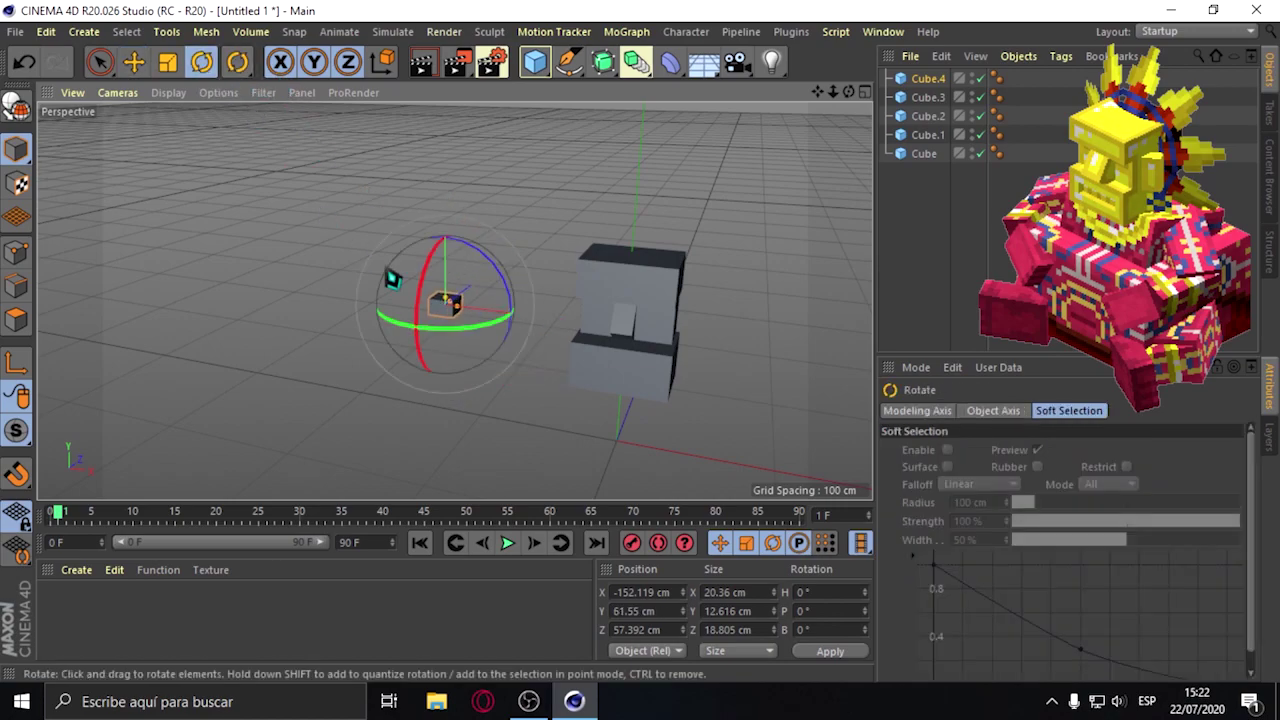
click(497, 268)
click(455, 318)
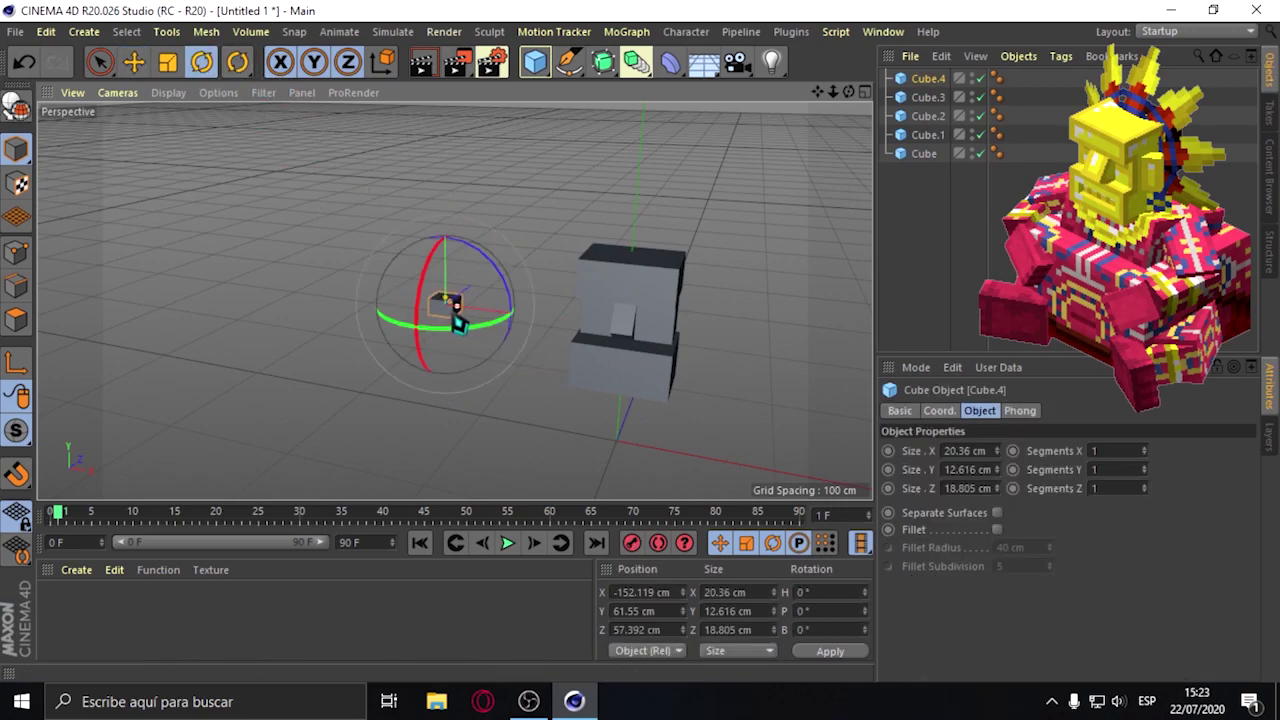
mouse_move(491, 271)
mouse_down()
mouse_move(517, 357)
mouse_move(443, 329)
mouse_move(497, 323)
mouse_move(517, 306)
mouse_move(486, 337)
mouse_move(506, 377)
mouse_move(517, 306)
mouse_move(486, 349)
mouse_move(447, 362)
mouse_move(409, 323)
mouse_move(413, 293)
mouse_up()
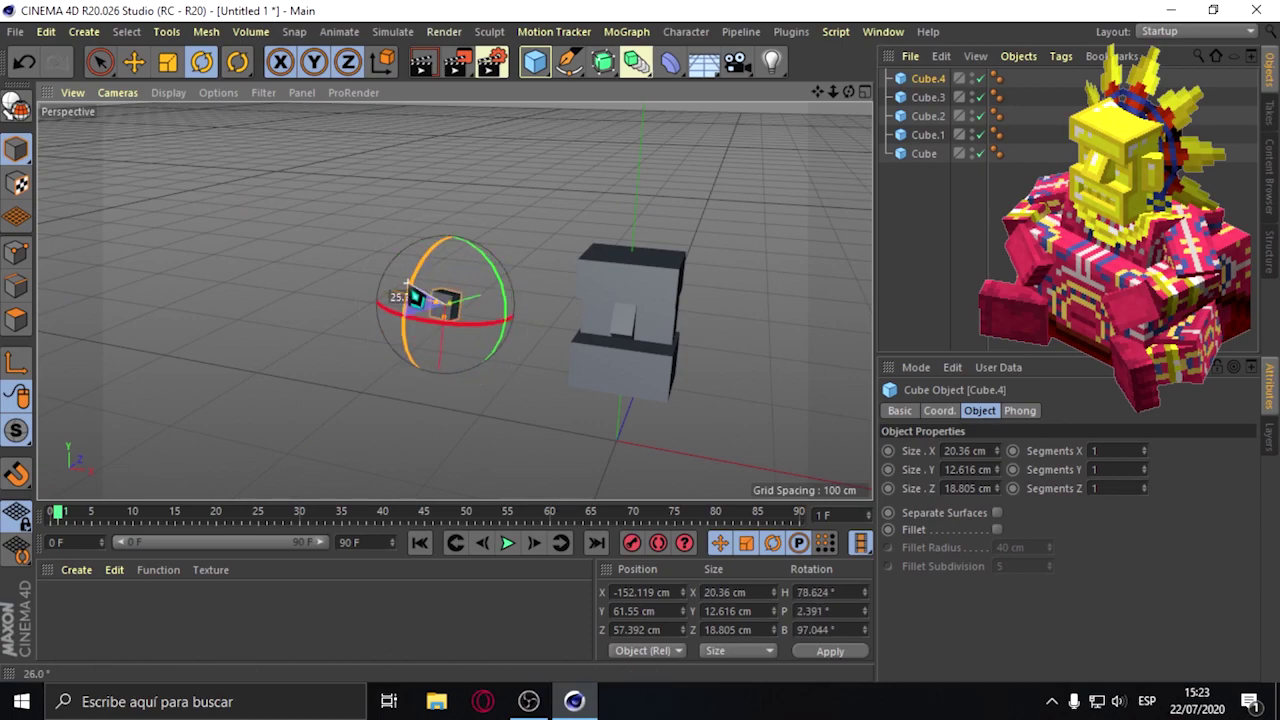
drag(368, 275, 421, 330)
click(526, 185)
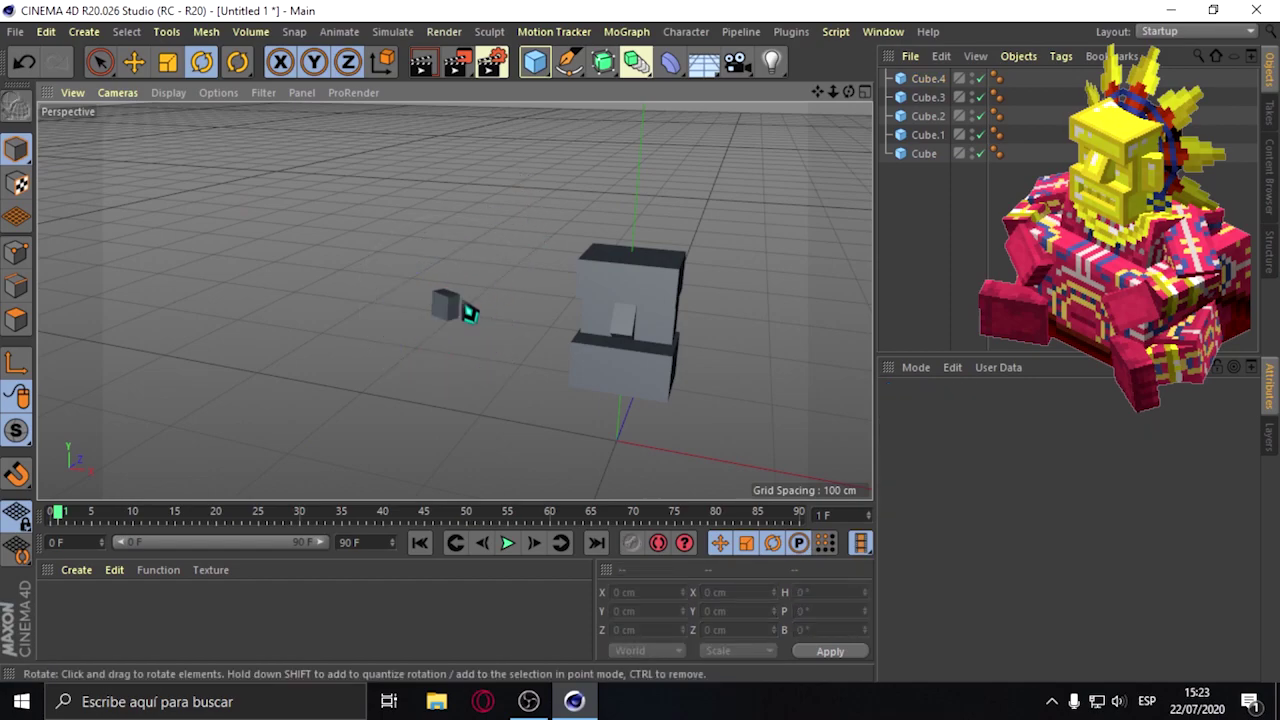
scroll(466, 309, up, 3)
key(e)
click(430, 300)
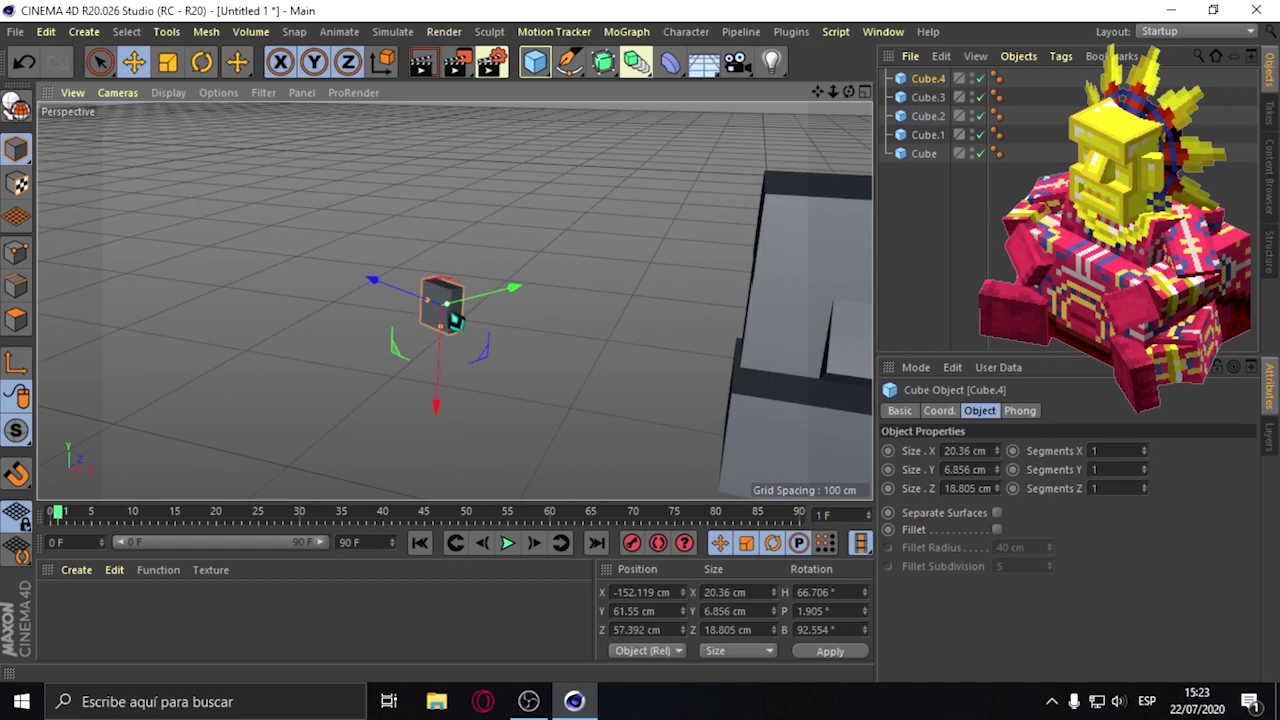
Place Cube.4 against the upper block at X -31.343, Y 98.79, Z 1.225 cm, duplicating it as Cube.5.
drag(386, 292, 652, 400)
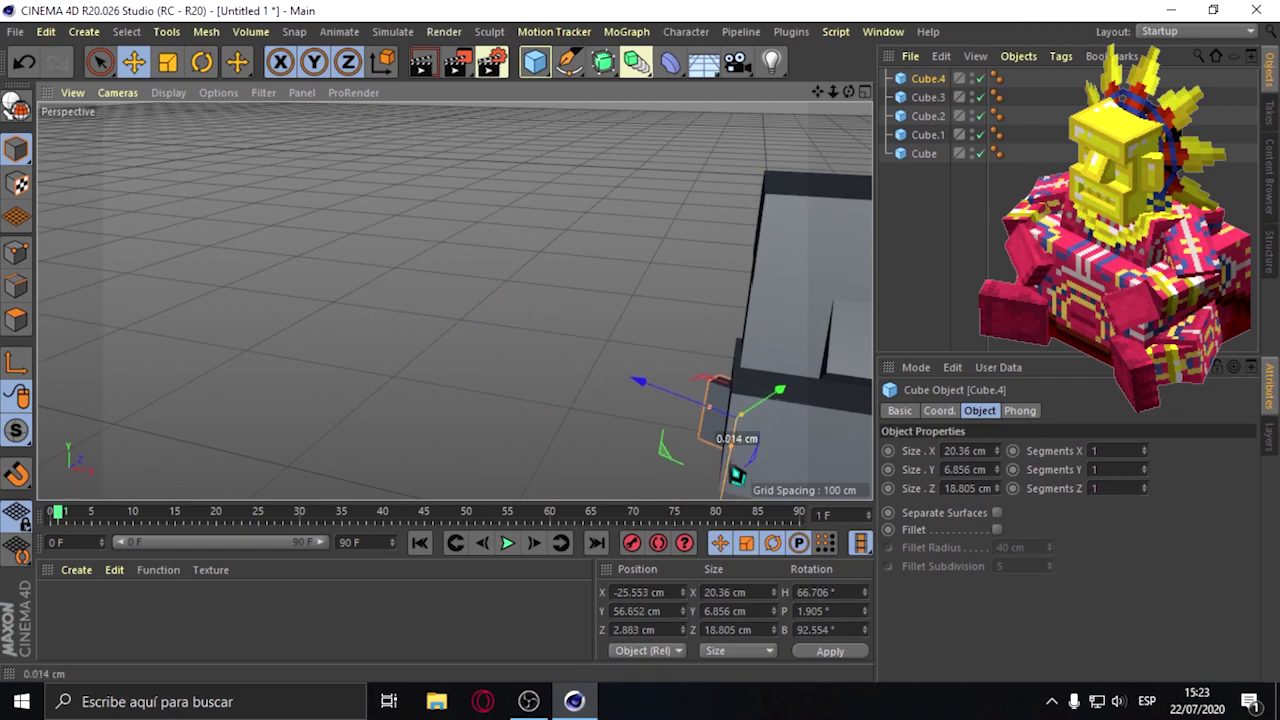
drag(736, 476, 749, 357)
mouse_move(848, 91)
mouse_down()
mouse_move(820, 110)
mouse_move(846, 94)
mouse_up()
scroll(762, 140, up, 3)
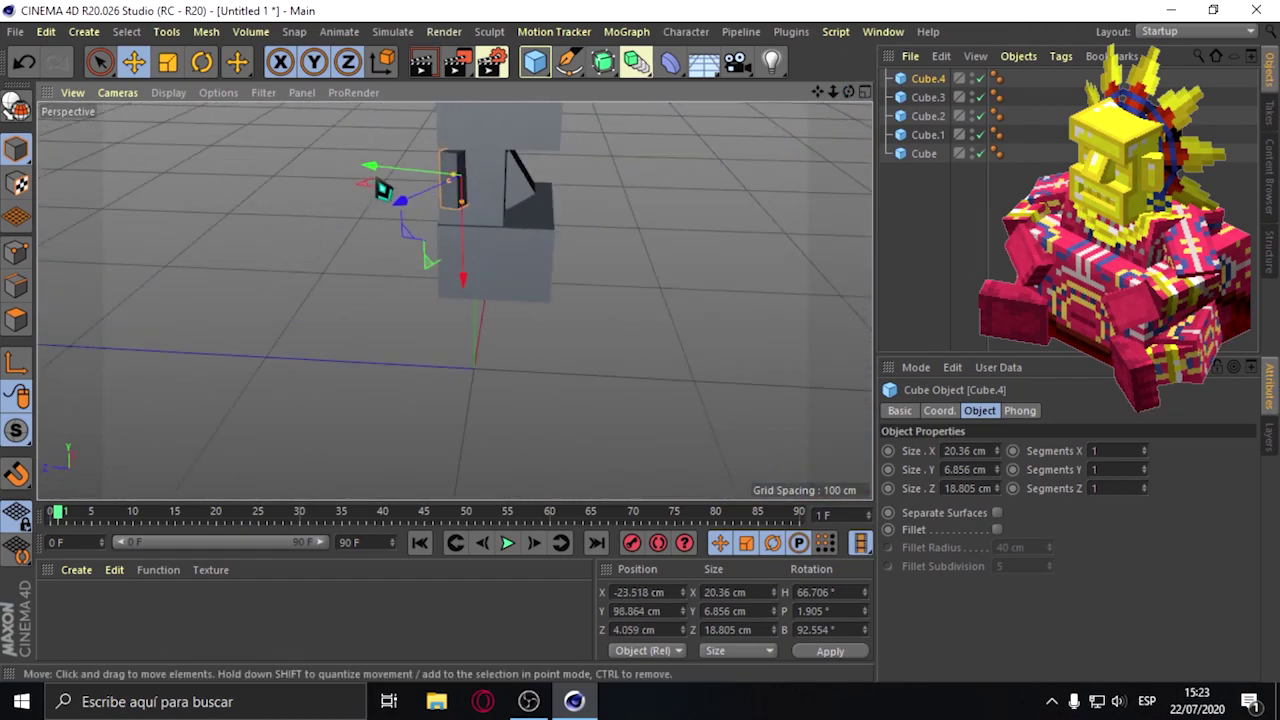
drag(380, 184, 394, 181)
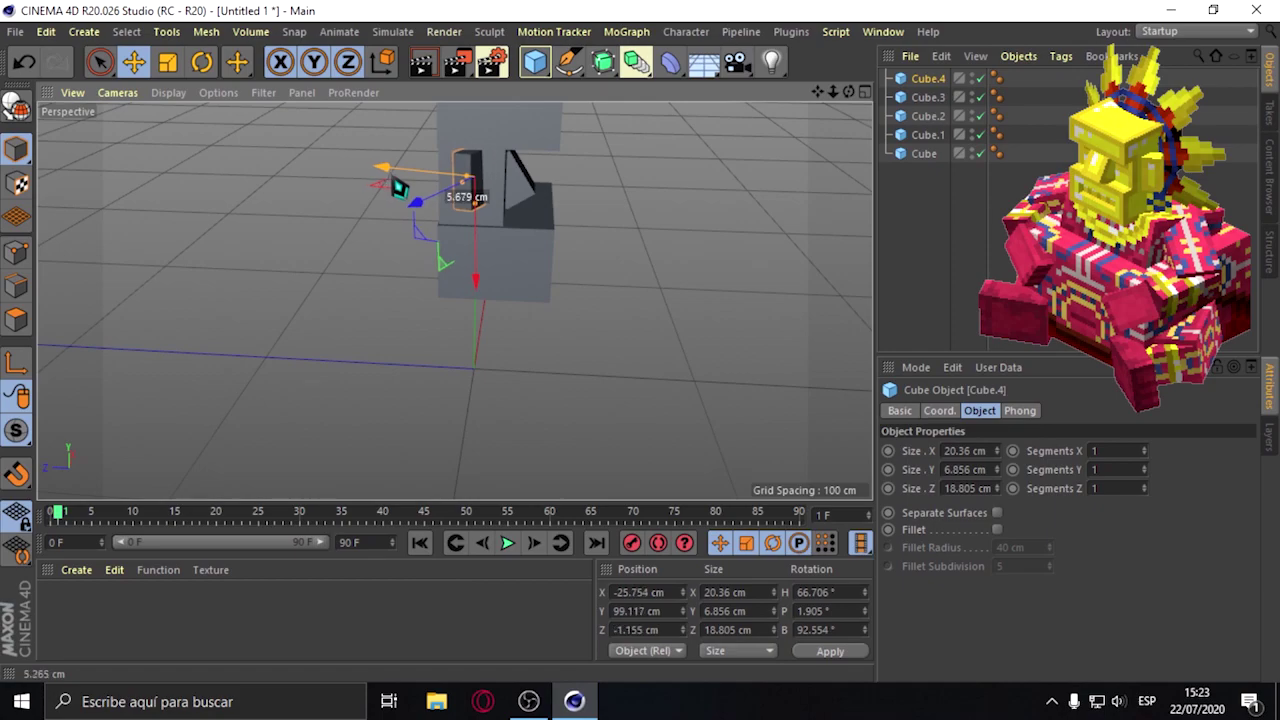
scroll(578, 150, up, 2)
mouse_move(848, 91)
mouse_down()
mouse_move(454, 300)
mouse_move(466, 280)
mouse_up()
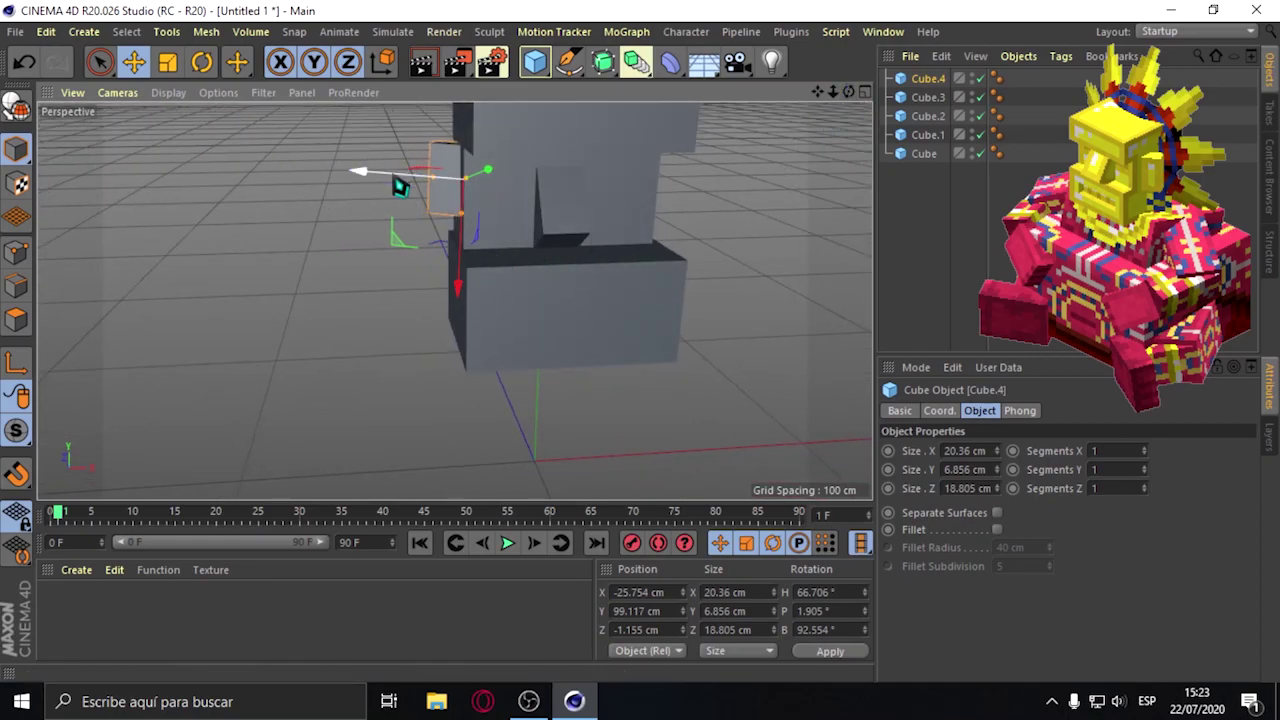
drag(452, 214, 462, 272)
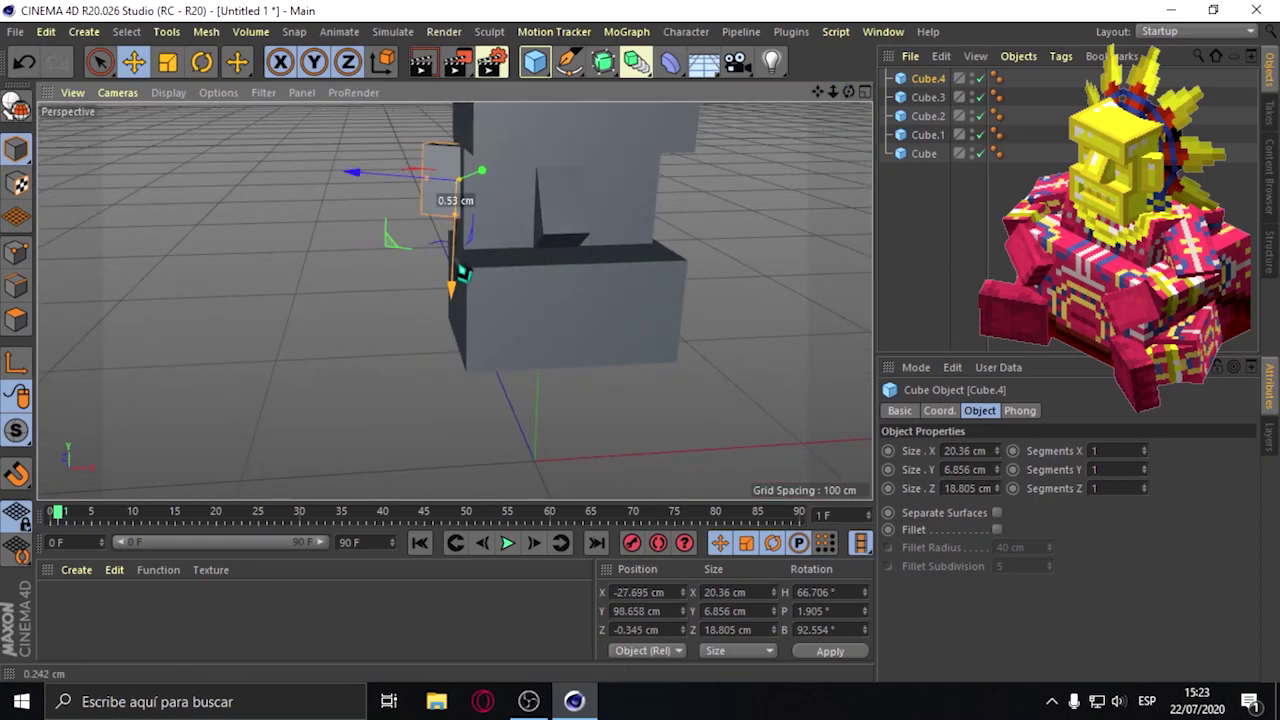
mouse_move(848, 91)
mouse_down()
mouse_move(454, 300)
mouse_move(328, 270)
mouse_up()
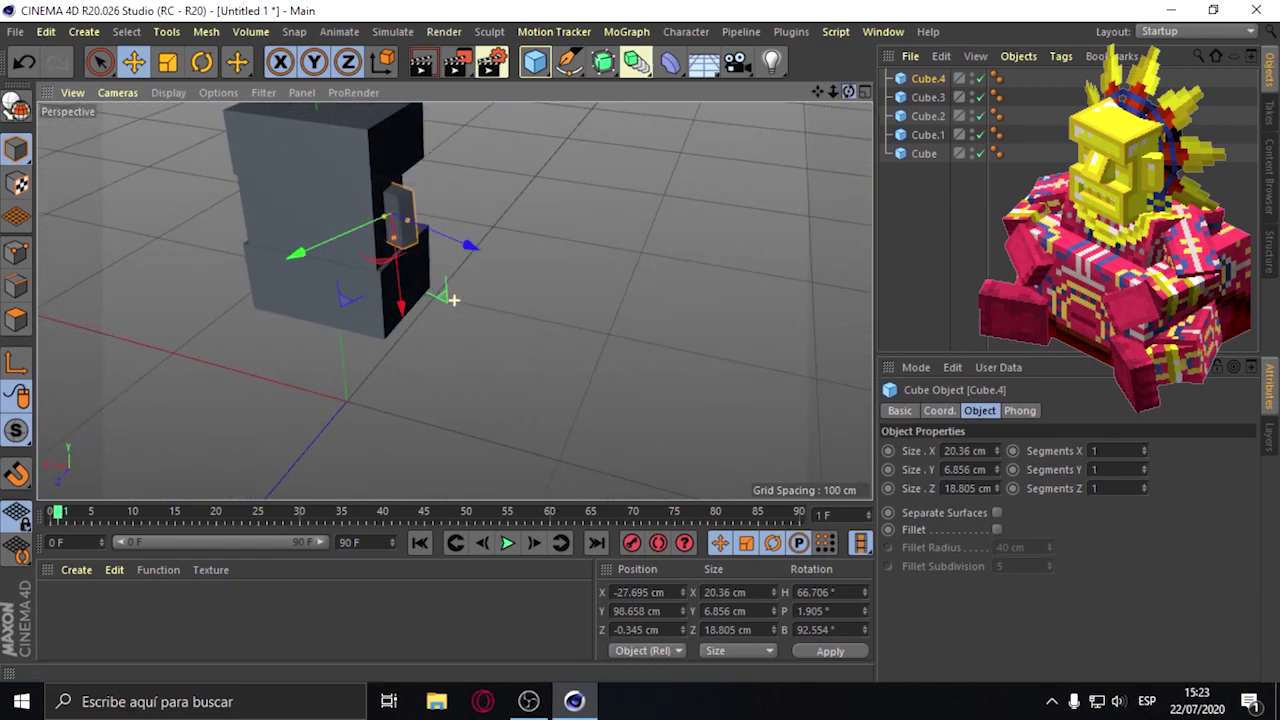
drag(478, 275, 480, 263)
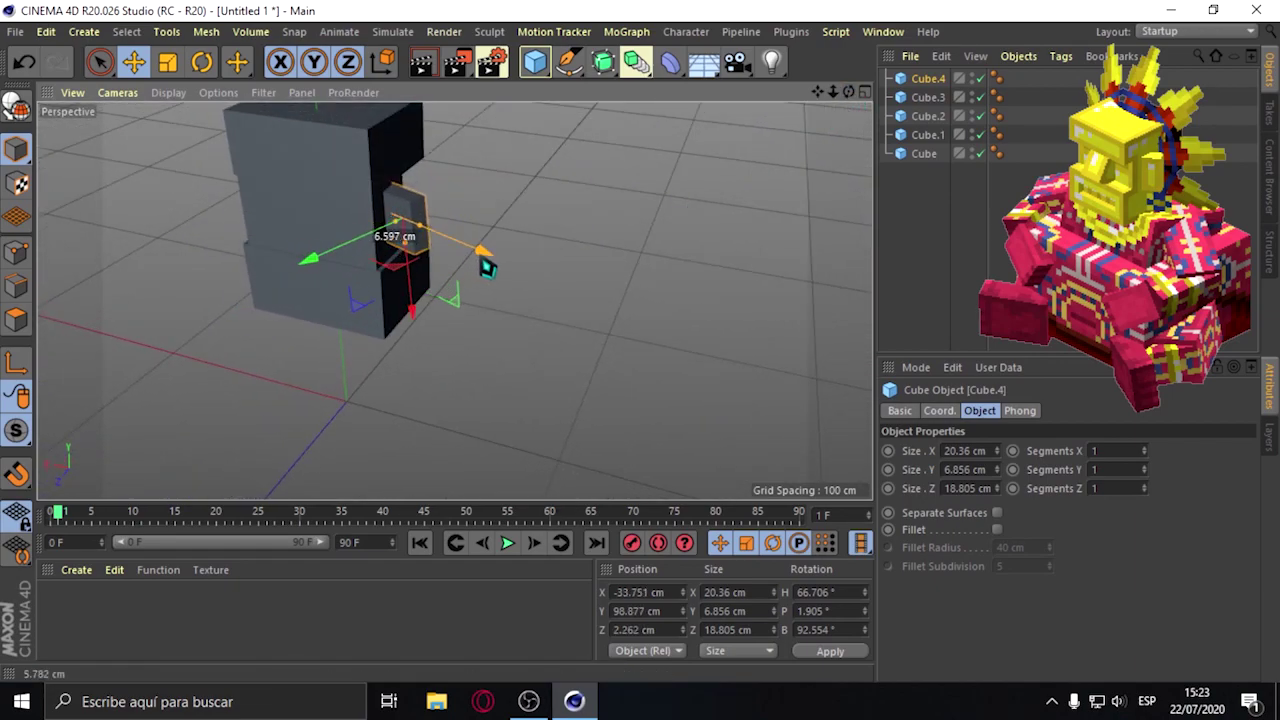
drag(848, 91, 650, 100)
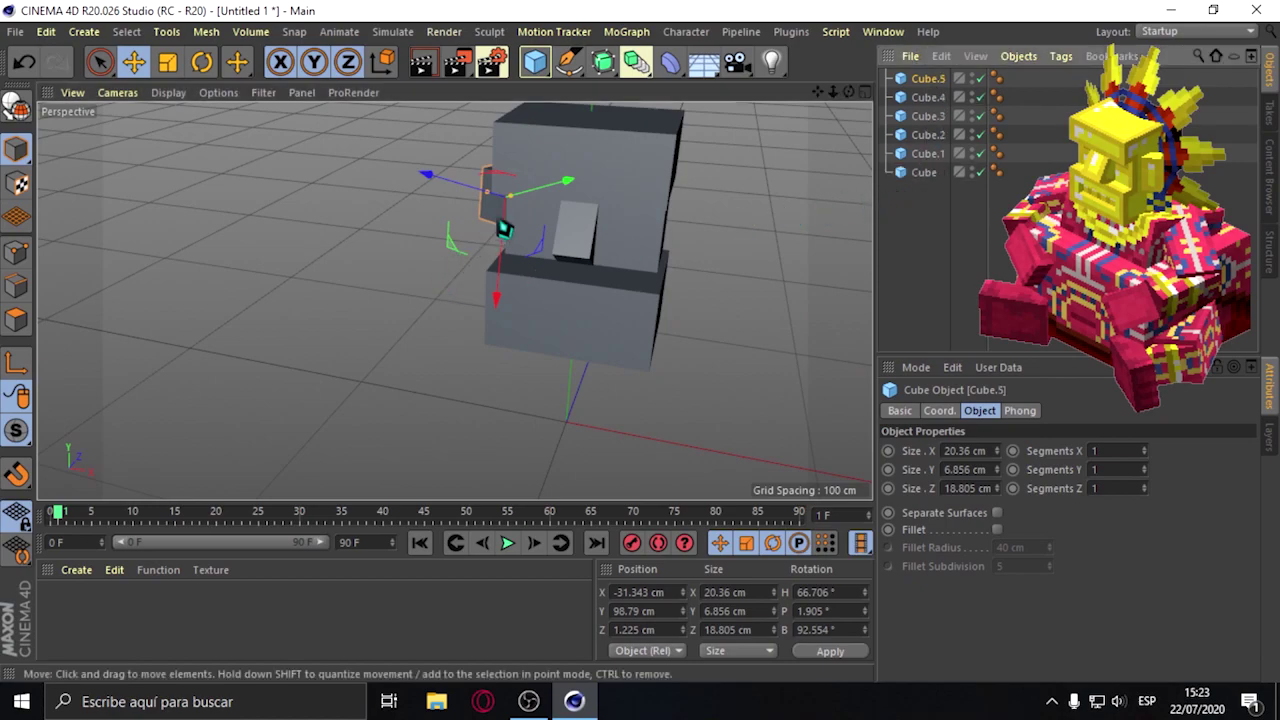
Move Cube.5 to the upper block's opposite side and rotate it outward, mirroring Cube.4.
mouse_move(460, 195)
mouse_down()
mouse_move(645, 252)
mouse_move(740, 232)
mouse_up()
mouse_move(848, 91)
mouse_down()
mouse_move(453, 300)
mouse_move(303, 97)
mouse_up()
click(202, 68)
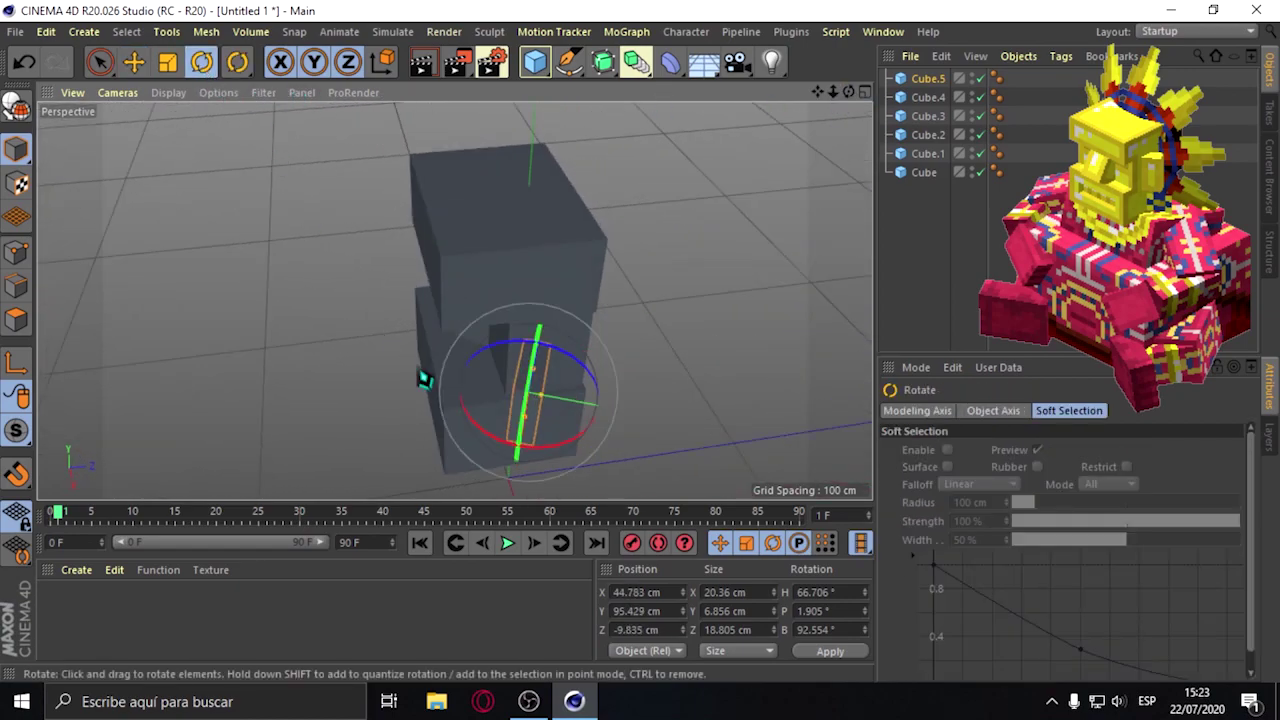
drag(516, 462, 636, 440)
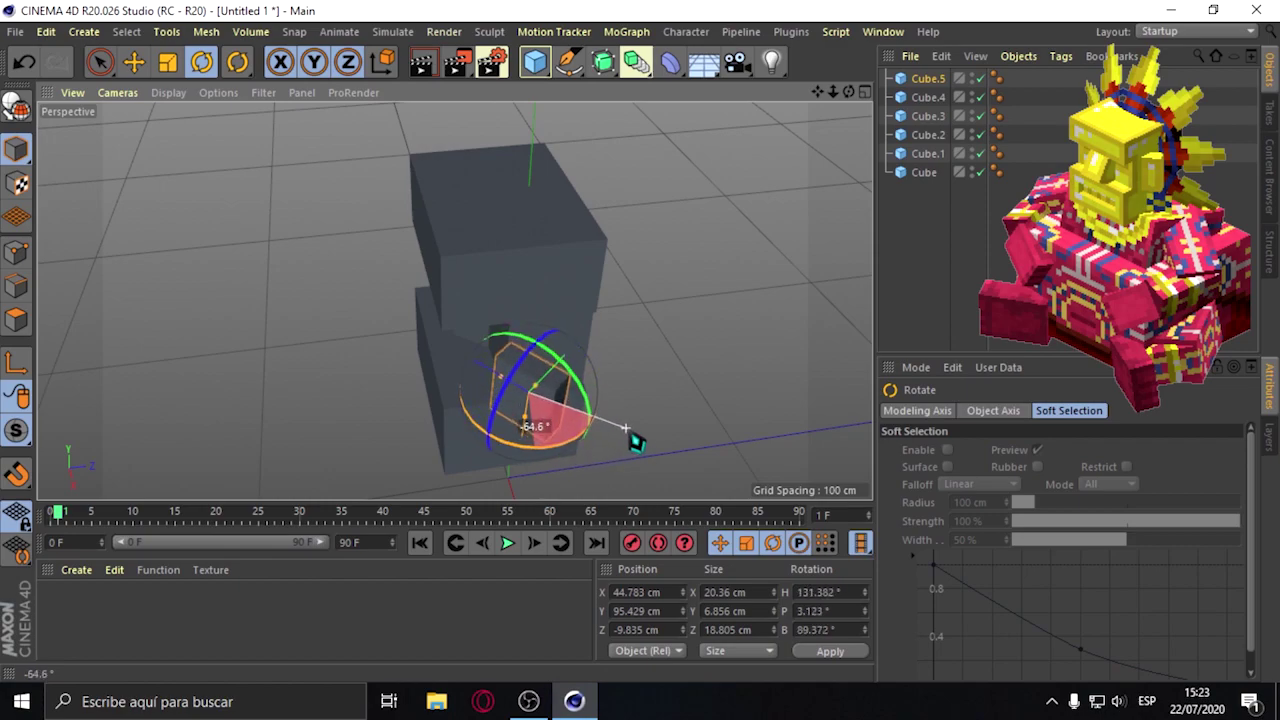
click(133, 62)
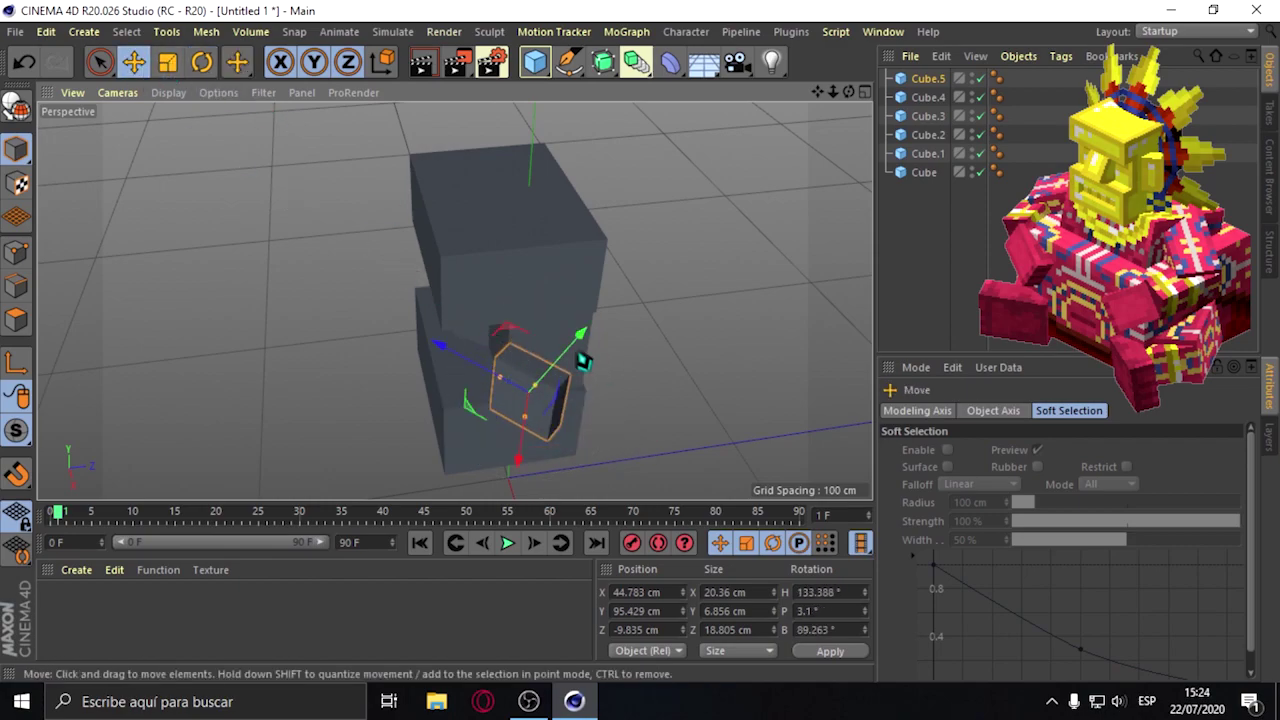
mouse_move(583, 362)
mouse_down()
mouse_move(614, 294)
mouse_move(620, 310)
mouse_up()
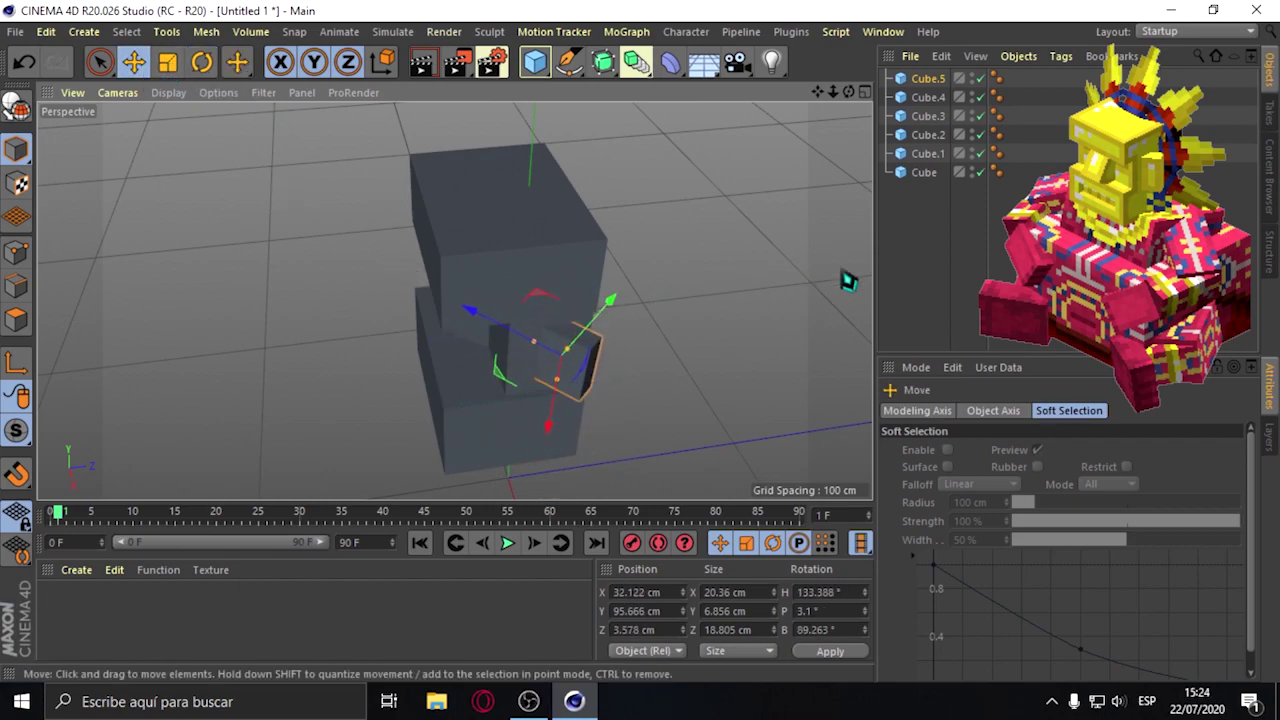
click(363, 326)
scroll(430, 315, down, 3)
scroll(720, 220, up, 3)
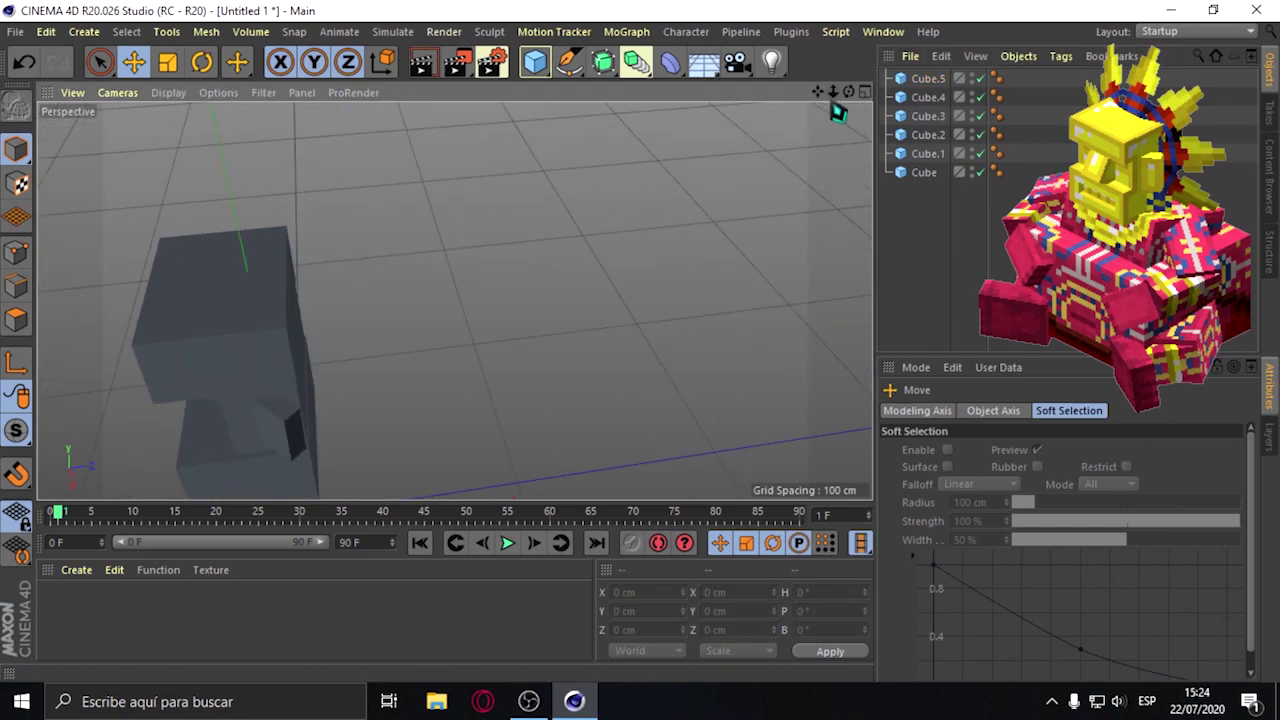
drag(848, 91, 760, 95)
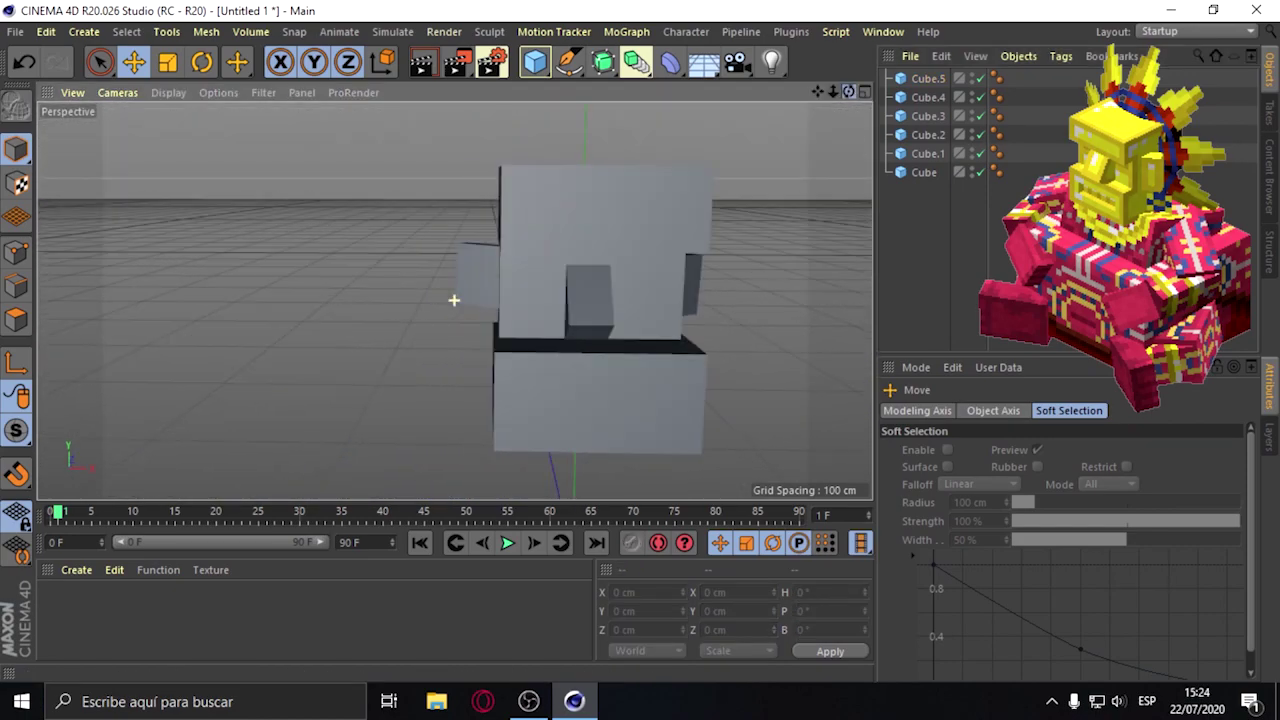
drag(848, 91, 846, 140)
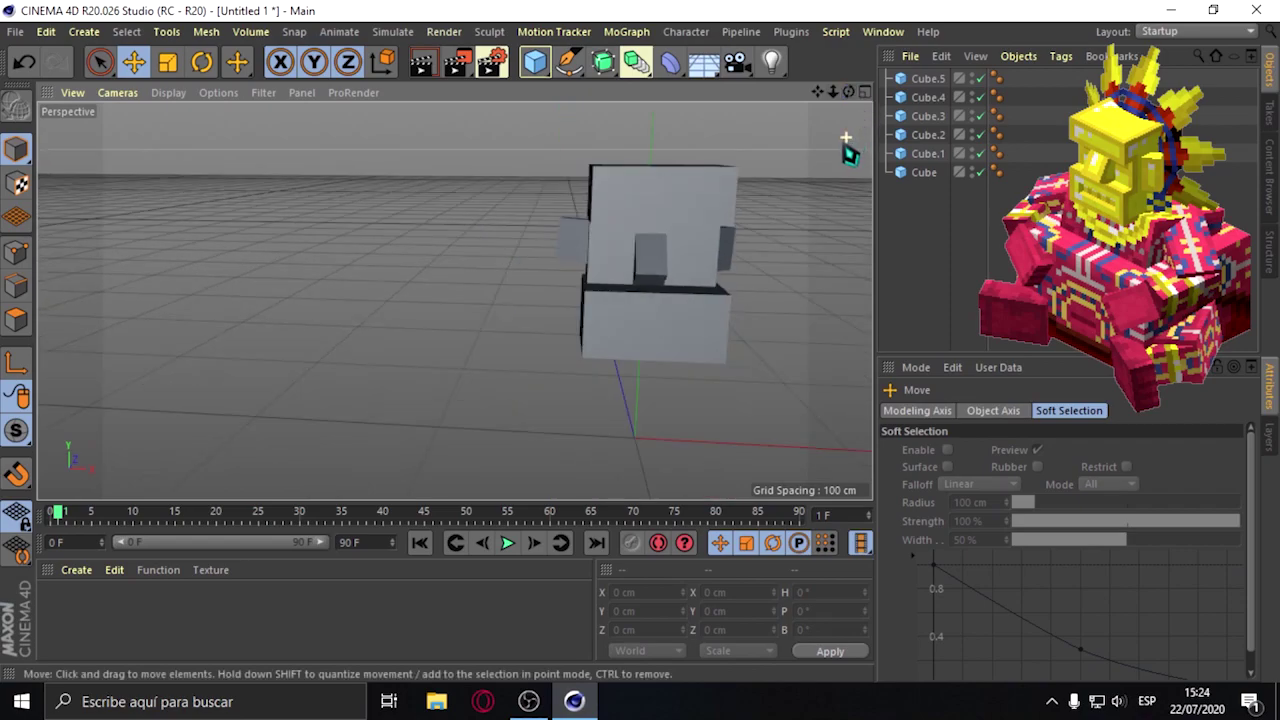
drag(848, 91, 863, 245)
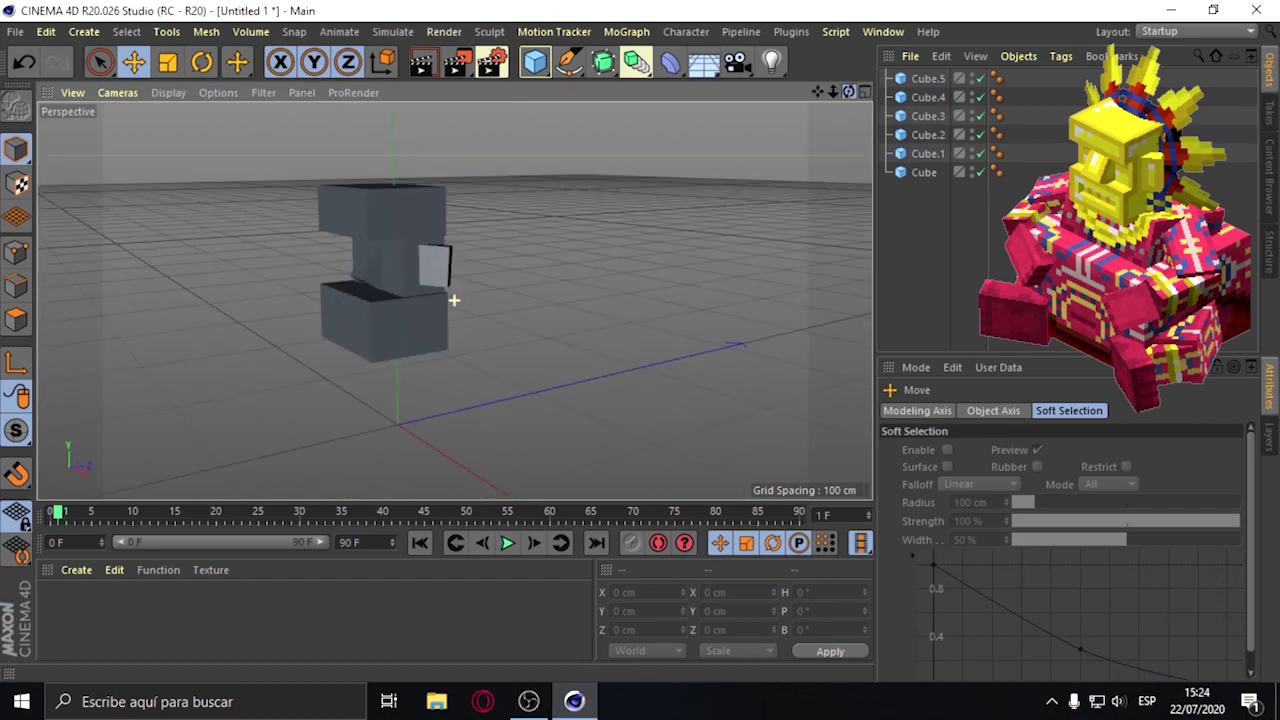
click(535, 62)
Select the base cube, then raise the upper block Cube.2 slightly along Y.
mouse_move(814, 129)
alt+mouse_down()
mouse_move(463, 334)
mouse_move(509, 400)
mouse_move(563, 337)
alt+mouse_up()
key(r)
click(455, 301)
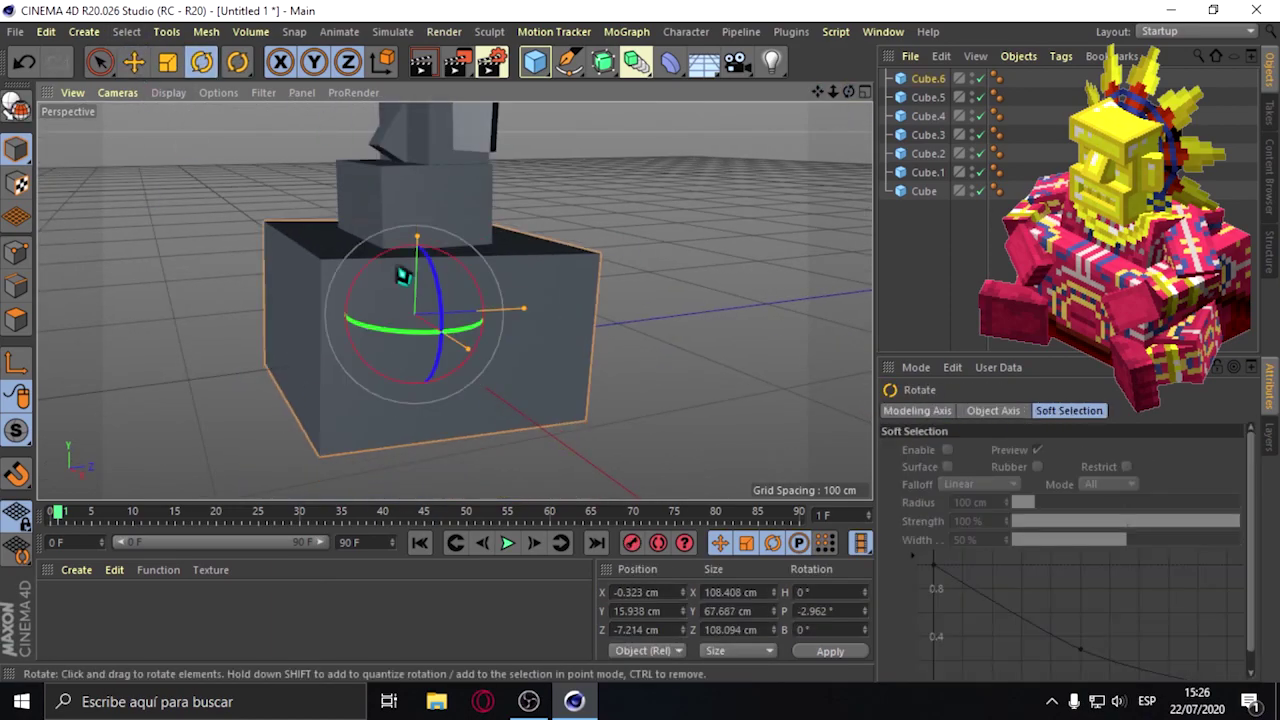
alt+drag(500, 300, 597, 203)
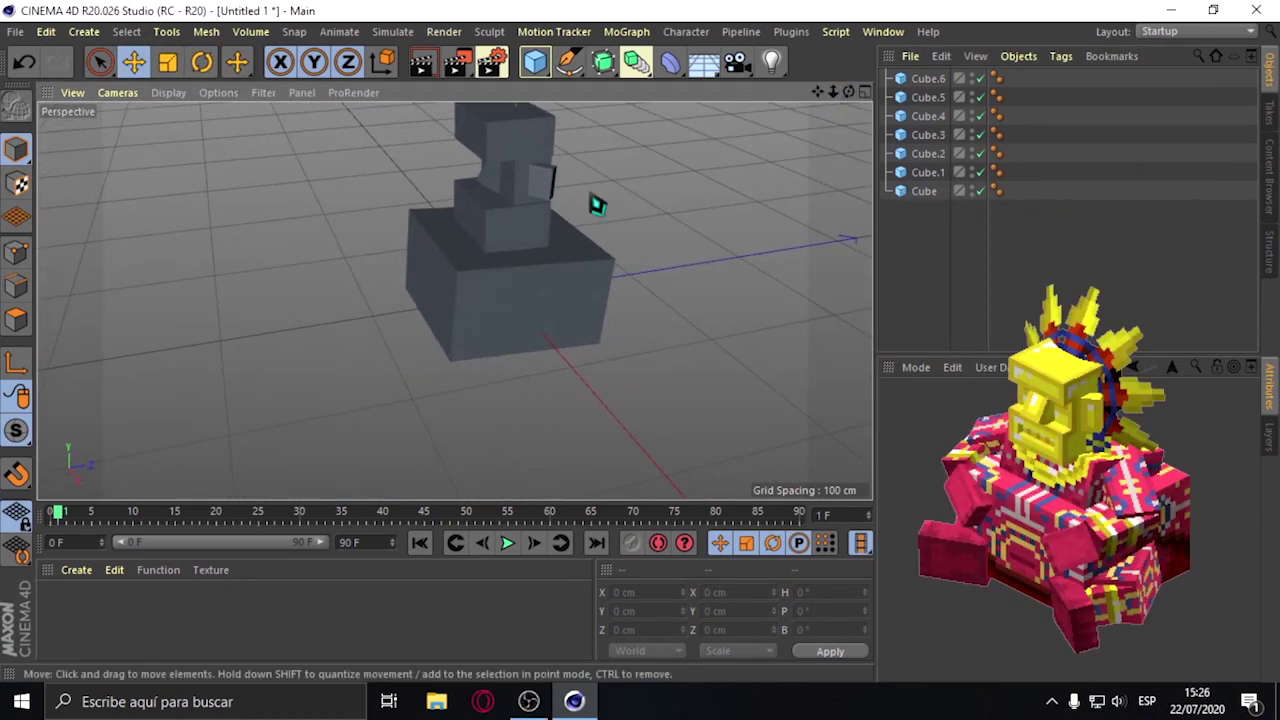
click(569, 289)
mouse_move(380, 203)
mouse_down()
mouse_move(250, 205)
mouse_move(451, 297)
mouse_move(651, 266)
mouse_move(618, 250)
mouse_move(843, 100)
mouse_up()
Tilt side piece Cube.5 by about -15° and add a new seat cube, Cube.7.
key(r)
click(500, 230)
mouse_move(540, 215)
mouse_down()
mouse_move(566, 247)
mouse_move(726, 160)
mouse_move(597, 103)
mouse_up()
click(535, 62)
key(e)
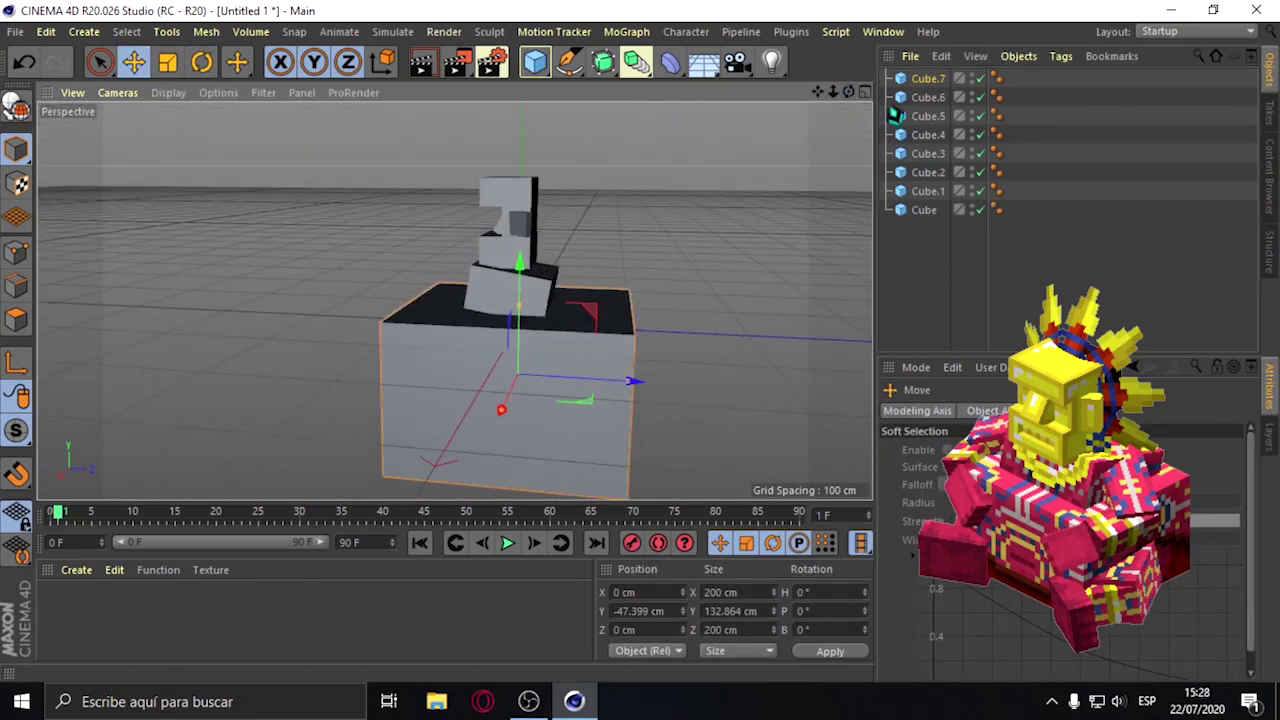
alt+drag(686, 355, 454, 297)
click(302, 300)
key(r)
alt+drag(302, 300, 454, 300)
click(450, 385)
key(e)
Place a new slab, Cube.8, left of the tower and make it thinner.
mouse_move(450, 385)
alt+mouse_down()
mouse_move(512, 372)
mouse_move(251, 480)
alt+mouse_up()
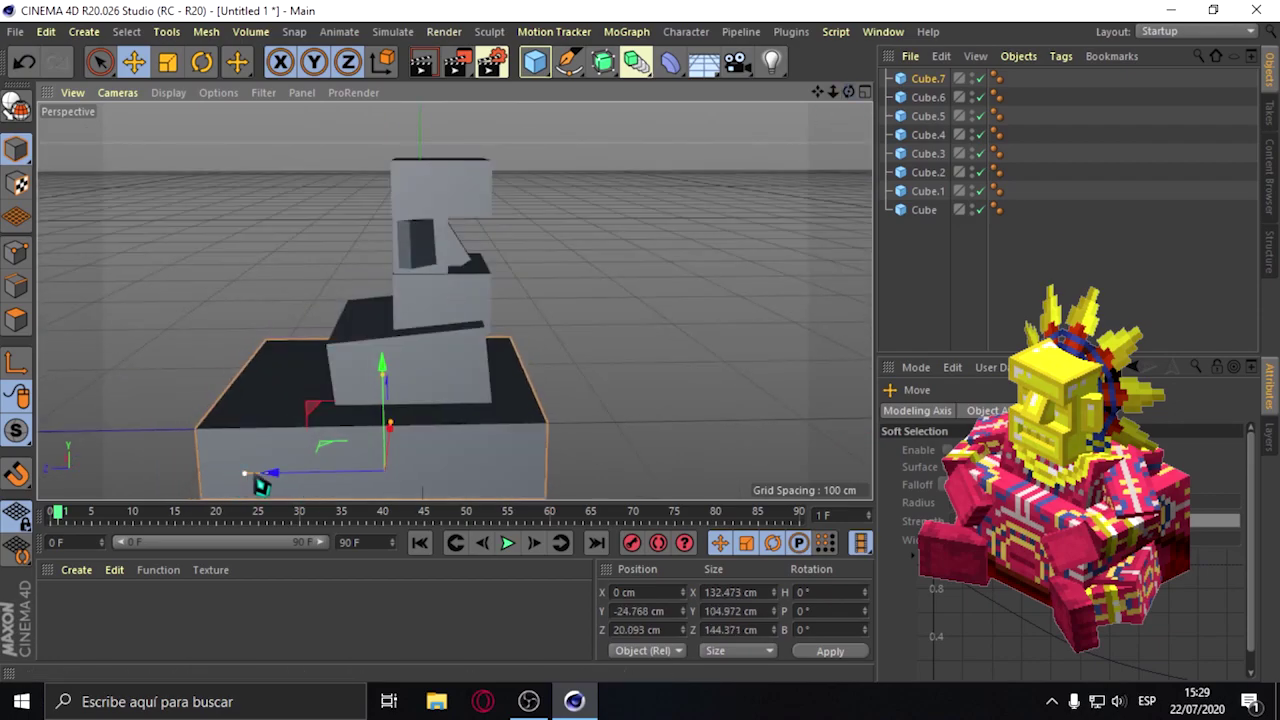
drag(848, 92, 551, 194)
click(551, 194)
scroll(551, 194, up, 2)
scroll(451, 300, down, 3)
scroll(451, 300, down, 3)
scroll(737, 234, down, 2)
ctrl+drag(737, 234, 330, 277)
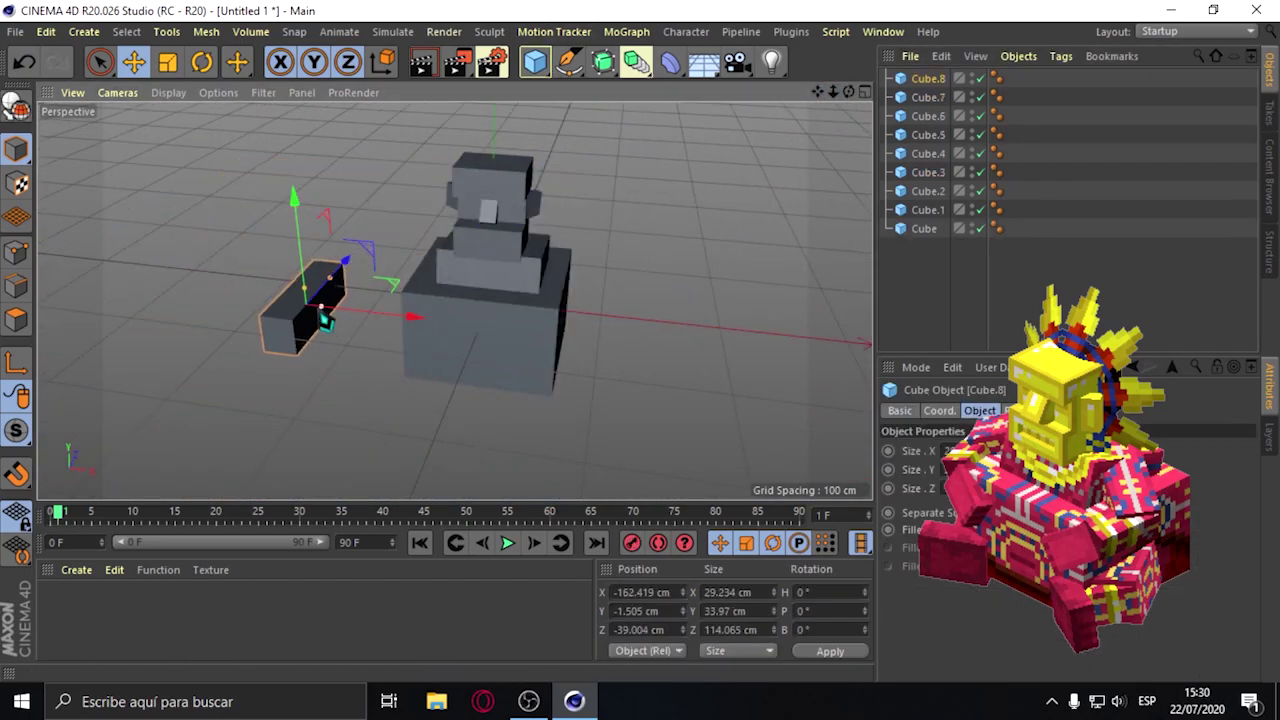
drag(440, 267, 300, 309)
Tilt Cube.8 into an arm angle and nudge it beside the tower.
key(r)
key(e)
mouse_move(394, 349)
mouse_down()
mouse_move(408, 214)
mouse_move(392, 318)
mouse_move(383, 290)
mouse_move(443, 234)
mouse_up()
scroll(392, 318, up, 3)
mouse_move(343, 229)
alt+mouse_down()
mouse_move(454, 300)
mouse_move(491, 234)
mouse_move(357, 229)
mouse_move(551, 171)
alt+mouse_up()
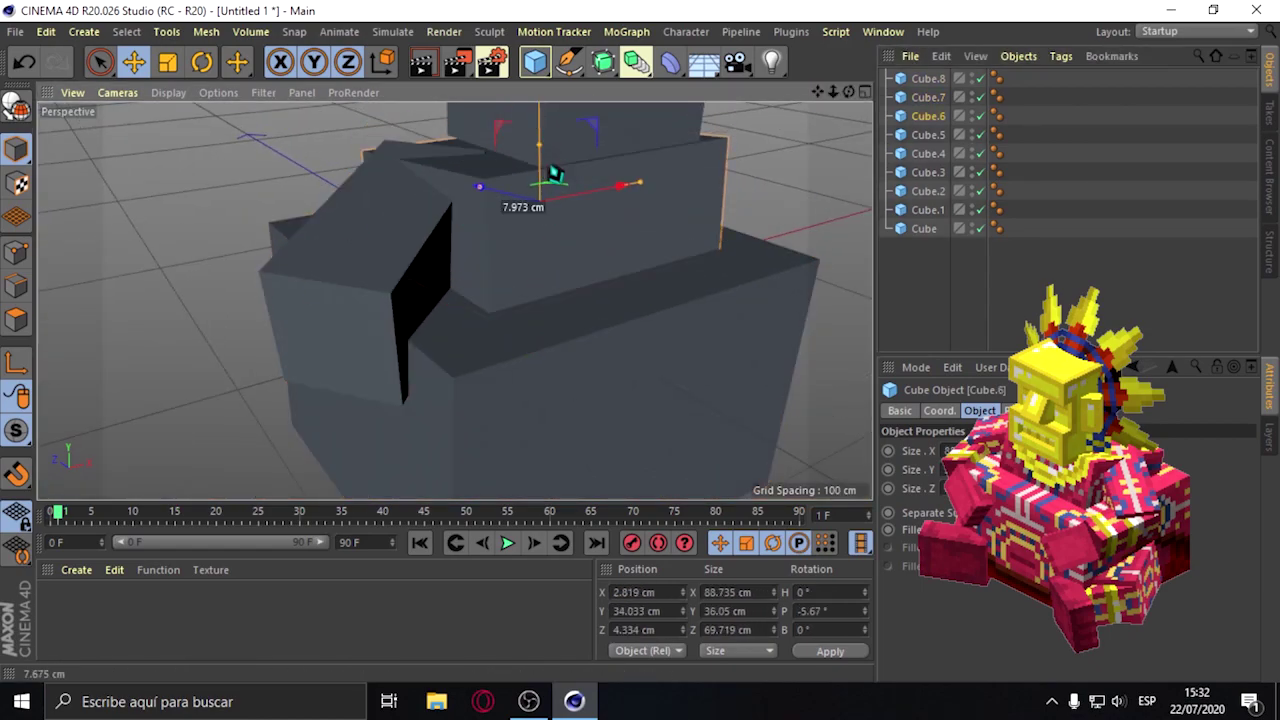
scroll(454, 300, up, 3)
scroll(454, 300, down, 3)
Position and angle the copy Cube.9 (32.604 × 31.816 × 75.337 cm) beside the tower.
mouse_move(470, 285)
ctrl+mouse_down()
mouse_move(714, 480)
mouse_move(771, 300)
mouse_move(612, 280)
mouse_move(580, 300)
ctrl+mouse_up()
key(r)
key(e)
mouse_move(571, 455)
mouse_down()
mouse_move(523, 286)
mouse_move(454, 300)
mouse_move(360, 366)
mouse_move(323, 471)
mouse_move(451, 297)
mouse_move(470, 300)
mouse_up()
click(360, 366)
key(e)
mouse_move(576, 252)
alt+mouse_down()
mouse_move(451, 297)
mouse_move(478, 322)
mouse_move(470, 330)
alt+mouse_up()
click(451, 300)
key(r)
Paste a copy of arm slab Cube.9 as Cube.10 and orbit around it.
click(620, 345)
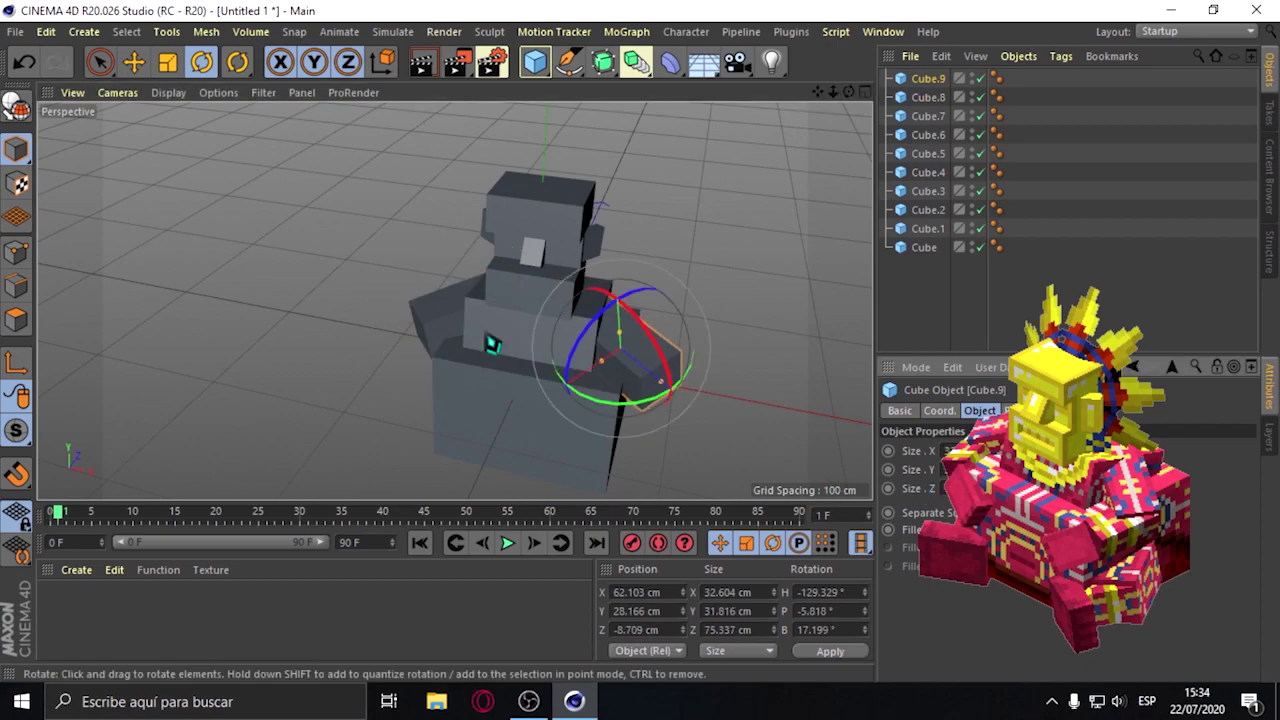
click(134, 62)
click(943, 328)
drag(833, 92, 817, 112)
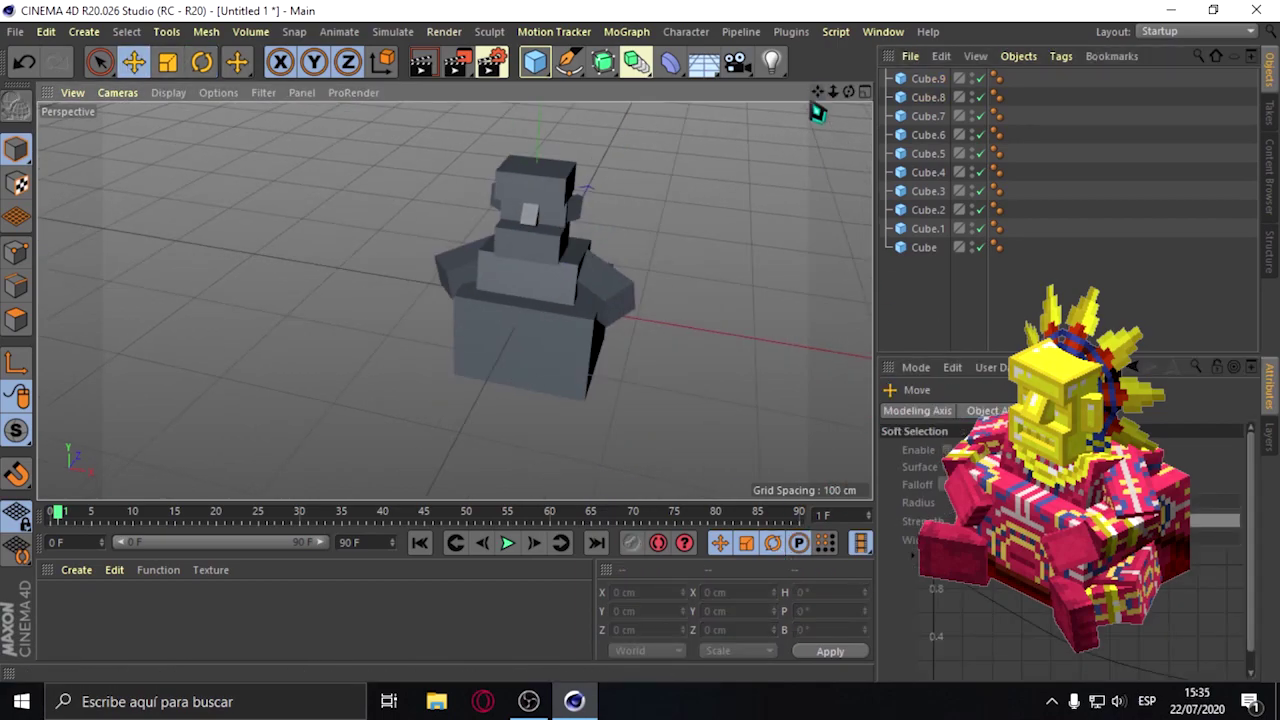
key(ctrl+v)
scroll(523, 286, up, 3)
mouse_move(523, 286)
alt+mouse_down()
mouse_move(451, 297)
mouse_move(470, 295)
mouse_move(520, 240)
mouse_move(430, 230)
alt+mouse_up()
Select arm slab Cube.8 and paste another arm cube, Cube.11.
key(r)
key(e)
key(r)
key(e)
click(420, 220)
key(e)
key(ctrl+v)
mouse_move(507, 176)
alt+mouse_down()
mouse_move(520, 220)
mouse_move(634, 291)
alt+mouse_up()
Rotate the arm block to angle it and shift it about 2 cm.
click(691, 300)
key(r)
alt+drag(691, 343, 451, 297)
key(e)
alt+drag(360, 380, 400, 380)
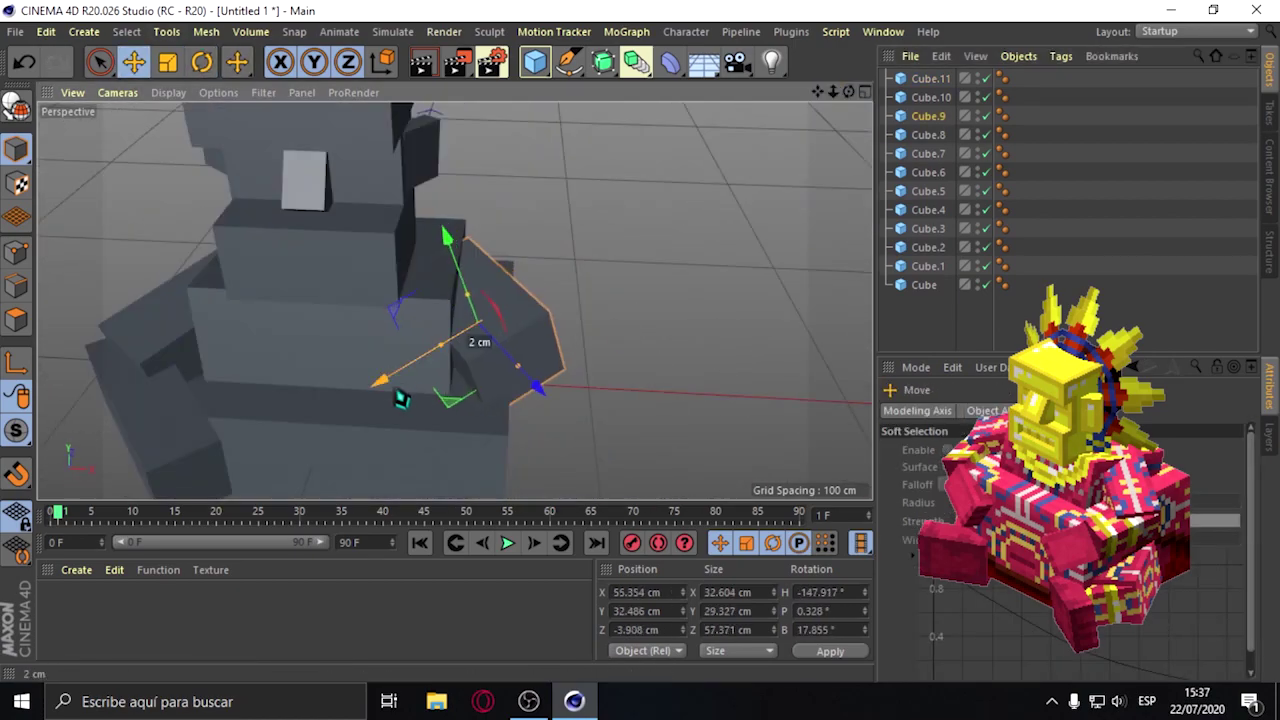
key(r)
mouse_move(514, 340)
alt+mouse_down()
mouse_move(528, 357)
mouse_move(508, 314)
alt+mouse_up()
key(e)
Move Cube.11 and Cube.10 into place on the arms, then add new Cube.12.
click(500, 420)
mouse_move(500, 420)
alt+mouse_down()
mouse_move(540, 450)
mouse_move(400, 243)
mouse_move(451, 294)
mouse_move(343, 229)
mouse_move(375, 218)
mouse_move(451, 371)
mouse_move(848, 97)
alt+mouse_up()
key(r)
key(e)
click(368, 190)
mouse_move(430, 365)
mouse_down()
mouse_move(418, 356)
mouse_move(663, 428)
mouse_up()
click(535, 62)
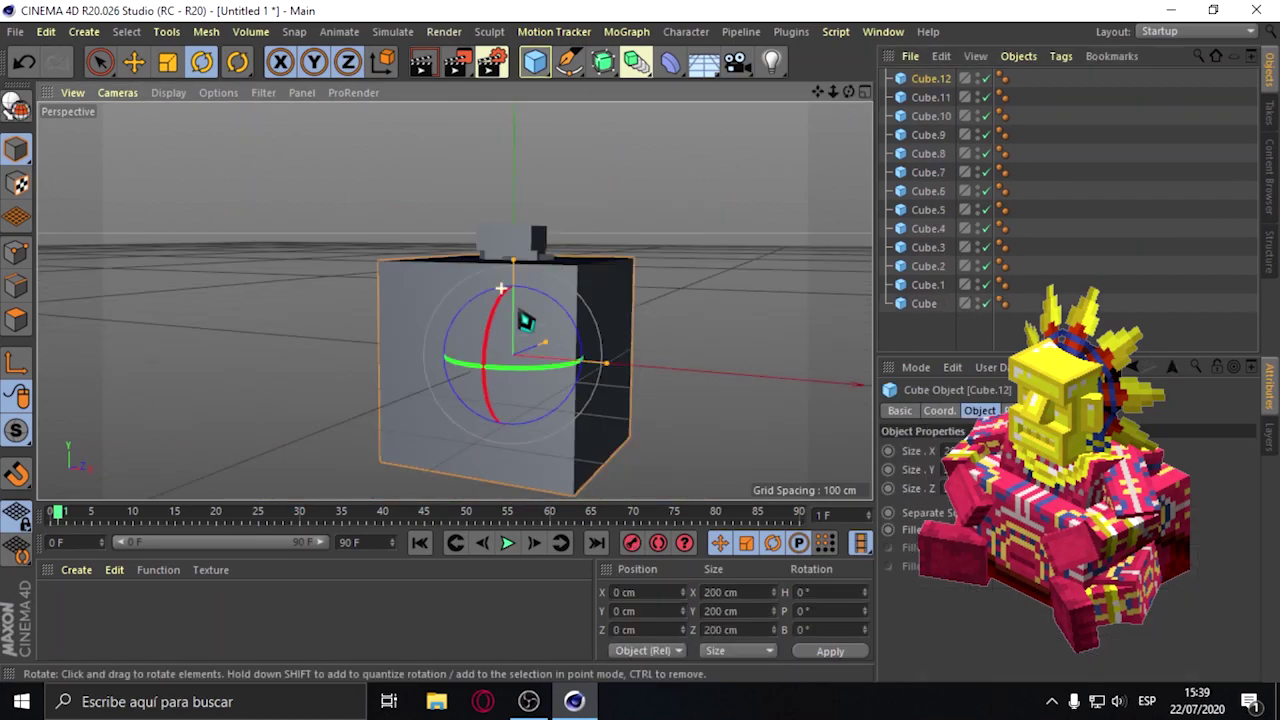
Move Cube.12 out in front of the figure, turned onto its side.
drag(523, 320, 500, 388)
scroll(500, 388, up, 3)
scroll(430, 420, up, 3)
key(r)
drag(430, 440, 486, 480)
key(e)
mouse_move(383, 480)
mouse_down()
mouse_move(386, 420)
mouse_move(451, 297)
mouse_move(620, 280)
mouse_up()
key(r)
Duplicate the cube and move the copy into place by seat block Cube.7.
key(ctrl+c)
key(ctrl+v)
key(e)
mouse_move(720, 330)
mouse_down()
mouse_move(789, 394)
mouse_move(451, 297)
mouse_move(714, 206)
mouse_move(451, 297)
mouse_up()
click(437, 297)
key(e)
Add a flattened cube beside the figure, rotated about -37.5°.
click(535, 61)
mouse_move(520, 230)
mouse_down()
mouse_move(230, 330)
mouse_move(560, 350)
mouse_move(449, 294)
mouse_up()
scroll(449, 294, up, 5)
mouse_move(471, 430)
alt+mouse_down()
mouse_move(514, 371)
mouse_move(463, 318)
mouse_move(480, 180)
mouse_move(557, 352)
mouse_move(454, 297)
mouse_move(583, 428)
mouse_move(508, 278)
alt+mouse_up()
key(r)
key(e)
scroll(450, 300, down, 5)
Add Cube.15 and turn it to about -44° in place.
click(535, 61)
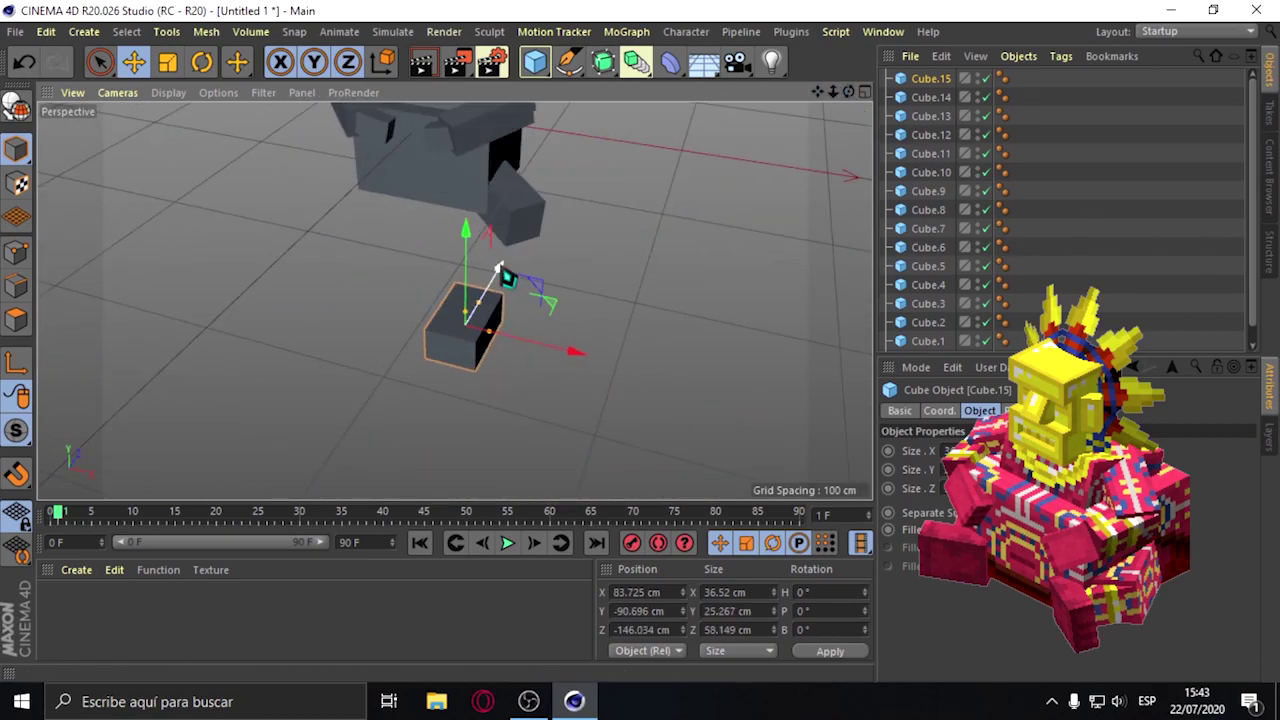
scroll(520, 265, up, 5)
key(r)
mouse_move(400, 320)
mouse_down()
mouse_move(430, 290)
mouse_move(371, 294)
mouse_up()
key(e)
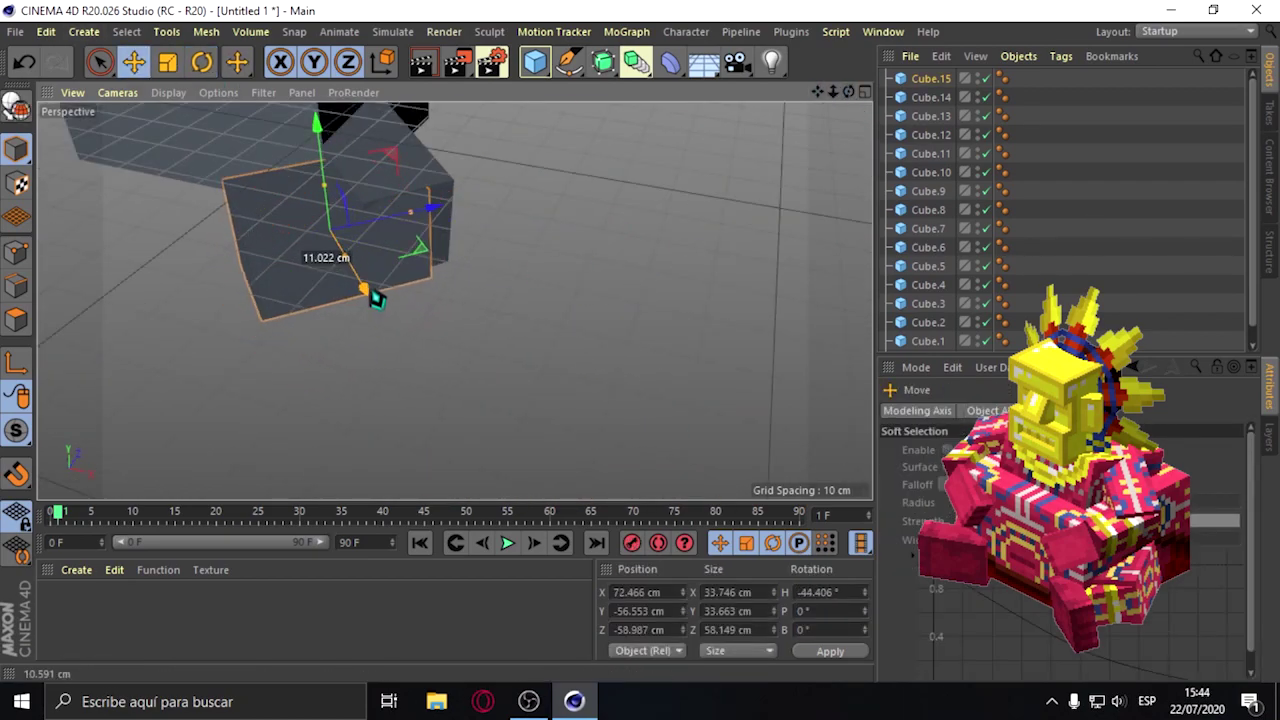
scroll(837, 114, down, 3)
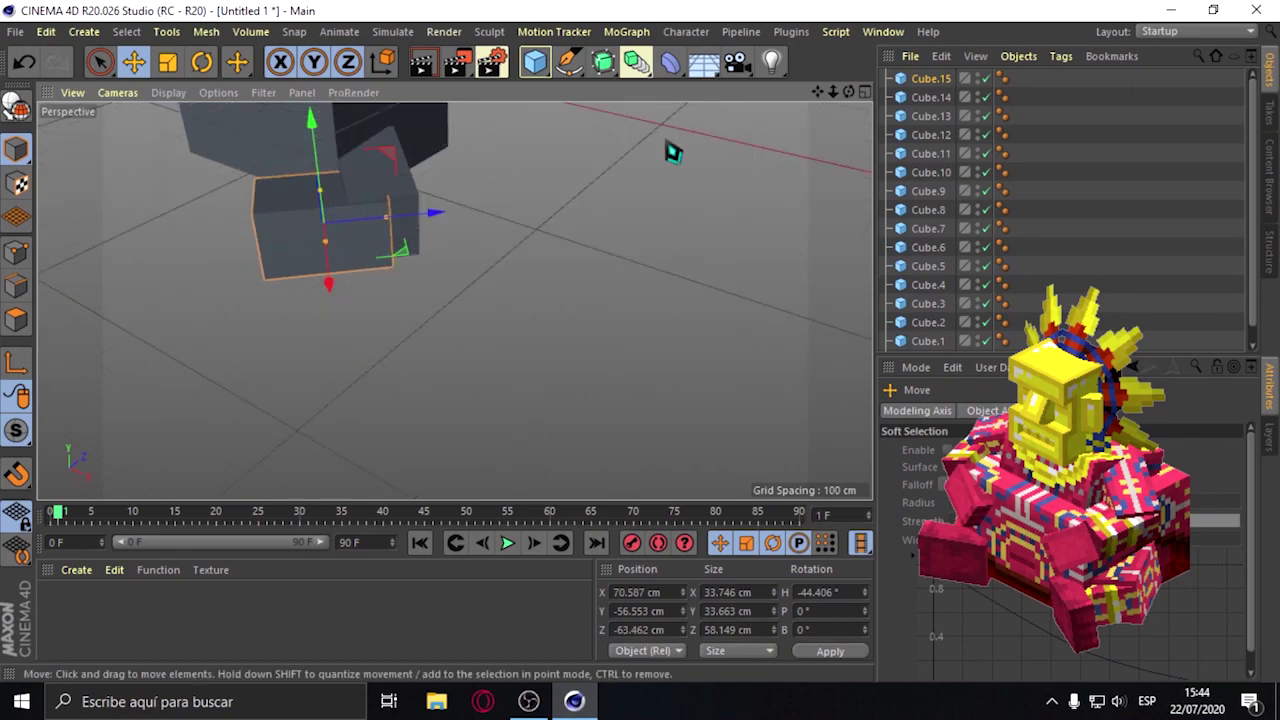
Add flat Cube.16 and lower it under the figure.
click(535, 61)
mouse_move(351, 320)
mouse_down()
mouse_move(692, 208)
mouse_move(449, 251)
mouse_move(603, 287)
mouse_move(418, 313)
mouse_move(400, 337)
mouse_move(454, 300)
mouse_up()
key(r)
click(360, 440)
alt+drag(400, 448, 237, 337)
key(e)
Duplicate the leg blocks and move the copies into place as legs.
key(r)
key(e)
mouse_move(486, 386)
alt+mouse_down()
mouse_move(392, 385)
mouse_move(357, 457)
alt+mouse_up()
key(r)
key(e)
mouse_move(491, 386)
alt+mouse_down()
mouse_move(471, 466)
mouse_move(480, 480)
mouse_move(451, 491)
alt+mouse_up()
key(r)
key(e)
scroll(523, 486, down, 3)
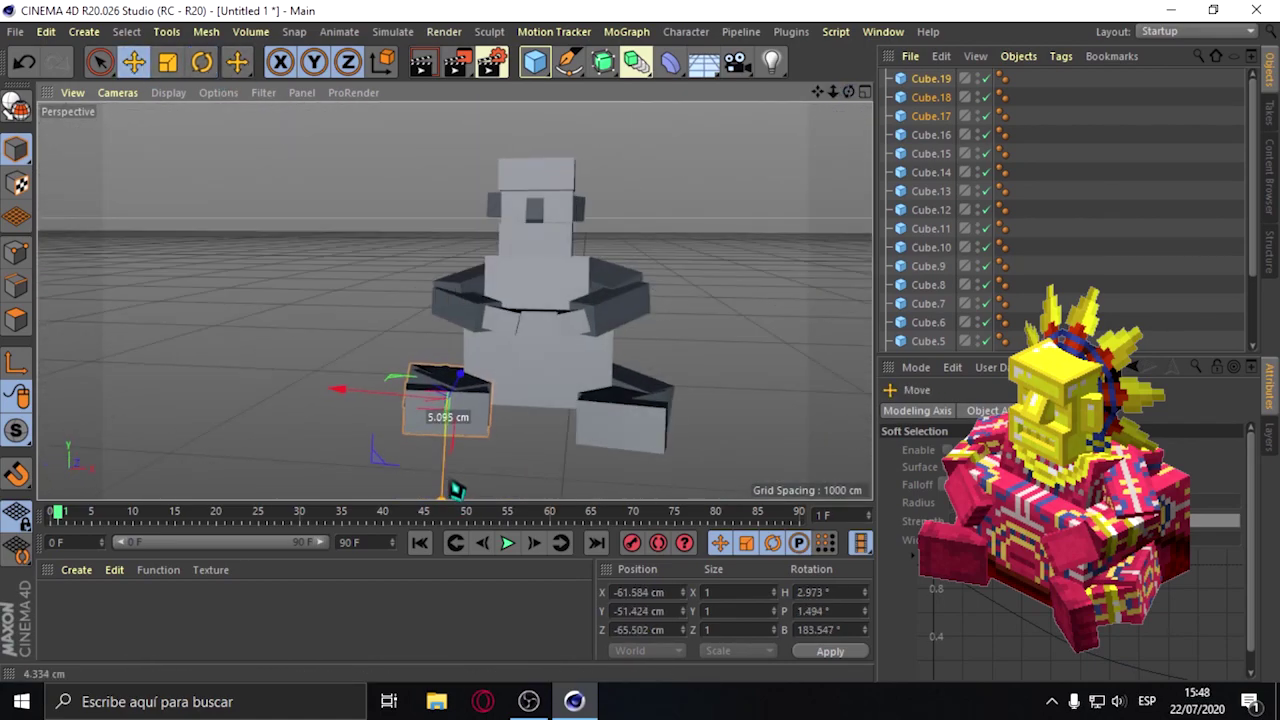
scroll(451, 491, up, 3)
Move foot block Cube.18 into place beside Cube.13.
click(490, 318)
click(375, 295)
alt+drag(375, 295, 300, 400)
key(r)
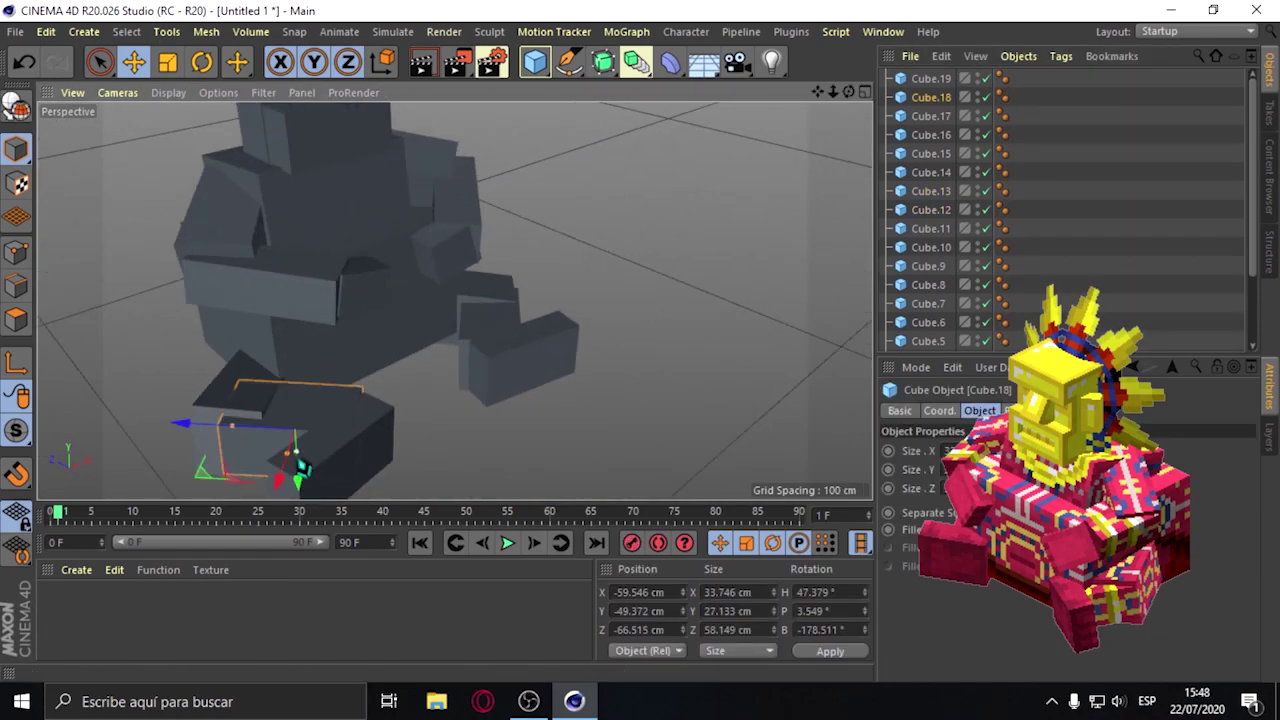
alt+drag(101, 112, 451, 294)
scroll(574, 311, up, 3)
Check head block Cube.1, then deselect and view the finished seated figure.
click(660, 170)
key(e)
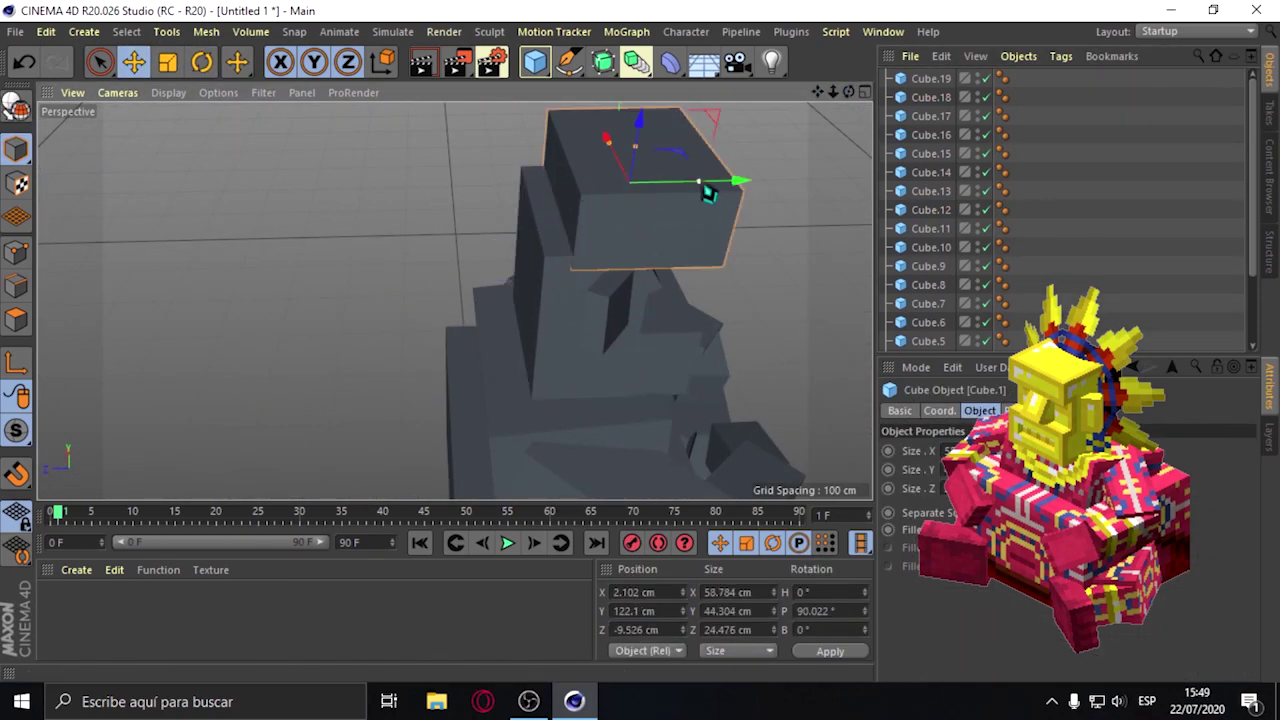
scroll(454, 300, up, 3)
scroll(454, 300, down, 5)
click(826, 163)
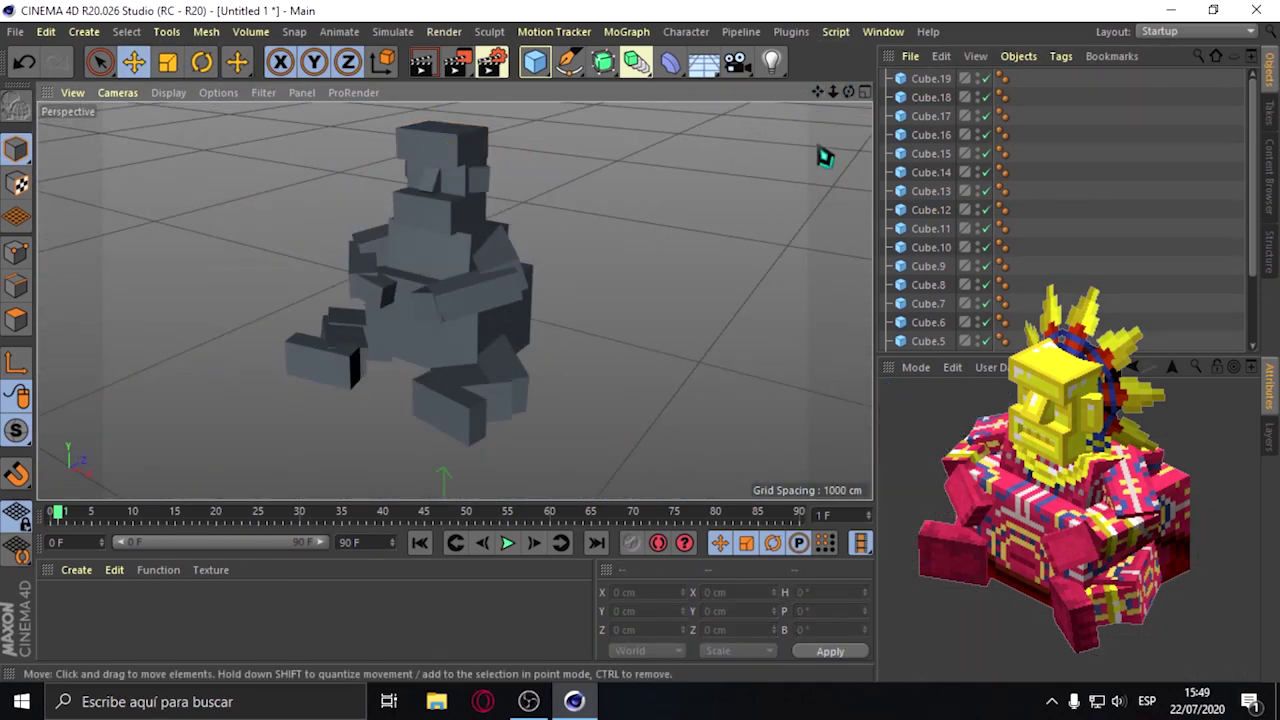
alt+drag(454, 300, 480, 290)
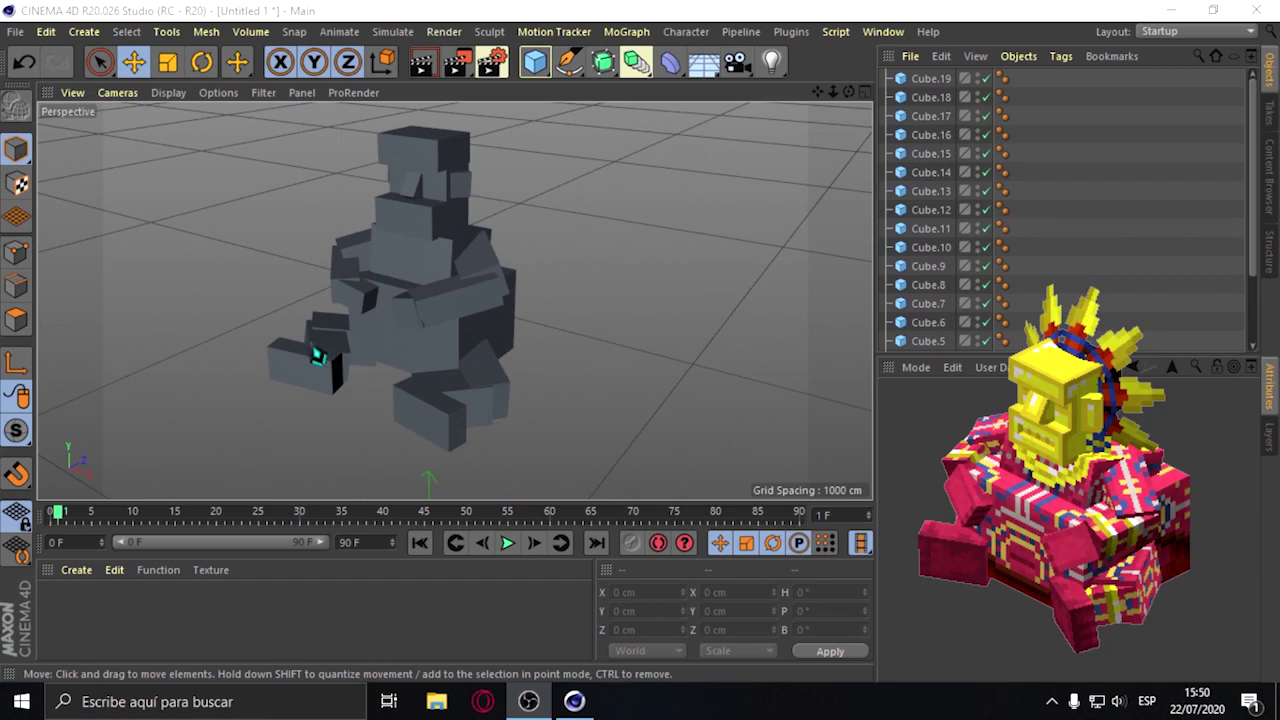
Select all twenty cubes, Cube through Cube.19, in the Object Manager with Ctrl+A.
scroll(963, 340, down, 3)
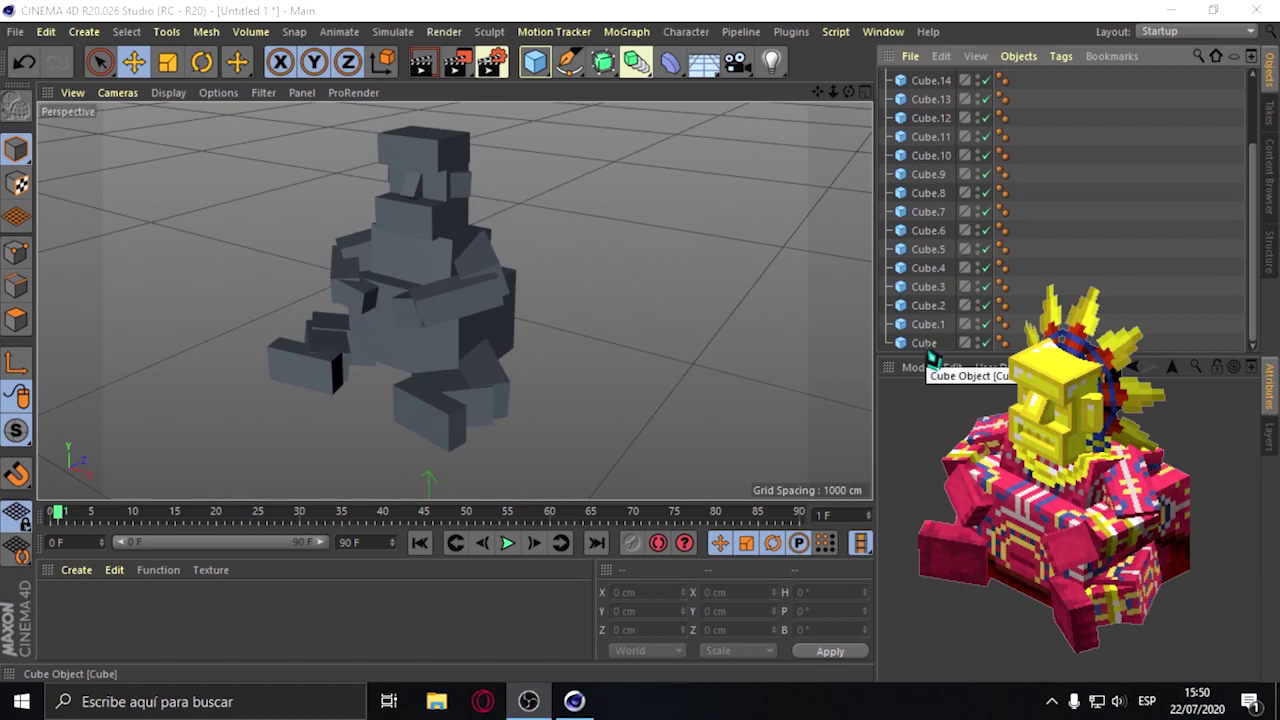
key(ctrl+a)
scroll(933, 350, up, 3)
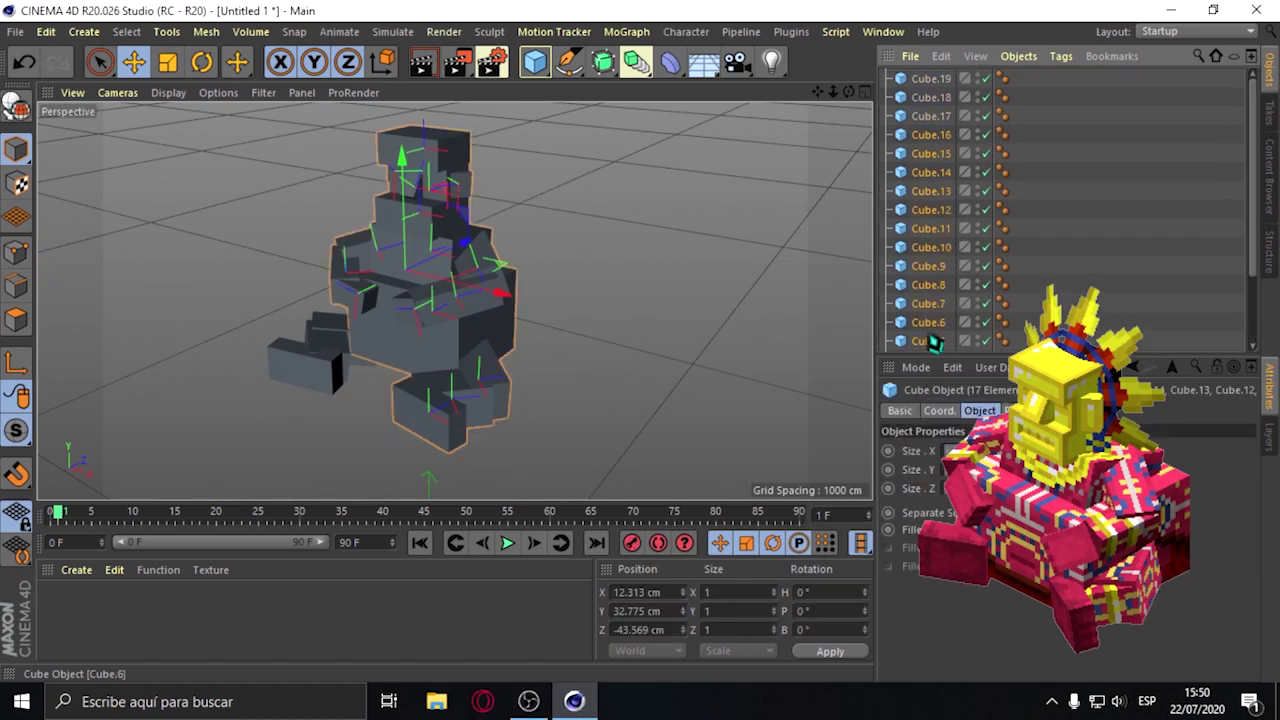
drag(931, 88, 943, 140)
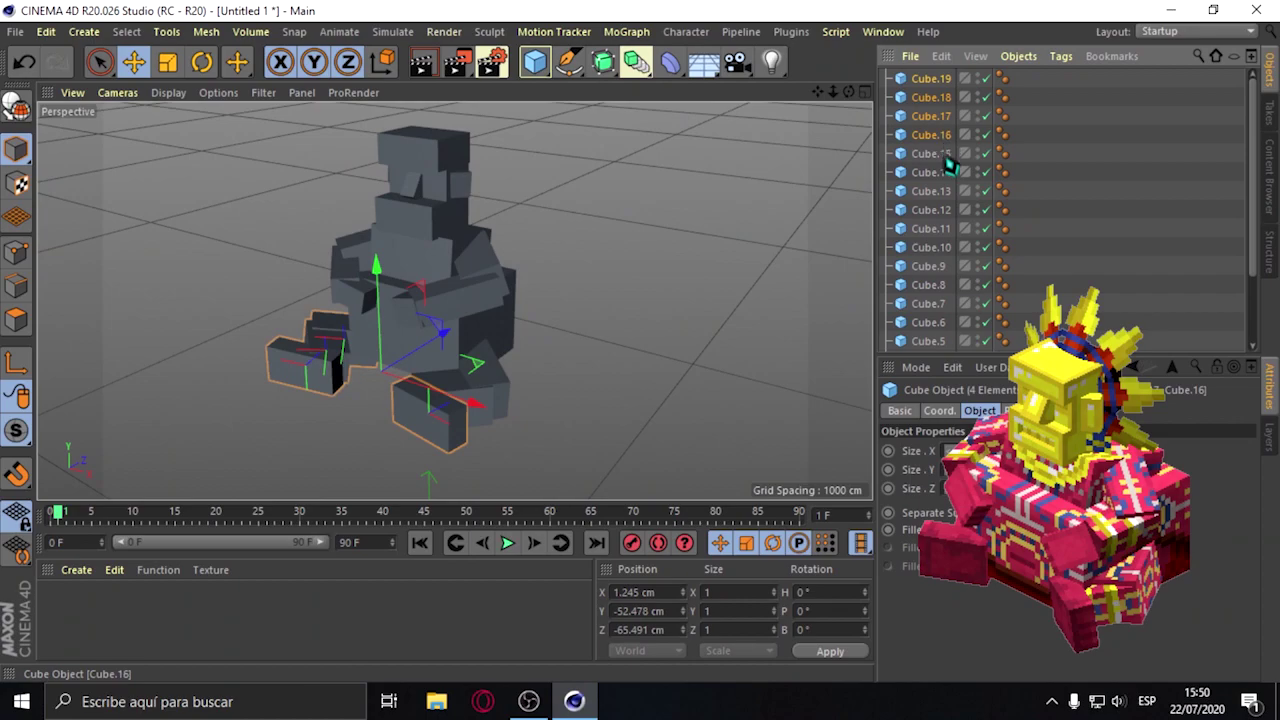
scroll(941, 240, down, 3)
click(923, 345)
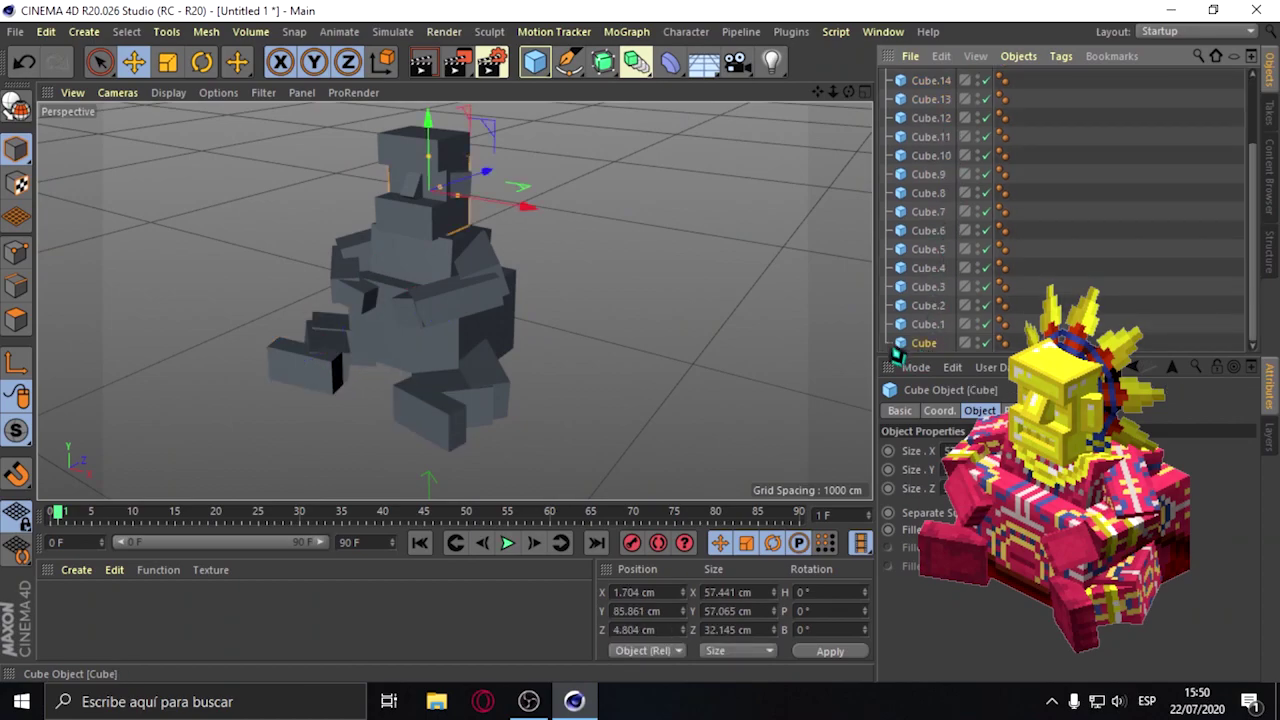
scroll(928, 305, up, 3)
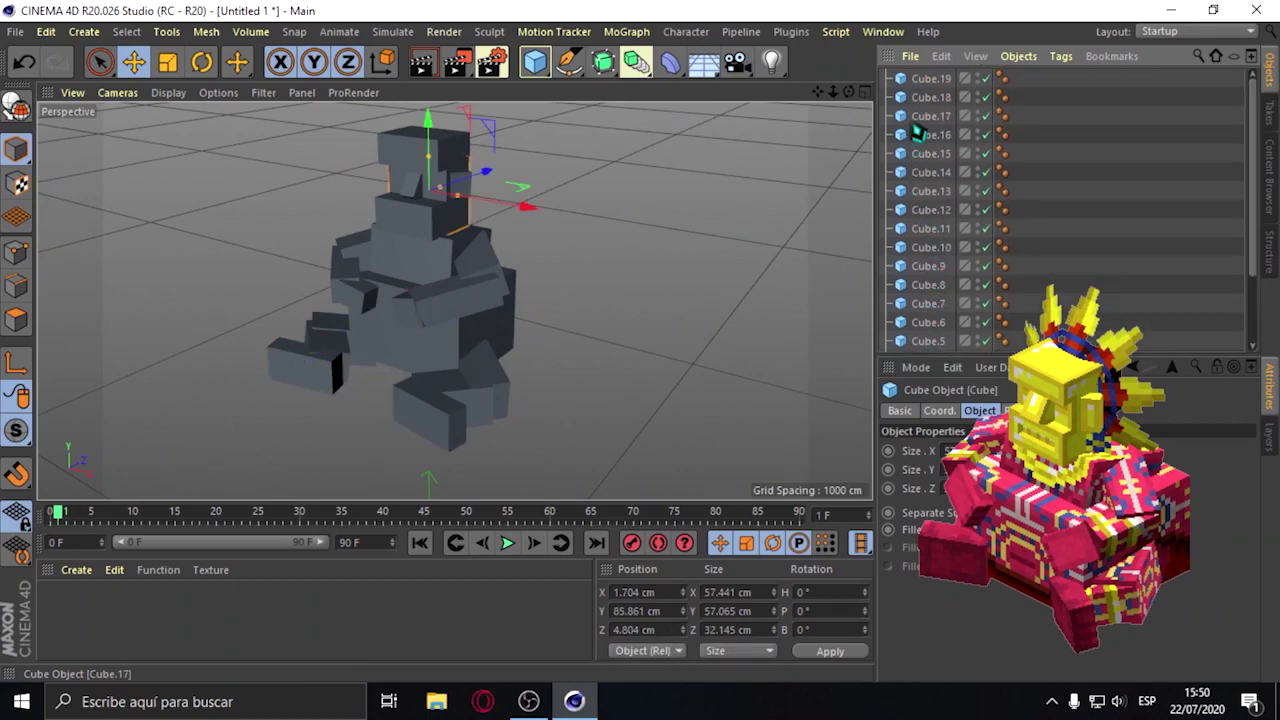
scroll(915, 133, down, 3)
scroll(931, 330, up, 3)
key(ctrl+a)
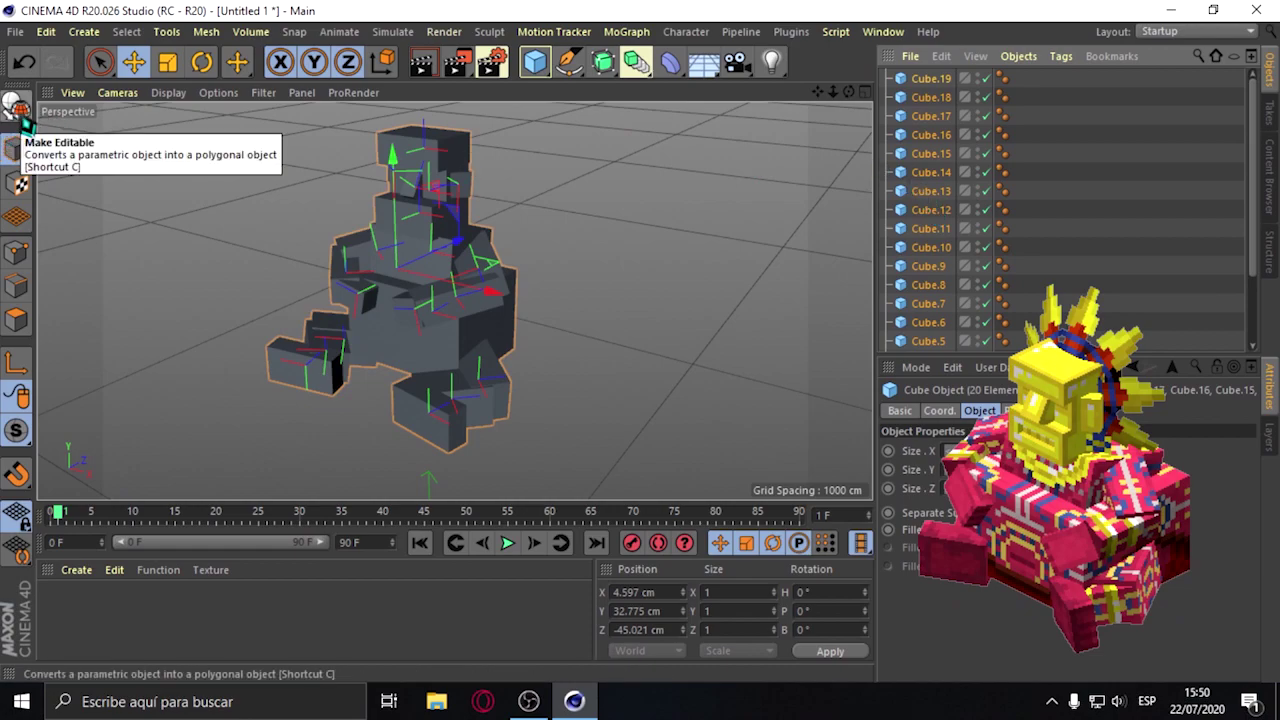
Make the selected cubes editable and group them under an expanded Null.
click(16, 104)
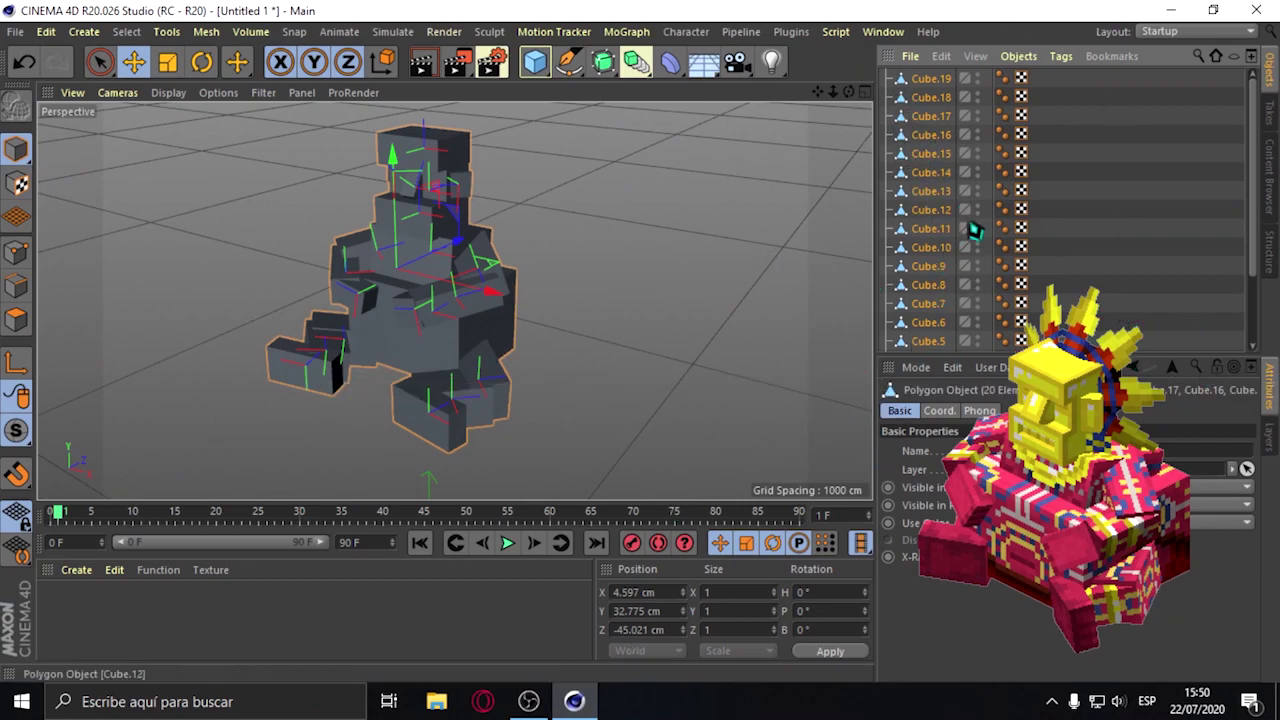
right_click(940, 207)
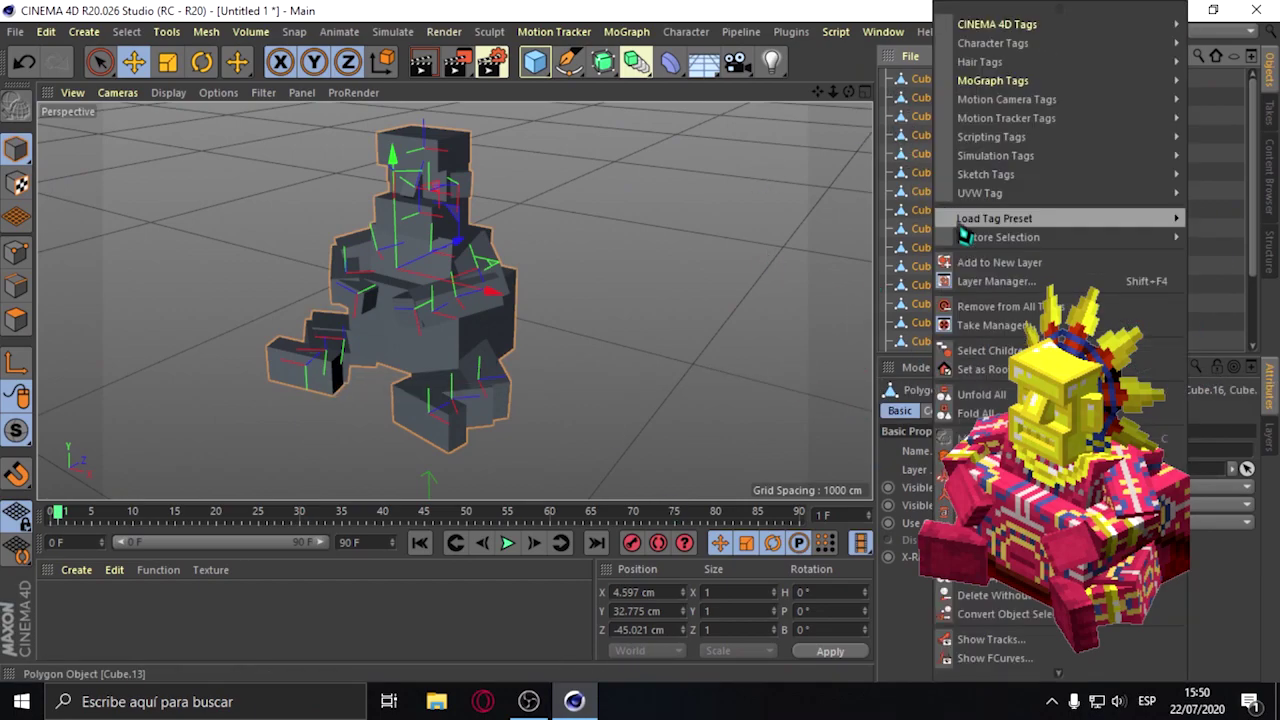
click(996, 616)
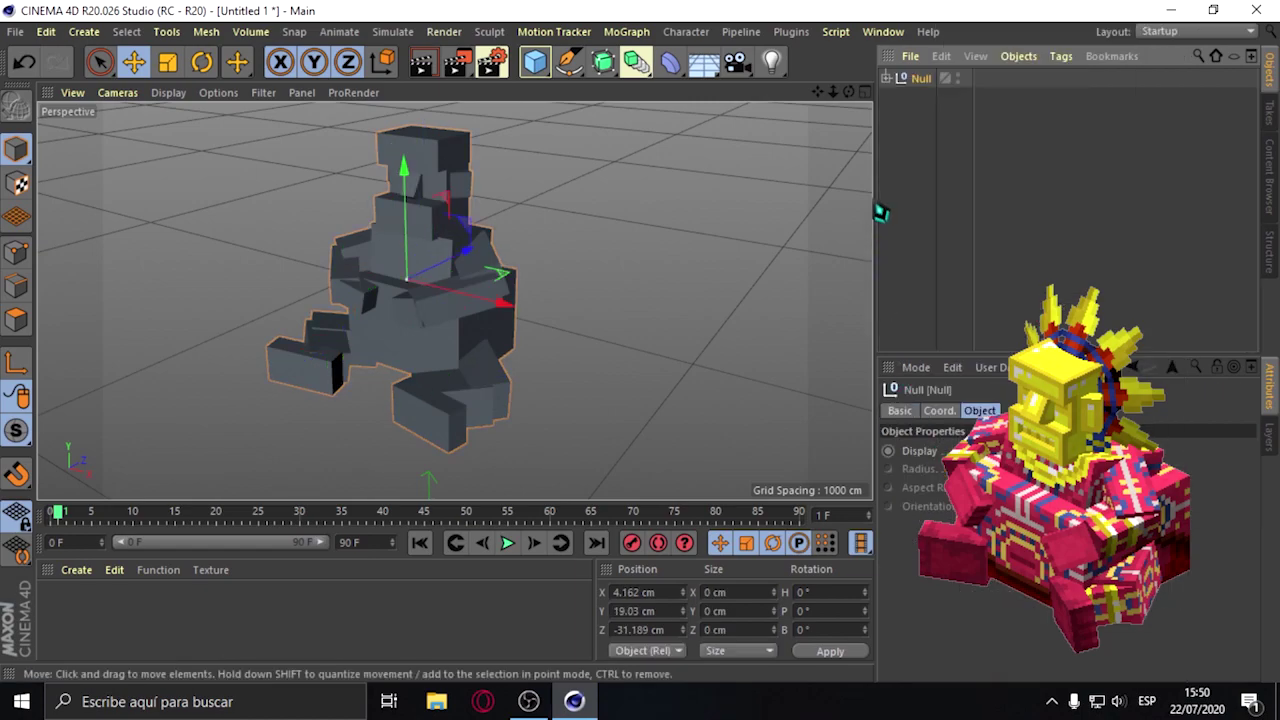
click(887, 78)
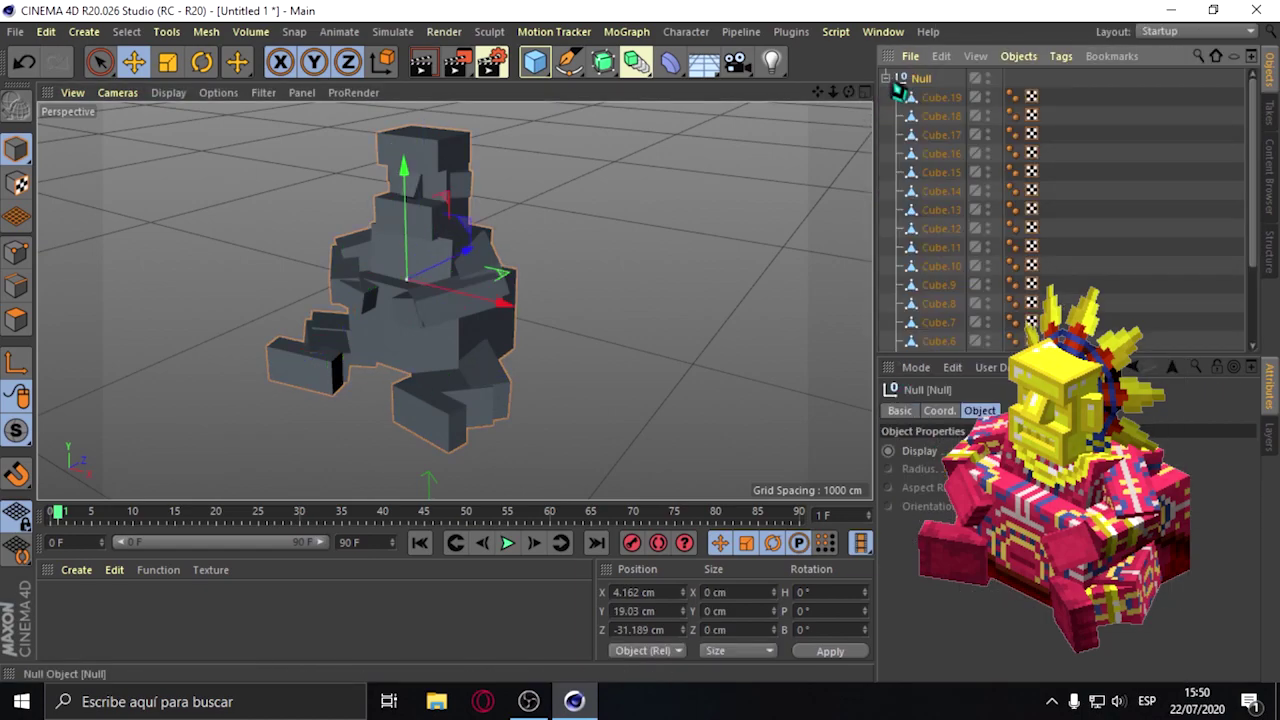
Switch to Polygon mode, select foot piece Cube.19, and minimise Cinema 4D.
click(16, 320)
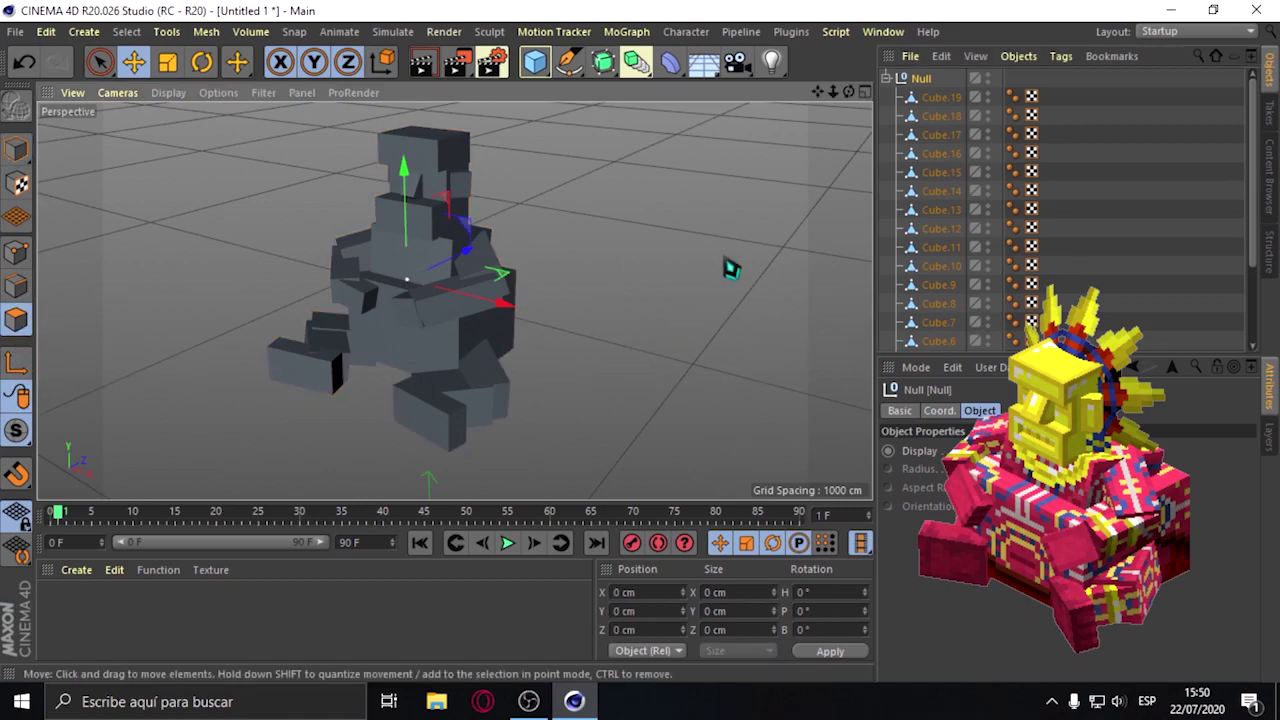
click(940, 99)
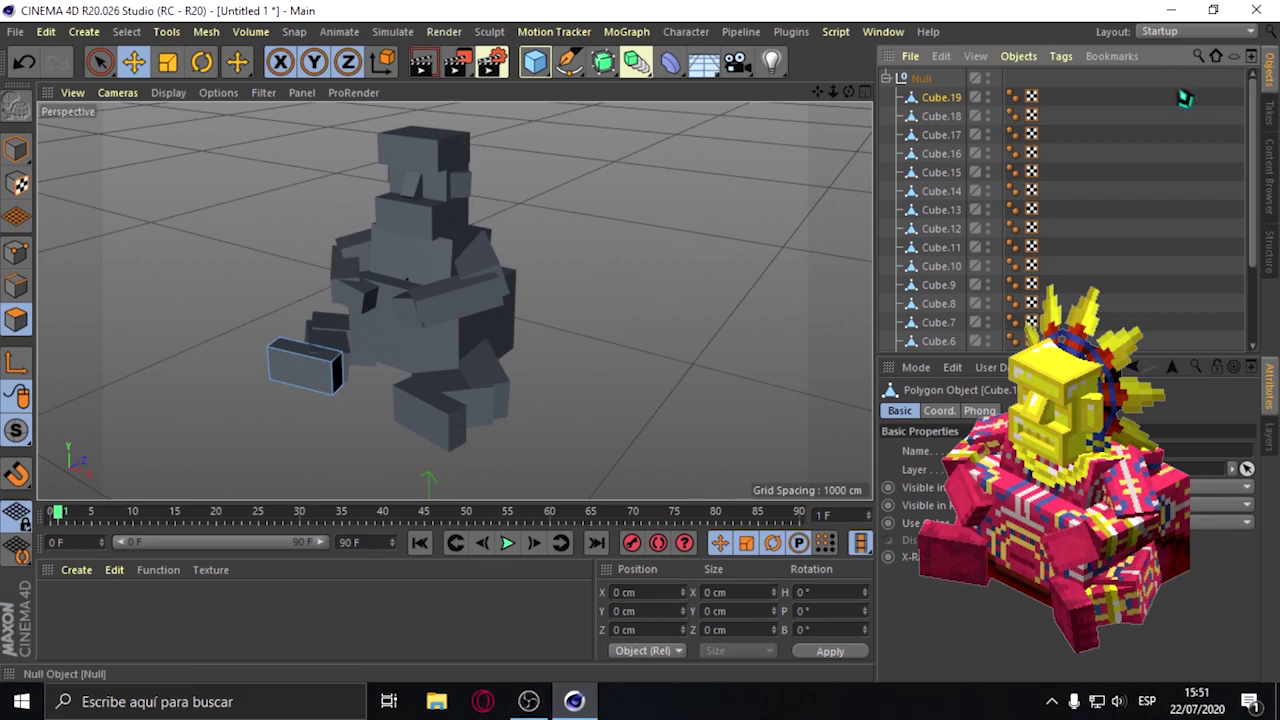
click(1176, 10)
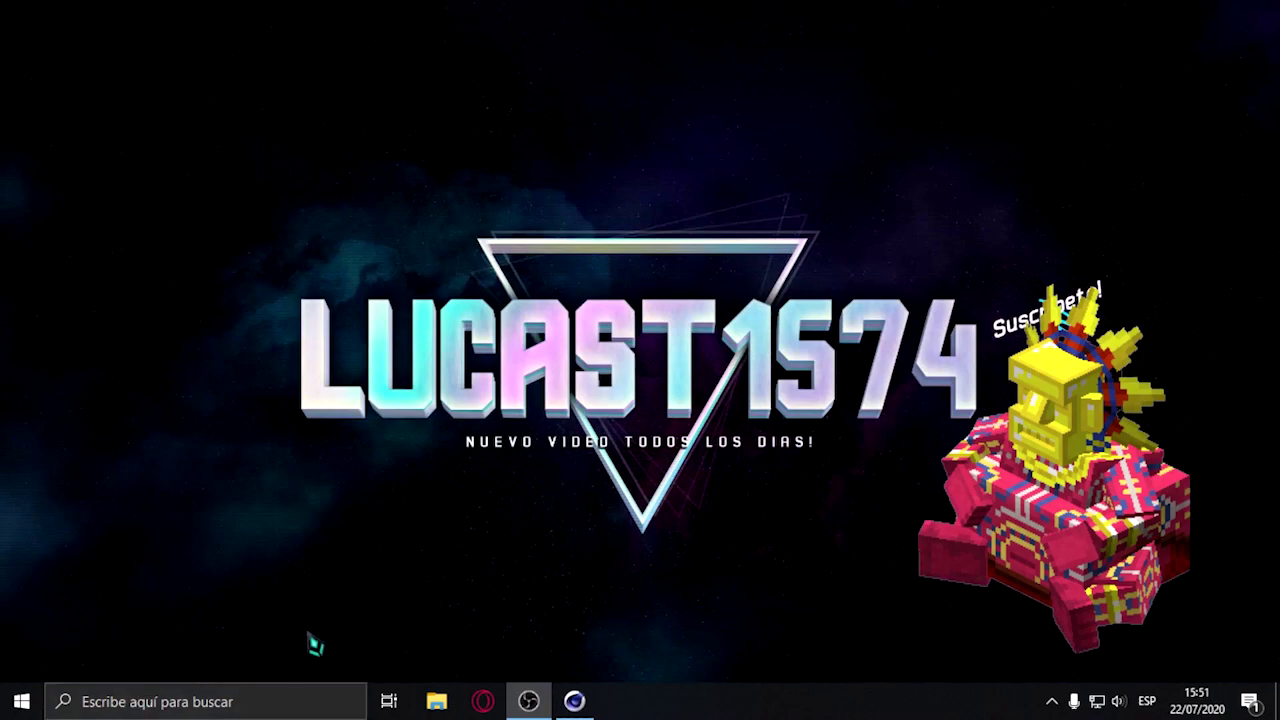
Open the %appdata% Roaming folder from Start in a maximised File Explorer.
key(super)
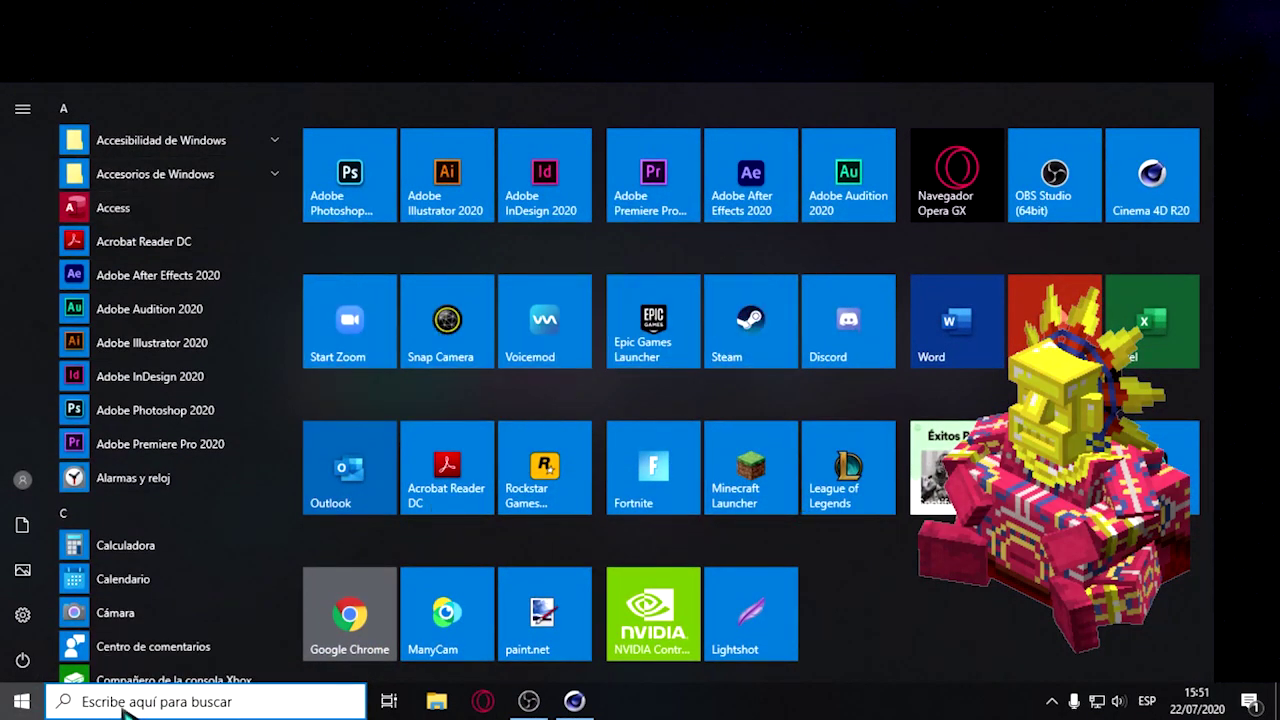
text(%appd)
key(BackSpace)
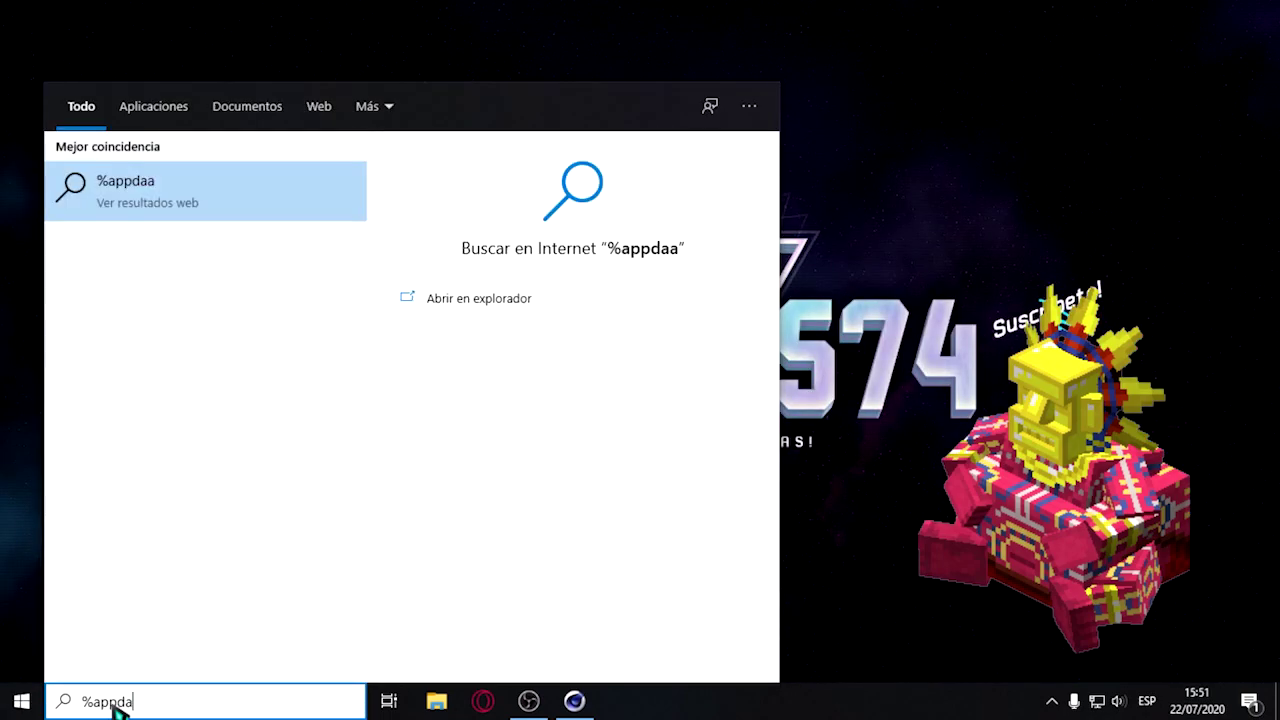
text(%)
key(Return)
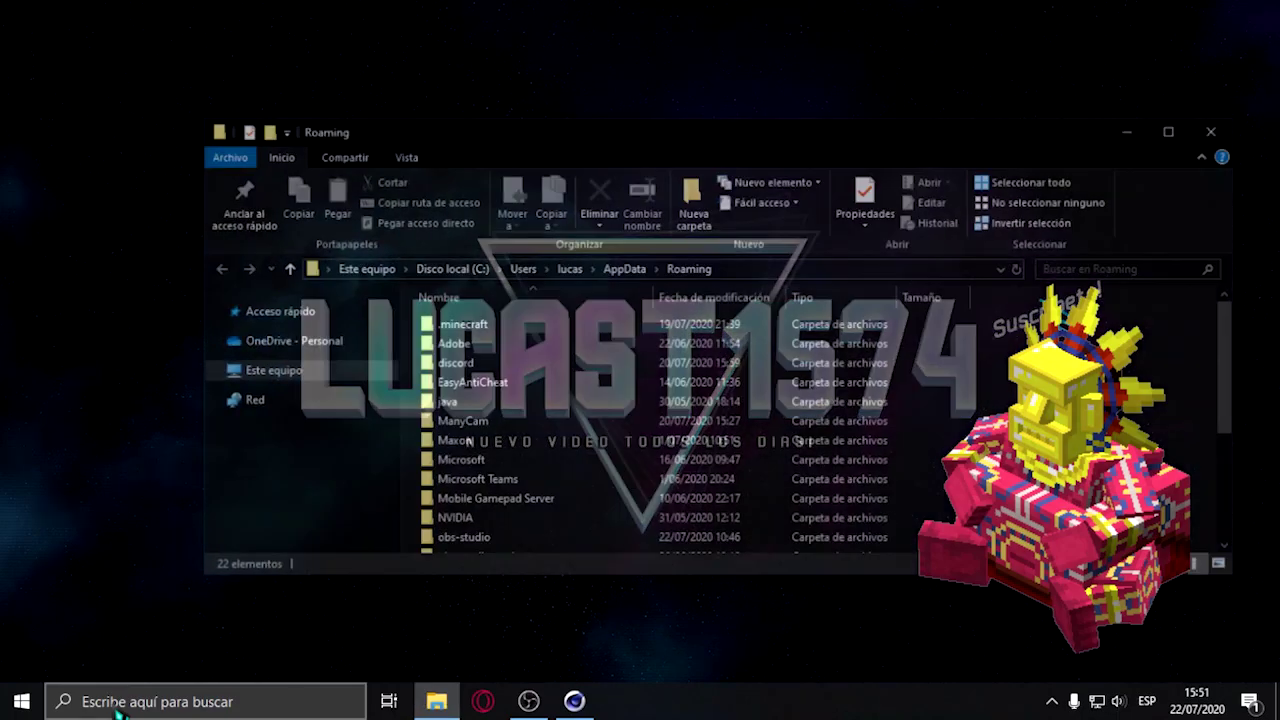
click(1176, 128)
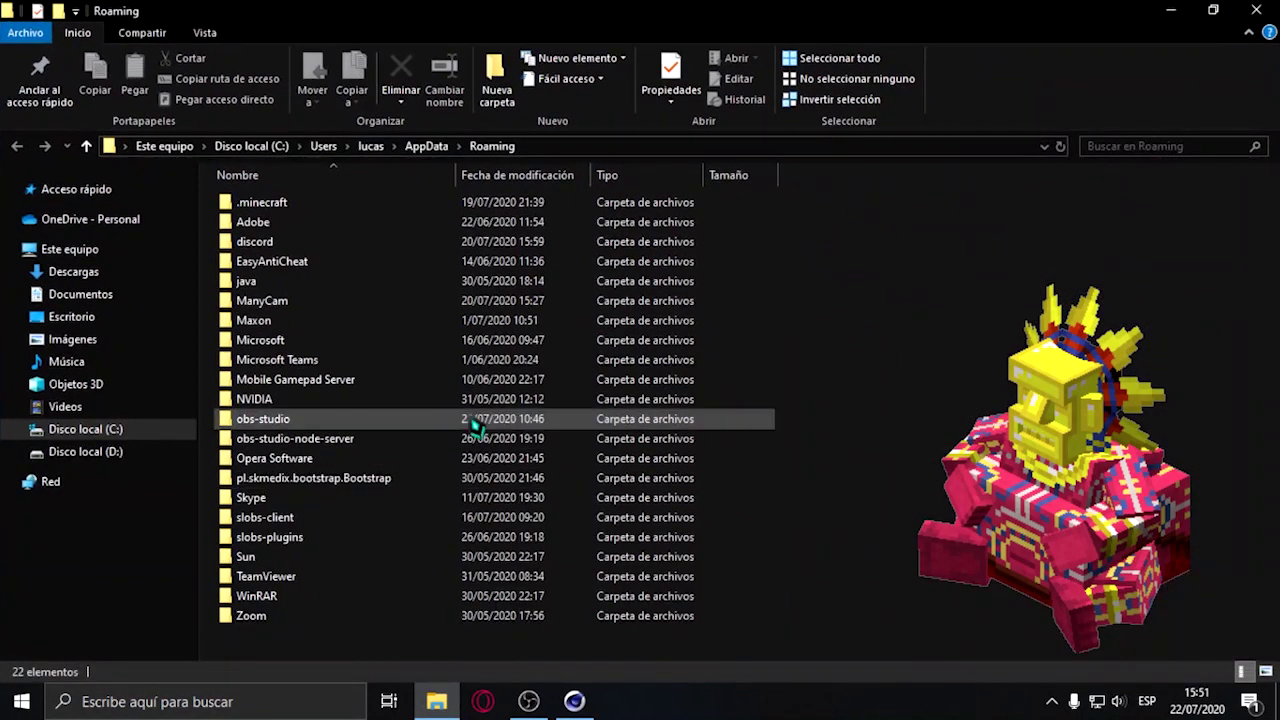
Open mowziesmobs-1.5.6 from .minecraft > mods with WinRAR (Abrir con WinRAR).
double_click(380, 210)
scroll(385, 400, down, 5)
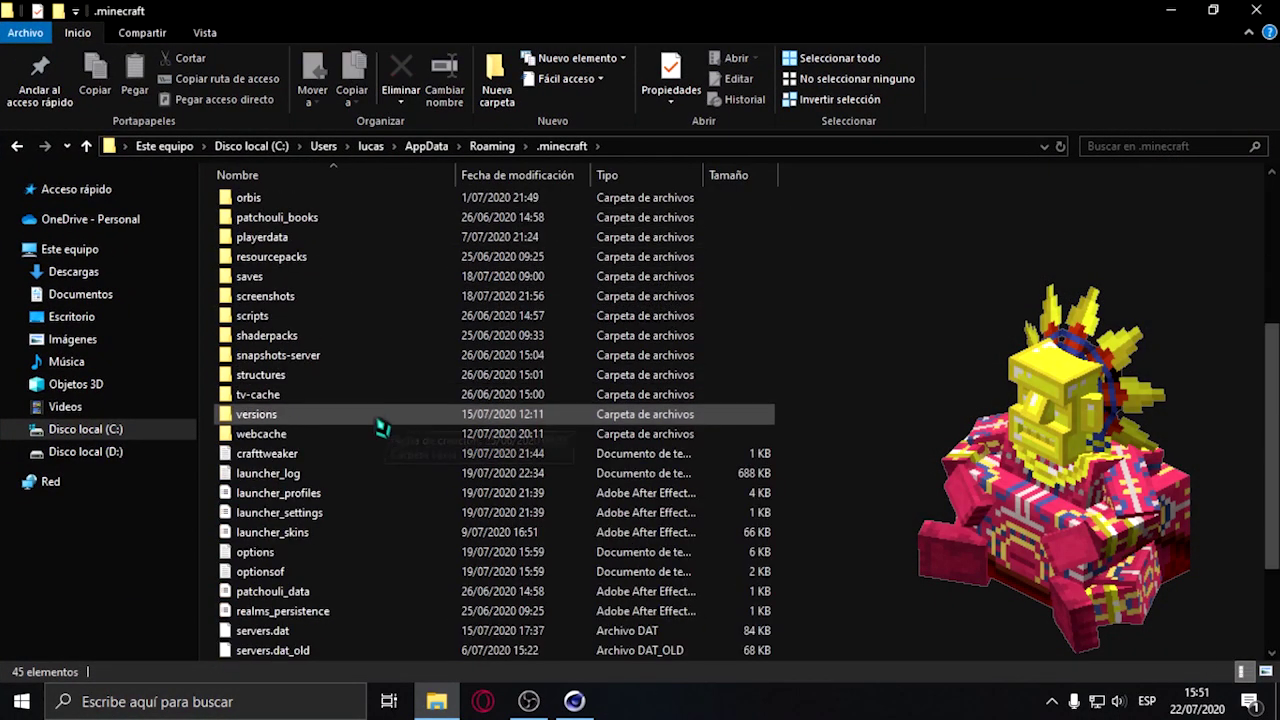
scroll(355, 425, up, 1)
double_click(255, 237)
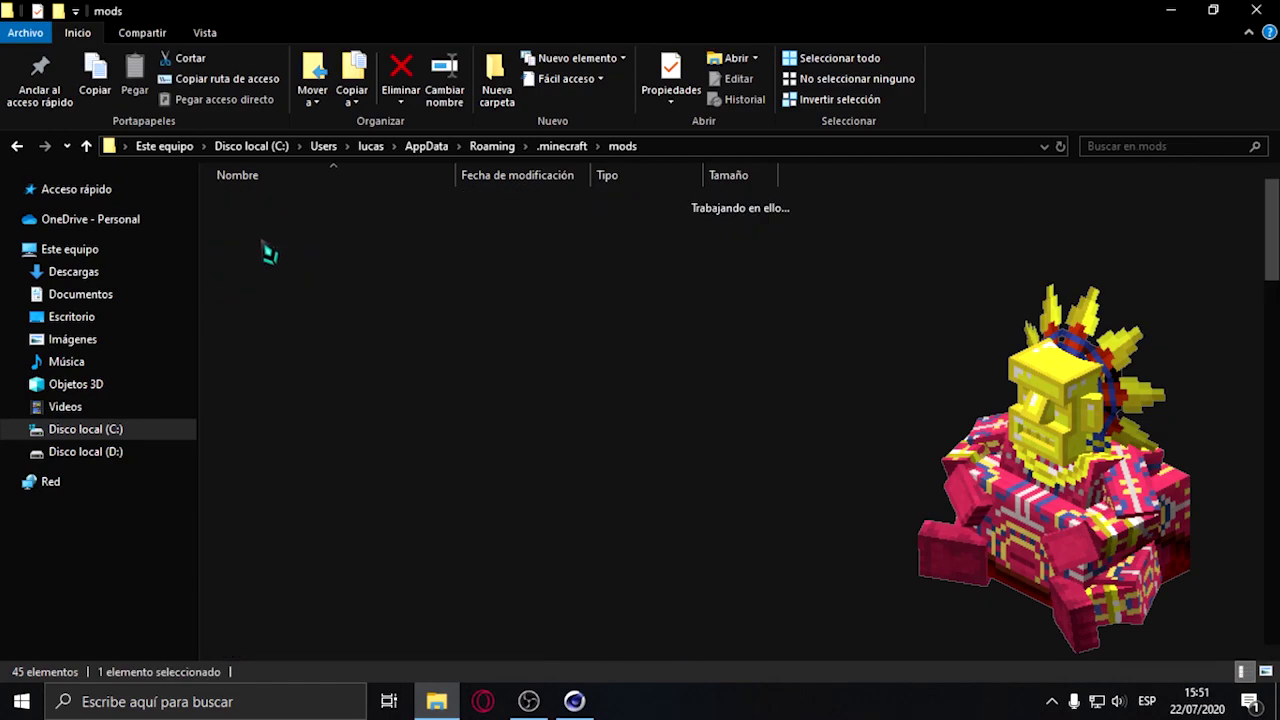
scroll(326, 414, down, 5)
scroll(326, 414, down, 12)
scroll(329, 466, down, 3)
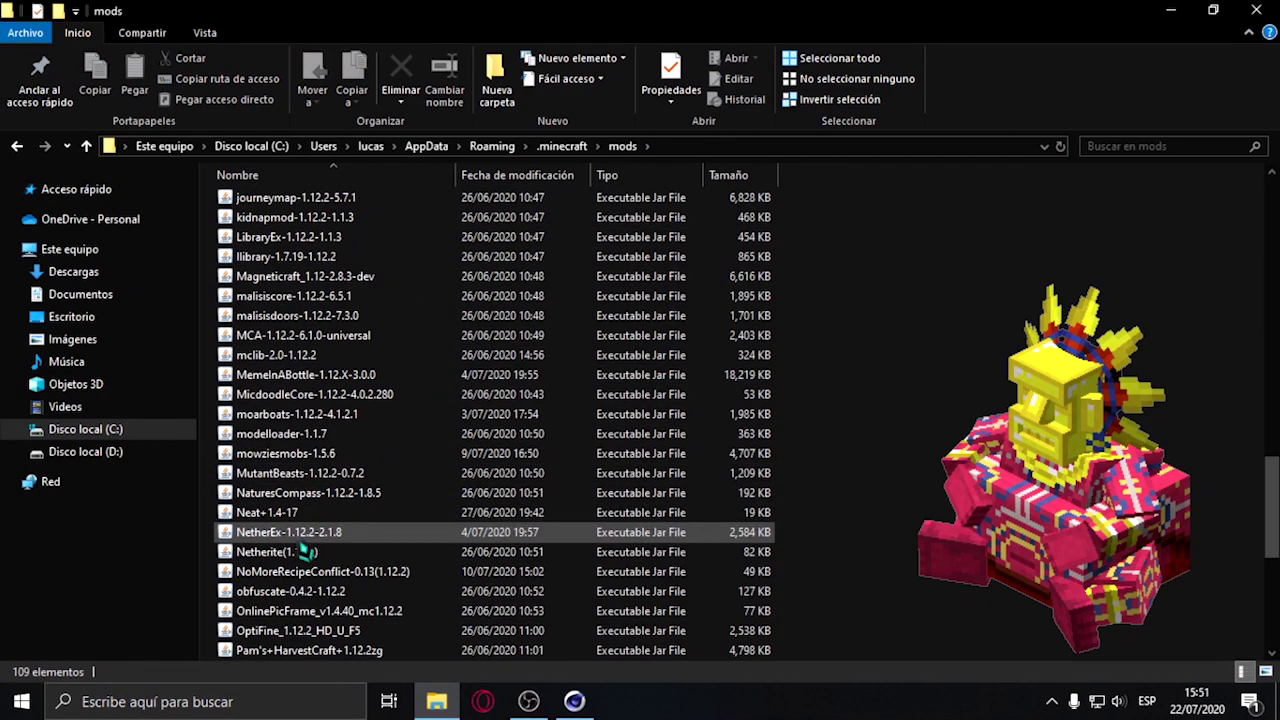
click(302, 455)
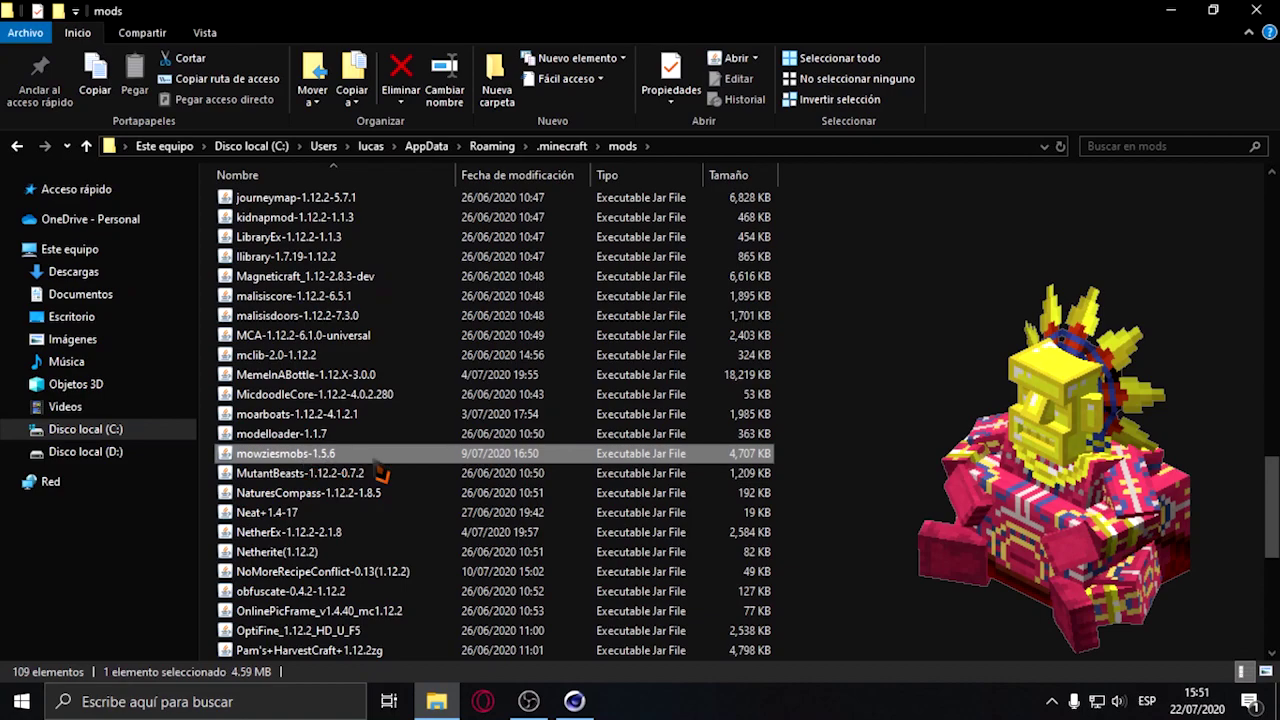
right_click(380, 470)
click(400, 186)
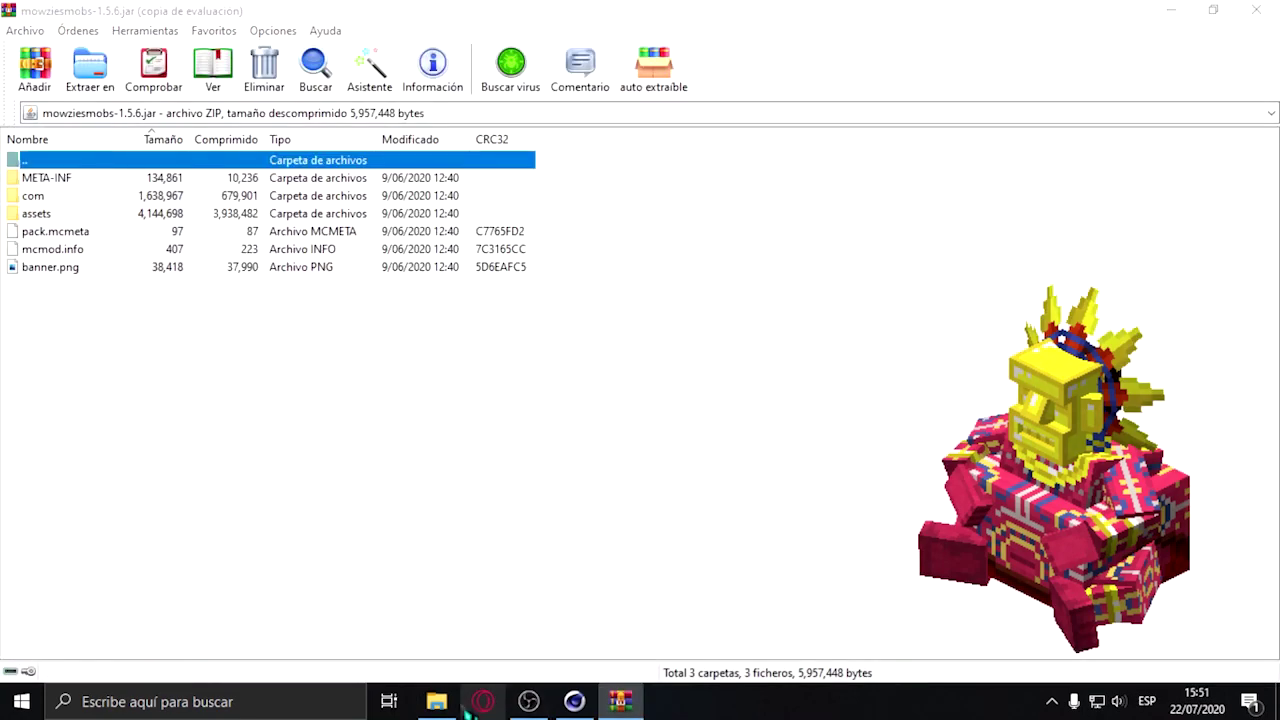
Dismiss the WinRAR expiry window and open assets > mowziesmobs > textures > entity.
click(436, 701)
mouse_move(621, 701)
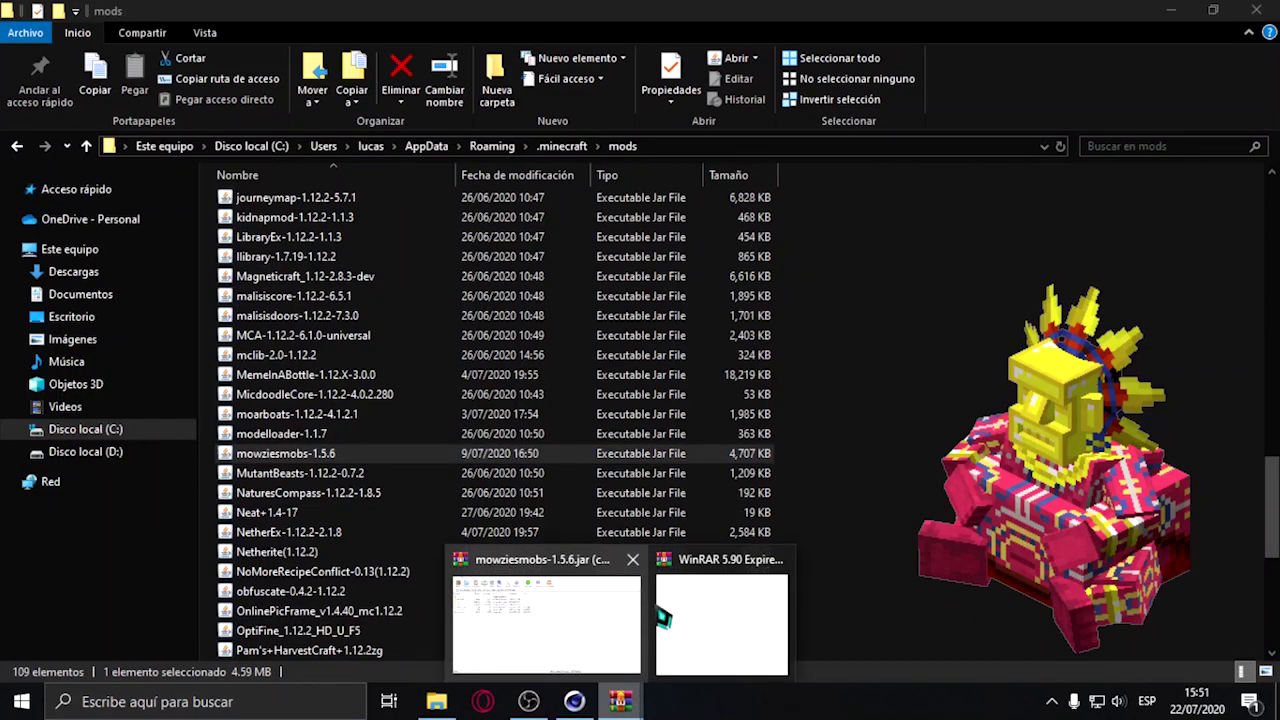
click(816, 560)
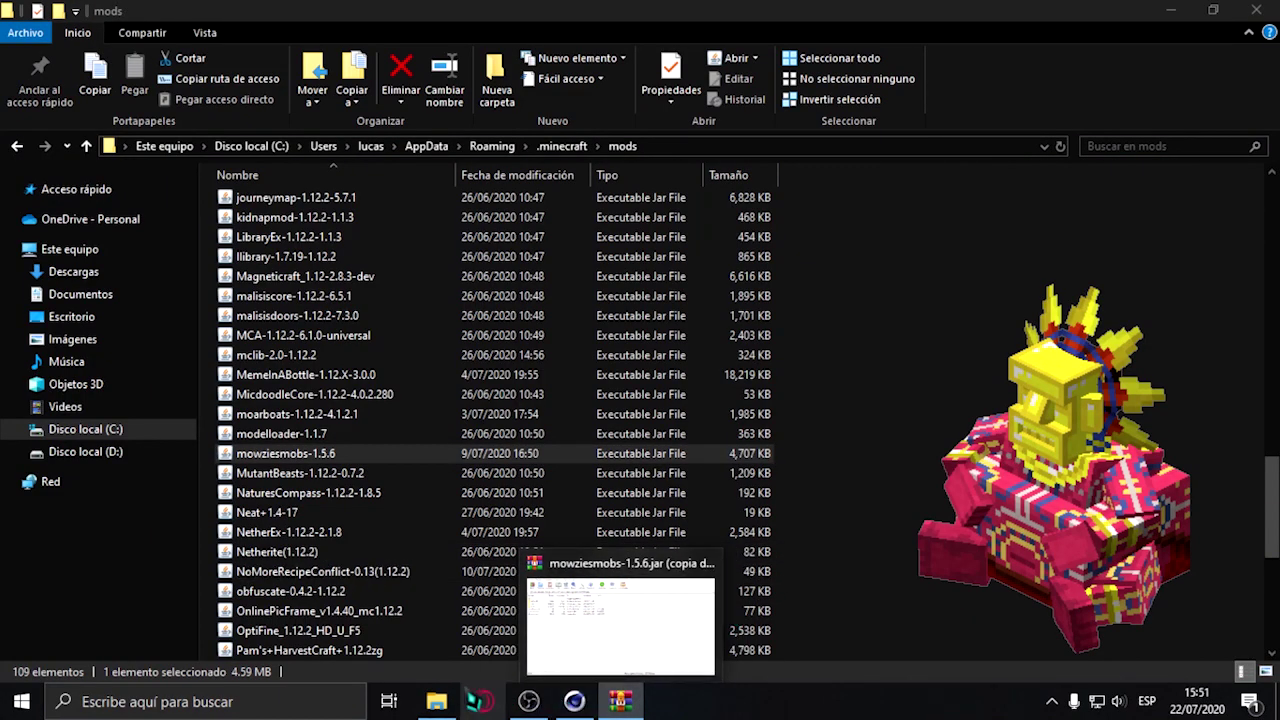
click(625, 701)
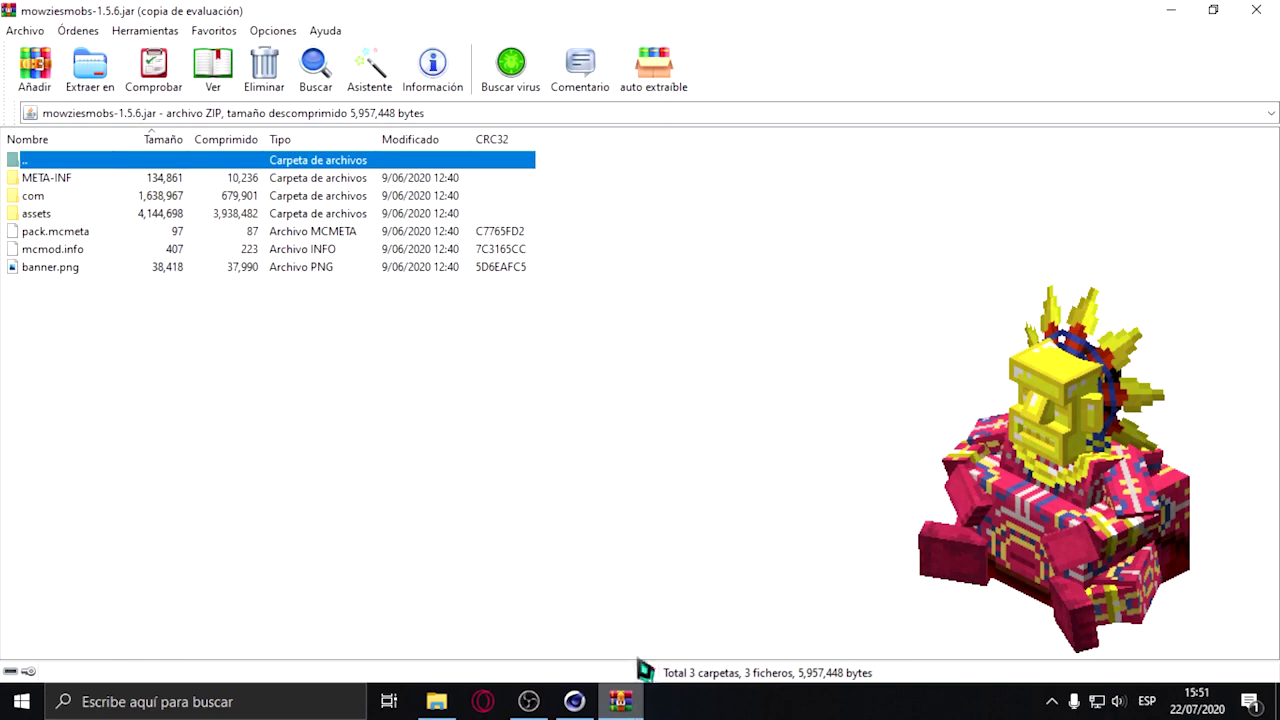
double_click(77, 229)
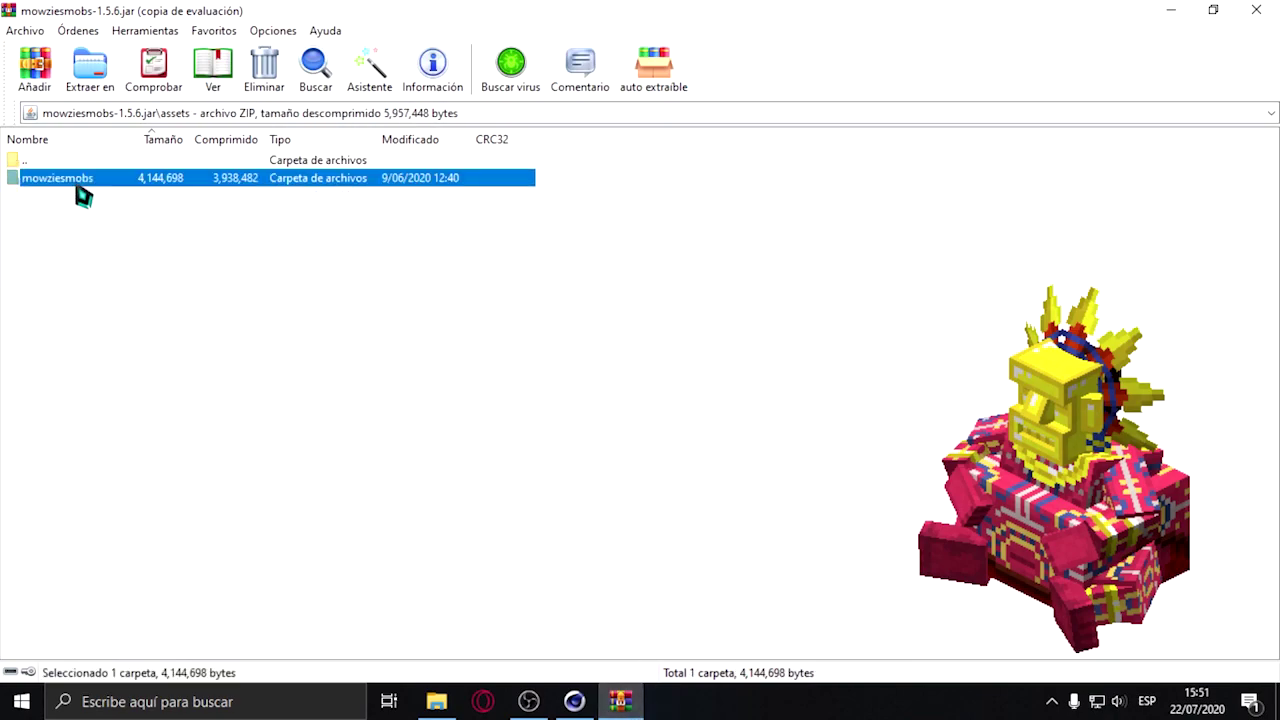
double_click(75, 180)
double_click(40, 286)
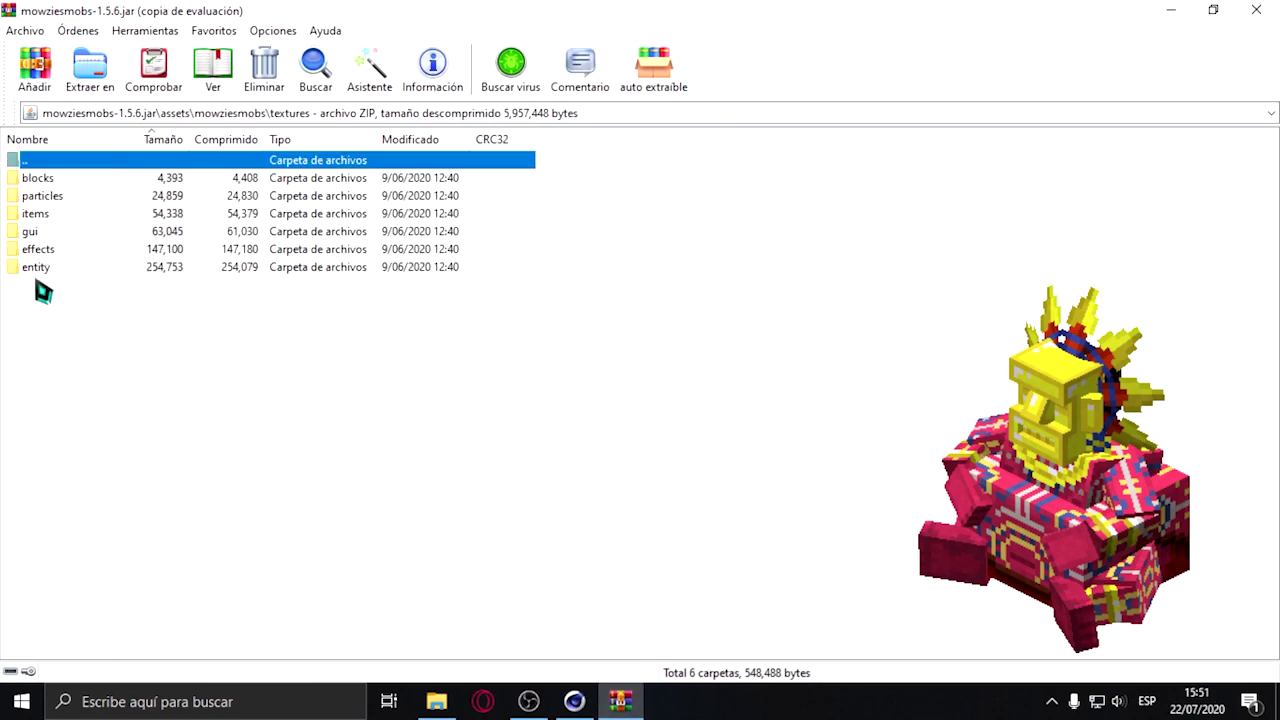
double_click(35, 267)
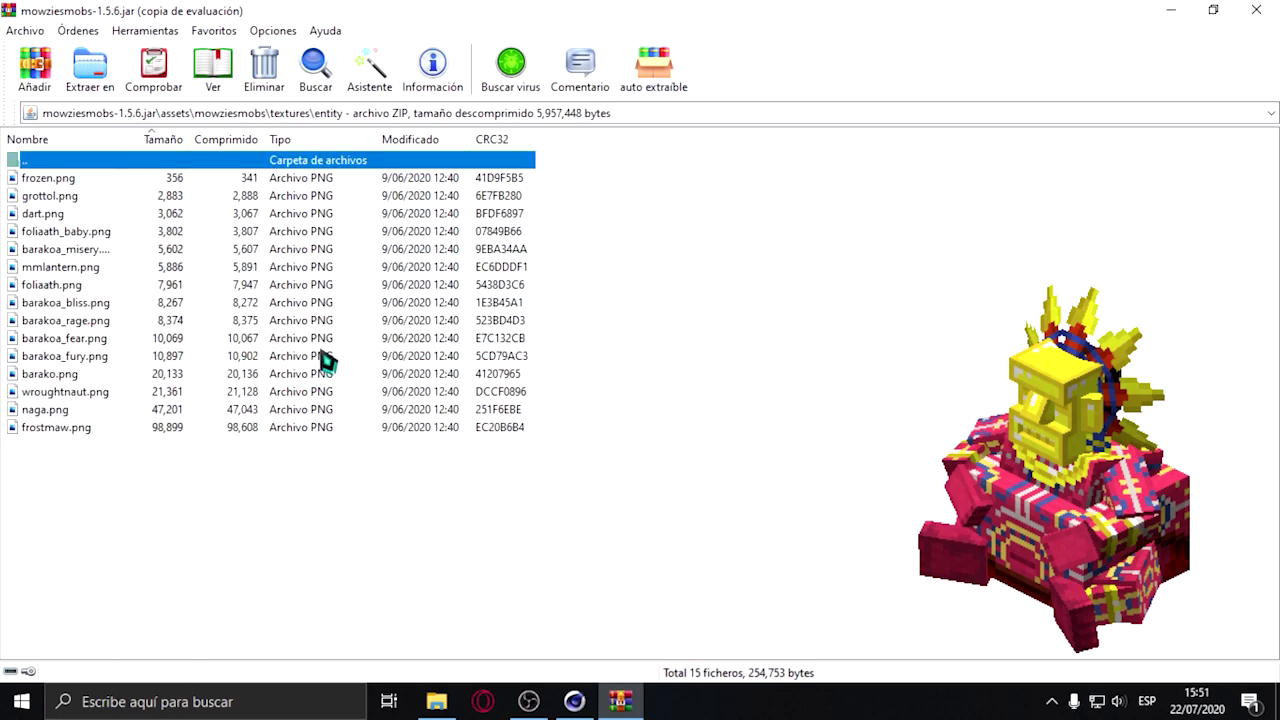
Browse the entity textures from barakoa_misery.png and barakoa_fury.png to frostmaw.png.
click(55, 267)
key(Up)
click(110, 357)
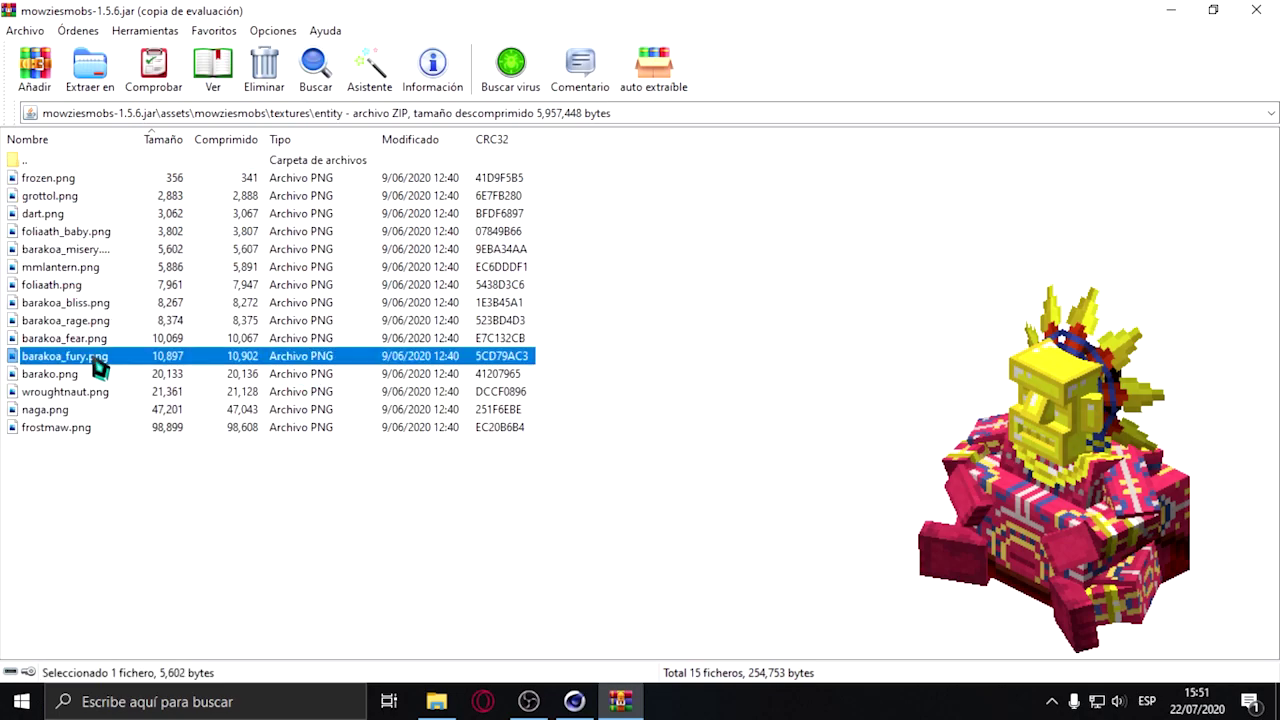
click(90, 340)
click(86, 427)
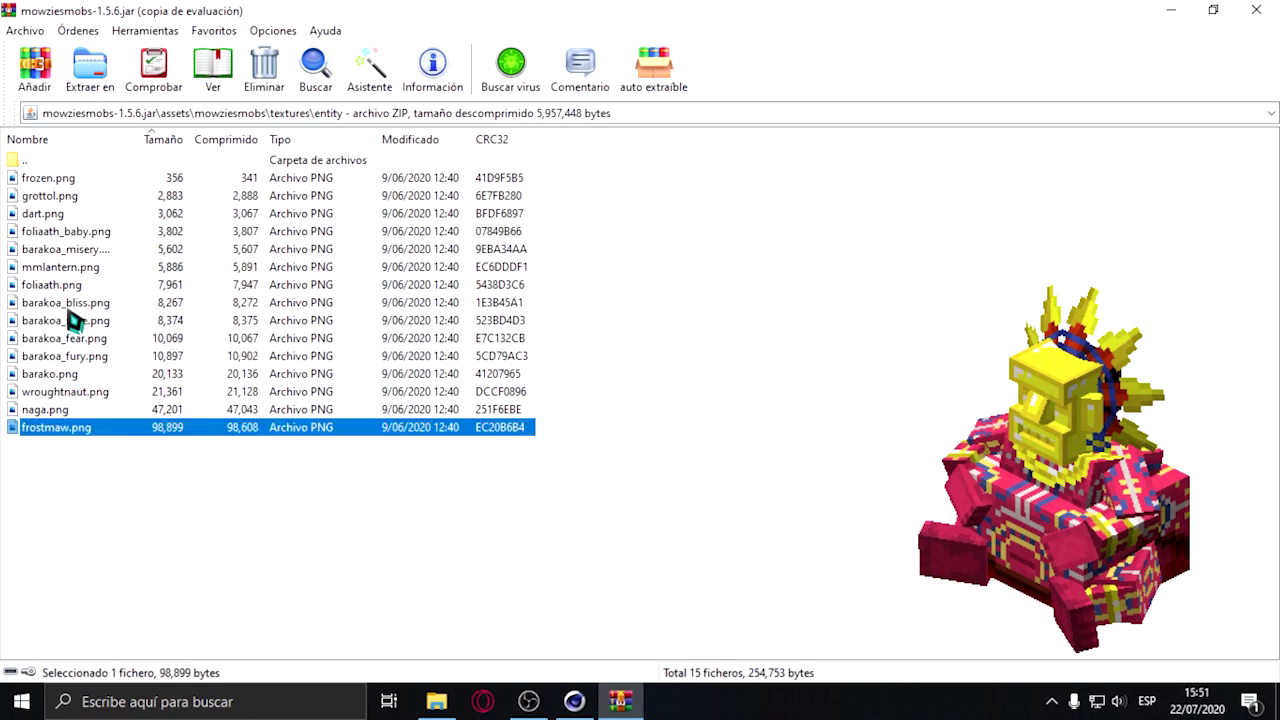
Preview the barakoa_misery texture in Photos, zoomed in to maximum, then close it.
click(75, 233)
click(27, 162)
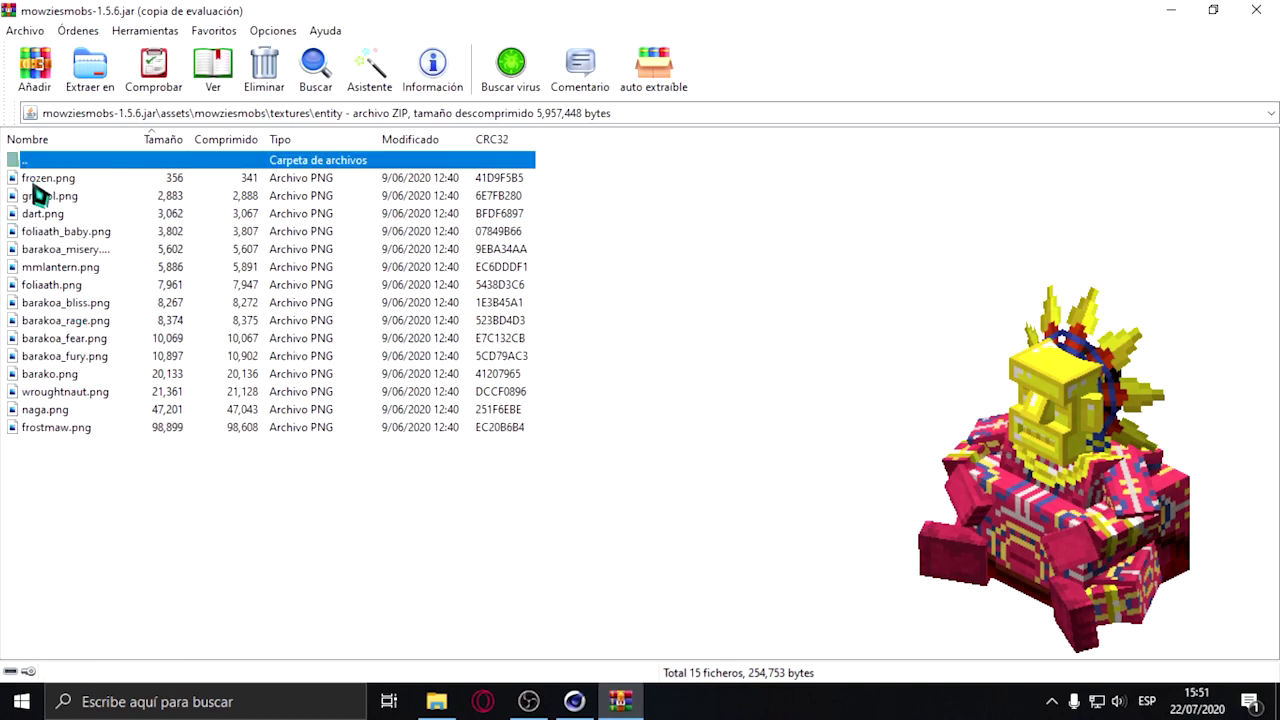
click(26, 178)
click(42, 198)
key(Down)
key(Down)
key(Down)
key(Return)
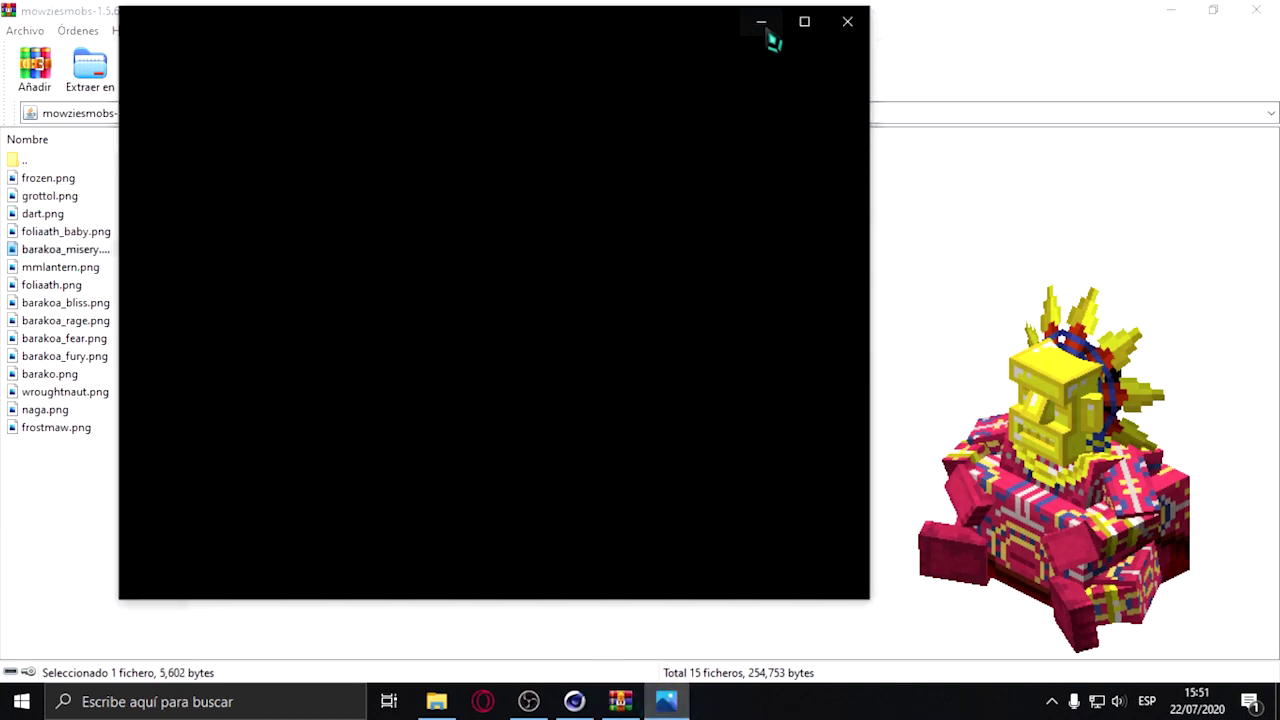
click(762, 24)
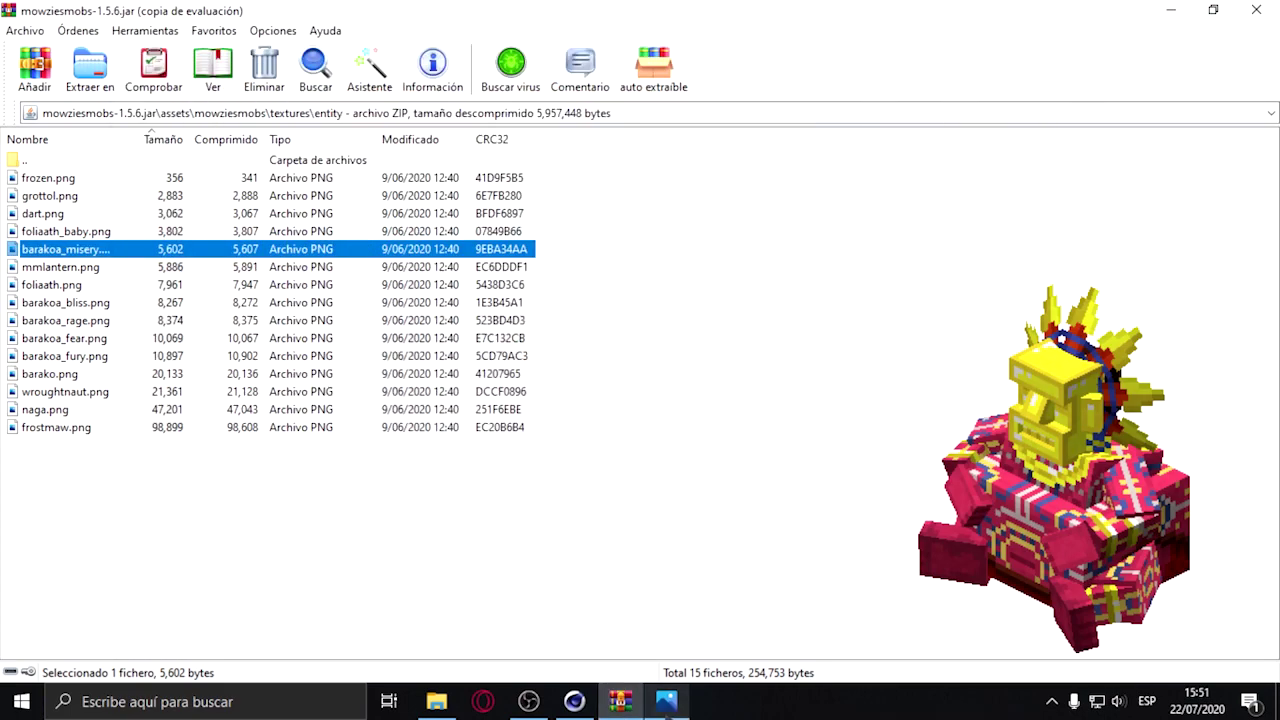
click(666, 701)
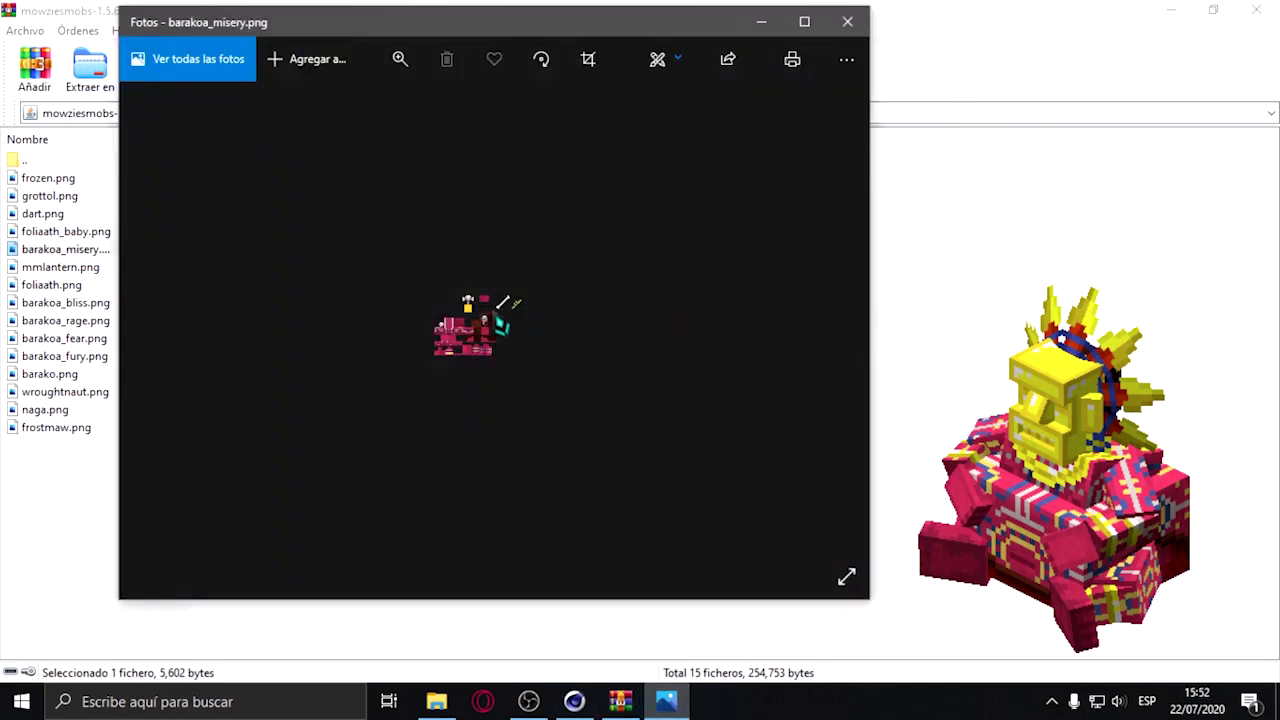
click(400, 62)
drag(397, 122, 527, 116)
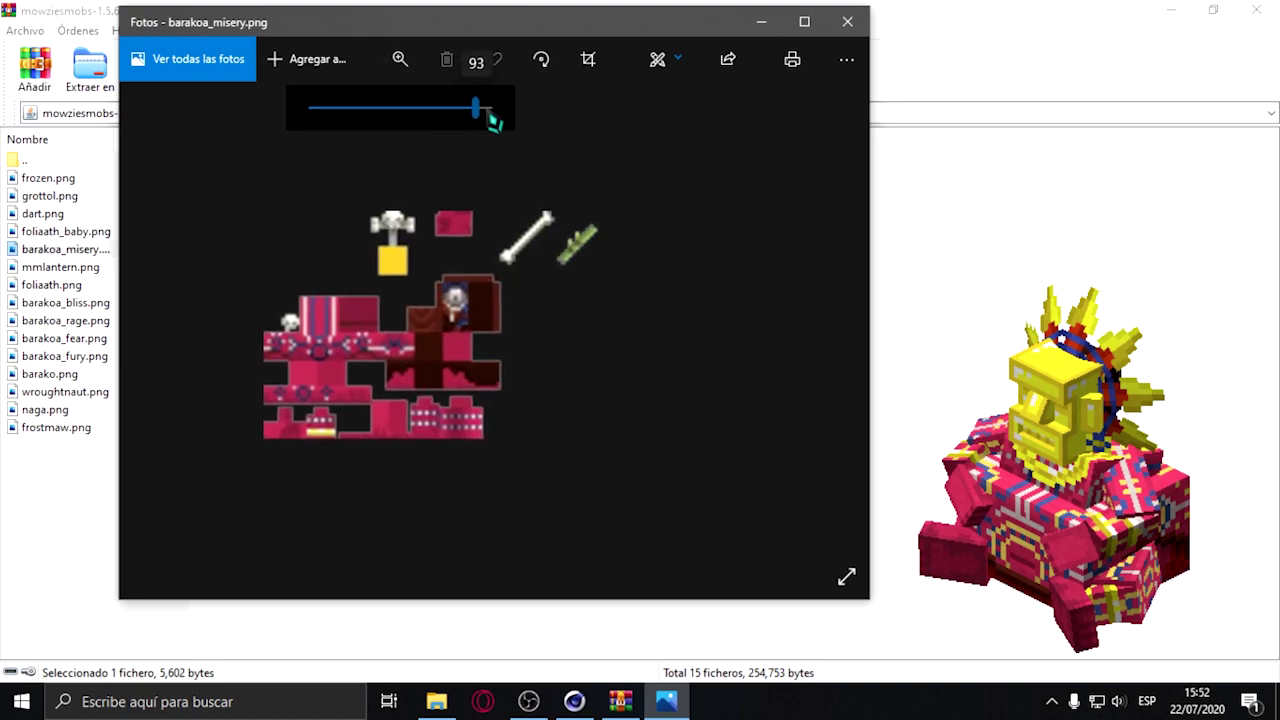
click(847, 21)
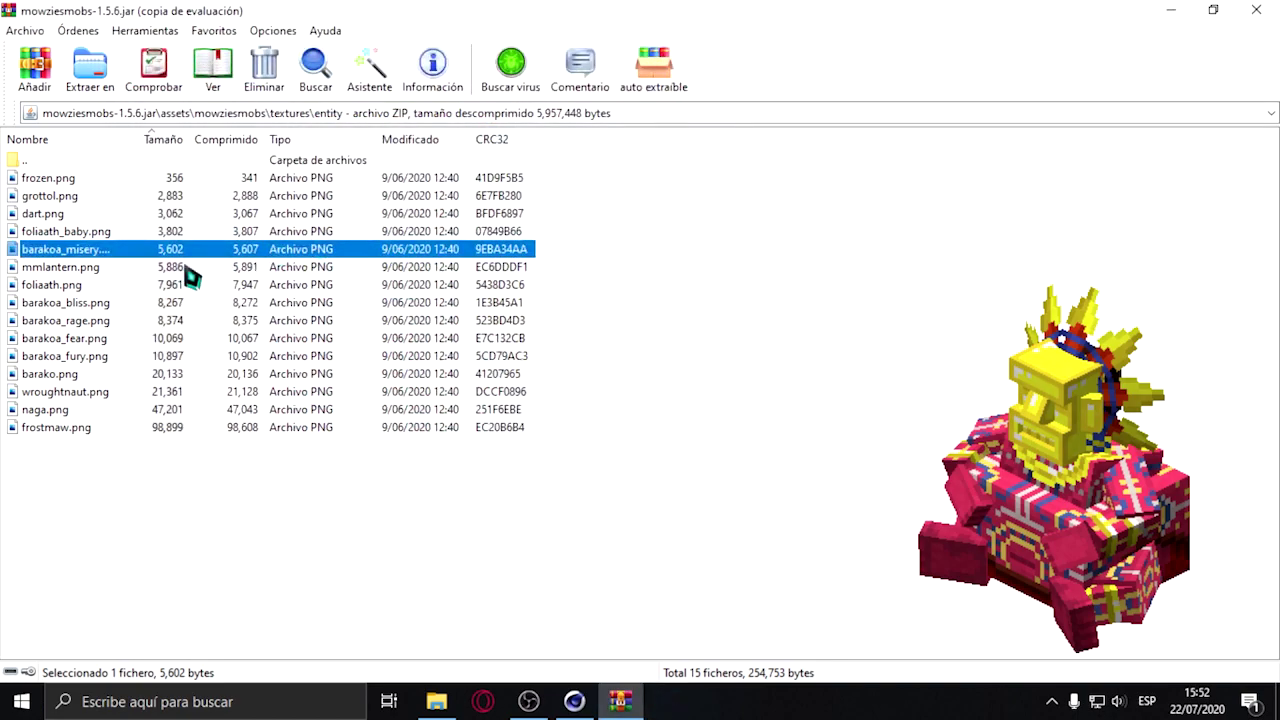
Preview the barakoa_bliss, barakoa_rage and barakoa_fear textures in turn.
click(84, 304)
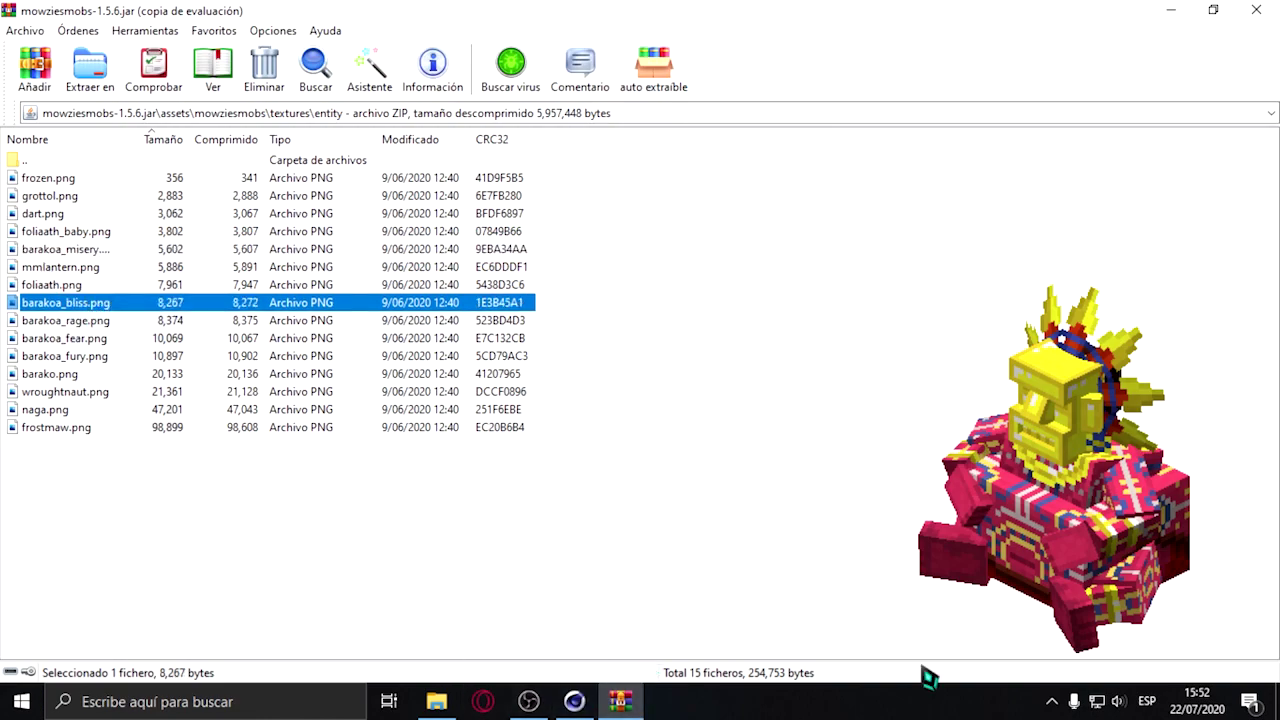
double_click(137, 306)
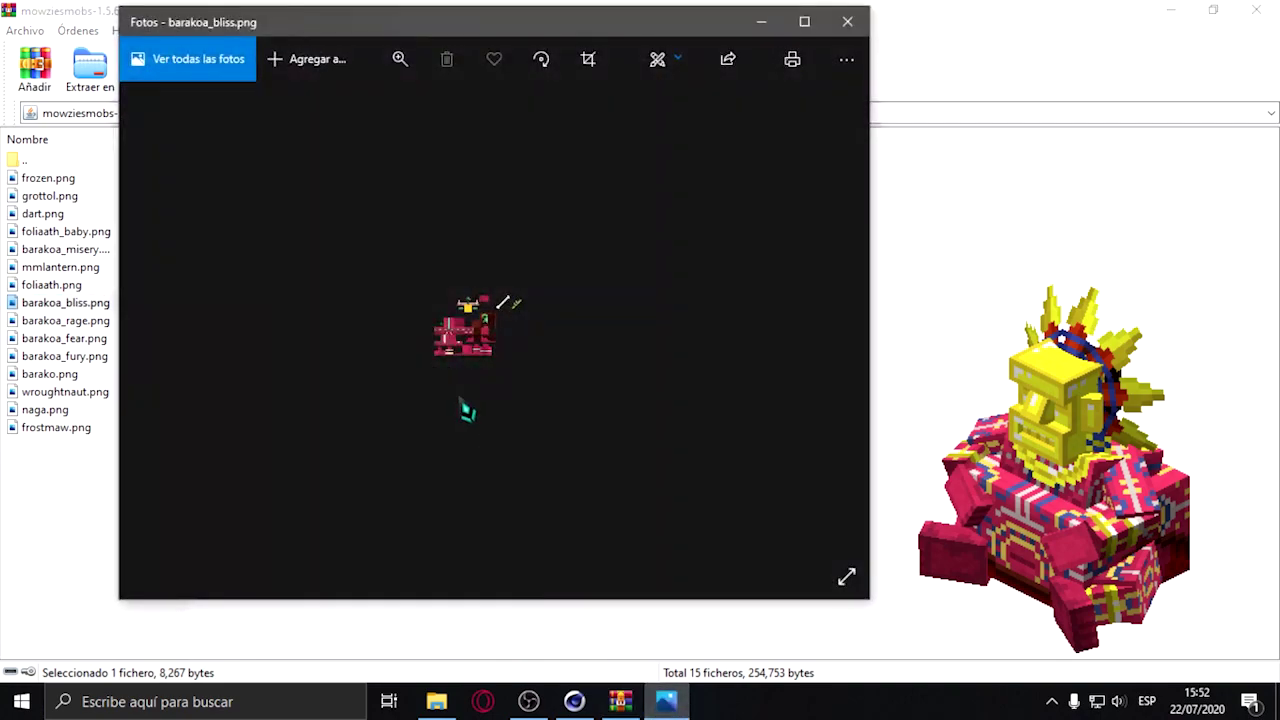
click(859, 18)
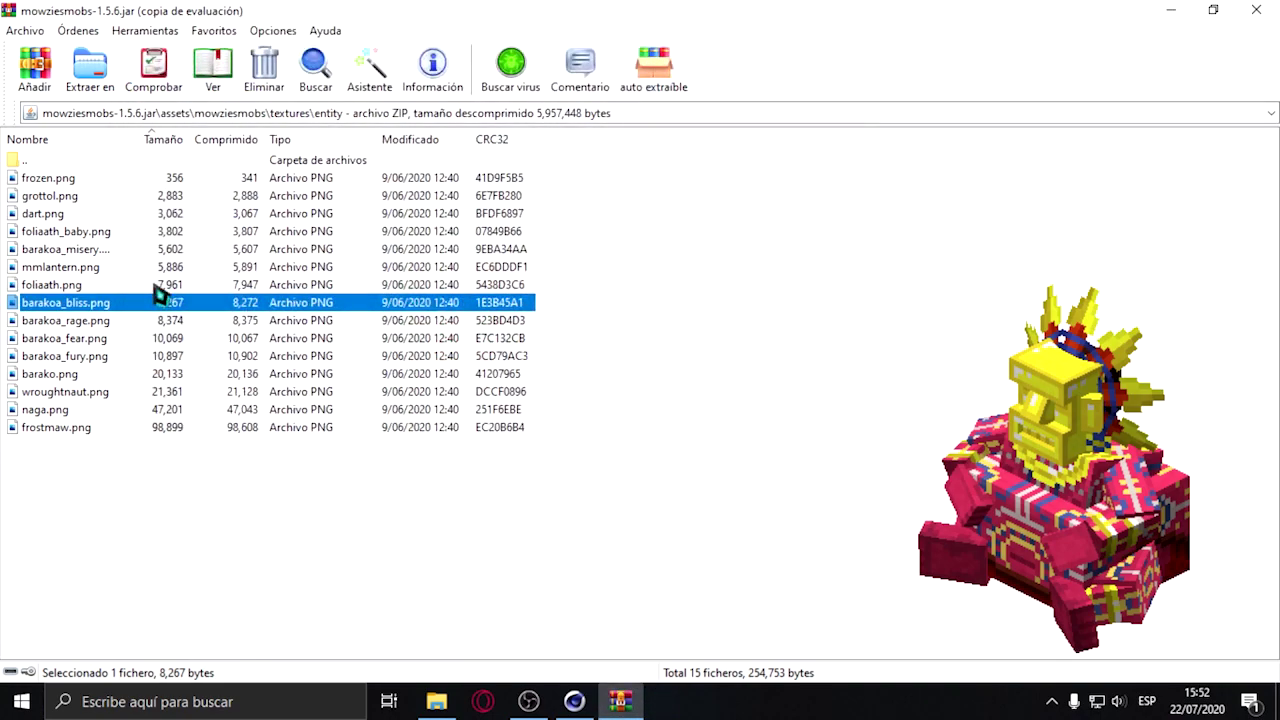
double_click(88, 322)
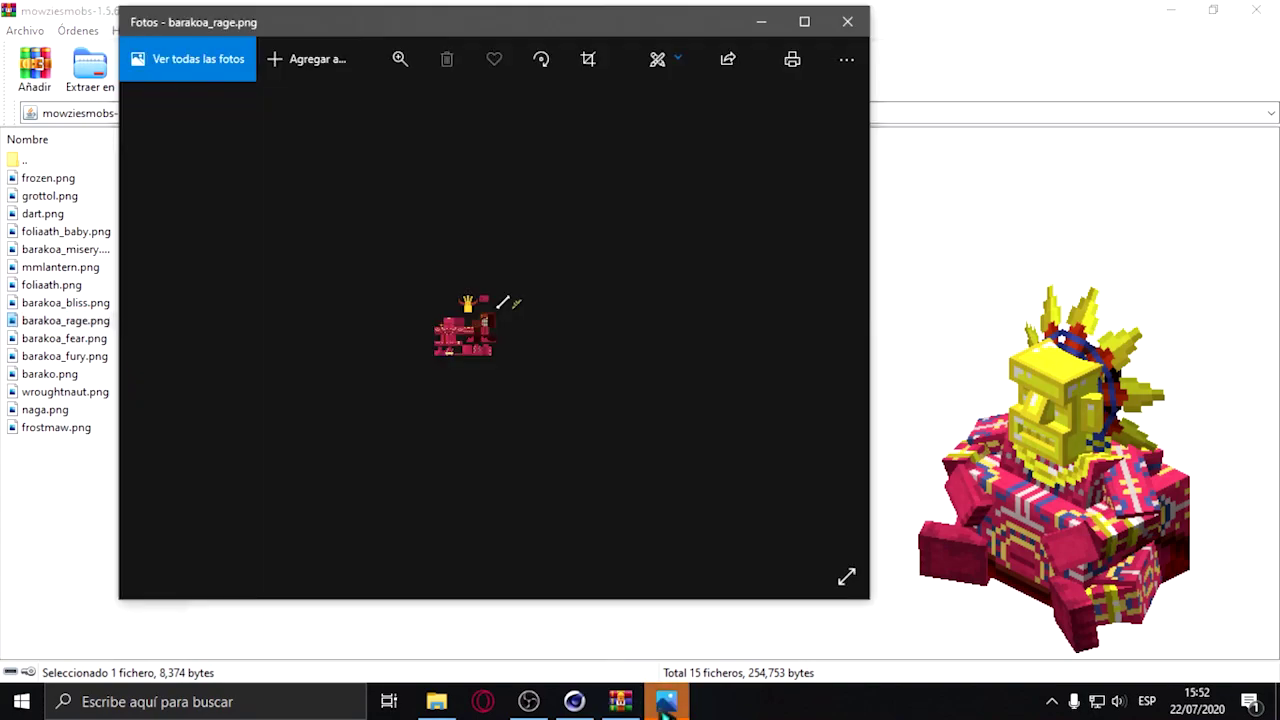
click(852, 22)
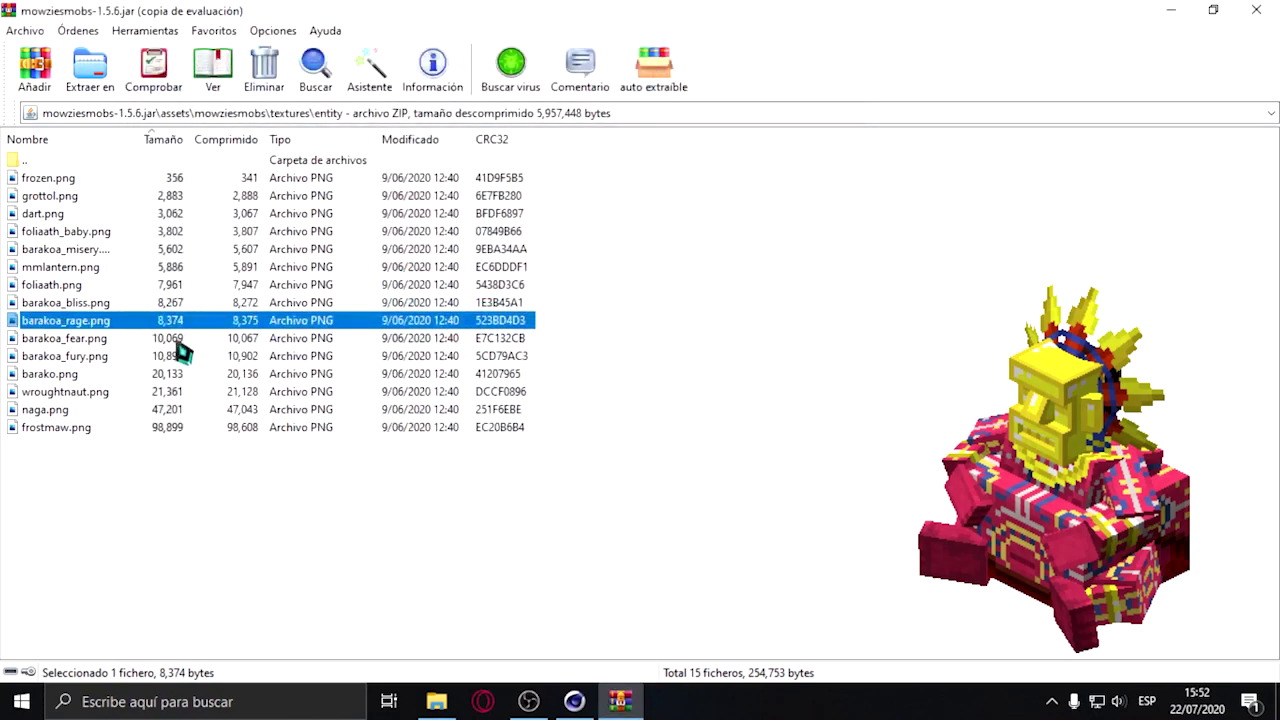
double_click(30, 344)
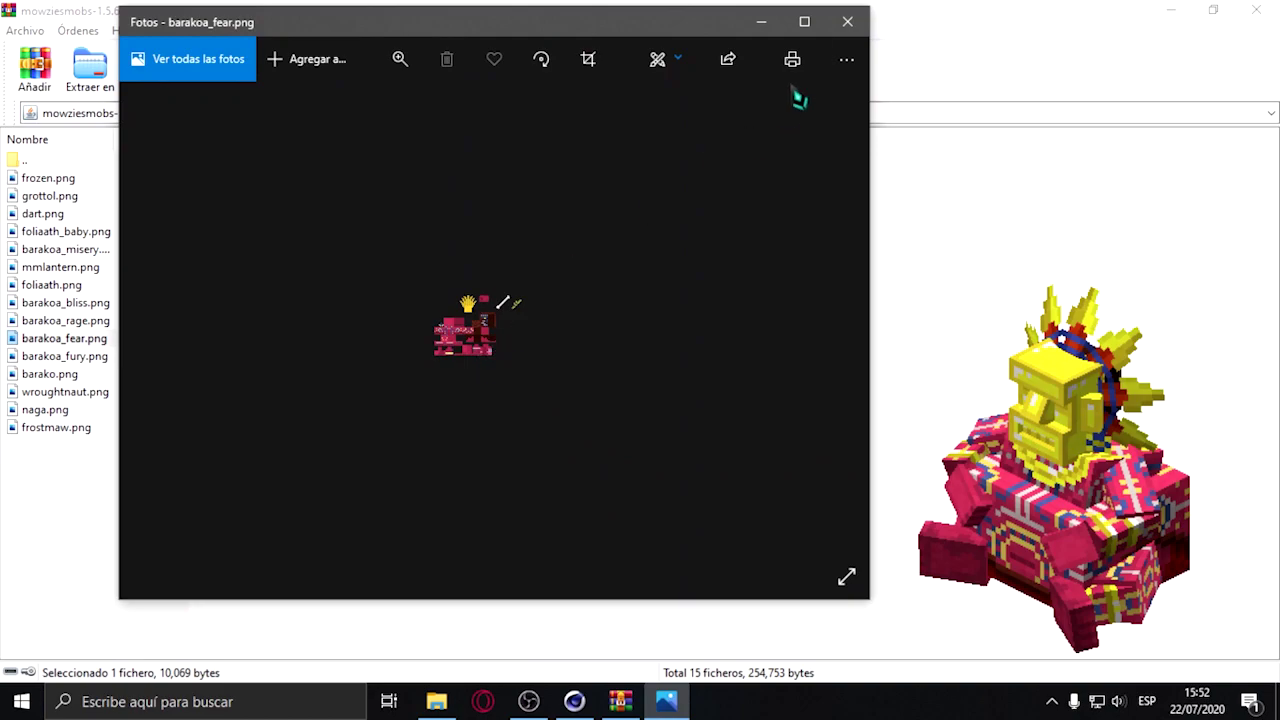
click(847, 22)
Preview barako.png zoomed to 89, close the viewers, and shrink WinRAR to a smaller window.
click(100, 362)
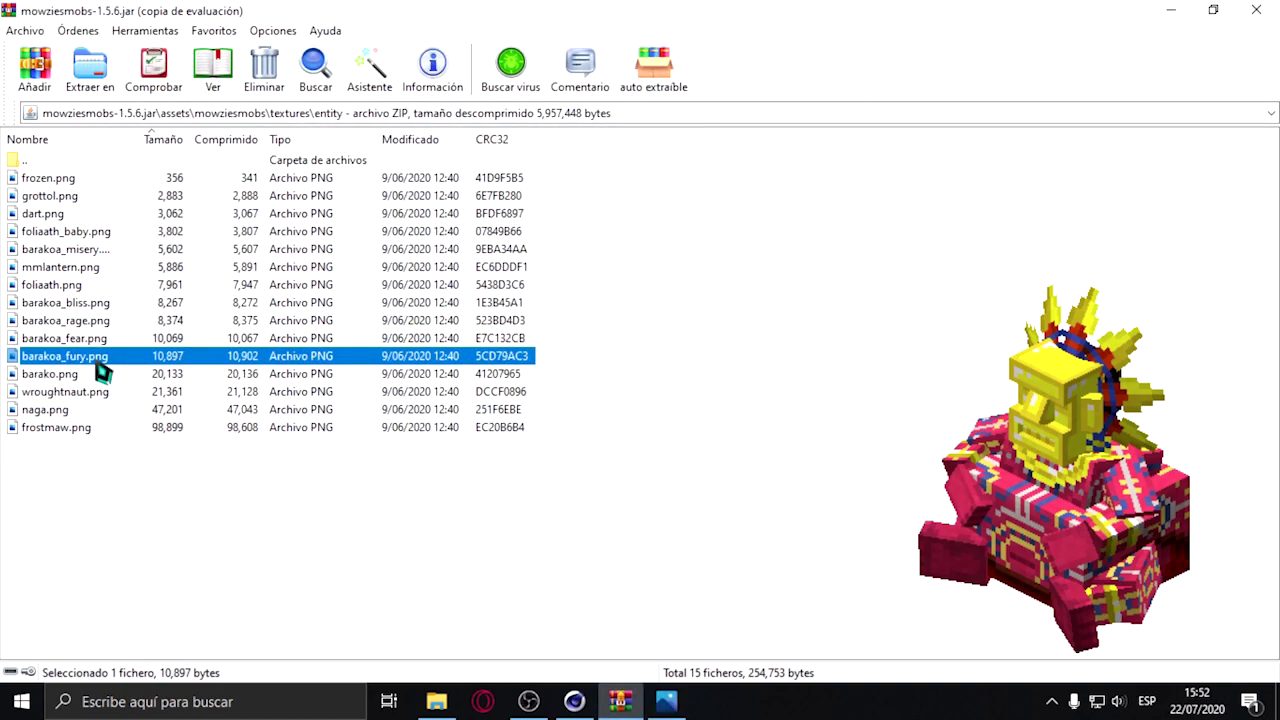
click(52, 378)
double_click(30, 373)
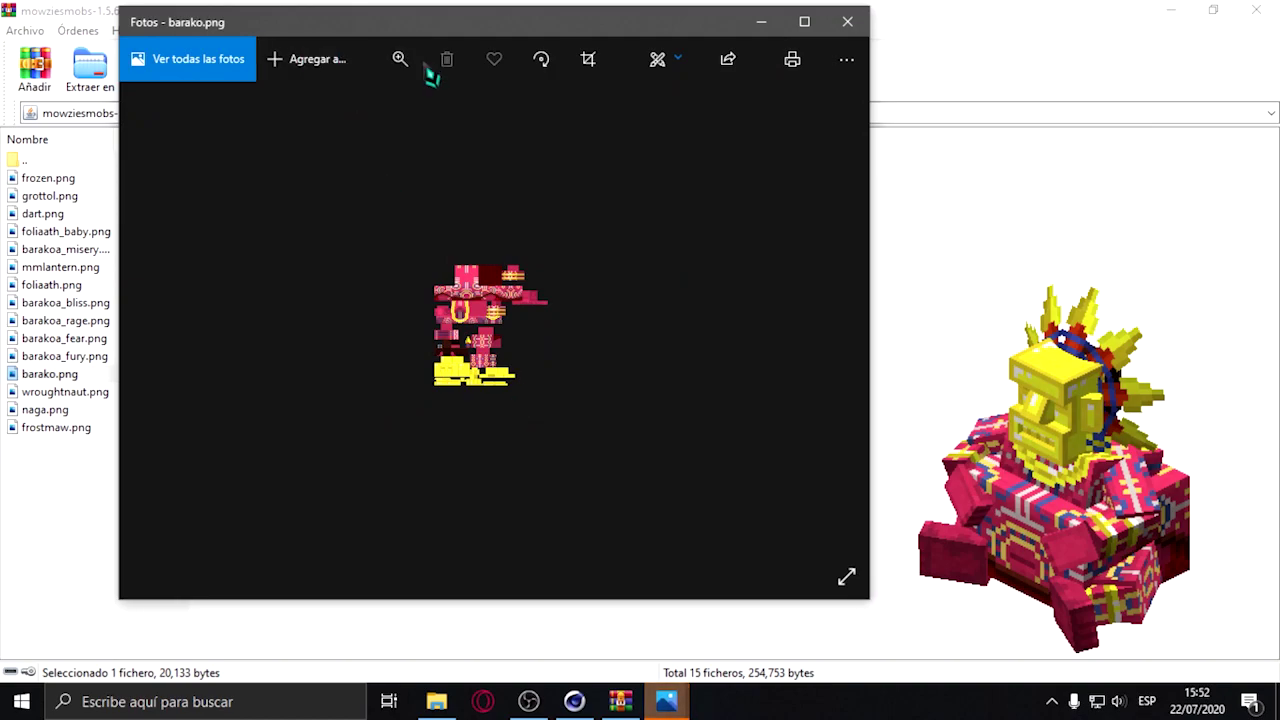
click(400, 59)
mouse_move(400, 106)
mouse_down()
mouse_move(472, 106)
mouse_move(465, 118)
mouse_move(396, 116)
mouse_move(586, 90)
mouse_up()
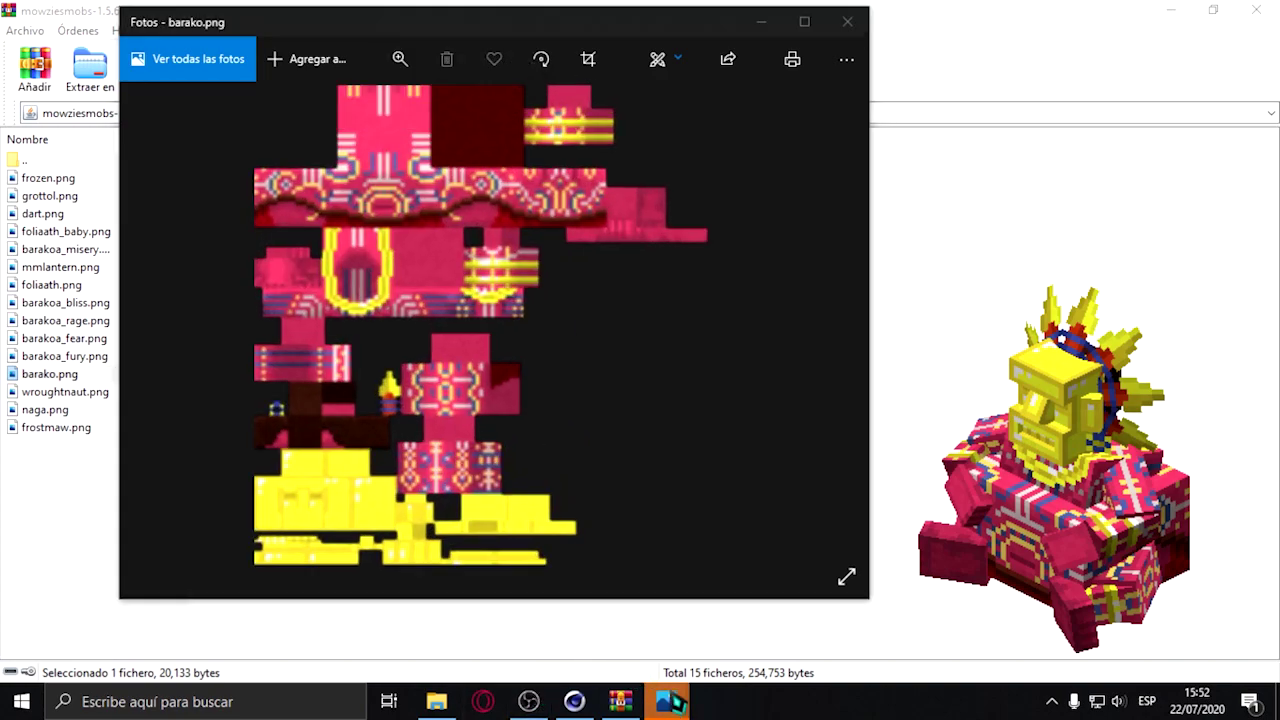
mouse_move(667, 701)
click(655, 620)
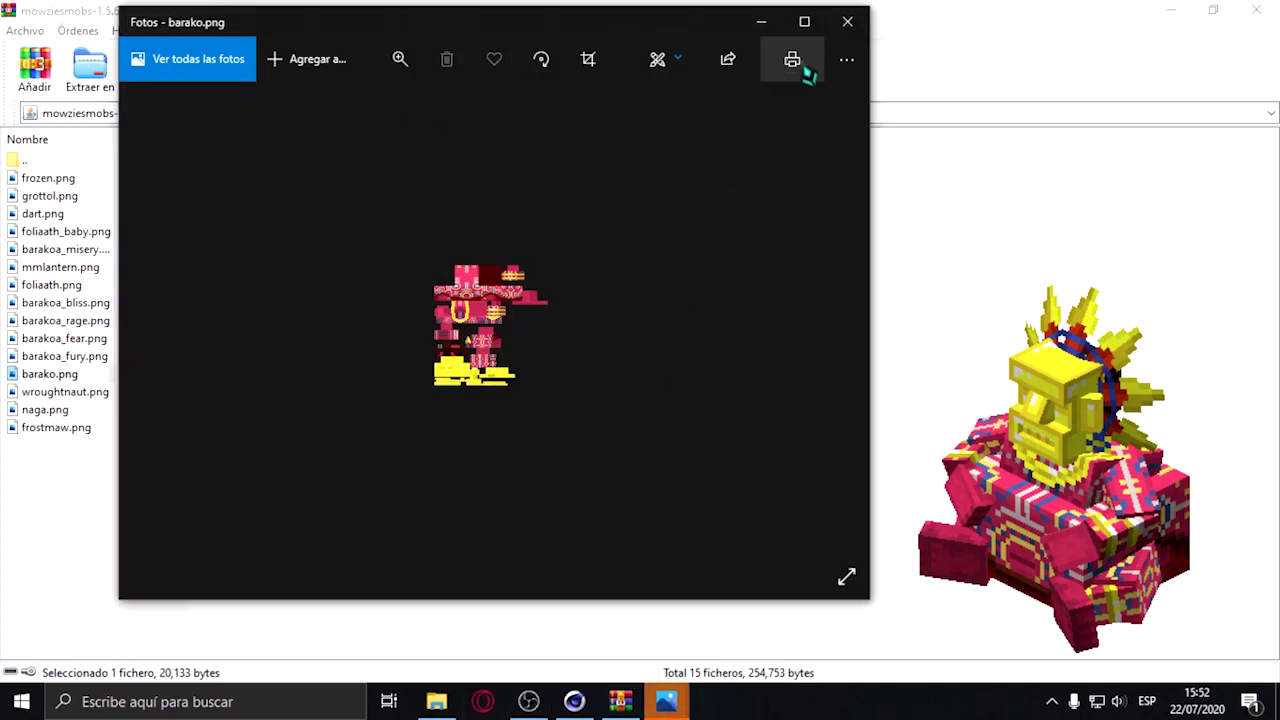
click(847, 21)
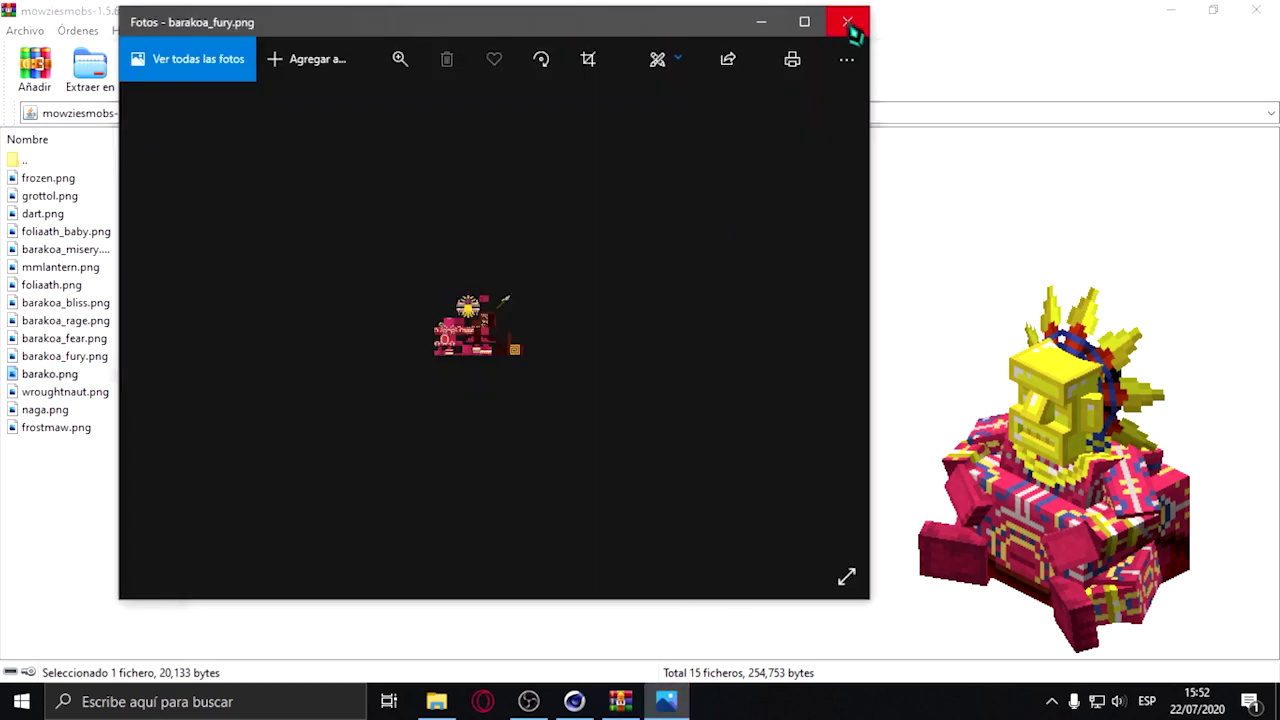
click(848, 21)
click(1213, 12)
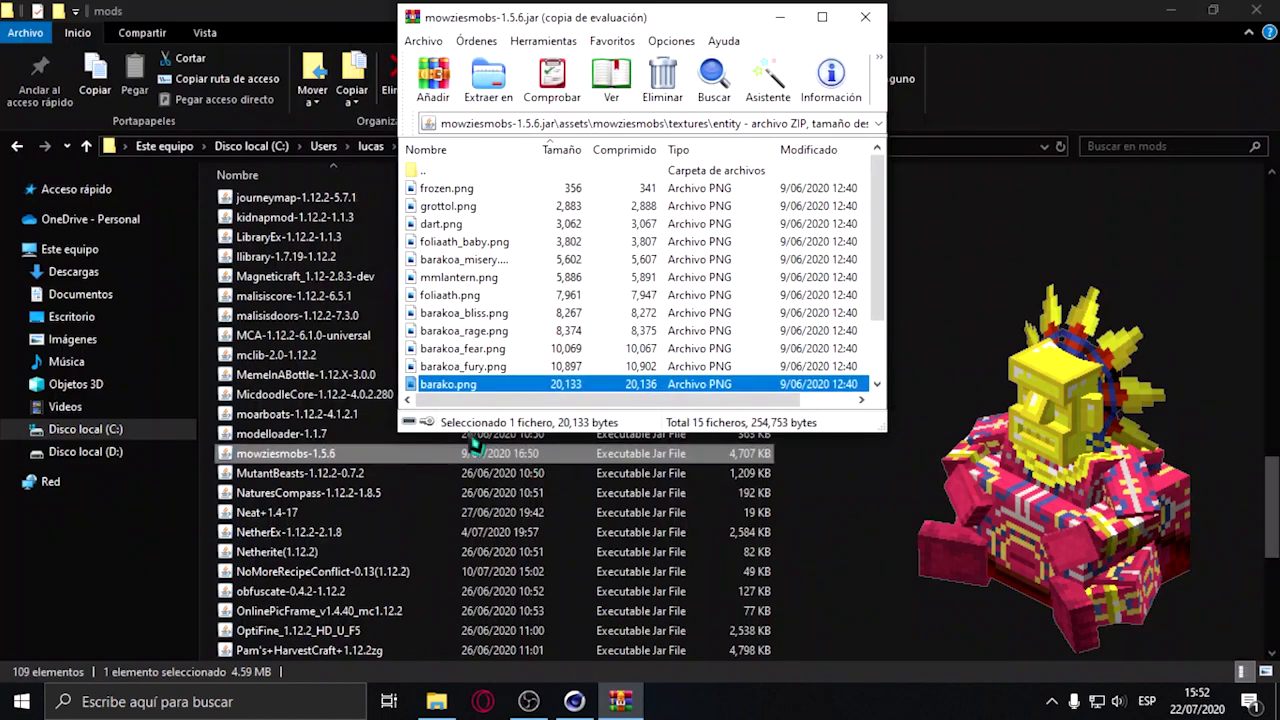
Open Imágenes > Renders > skin antes del render > piezado in Explorer beside the archive window.
click(70, 339)
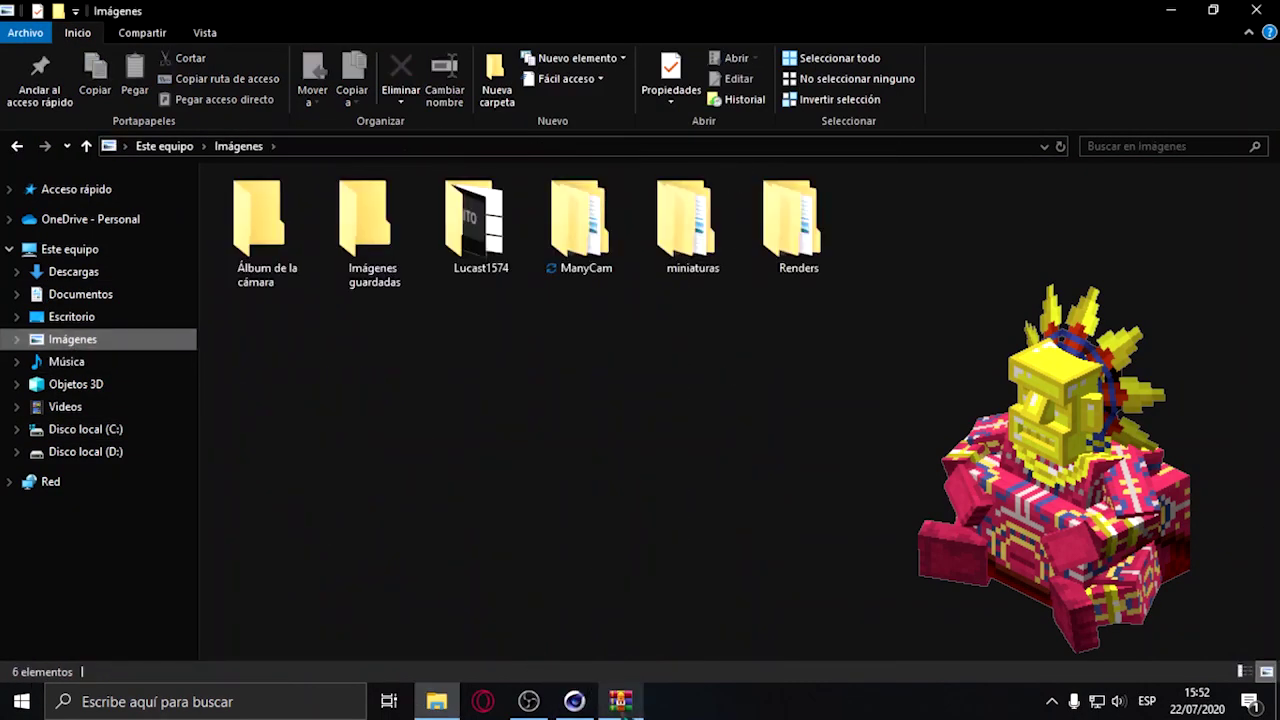
click(620, 700)
drag(487, 17, 107, 48)
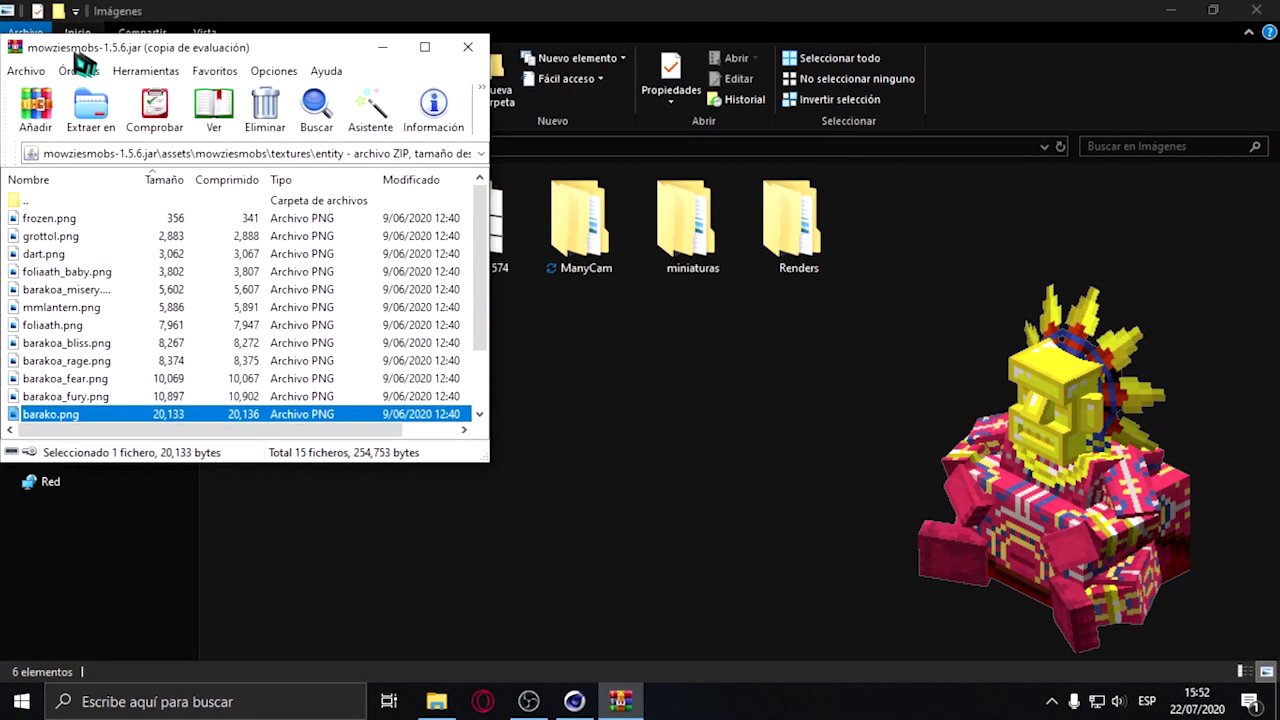
double_click(790, 212)
double_click(300, 261)
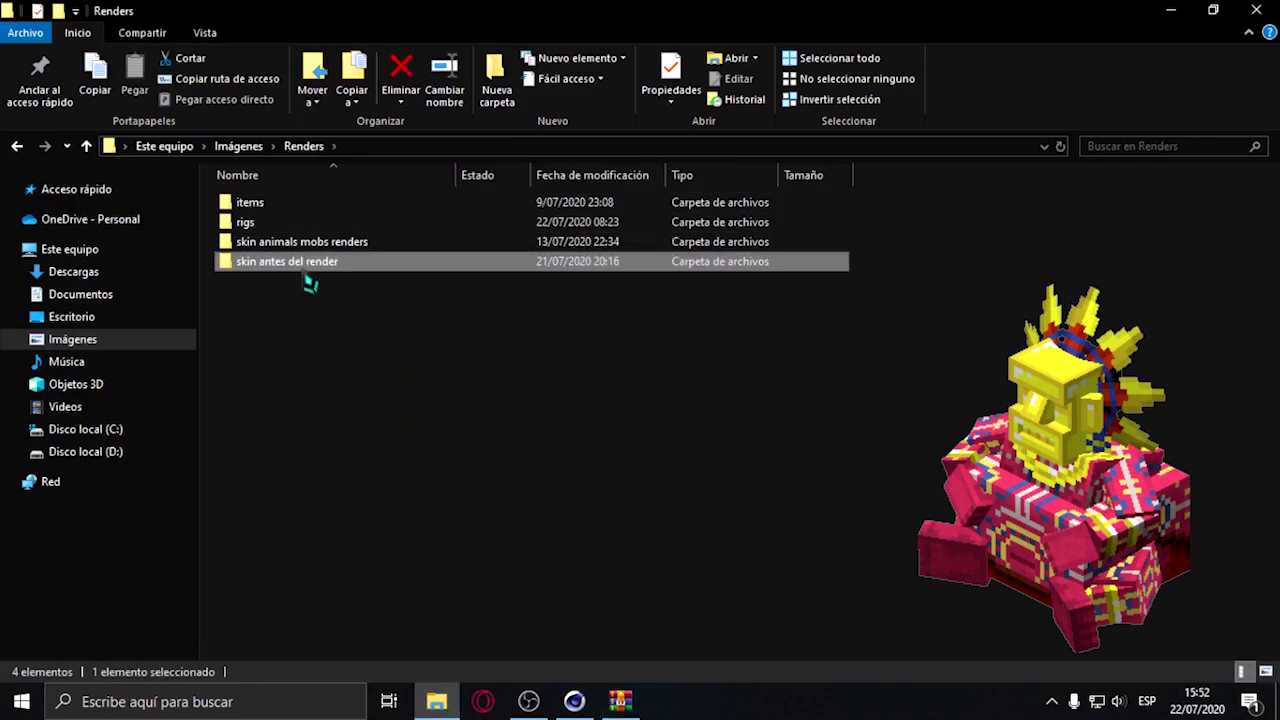
double_click(305, 297)
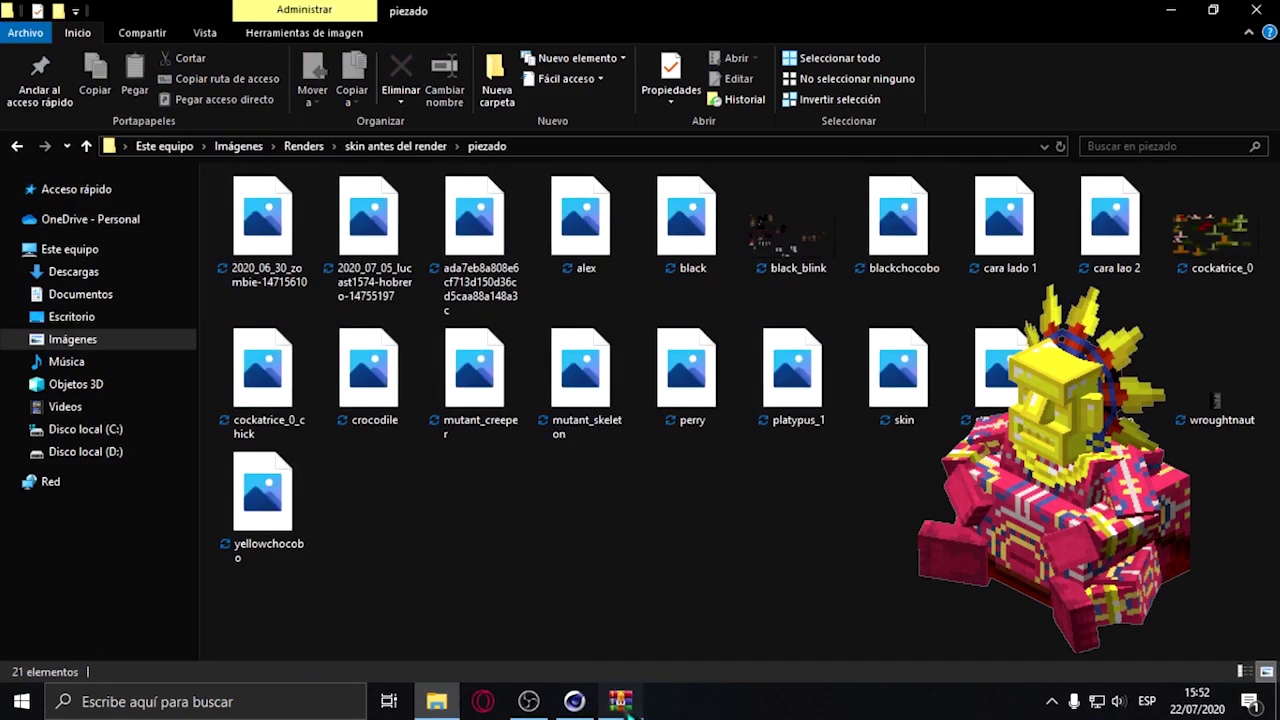
Extract barako.png from the archive into piezado, then close both windows.
click(620, 700)
click(255, 360)
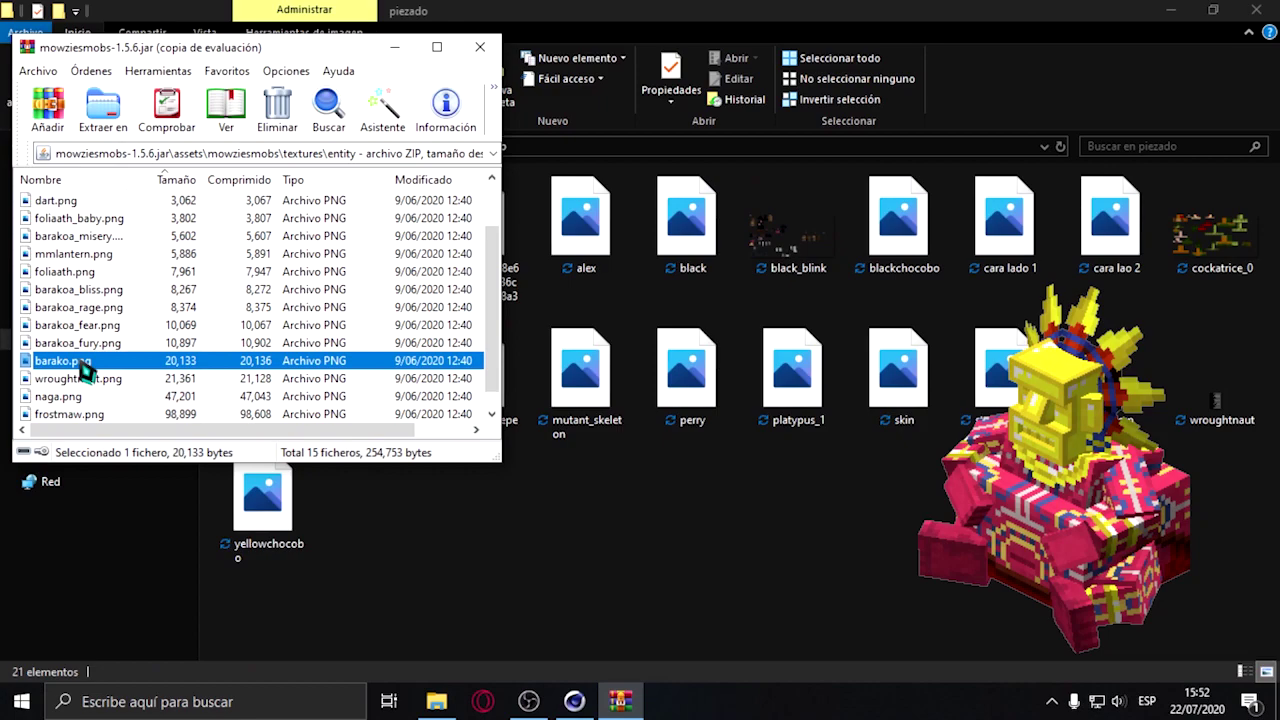
drag(612, 515, 607, 490)
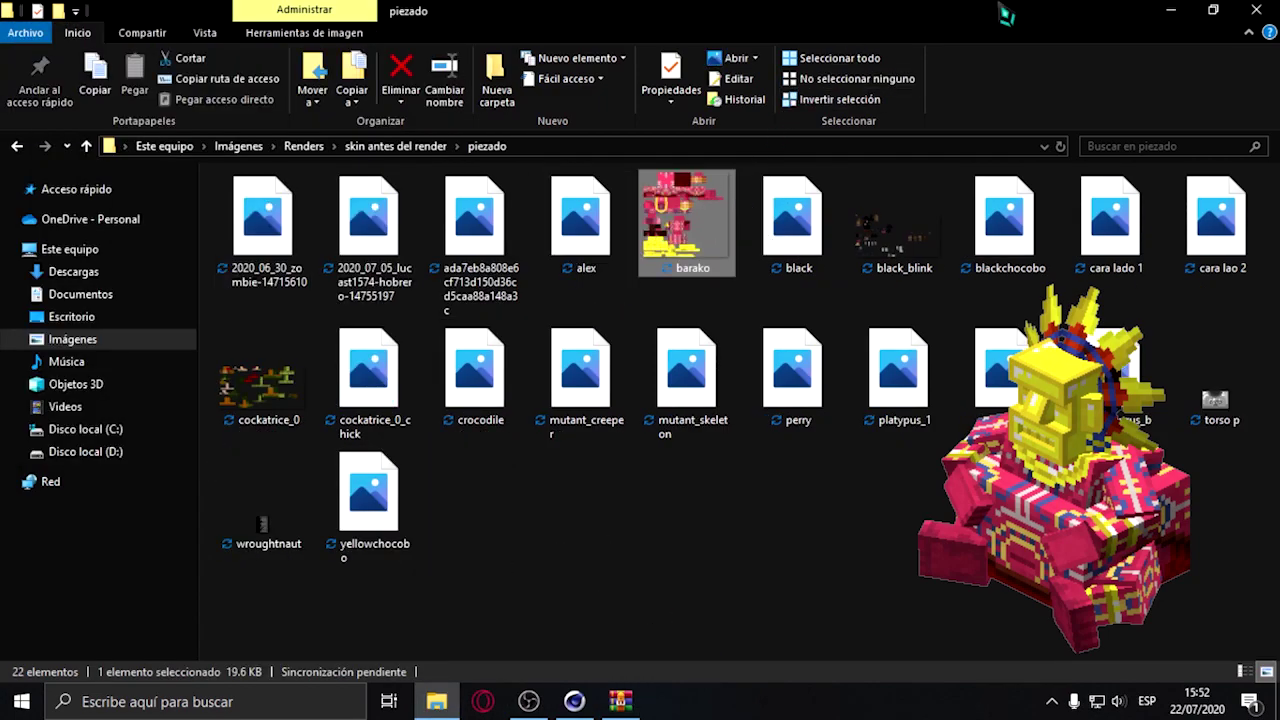
click(1256, 10)
click(480, 47)
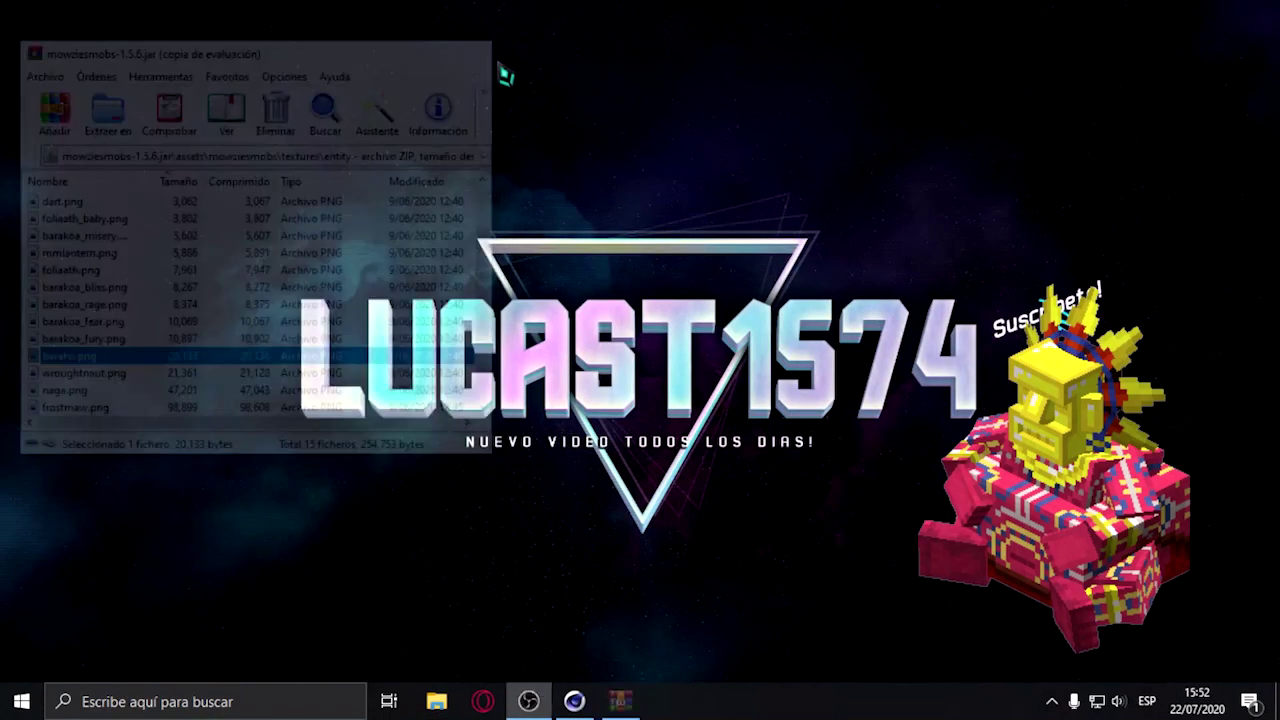
Launch Adobe Photoshop from the Windows Start menu.
click(22, 701)
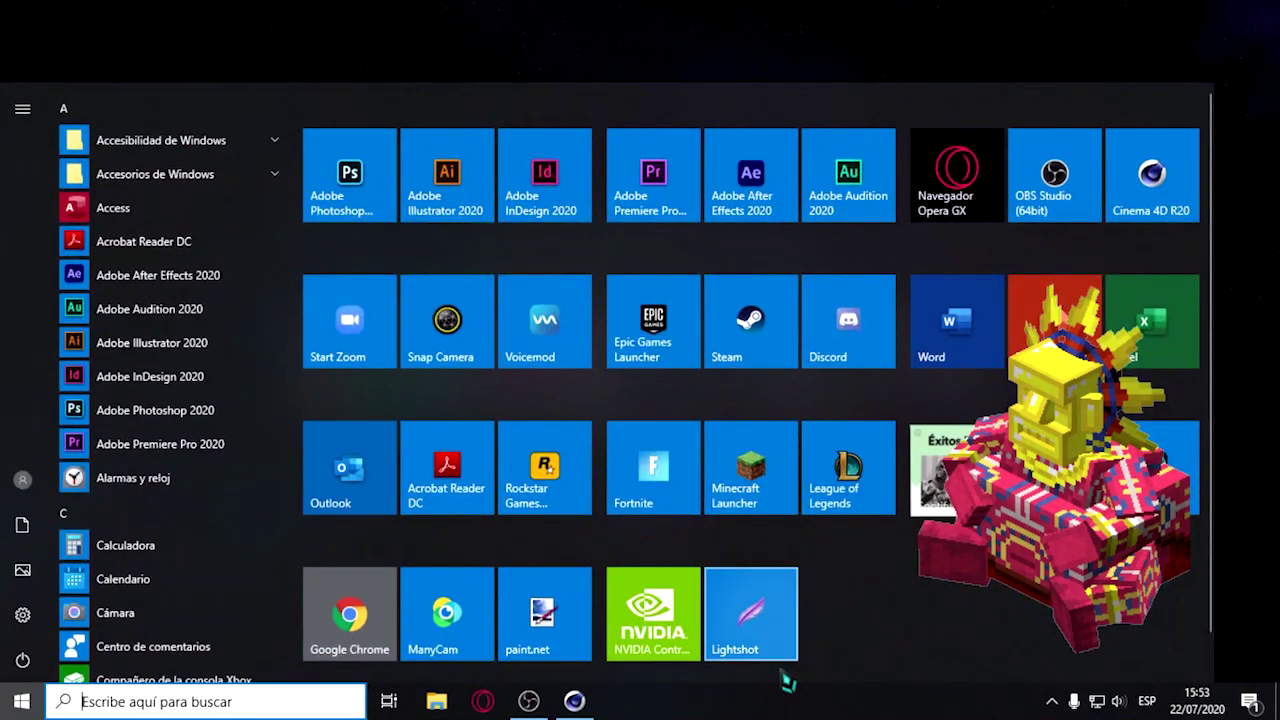
click(376, 195)
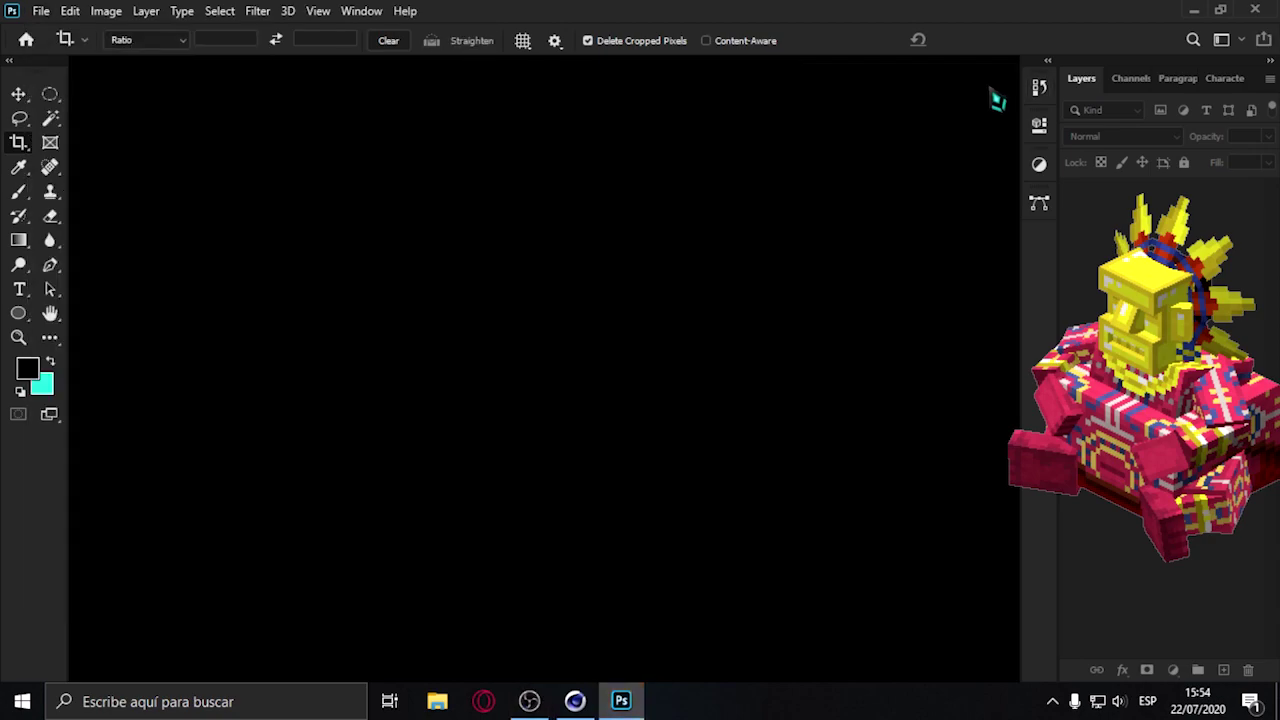
Open the barako texture from Imágenes > Renders > skin antes del render > piezado.
click(41, 11)
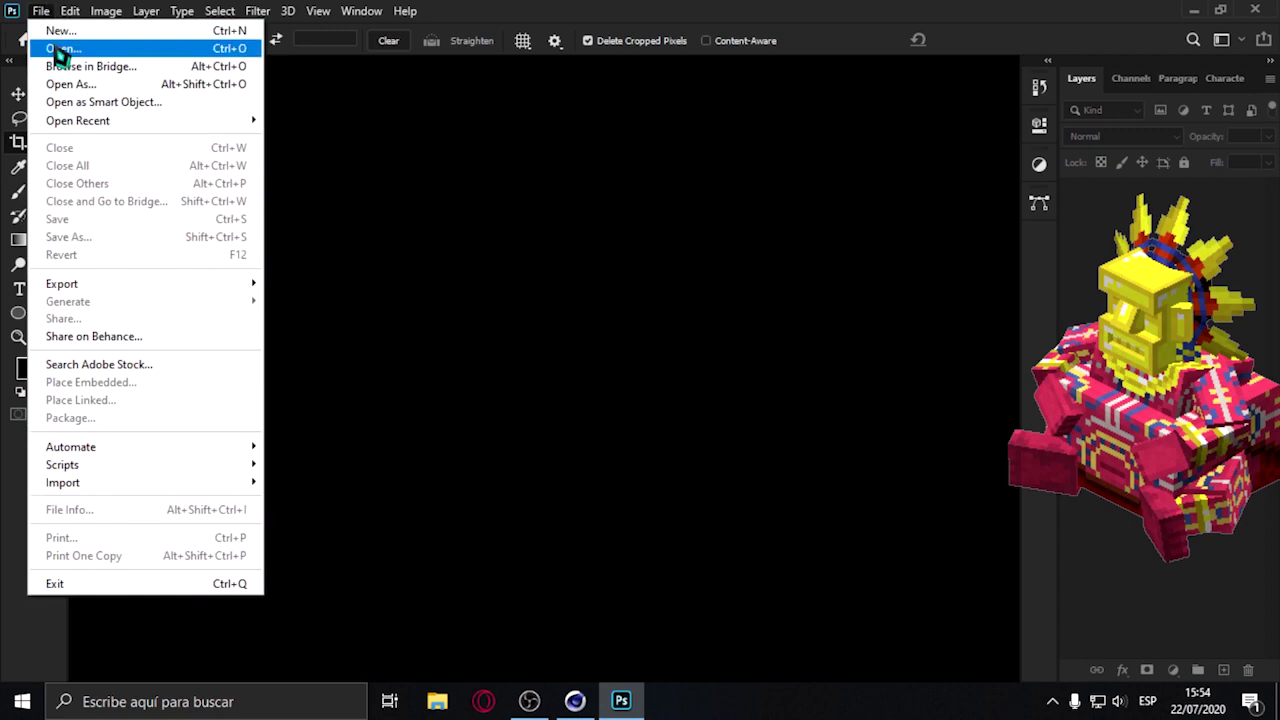
click(57, 48)
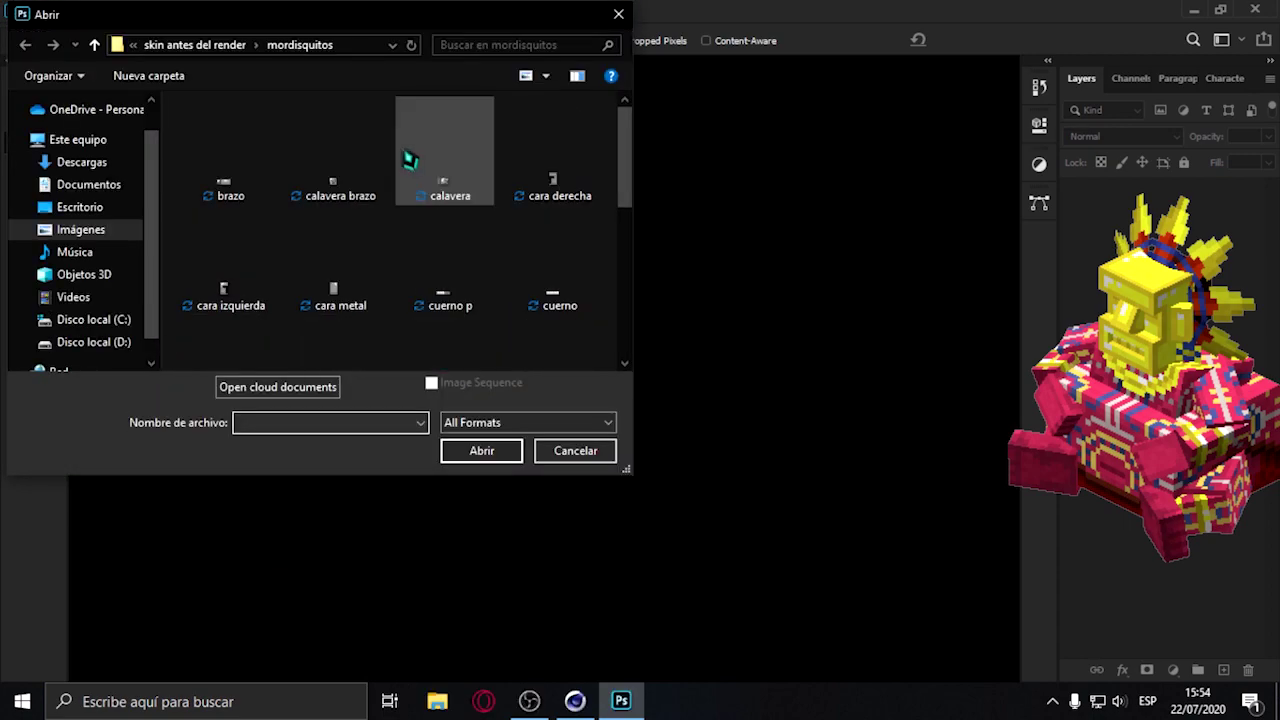
click(100, 236)
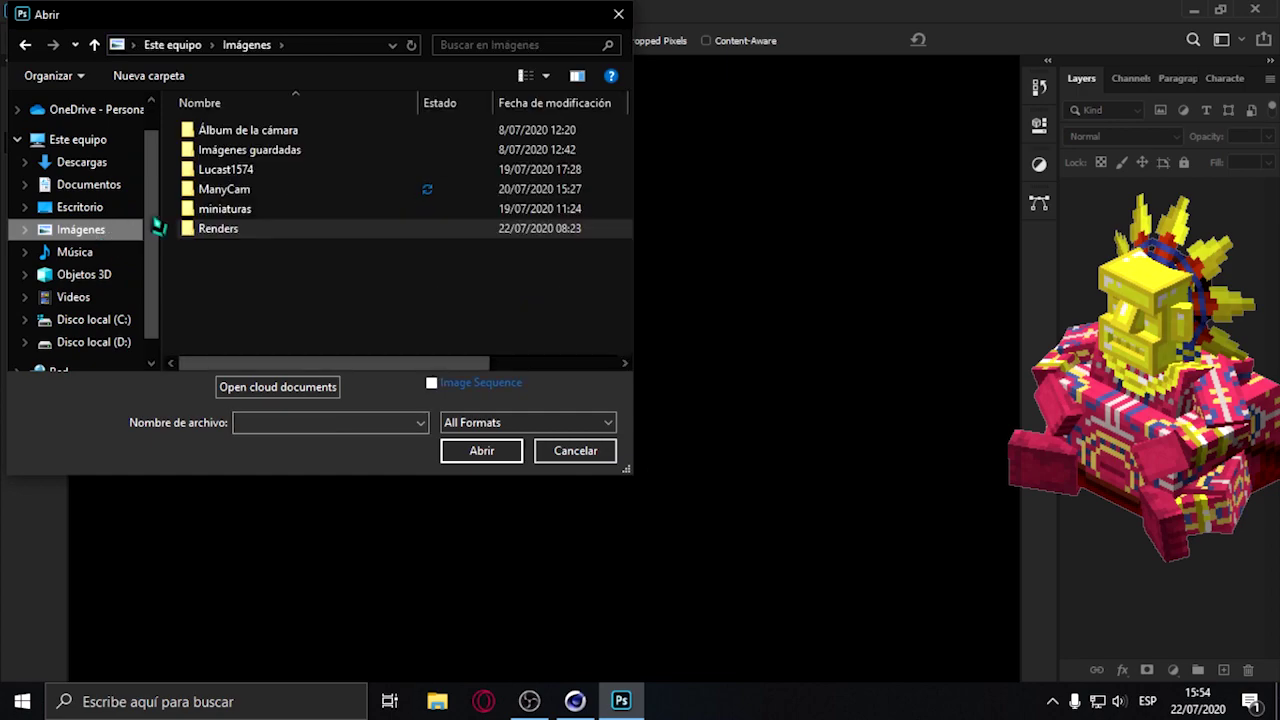
double_click(232, 230)
double_click(257, 200)
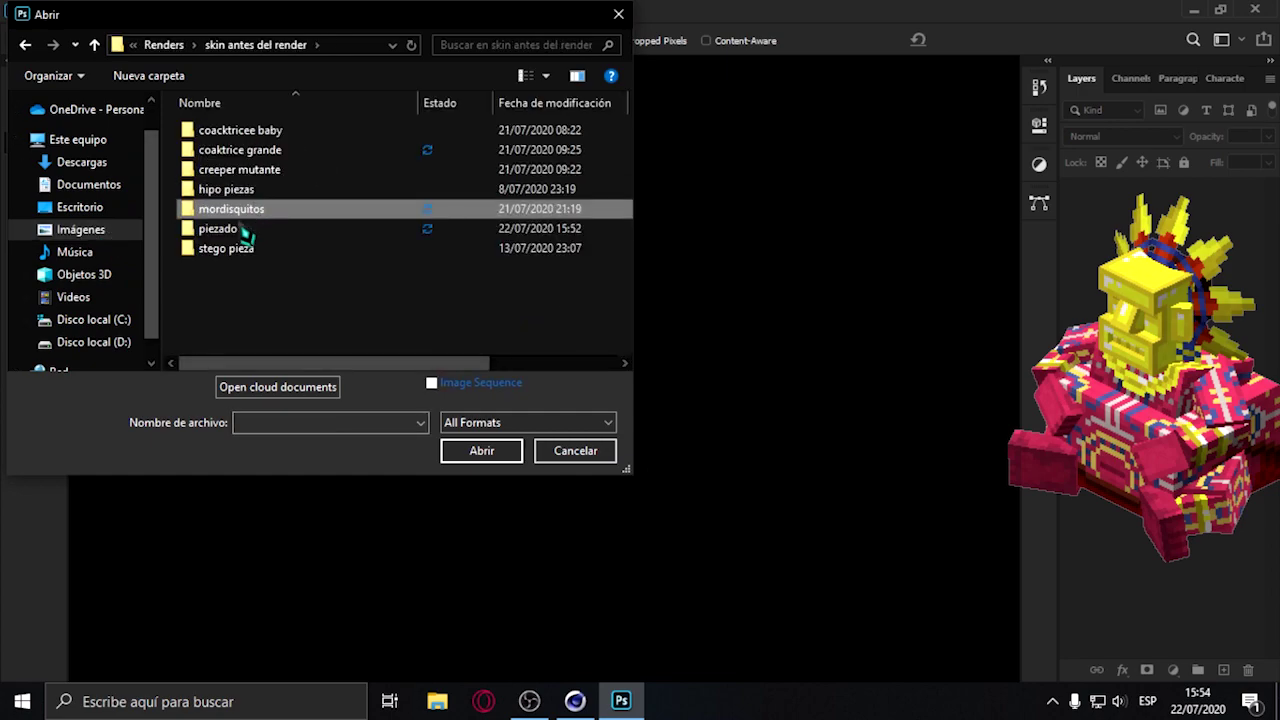
double_click(240, 230)
click(234, 320)
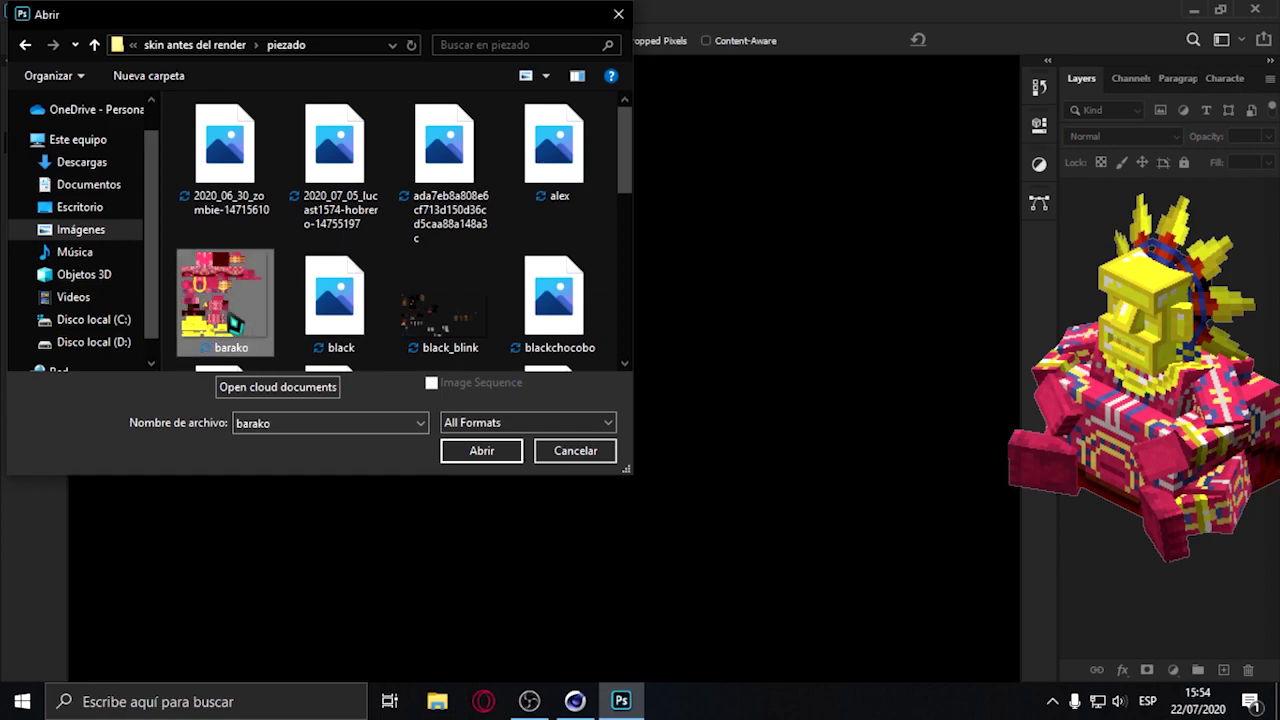
double_click(230, 318)
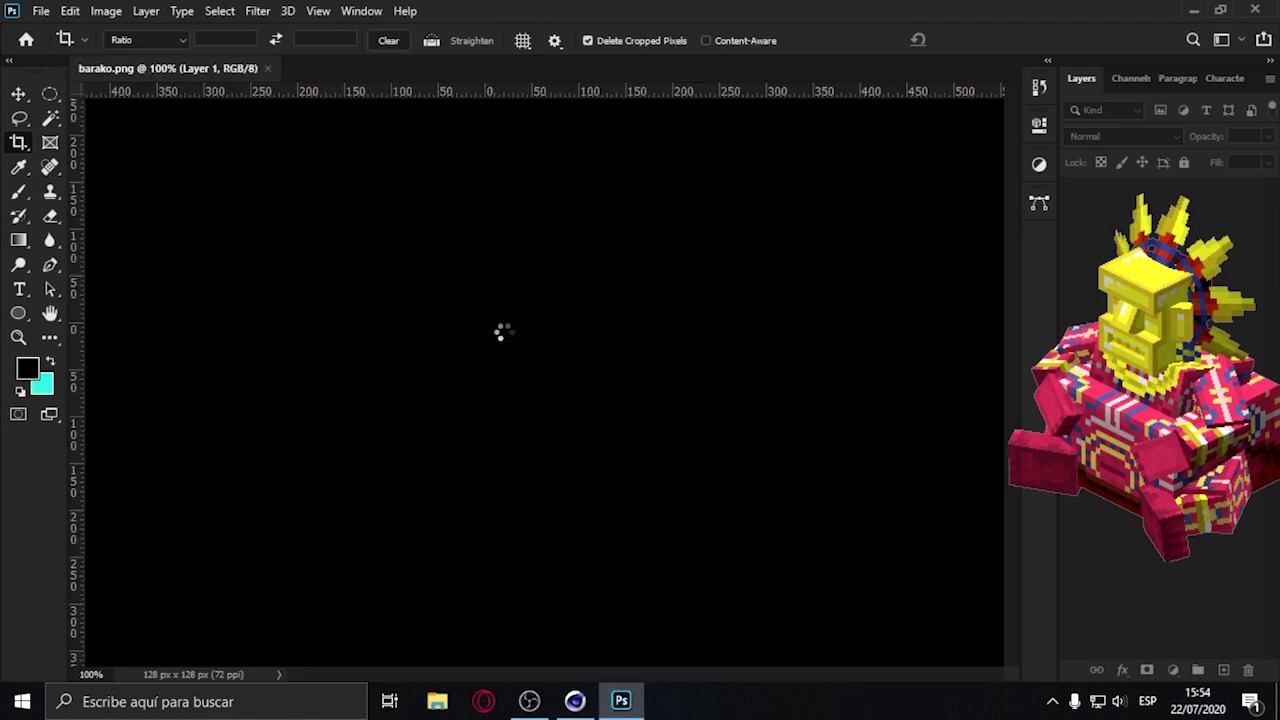
Zoom in and pull the crop edges in to frame the yellow face in the left column.
alt+scroll(568, 449, up, 5)
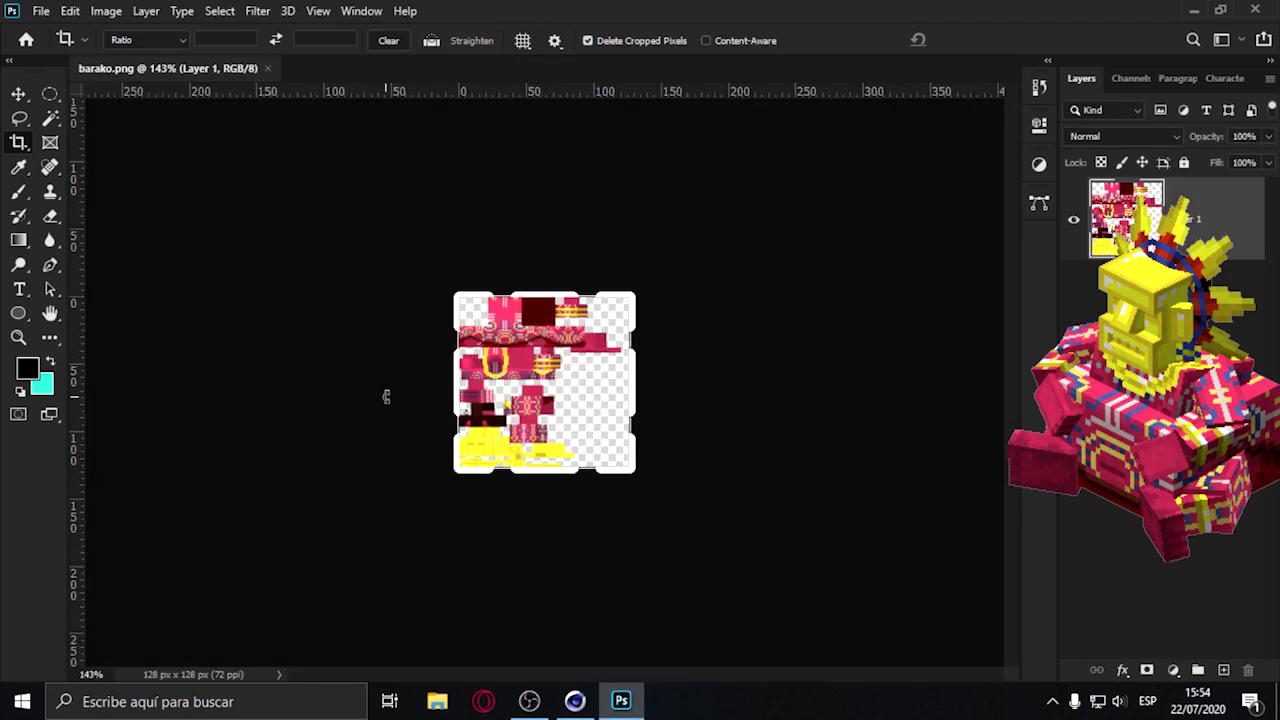
alt+scroll(568, 449, up, 2)
alt+scroll(568, 449, up, 2)
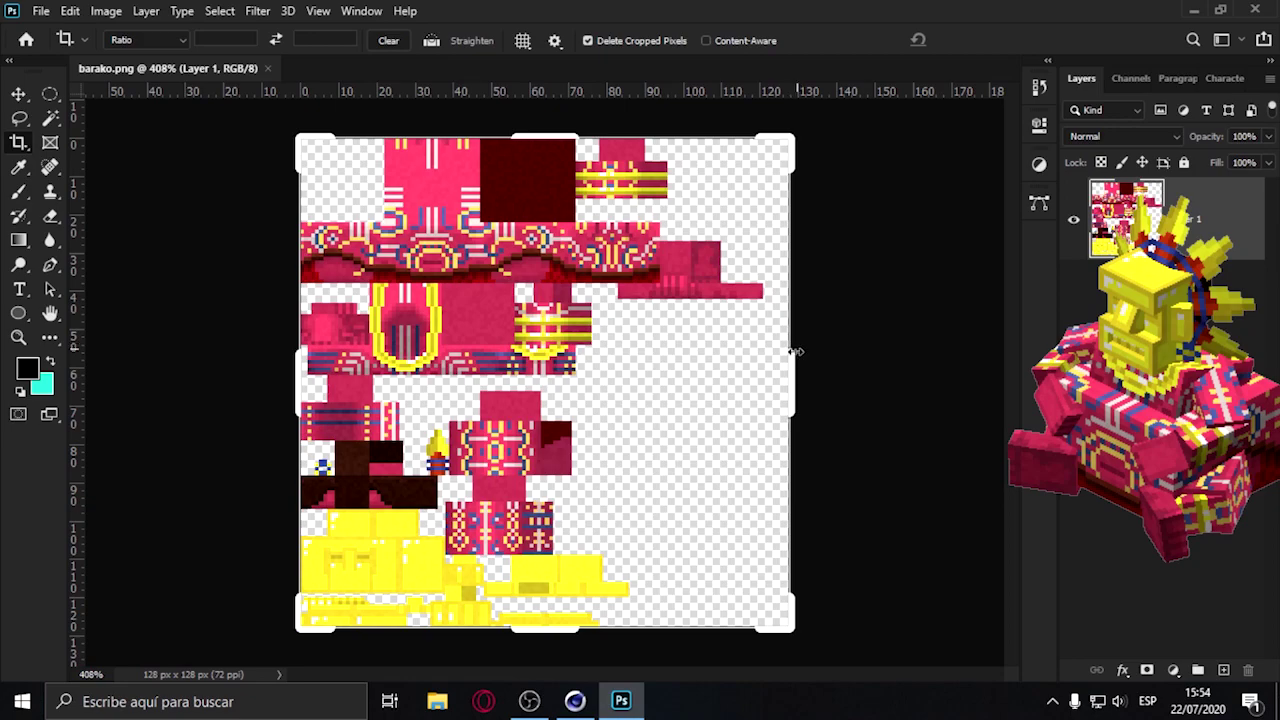
drag(793, 378, 597, 399)
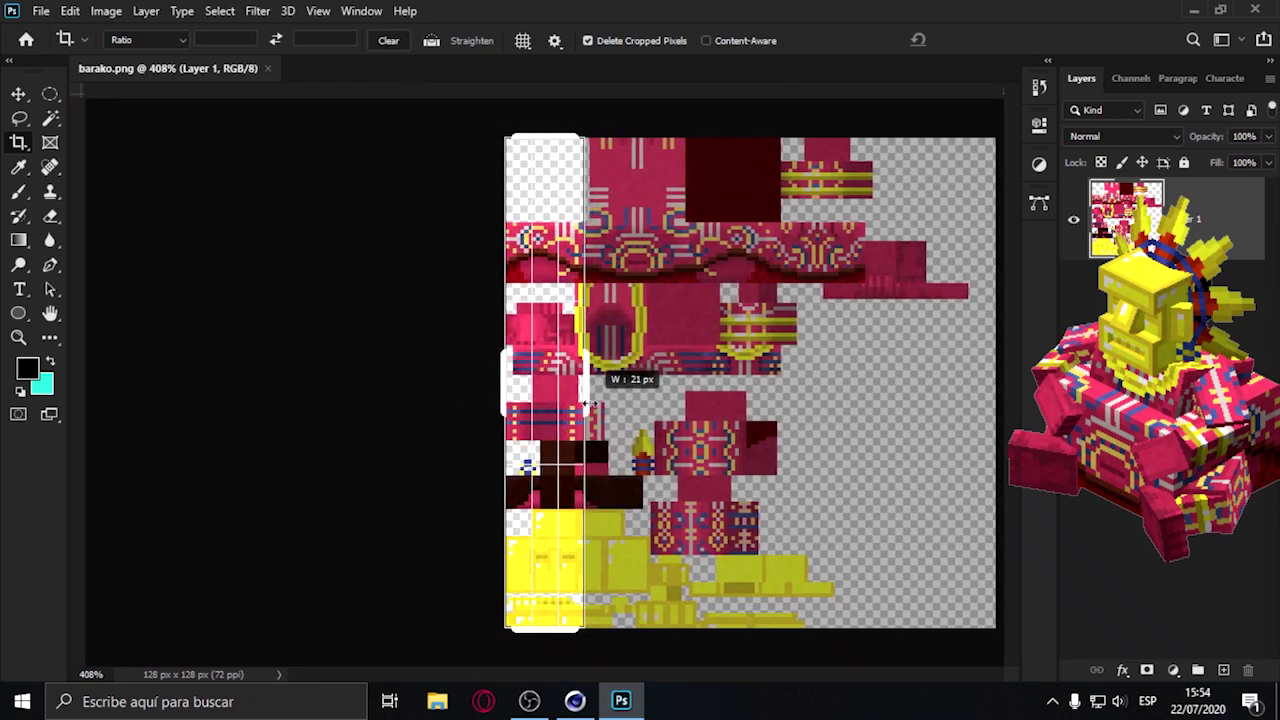
drag(597, 399, 590, 408)
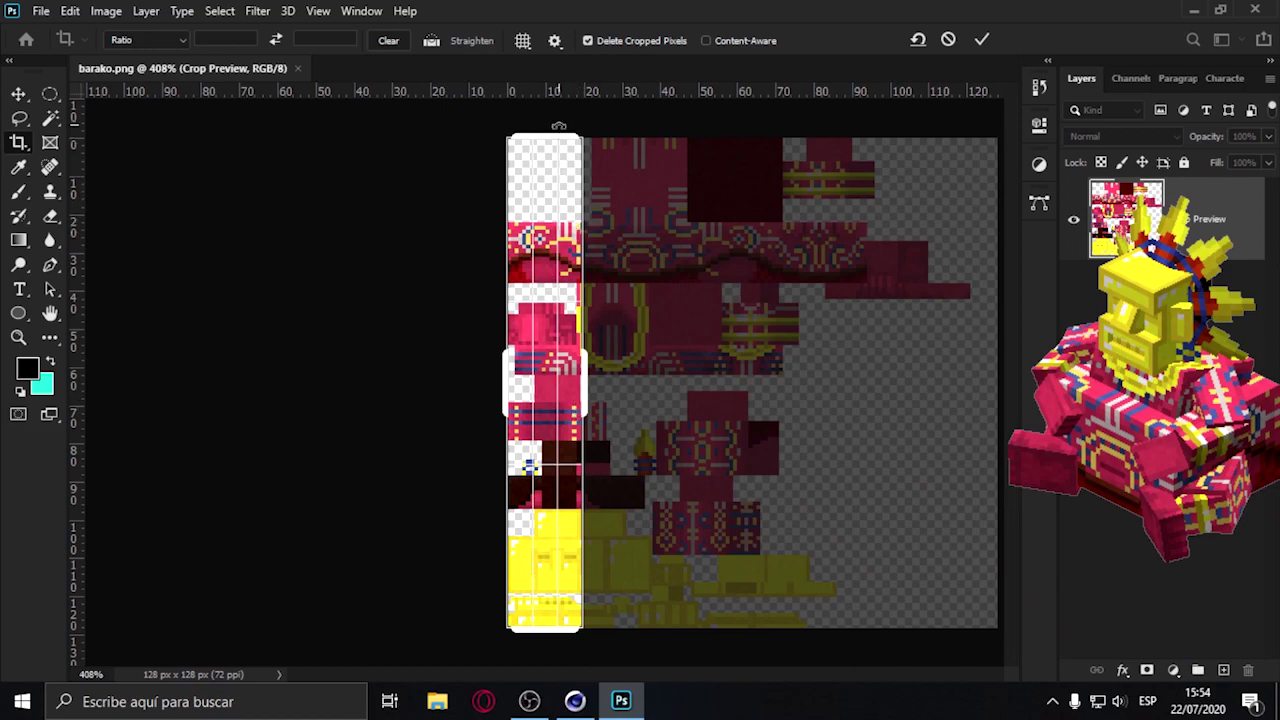
drag(551, 143, 575, 333)
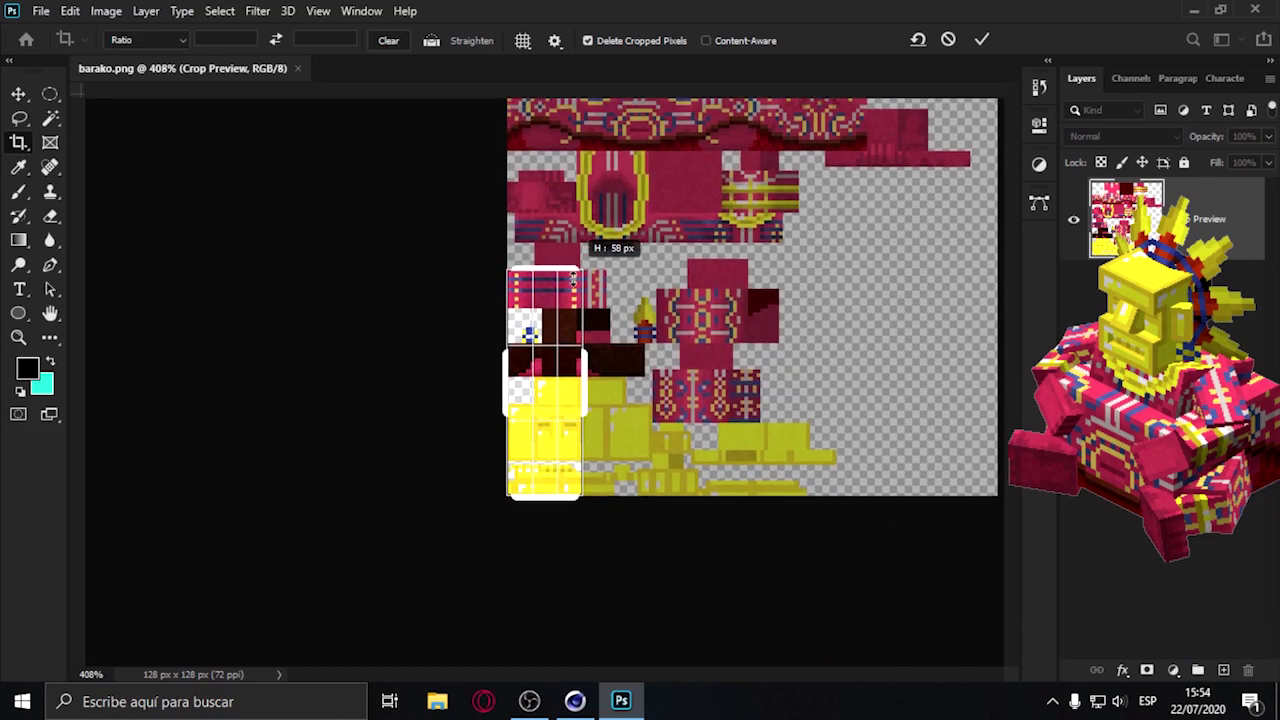
drag(575, 333, 574, 338)
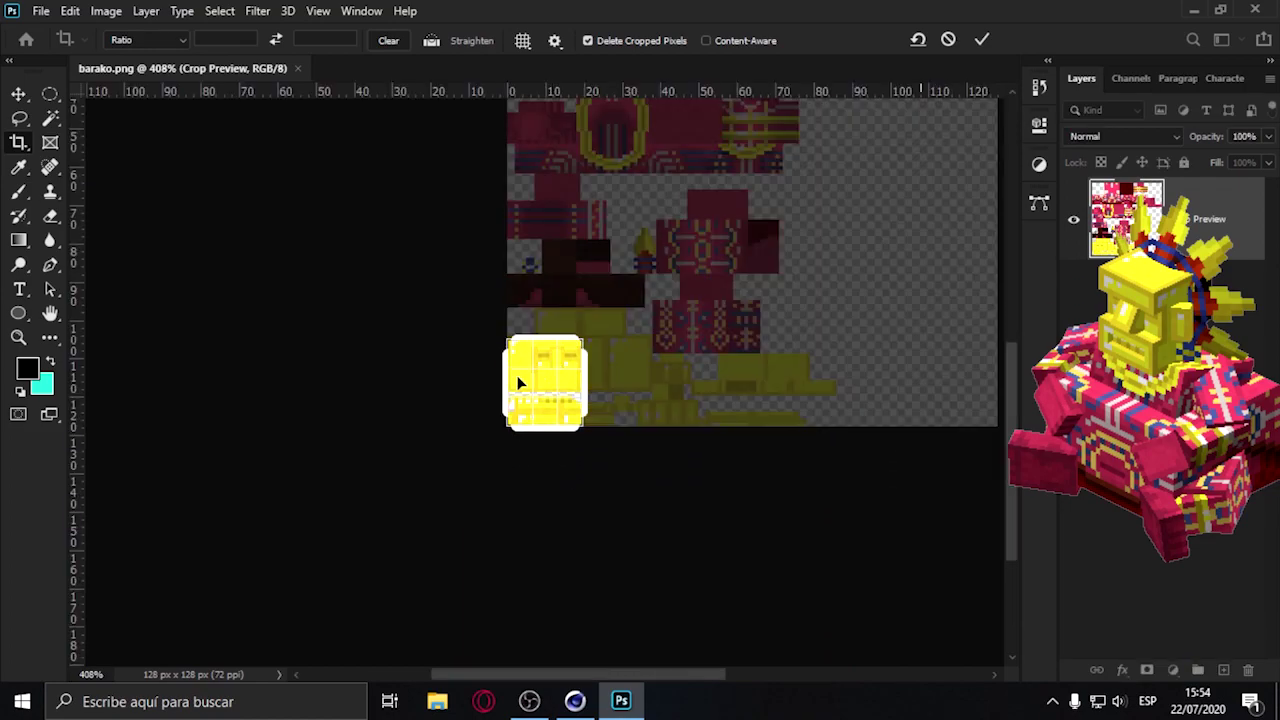
drag(506, 380, 525, 370)
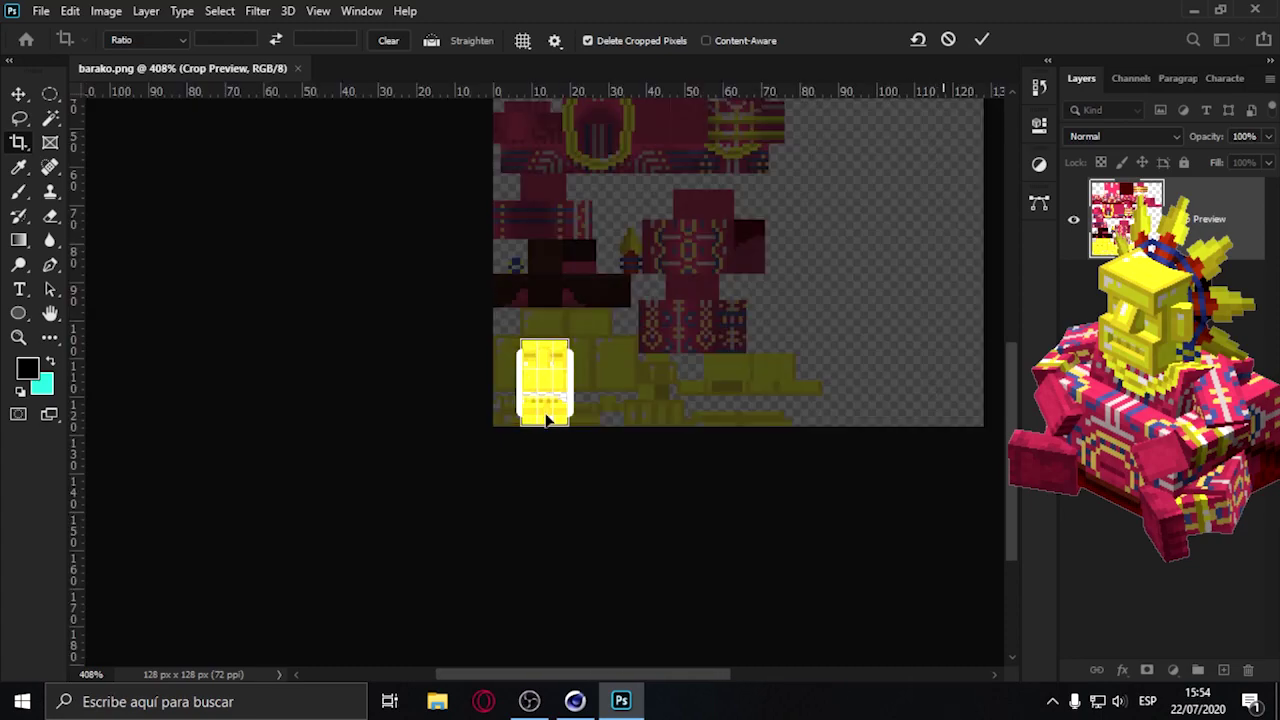
drag(551, 429, 554, 396)
Refine the crop to exactly 12 × 14 px, commit it, and start Save As in Imágenes.
alt+scroll(554, 396, up, 5)
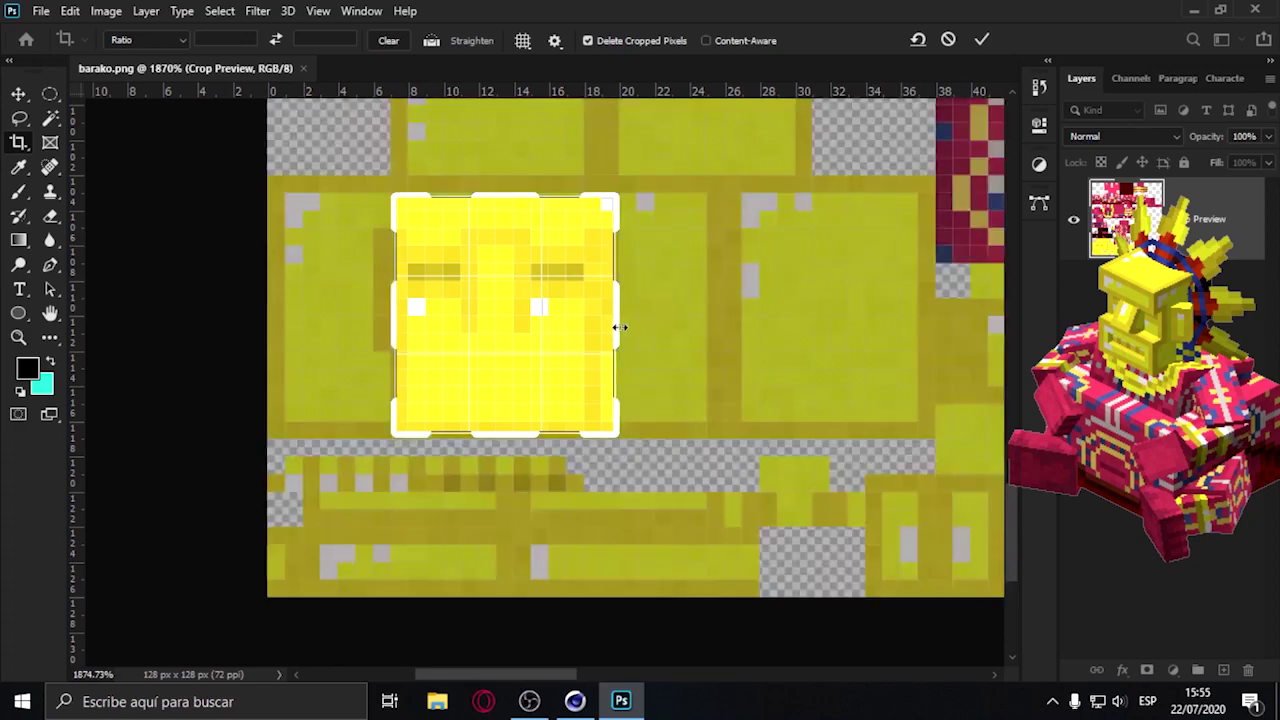
drag(617, 333, 615, 328)
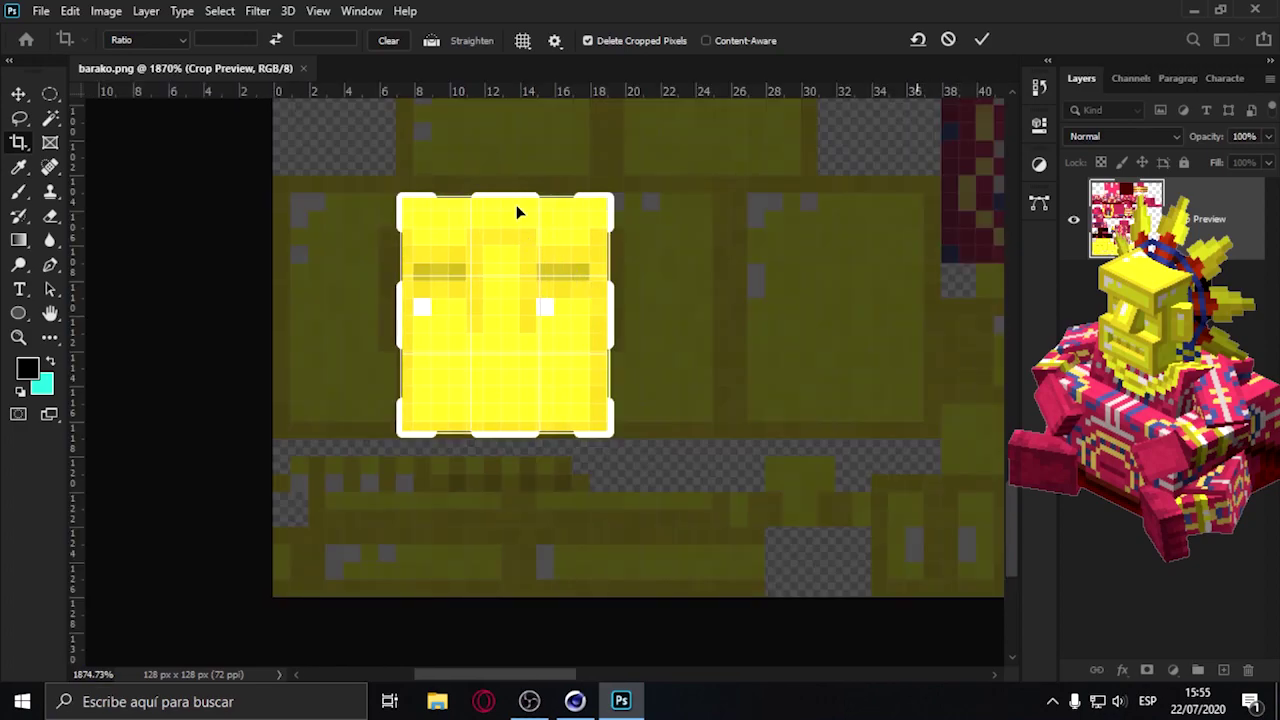
drag(514, 196, 516, 189)
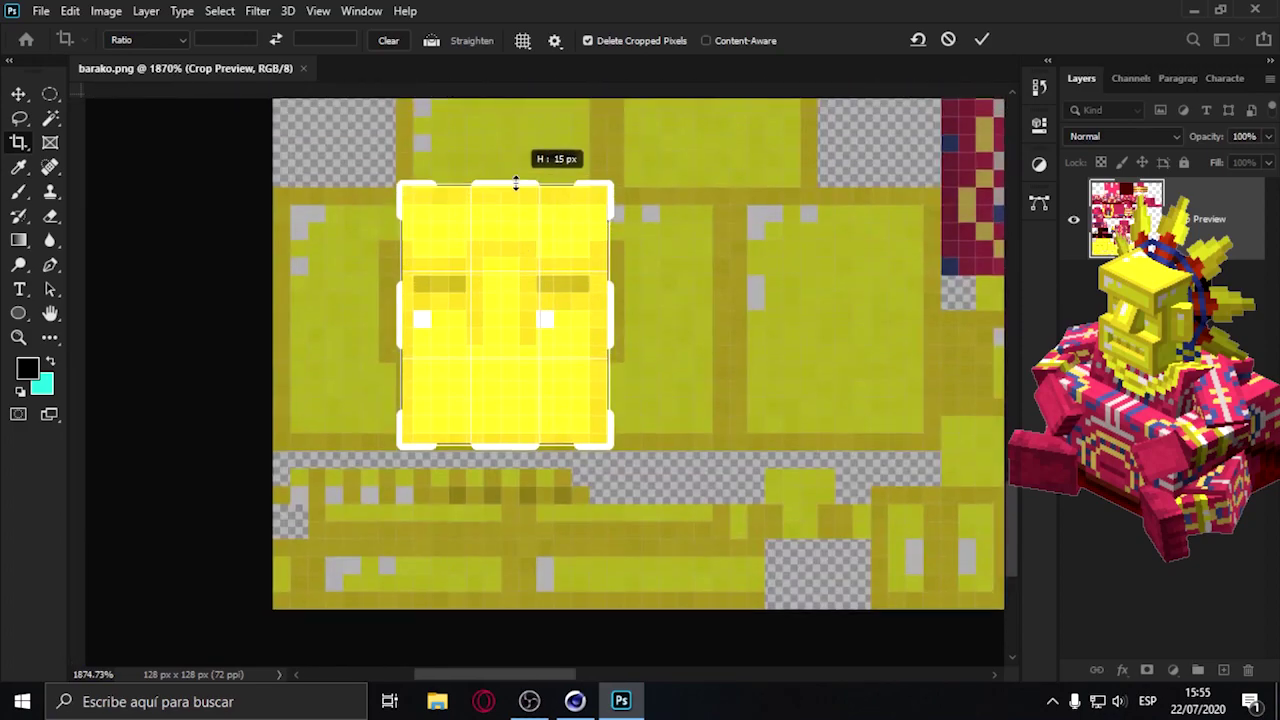
drag(516, 189, 516, 196)
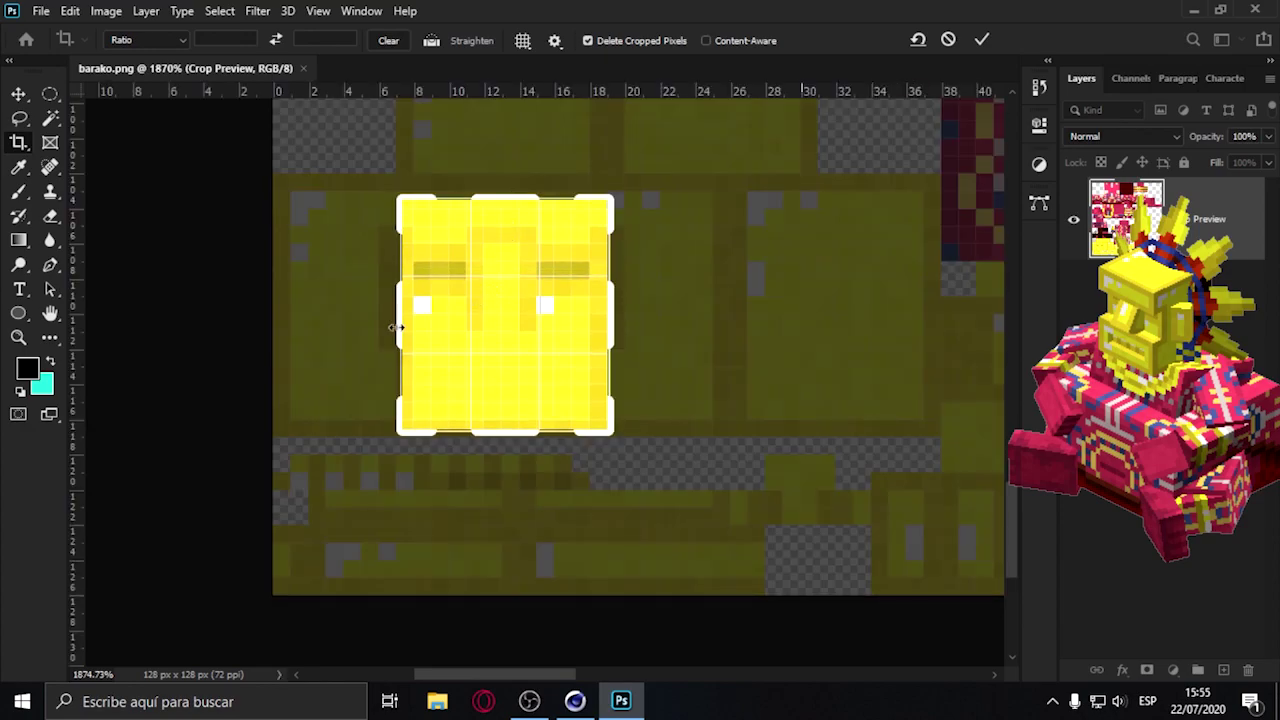
drag(403, 322, 419, 310)
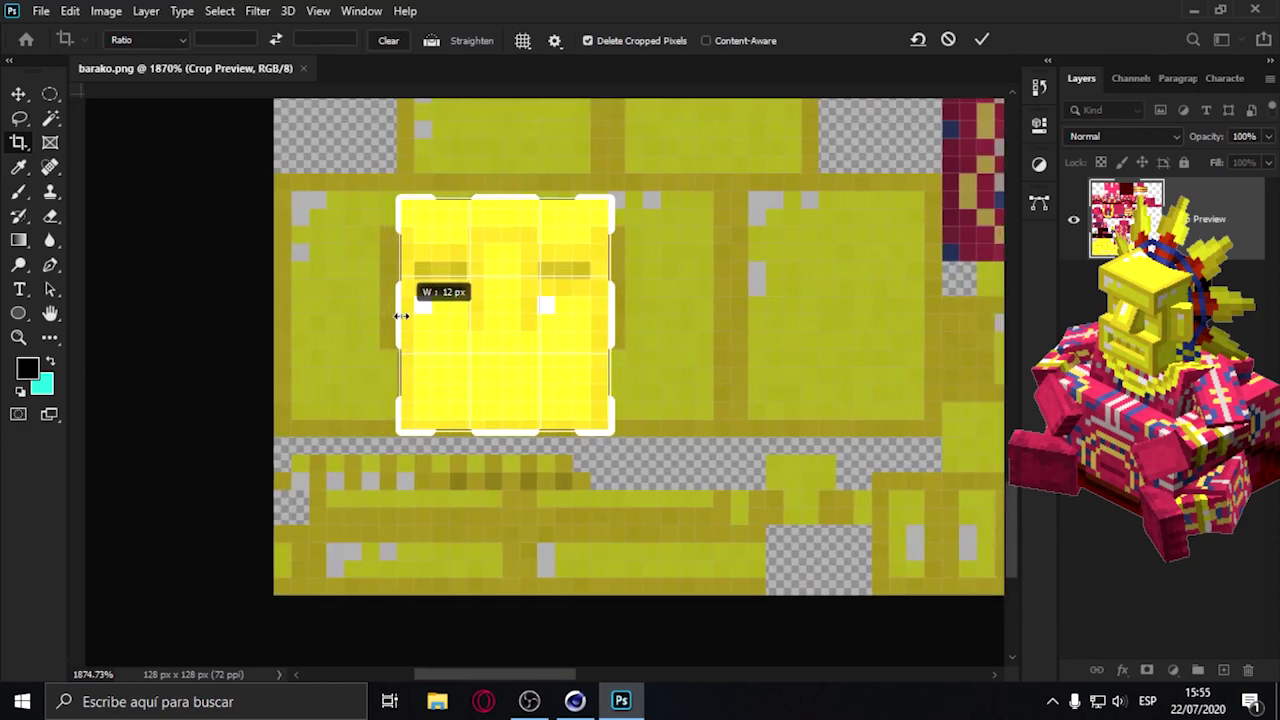
alt+scroll(419, 305, down, 3)
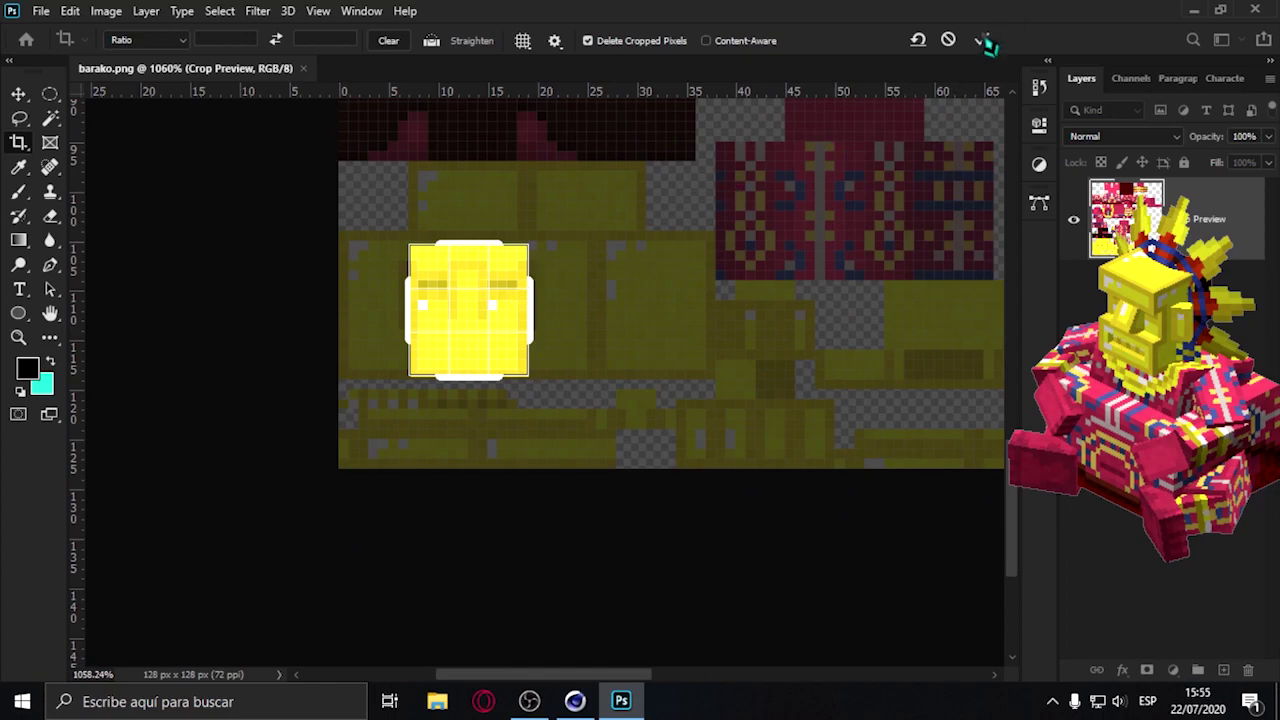
click(982, 40)
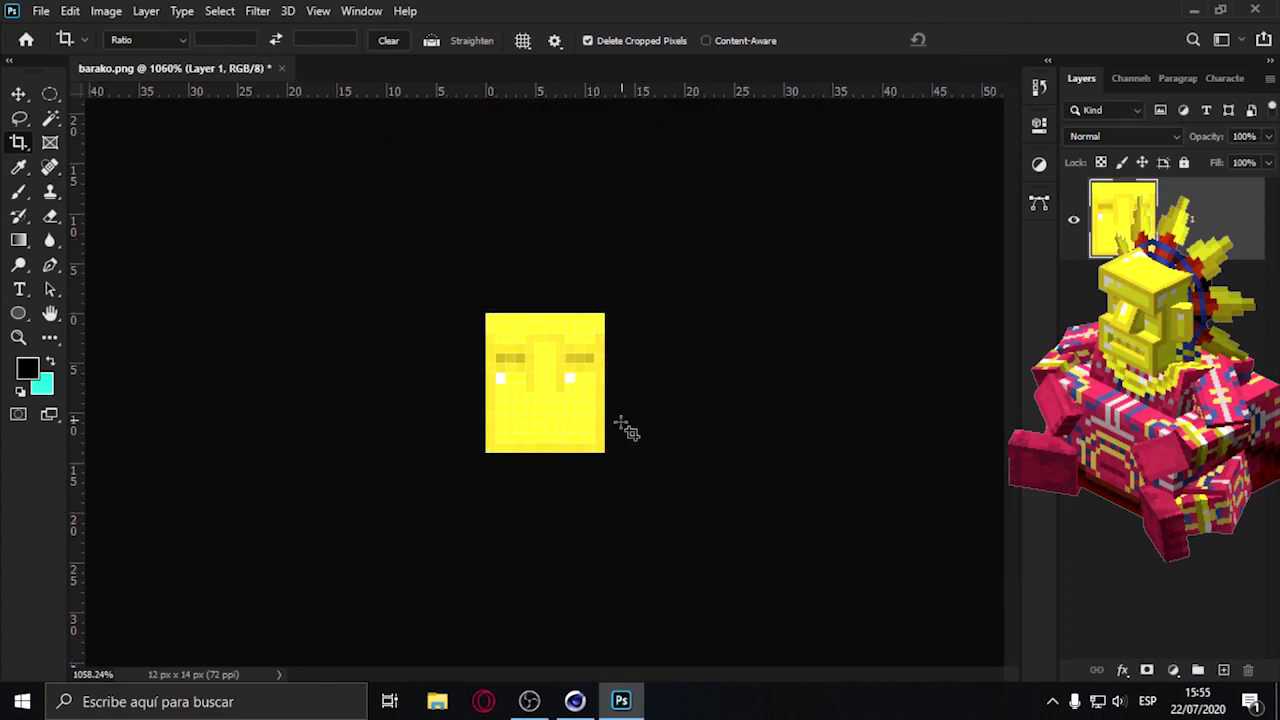
key(ctrl+shift+s)
click(78, 199)
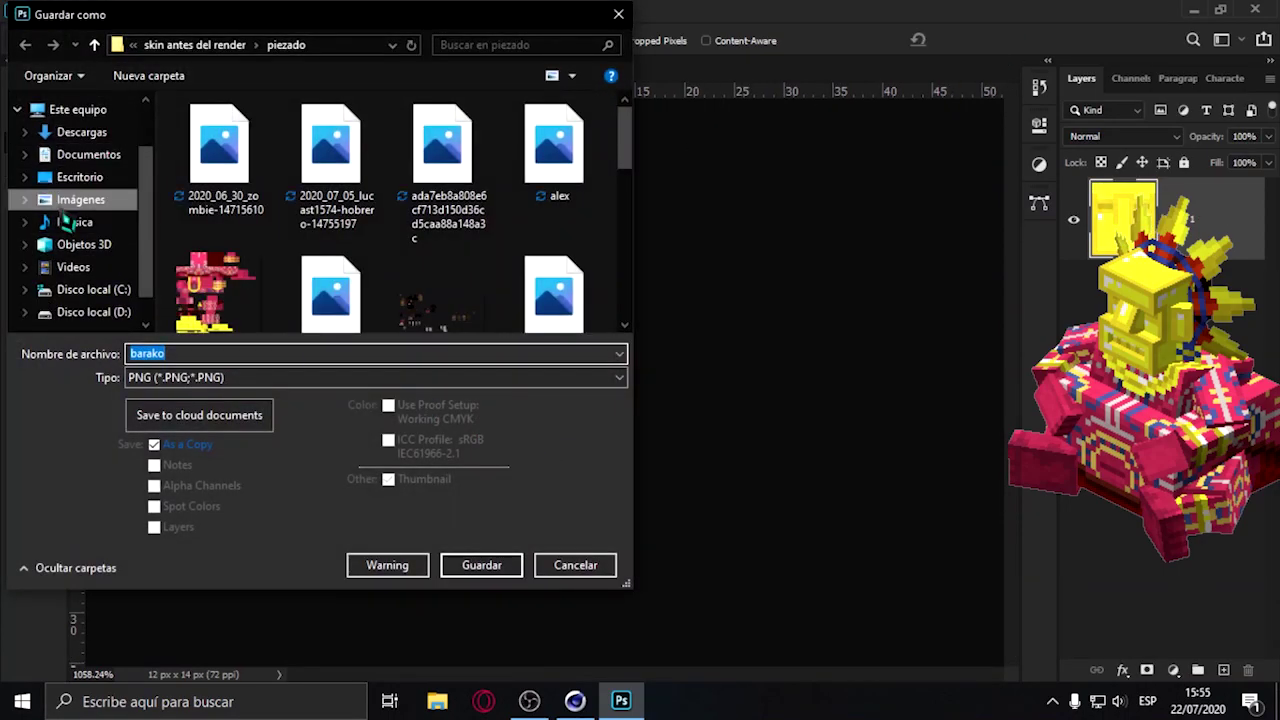
Create a new folder 'barako king' inside Renders > skin antes del render.
double_click(250, 236)
click(255, 191)
double_click(255, 191)
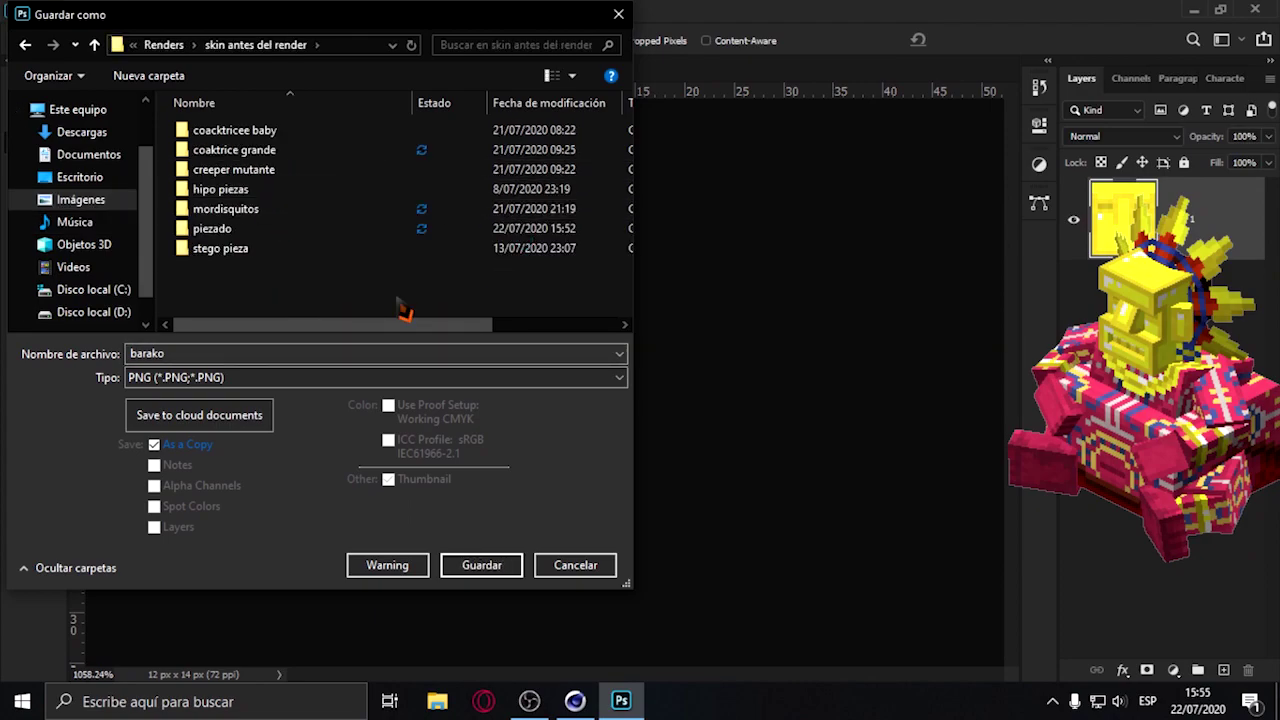
right_click(474, 290)
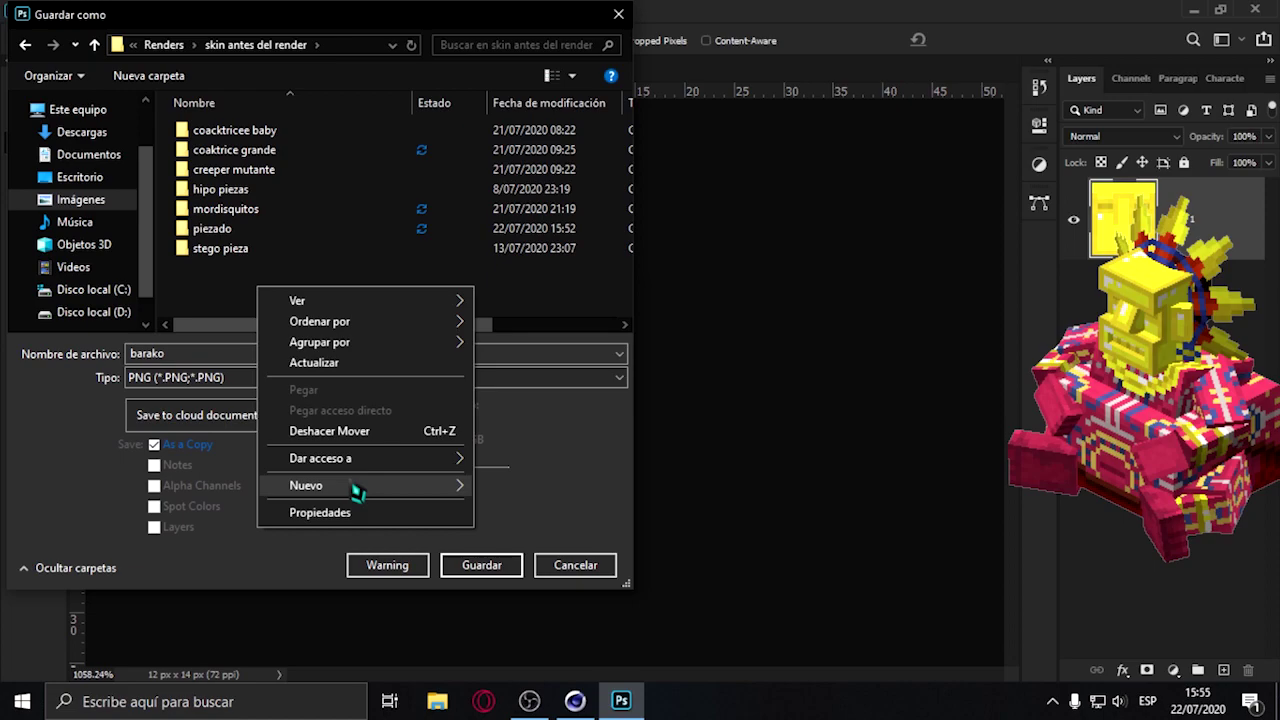
click(553, 258)
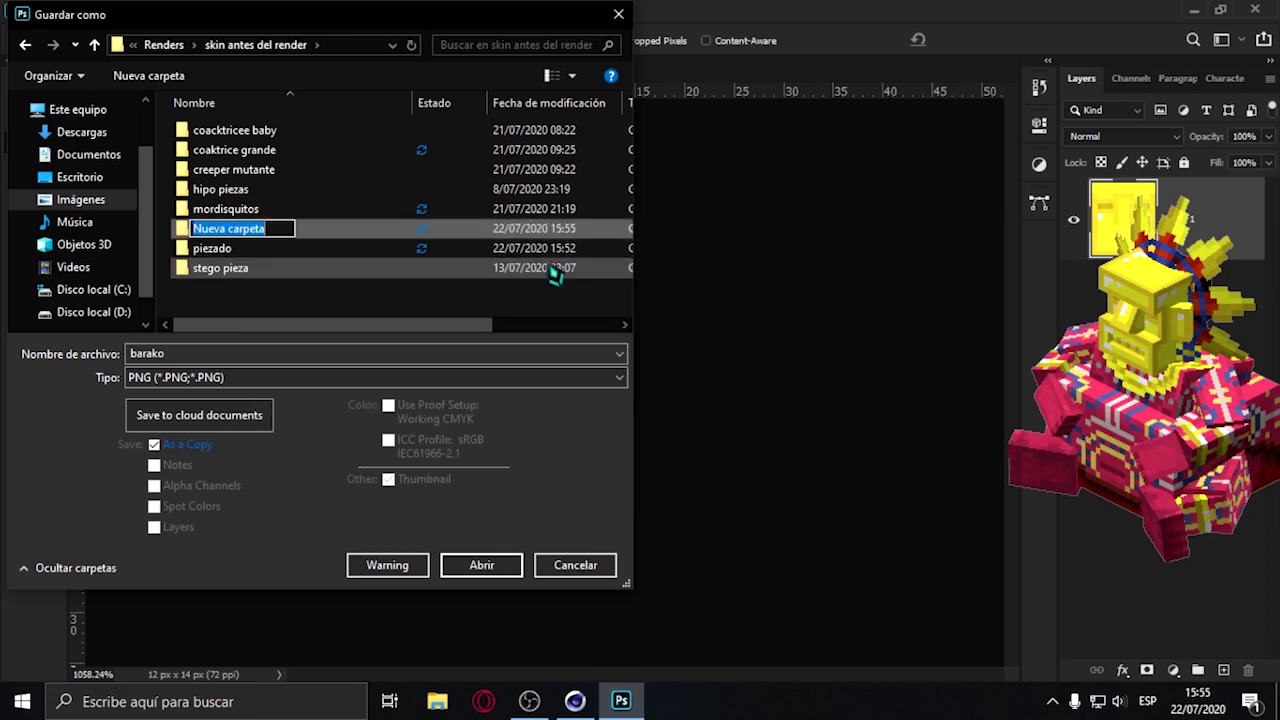
key(BackSpace)
text(barako king)
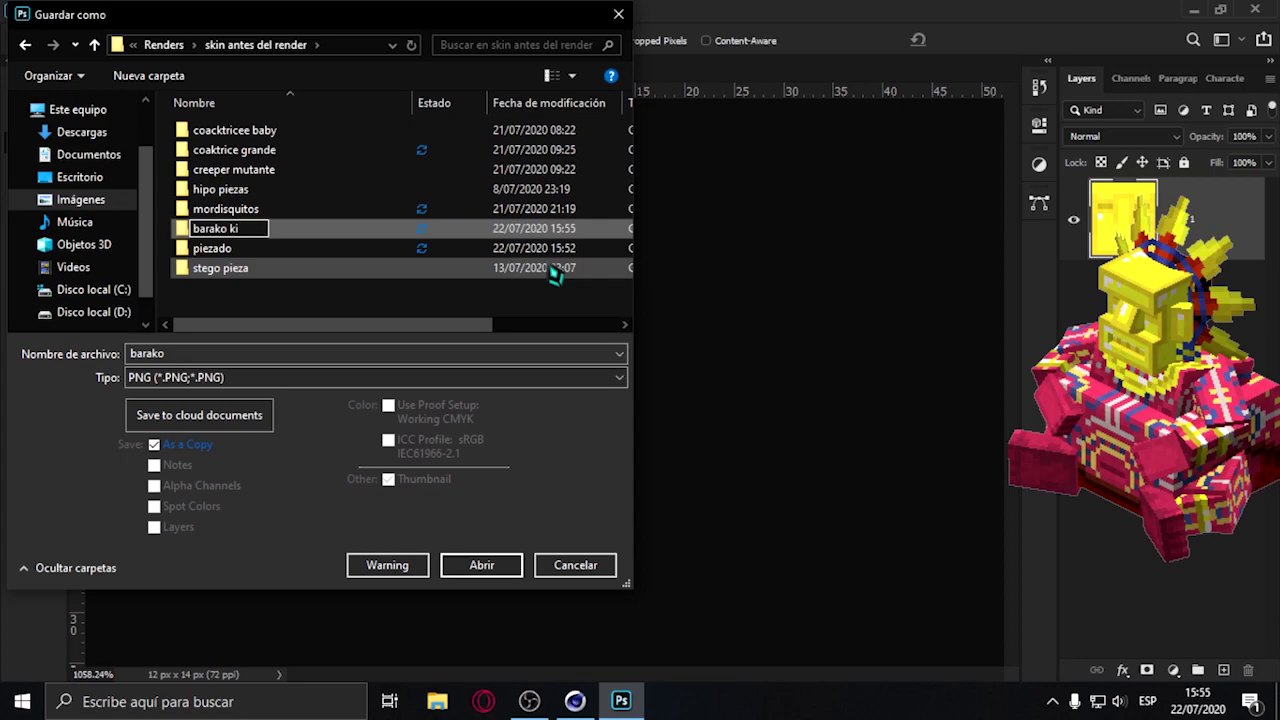
key(Return)
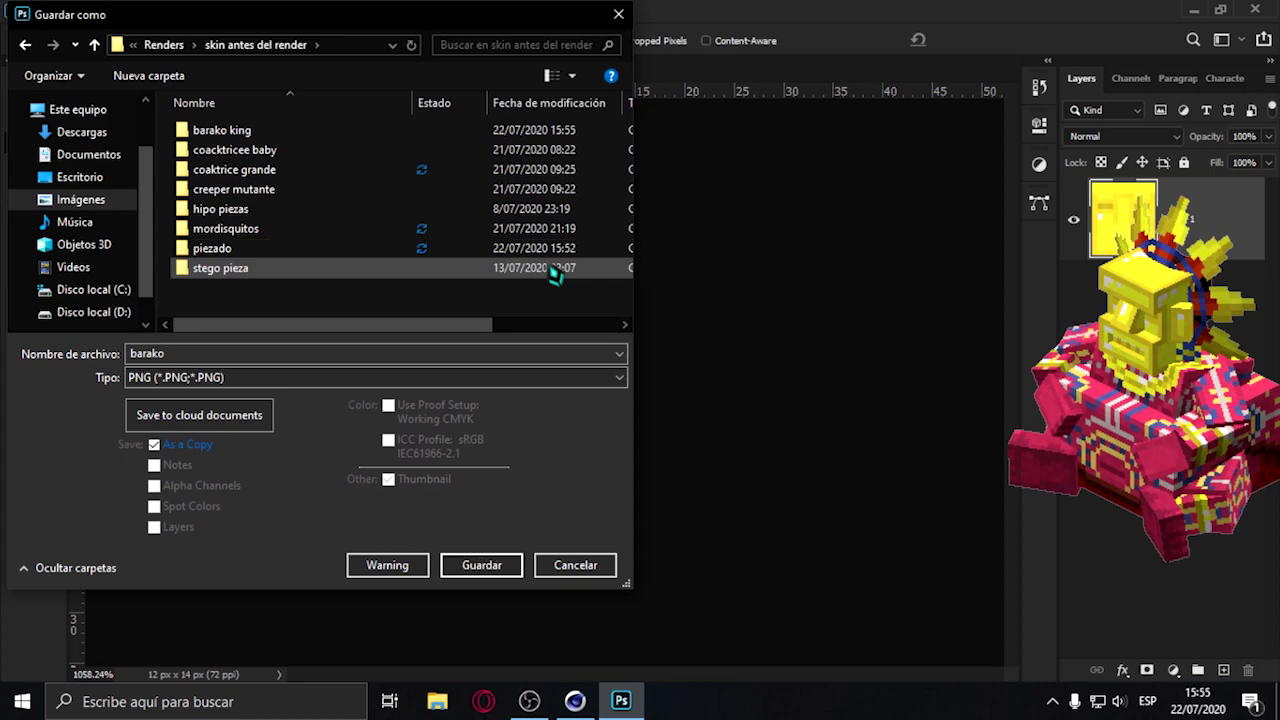
Save the face into barako king as PNG 'cara frontal', accepting the PNG options.
key(Return)
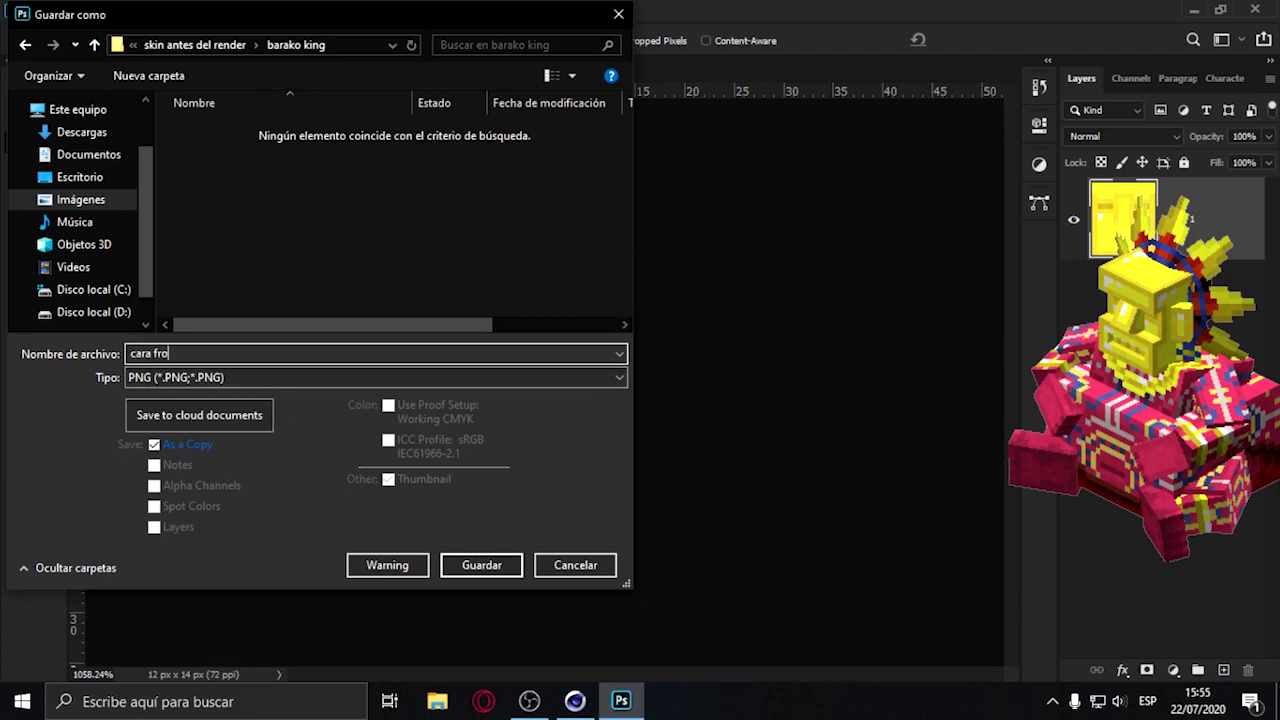
text(al)
key(Return)
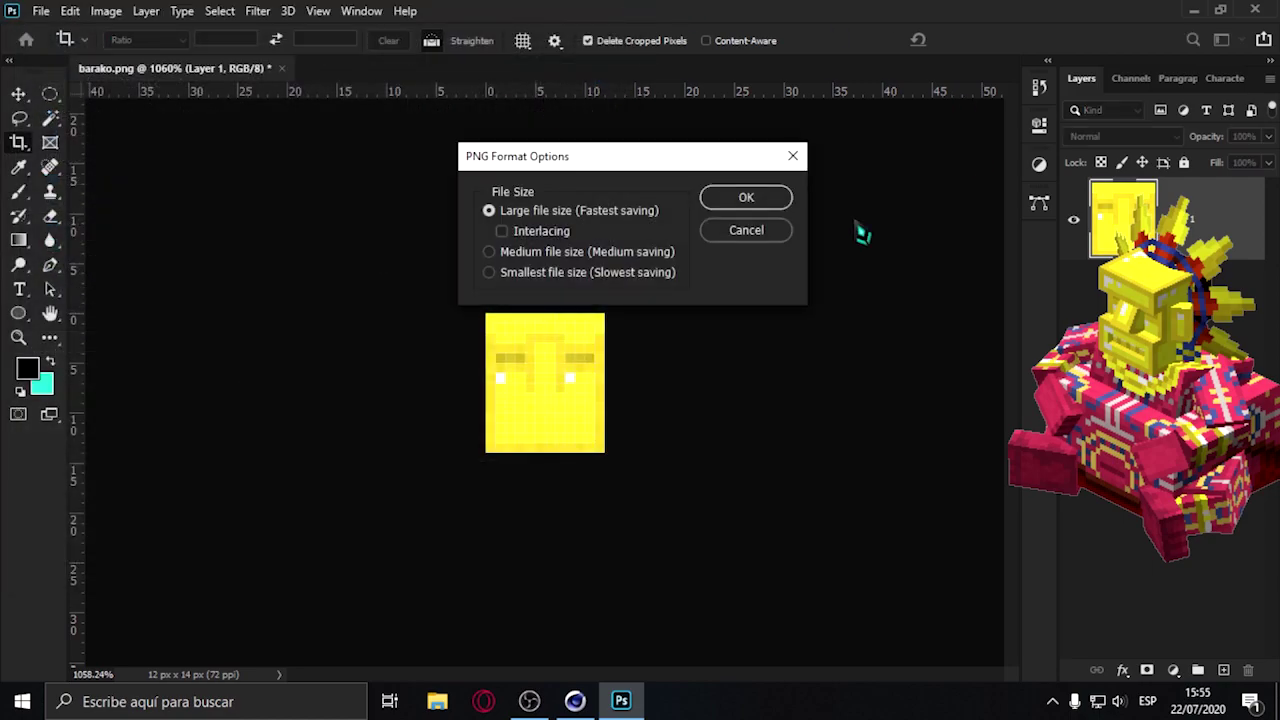
click(777, 196)
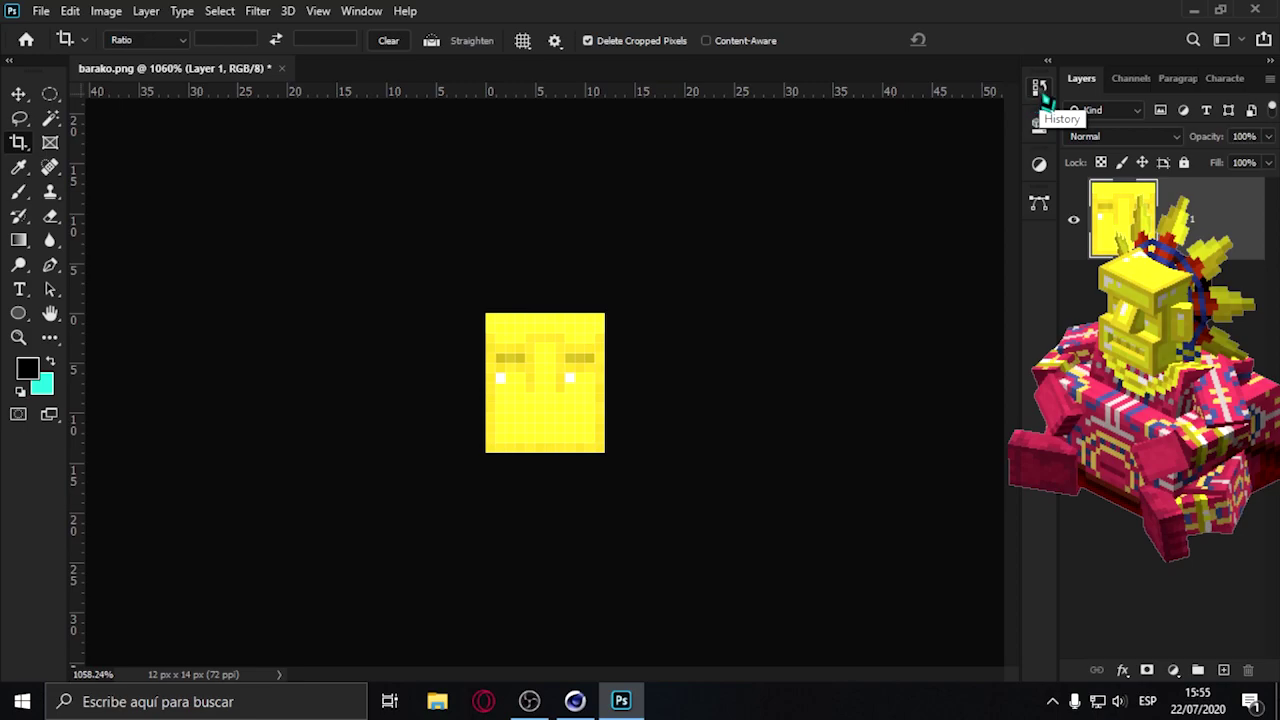
click(1042, 92)
click(876, 115)
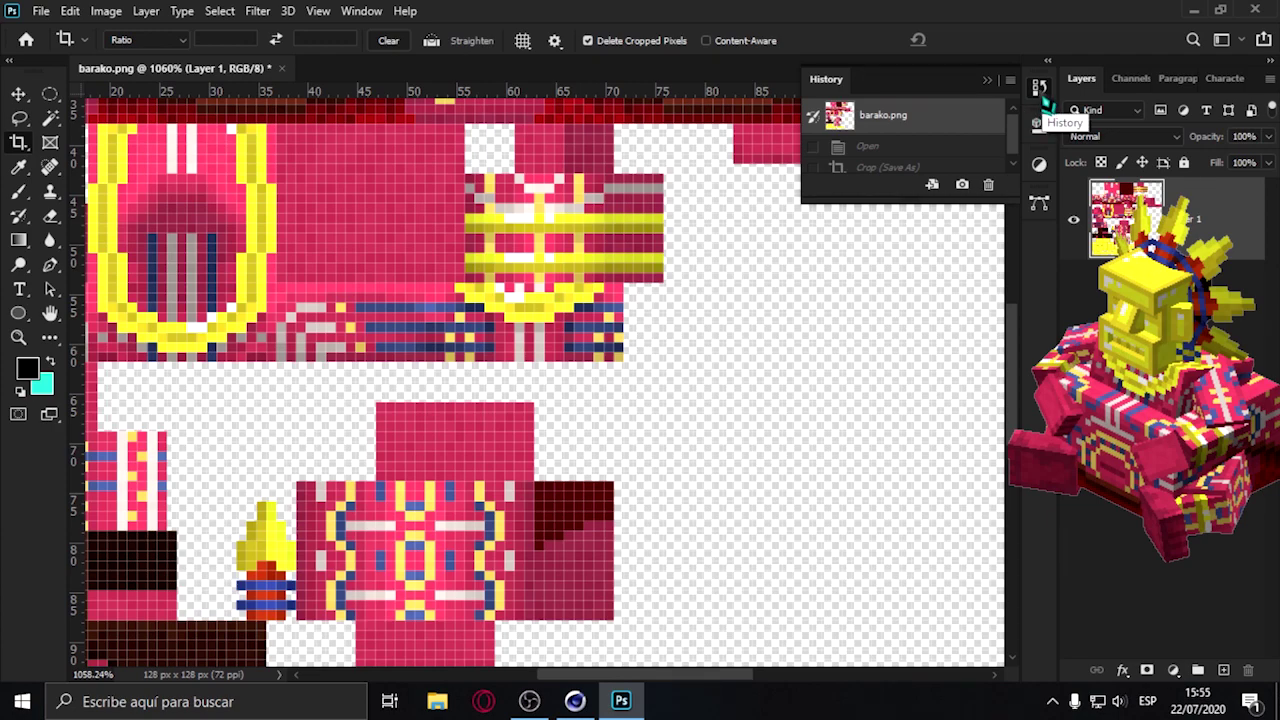
alt+scroll(945, 330, down, 3)
alt+scroll(930, 382, down, 1)
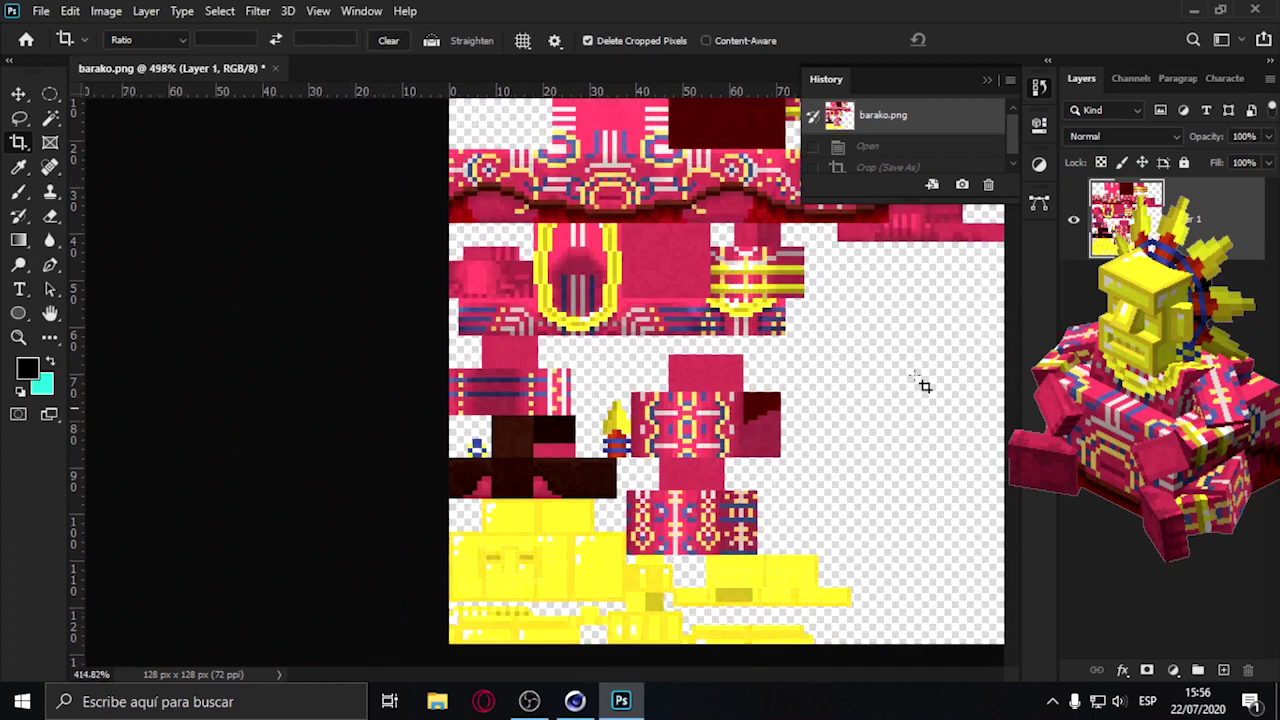
alt+scroll(905, 360, down, 1)
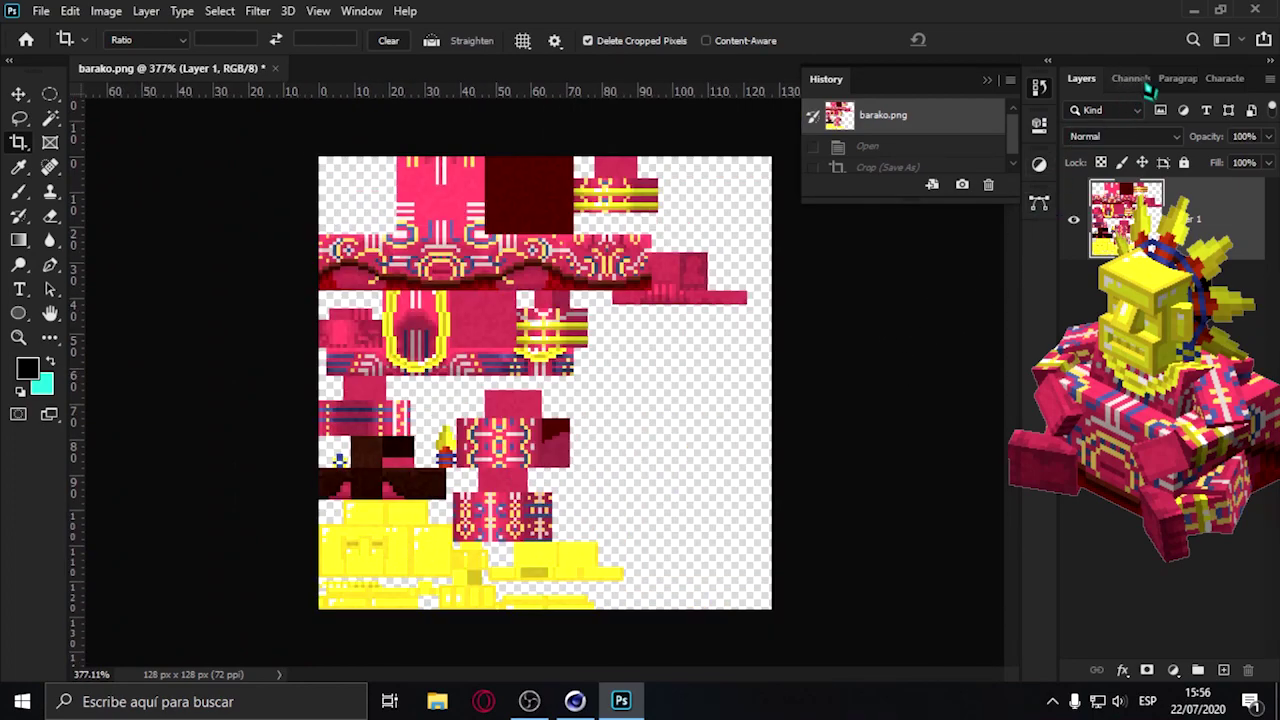
click(1041, 162)
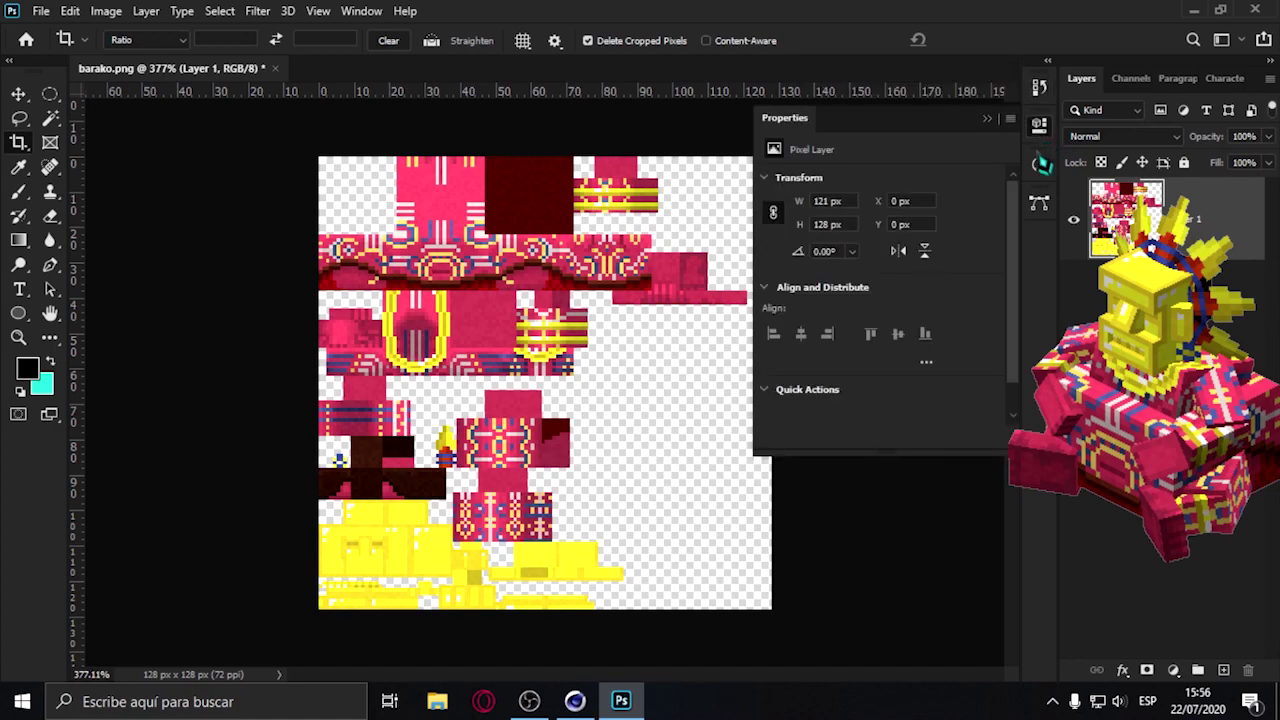
click(1041, 165)
click(1040, 205)
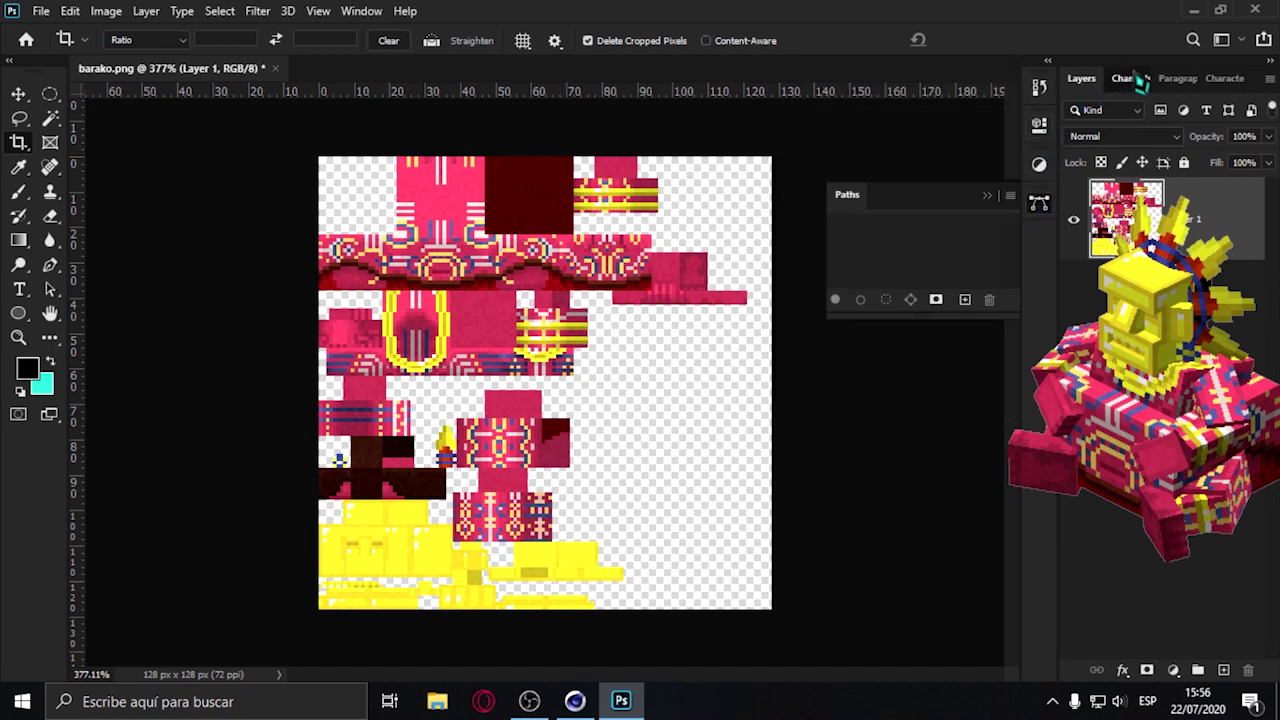
click(1136, 84)
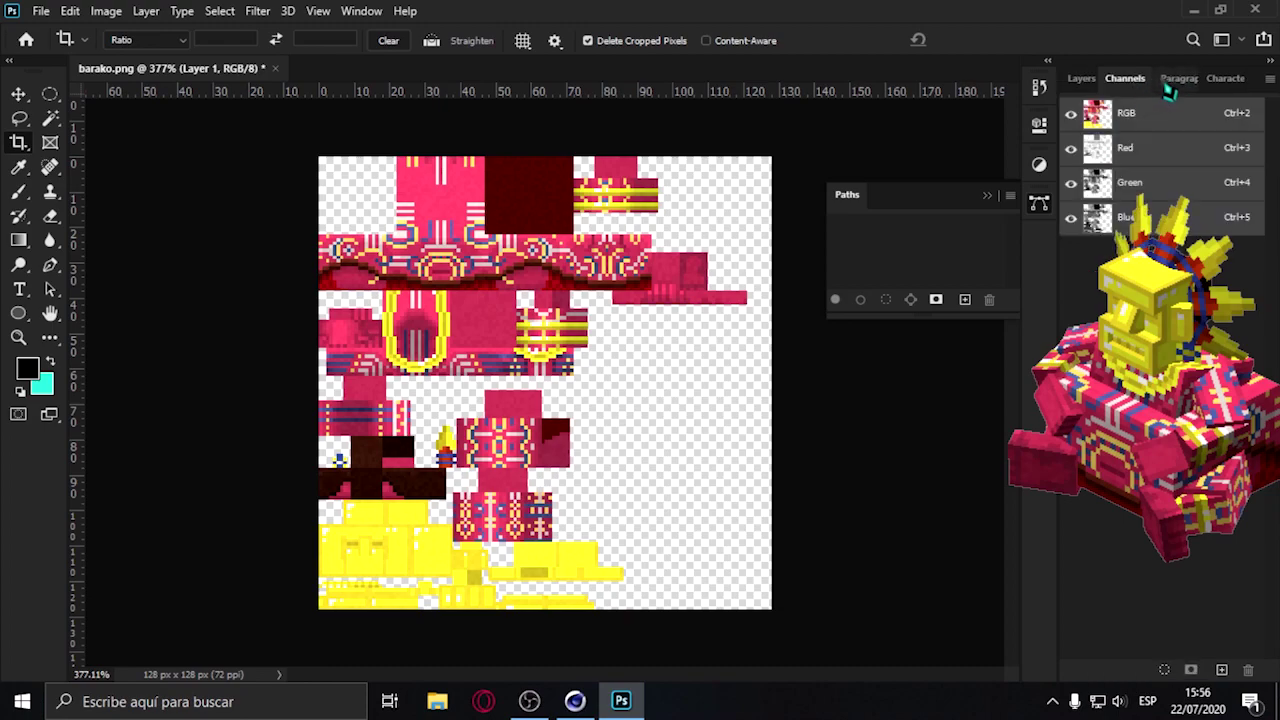
click(1170, 80)
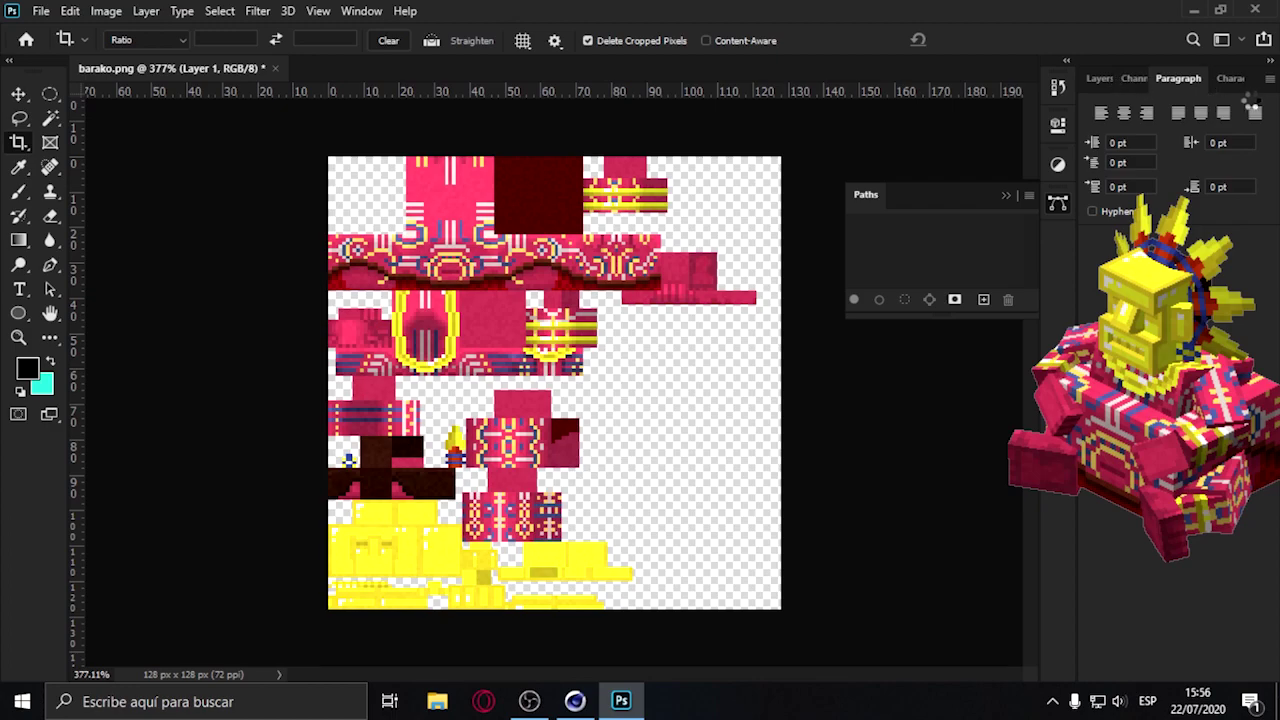
click(1238, 82)
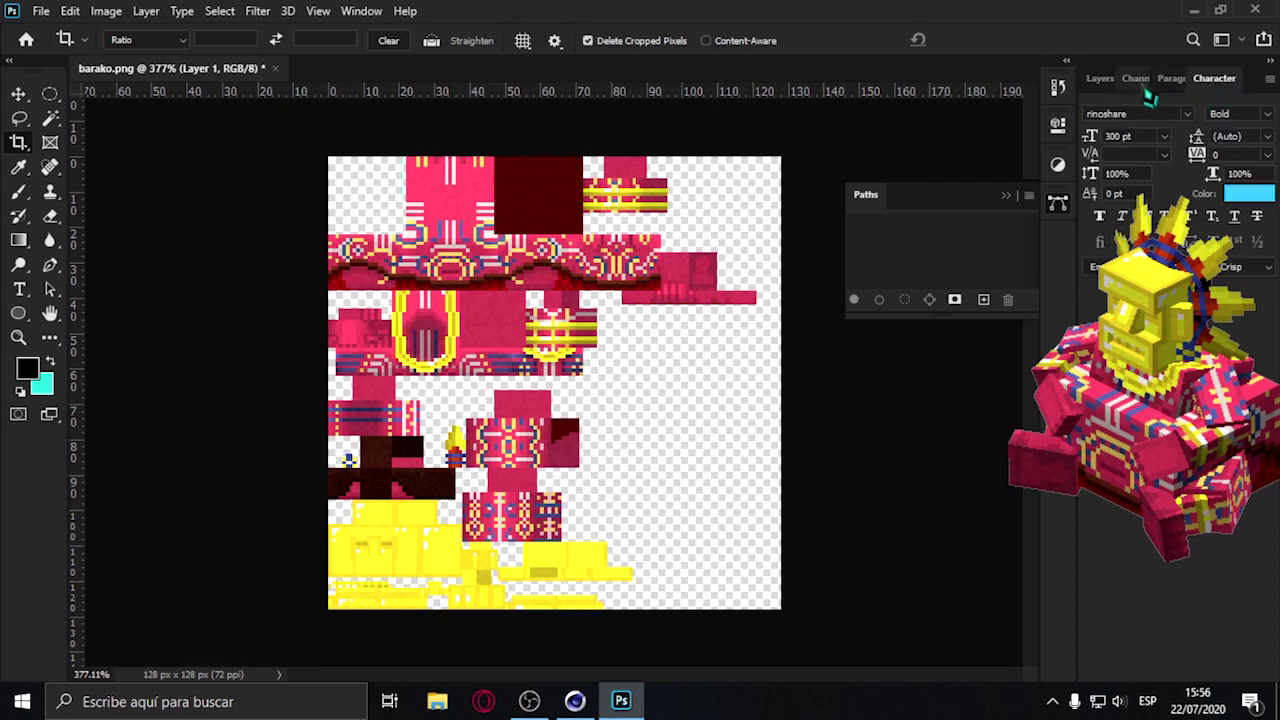
click(1100, 80)
click(1040, 90)
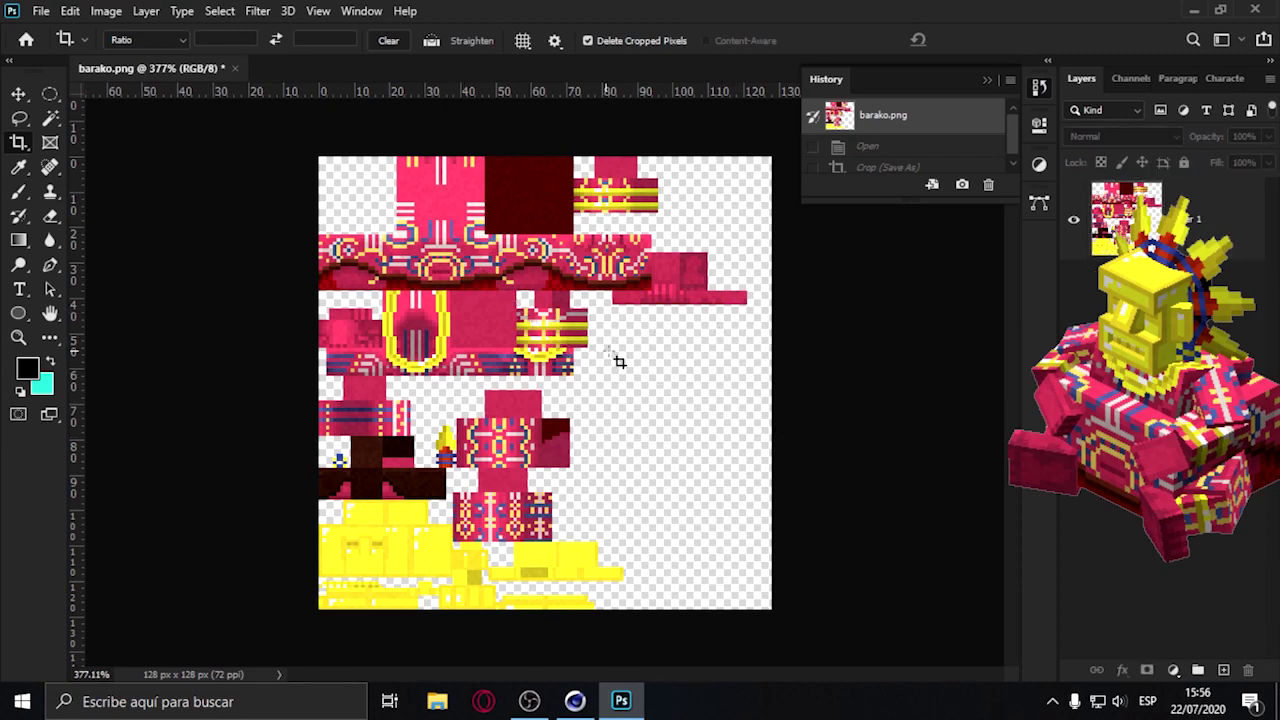
Drag the crop edges in around one small yellow piece, with rulers shown.
click(533, 498)
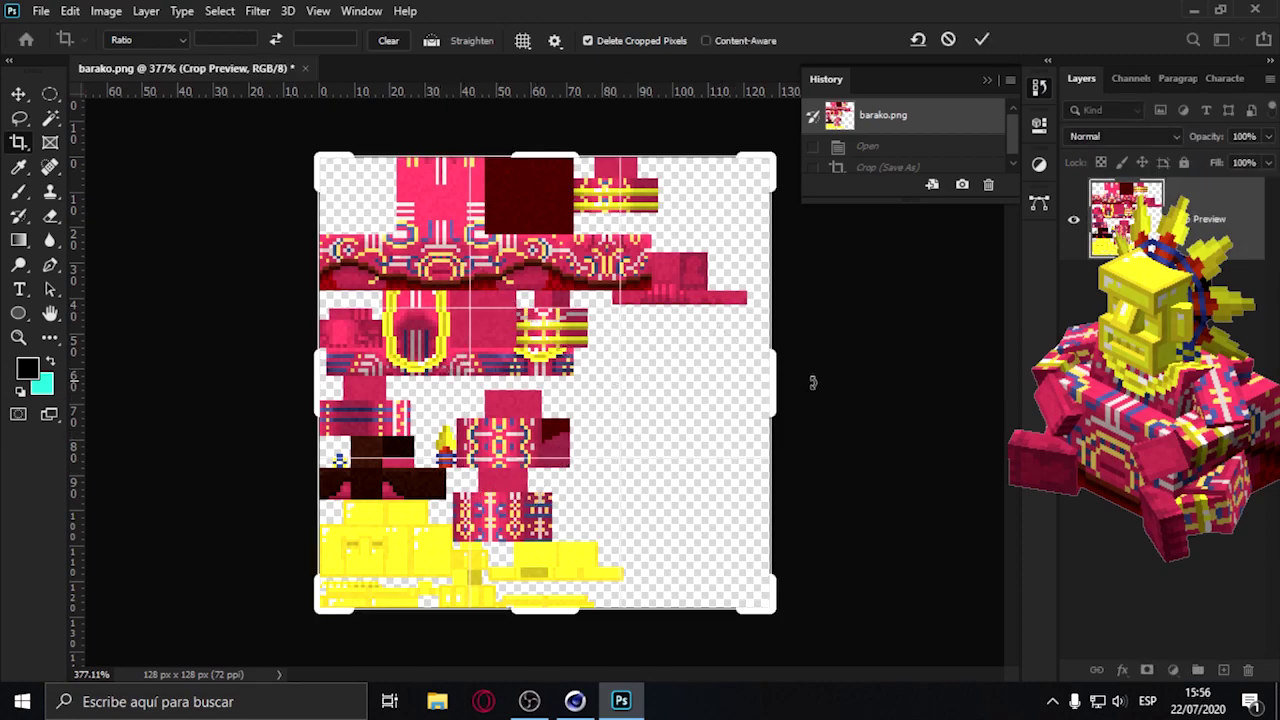
drag(773, 382, 625, 370)
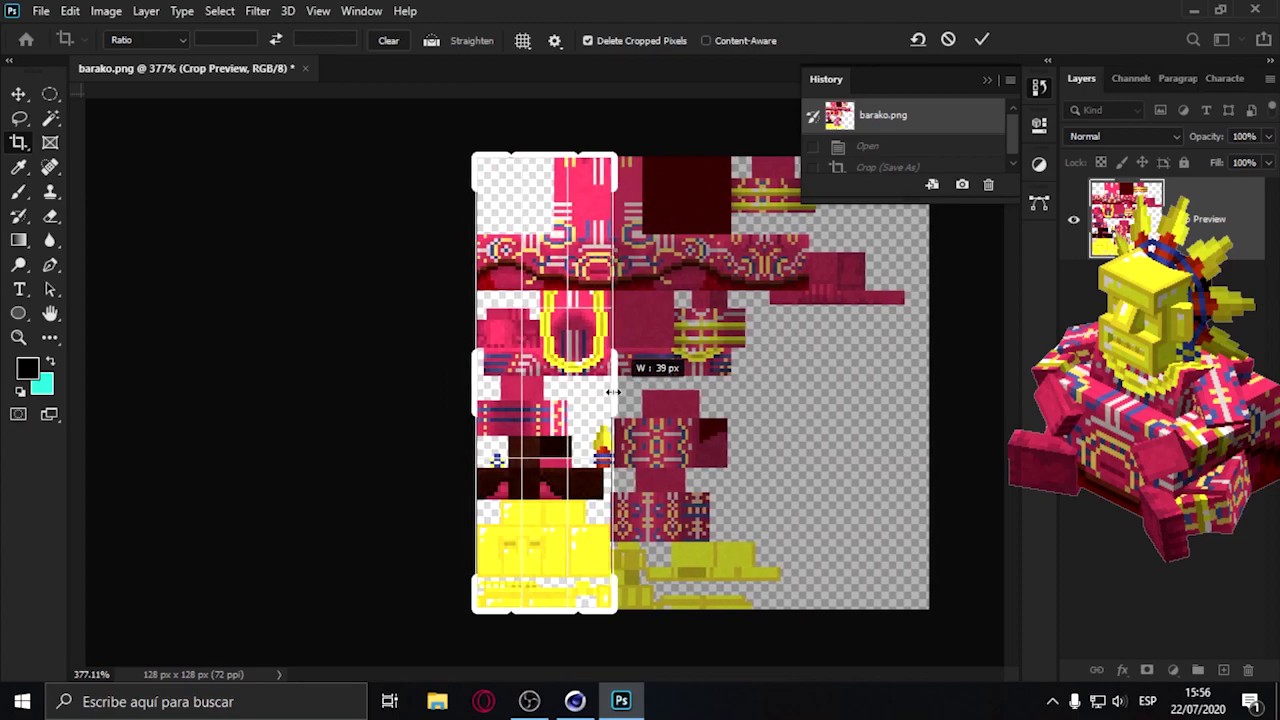
drag(466, 383, 522, 367)
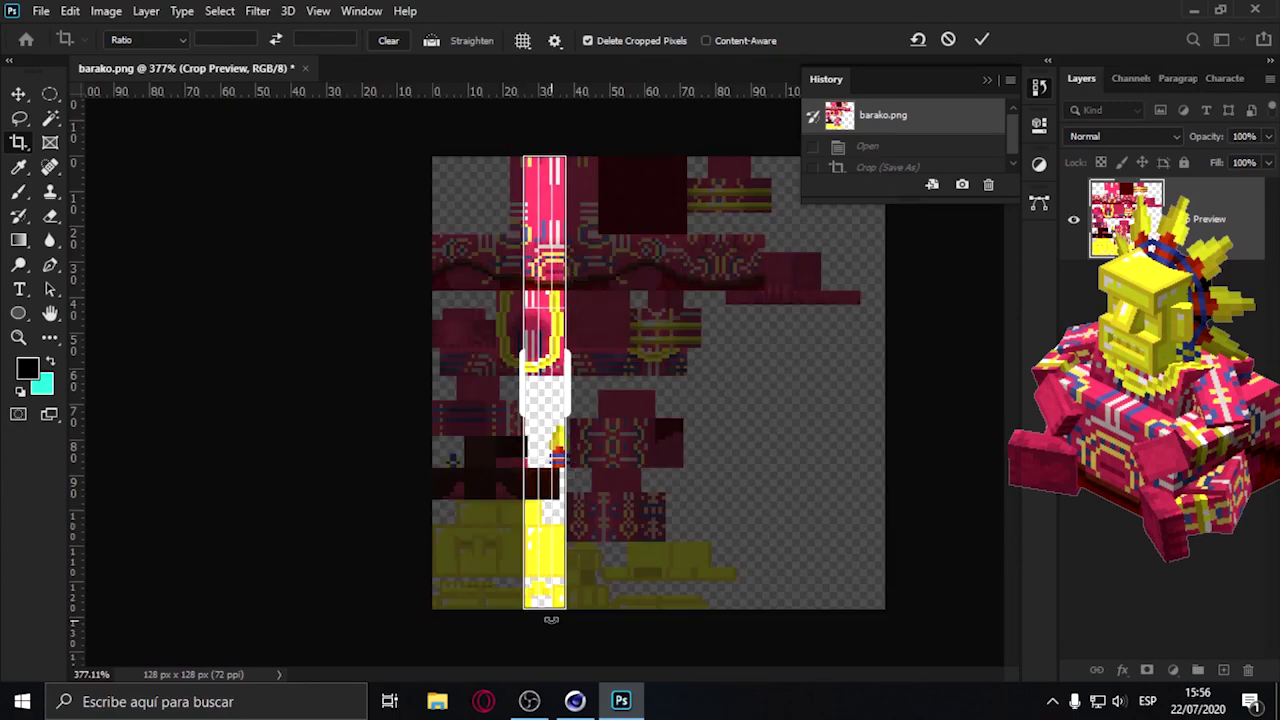
drag(544, 606, 553, 596)
key(ctrl+r)
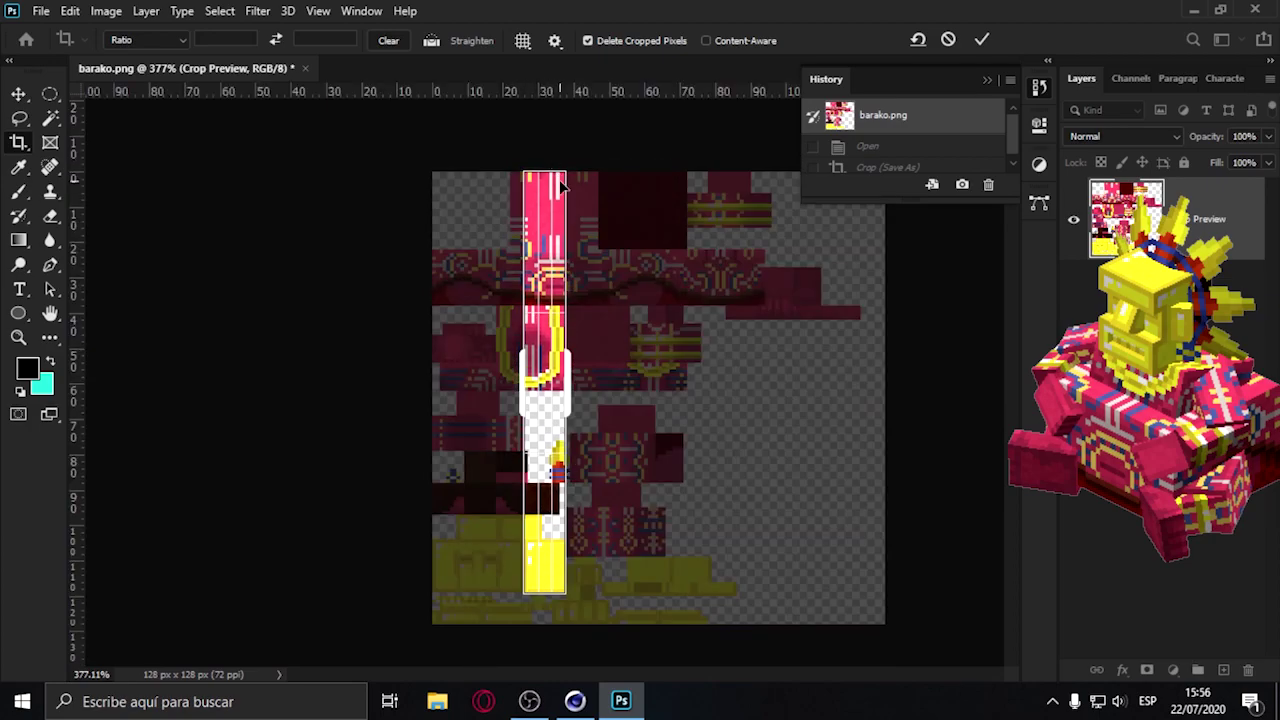
drag(559, 171, 556, 357)
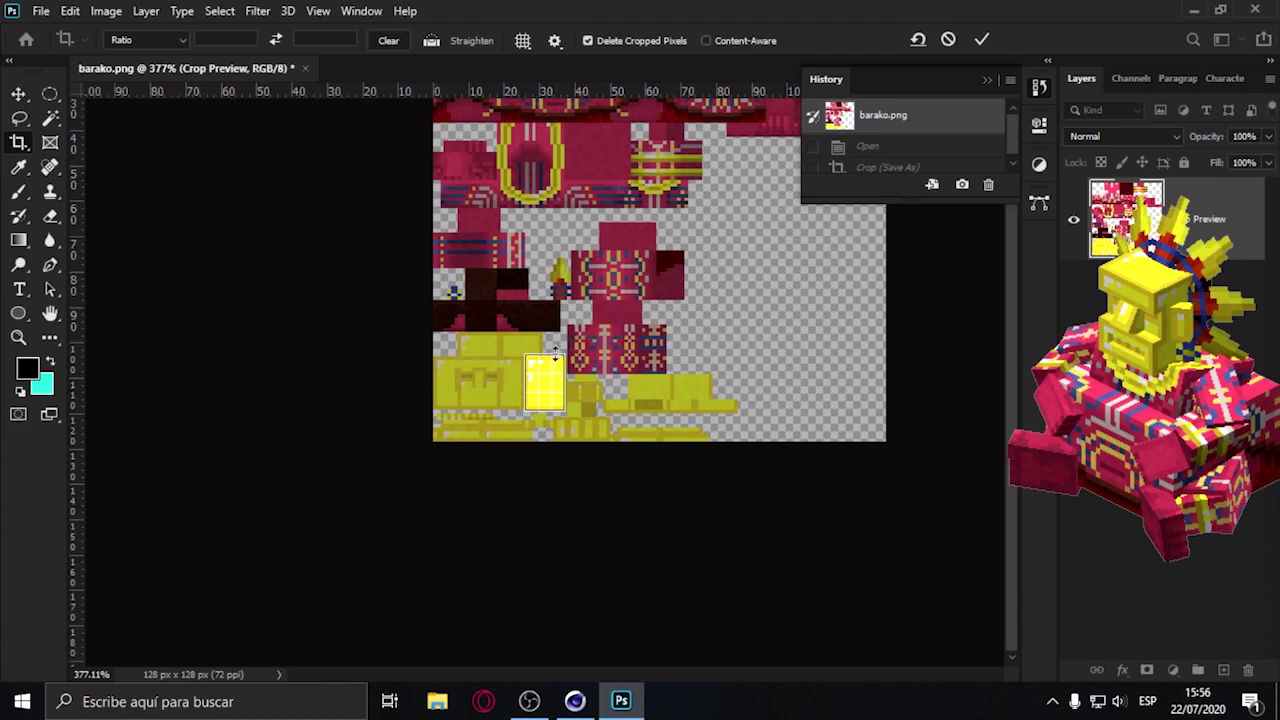
drag(558, 356, 558, 356)
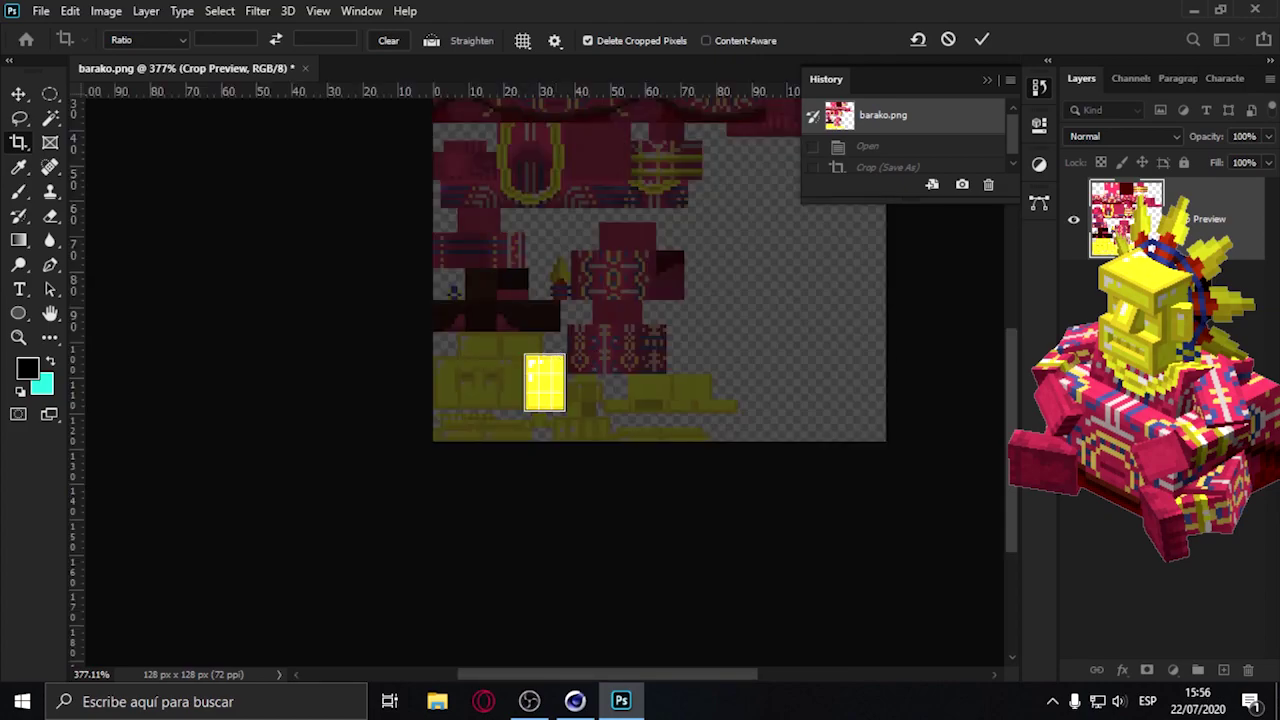
key(alt+Tab)
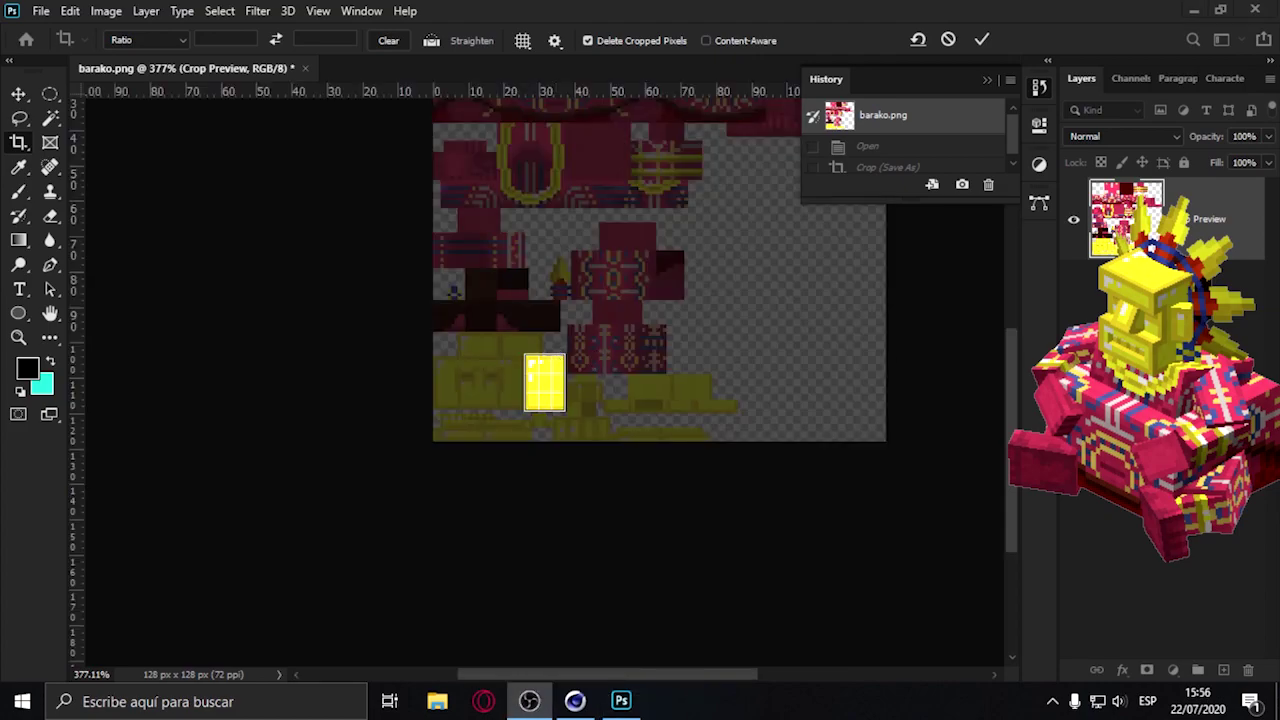
alt+scroll(543, 354, up, 3)
alt+scroll(574, 414, up, 2)
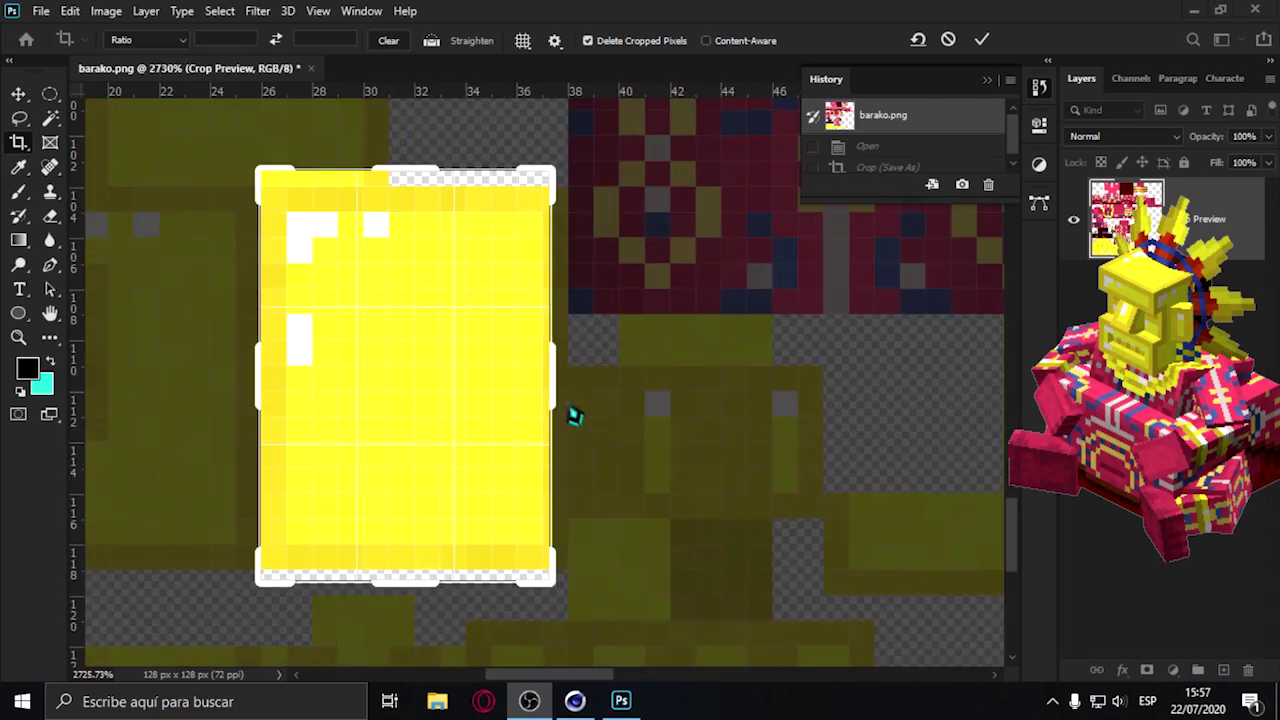
alt+scroll(574, 414, down, 2)
Commit the crop, then cancel saving and undo it to restore the full texture.
key(Return)
key(ctrl+shift+s)
key(Escape)
key(ctrl+z)
alt+scroll(663, 409, down, 3)
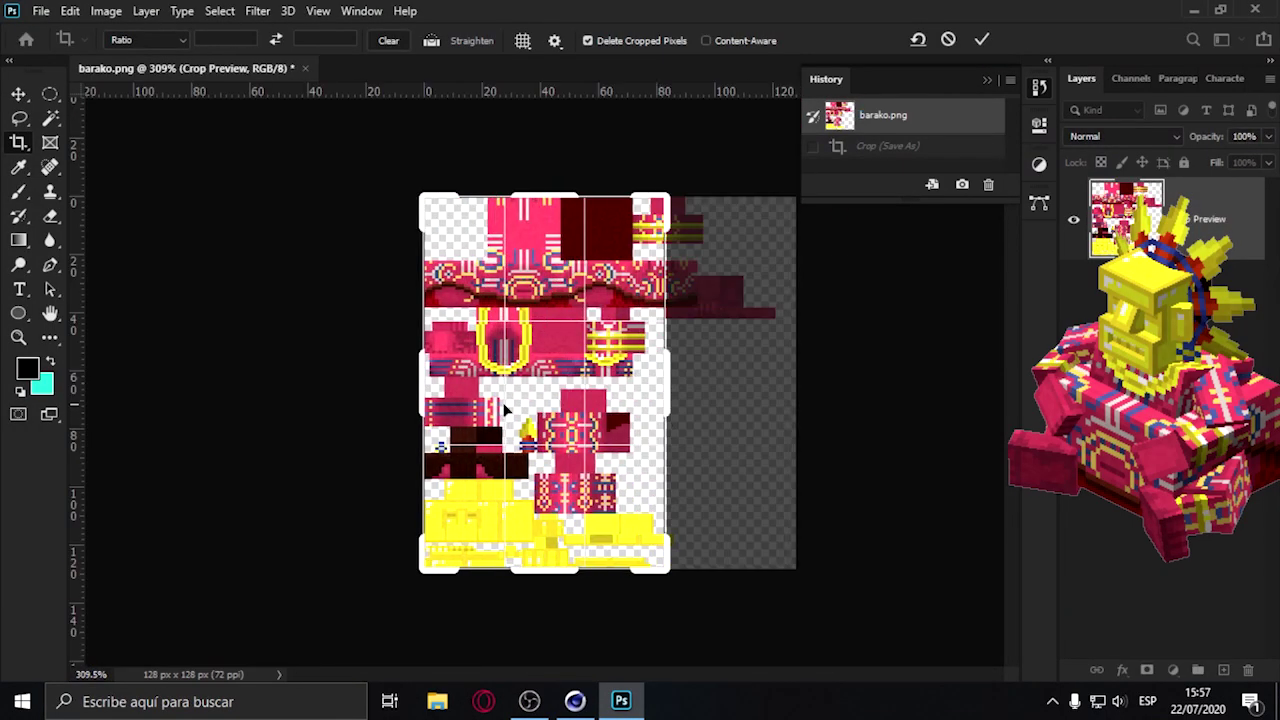
alt+scroll(663, 409, up, 3)
Reshape the crop around the 14 × 4 px piece, commit it, and open Save As.
mouse_move(663, 409)
mouse_down()
mouse_move(897, 356)
mouse_move(543, 600)
mouse_up()
alt+scroll(500, 480, down, 3)
drag(500, 480, 494, 520)
key(Return)
key(v)
alt+scroll(600, 389, up, 2)
key(ctrl+shift+s)
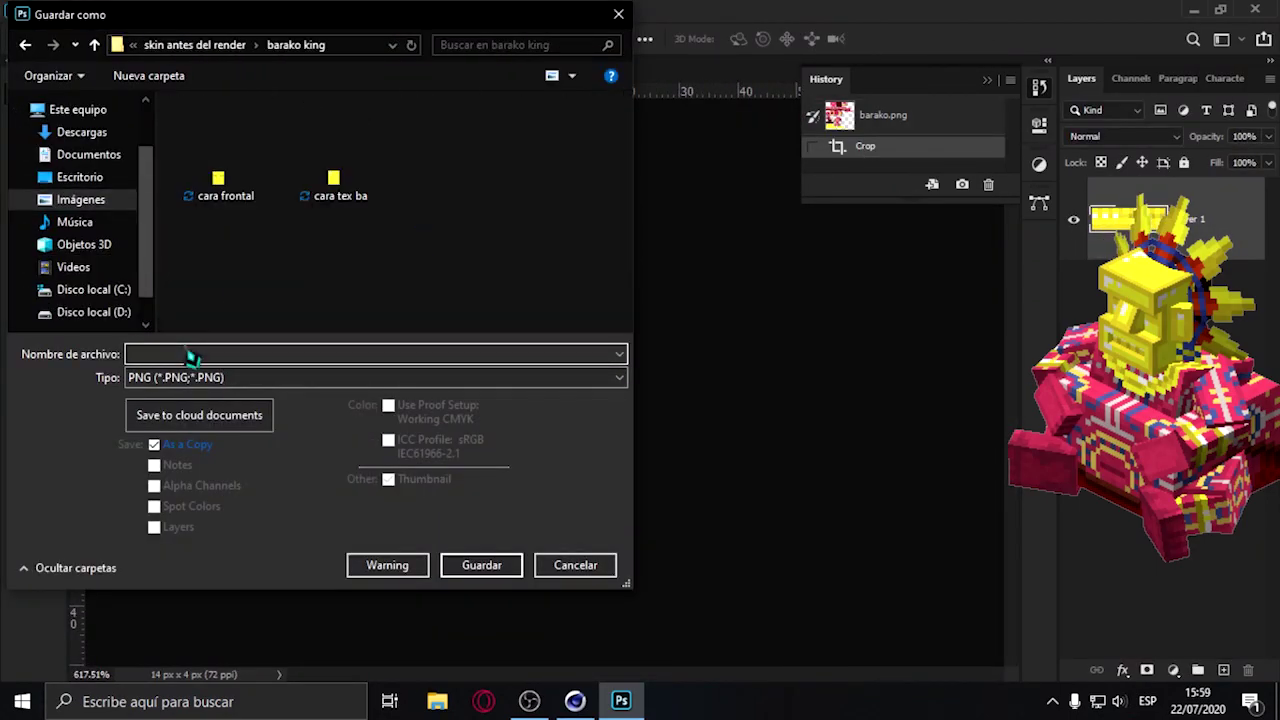
Crop a 25×20 px face piece and save it as a PNG.
key(Escape)
key(ctrl+z)
mouse_move(800, 389)
mouse_down()
mouse_move(645, 390)
mouse_move(571, 271)
mouse_up()
alt+scroll(645, 390, up, 2)
alt+scroll(571, 271, up, 2)
key(Return)
key(ctrl+s)
key(Escape)
Crop a smaller piece and begin saving it under a name starting 'ta'.
key(ctrl+z)
drag(757, 594, 551, 600)
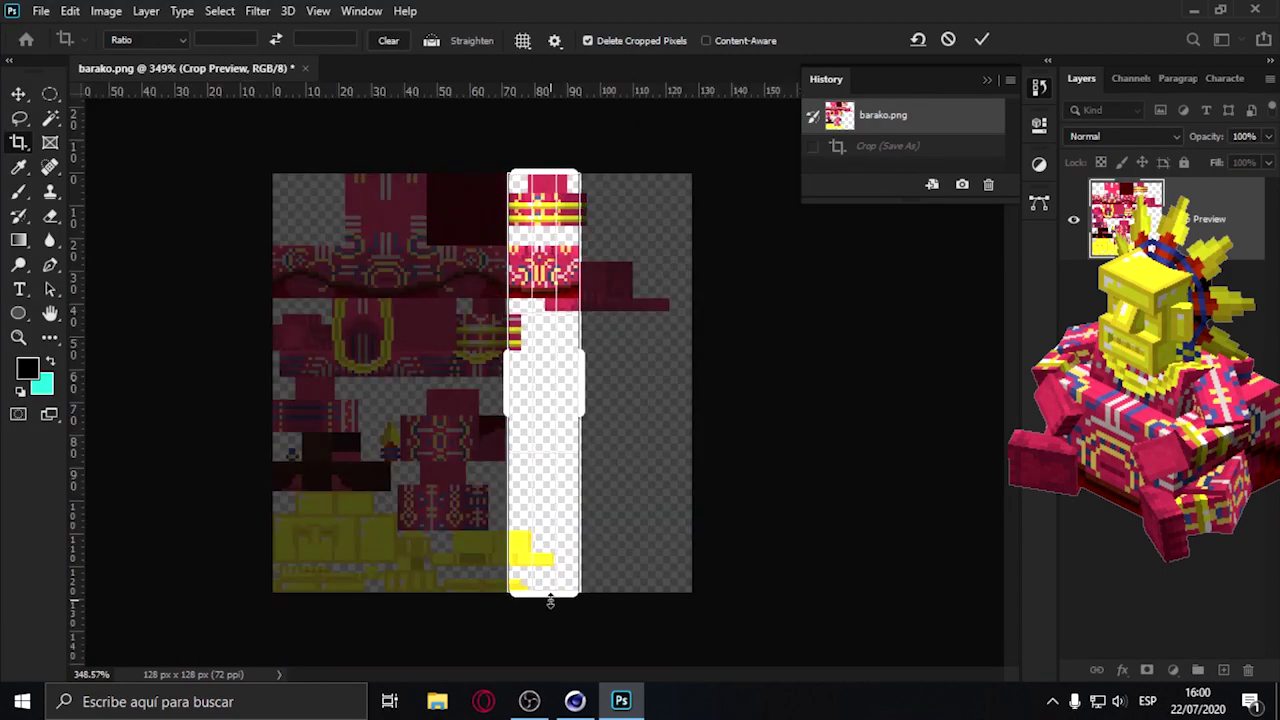
key(Return)
key(ctrl+shift+s)
text(ta)
key(Escape)
Crop the next piece and begin saving it under a name starting 'to'.
key(ctrl+z)
alt+scroll(600, 486, up, 2)
drag(677, 514, 600, 486)
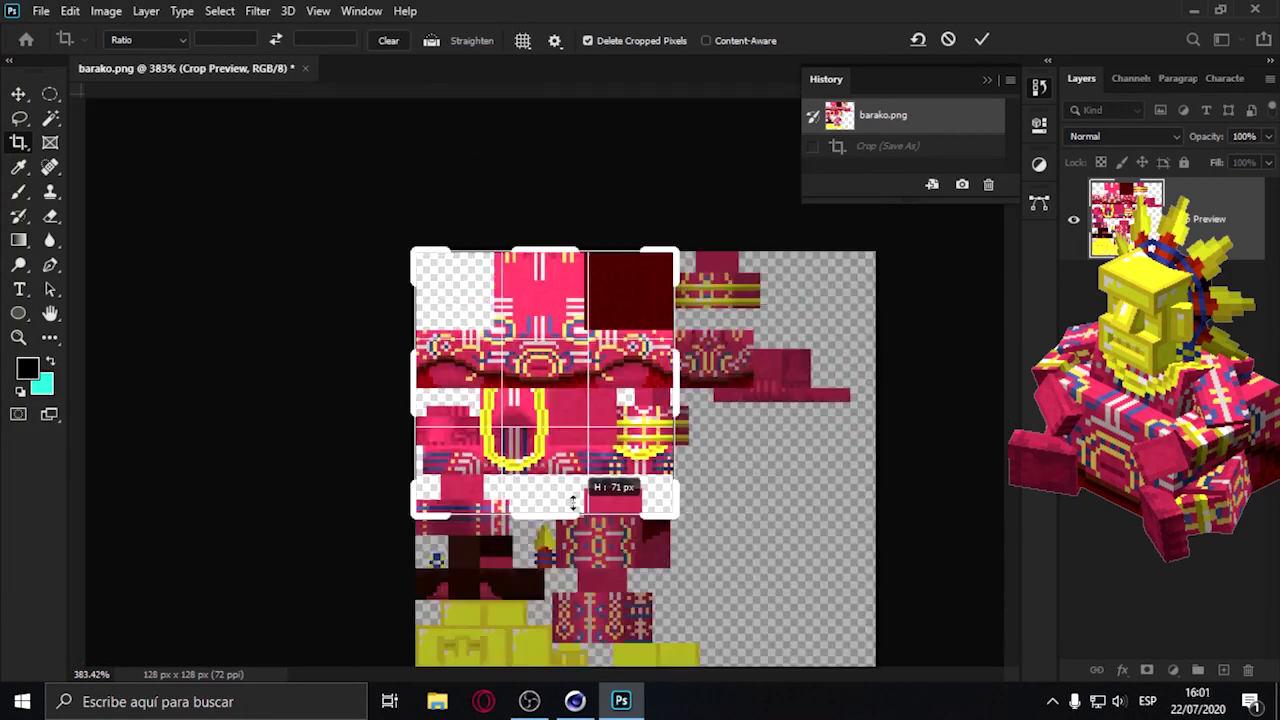
alt+scroll(557, 157, up, 2)
drag(557, 157, 655, 408)
key(ctrl+shift+s)
key(Return)
text(to)
key(Escape)
Crop the patterned piece and try saving it.
key(ctrl+z)
alt+scroll(560, 400, up, 5)
drag(514, 311, 621, 491)
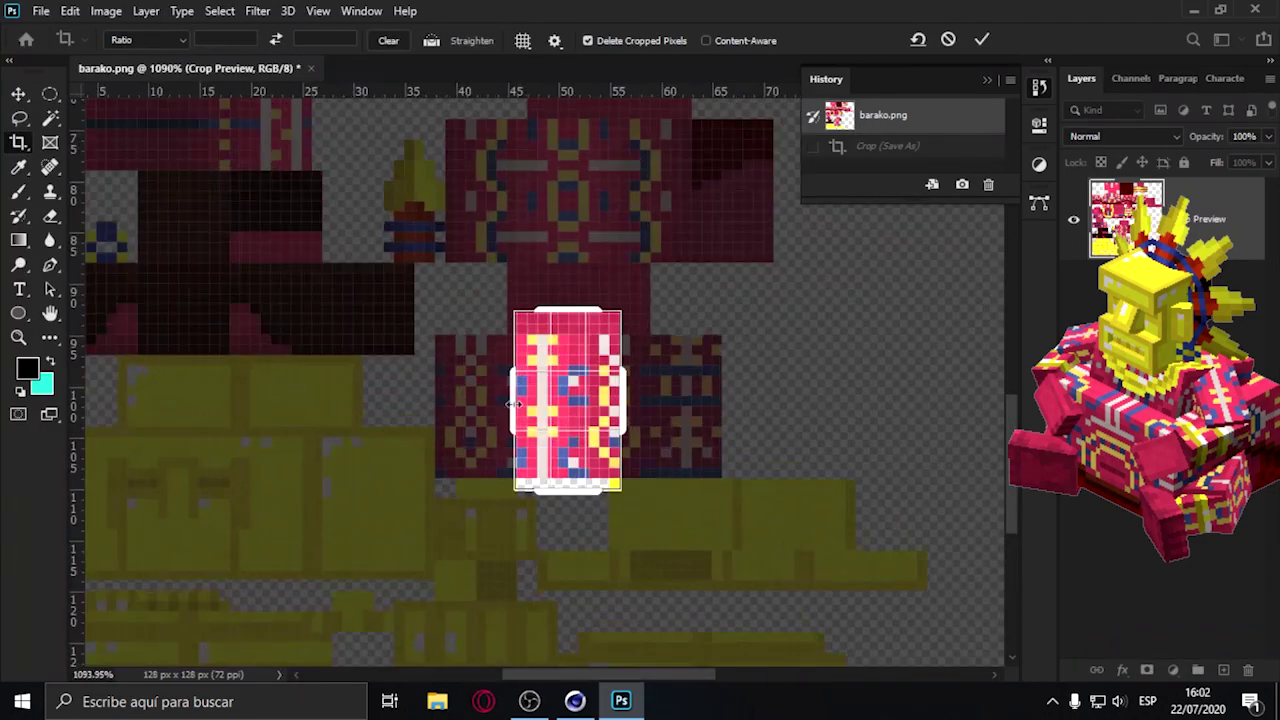
key(ctrl+shift+s)
key(Return)
key(Escape)
Crop the pink piece of the texture.
key(ctrl+z)
alt+scroll(530, 403, up, 3)
drag(466, 336, 590, 490)
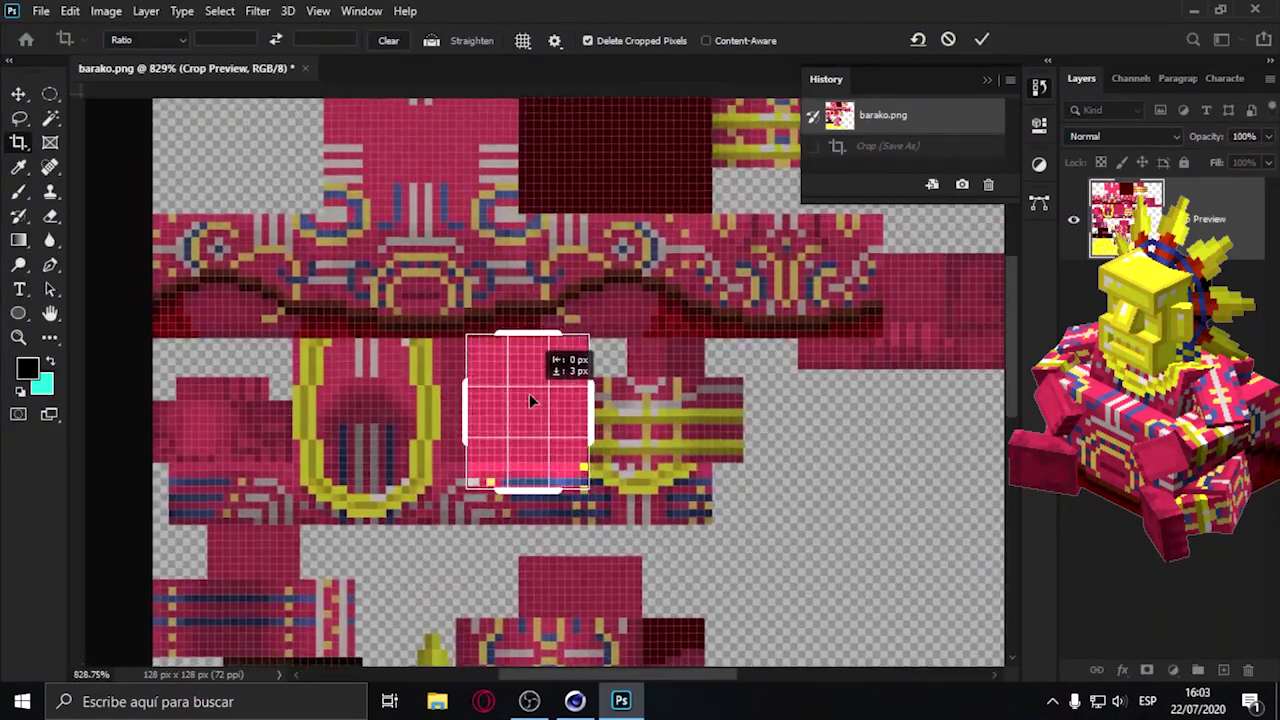
key(Return)
key(Escape)
Crop a 19×16 px piece and save it.
key(ctrl+z)
alt+scroll(541, 320, down, 3)
drag(510, 311, 578, 455)
alt+scroll(541, 320, up, 3)
drag(486, 163, 706, 343)
key(Return)
key(ctrl+shift+s)
key(Return)
Crop around the yellow arch and save it as a PNG.
key(Escape)
key(ctrl+z)
alt+scroll(530, 360, up, 2)
drag(506, 337, 586, 400)
alt+scroll(560, 380, up, 3)
key(Return)
key(ctrl+shift+s)
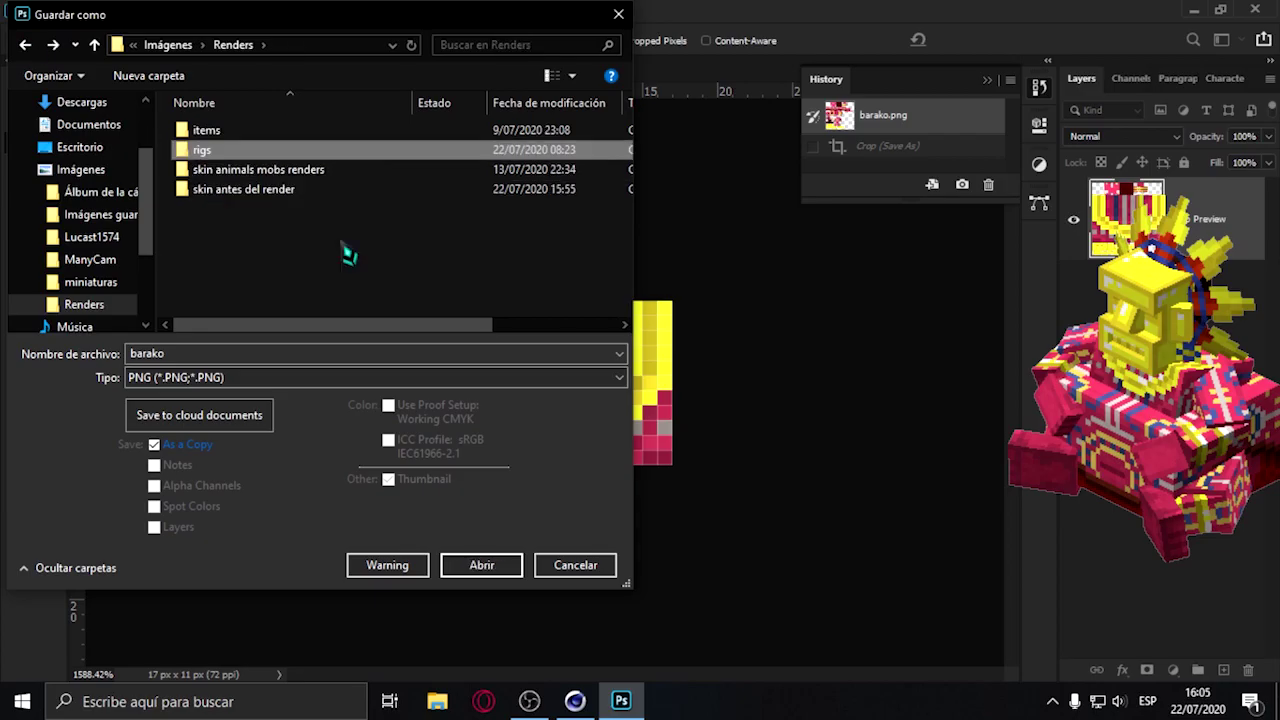
key(Return)
Crop a narrow piece and save it as 'collar'.
key(Return)
key(ctrl+z)
alt+scroll(578, 300, down, 4)
drag(543, 303, 614, 122)
alt+scroll(578, 250, up, 3)
key(Return)
key(ctrl+shift+s)
double_click(214, 129)
text(collar)
Crop a 19×26 px piece at the arch's top and save it into the Renders folder.
key(Return)
key(Return)
key(ctrl+z)
drag(597, 330, 597, 487)
alt+scroll(414, 351, up, 1)
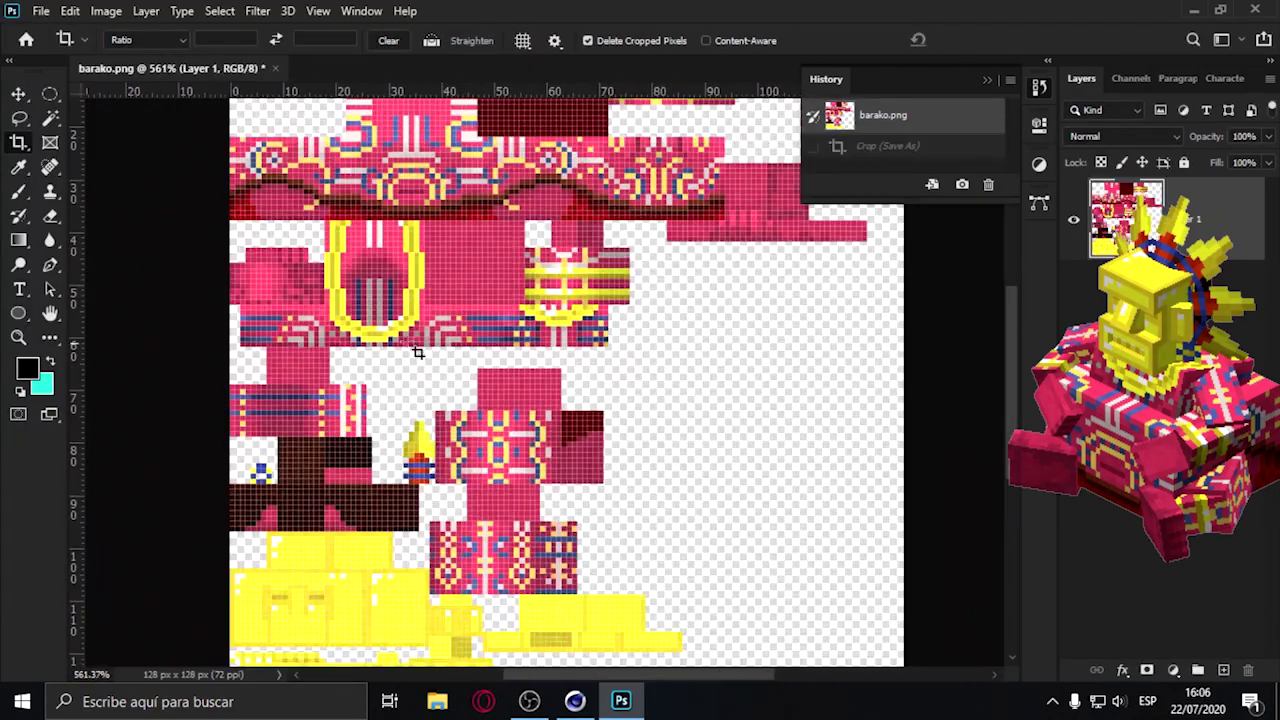
alt+scroll(543, 377, up, 3)
alt+scroll(563, 208, up, 2)
drag(563, 170, 563, 208)
key(Return)
key(ctrl+shift+s)
double_click(212, 228)
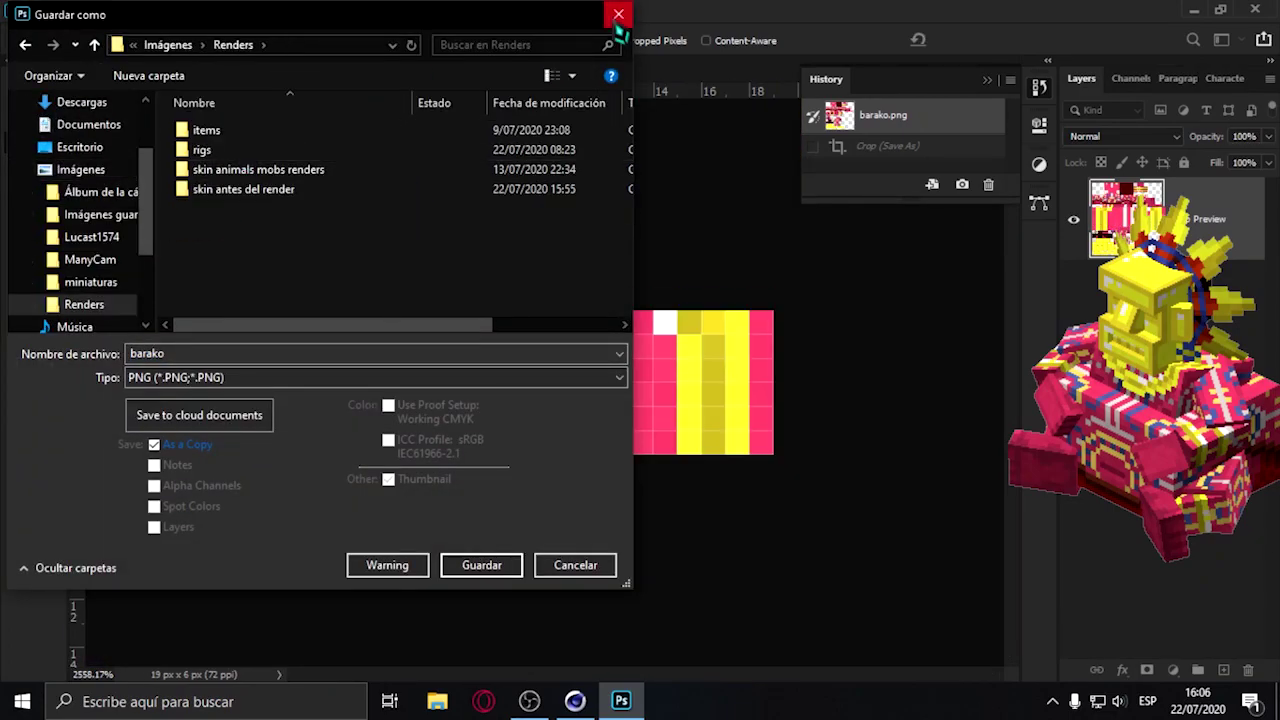
key(Return)
key(Return)
key(ctrl+z)
Crop the 6×12 px striped piece and save it.
alt+scroll(608, 530, up, 2)
alt+scroll(650, 420, up, 2)
alt+scroll(803, 381, down, 5)
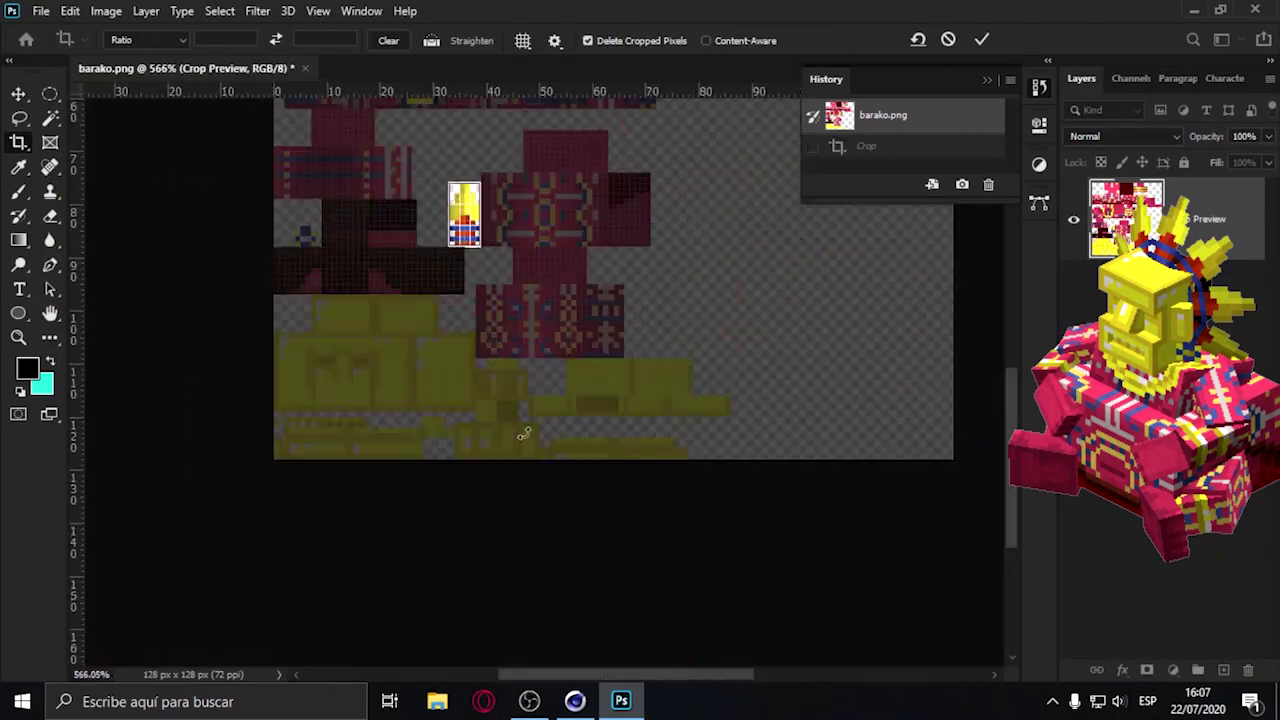
key(Return)
key(ctrl+shift+s)
key(Return)
key(Return)
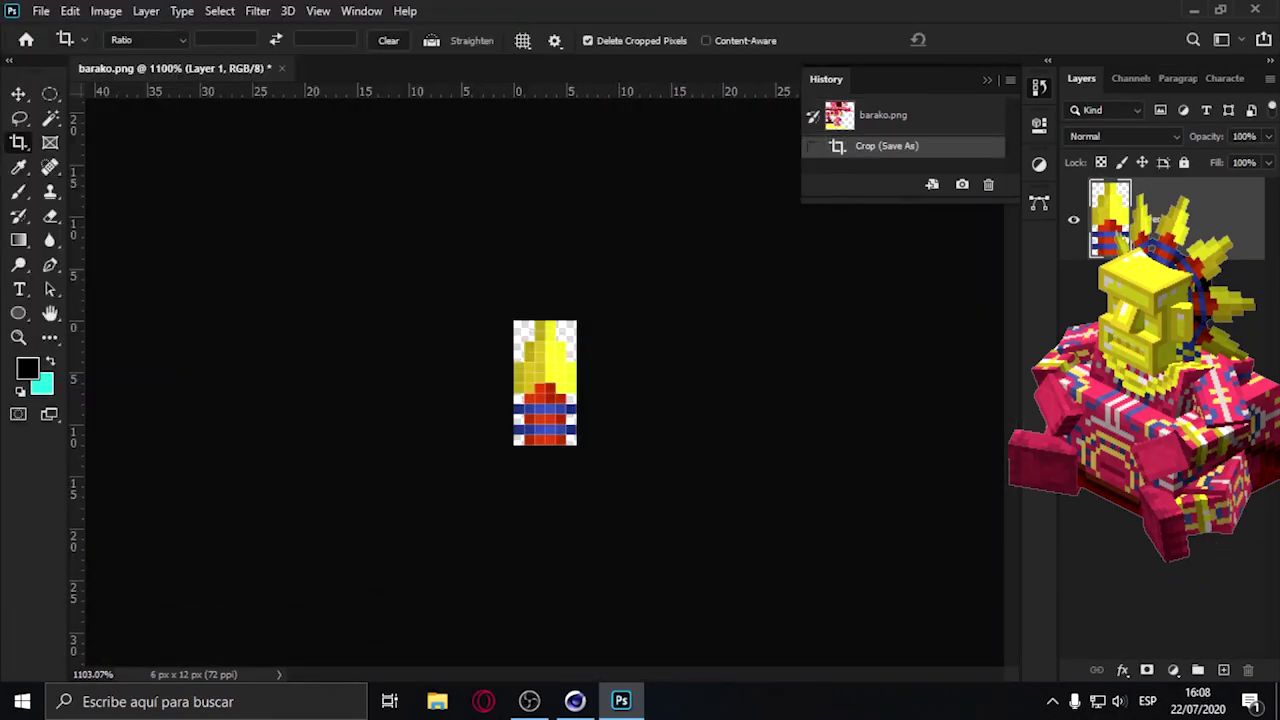
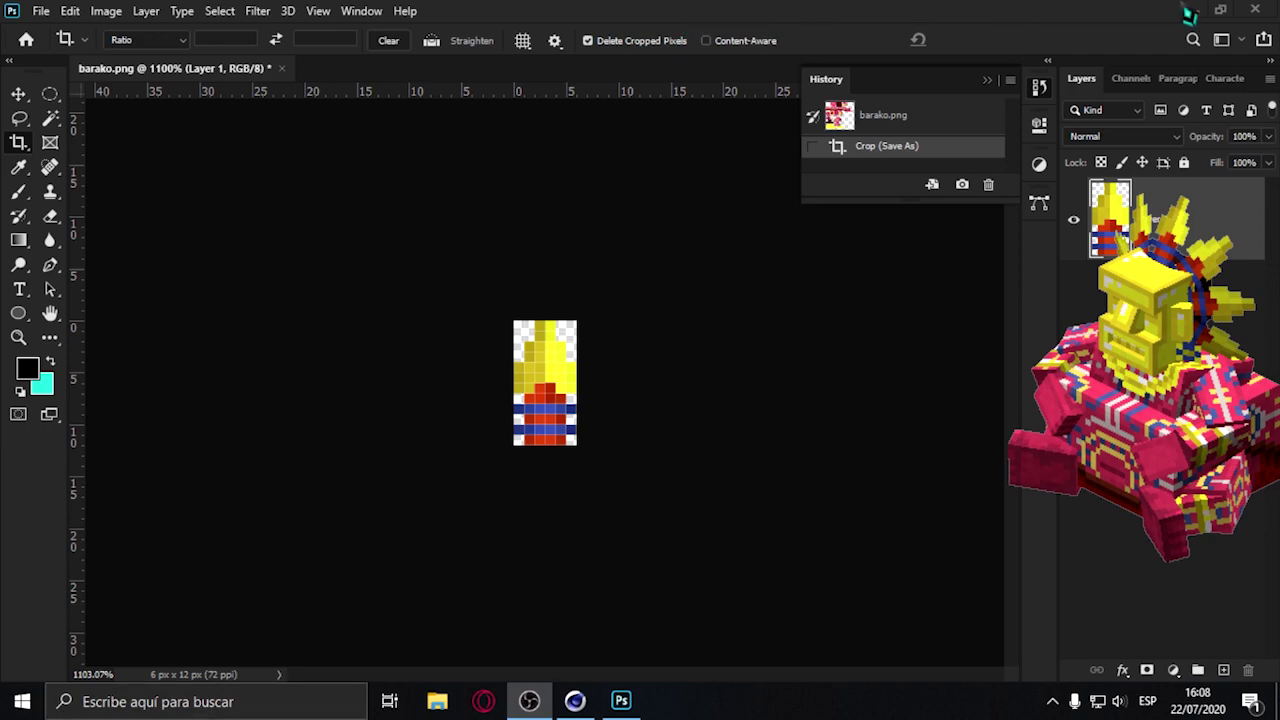
Close barako.png in Photoshop without saving, then return to the Cinema 4D scene.
click(1256, 11)
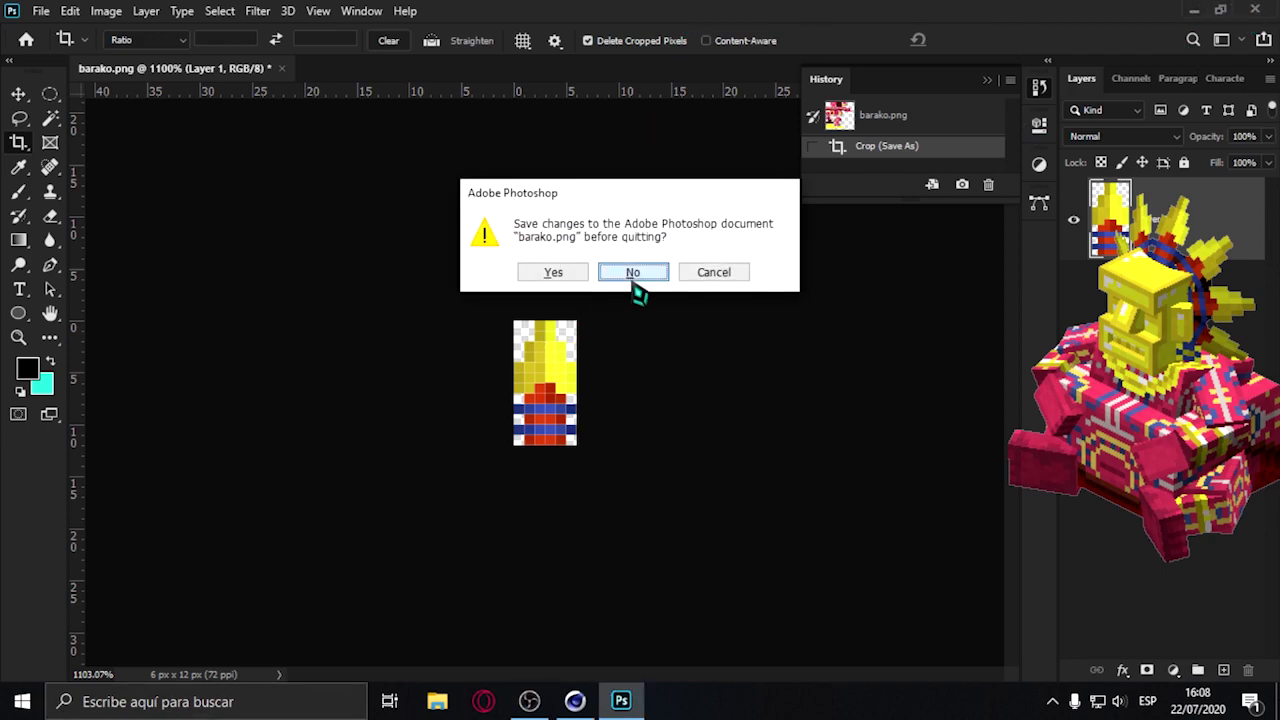
click(631, 272)
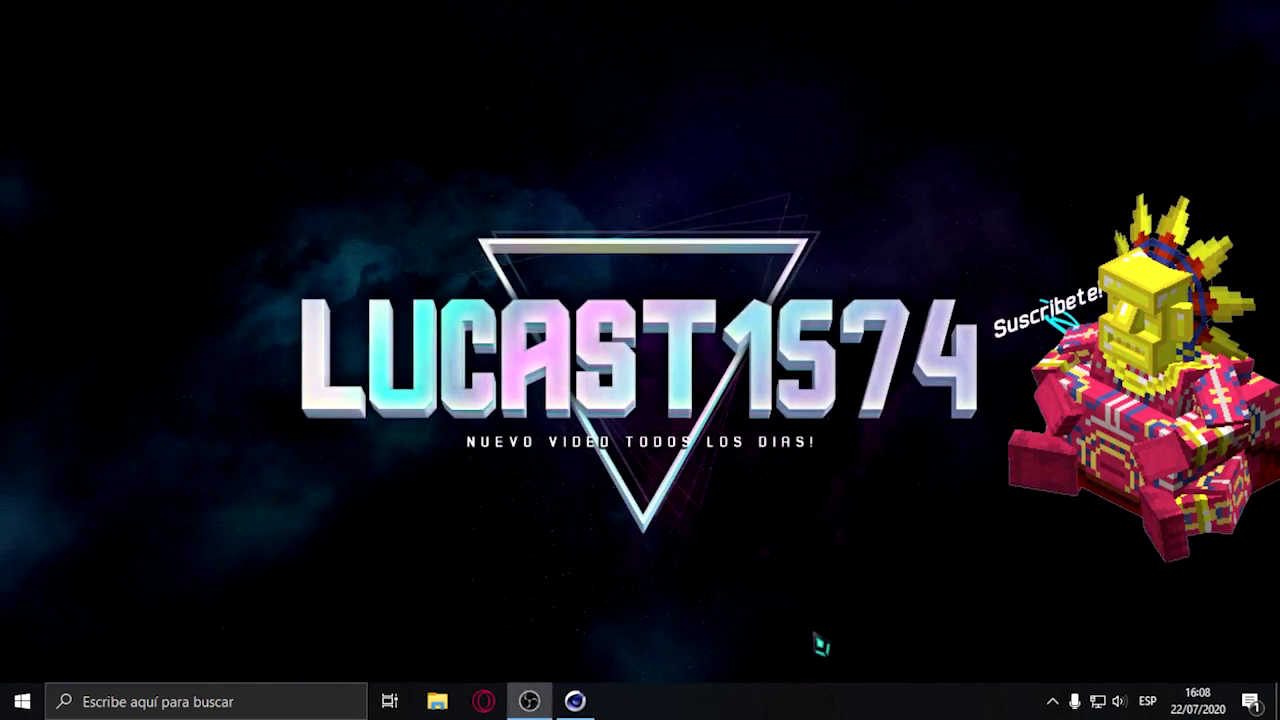
click(575, 700)
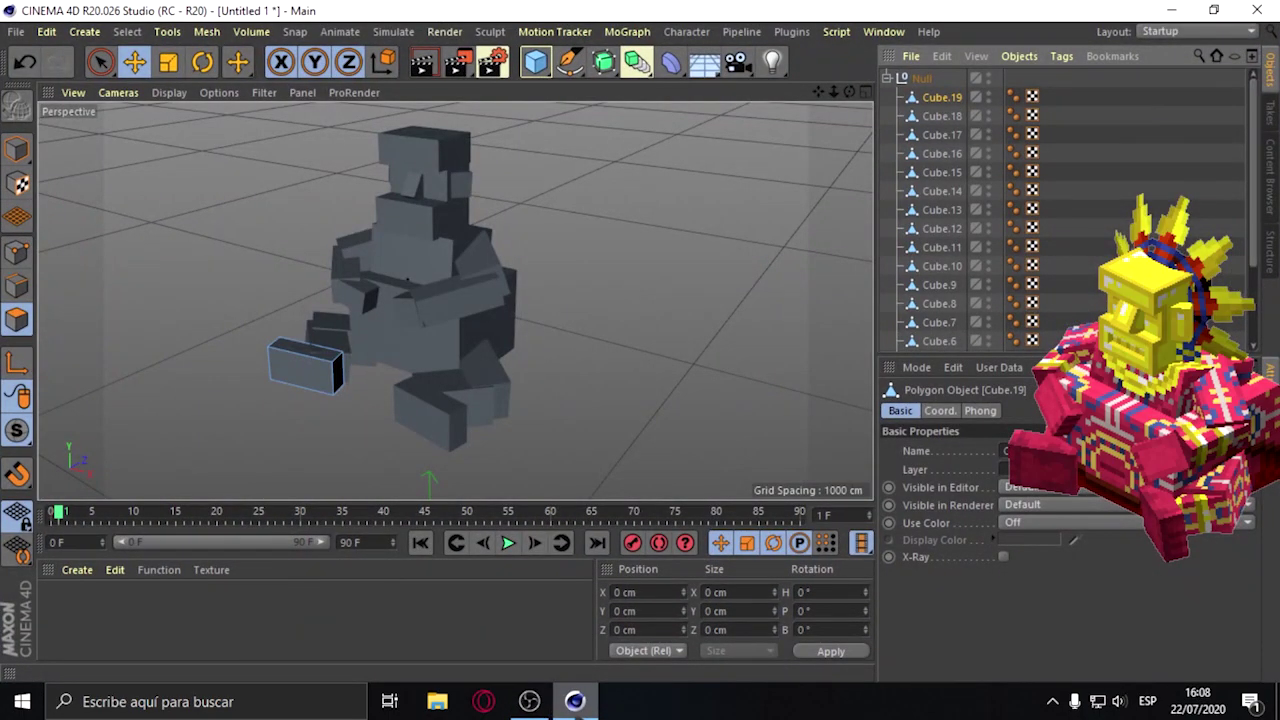
Select the base Cube and create a standard material Mat, deleting an accidental PBR material.
scroll(932, 215, down, 3)
click(935, 343)
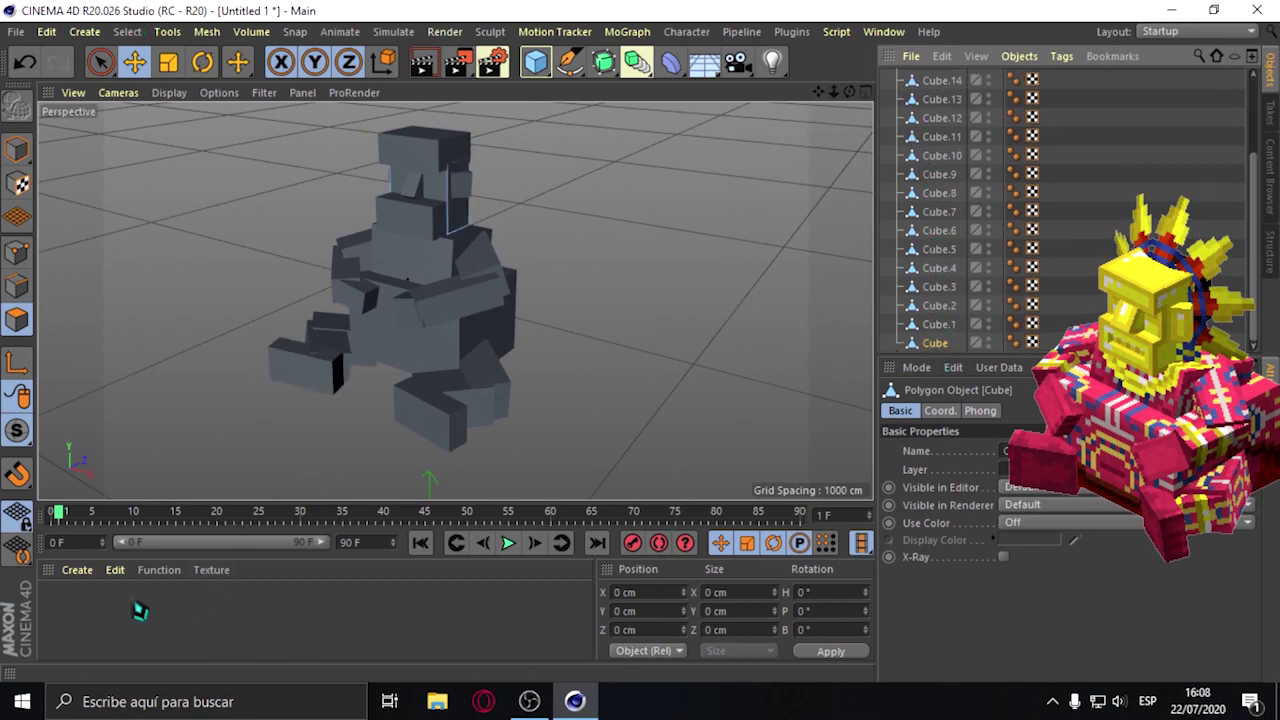
click(78, 572)
click(120, 357)
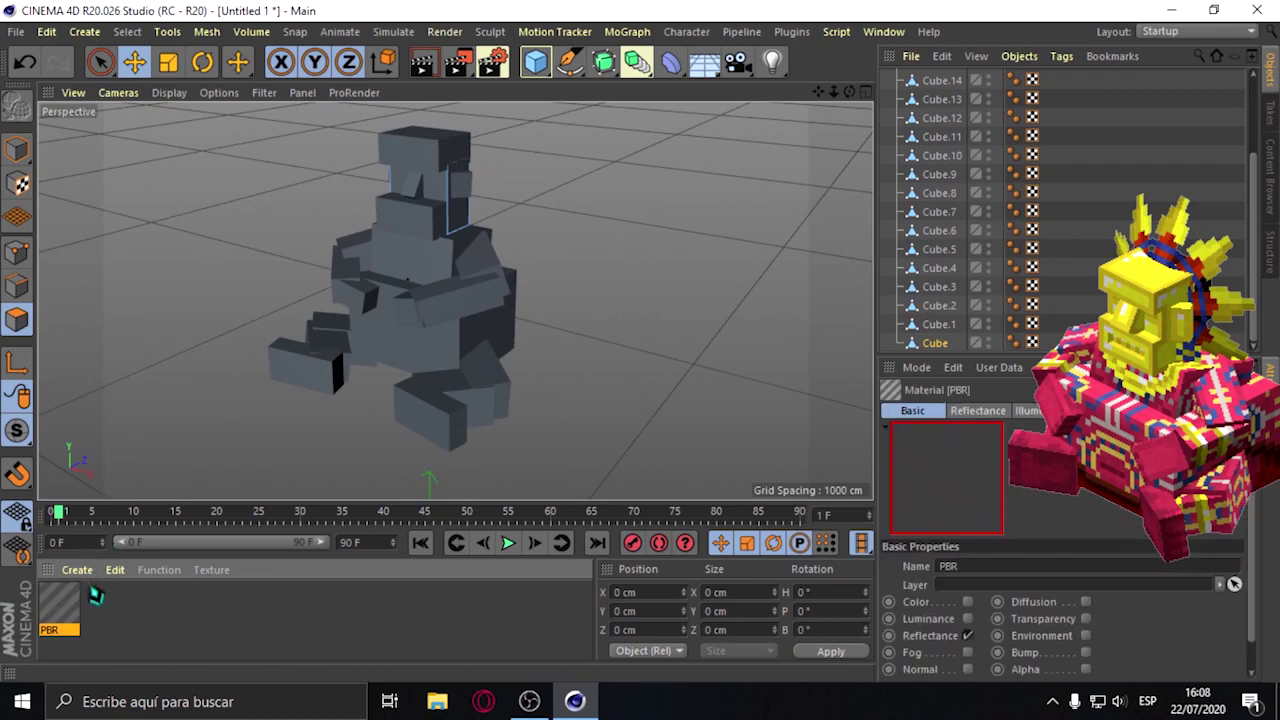
key(Delete)
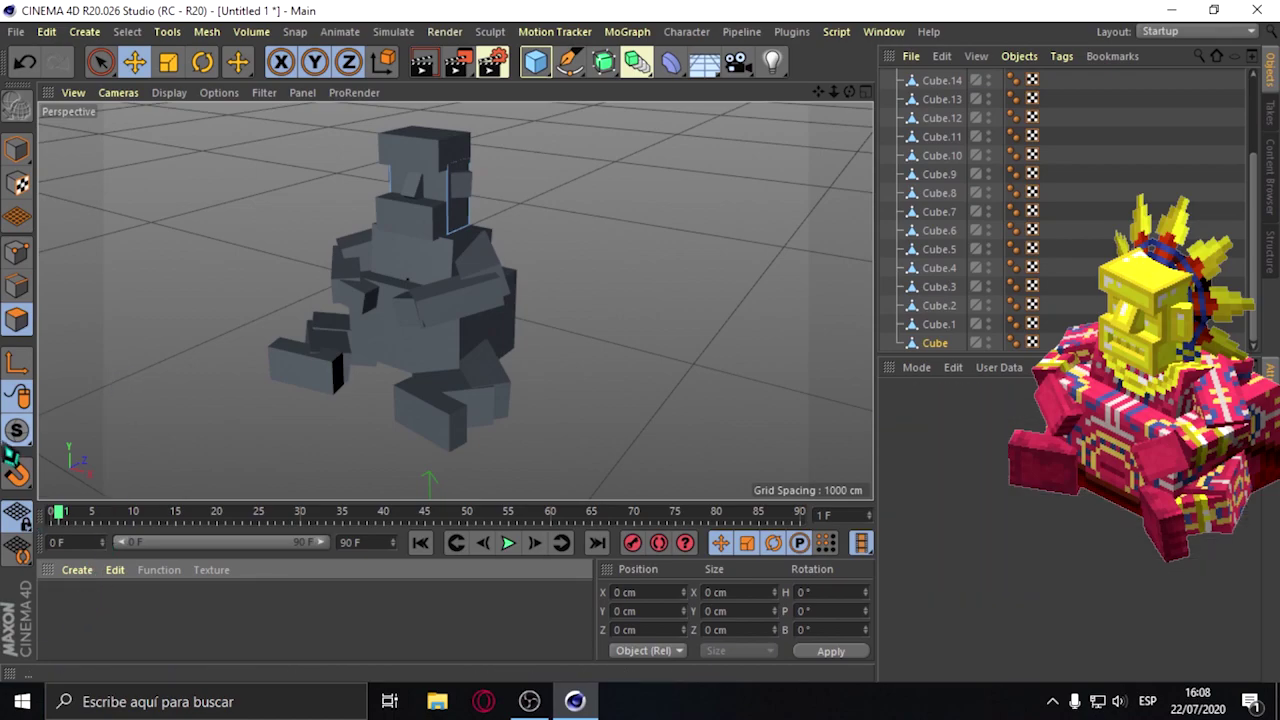
click(77, 570)
click(163, 354)
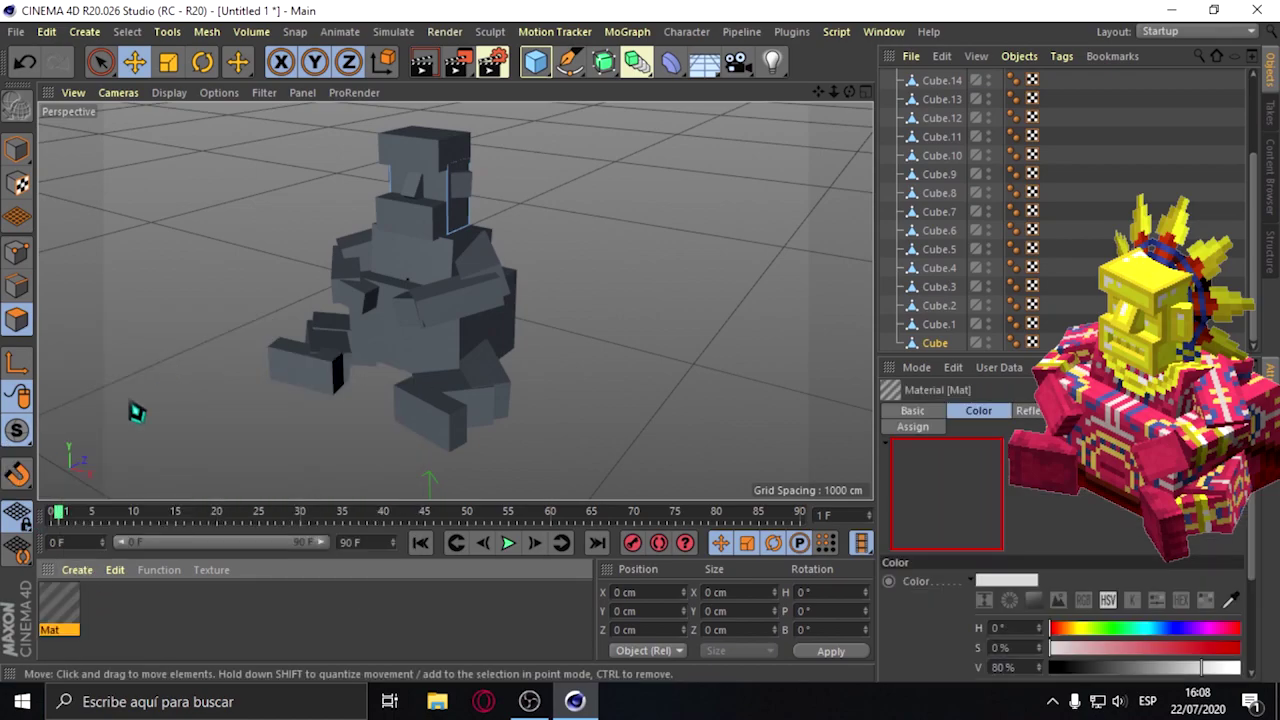
Turn off Mat's reflectance and load cara frontal.png from the barako king folder as its color texture.
double_click(76, 613)
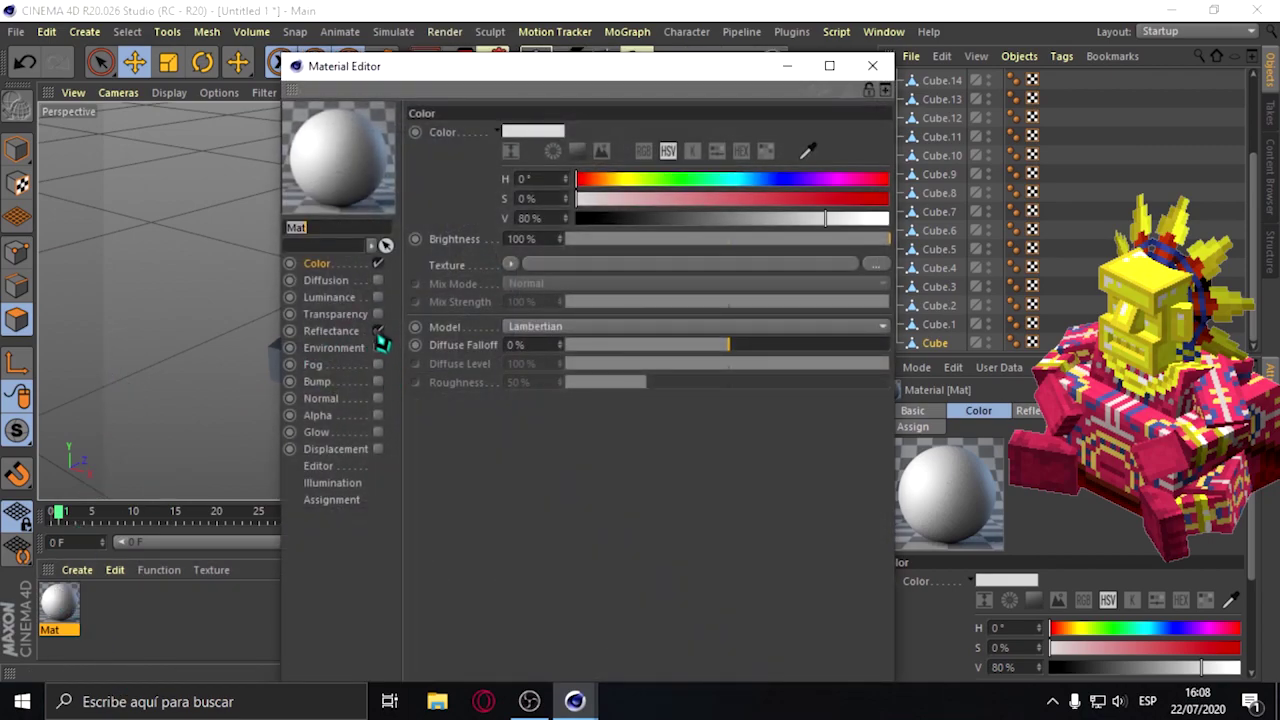
click(378, 331)
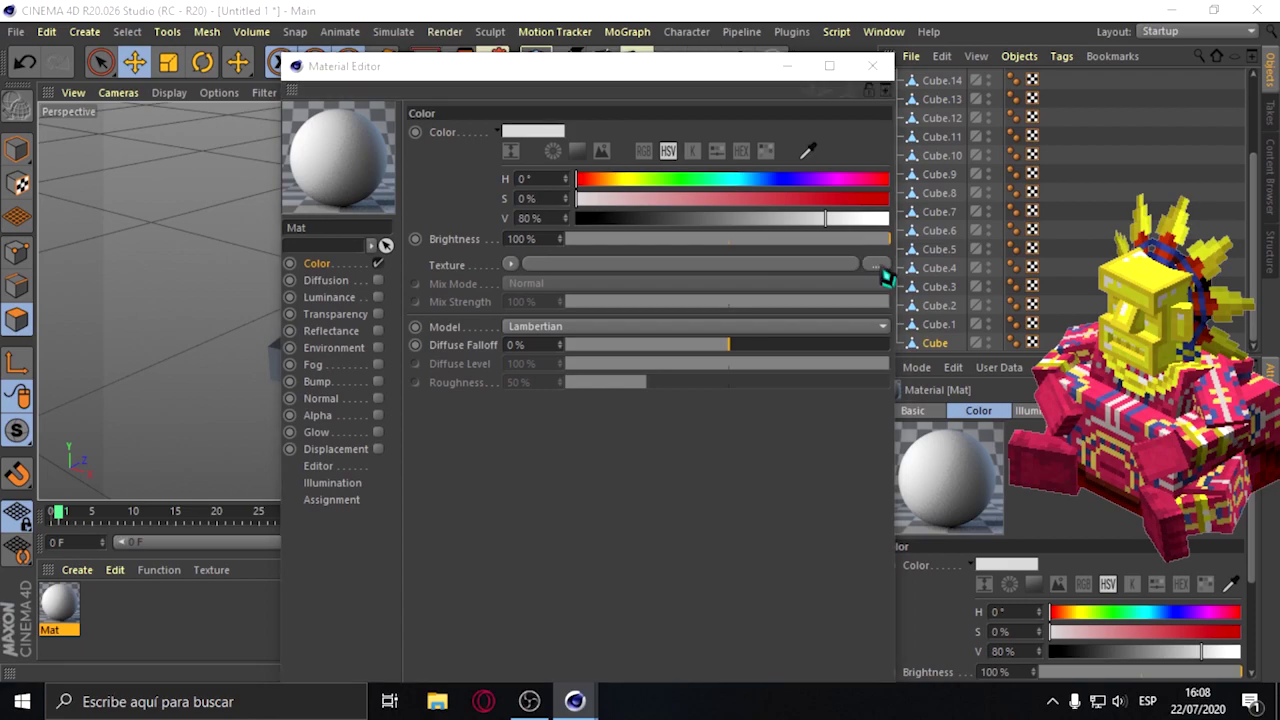
click(880, 268)
click(365, 312)
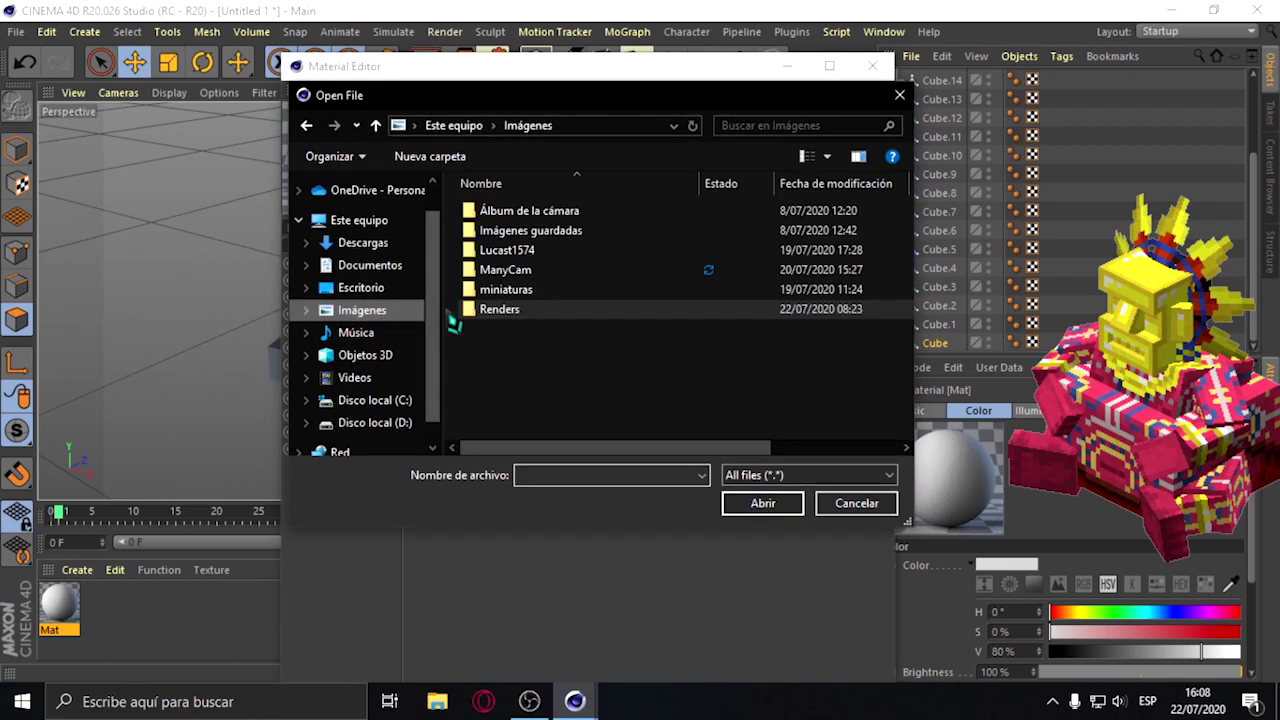
double_click(525, 308)
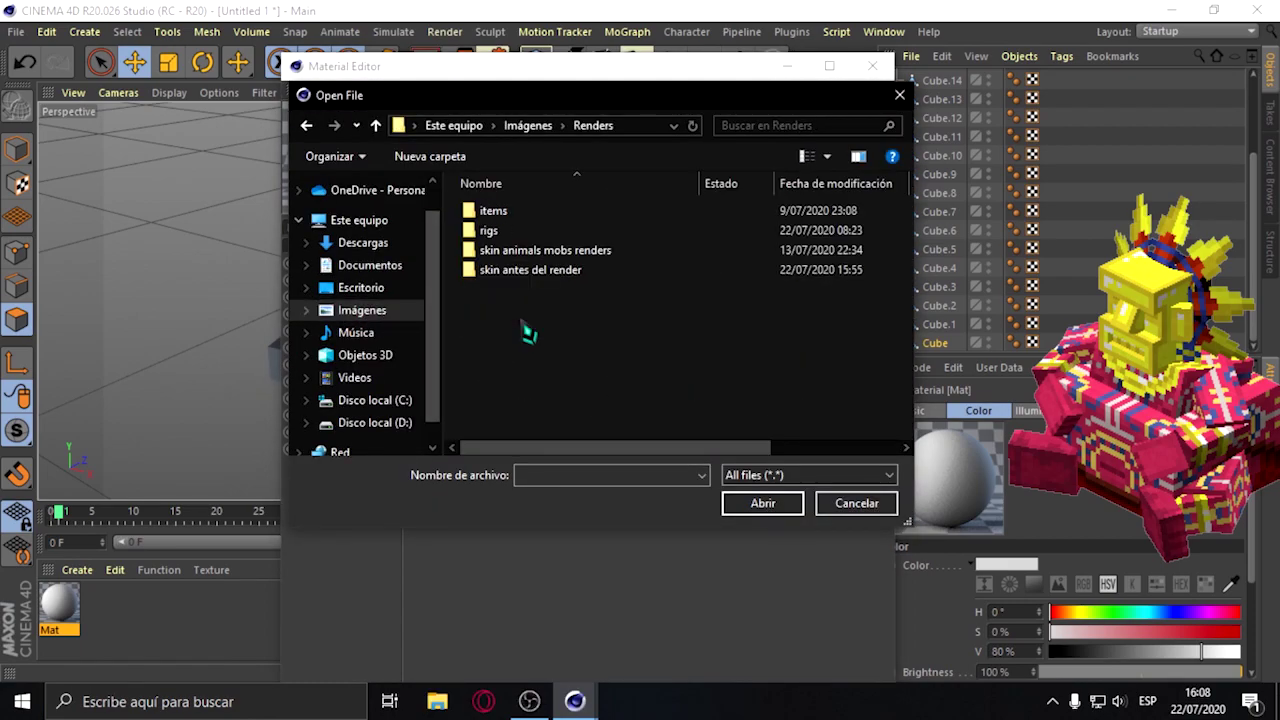
double_click(515, 270)
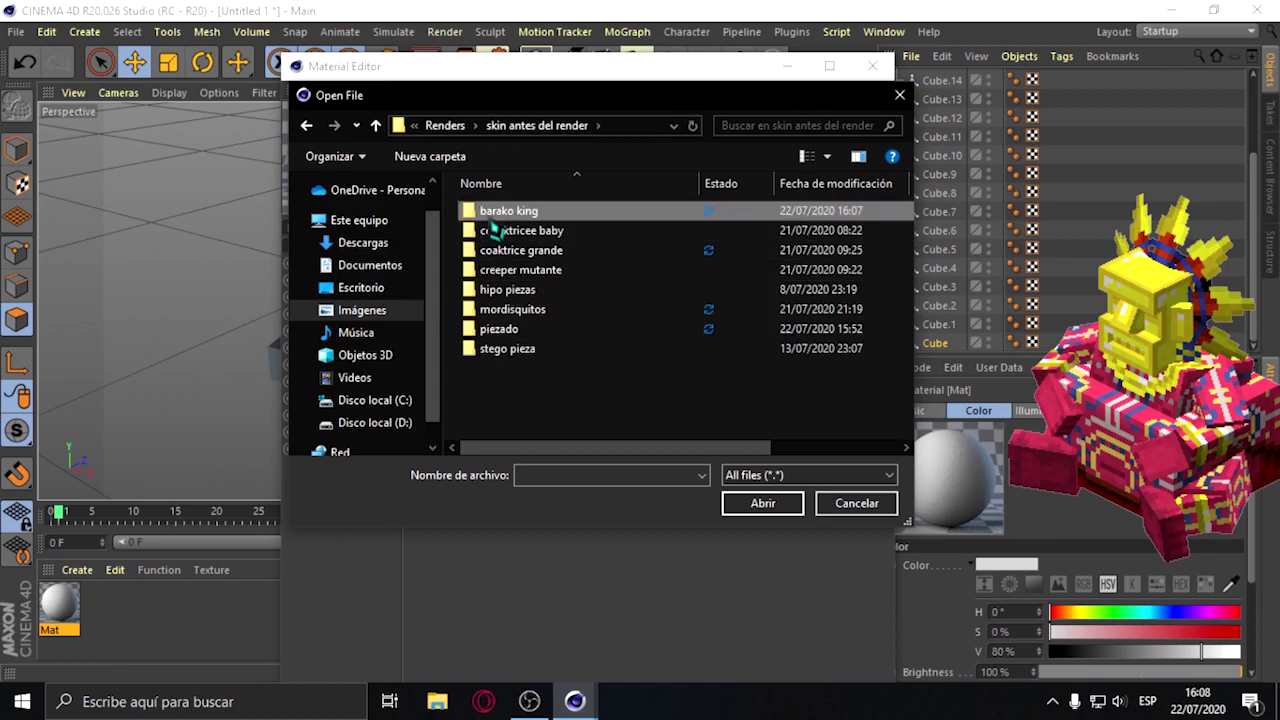
double_click(488, 213)
click(706, 283)
double_click(706, 283)
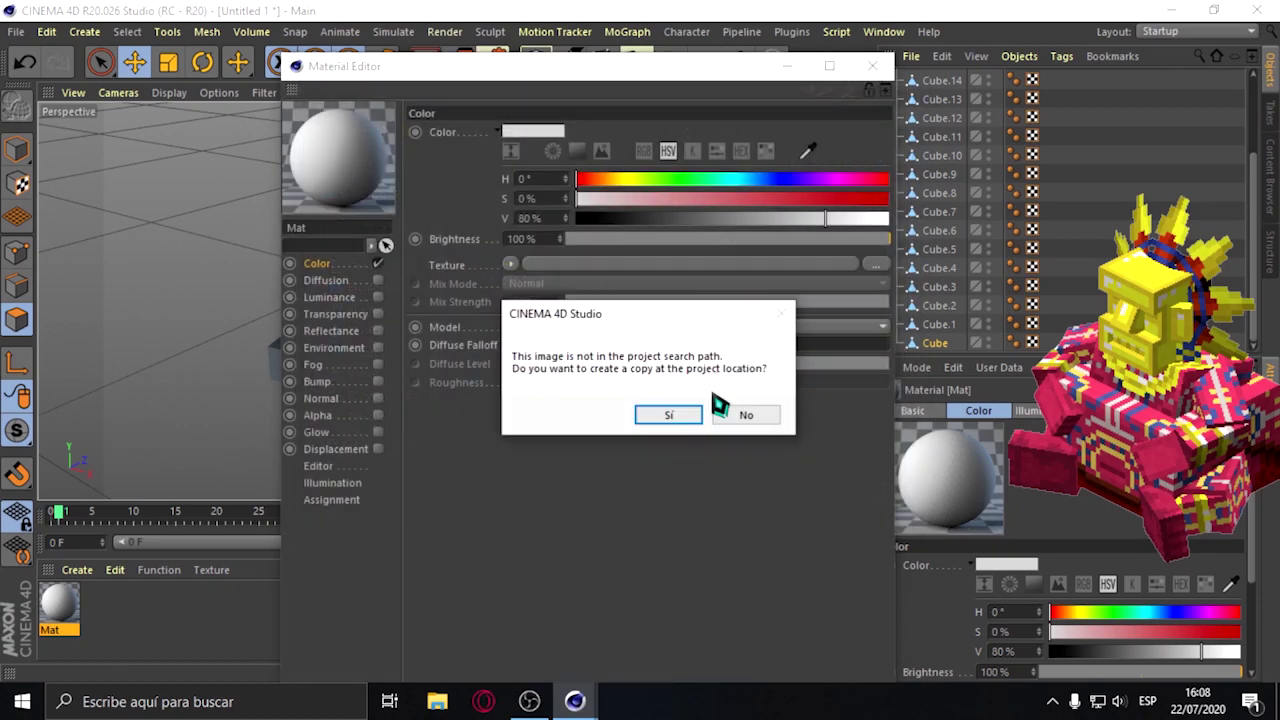
click(685, 418)
Set Mat's texture sampling to None and preview the material on a cube.
click(662, 283)
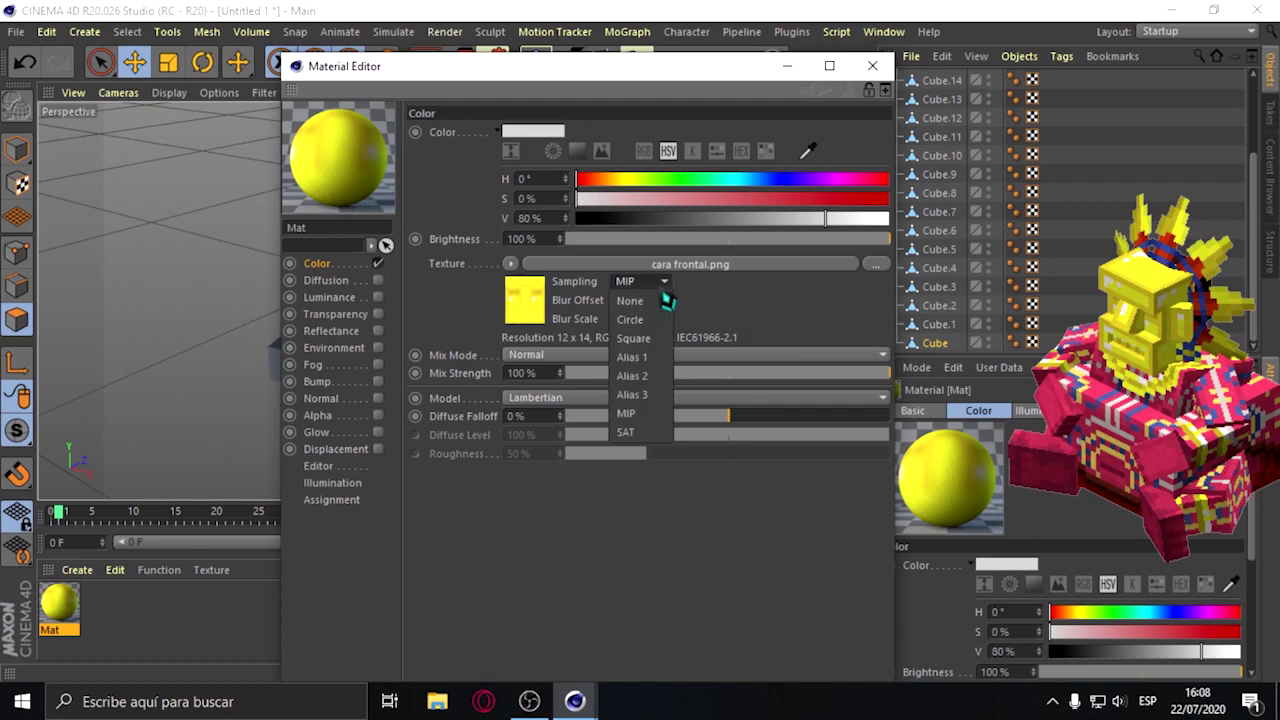
click(651, 297)
right_click(375, 188)
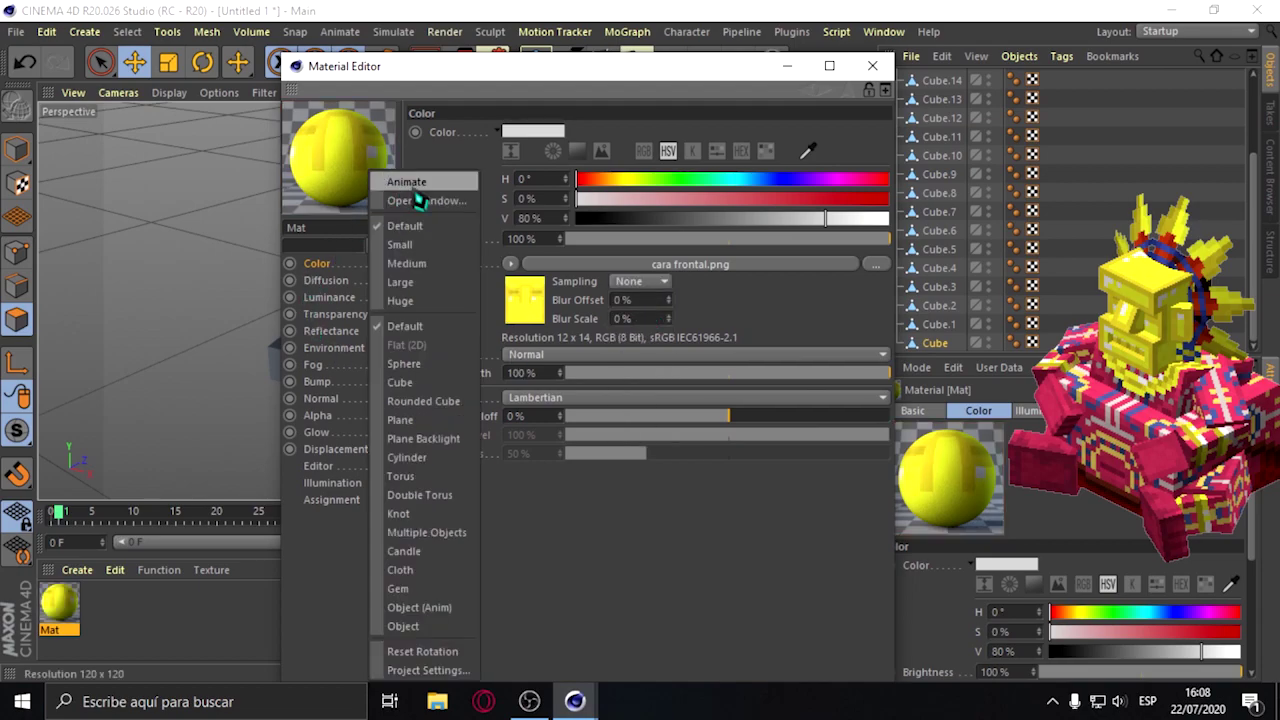
click(420, 456)
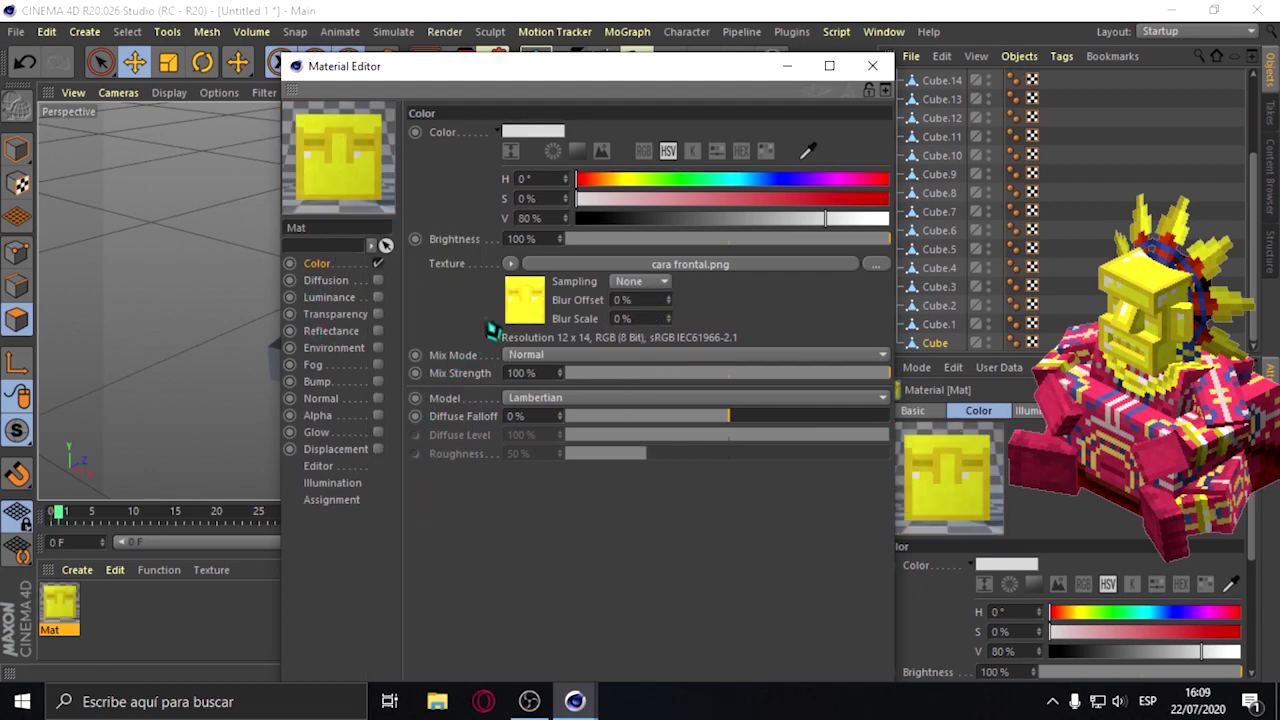
click(872, 66)
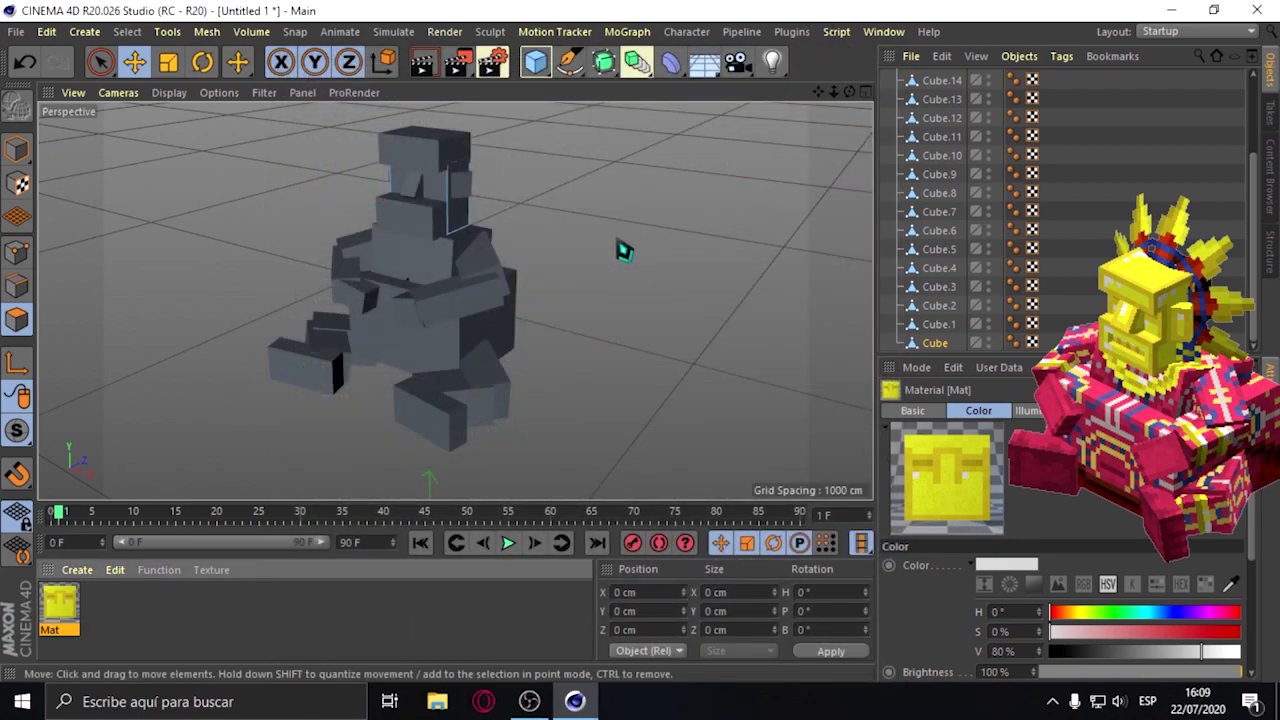
Select the head's front face with Live Selection, drag Mat onto it, and orbit to check the eyes.
scroll(434, 251, up, 3)
scroll(457, 300, down, 3)
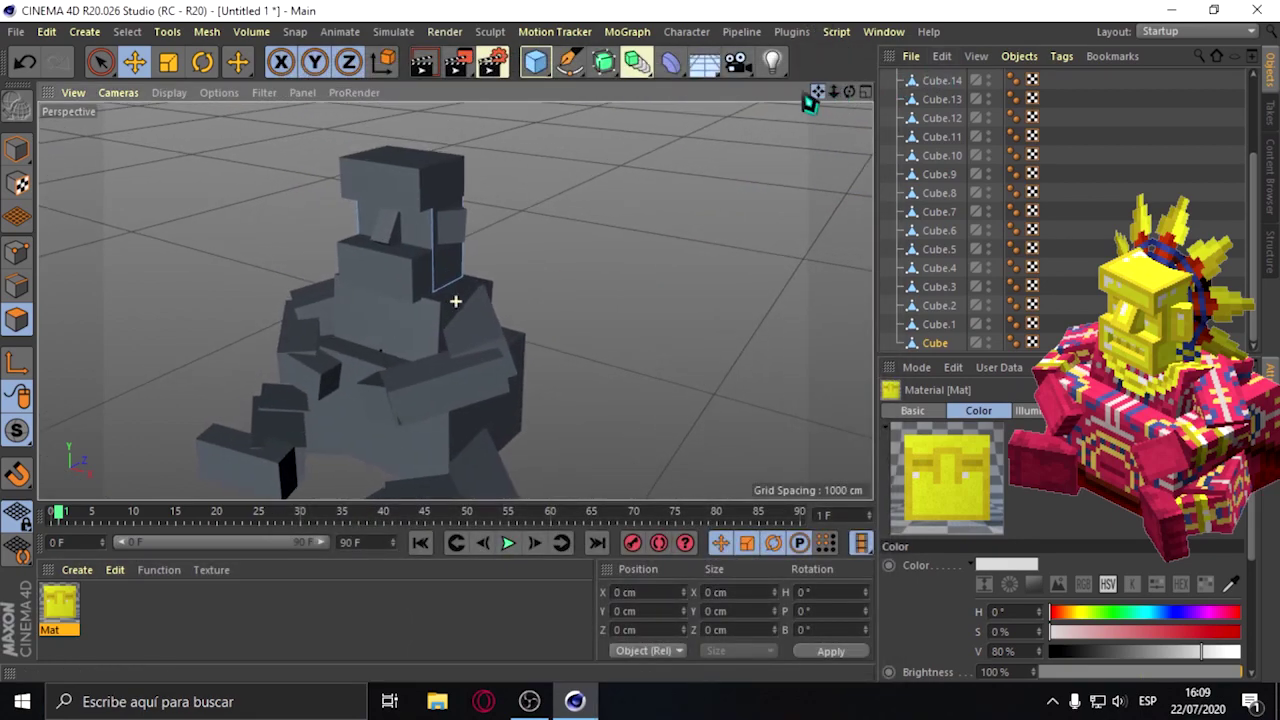
click(99, 66)
scroll(357, 243, up, 3)
click(503, 222)
drag(60, 605, 518, 227)
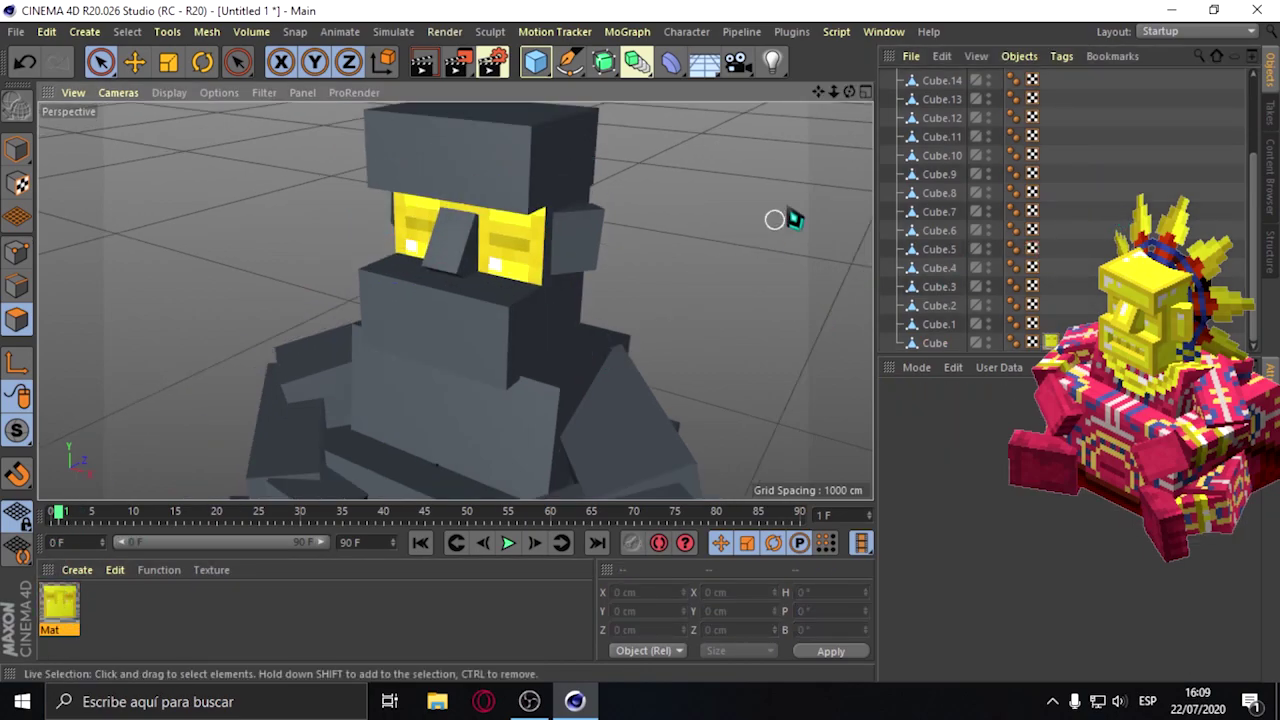
drag(849, 92, 454, 300)
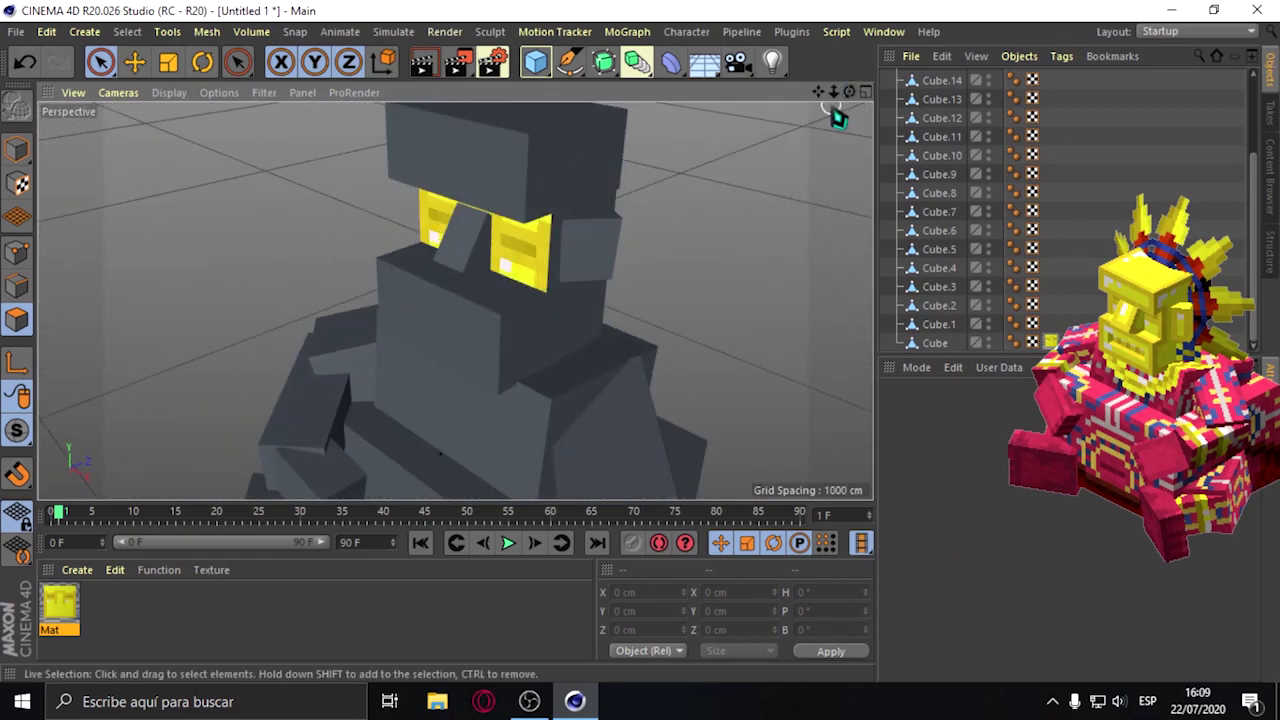
drag(849, 92, 454, 300)
click(65, 570)
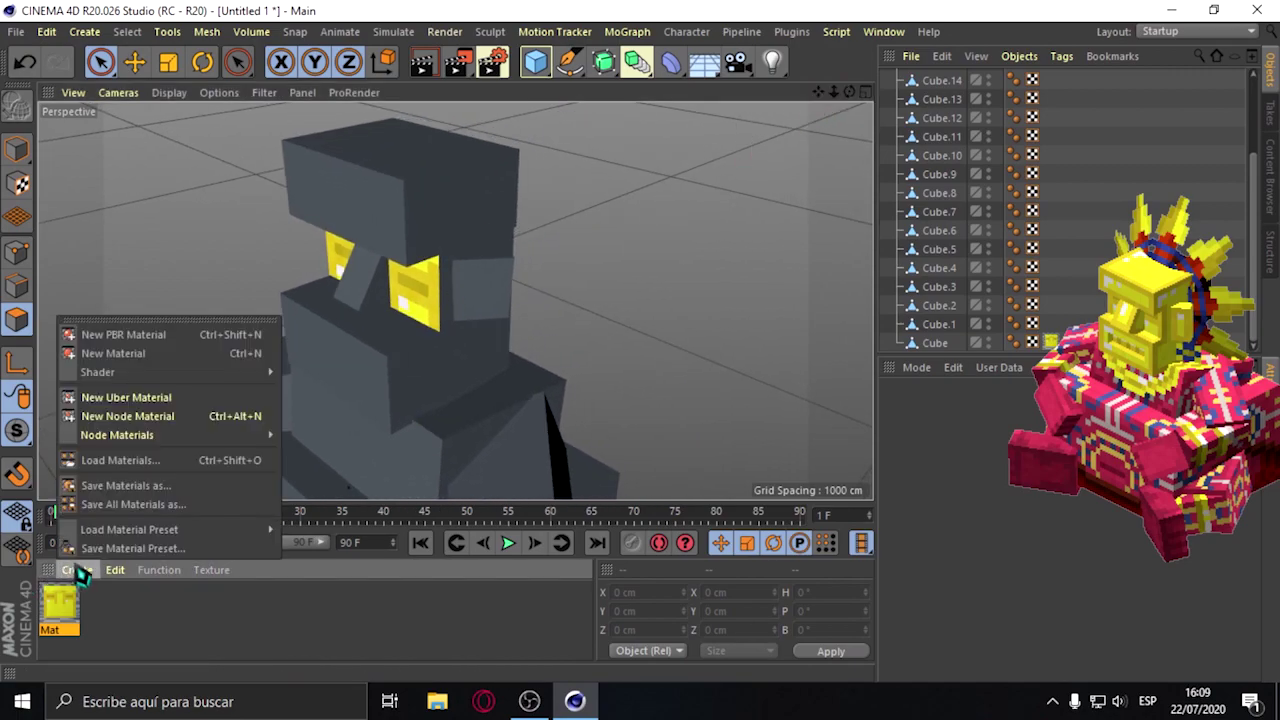
Create Mat.1 with cara tex ba.png as color texture, sampling None, previewed on a backlit plane.
click(95, 352)
double_click(57, 615)
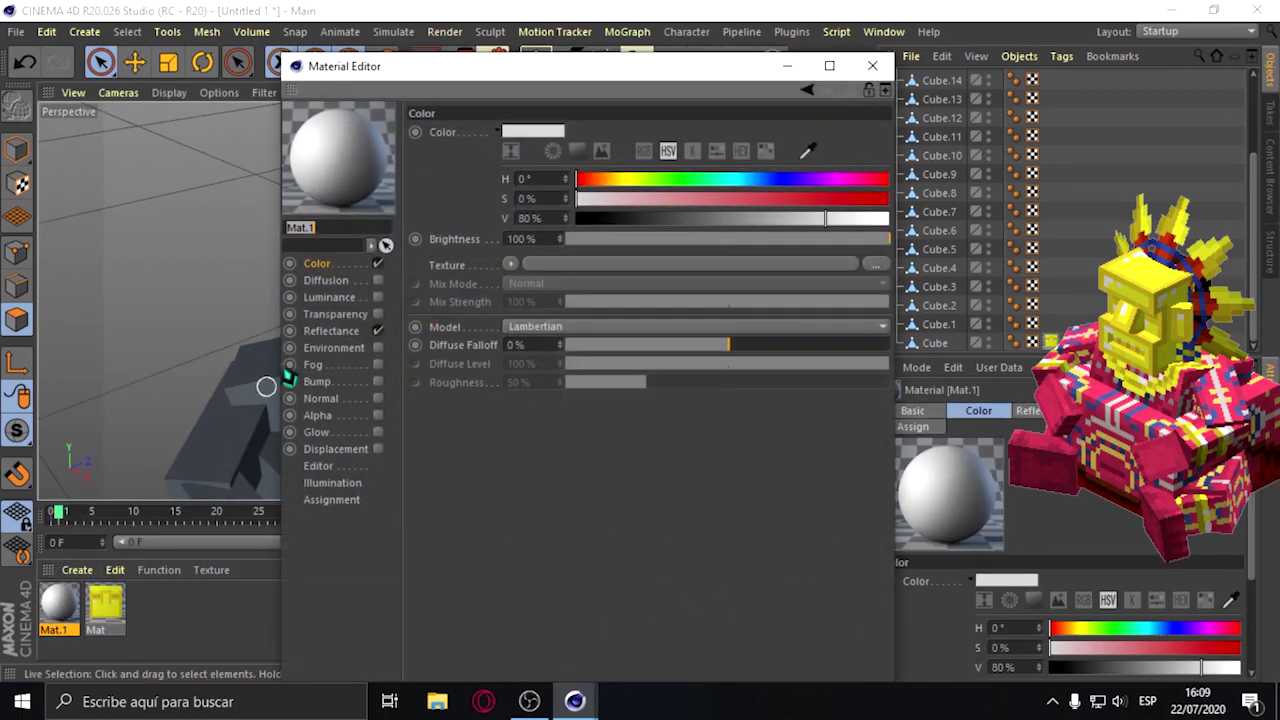
click(875, 265)
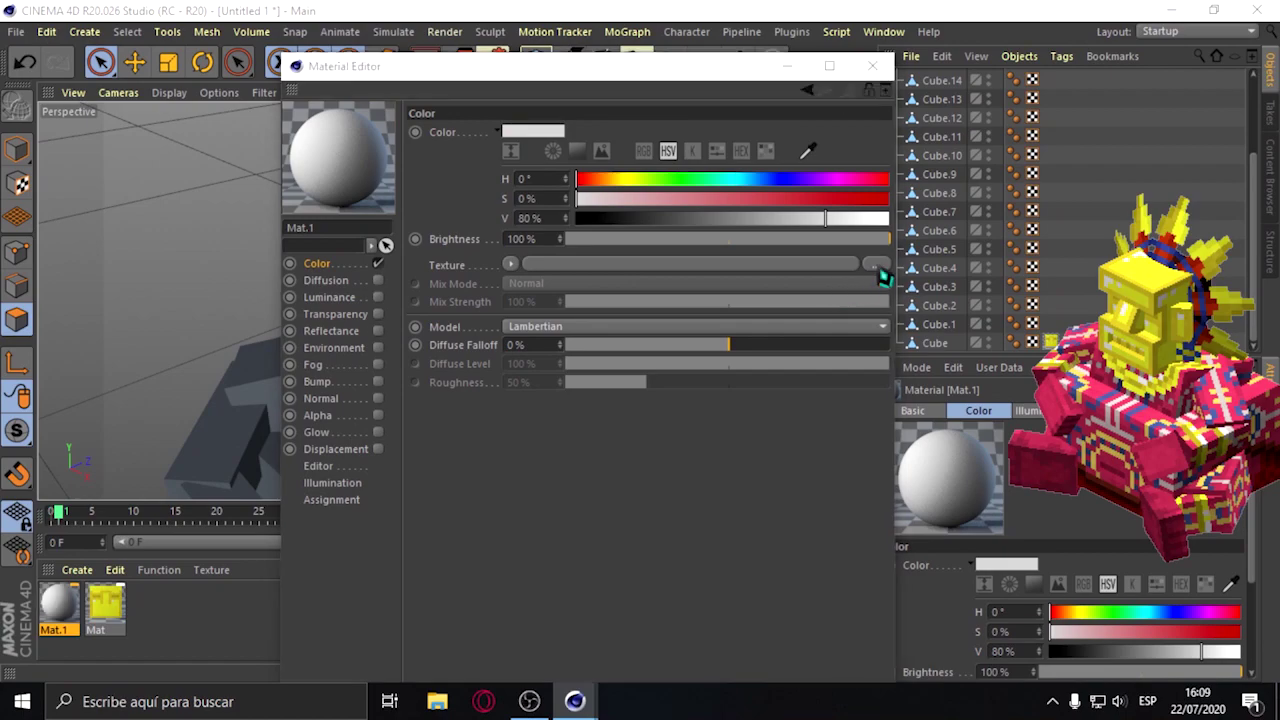
double_click(852, 252)
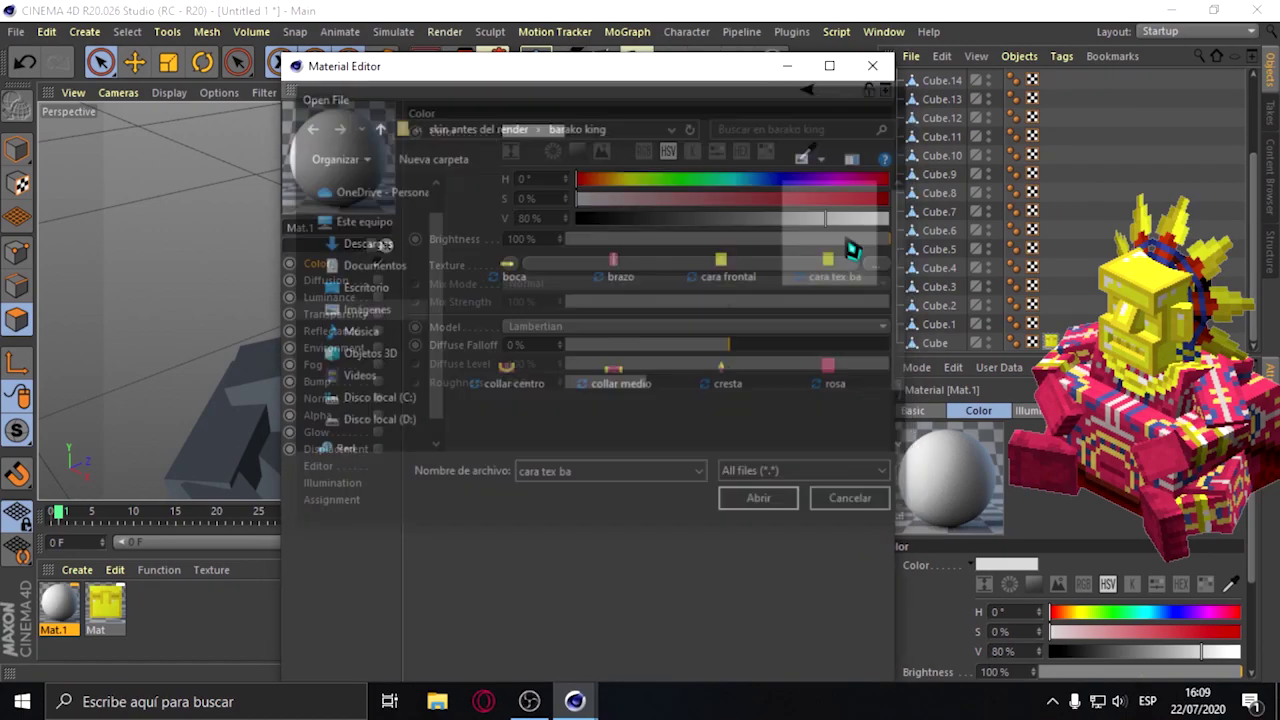
click(672, 420)
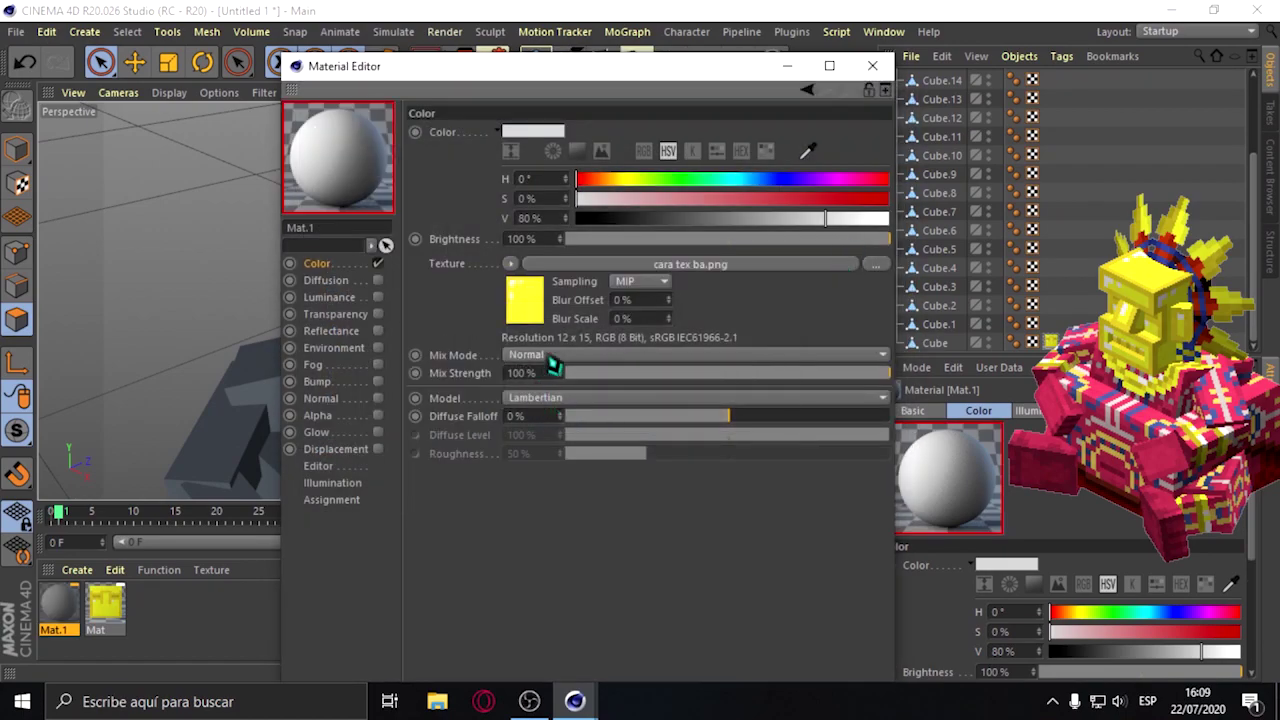
click(640, 281)
click(630, 285)
right_click(390, 207)
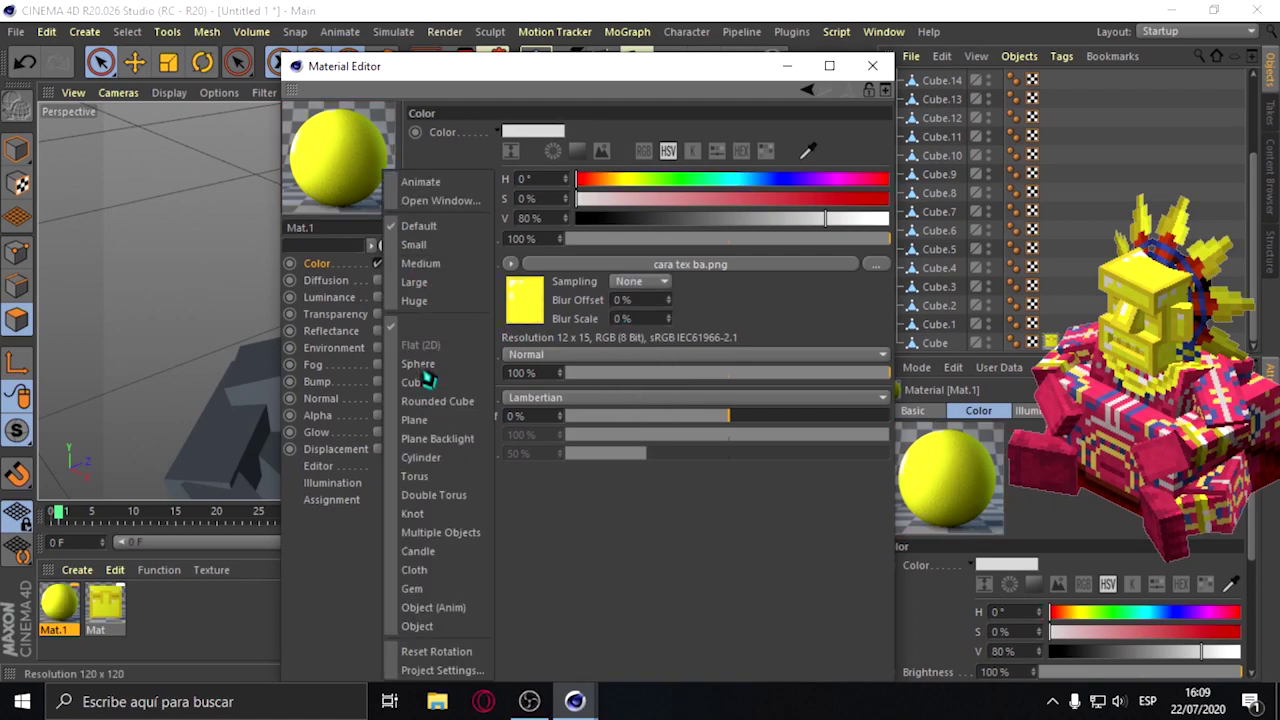
click(437, 439)
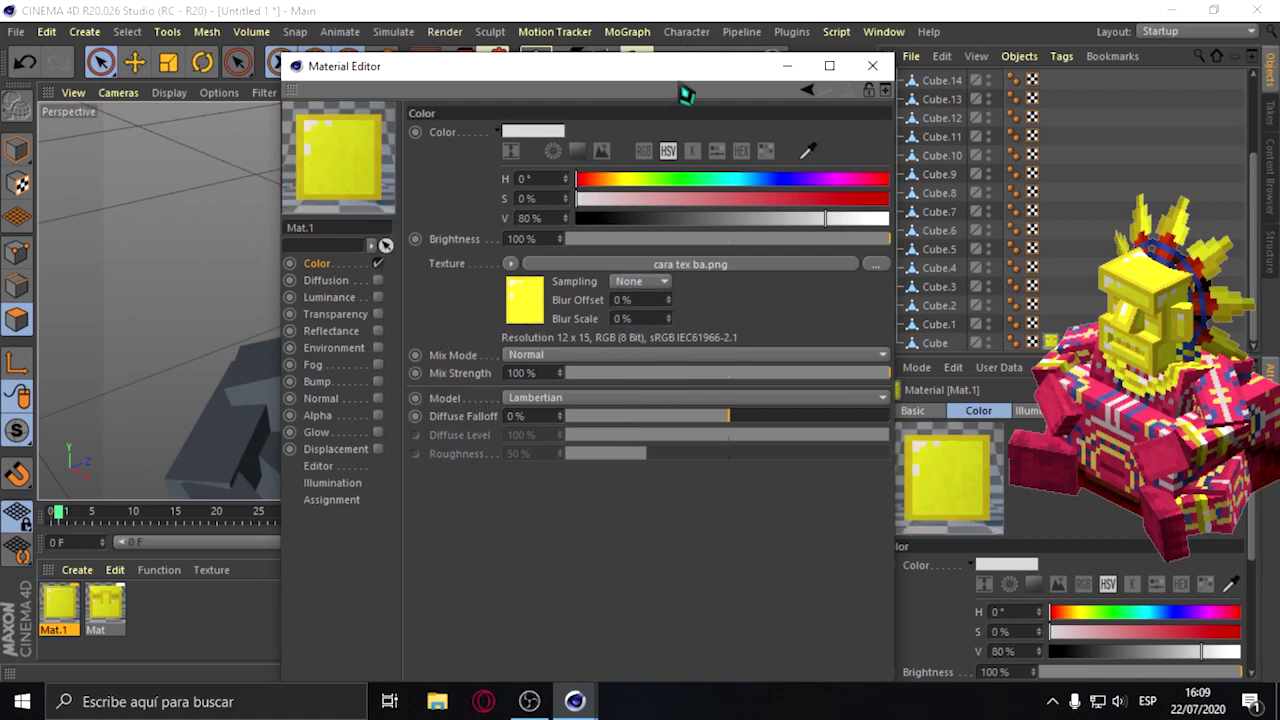
click(872, 66)
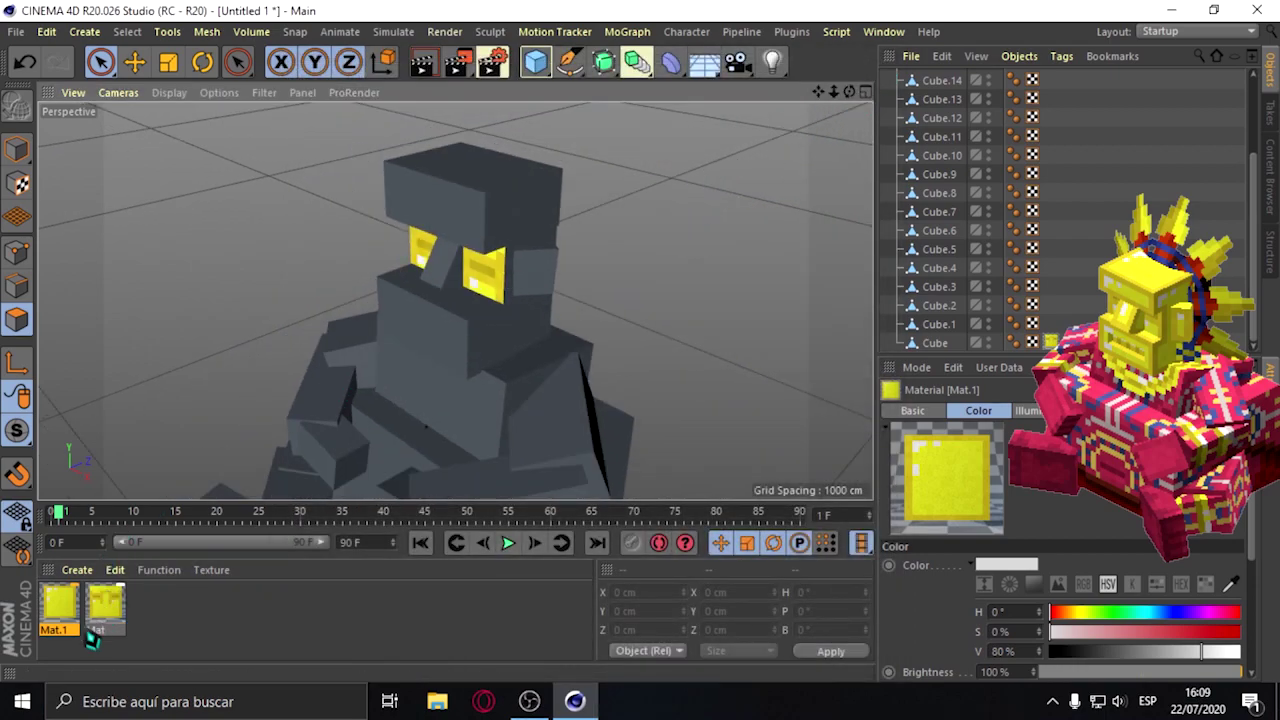
Apply Mat.1 to the left eye cube, the top head cube and the cube right of the head.
drag(57, 605, 192, 481)
drag(427, 296, 430, 300)
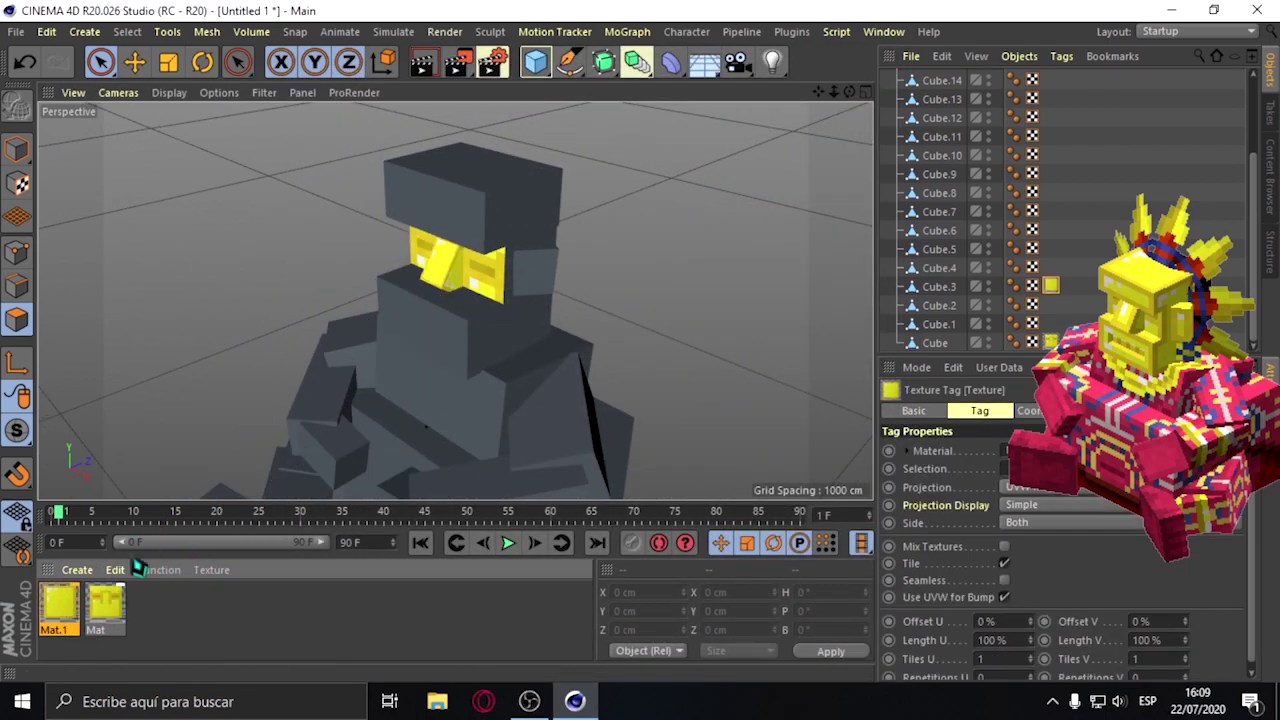
drag(410, 185, 432, 215)
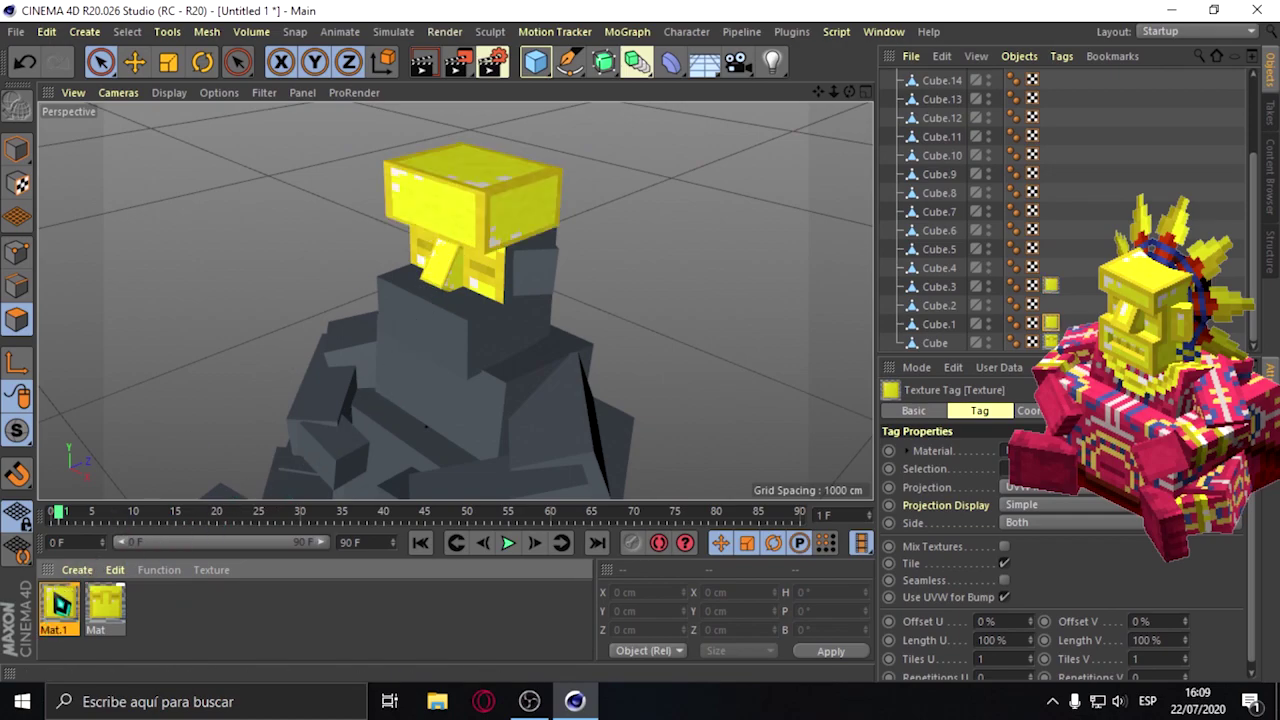
drag(516, 296, 518, 292)
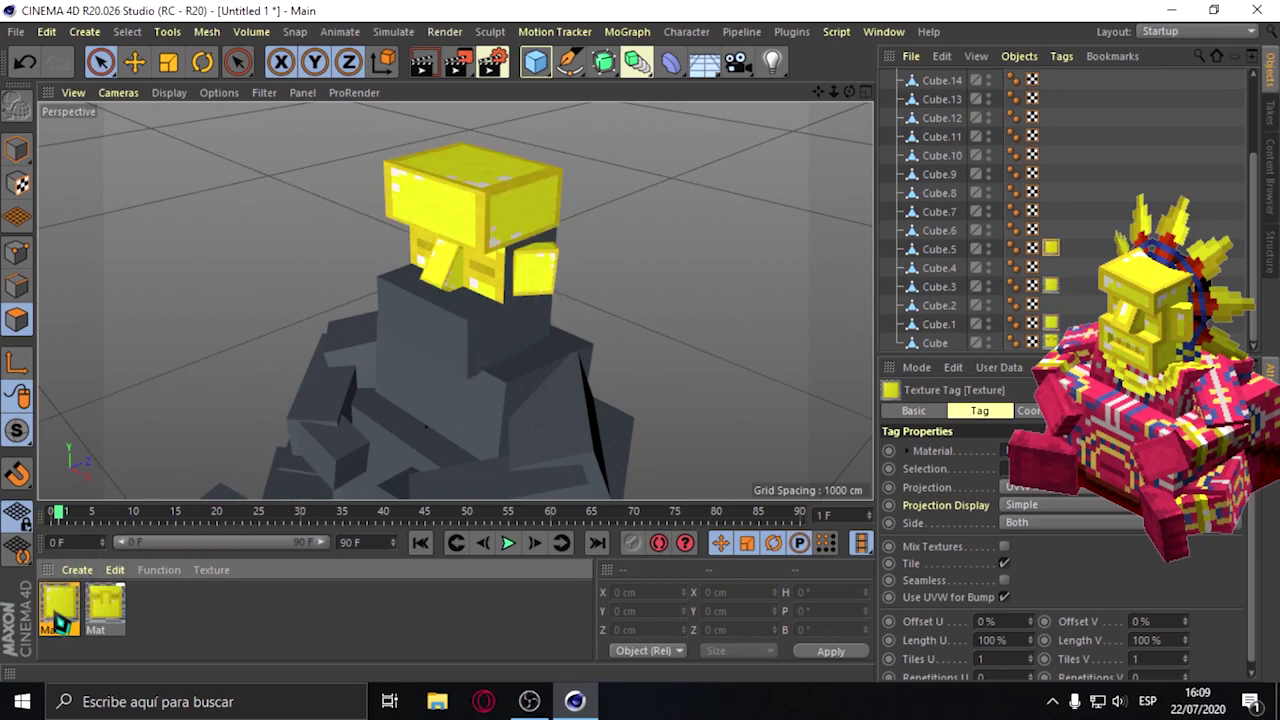
Apply the yellow Mat.1 to the white and grey front panel blocks on the body.
click(60, 620)
click(932, 346)
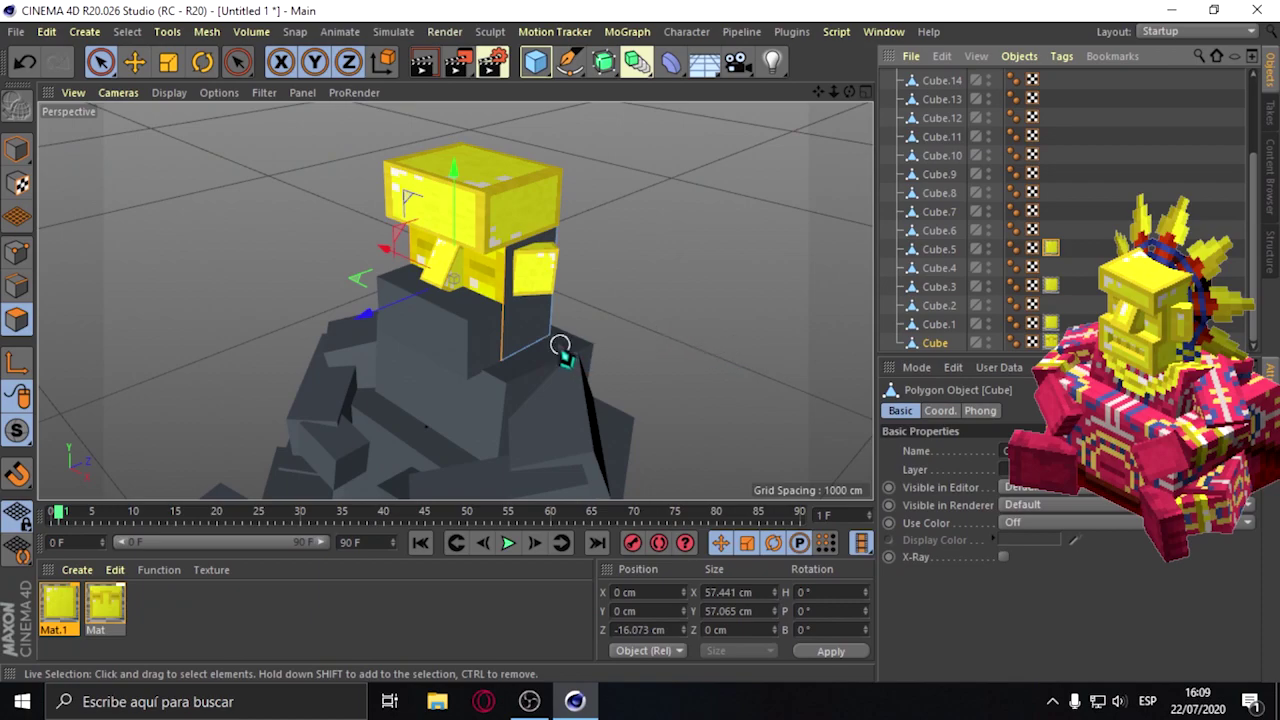
click(524, 338)
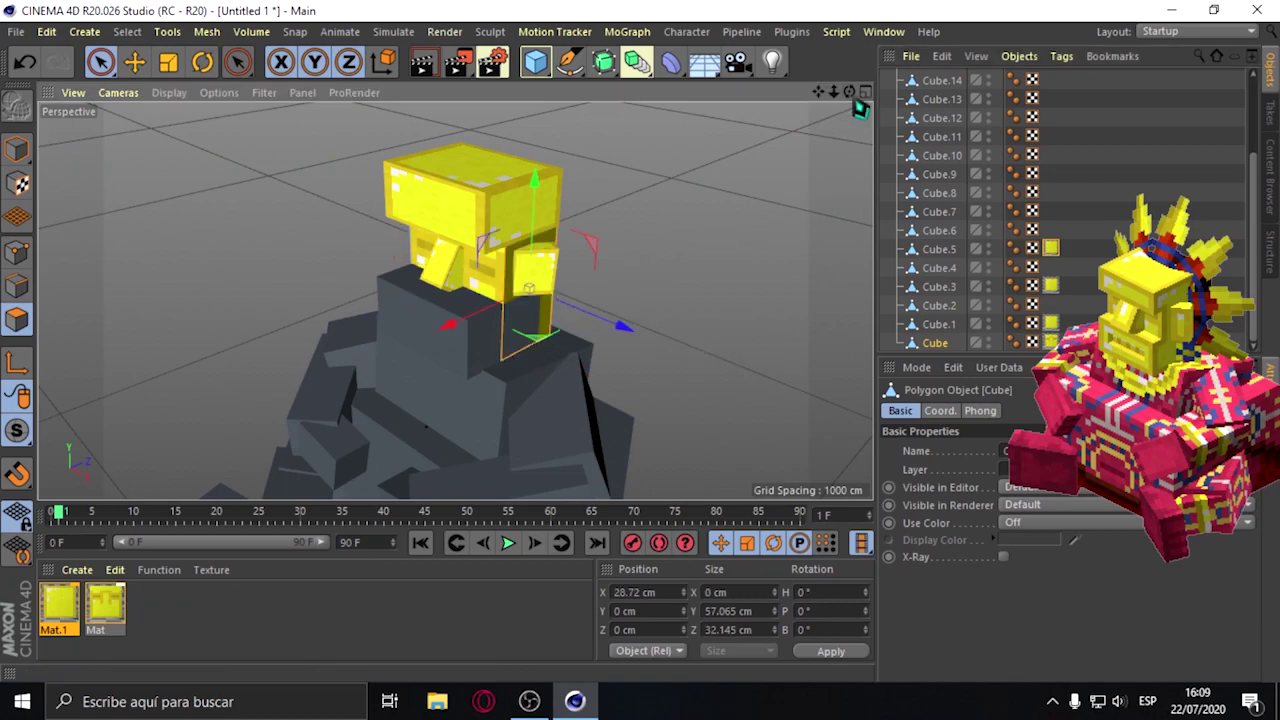
drag(857, 108, 855, 115)
click(540, 362)
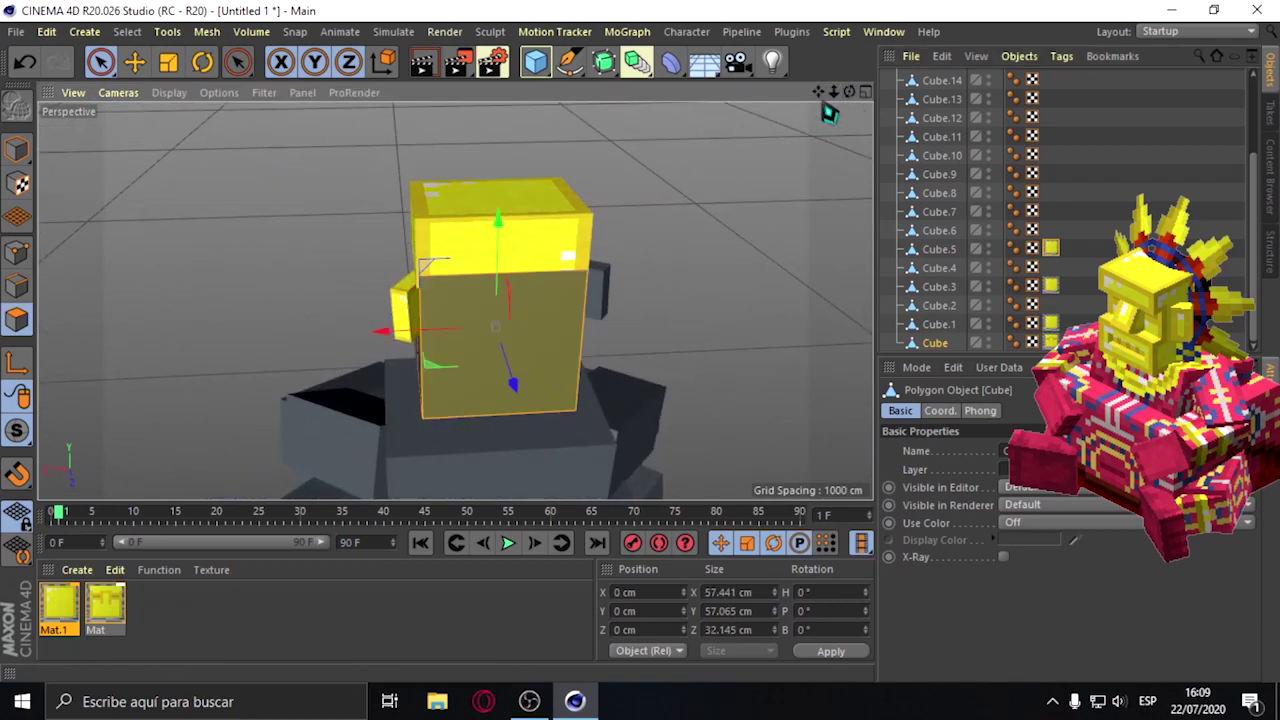
drag(851, 103, 800, 140)
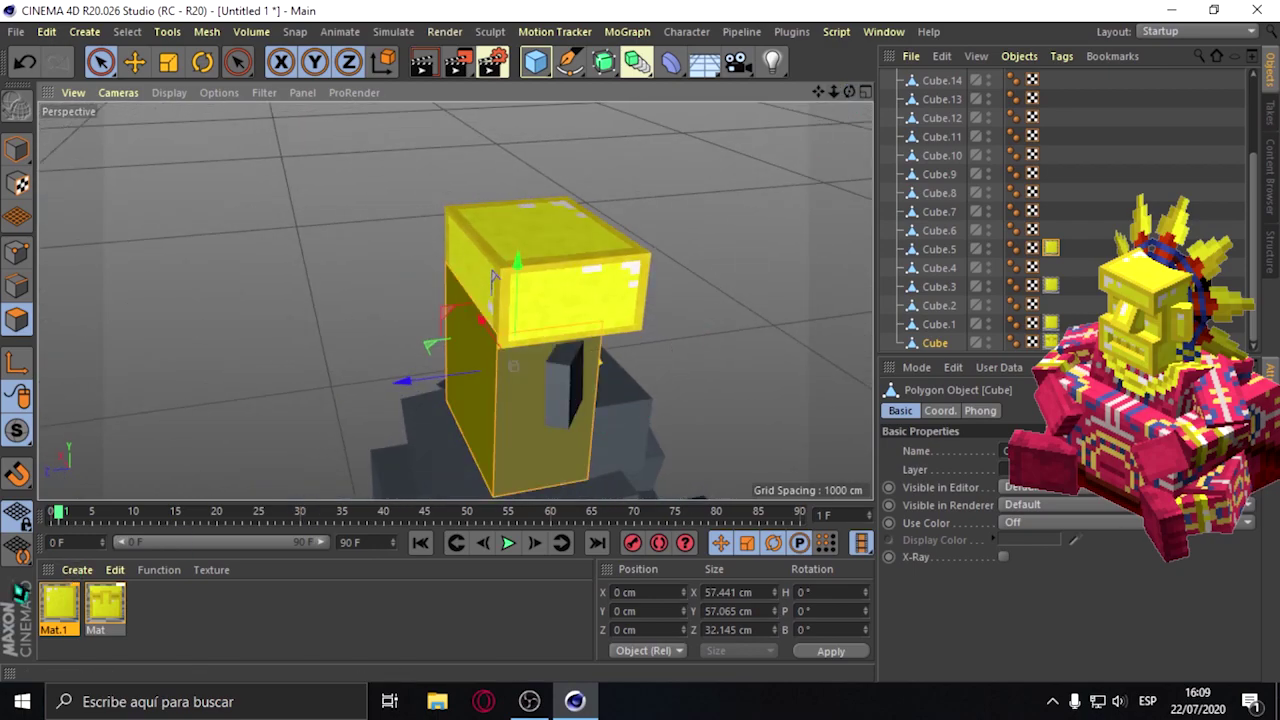
drag(60, 620, 467, 382)
alt+drag(663, 394, 791, 209)
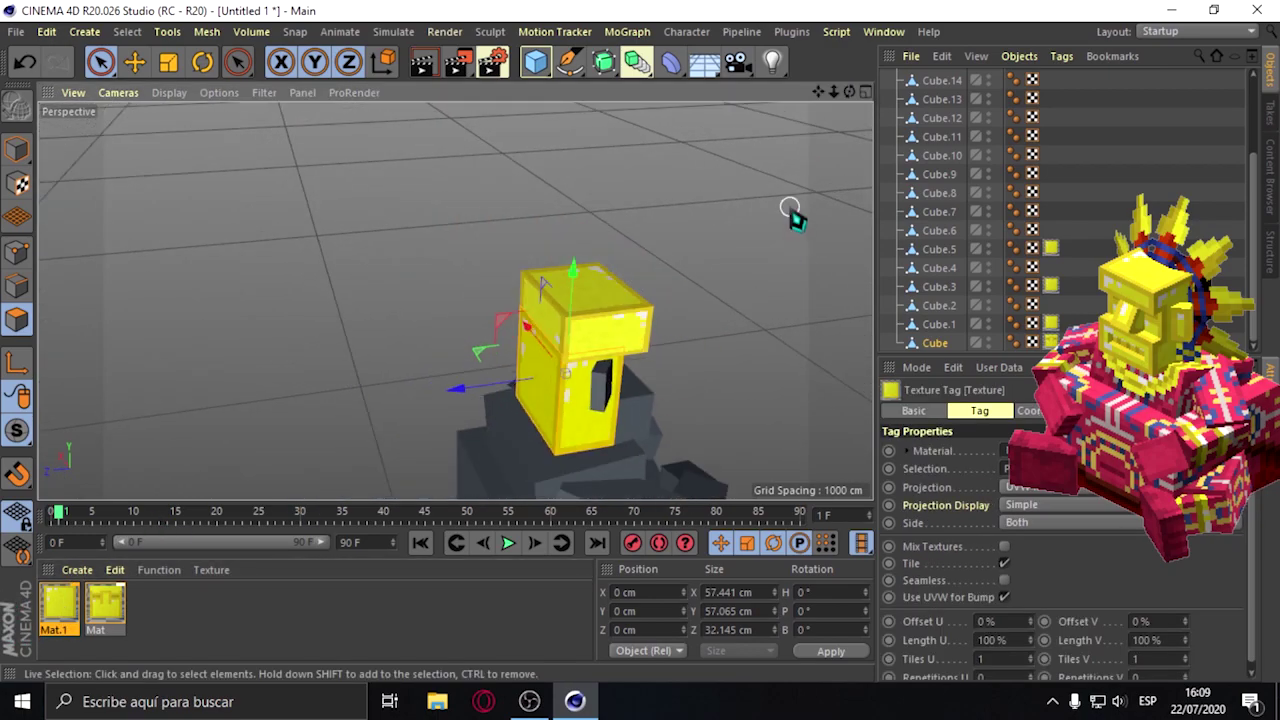
Apply Mat.1 to the grey bottom block and select Cube.2.
drag(845, 115, 454, 300)
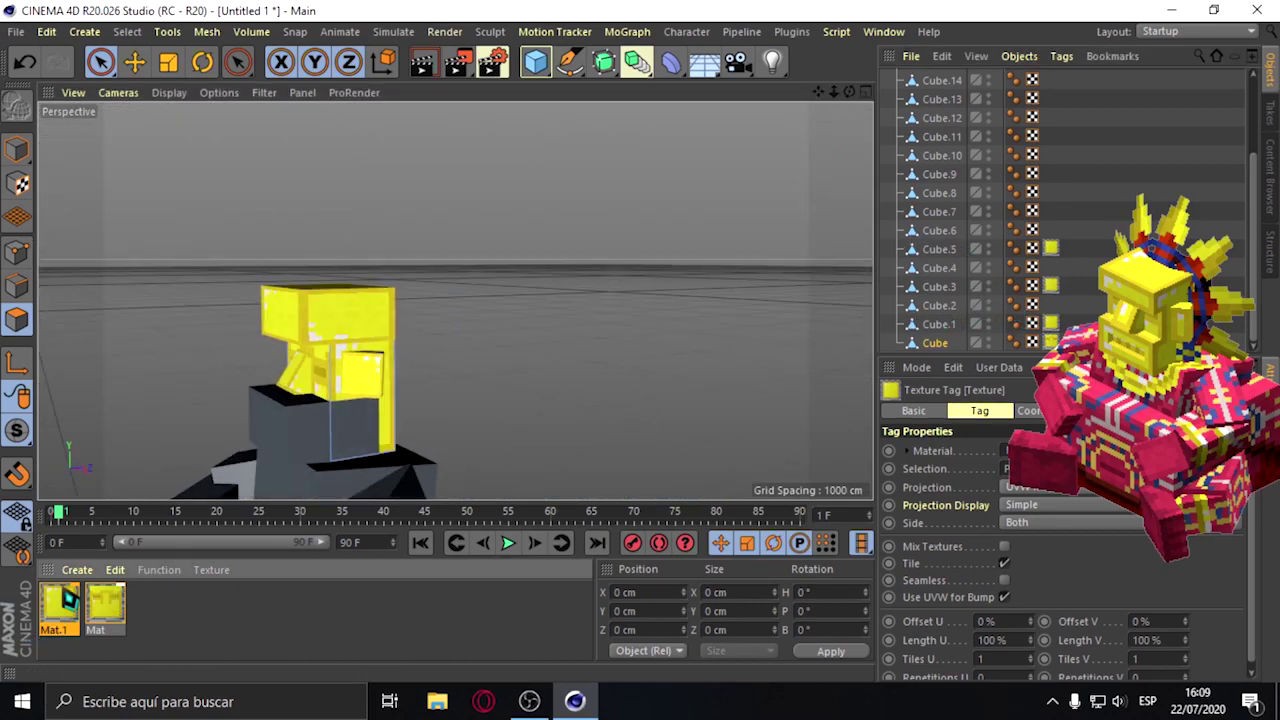
drag(277, 432, 279, 433)
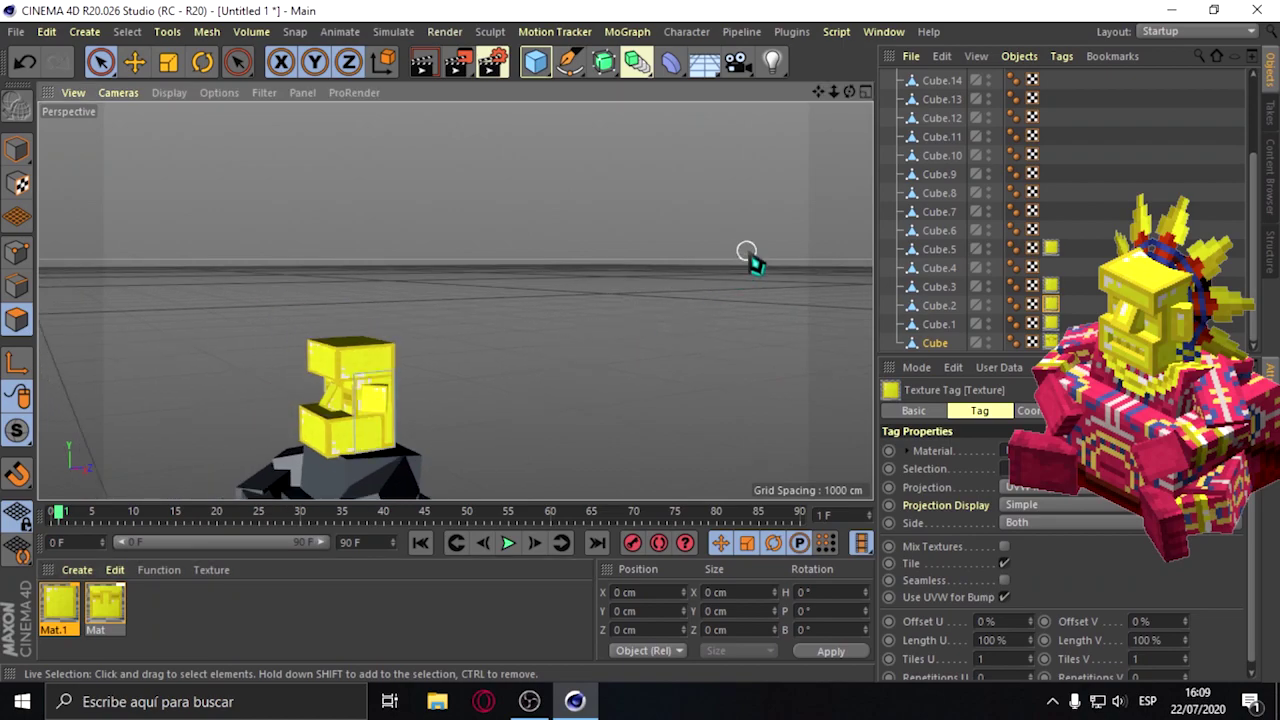
alt+drag(400, 300, 455, 300)
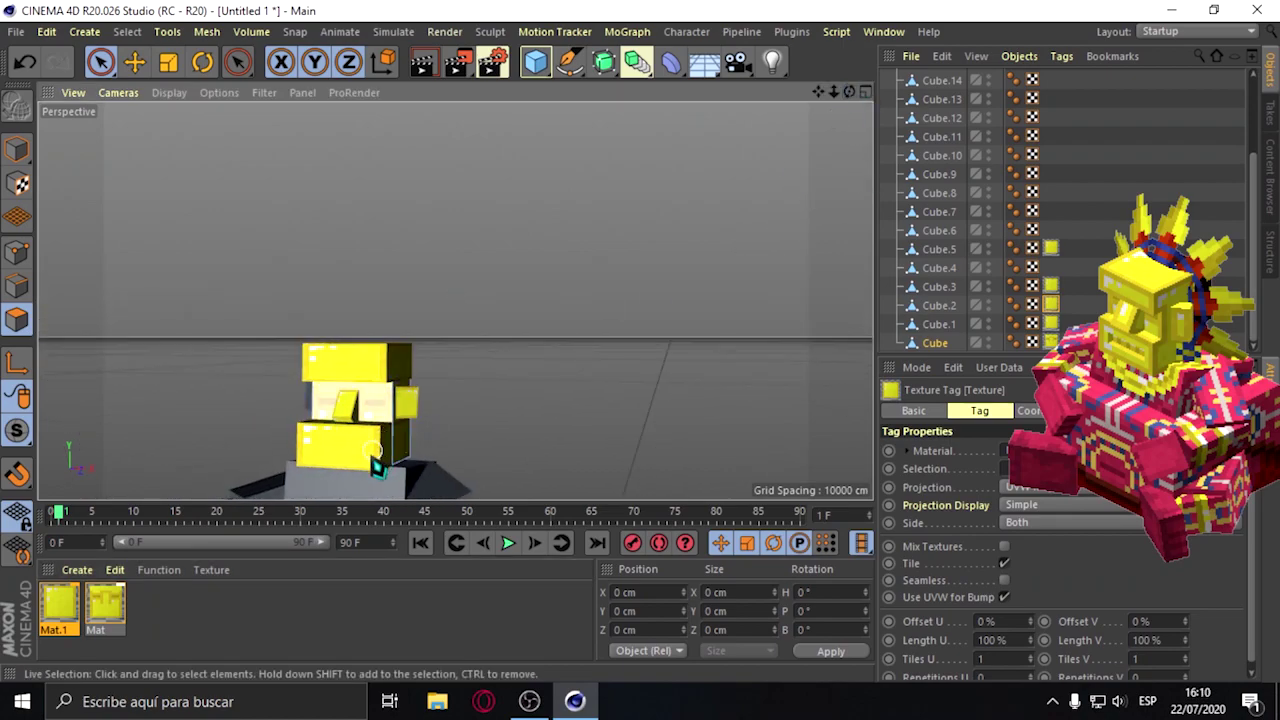
scroll(354, 477, up, 3)
click(938, 305)
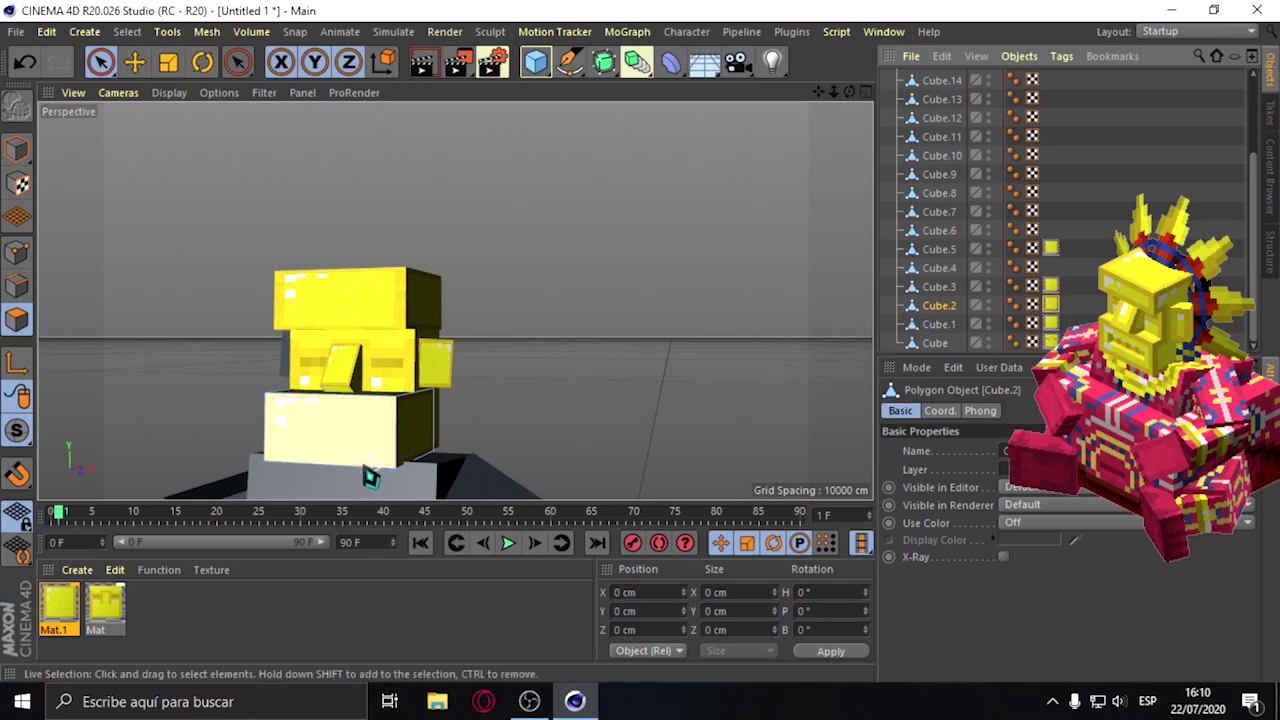
click(340, 445)
click(77, 569)
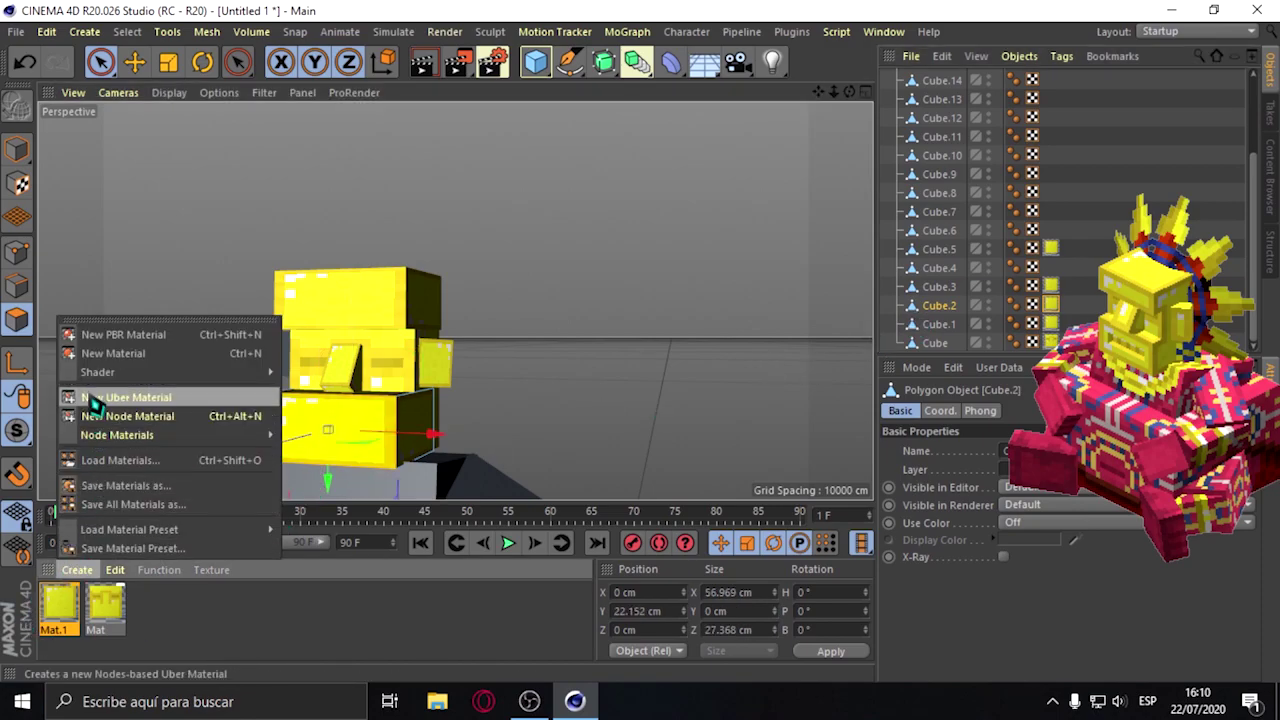
click(103, 372)
click(77, 569)
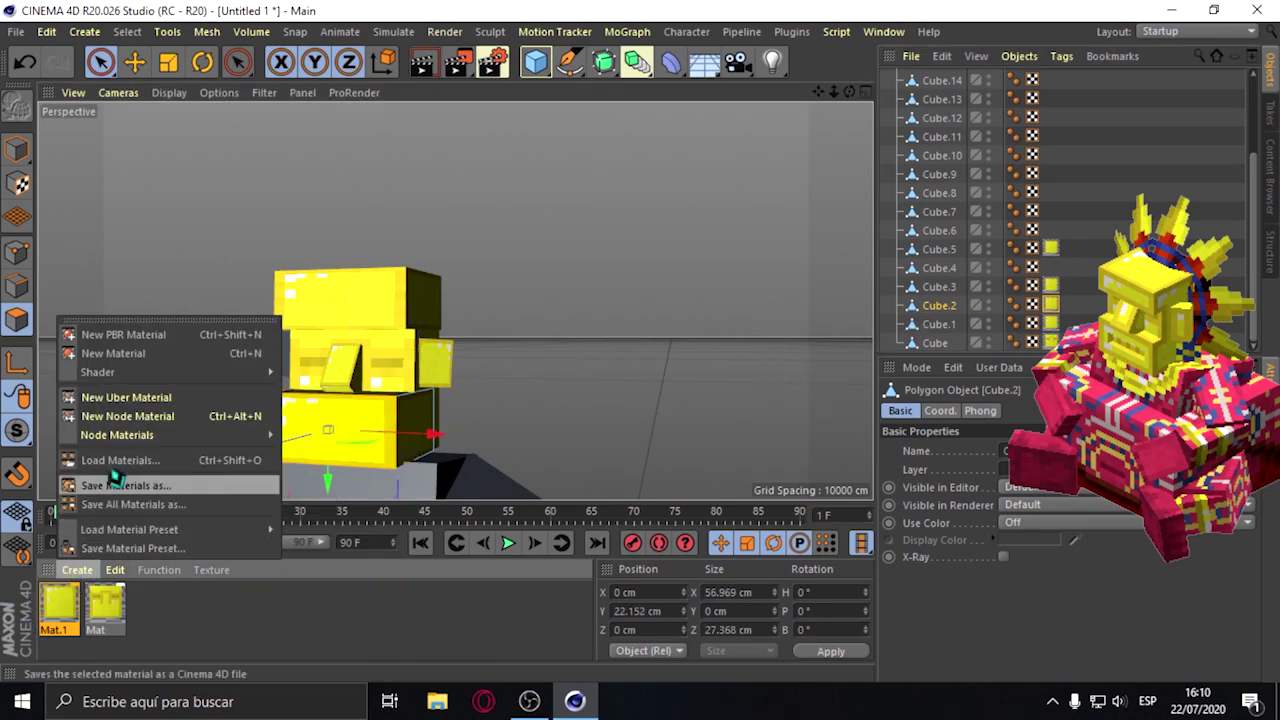
Create Mat.2 with reflectance off, boca_1.png as color texture, and sampling None.
click(100, 351)
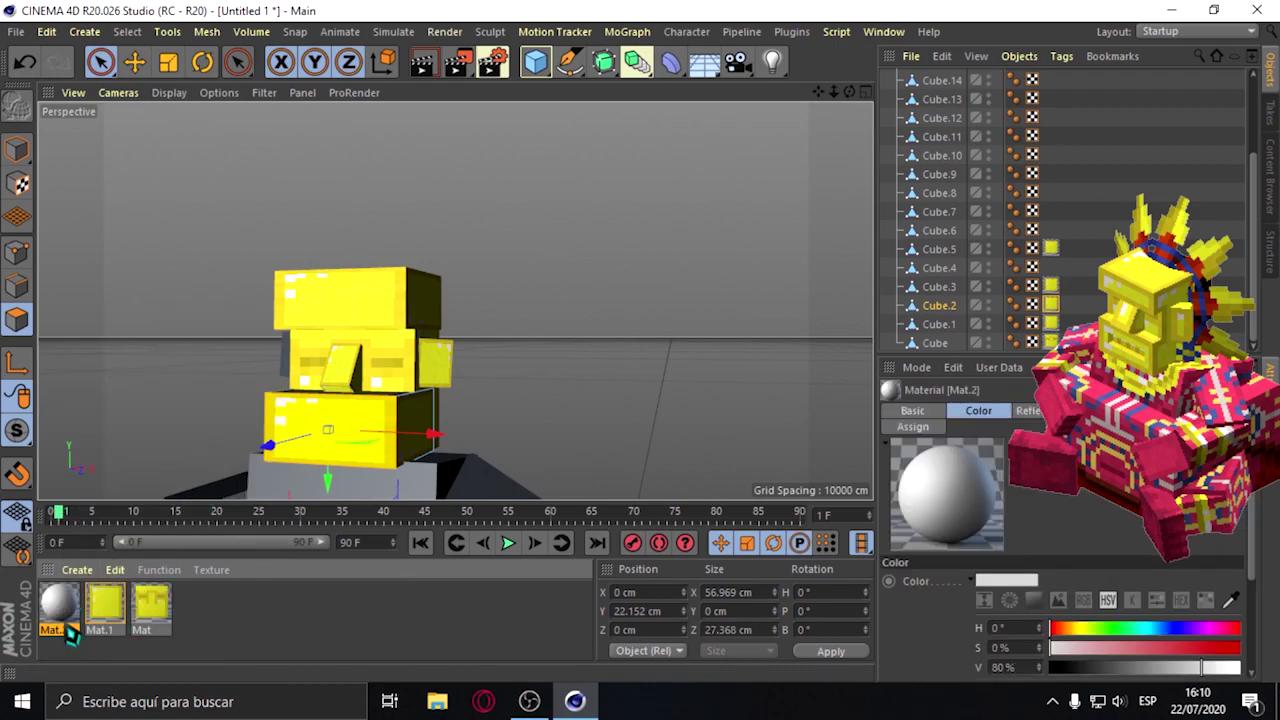
double_click(59, 603)
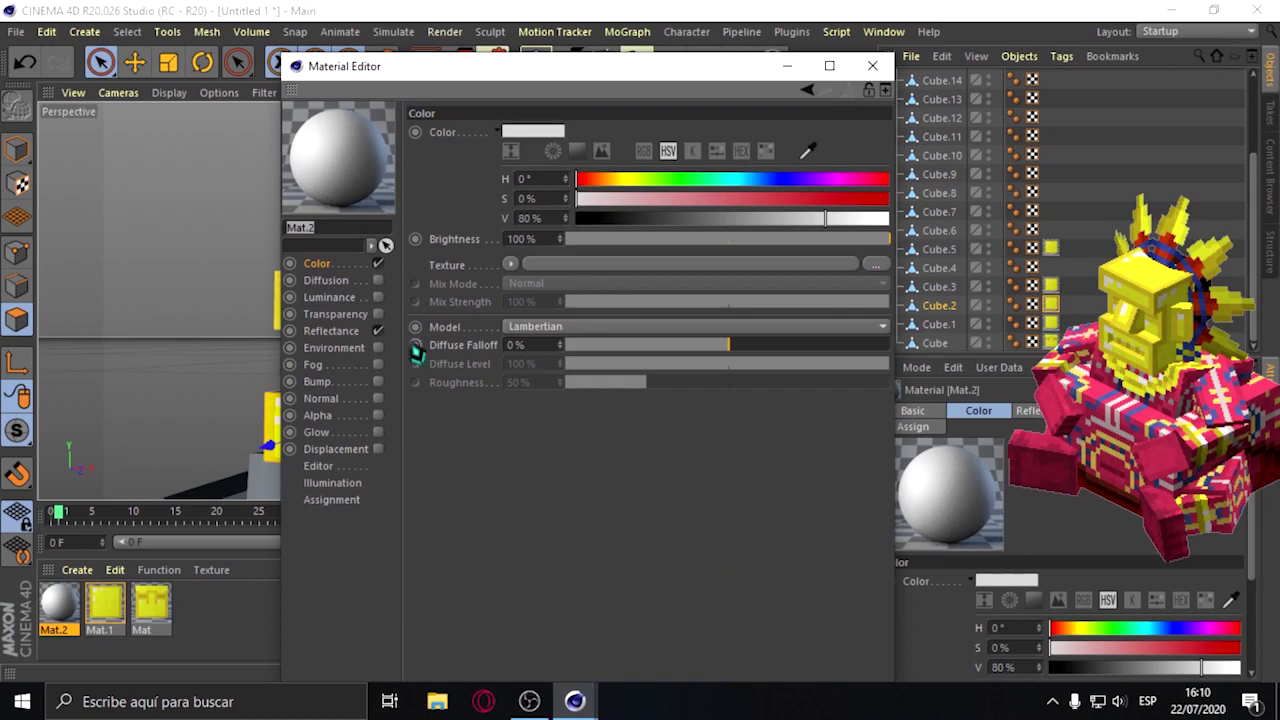
click(378, 331)
click(874, 265)
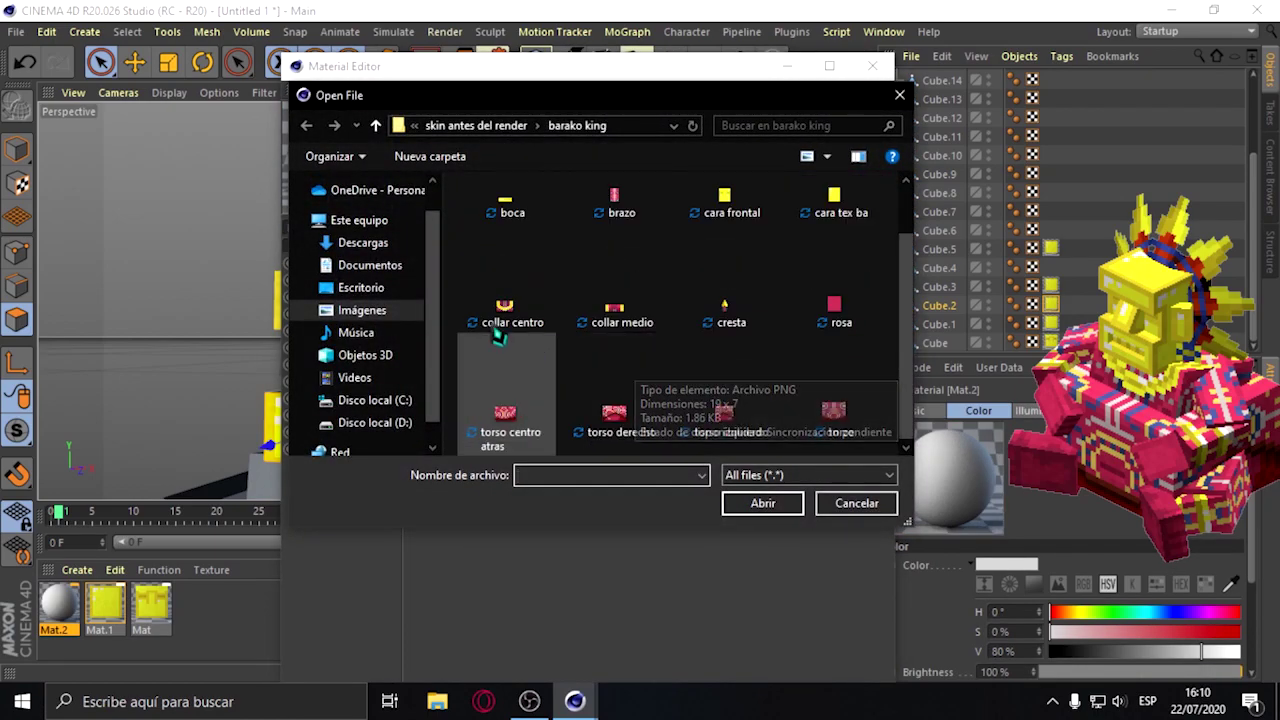
double_click(512, 285)
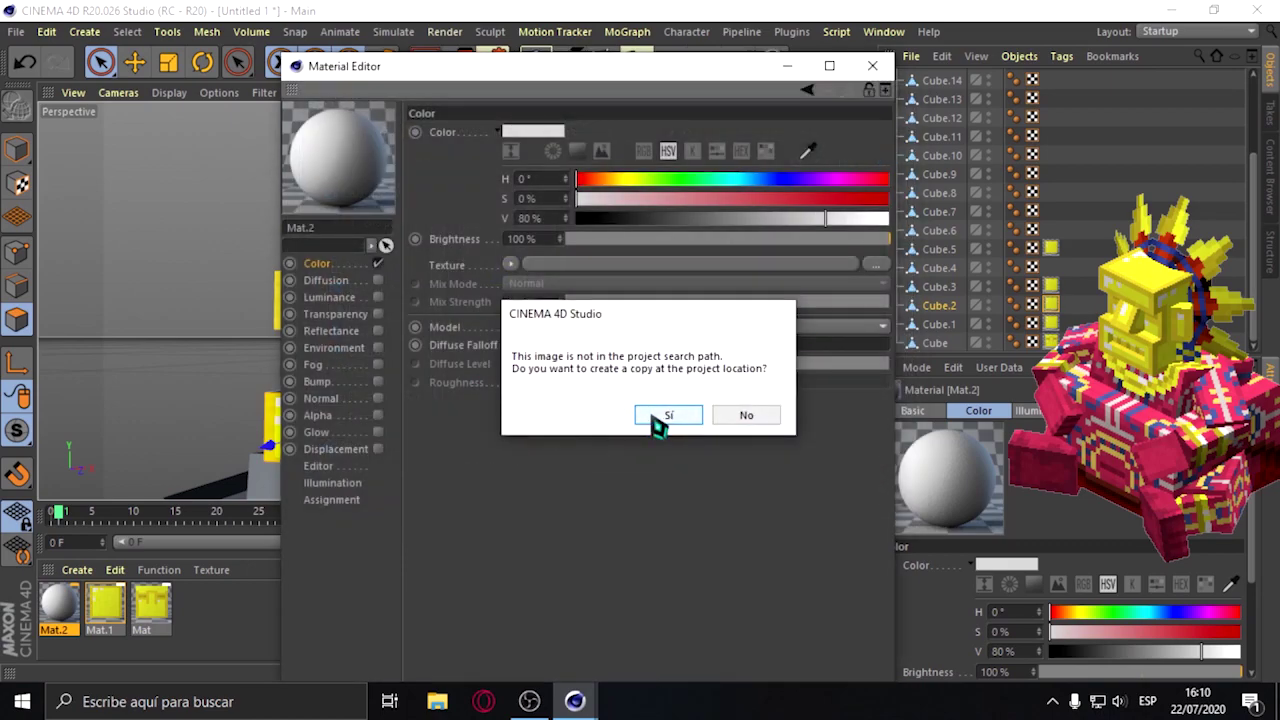
click(667, 415)
click(640, 281)
click(630, 285)
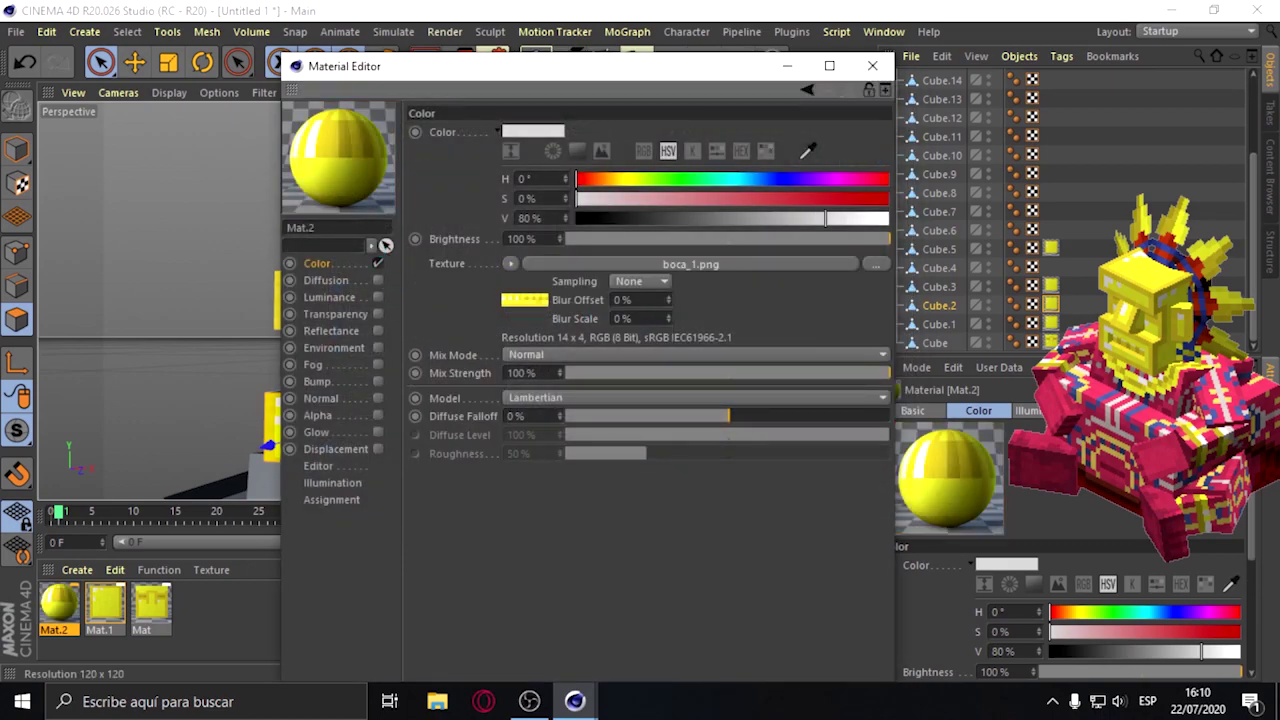
right_click(357, 162)
click(412, 432)
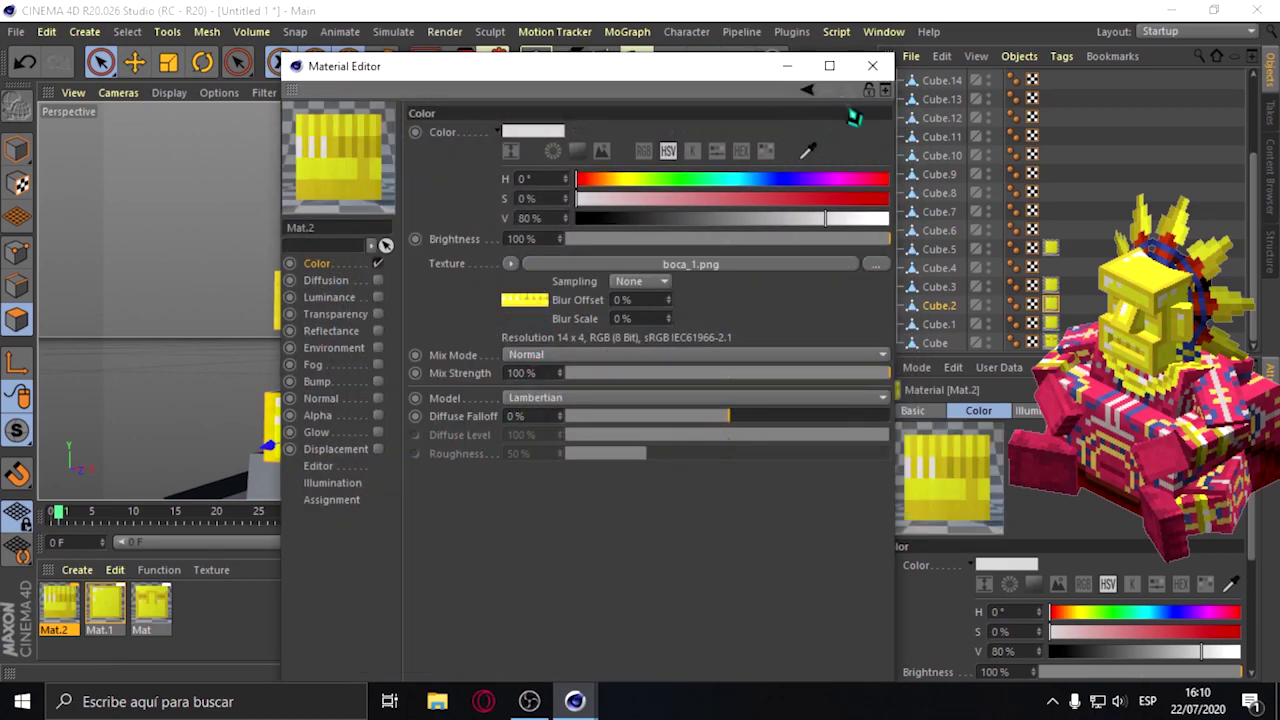
click(884, 65)
Apply Mat.2 to the bottom block Cube.2 and deselect everything.
drag(50, 630, 205, 520)
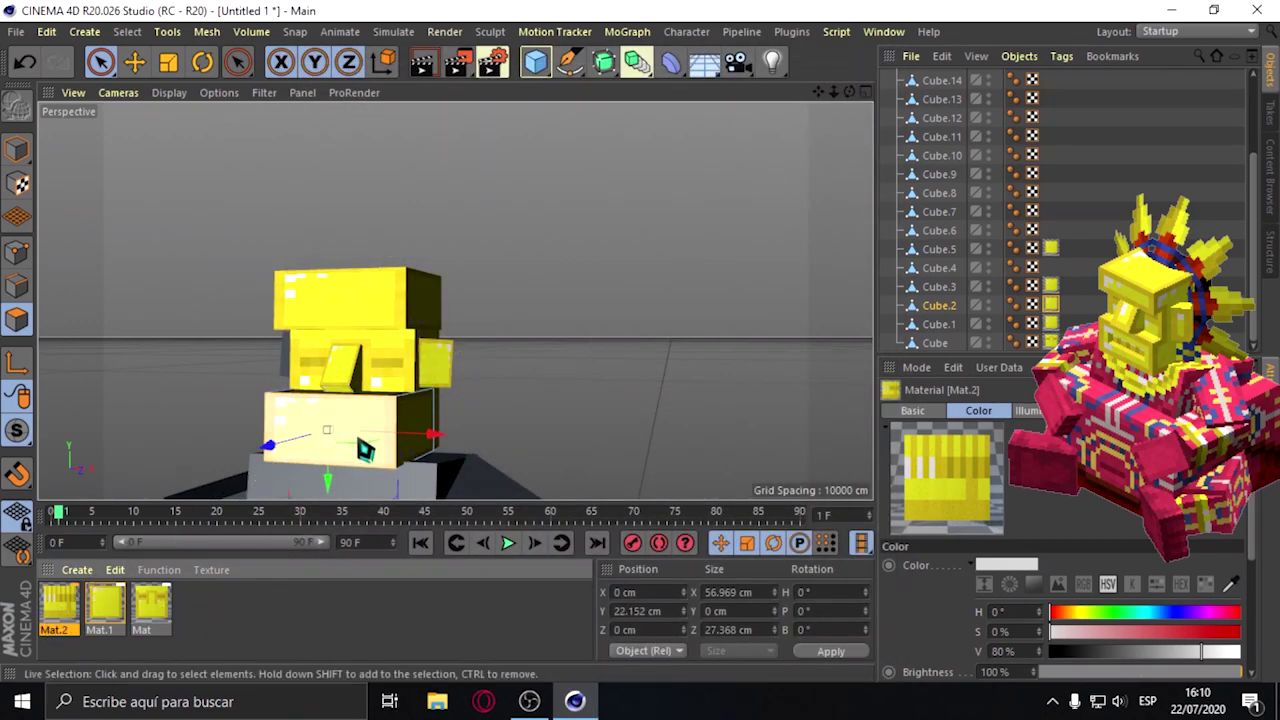
drag(318, 435, 320, 437)
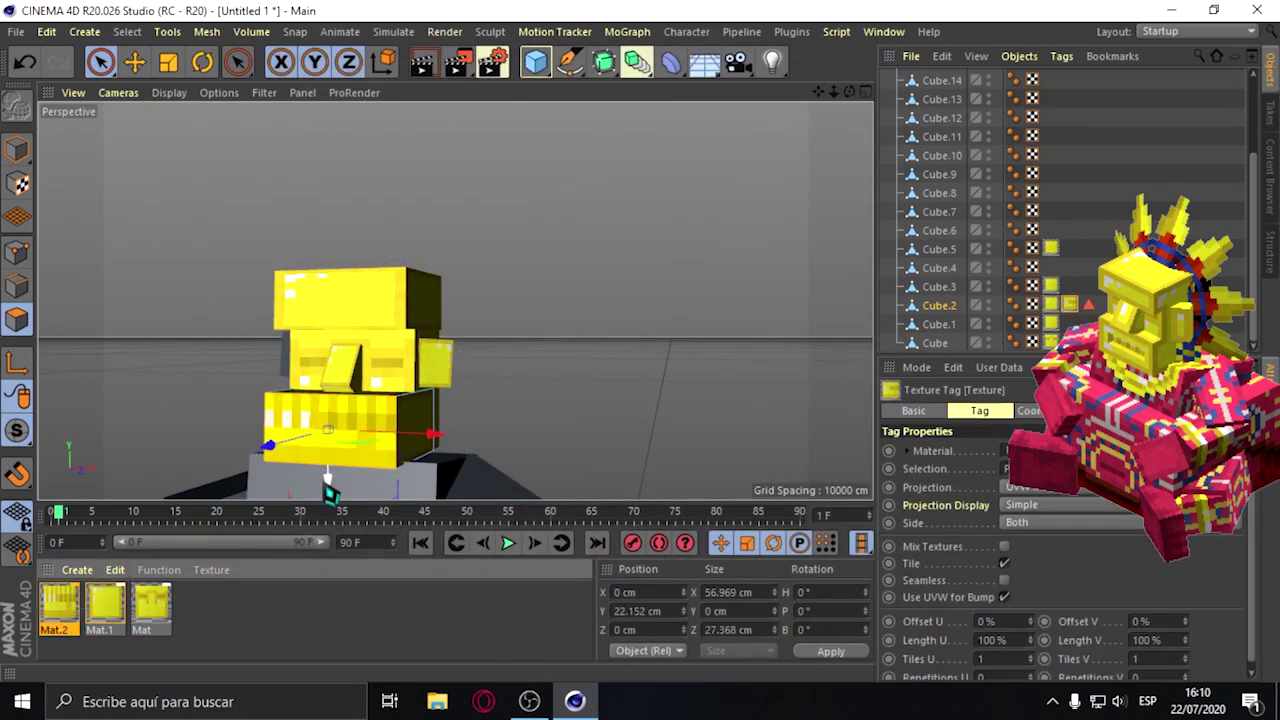
click(355, 458)
Apply the yellow Mat.1 to Cube.4 and orbit to check the head stack.
scroll(355, 458, down, 2)
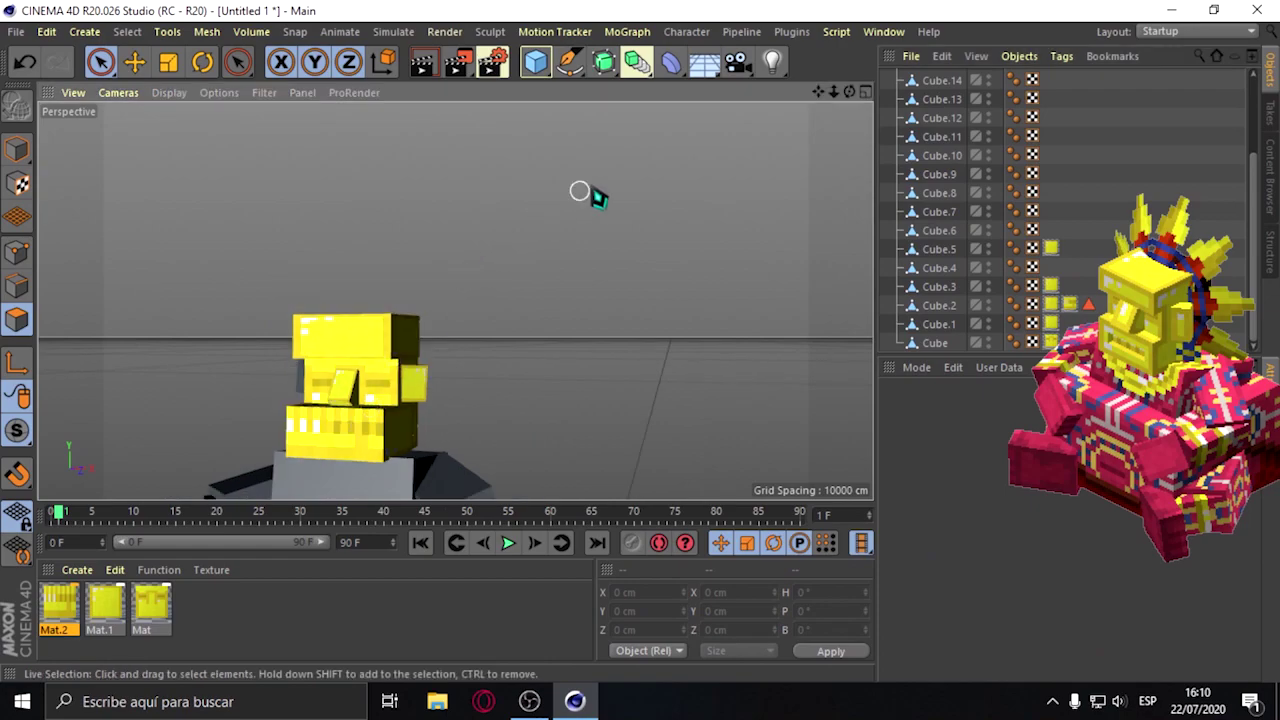
drag(848, 100, 822, 128)
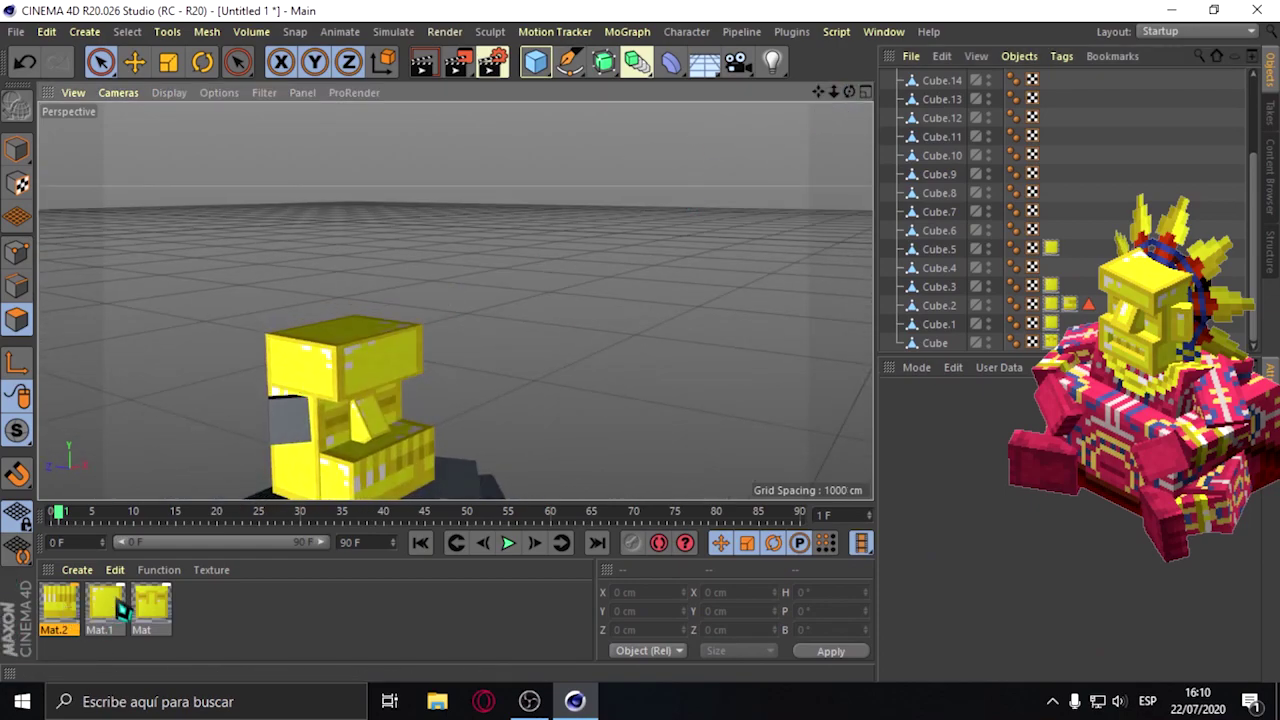
drag(120, 608, 274, 452)
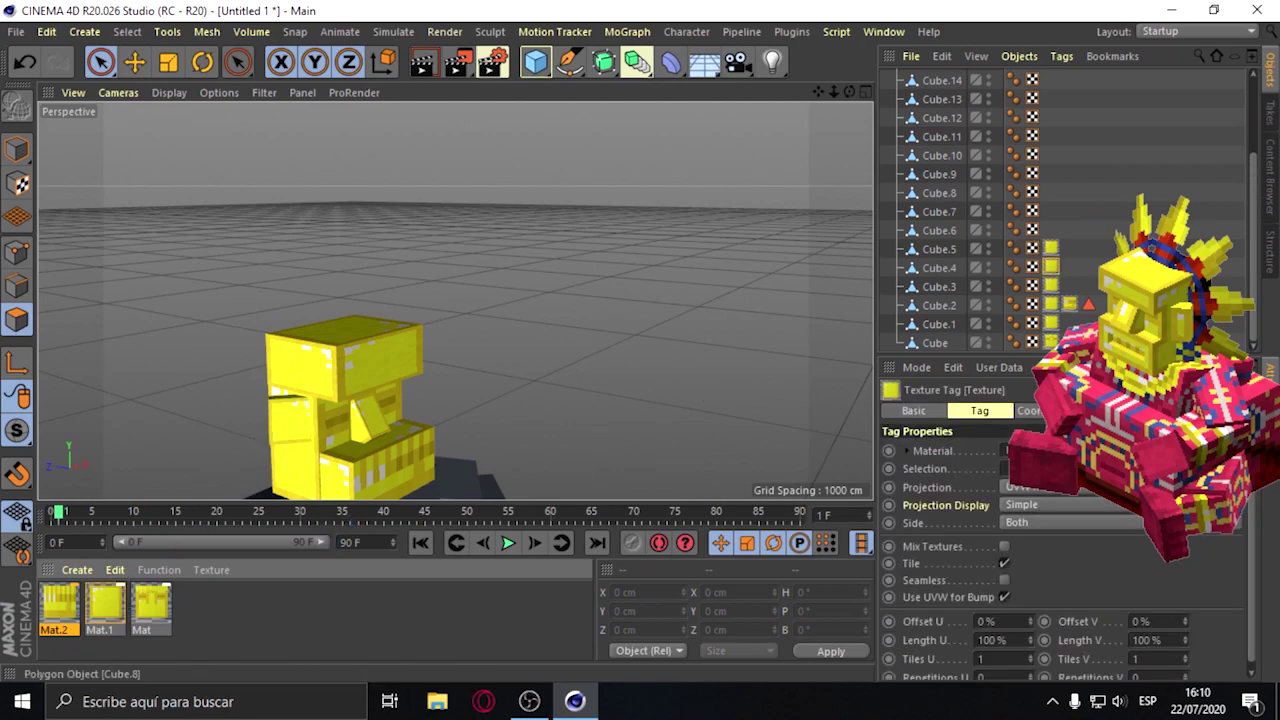
scroll(810, 307, down, 2)
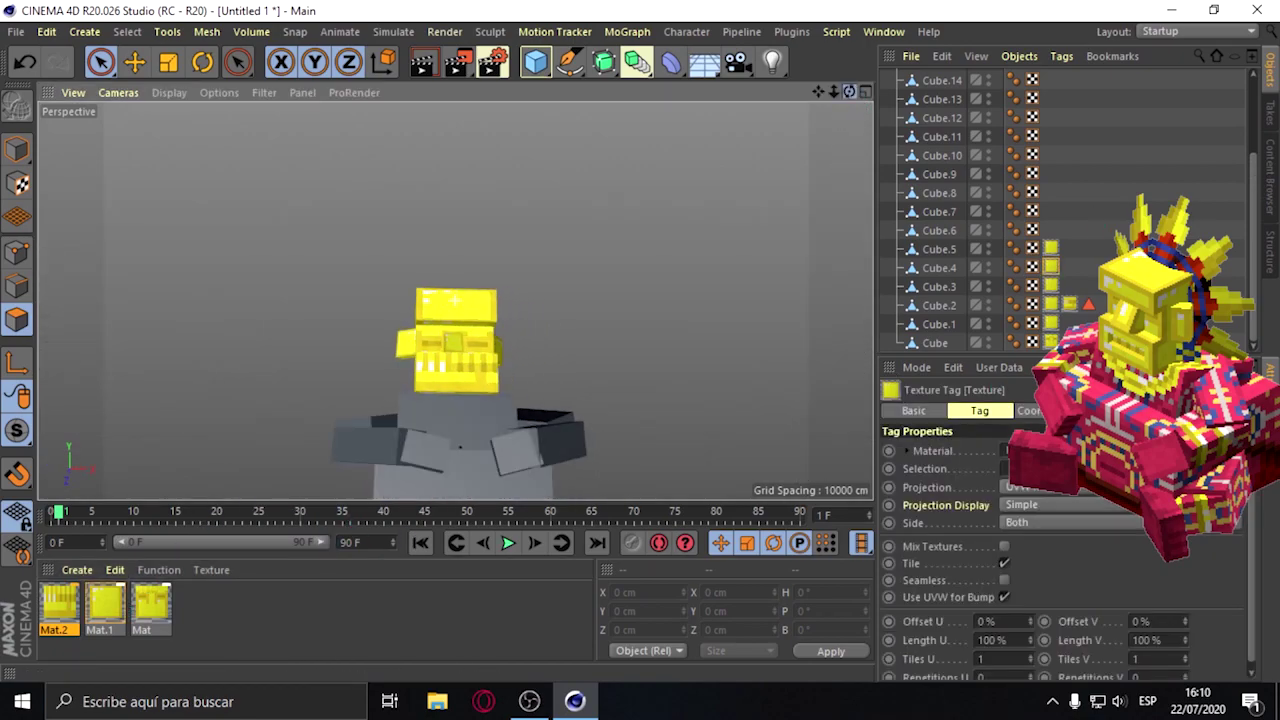
alt+drag(454, 300, 394, 391)
alt+drag(454, 300, 454, 300)
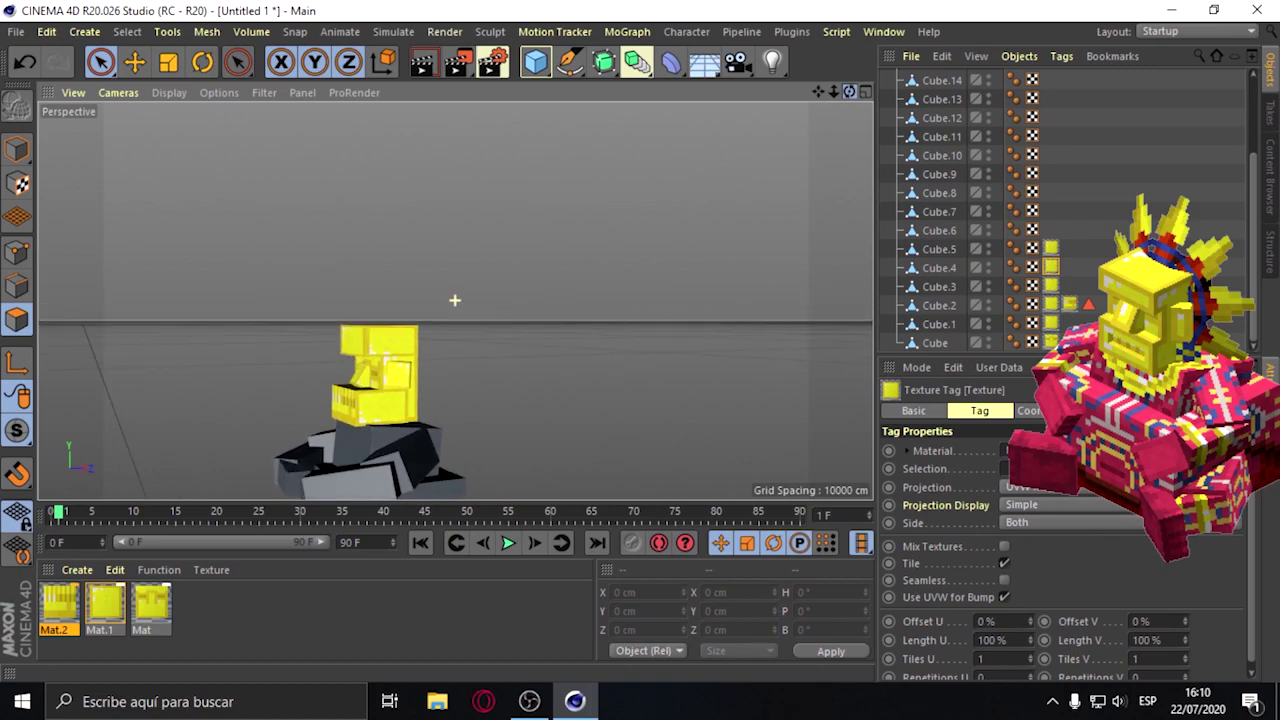
click(77, 569)
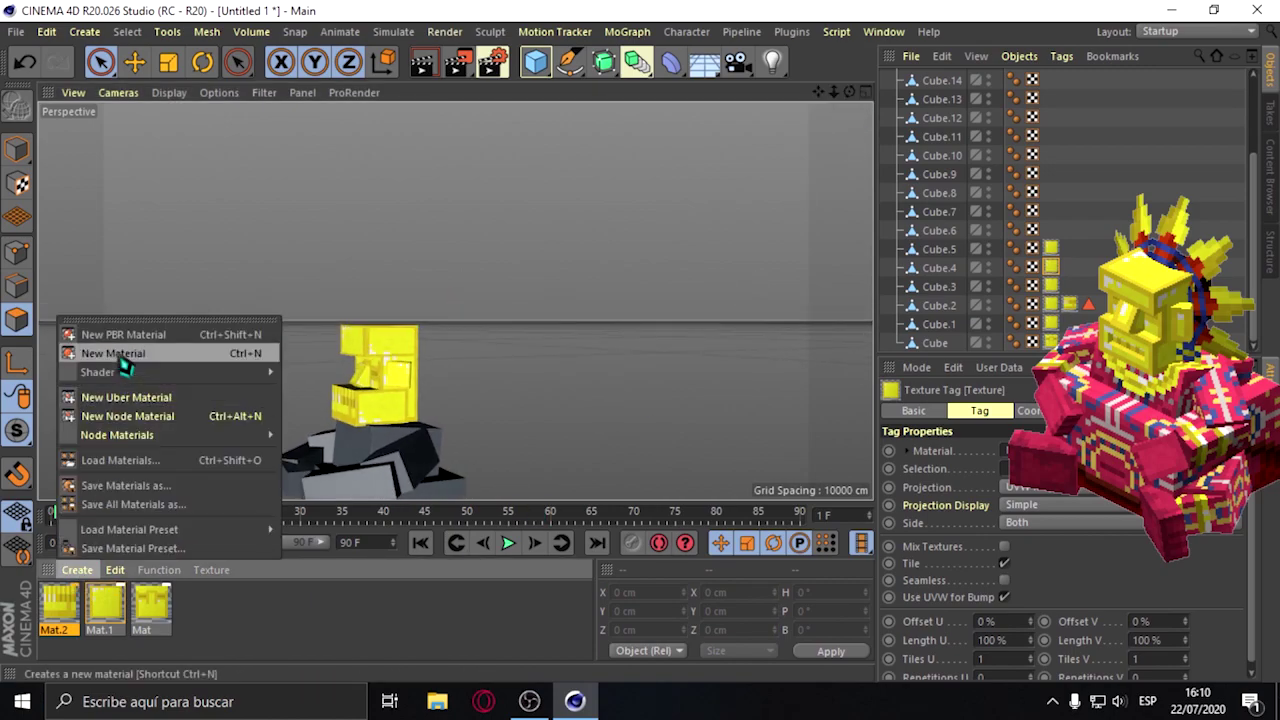
Create Mat.3 with collar centro.png as color texture and sampling None, then select collar block Cube.6.
click(125, 352)
double_click(58, 605)
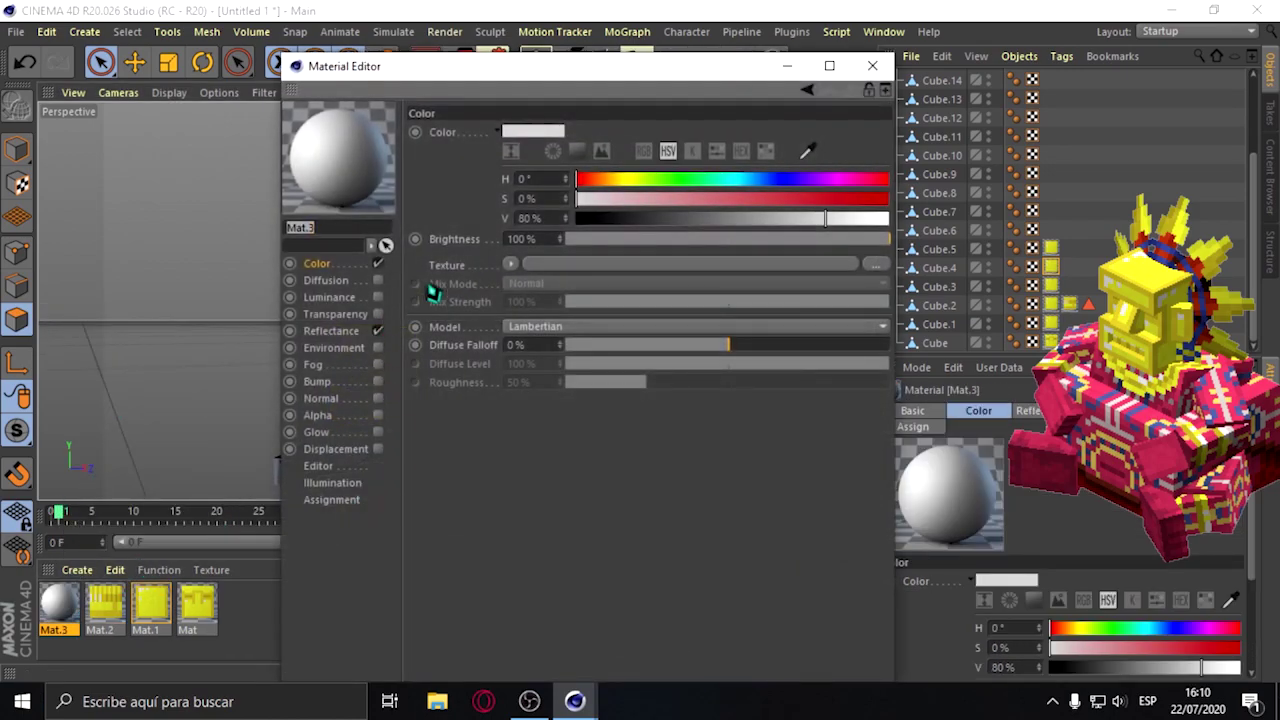
click(876, 264)
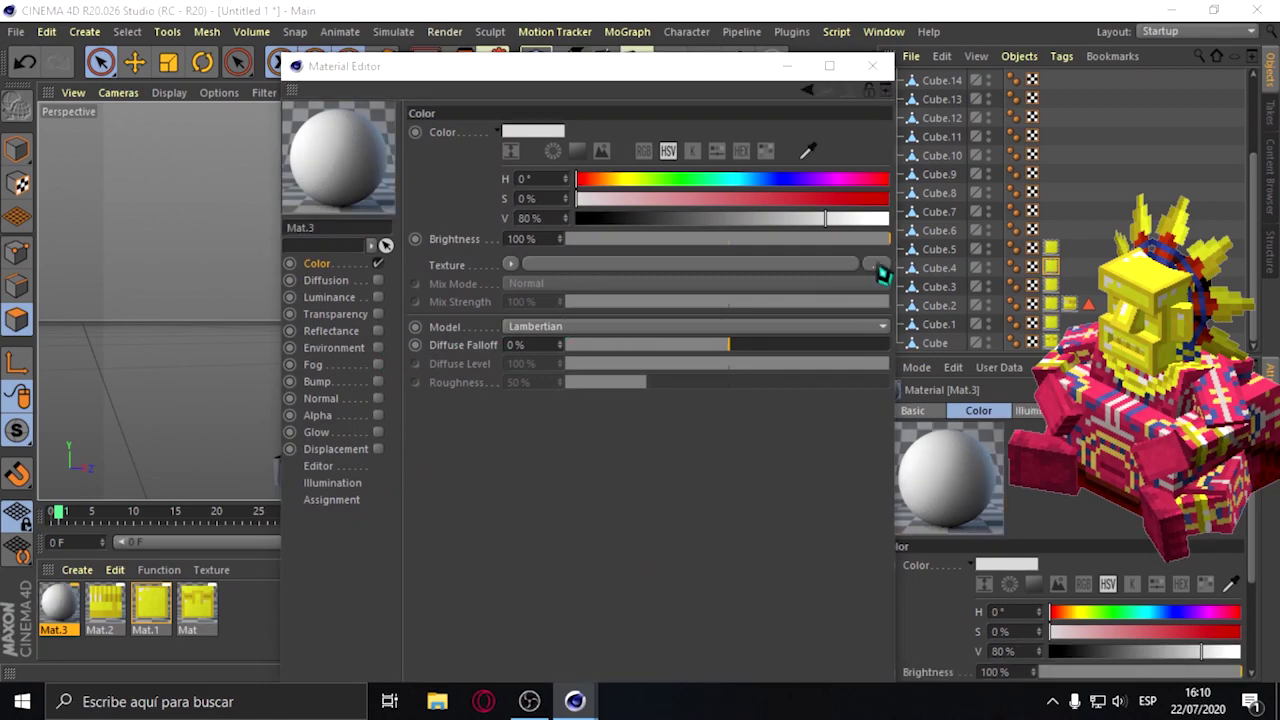
scroll(703, 368, down, 1)
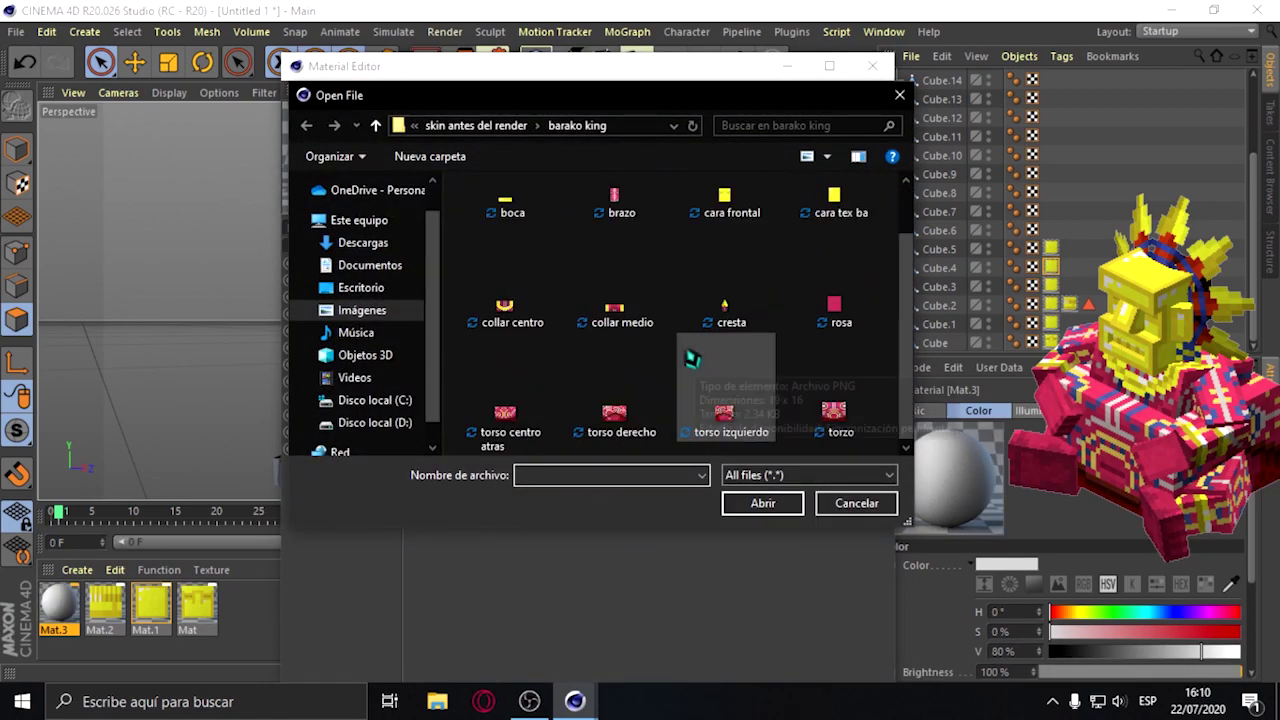
double_click(517, 322)
click(684, 415)
click(643, 282)
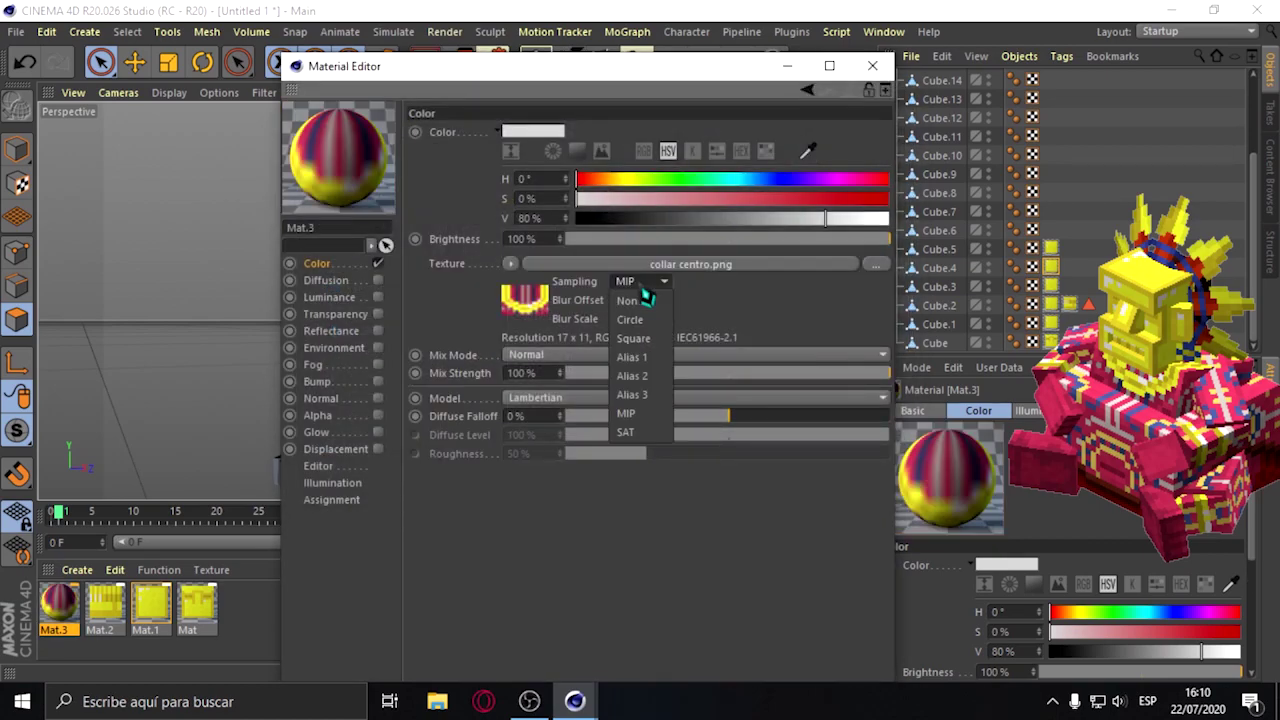
click(641, 311)
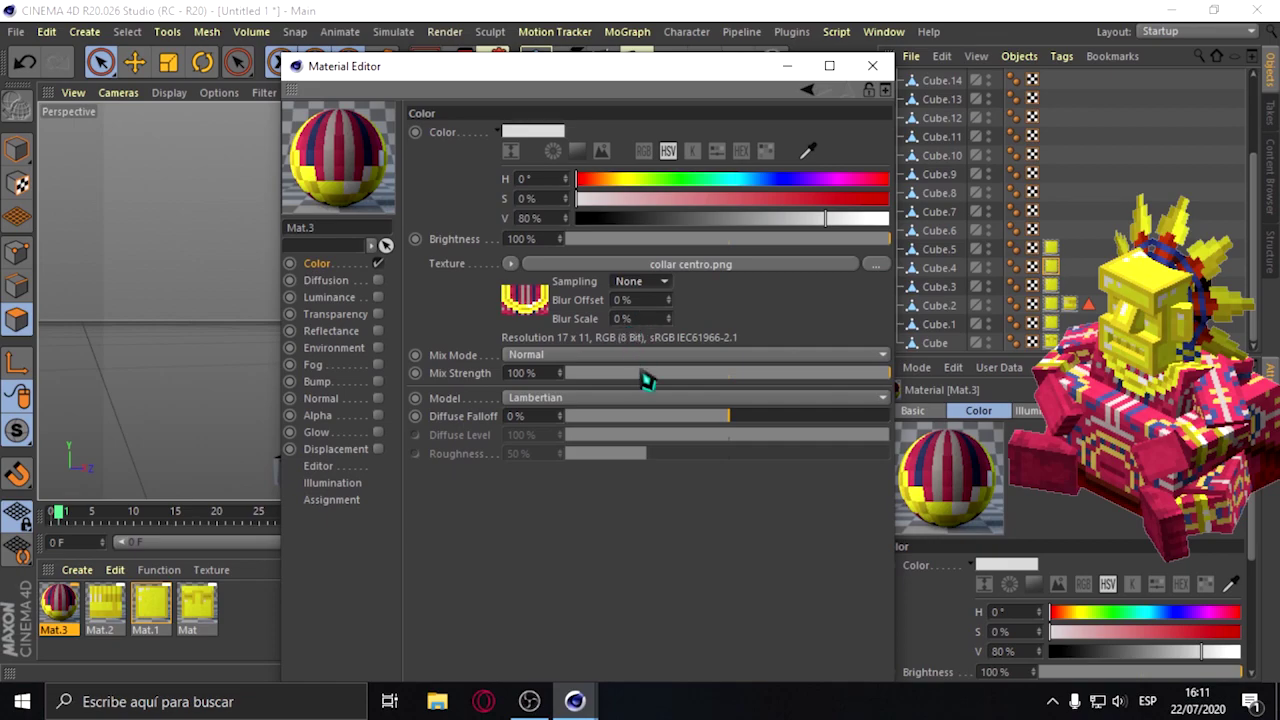
click(385, 245)
alt+drag(686, 406, 500, 380)
click(422, 333)
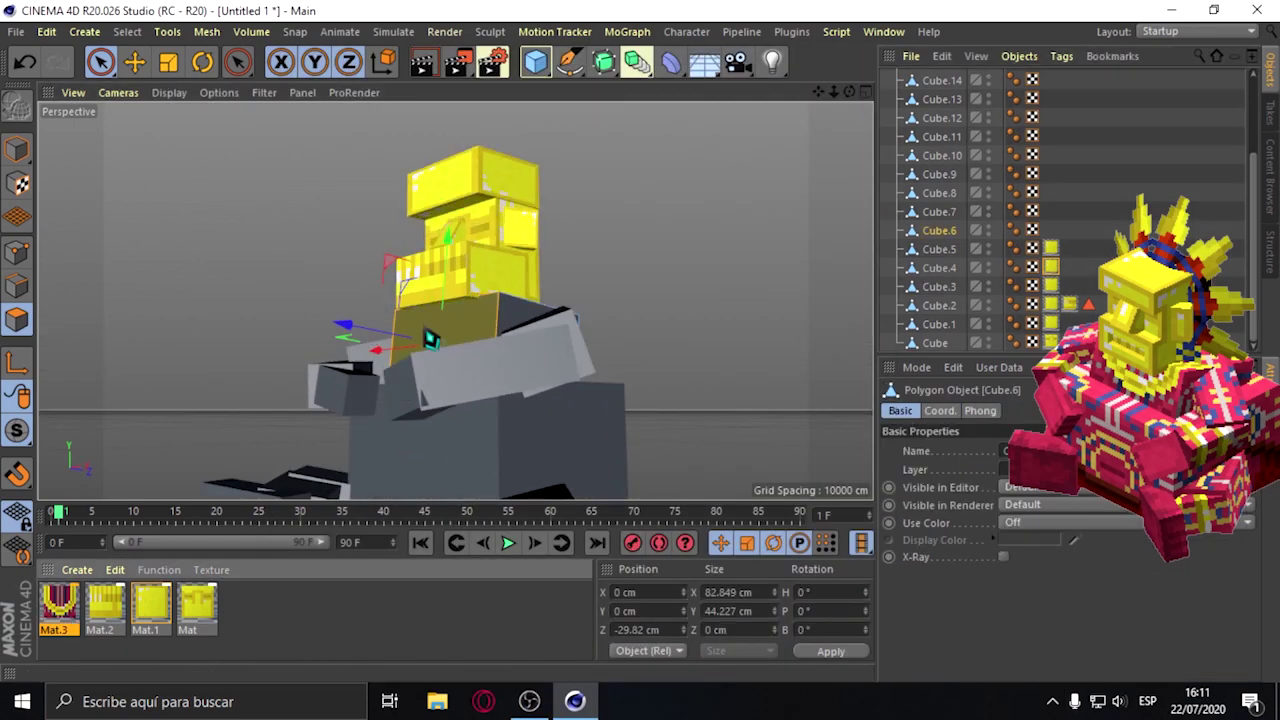
Create Mat.4 with the collar medio image as its texture and apply it to the collar cube.
alt+drag(422, 333, 500, 300)
double_click(400, 610)
double_click(59, 605)
click(875, 264)
double_click(614, 464)
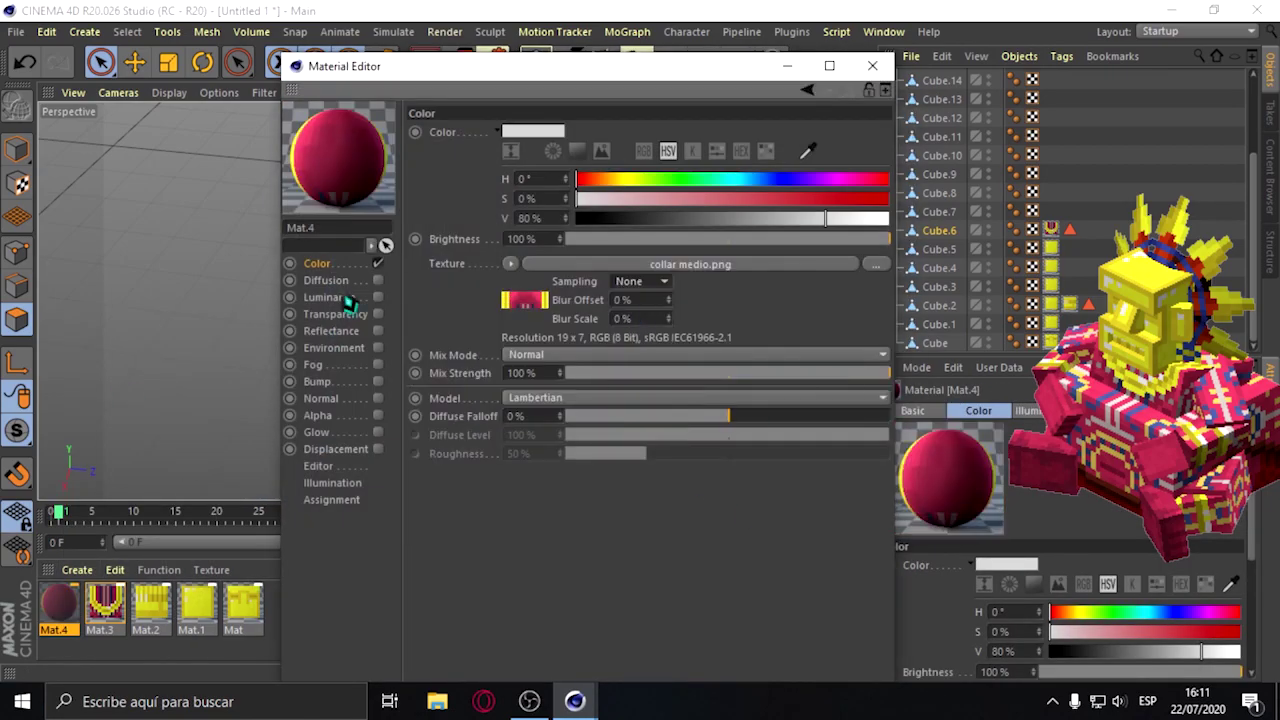
click(872, 65)
drag(59, 605, 420, 300)
alt+drag(500, 300, 420, 340)
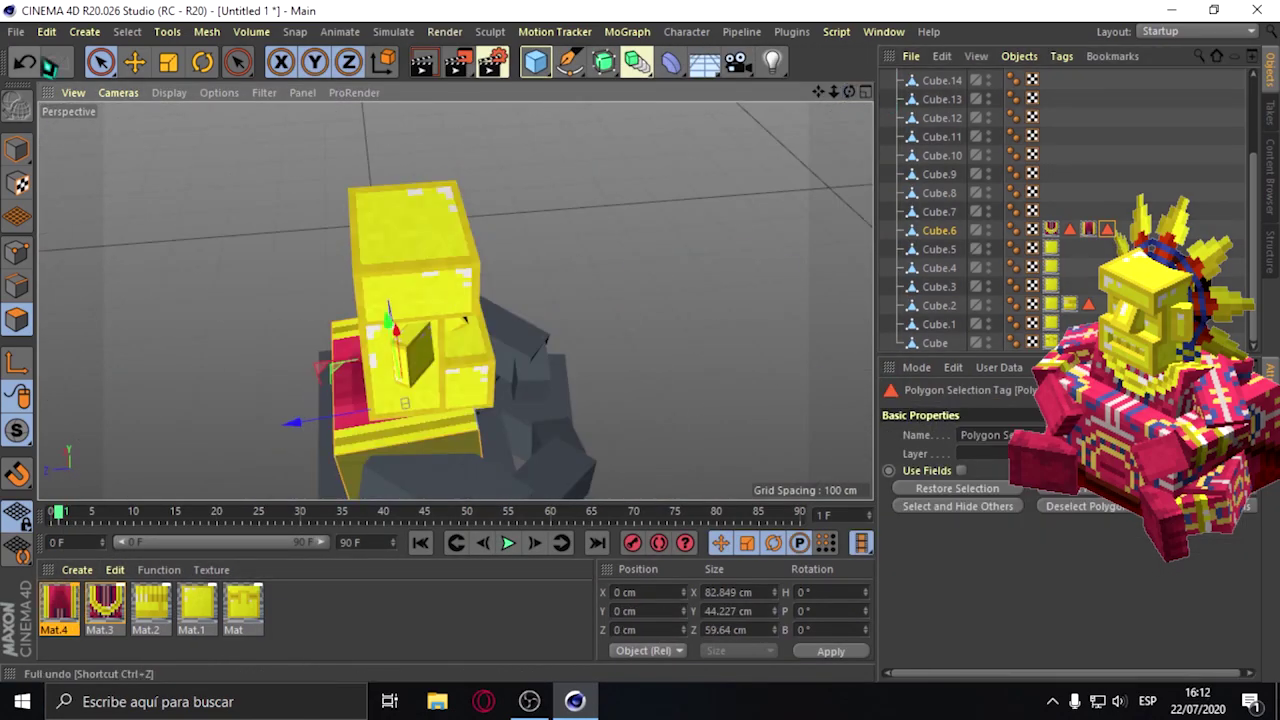
Create a material textured with the brazo image and apply it to the arm.
double_click(400, 610)
double_click(59, 605)
click(875, 264)
click(616, 240)
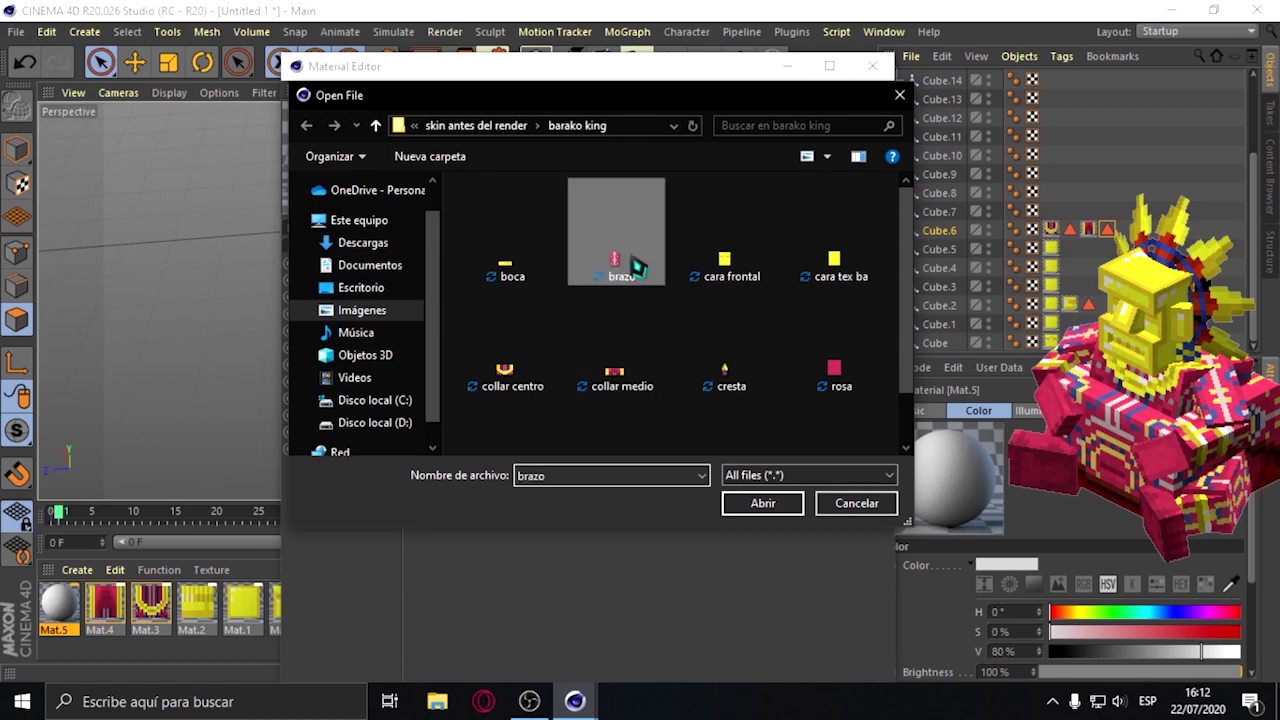
double_click(631, 259)
click(831, 62)
mouse_move(820, 143)
alt+mouse_down()
mouse_move(700, 280)
mouse_move(762, 298)
mouse_move(845, 107)
mouse_move(328, 366)
mouse_move(450, 300)
alt+mouse_up()
Create a material textured with torzo.png and apply it to the torso cube.
scroll(450, 300, down, 3)
click(77, 569)
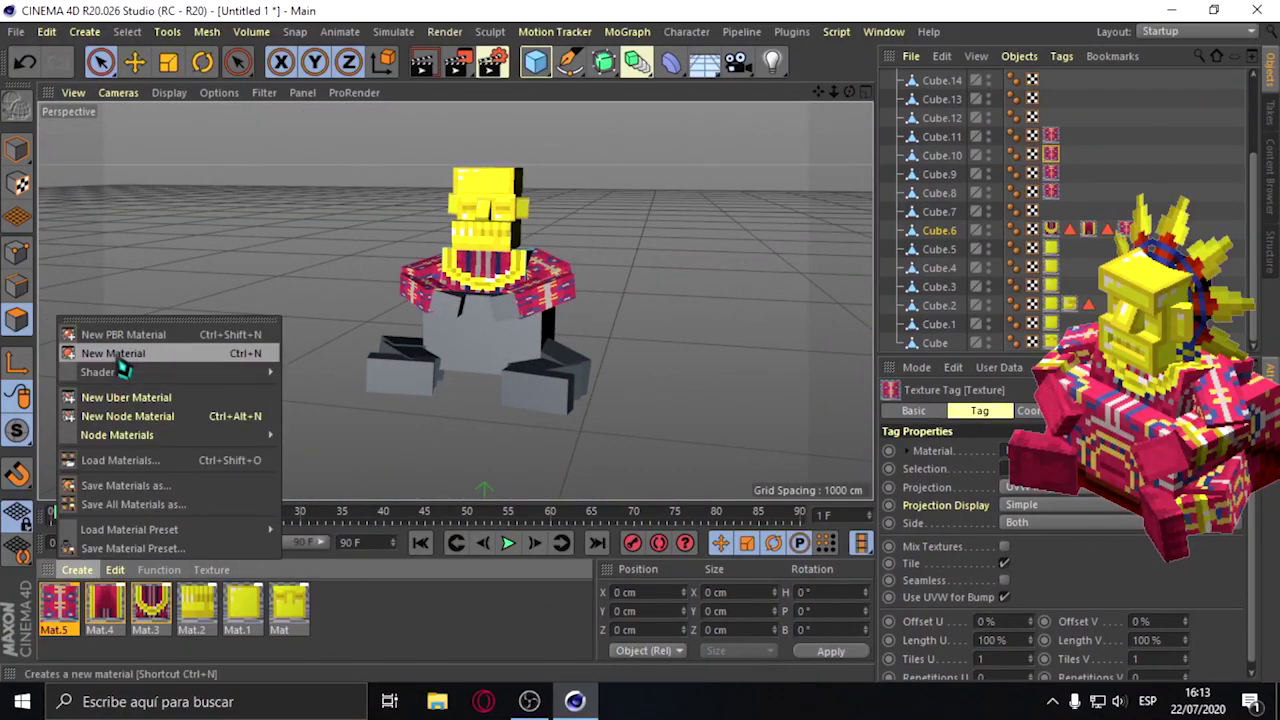
click(113, 353)
double_click(59, 605)
click(876, 264)
double_click(840, 423)
right_click(340, 160)
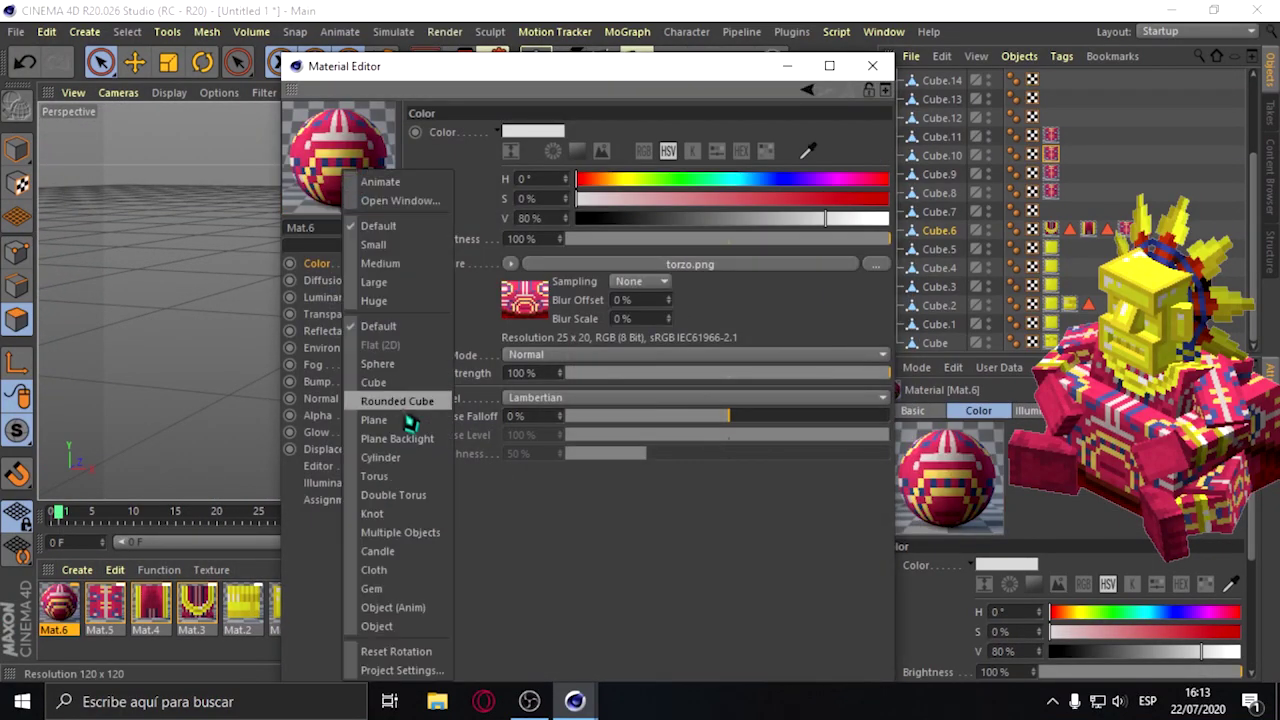
click(872, 66)
mouse_move(59, 605)
mouse_down()
mouse_move(480, 240)
mouse_move(420, 300)
mouse_up()
Create another image-textured material and apply it to Cube.7.
double_click(450, 605)
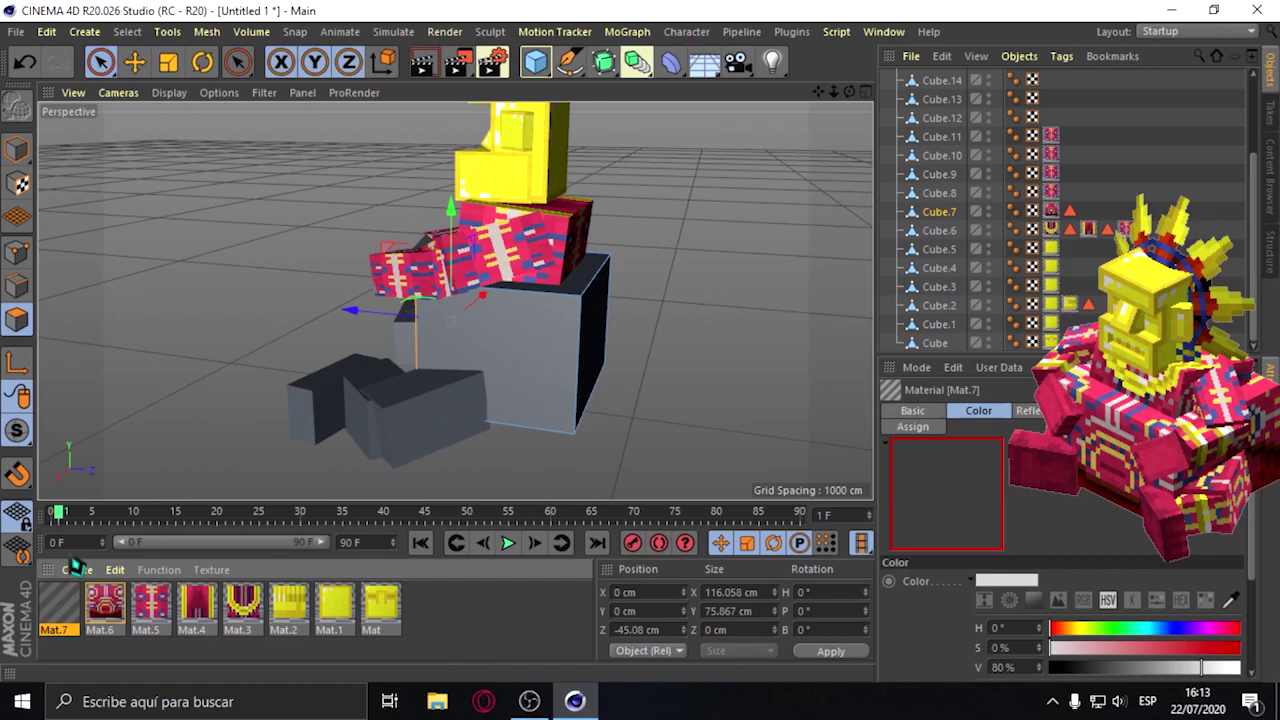
double_click(59, 605)
click(850, 262)
double_click(620, 337)
click(663, 414)
click(873, 64)
alt+drag(450, 300, 350, 330)
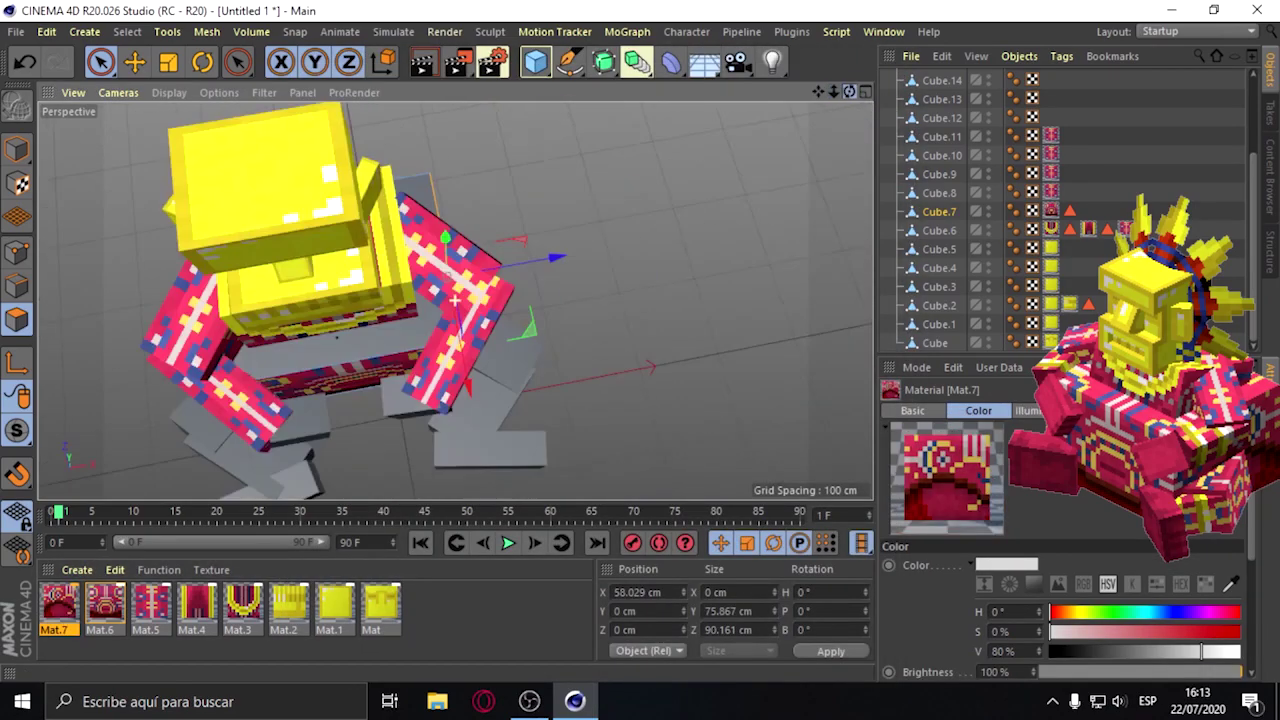
drag(59, 605, 450, 300)
Create a material from the torso derecho image, copying it into the project, and apply it to a torso piece.
click(77, 569)
click(113, 353)
double_click(59, 605)
click(631, 264)
double_click(716, 476)
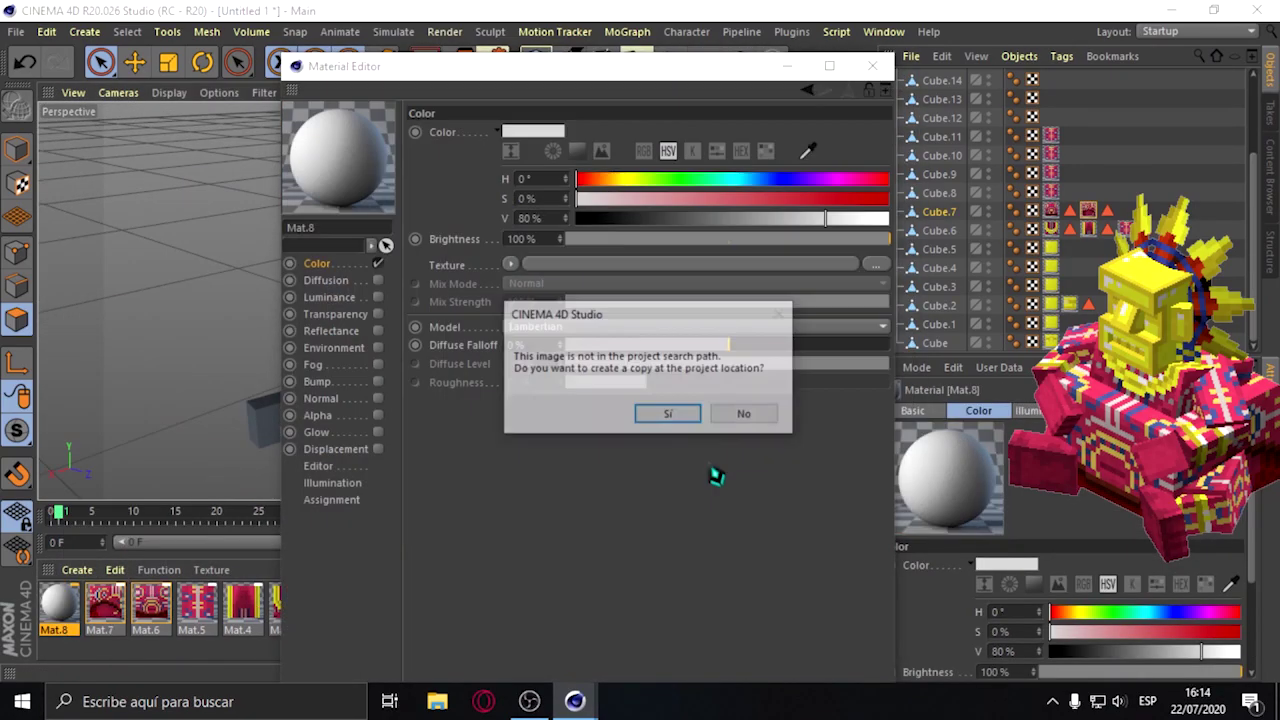
key(Return)
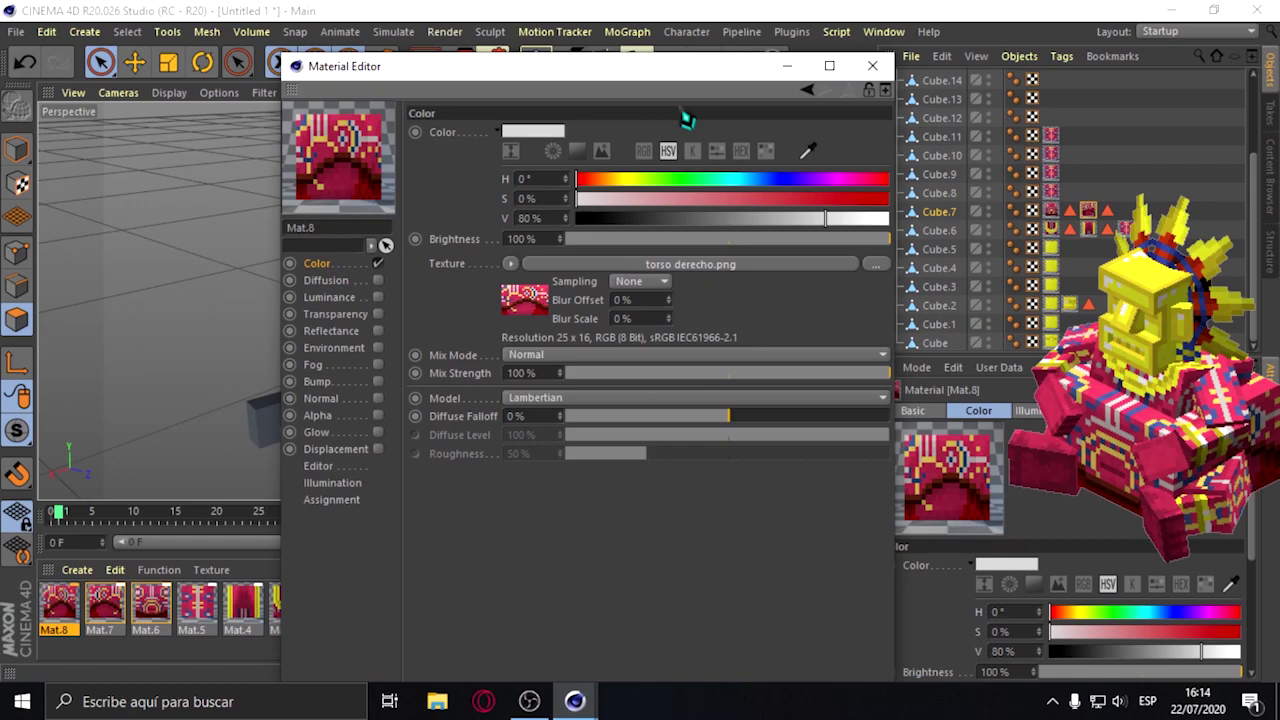
click(873, 64)
drag(59, 605, 380, 430)
Create one more textured material and apply materials to the remaining body cubes.
click(77, 569)
click(113, 353)
double_click(59, 605)
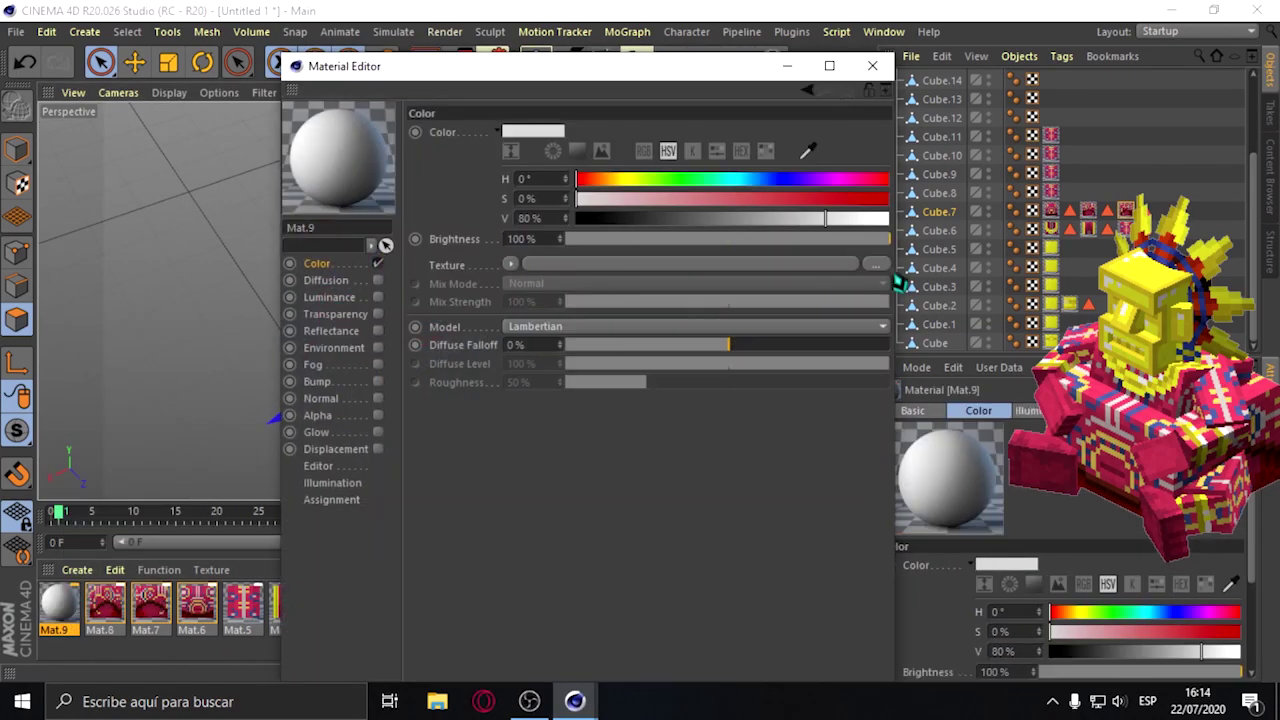
click(510, 264)
click(873, 64)
mouse_move(59, 605)
mouse_down()
mouse_move(455, 300)
mouse_move(428, 495)
mouse_move(649, 291)
mouse_move(463, 494)
mouse_up()
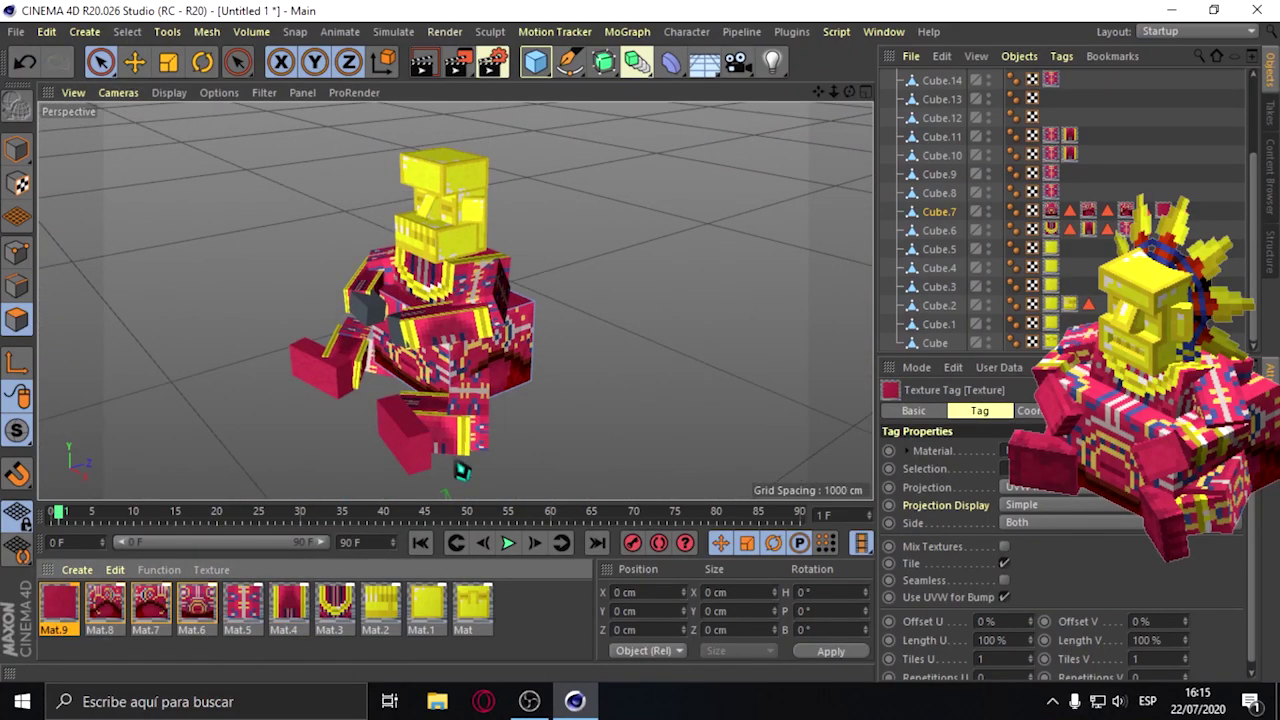
drag(246, 610, 294, 423)
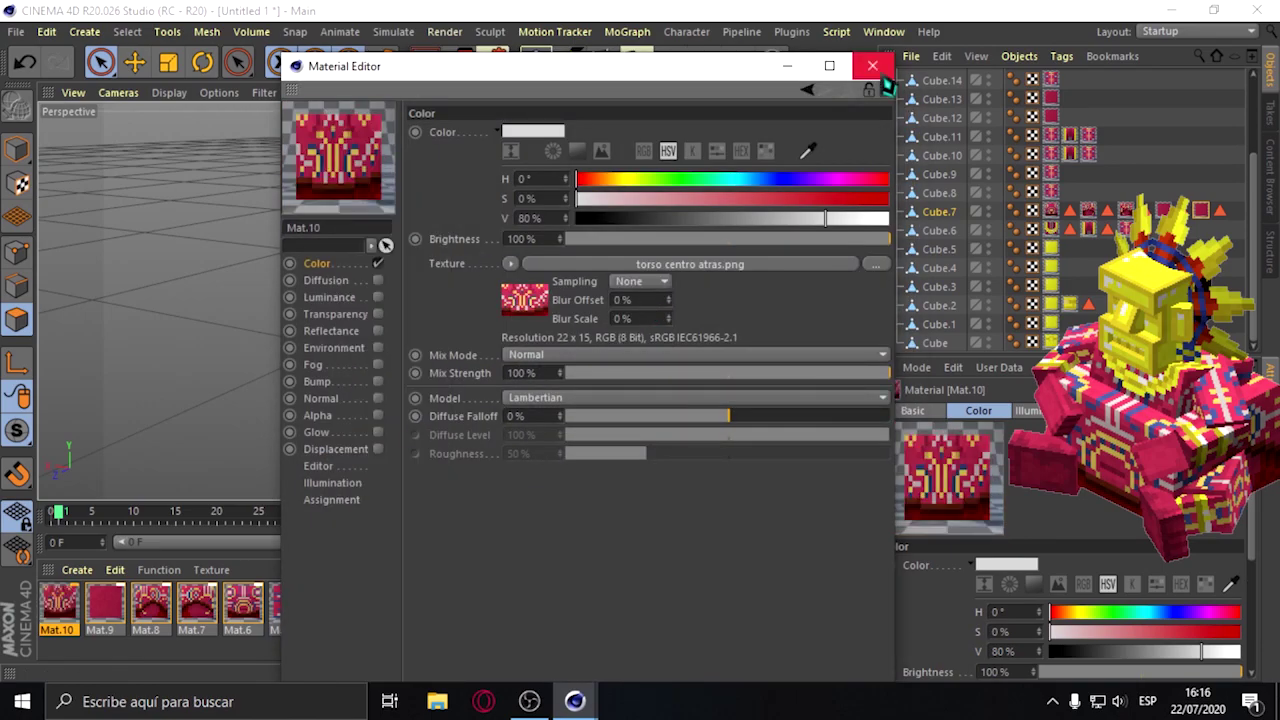
click(872, 65)
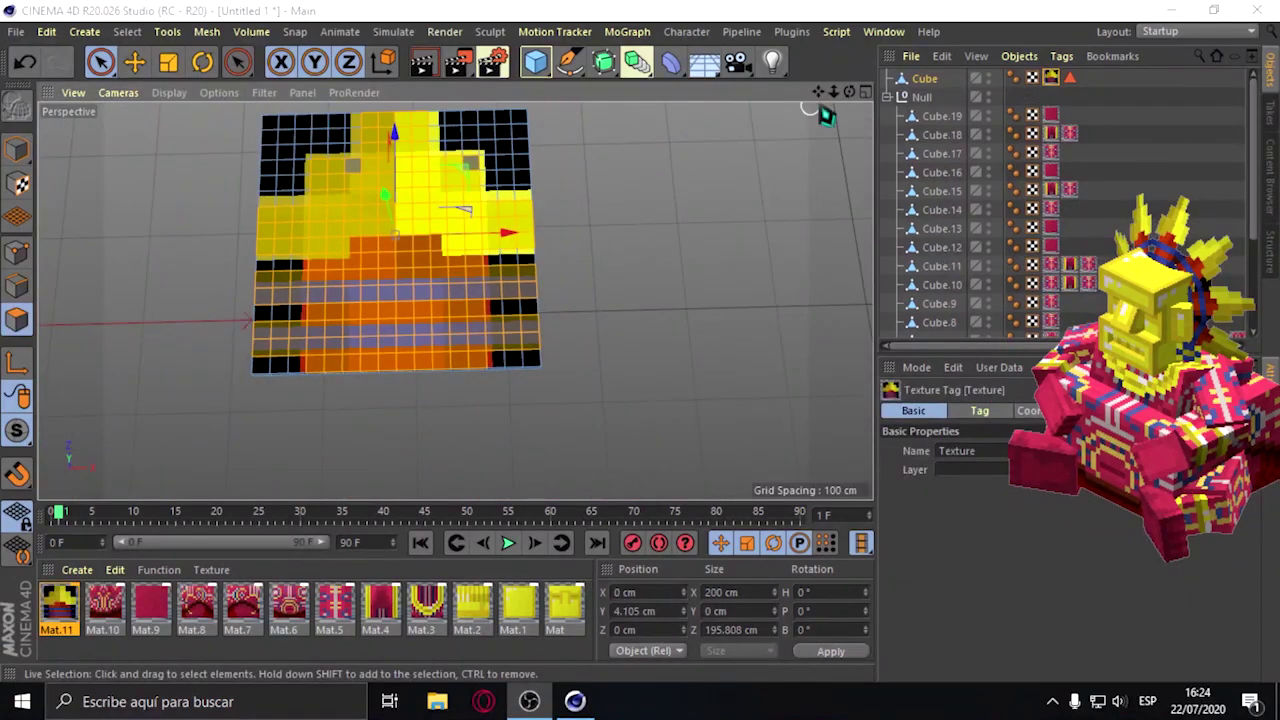
Apply the yellow Mat.1 to the crown piece.
click(127, 31)
click(229, 292)
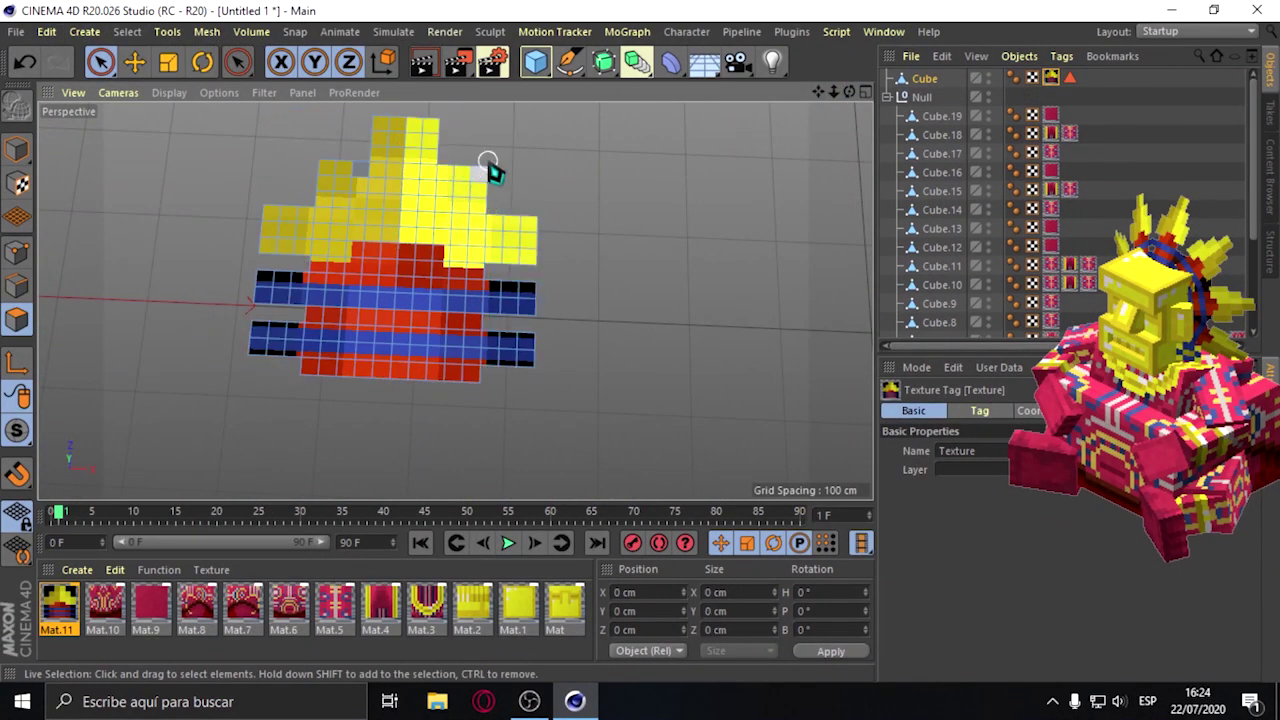
mouse_move(514, 622)
mouse_down()
mouse_move(255, 220)
mouse_move(449, 294)
mouse_up()
Scale the crown piece down to about 29 cm and move it beside the statue's head.
key(t)
alt+drag(414, 177, 252, 215)
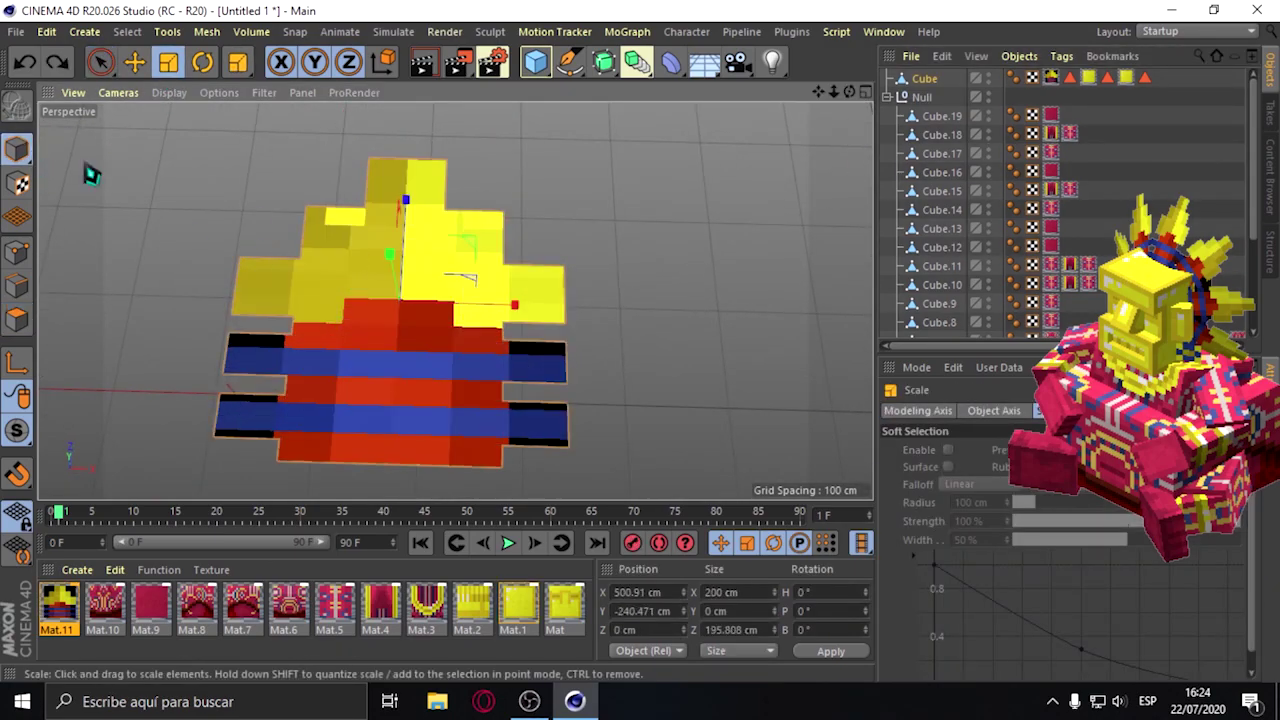
mouse_move(345, 178)
mouse_down()
mouse_move(457, 300)
mouse_move(634, 243)
mouse_move(590, 276)
mouse_up()
key(e)
alt+drag(791, 129, 509, 186)
drag(640, 262, 290, 238)
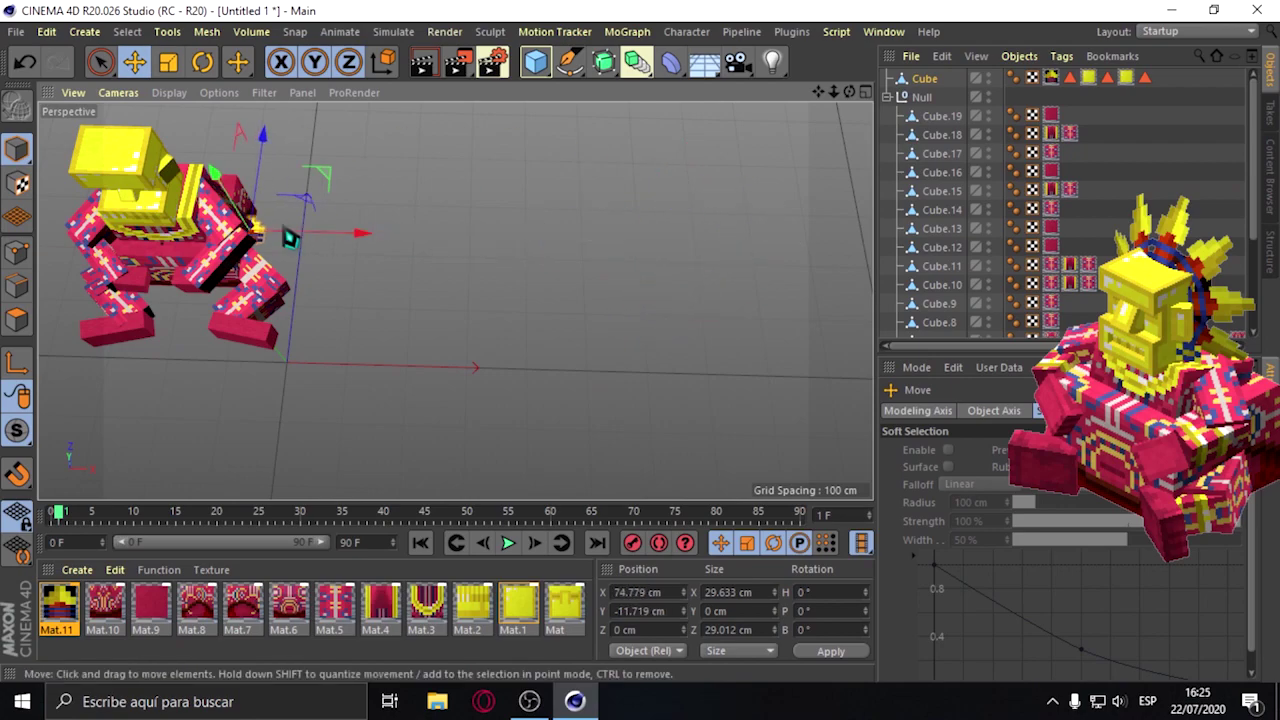
Duplicate the crown piece several times and tilt the copies around the head.
mouse_move(451, 297)
alt+mouse_down()
mouse_move(346, 337)
mouse_move(455, 301)
mouse_move(723, 291)
mouse_move(820, 98)
mouse_move(820, 160)
mouse_move(470, 268)
mouse_move(257, 185)
alt+mouse_up()
key(r)
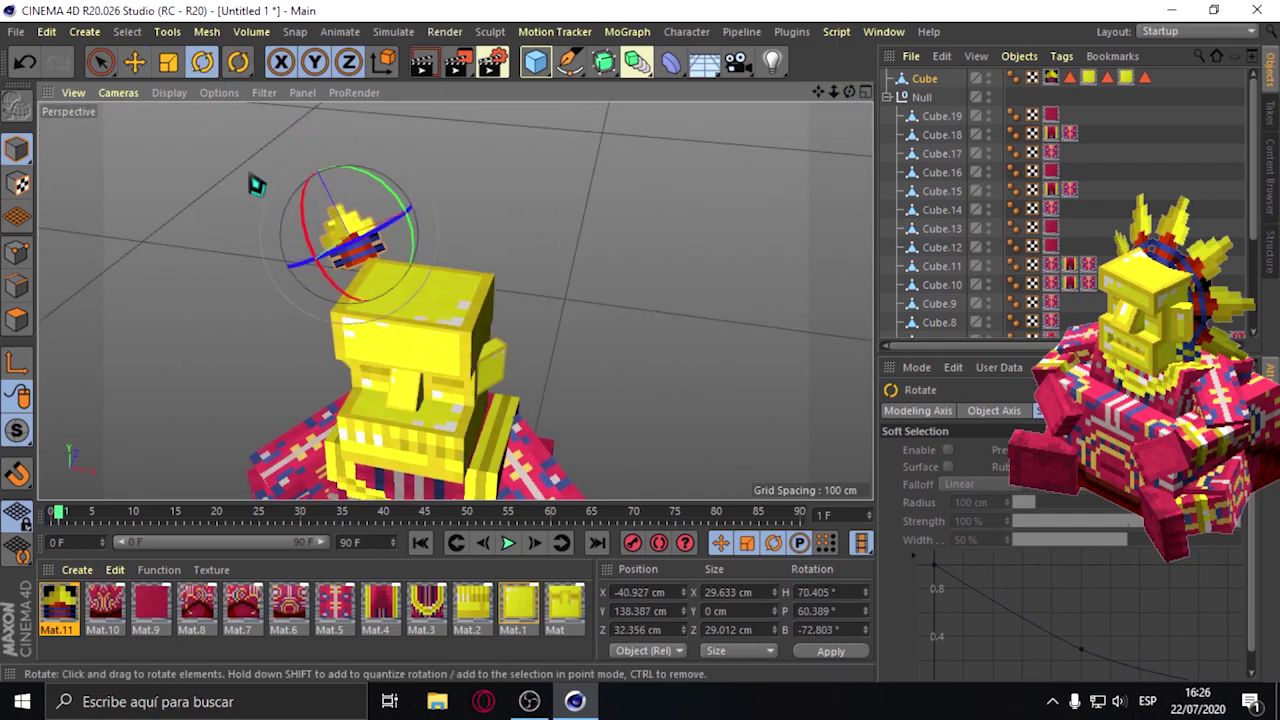
key(e)
mouse_move(343, 229)
ctrl+mouse_down()
mouse_move(500, 236)
mouse_move(484, 246)
ctrl+mouse_up()
key(r)
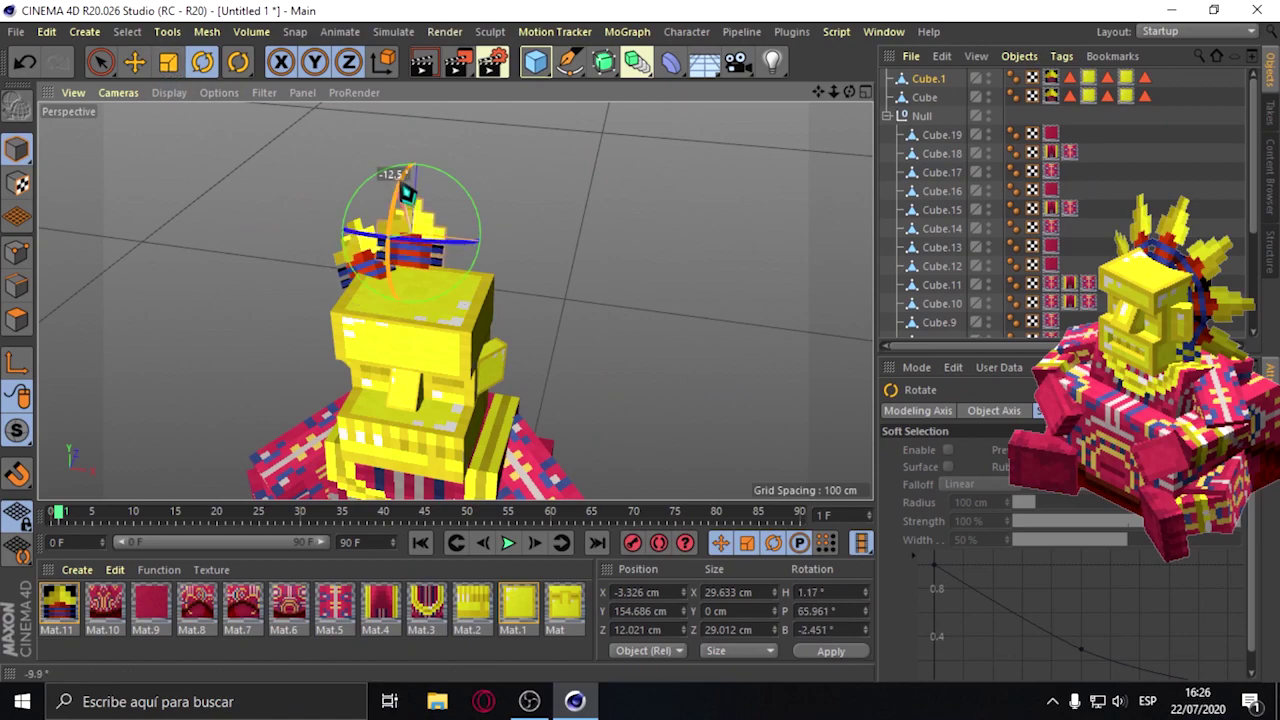
key(e)
ctrl+drag(420, 250, 575, 280)
alt+drag(575, 280, 551, 336)
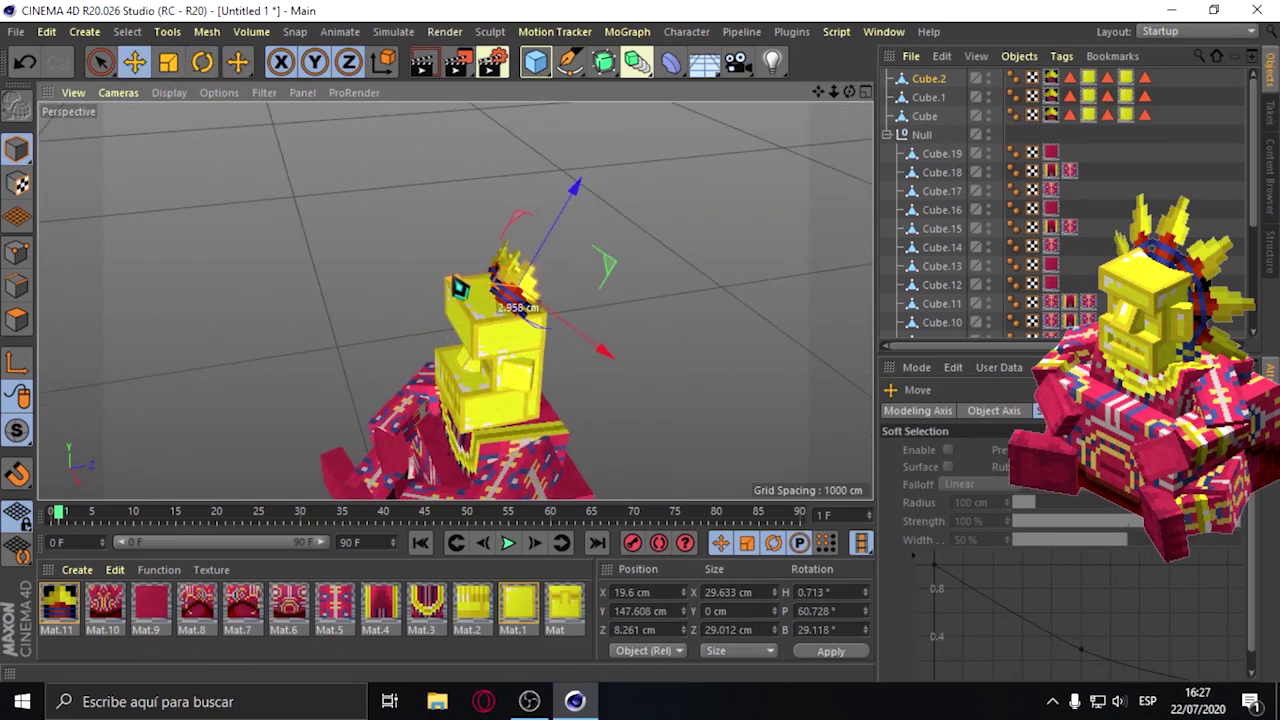
scroll(571, 330, up, 5)
mouse_move(560, 290)
ctrl+mouse_down()
mouse_move(549, 251)
mouse_move(540, 300)
mouse_move(490, 340)
mouse_move(680, 135)
ctrl+mouse_up()
Reposition crown pieces Cube and Cube.2 around the head.
click(202, 62)
click(520, 290)
key(e)
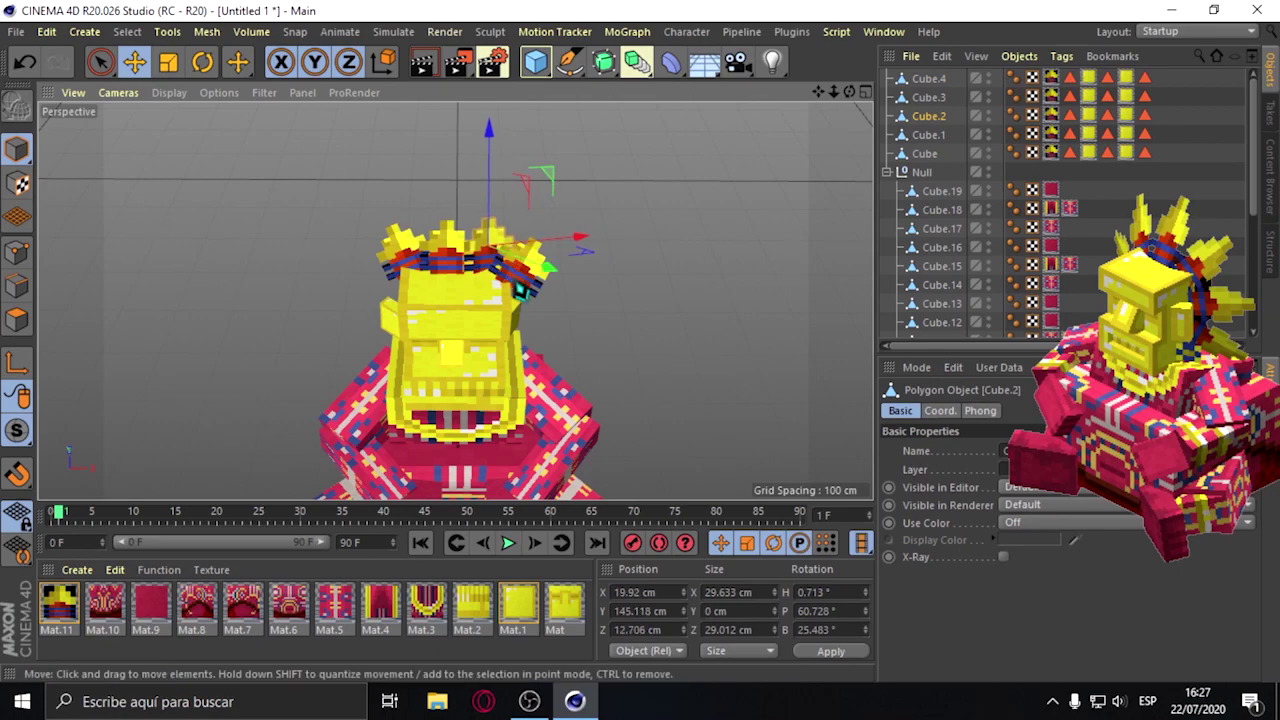
alt+drag(579, 318, 371, 220)
mouse_move(400, 330)
mouse_down()
mouse_move(521, 366)
mouse_move(570, 270)
mouse_up()
click(560, 280)
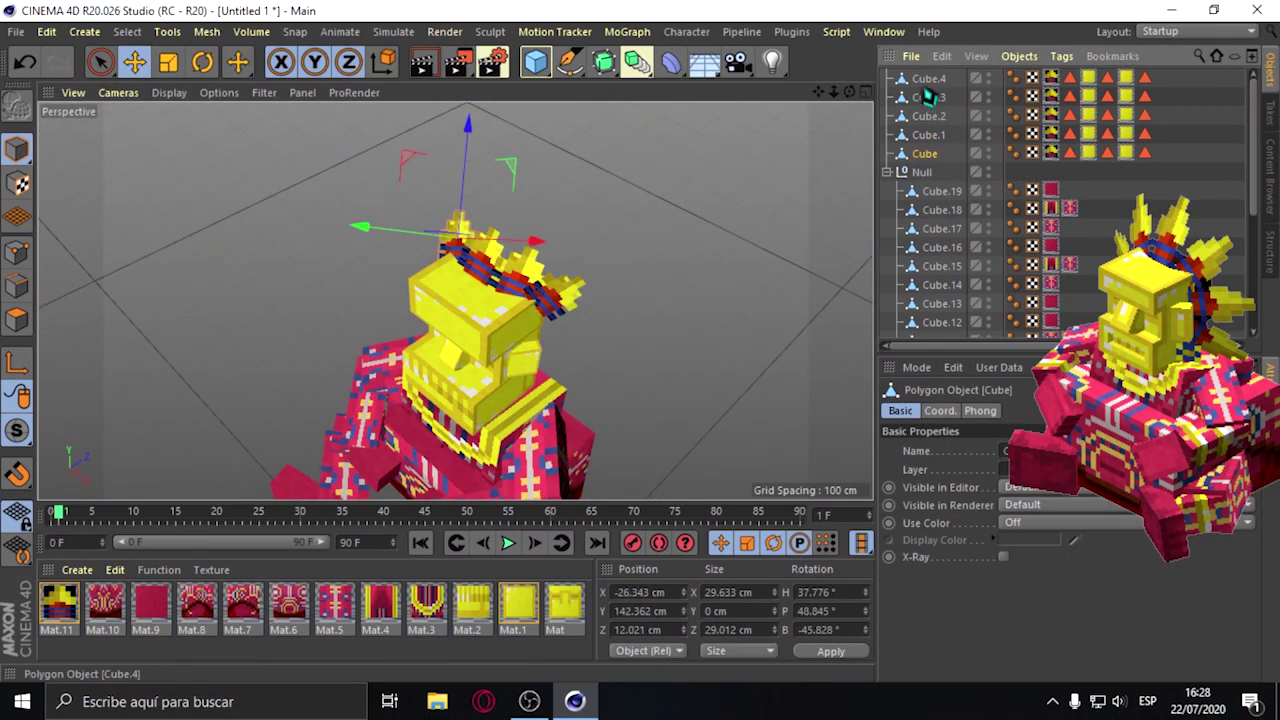
click(567, 327)
Nudge Cube.2 into place and add a duplicate crown piece at the head's front.
mouse_move(575, 375)
alt+mouse_down()
mouse_move(834, 134)
mouse_move(354, 211)
alt+mouse_up()
click(202, 62)
click(135, 62)
mouse_move(668, 314)
mouse_down()
mouse_move(625, 355)
mouse_move(660, 300)
mouse_up()
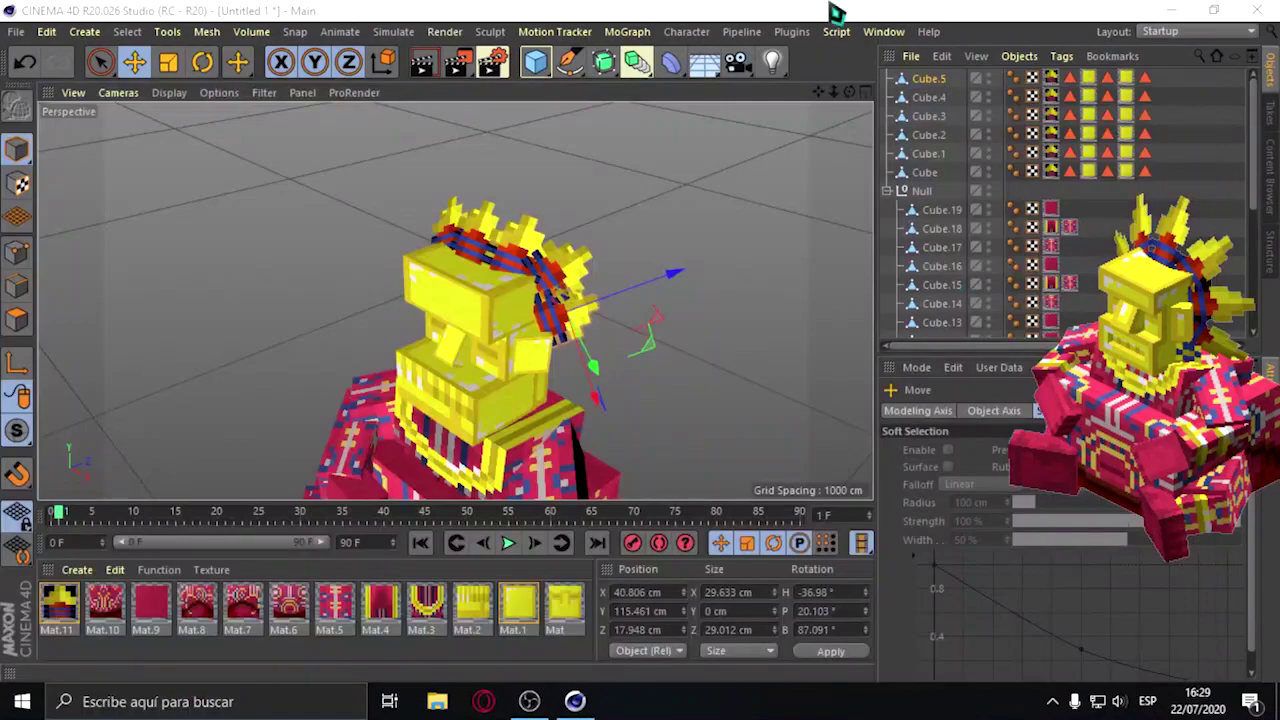
alt+drag(857, 11, 847, 107)
mouse_move(430, 240)
ctrl+mouse_down()
mouse_move(285, 195)
mouse_move(294, 297)
mouse_move(355, 350)
mouse_move(338, 374)
ctrl+mouse_up()
Tilt the front crown copy around the head and reposition it.
key(r)
alt+drag(632, 251, 766, 234)
drag(570, 425, 563, 429)
key(e)
key(Print)
drag(34, 100, 720, 454)
key(ctrl+c)
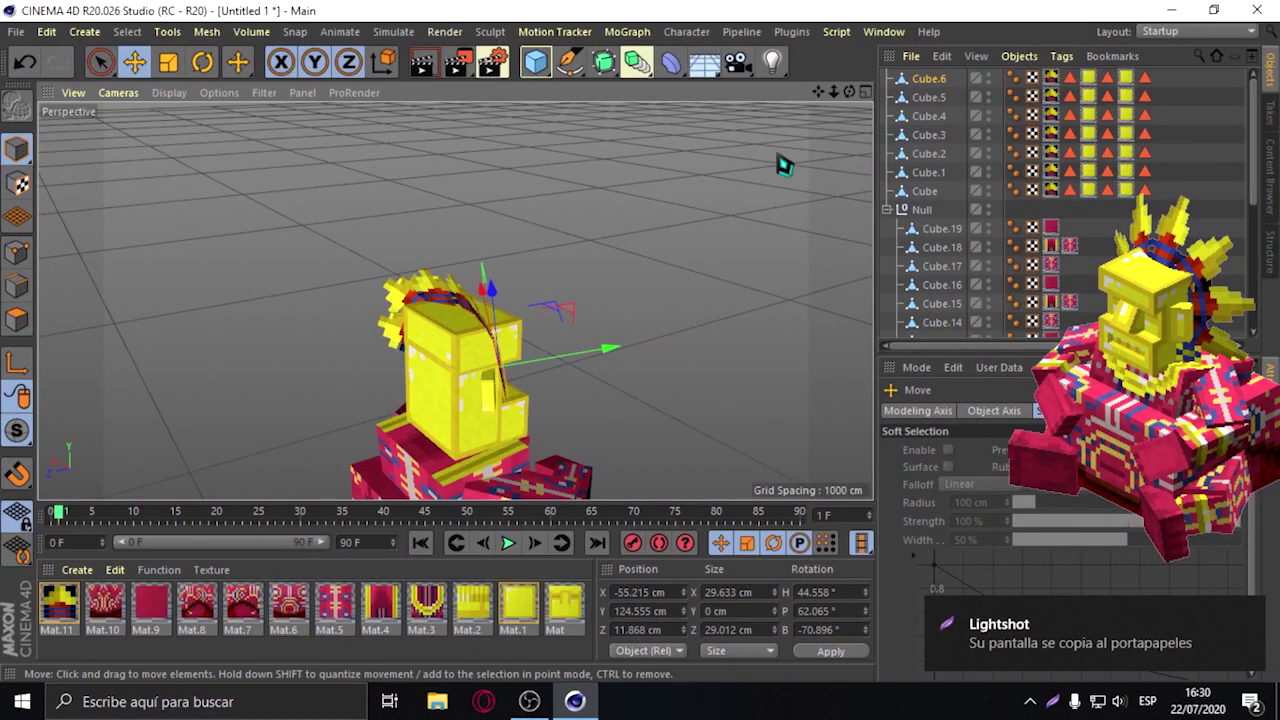
Rotate the last crown copy into line with the others and settle its position.
alt+drag(786, 163, 764, 137)
key(r)
mouse_move(340, 385)
mouse_down()
mouse_move(348, 403)
mouse_move(323, 278)
mouse_move(509, 277)
mouse_up()
mouse_move(560, 320)
mouse_down()
mouse_move(604, 358)
mouse_move(610, 345)
mouse_up()
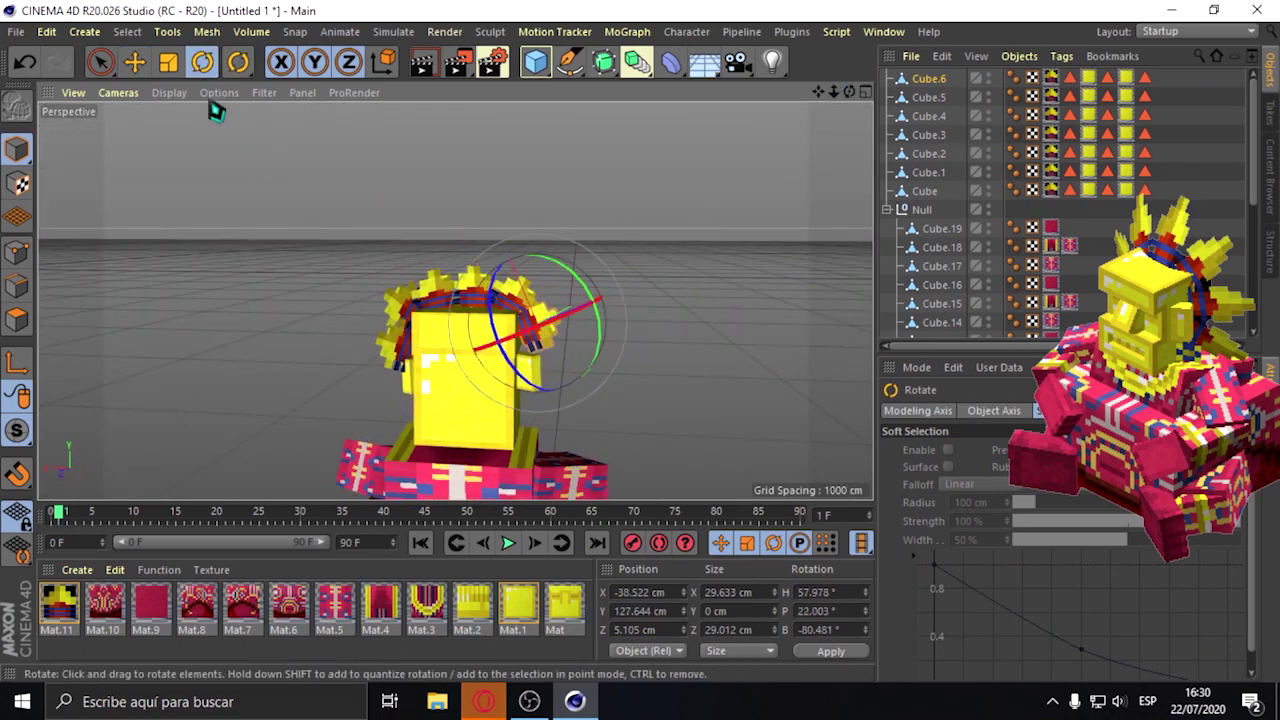
key(e)
alt+drag(798, 150, 455, 300)
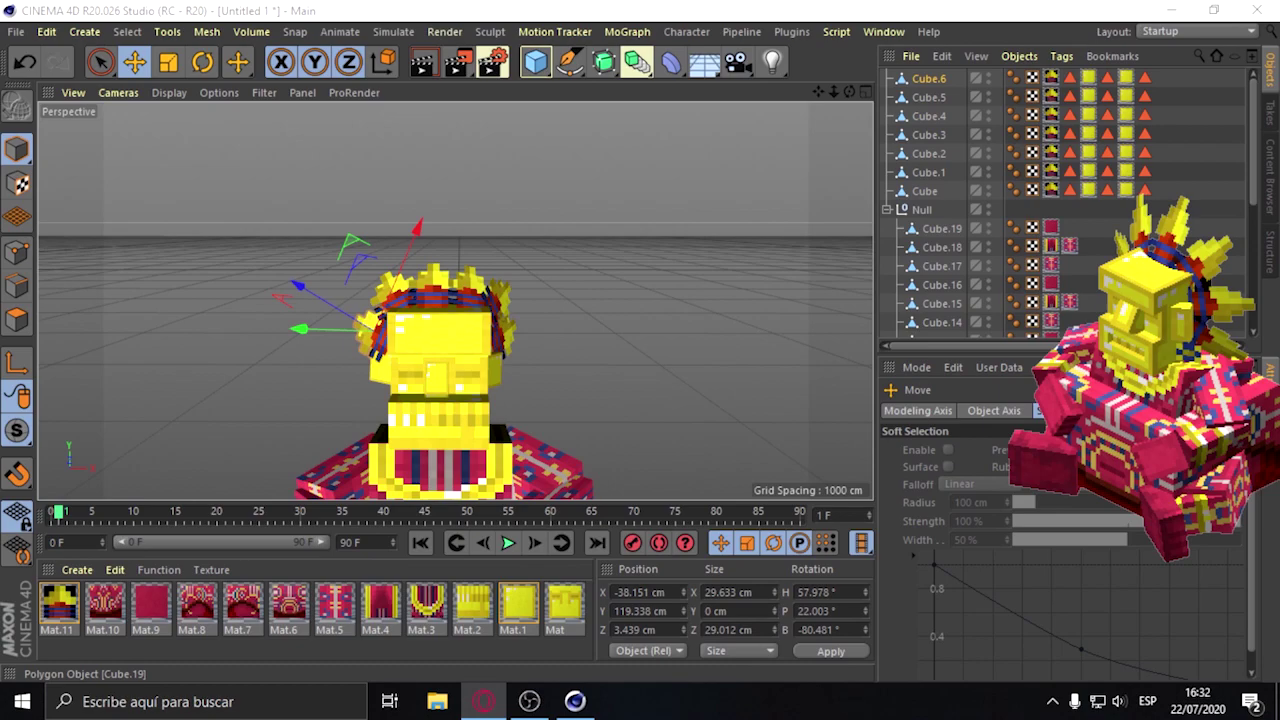
alt+drag(457, 409, 451, 297)
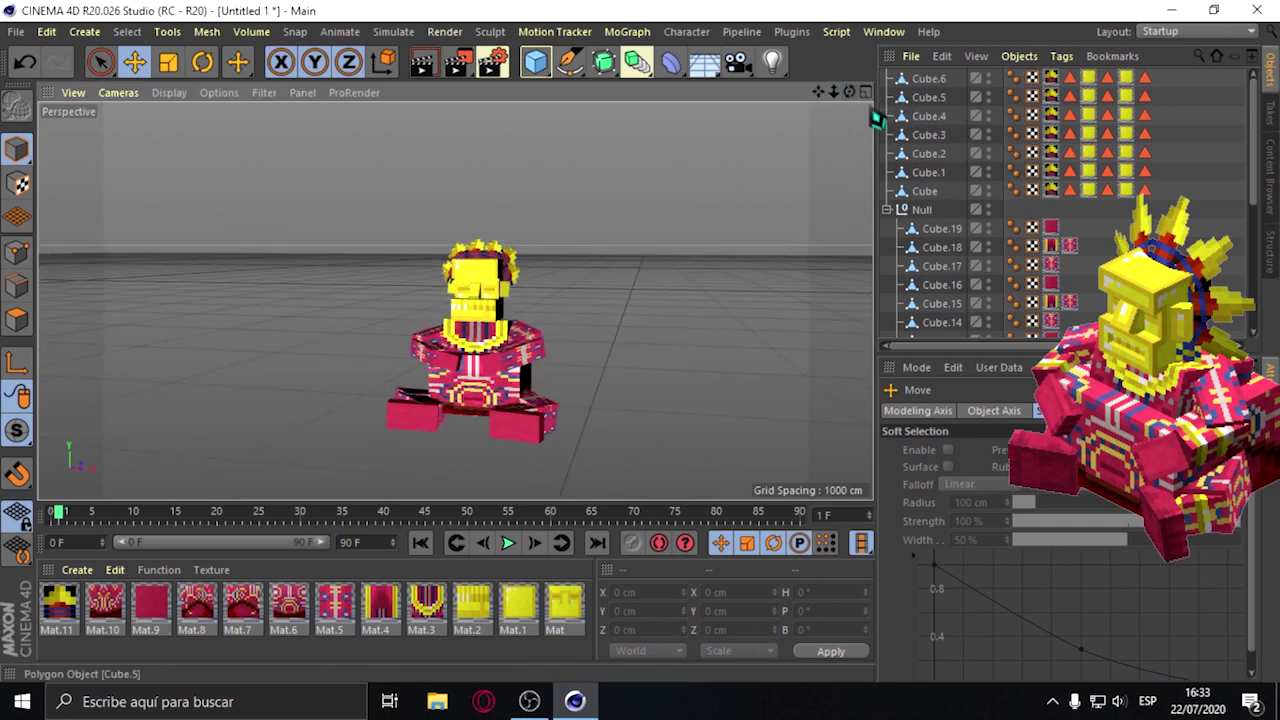
Select Cube.1, Cube and Cube.2 together in the Object Manager.
mouse_move(850, 92)
mouse_down()
mouse_move(780, 92)
mouse_move(600, 150)
mouse_up()
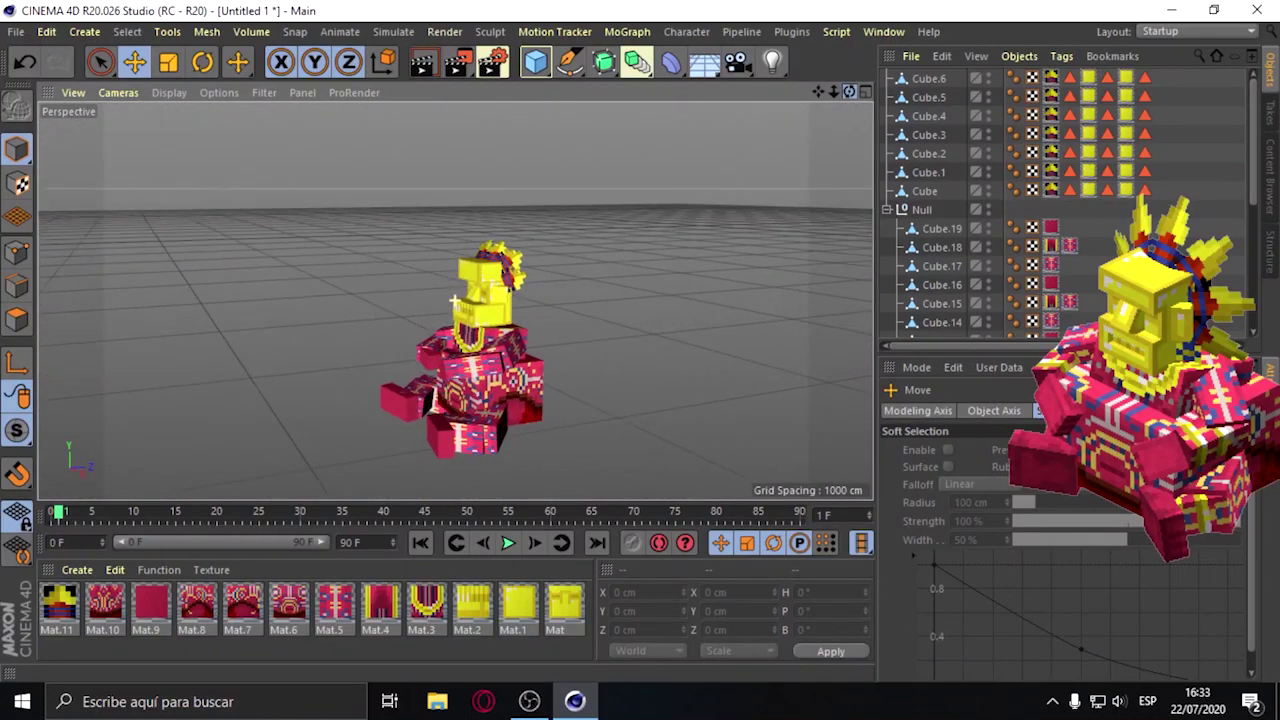
drag(600, 150, 680, 100)
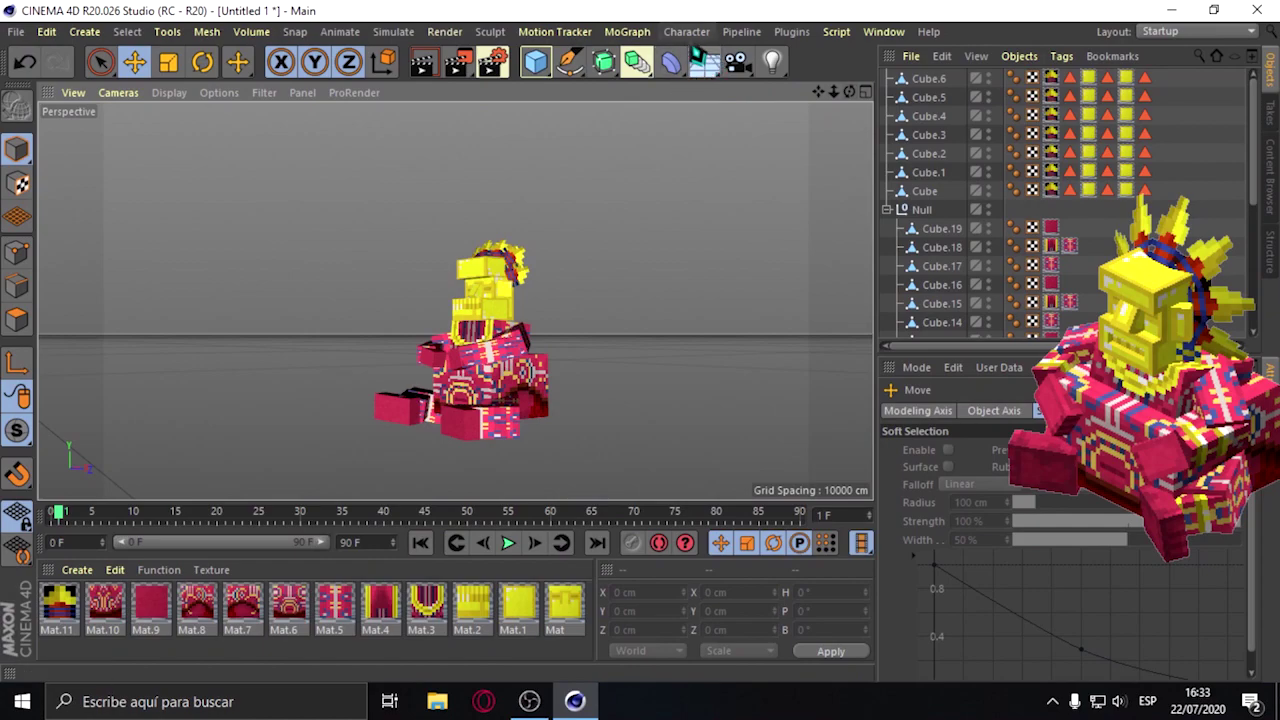
scroll(925, 215, down, 5)
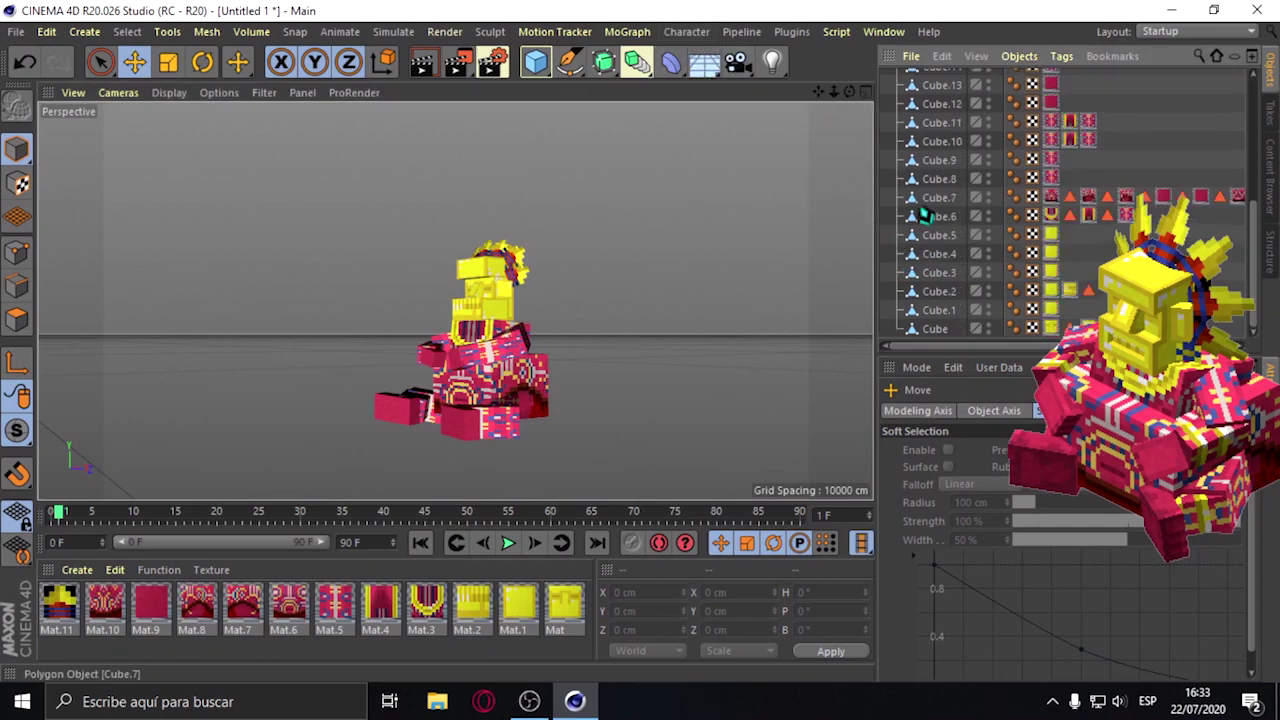
click(936, 330)
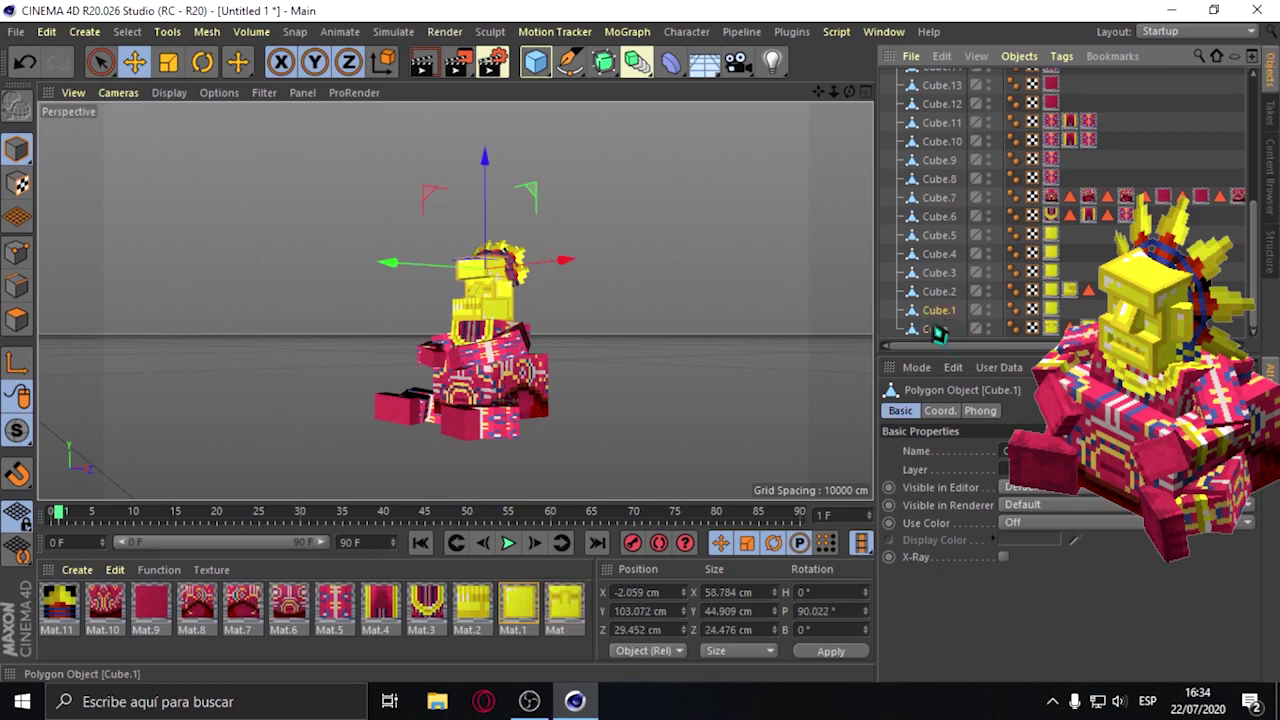
click(934, 292)
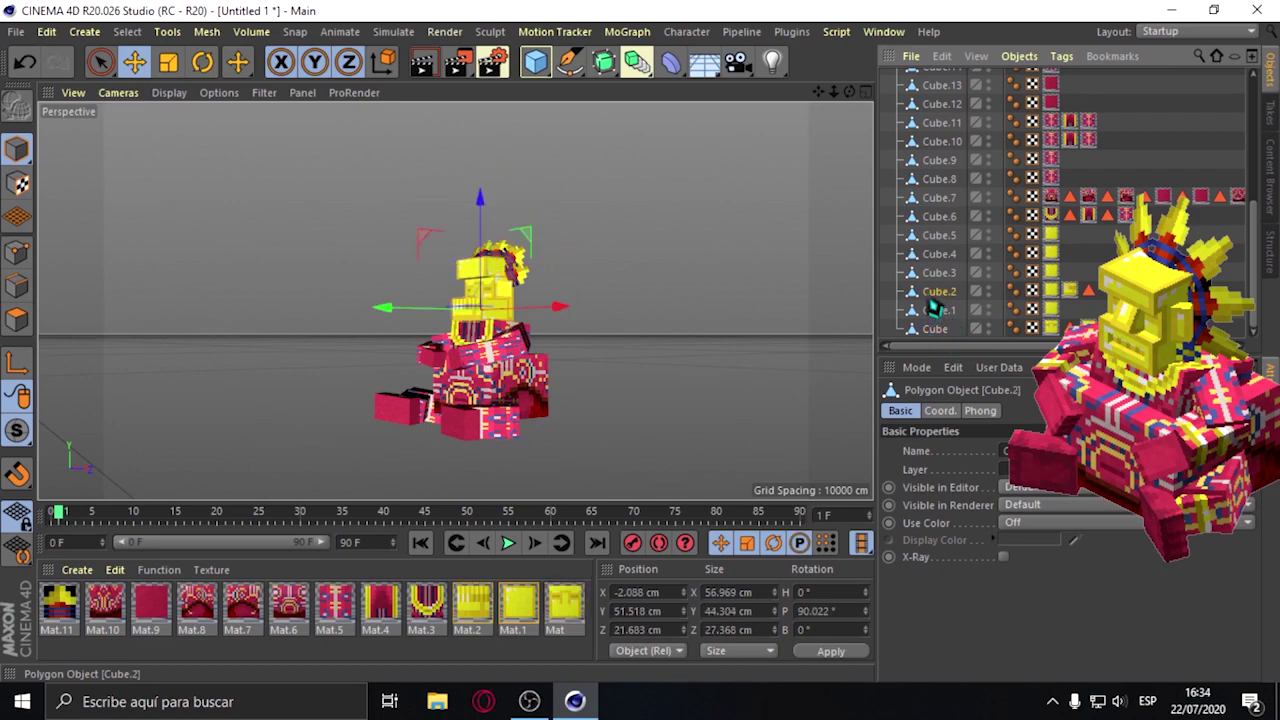
click(940, 309)
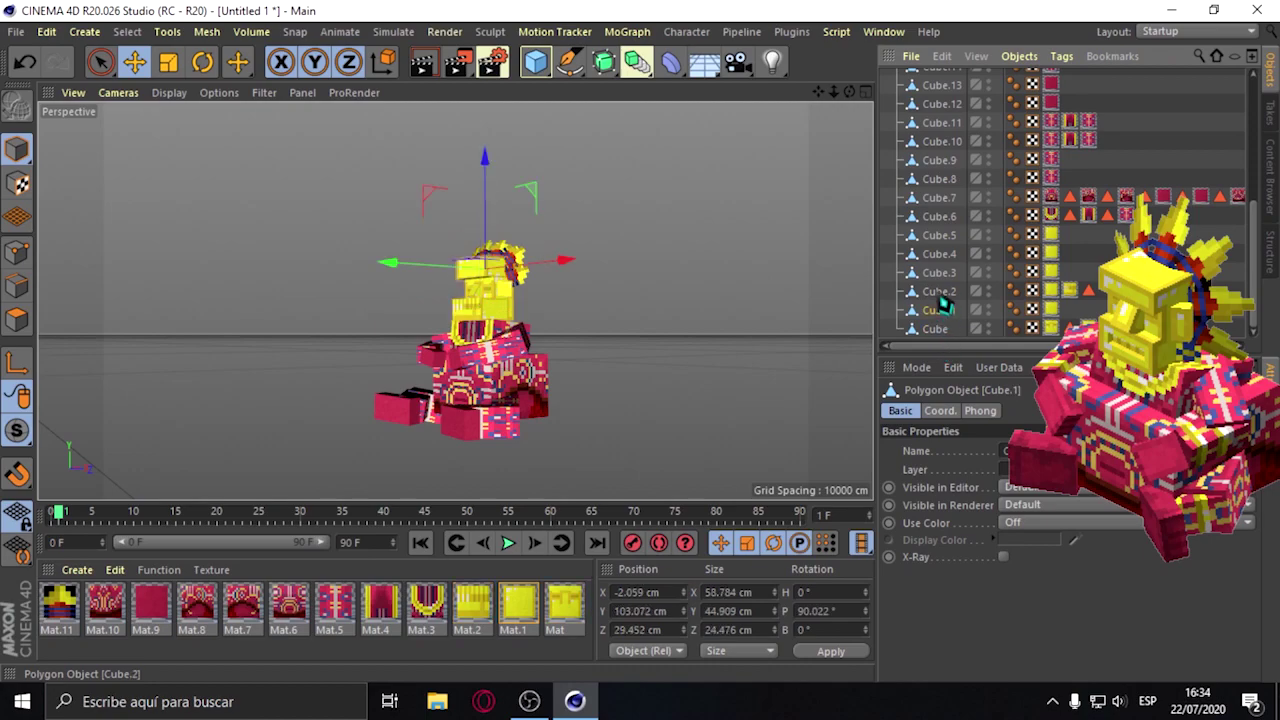
click(938, 292)
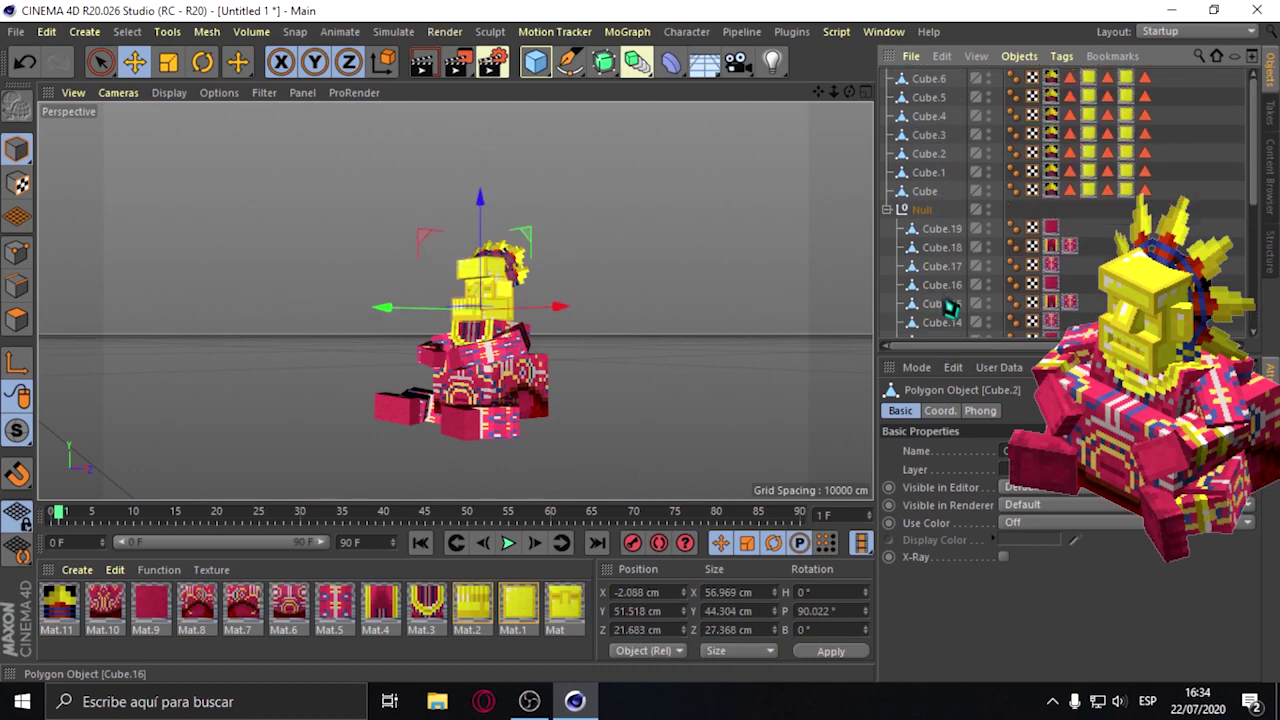
click(944, 312)
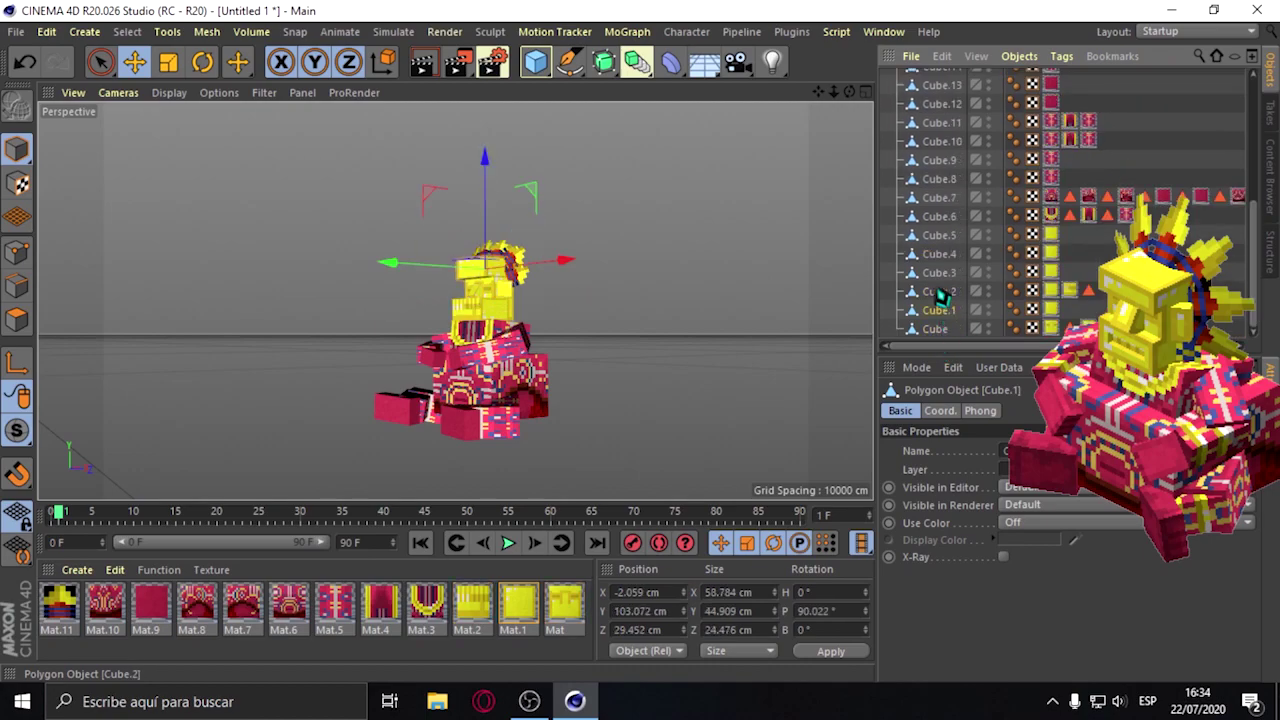
ctrl+click(940, 330)
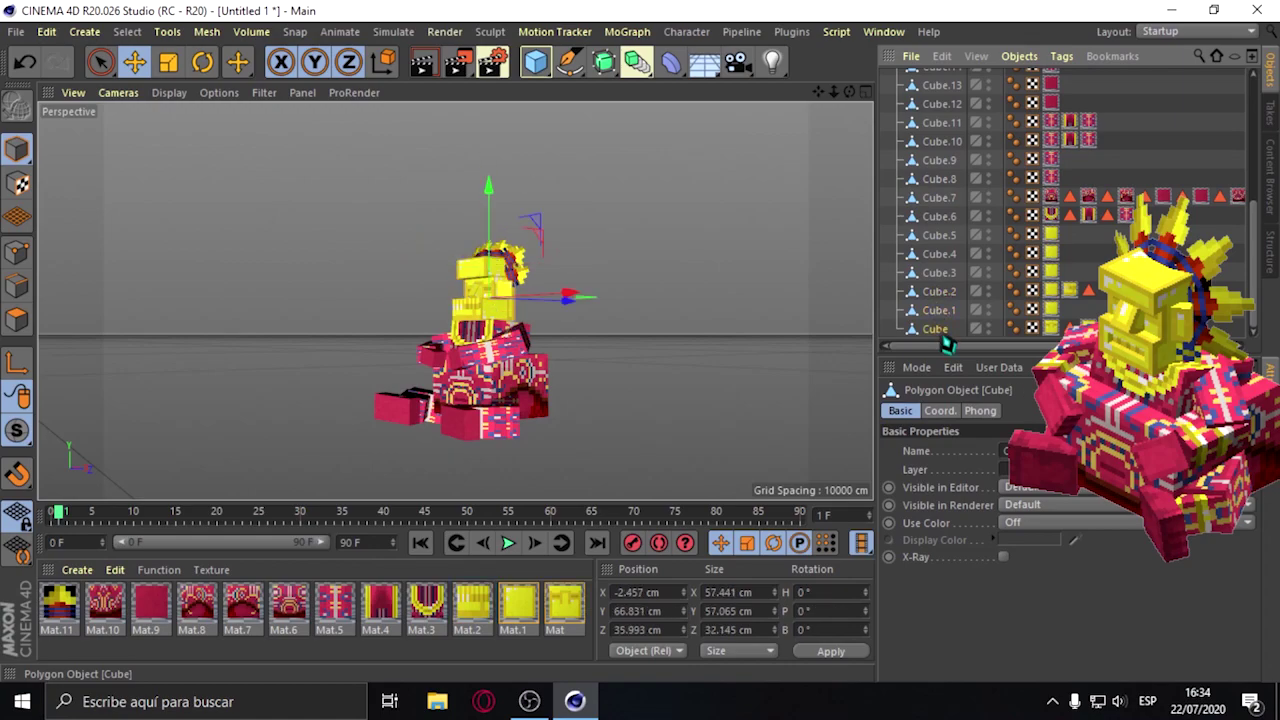
ctrl+click(950, 292)
Group the three selected cubes under a new null named cabeza.
right_click(950, 304)
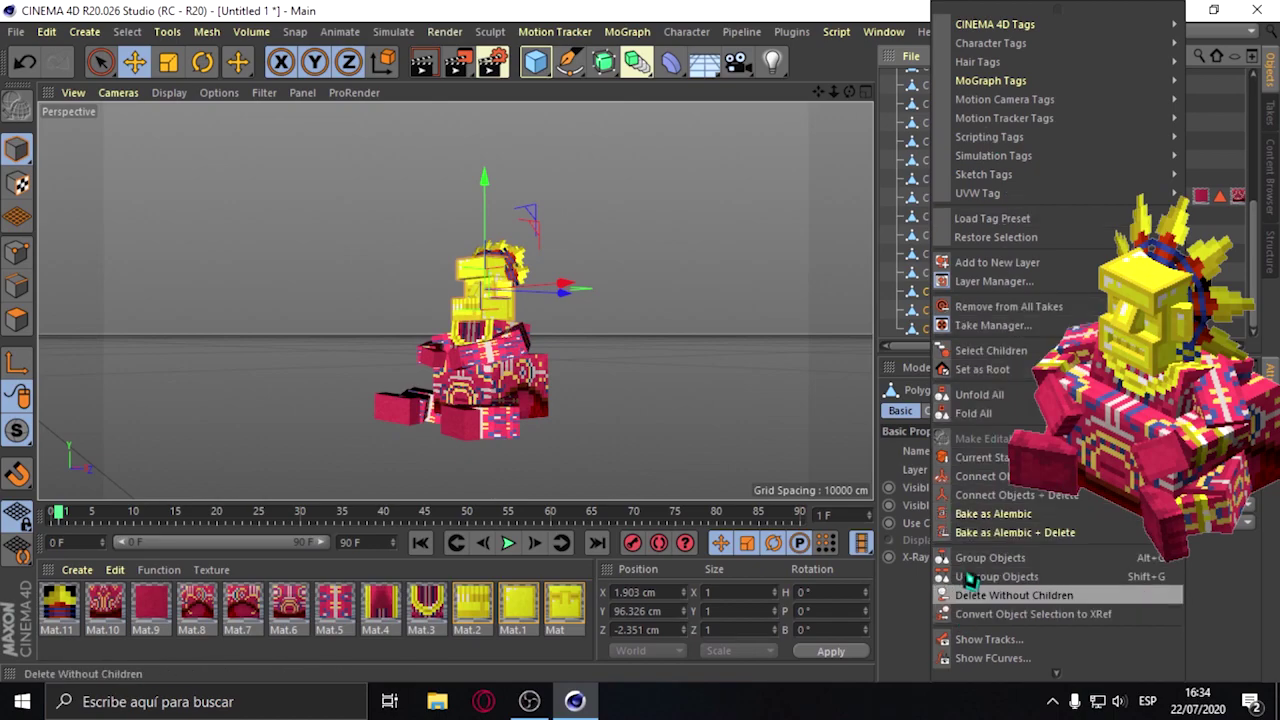
click(990, 558)
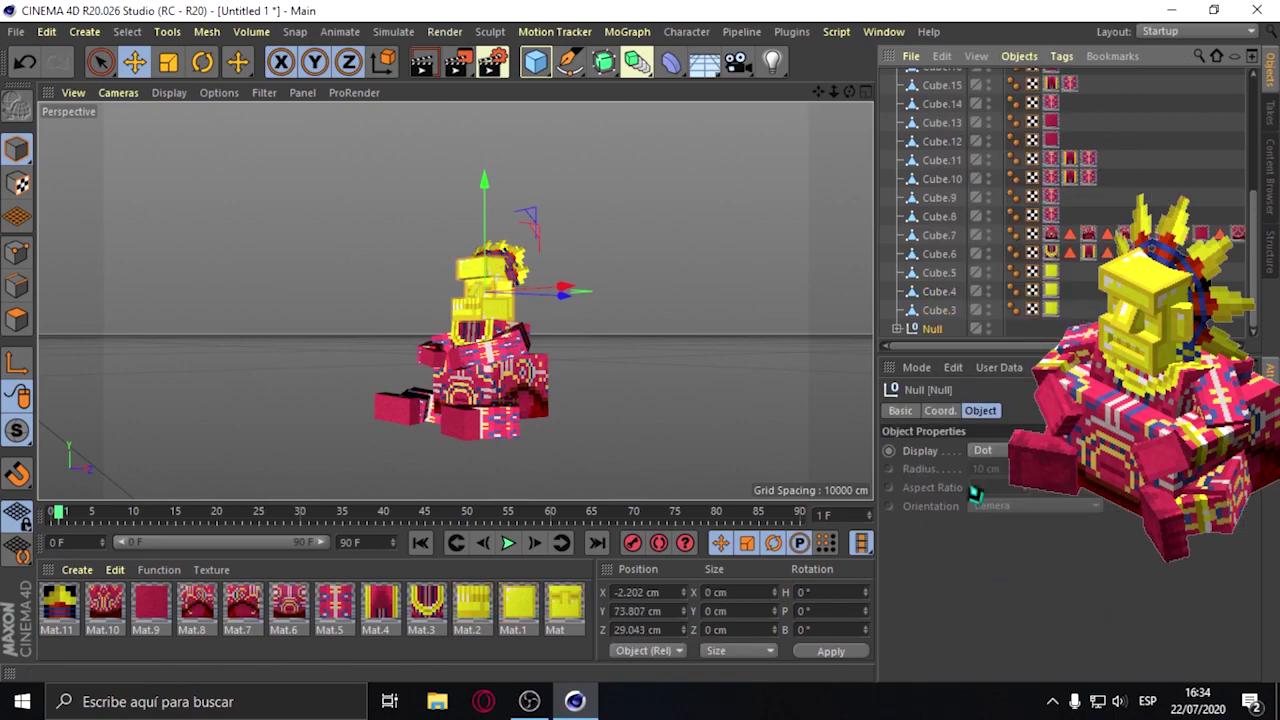
double_click(935, 336)
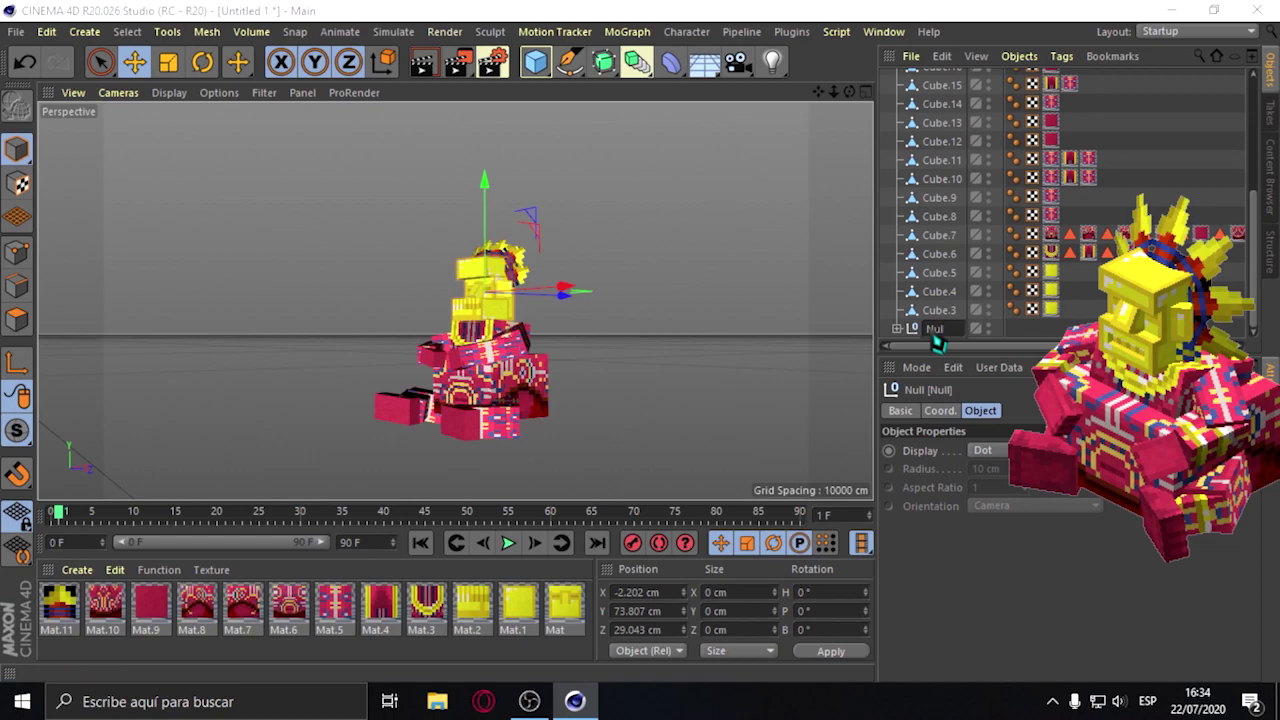
text(za)
key(Return)
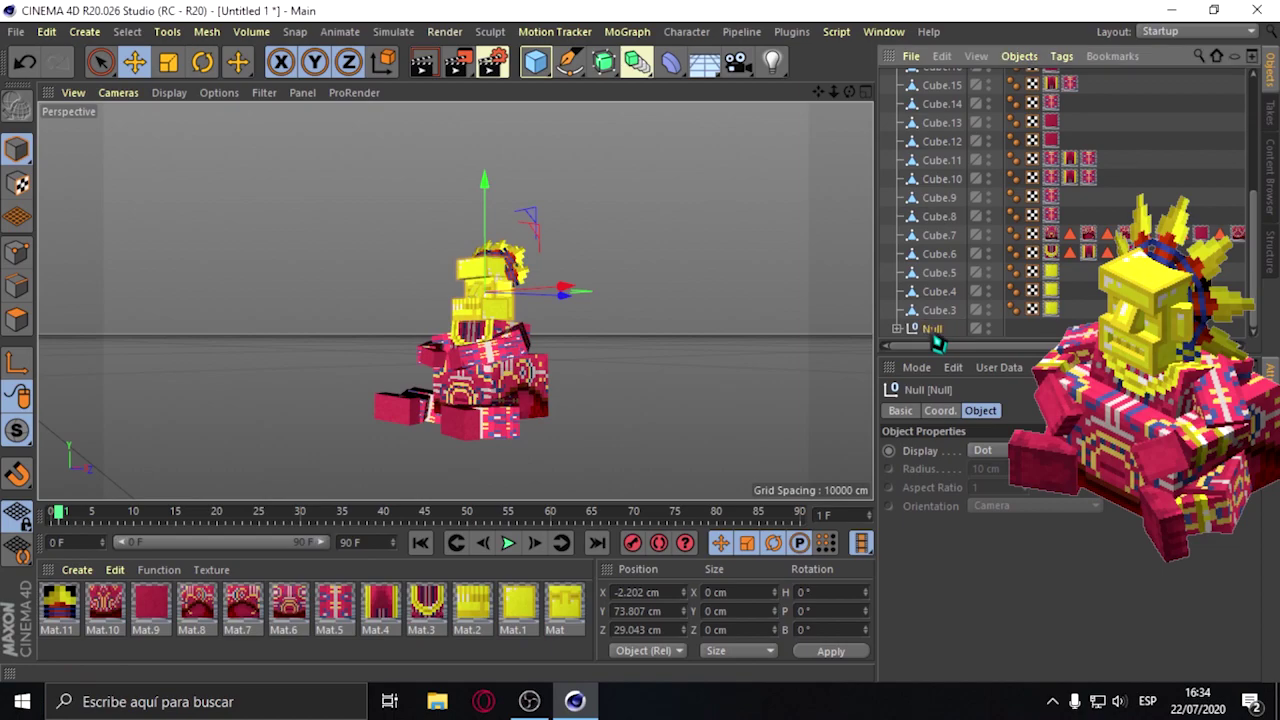
click(940, 312)
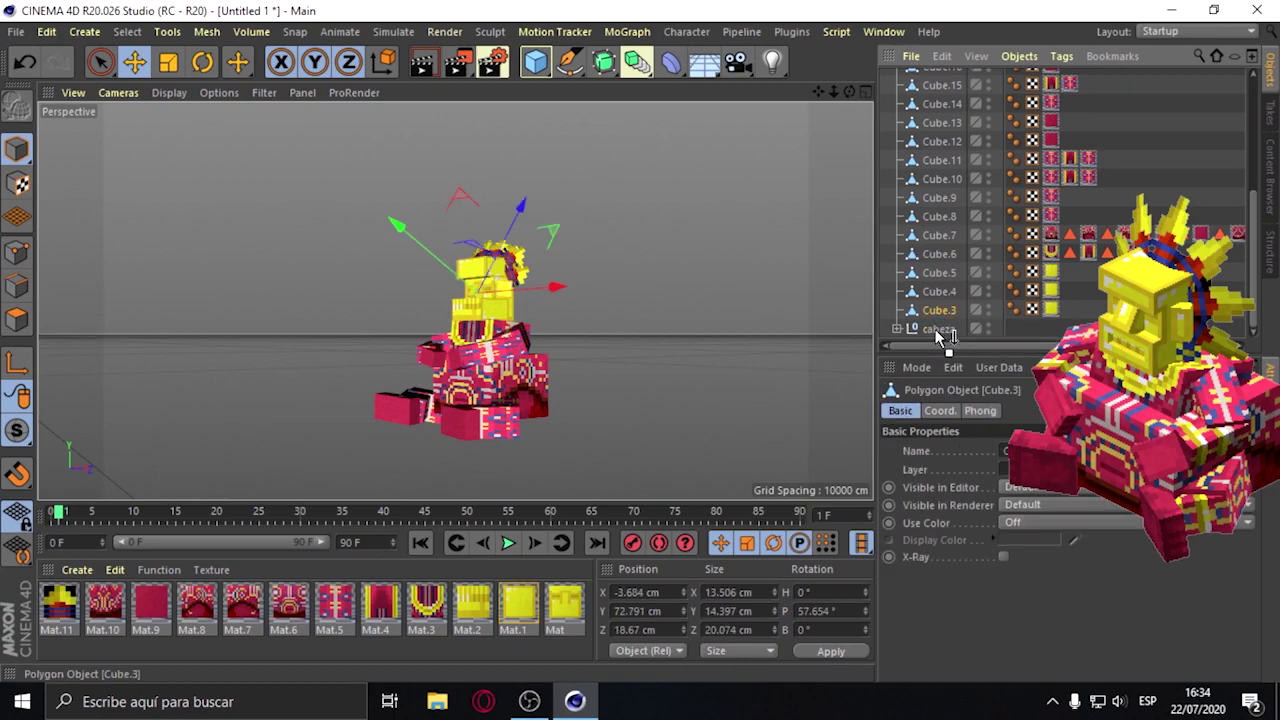
Move Cube.3, Cube.4 and Cube.5 into the cabeza group.
mouse_move(941, 328)
mouse_down()
mouse_move(905, 325)
mouse_move(928, 333)
mouse_up()
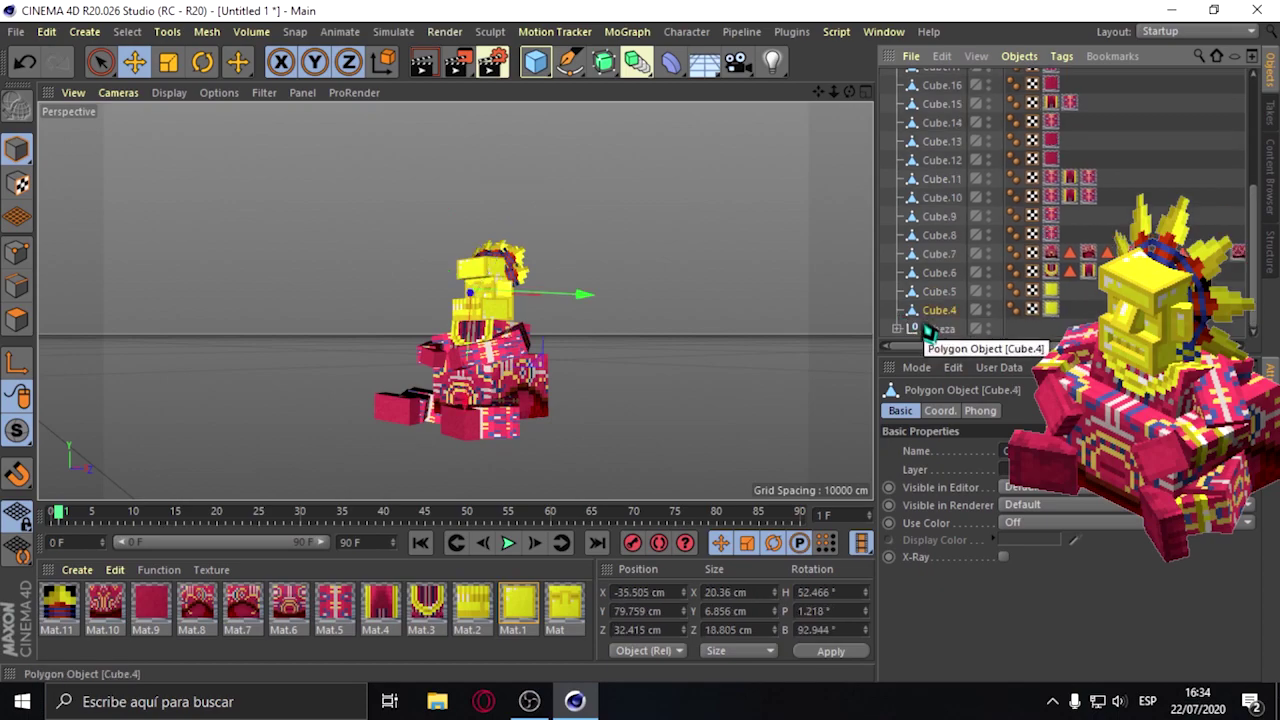
drag(849, 91, 820, 95)
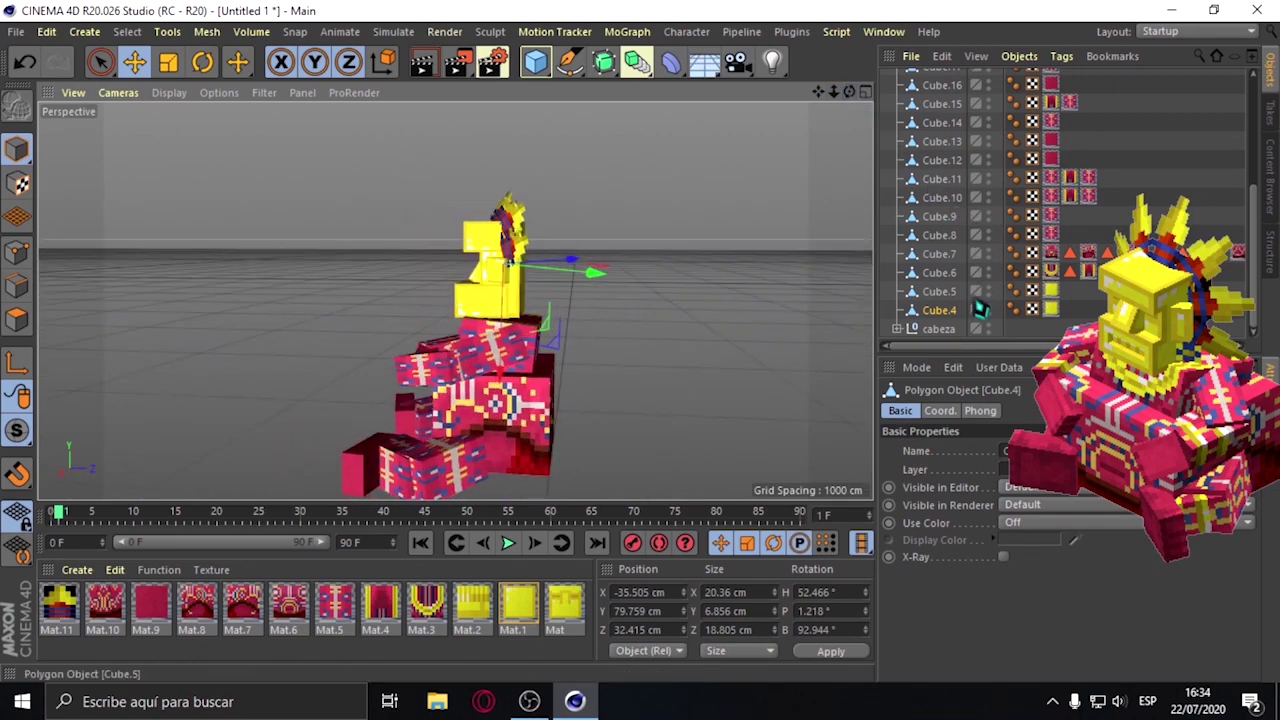
ctrl+click(940, 295)
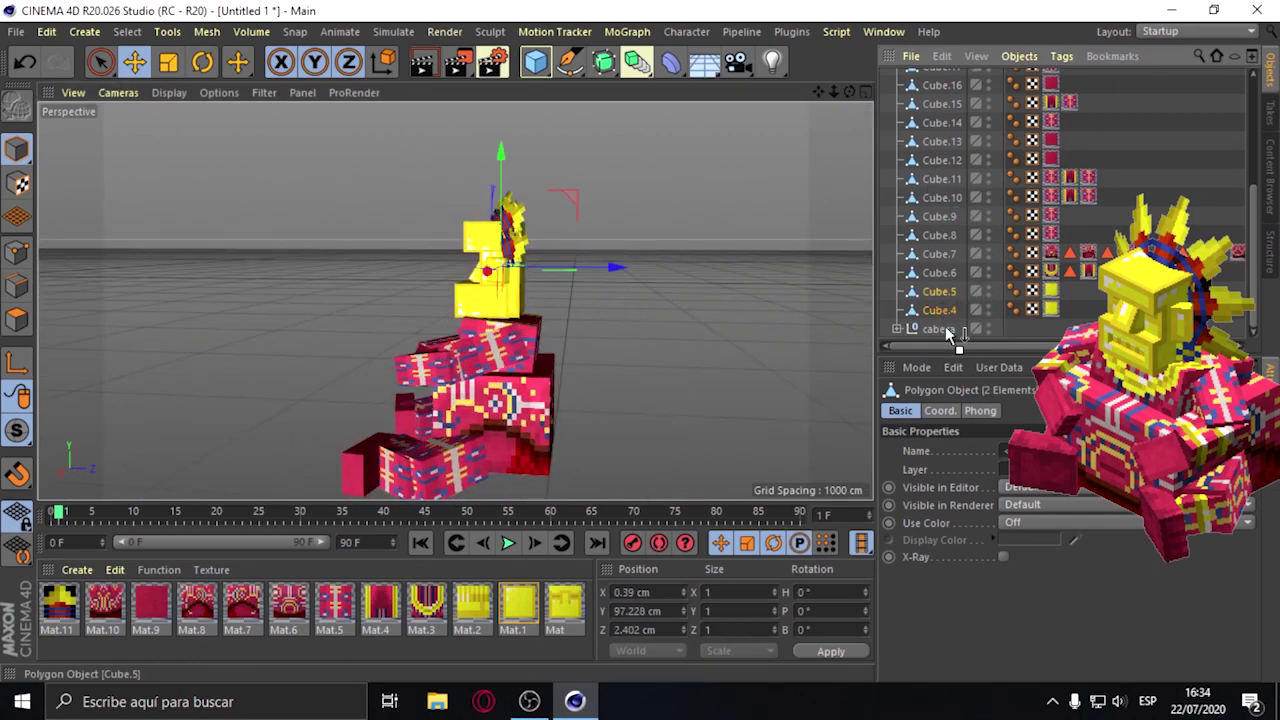
drag(945, 333, 940, 330)
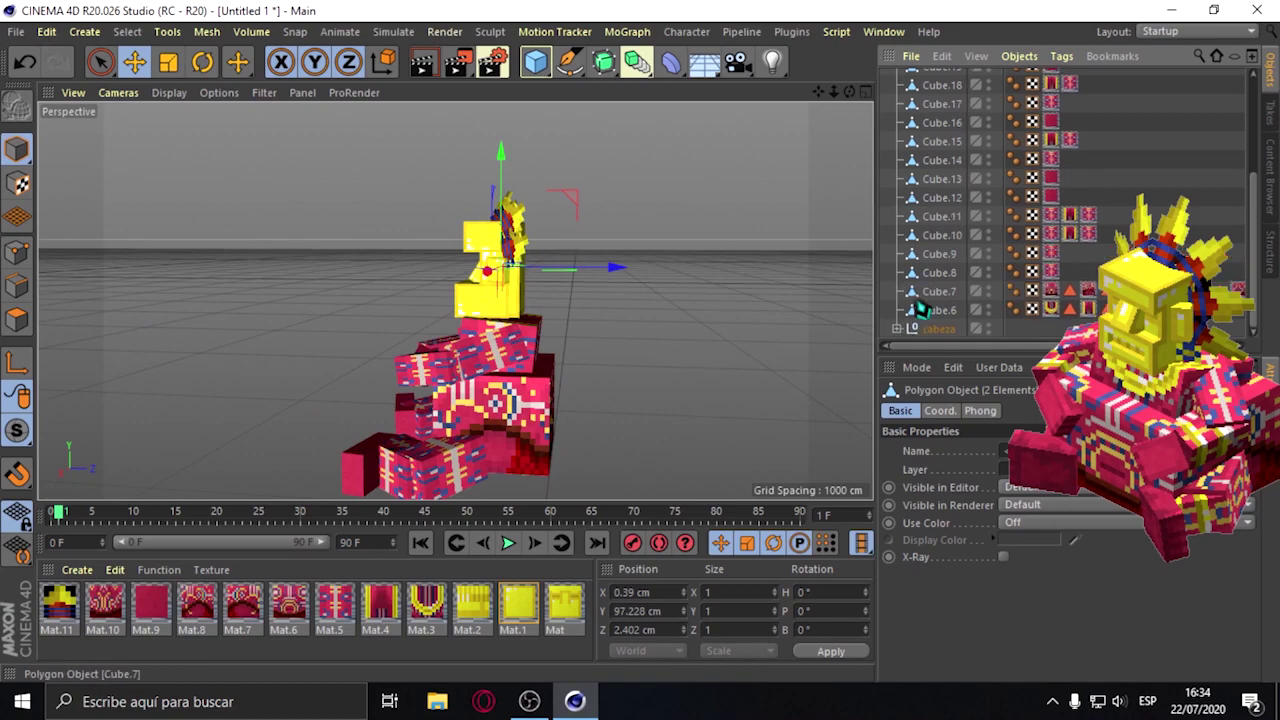
Group Cube.6 and Cube.7 under a new null.
click(942, 309)
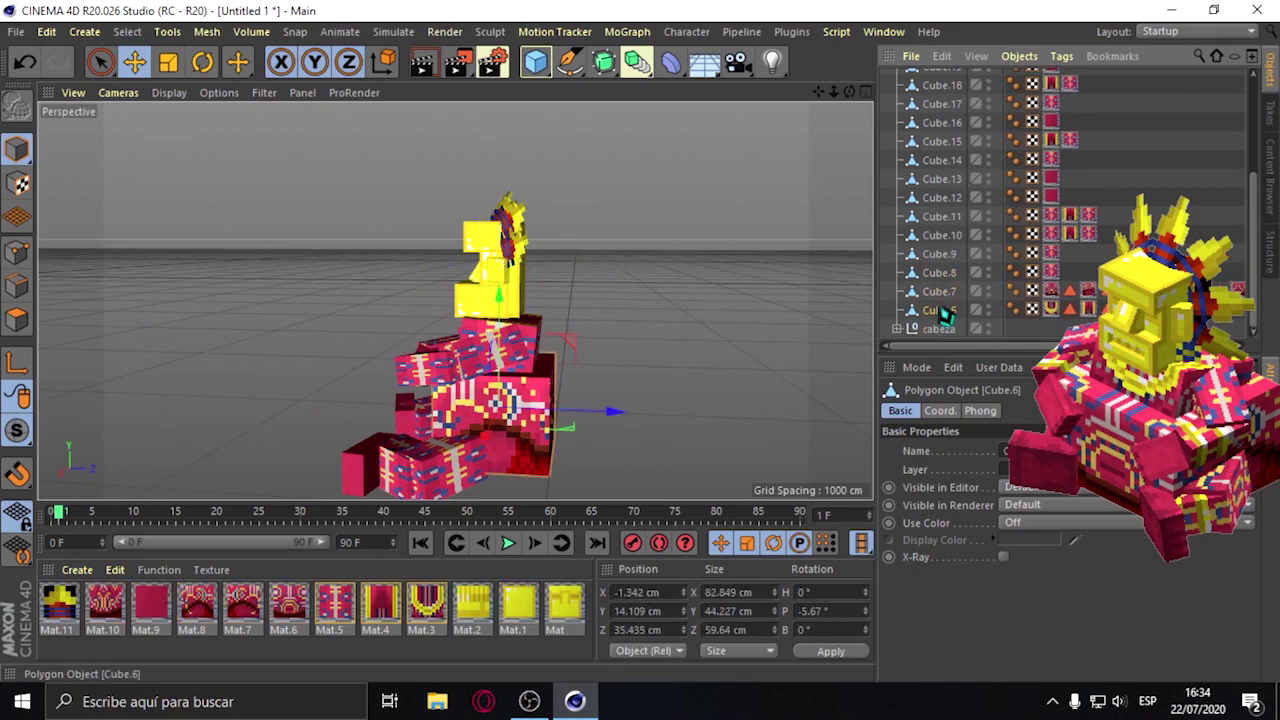
click(940, 328)
click(942, 312)
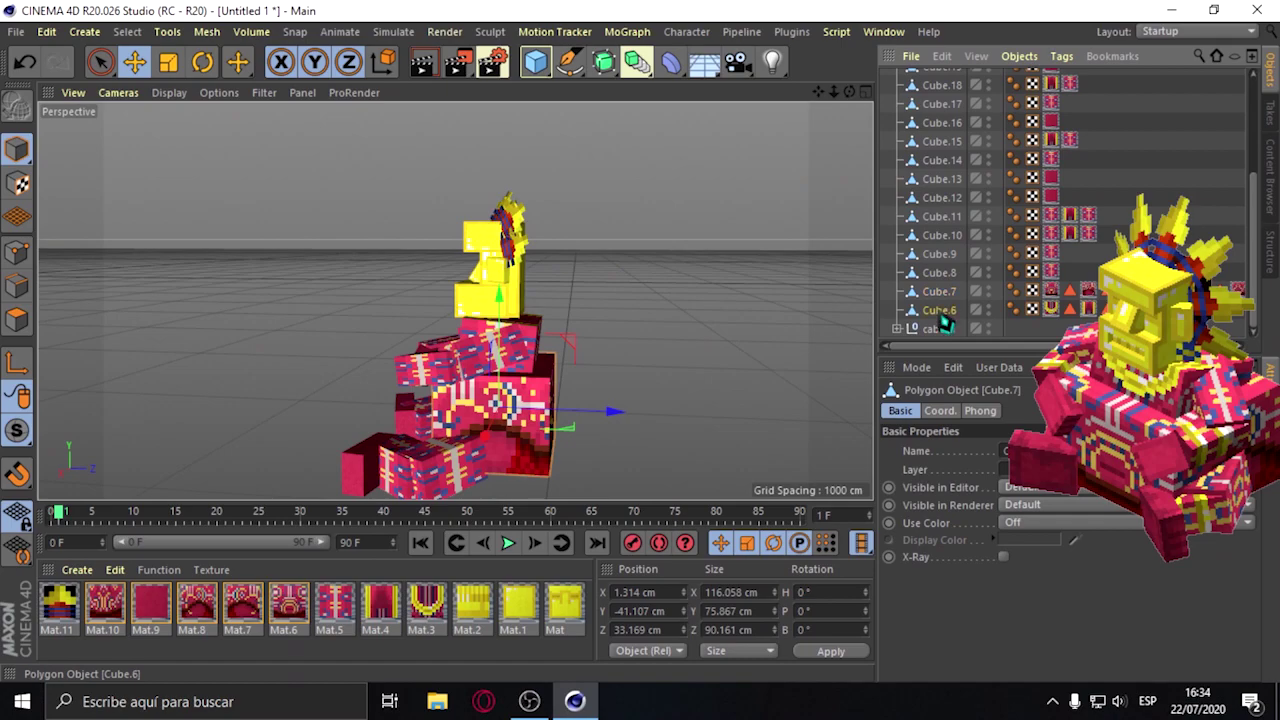
click(940, 311)
ctrl+click(942, 291)
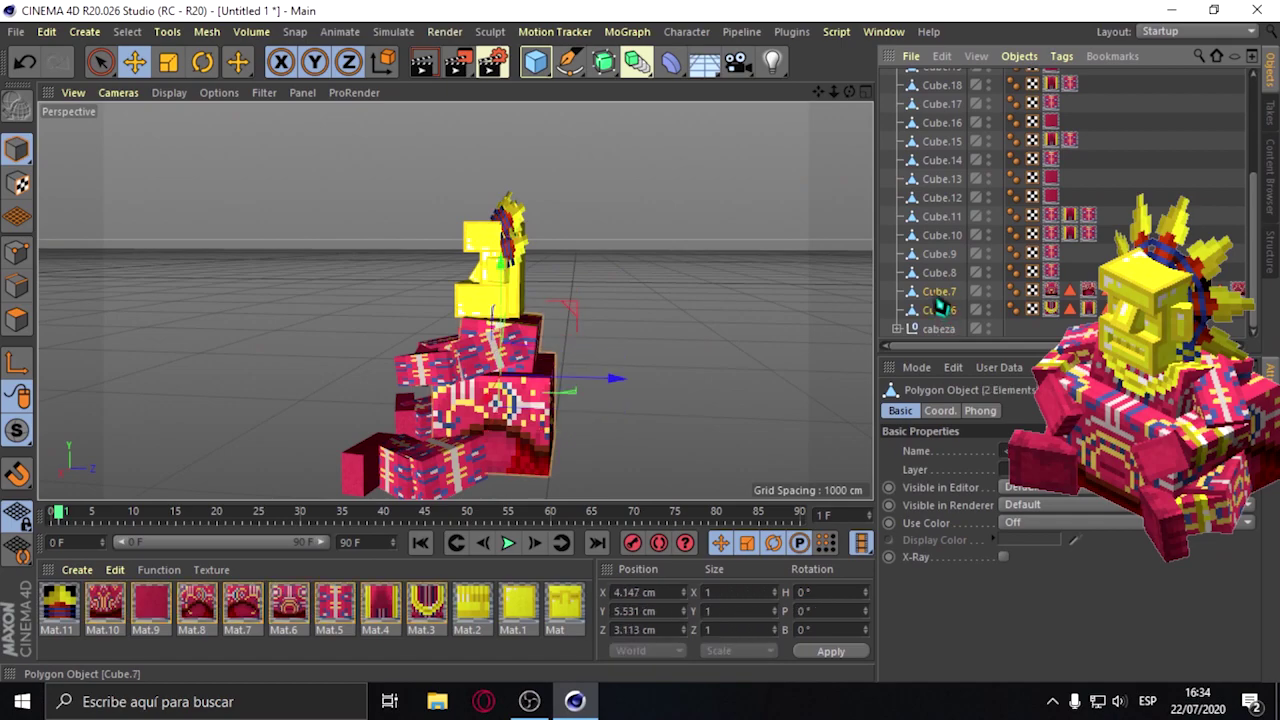
right_click(940, 295)
click(996, 562)
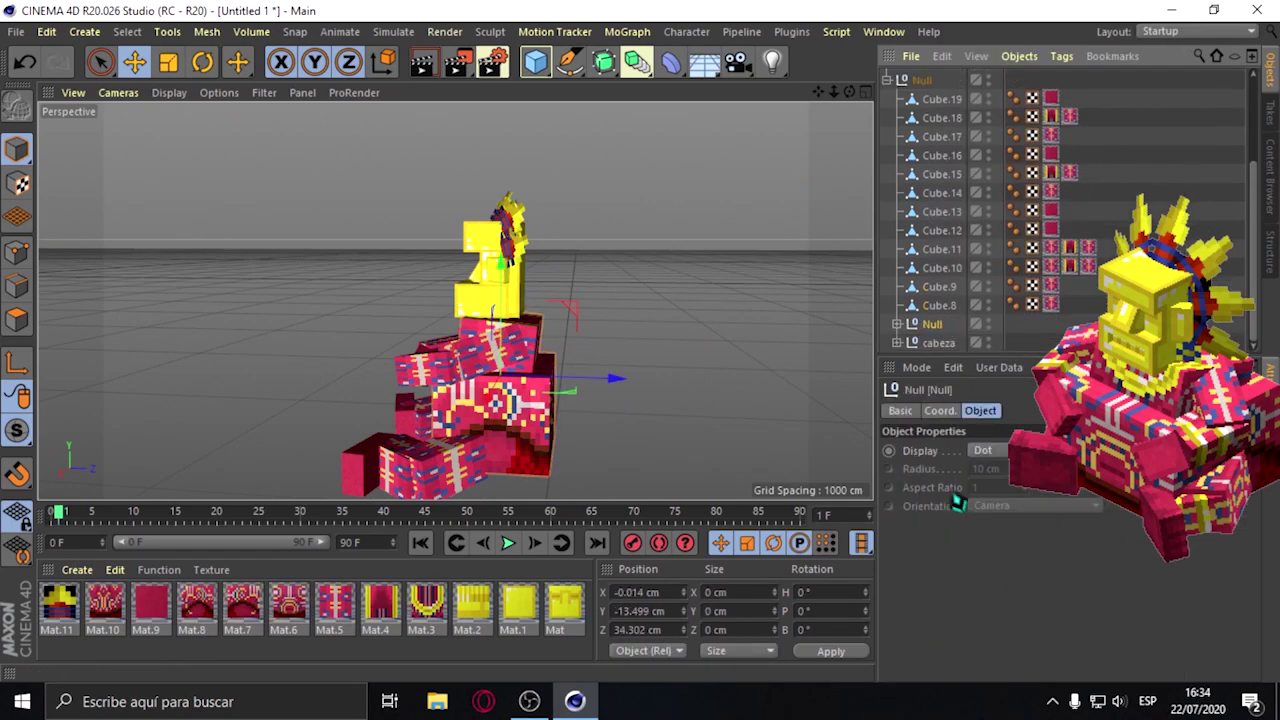
Rename the new null to torso.
double_click(935, 326)
key(BackSpace)
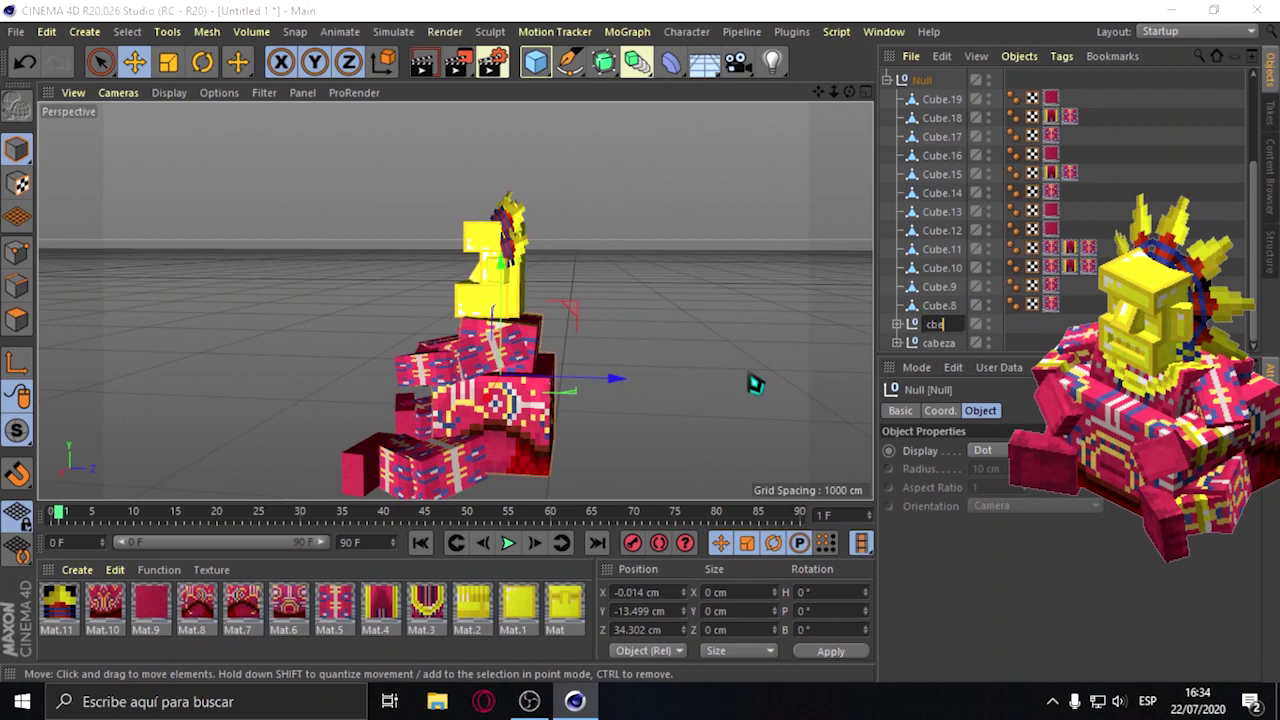
text(za)
key(Return)
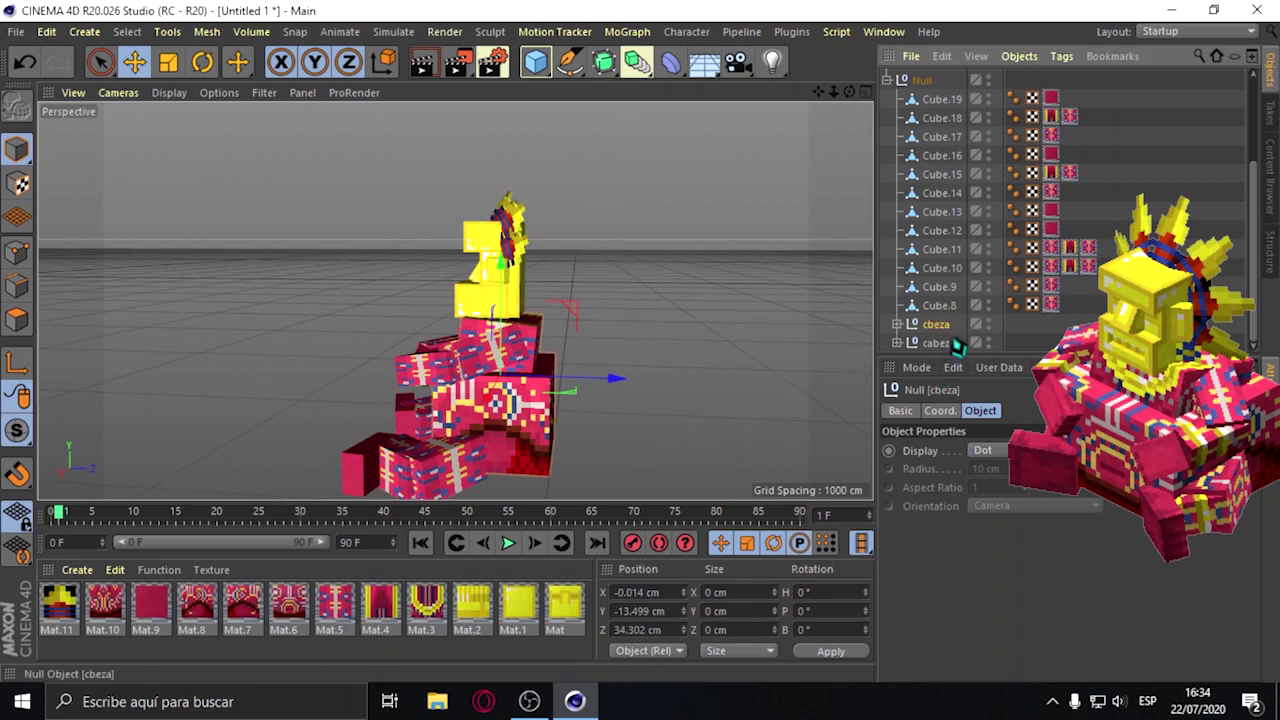
double_click(940, 326)
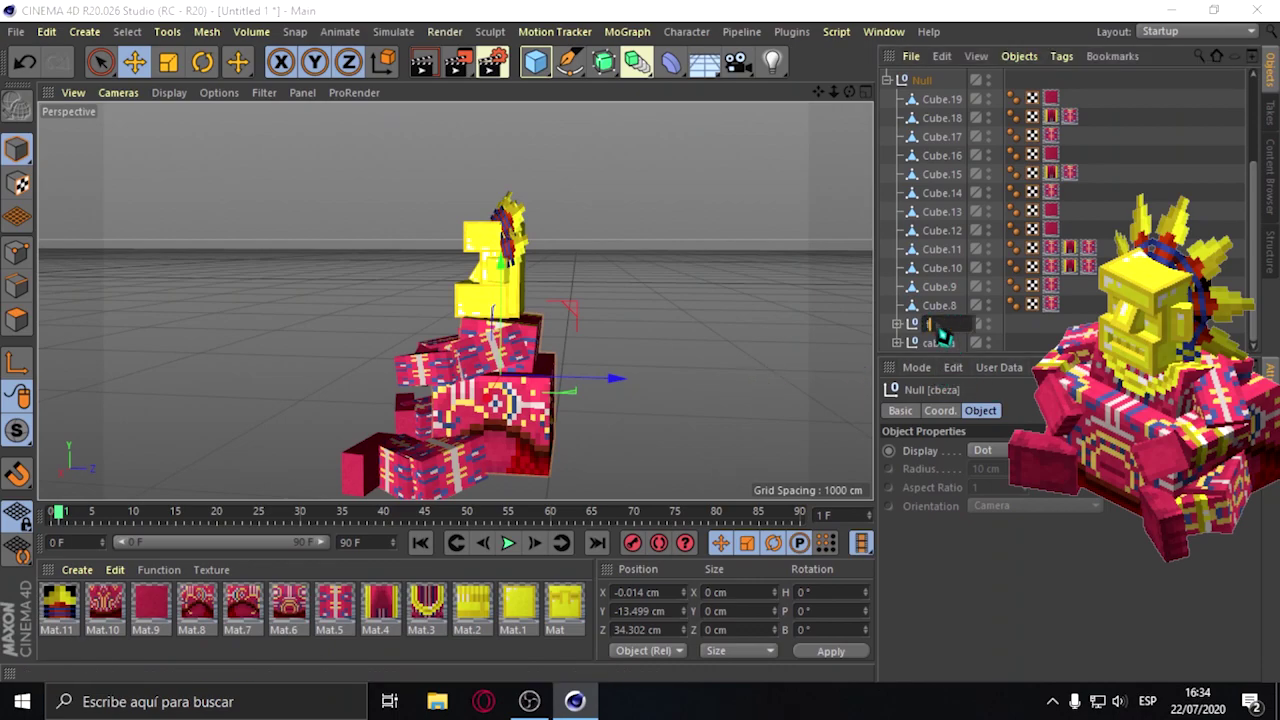
text(torso)
key(Return)
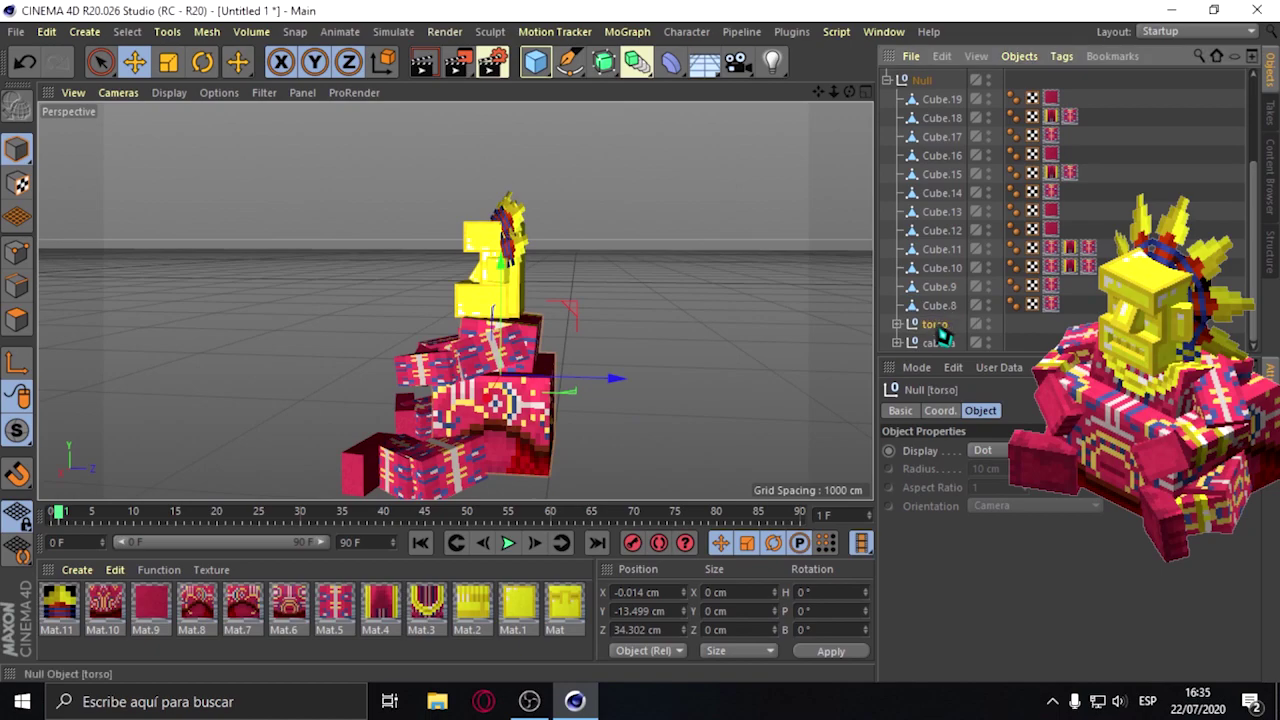
alt+drag(612, 185, 654, 137)
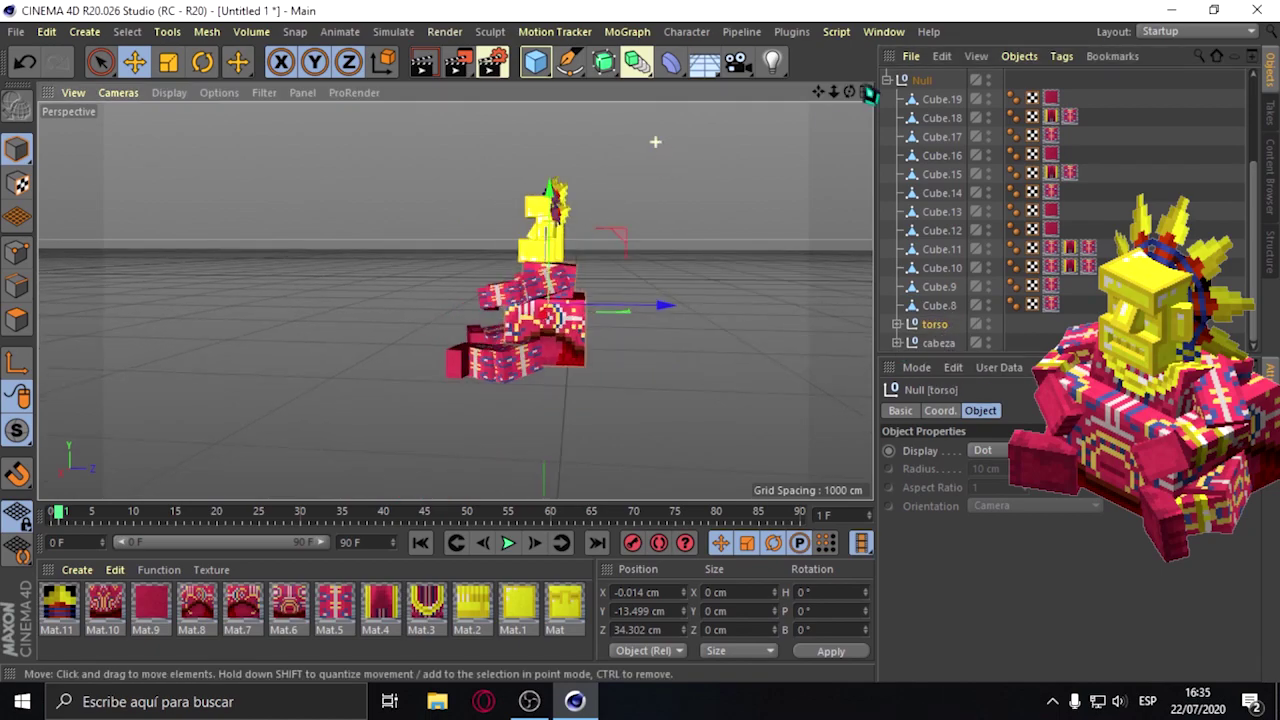
drag(849, 91, 946, 342)
click(946, 342)
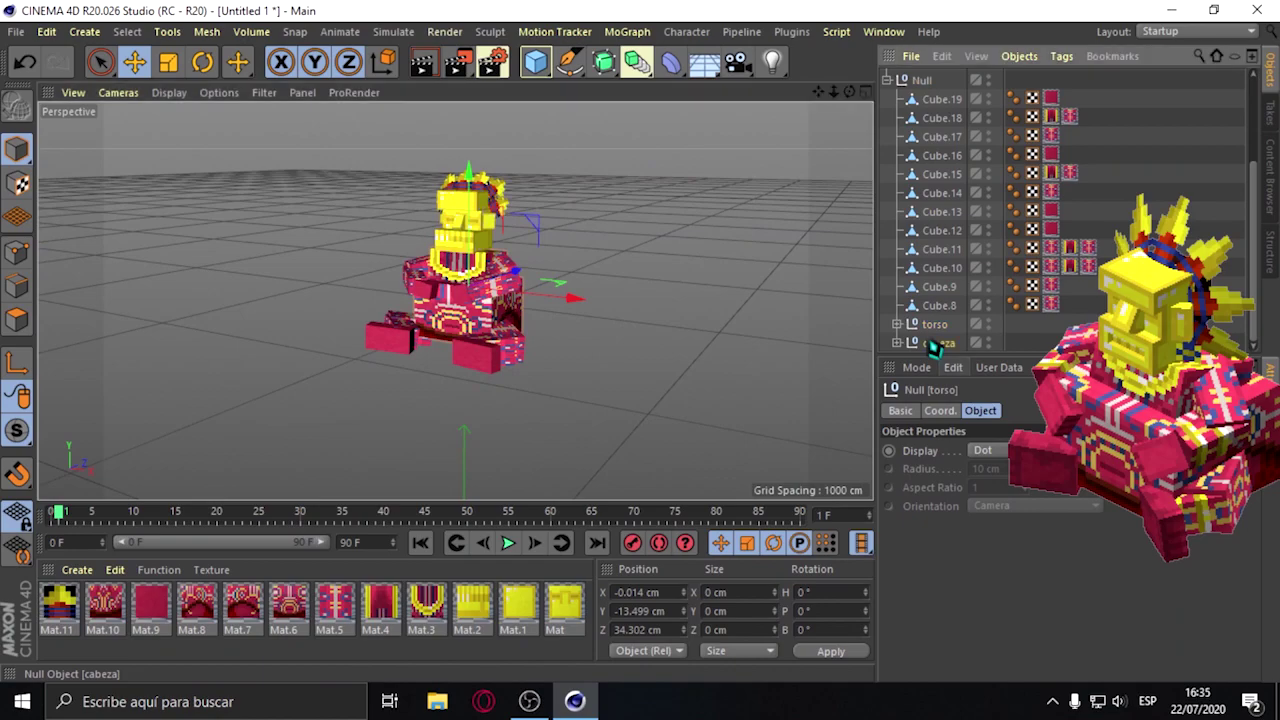
key(r)
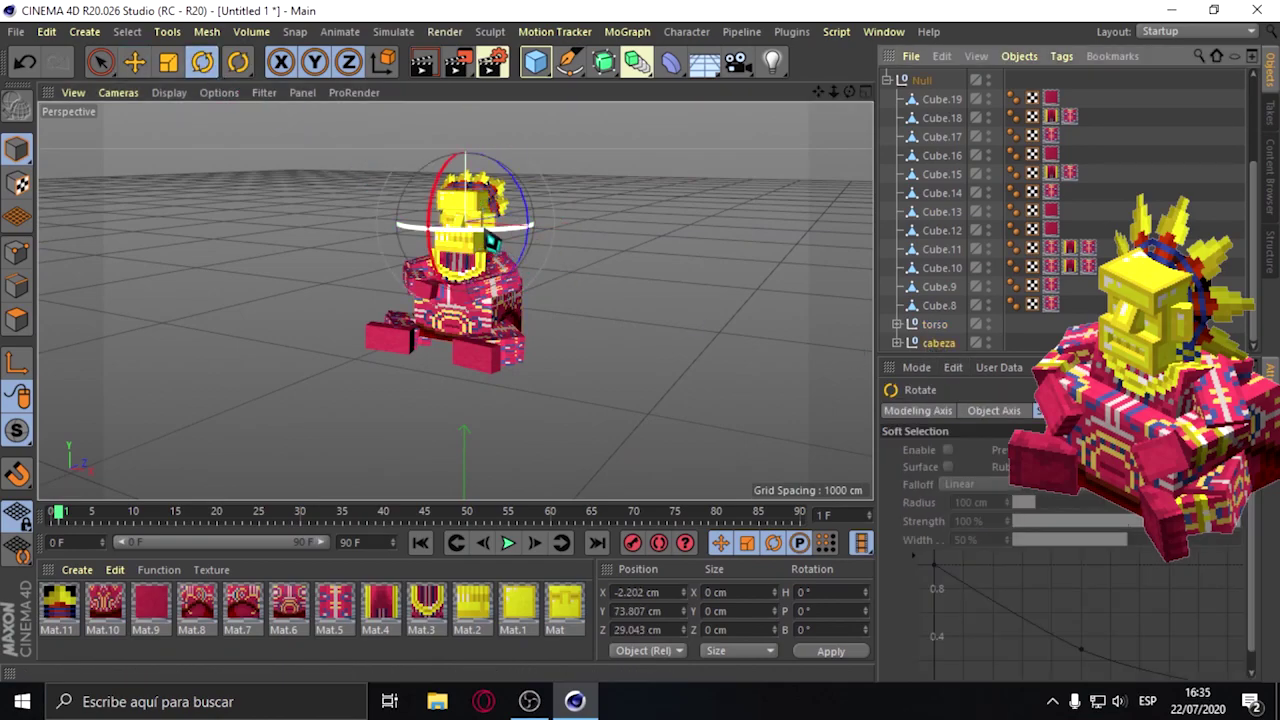
drag(491, 240, 489, 244)
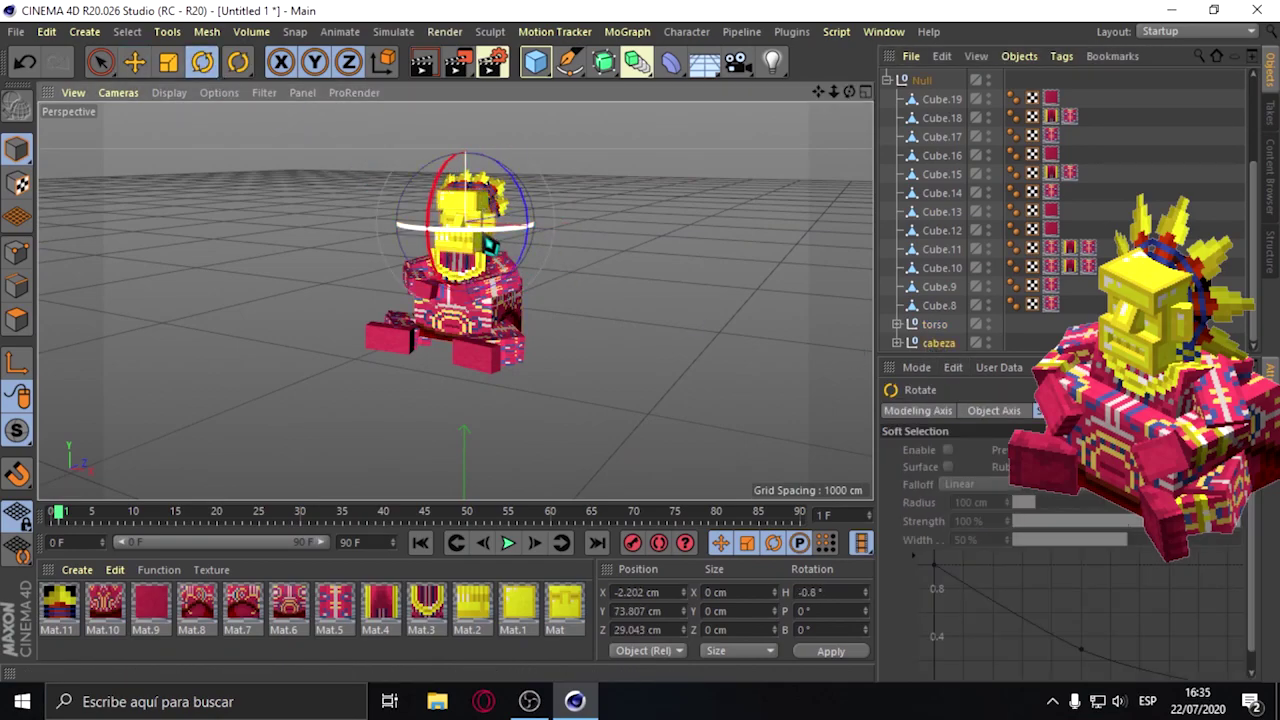
key(ctrl+z)
scroll(812, 256, up, 3)
scroll(922, 226, up, 3)
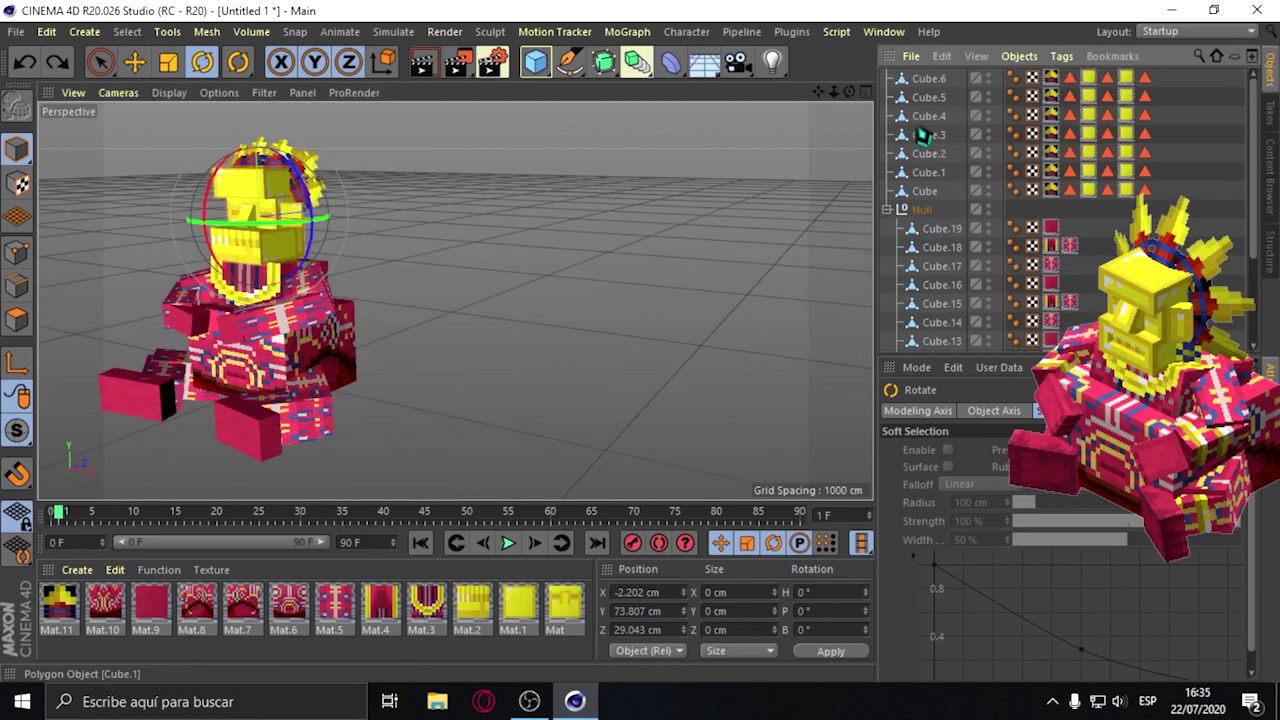
click(928, 80)
shift+click(935, 192)
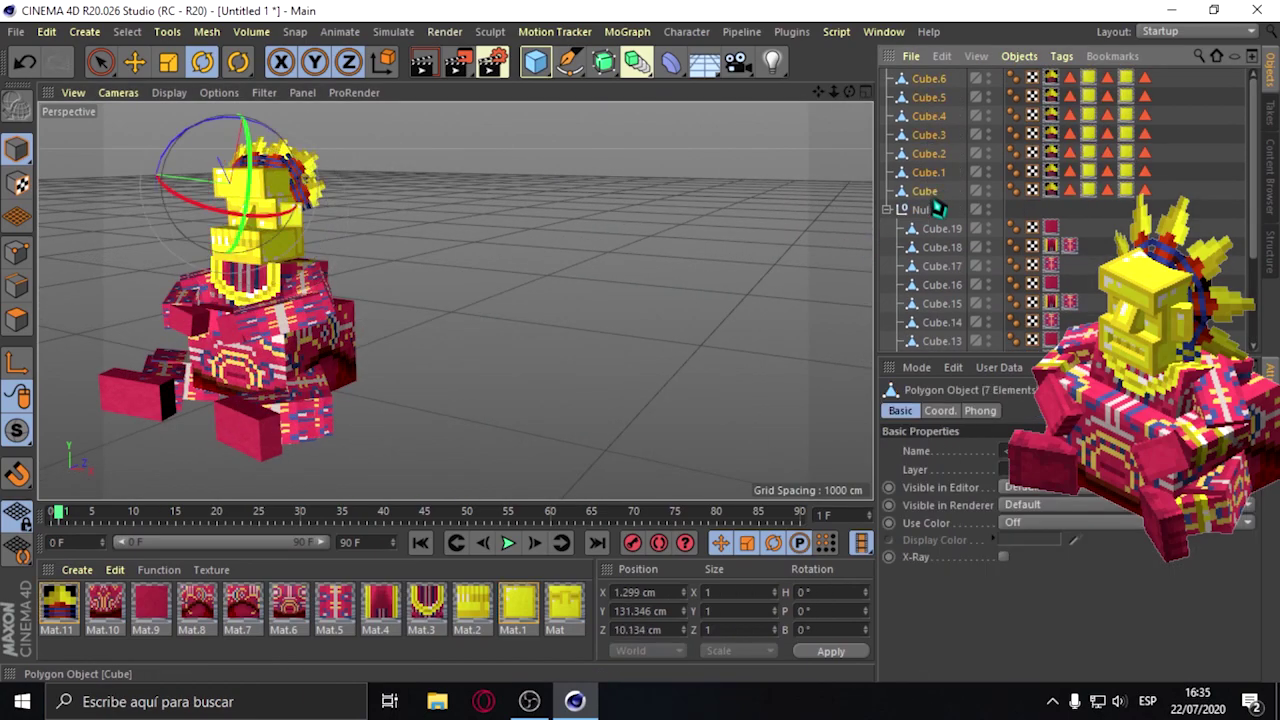
scroll(968, 341, down, 2)
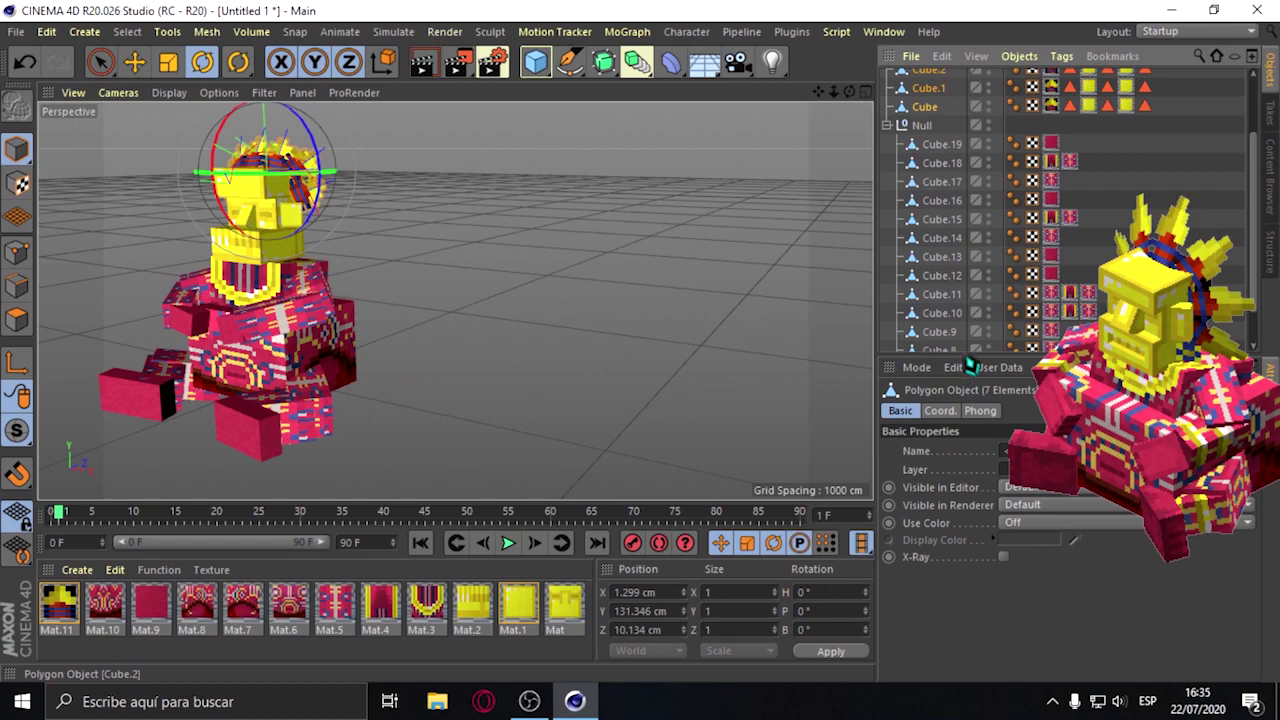
scroll(965, 345, down, 1)
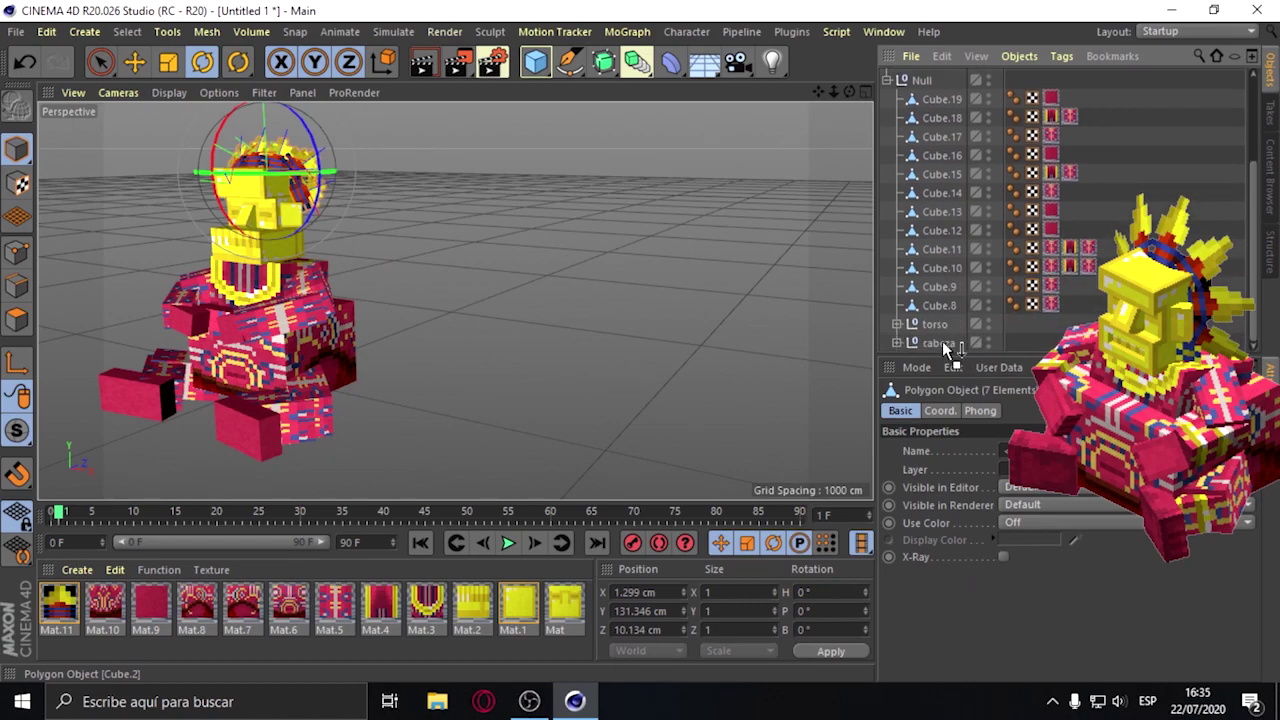
click(942, 341)
click(897, 211)
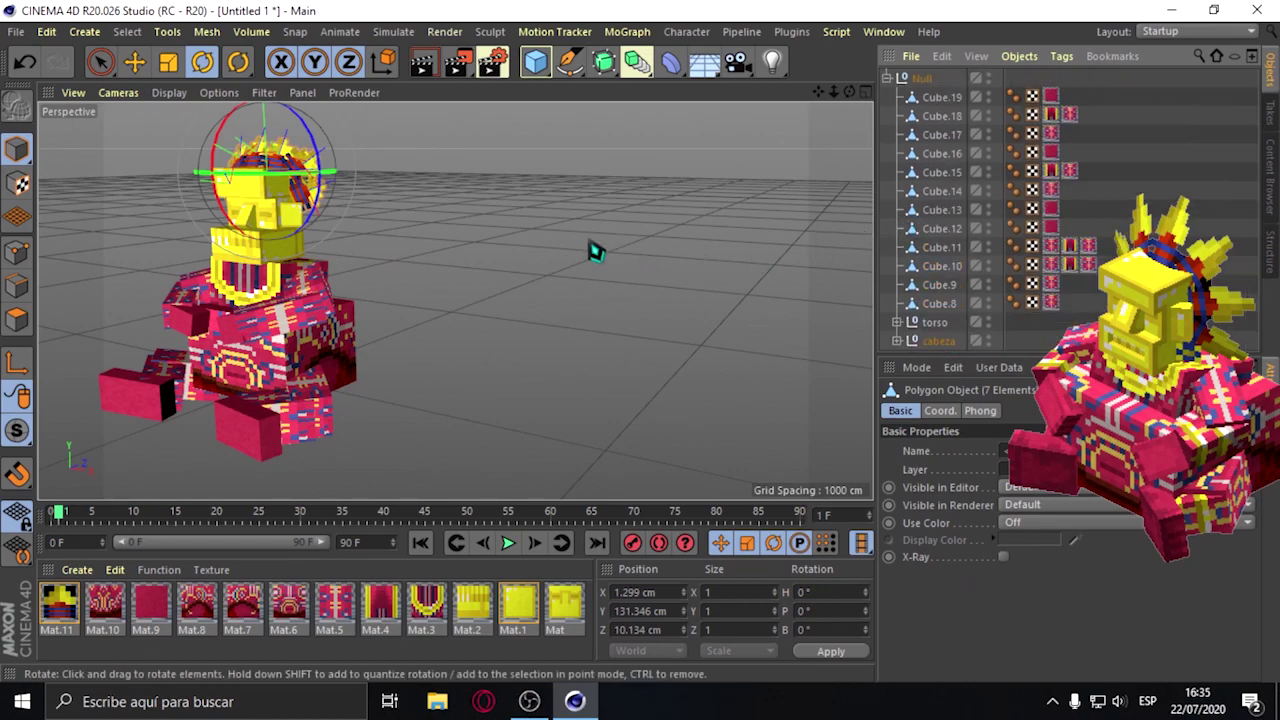
click(590, 250)
click(936, 343)
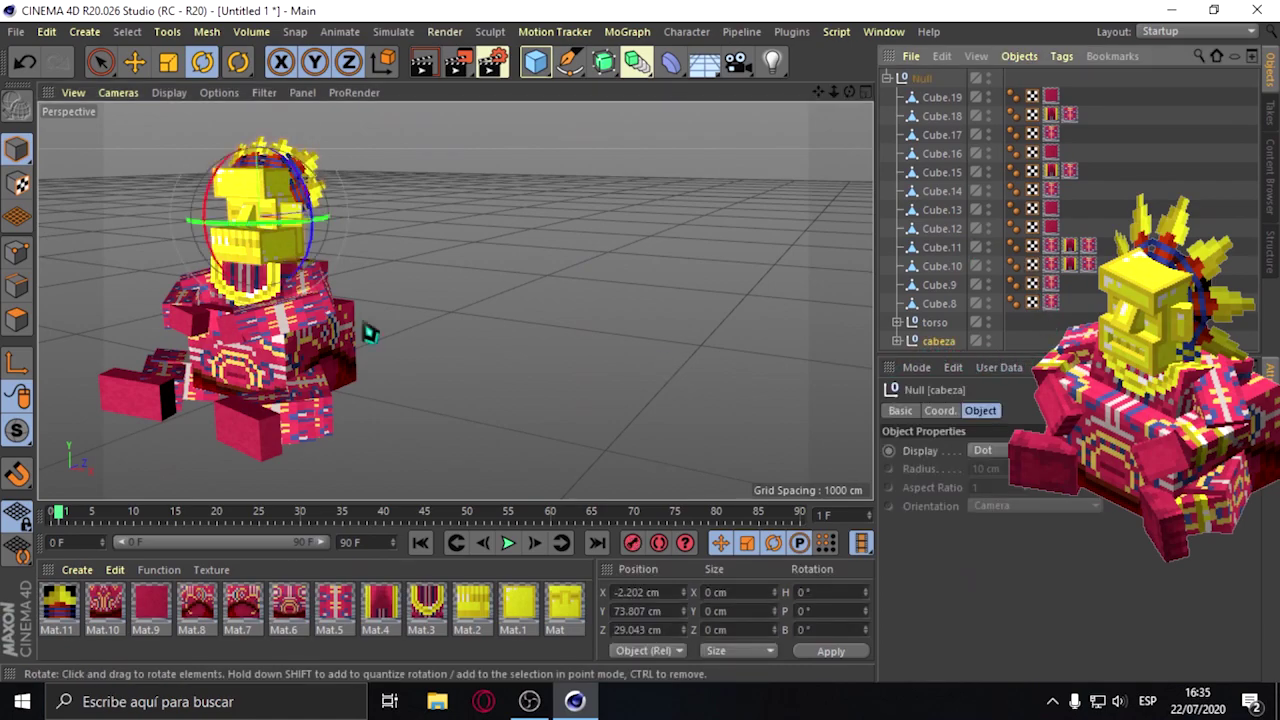
mouse_move(322, 218)
mouse_down()
mouse_move(372, 237)
mouse_move(290, 210)
mouse_move(320, 136)
mouse_up()
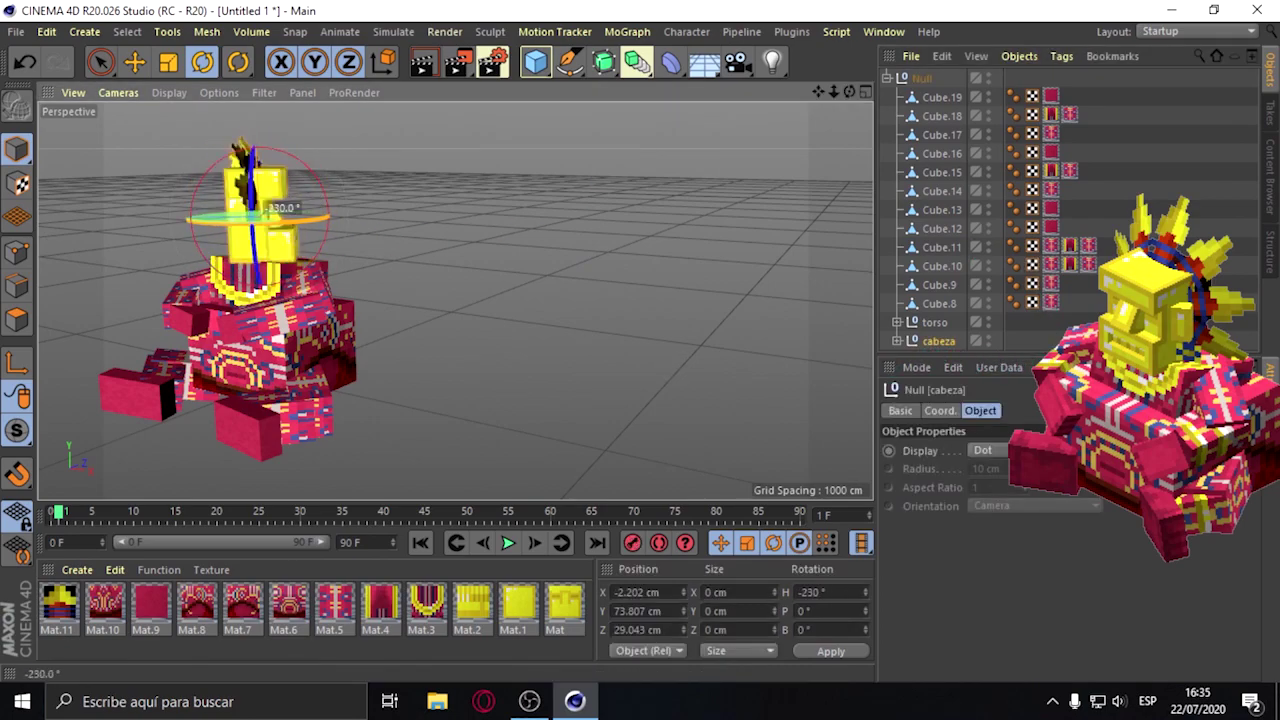
drag(320, 136, 318, 134)
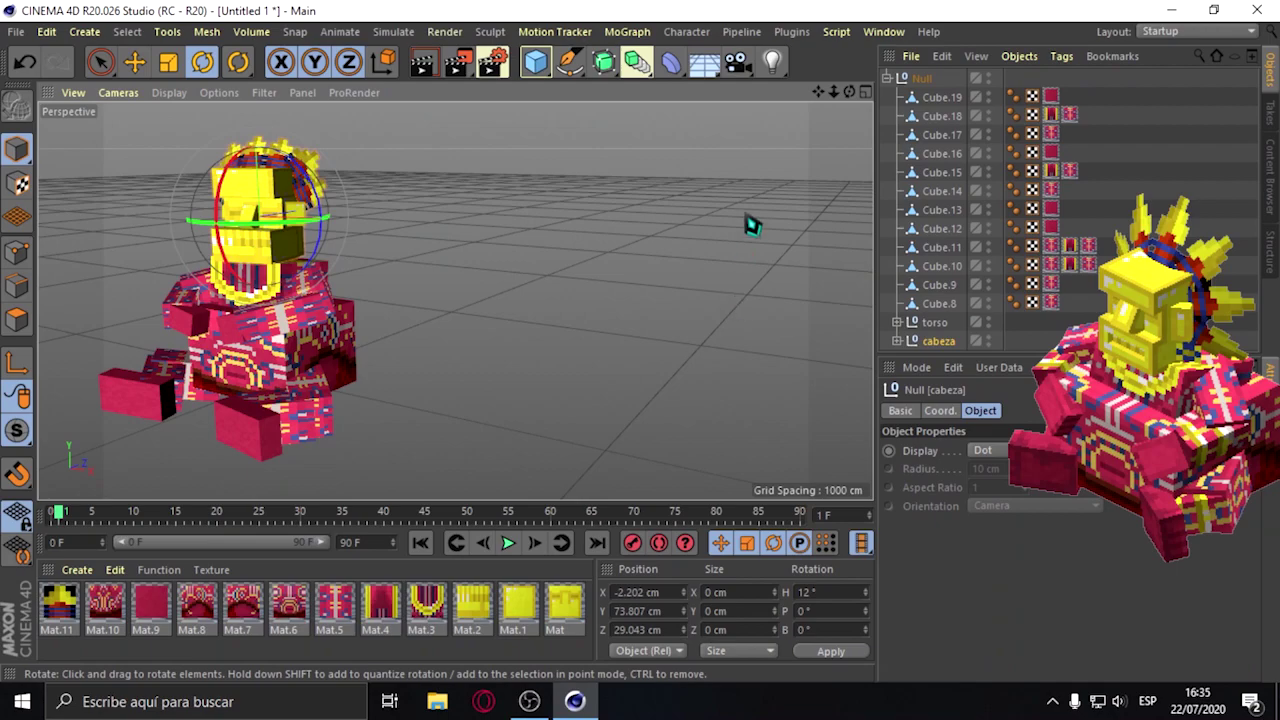
key(ctrl+z)
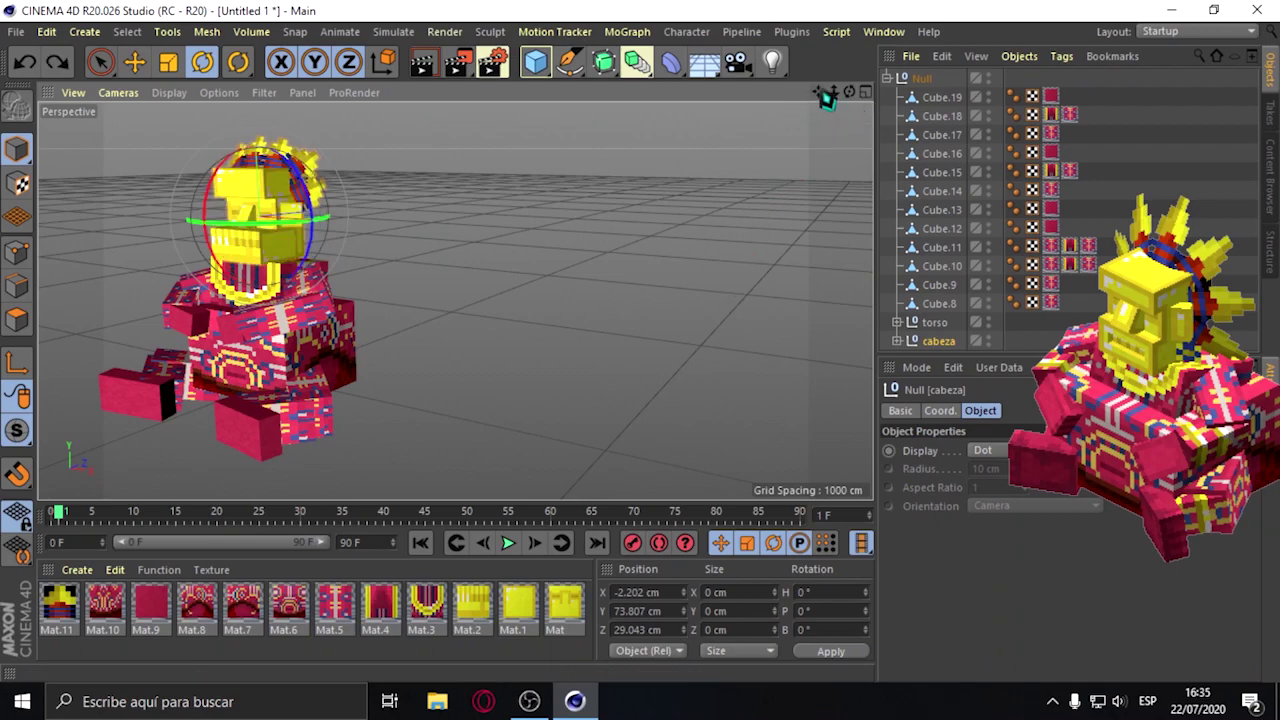
key(ctrl+shift+z)
click(826, 218)
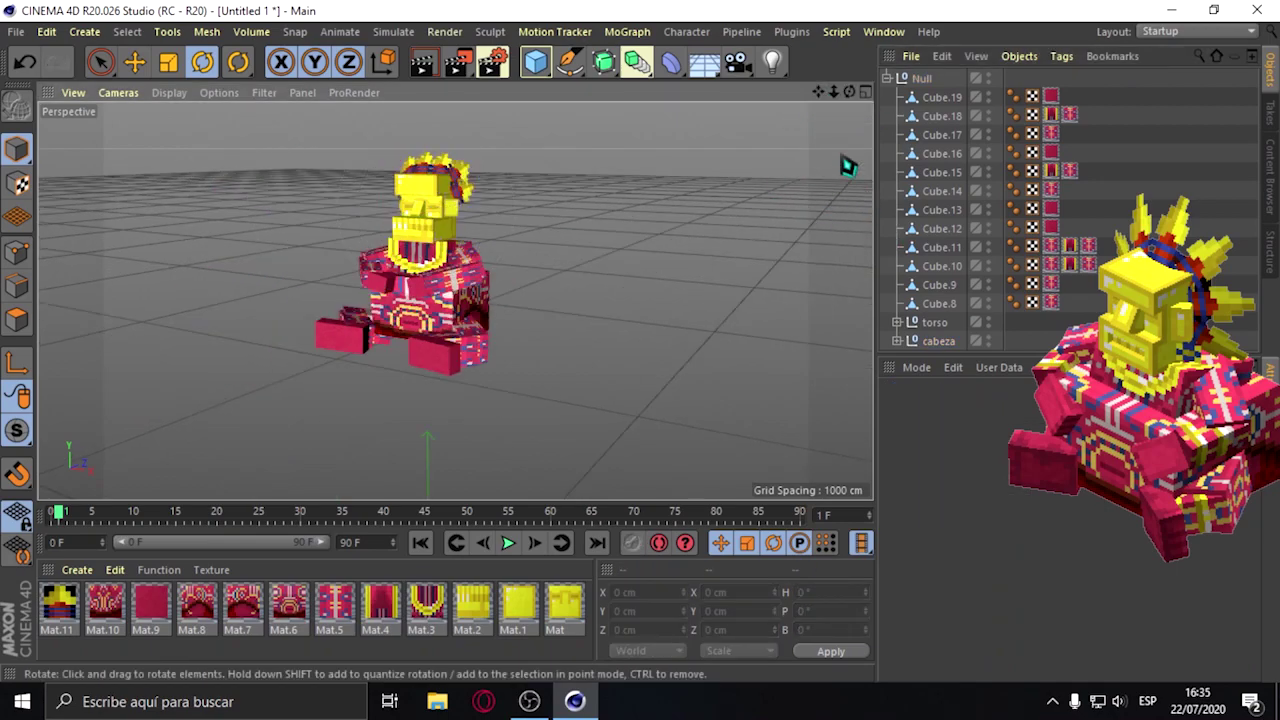
Select Cube.8 through Cube.11 in turn to identify which statue parts they are.
drag(857, 108, 866, 117)
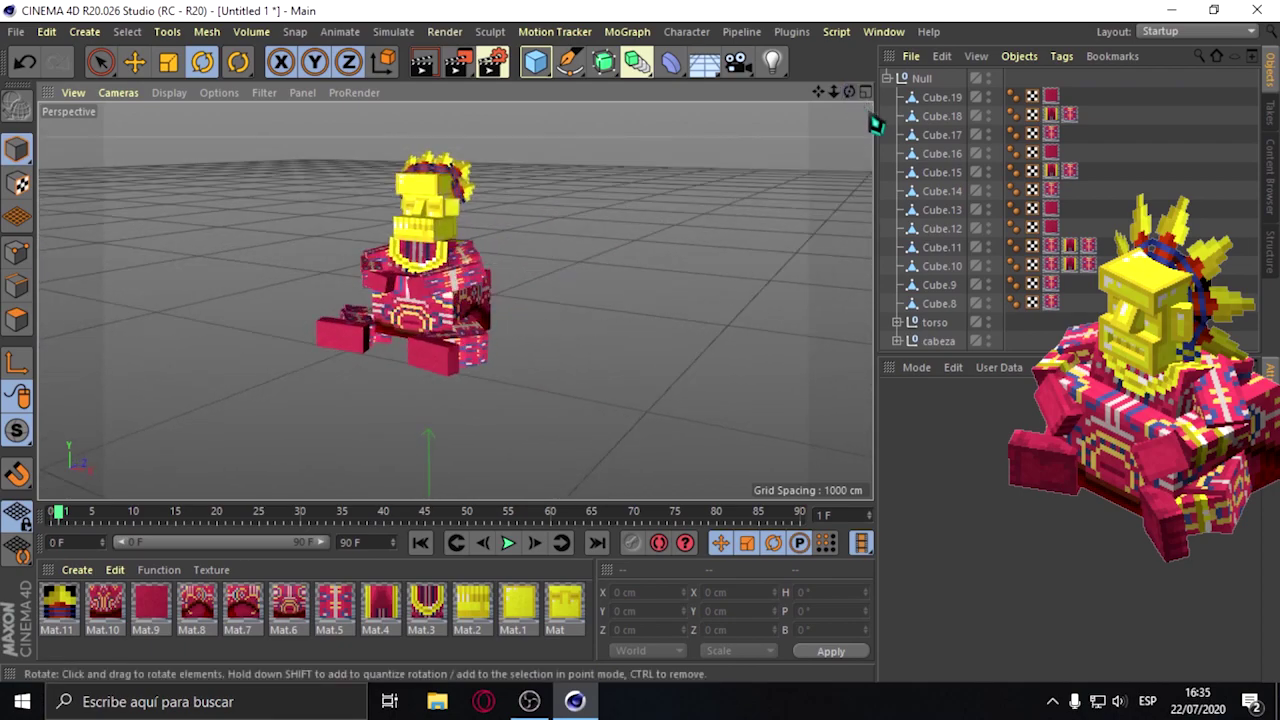
click(936, 305)
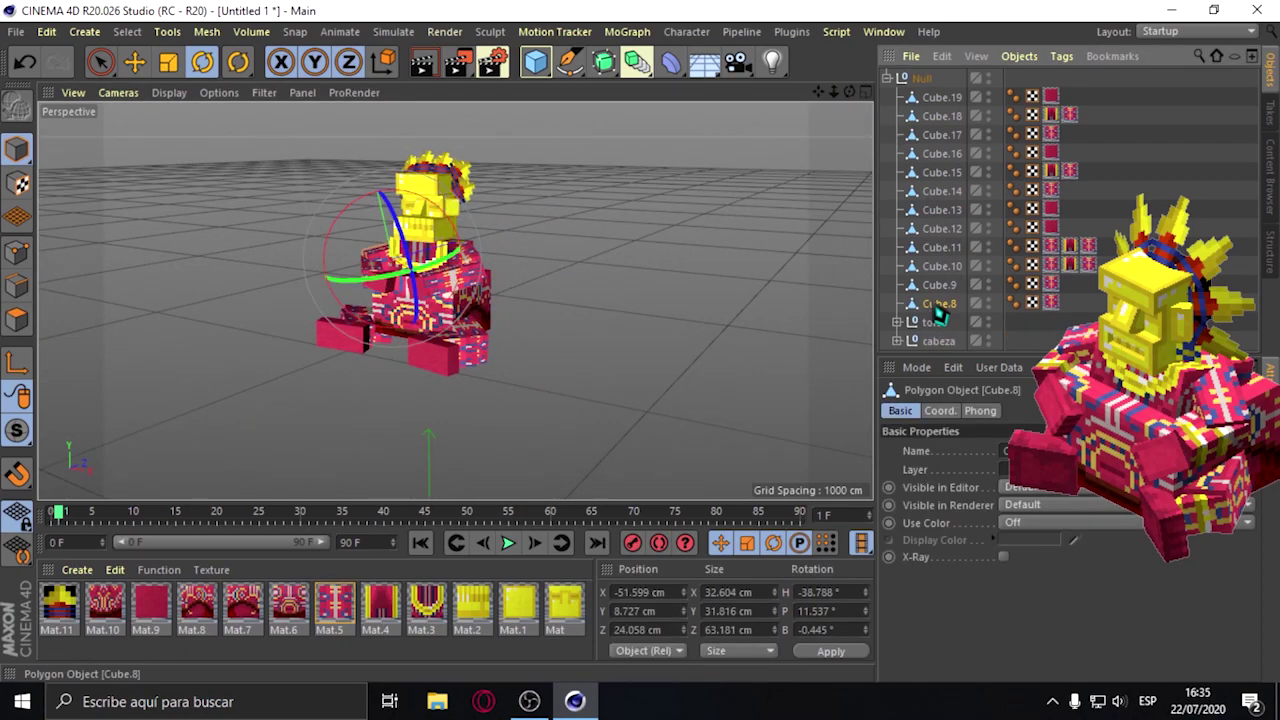
click(134, 62)
drag(849, 92, 857, 214)
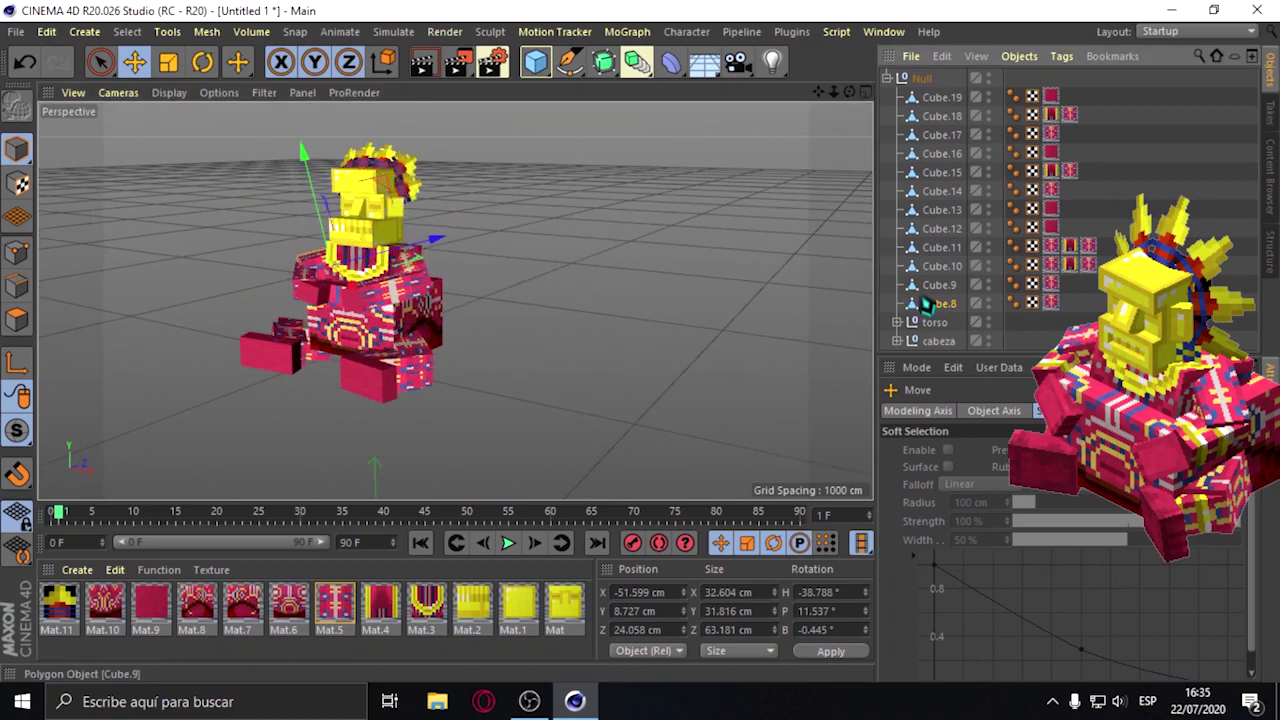
click(945, 285)
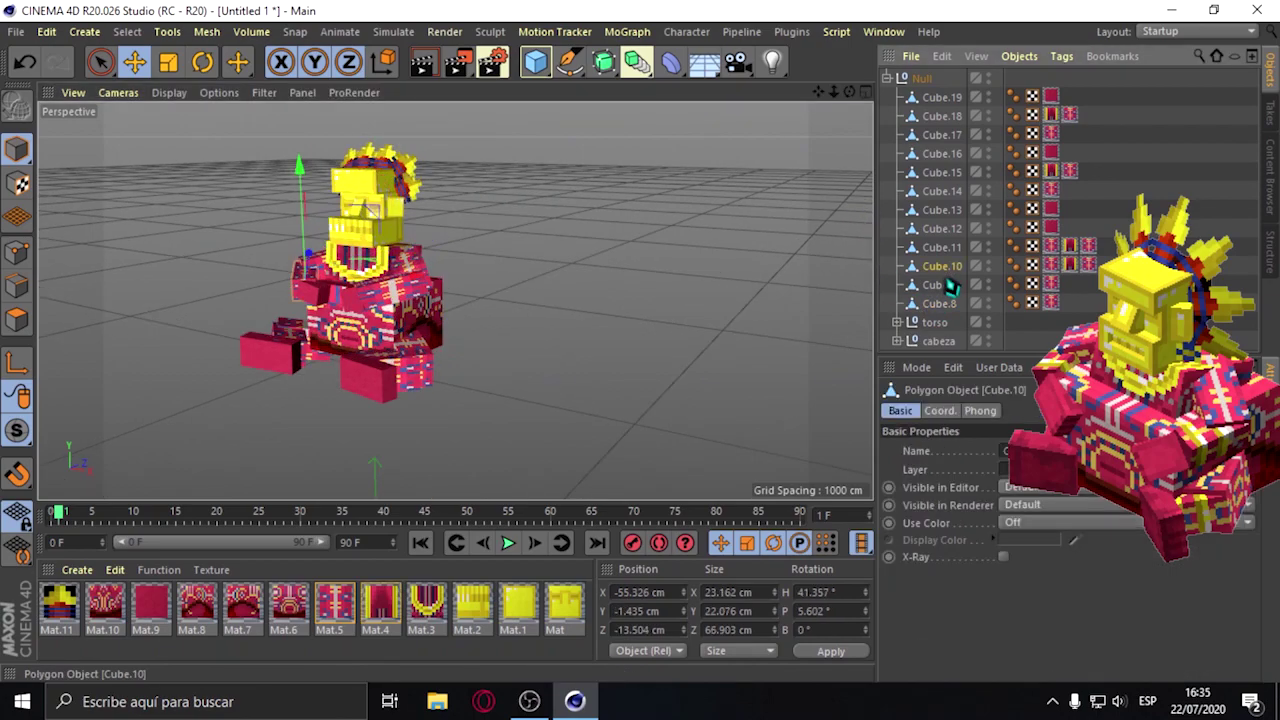
click(942, 248)
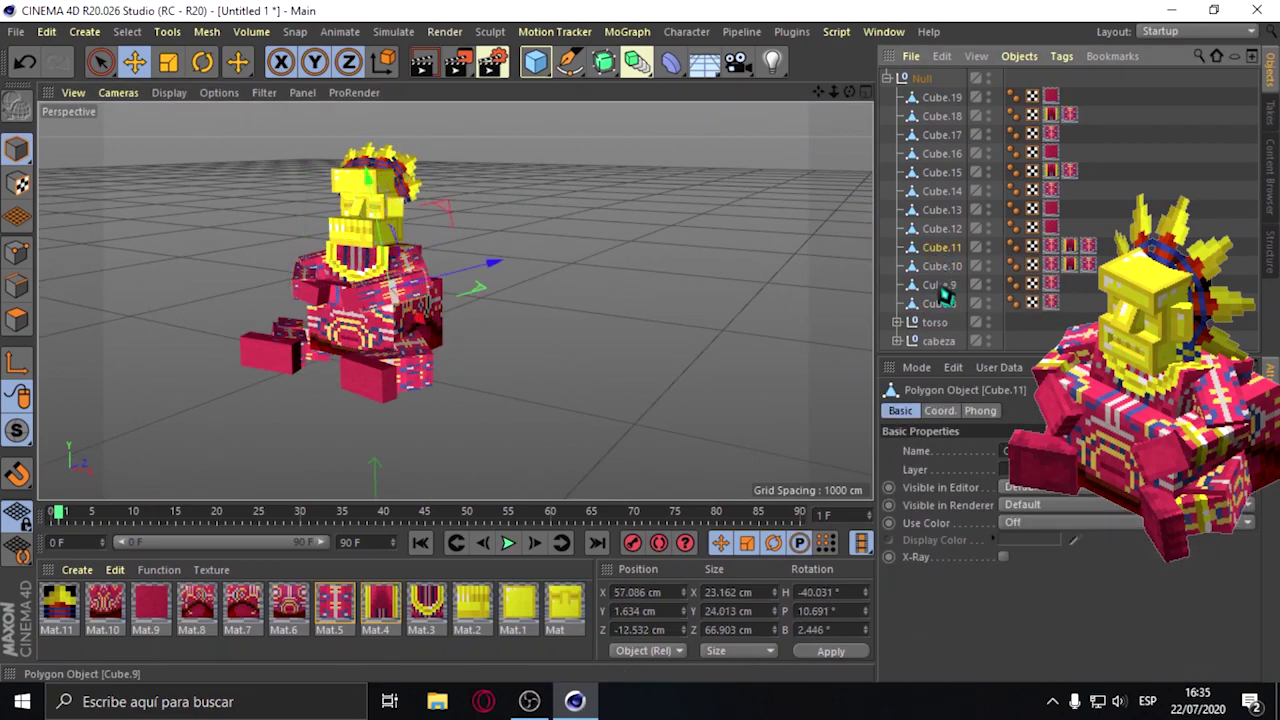
click(940, 267)
click(946, 287)
Reorder the Object Manager so Cube.12 and Cube.10 sit right after Cube.9.
mouse_move(663, 305)
alt+mouse_down()
mouse_move(823, 128)
mouse_move(455, 300)
mouse_move(471, 294)
alt+mouse_up()
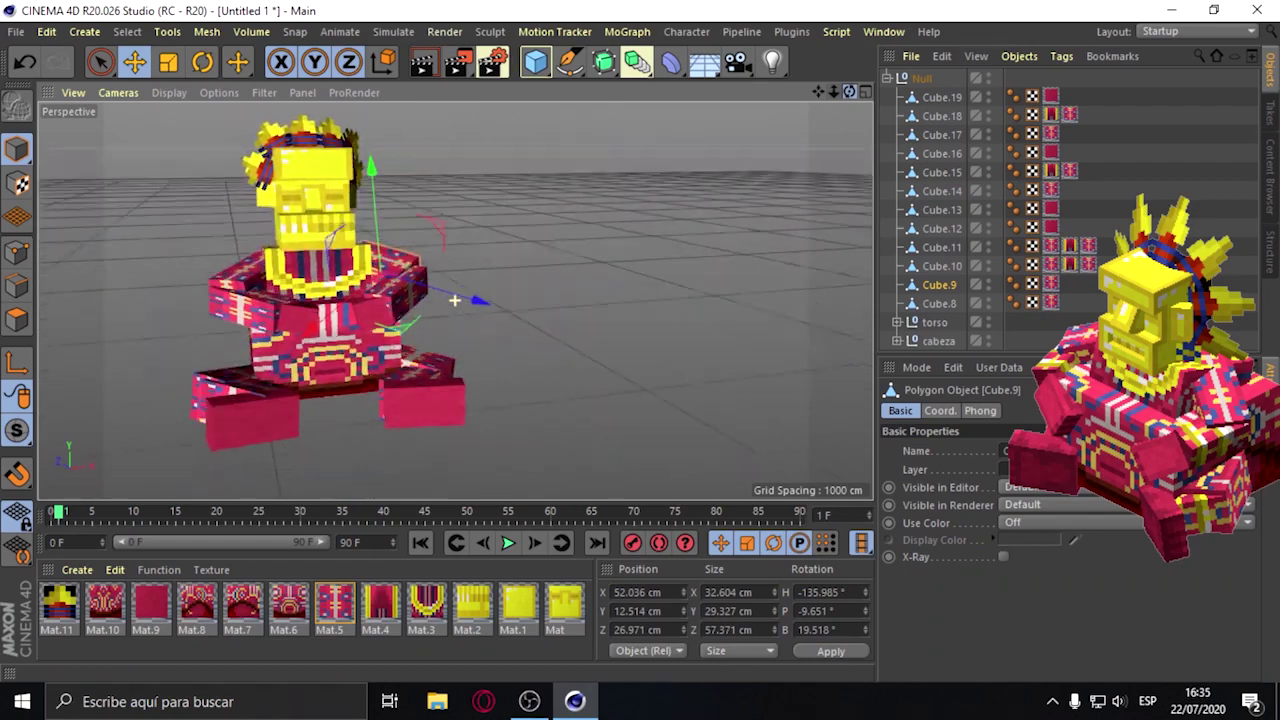
click(941, 305)
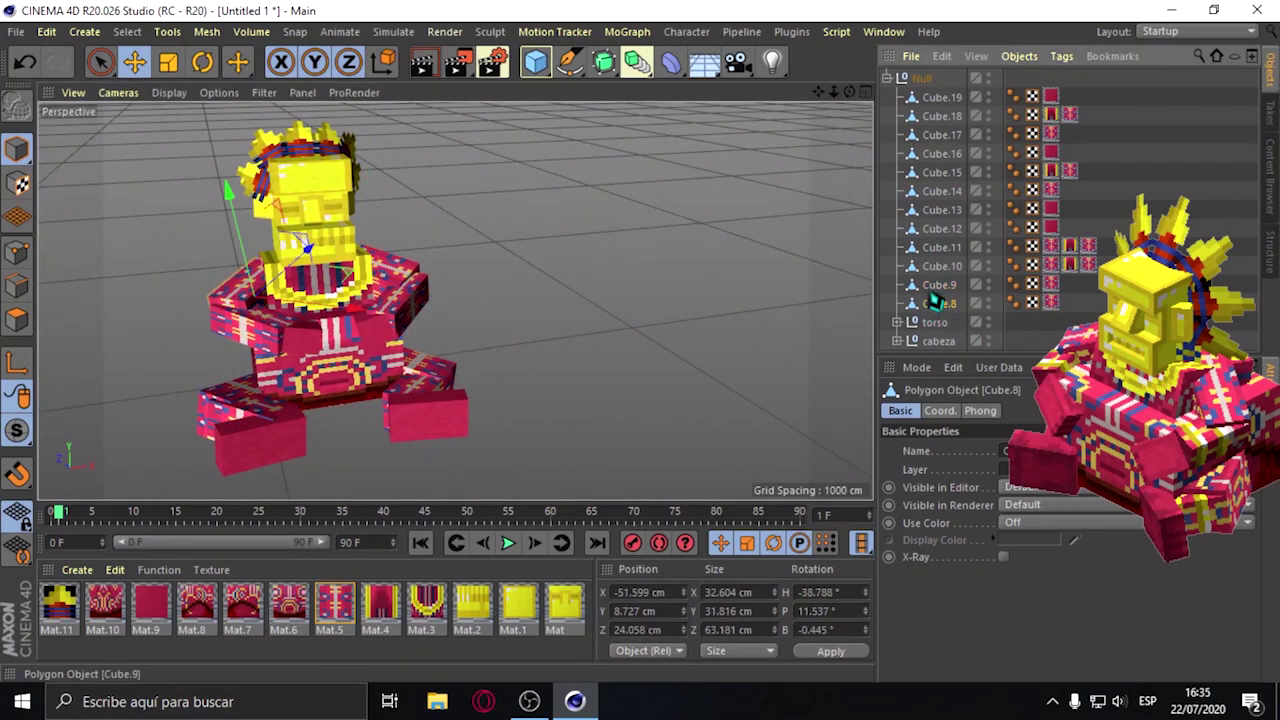
click(933, 290)
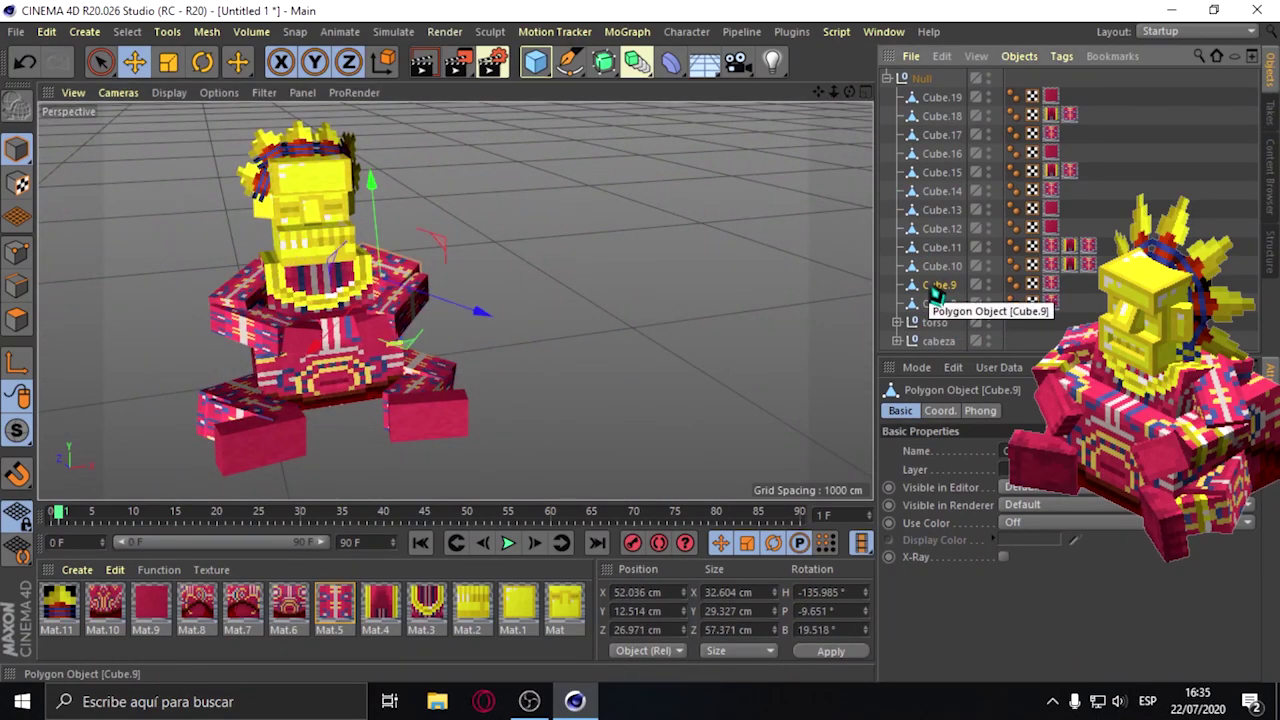
click(943, 266)
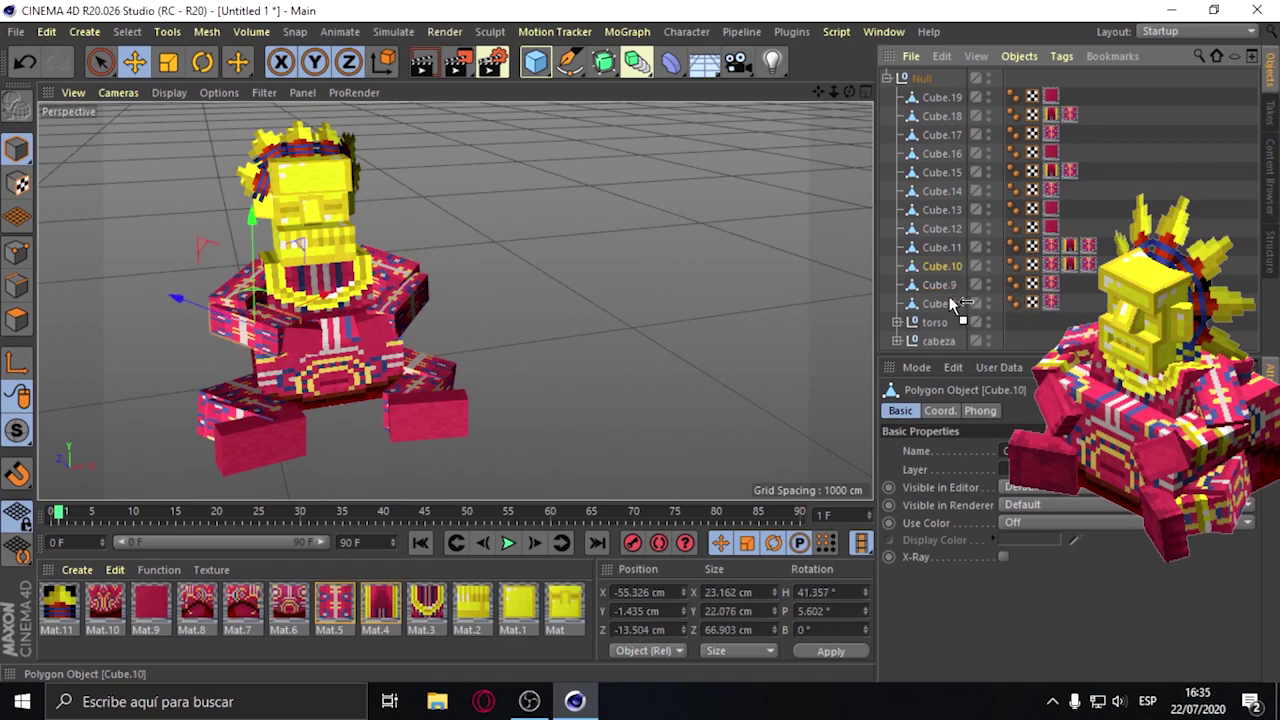
drag(947, 297, 950, 298)
click(963, 231)
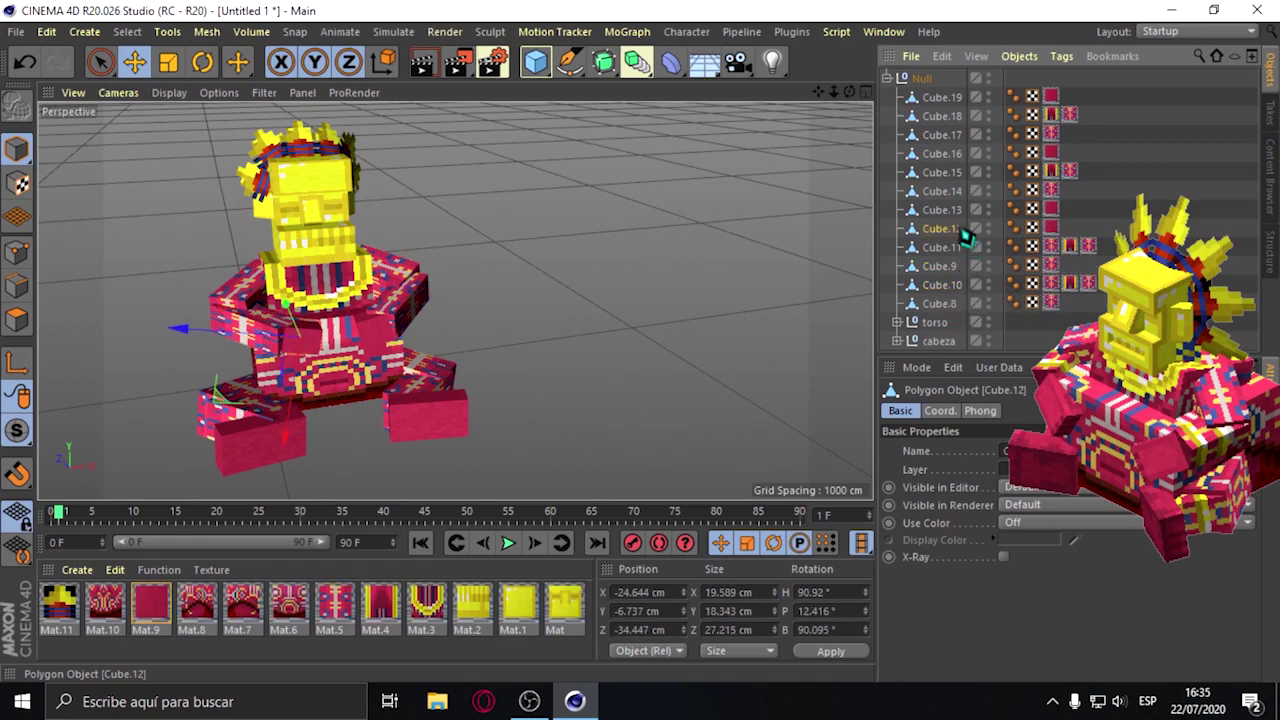
drag(960, 288, 955, 287)
Group Cube.8, Cube.12 and Cube.10 under a new null named 'brazo izquierdo'.
click(940, 304)
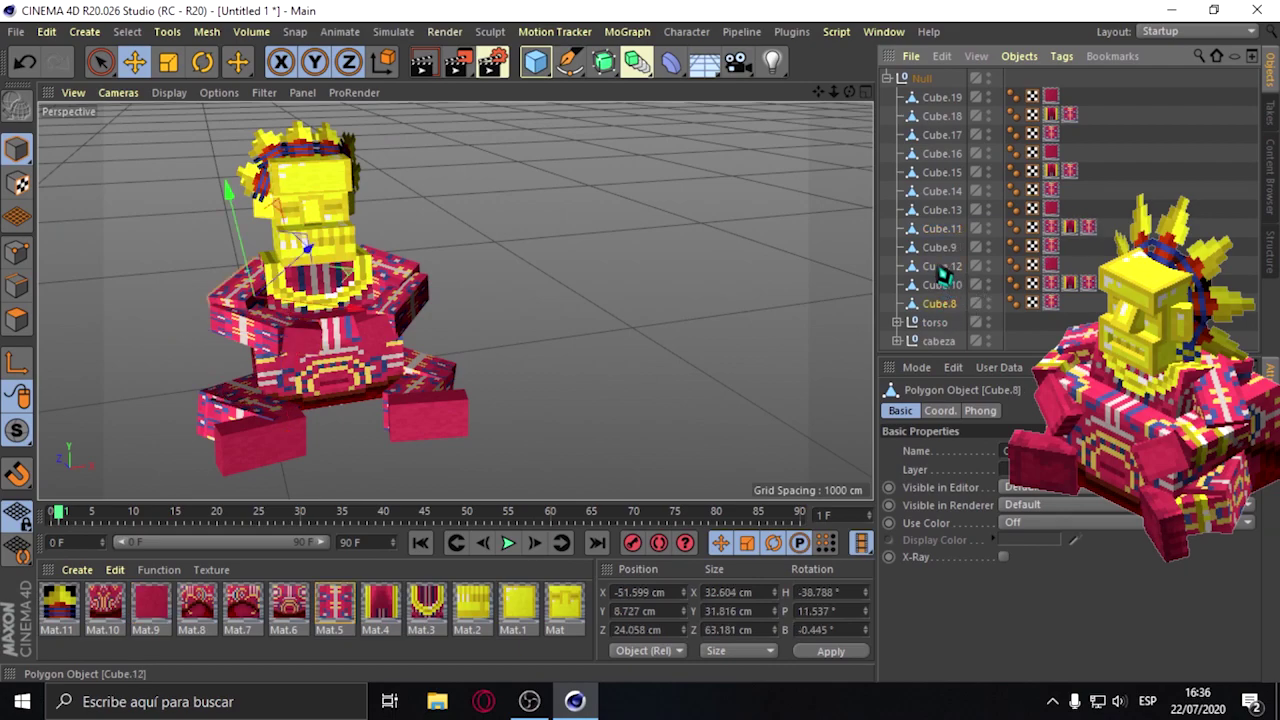
shift+click(943, 268)
right_click(948, 287)
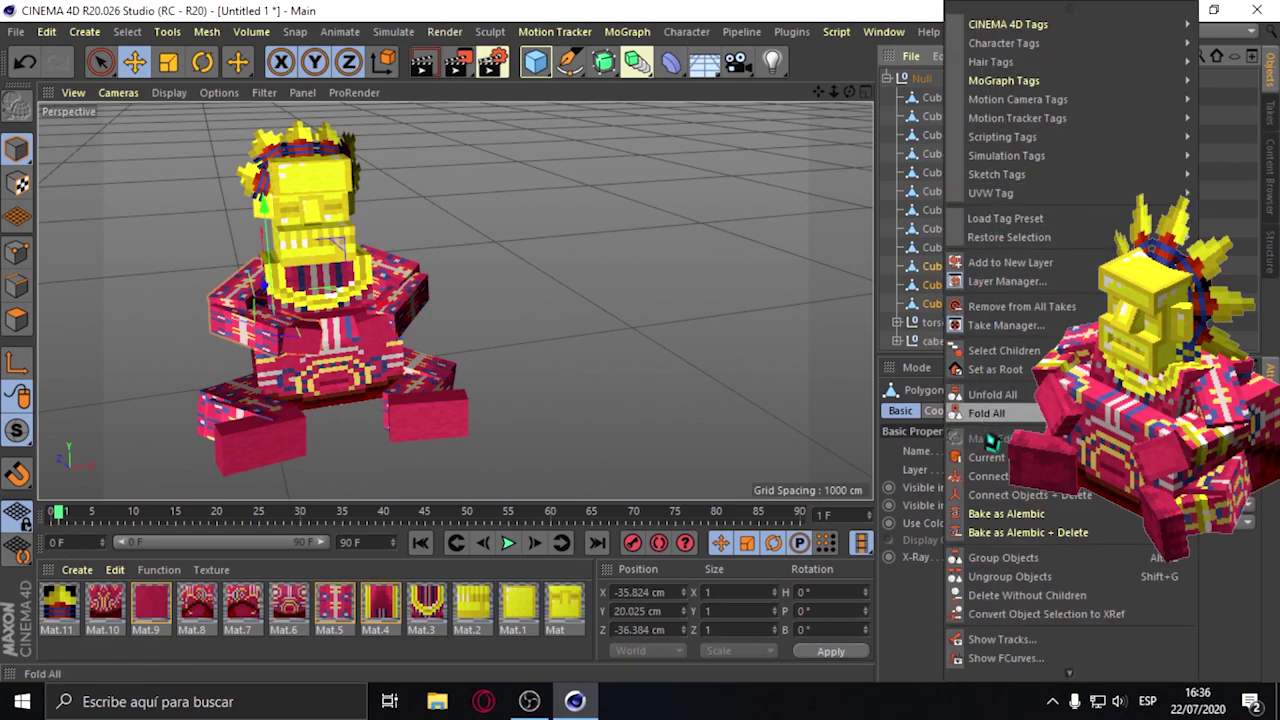
click(1003, 558)
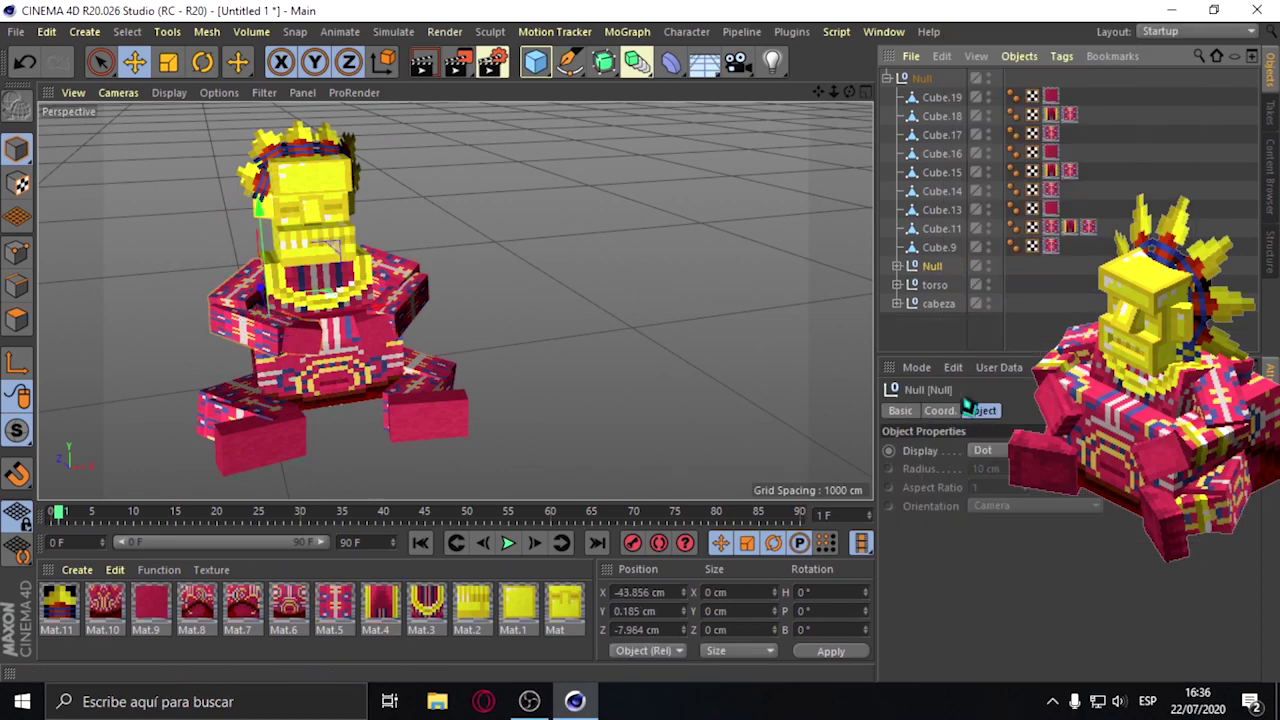
double_click(936, 270)
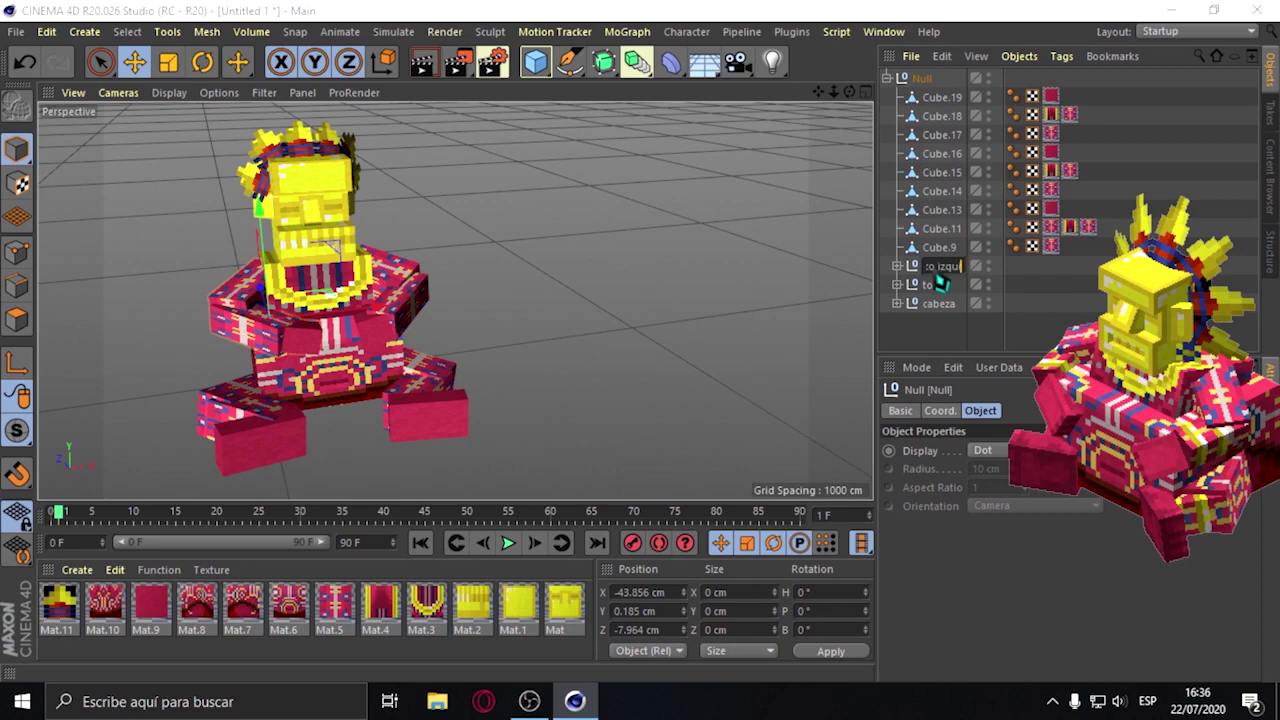
text(erdo)
key(Return)
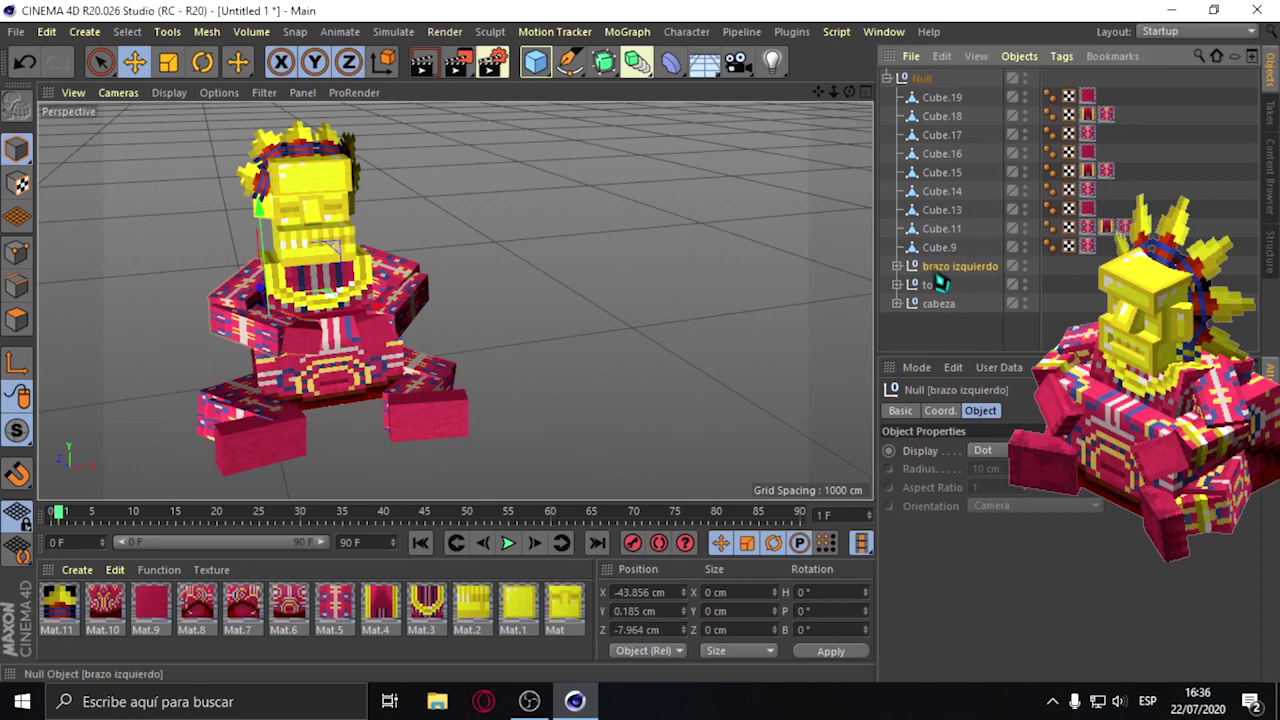
click(938, 249)
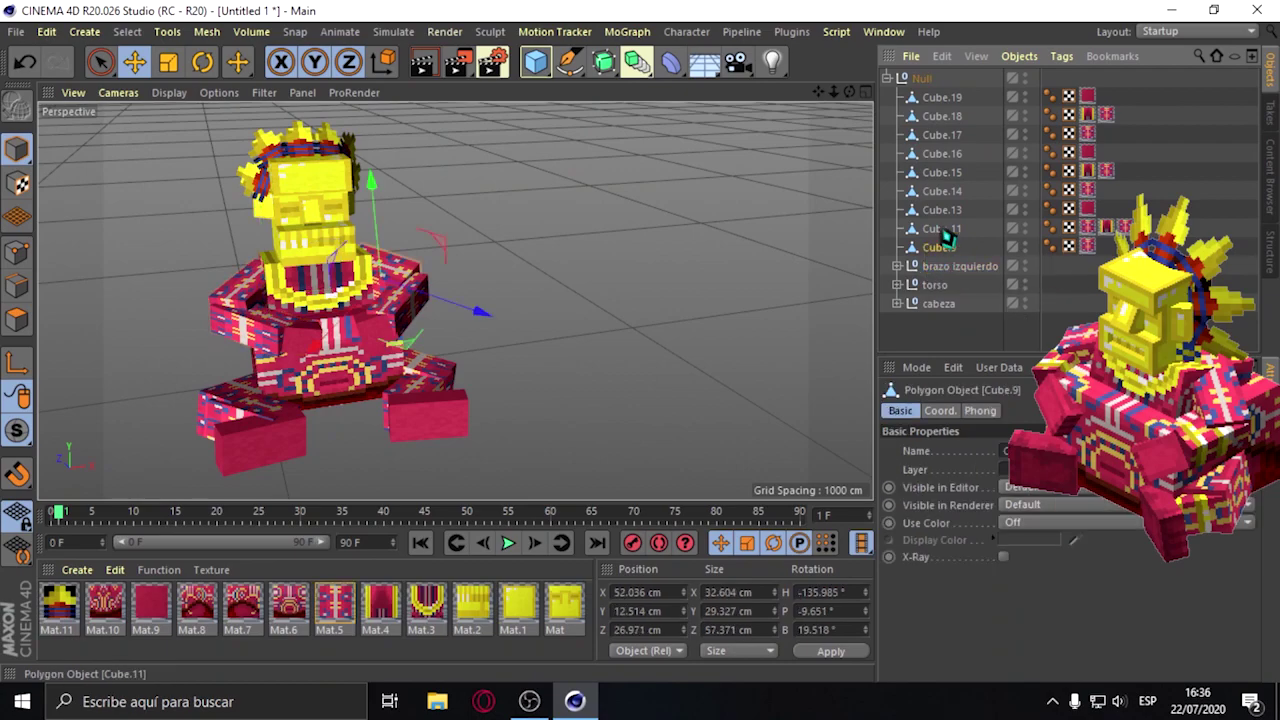
Group Cube.9, Cube.11 and Cube.13 under a second null named 'brazo izquierdo'.
click(942, 211)
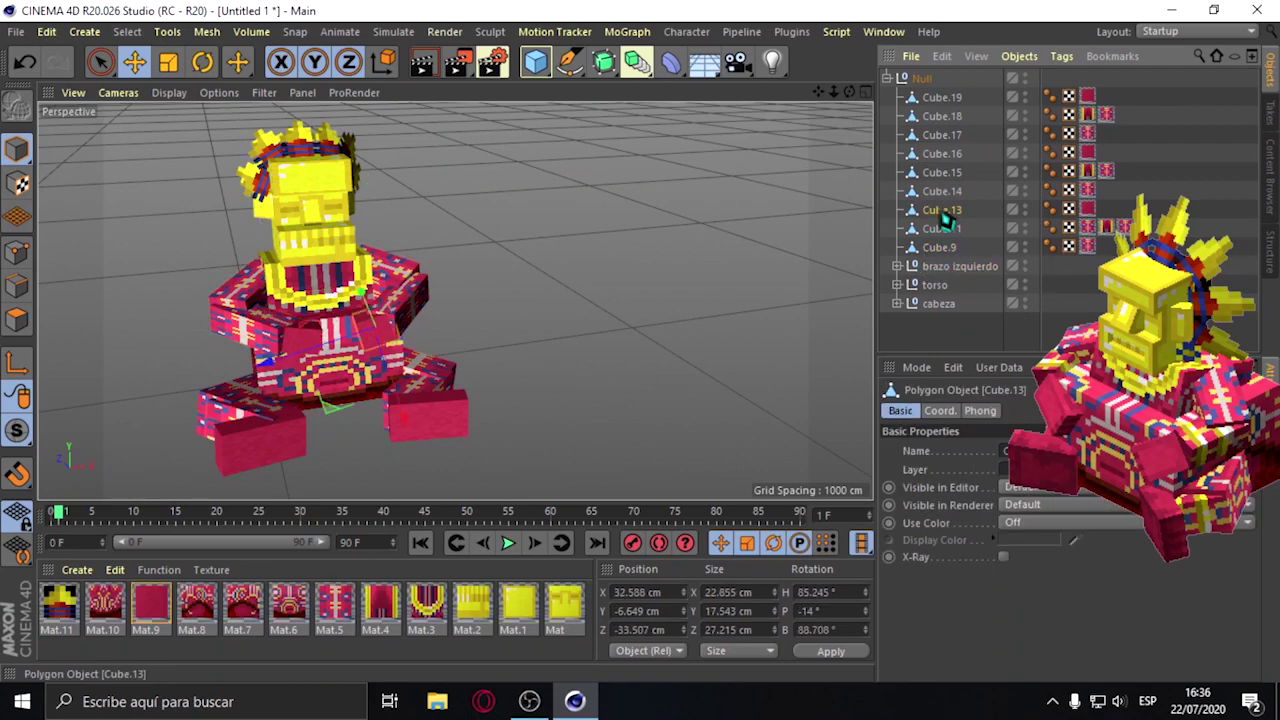
right_click(935, 267)
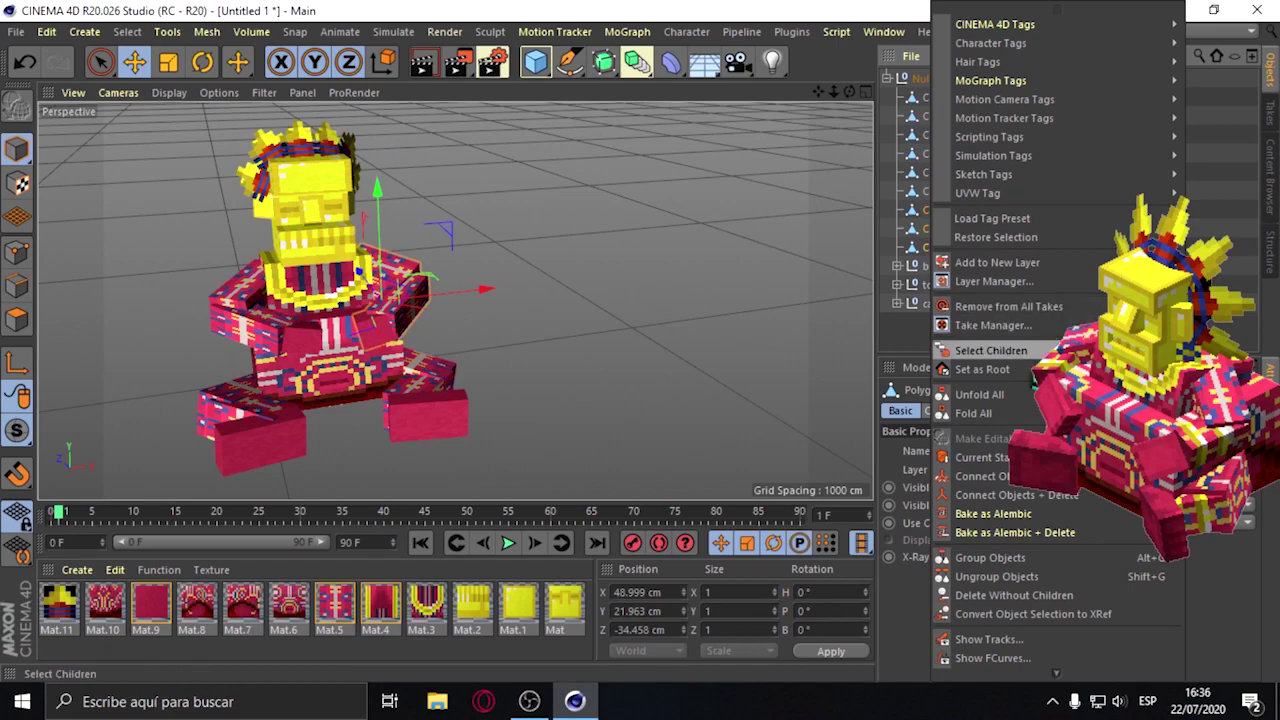
click(1003, 559)
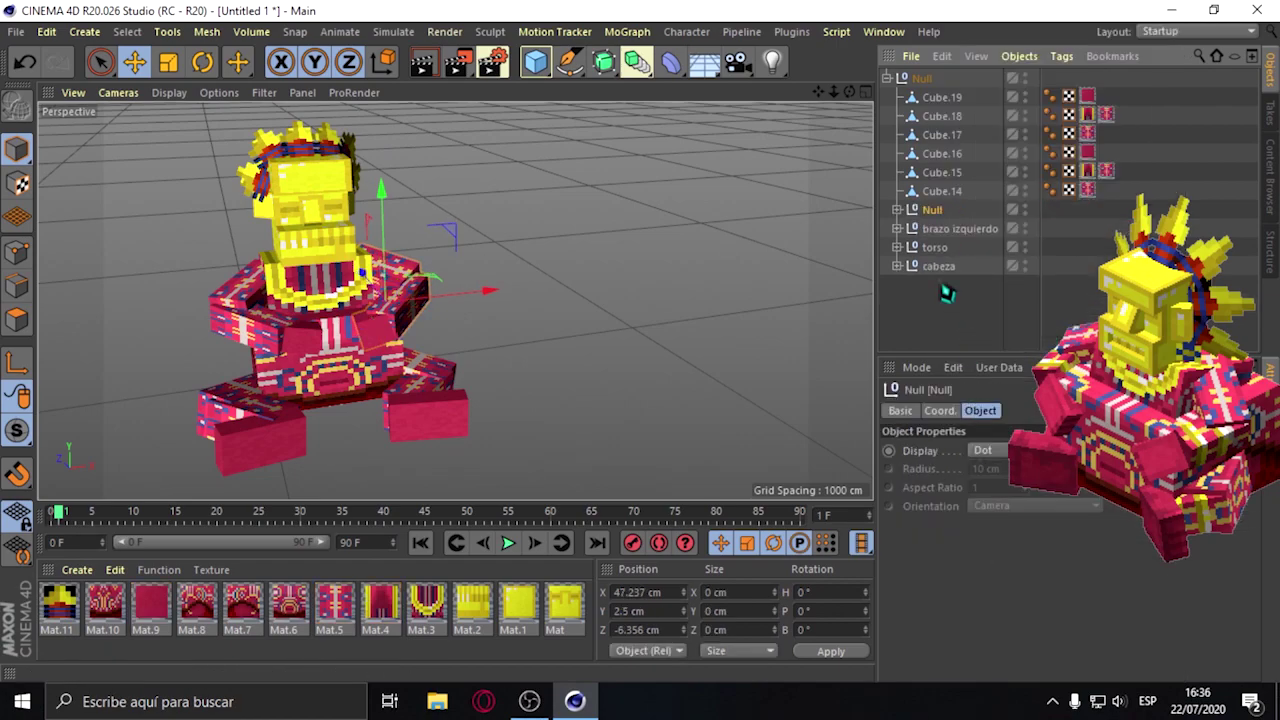
double_click(933, 210)
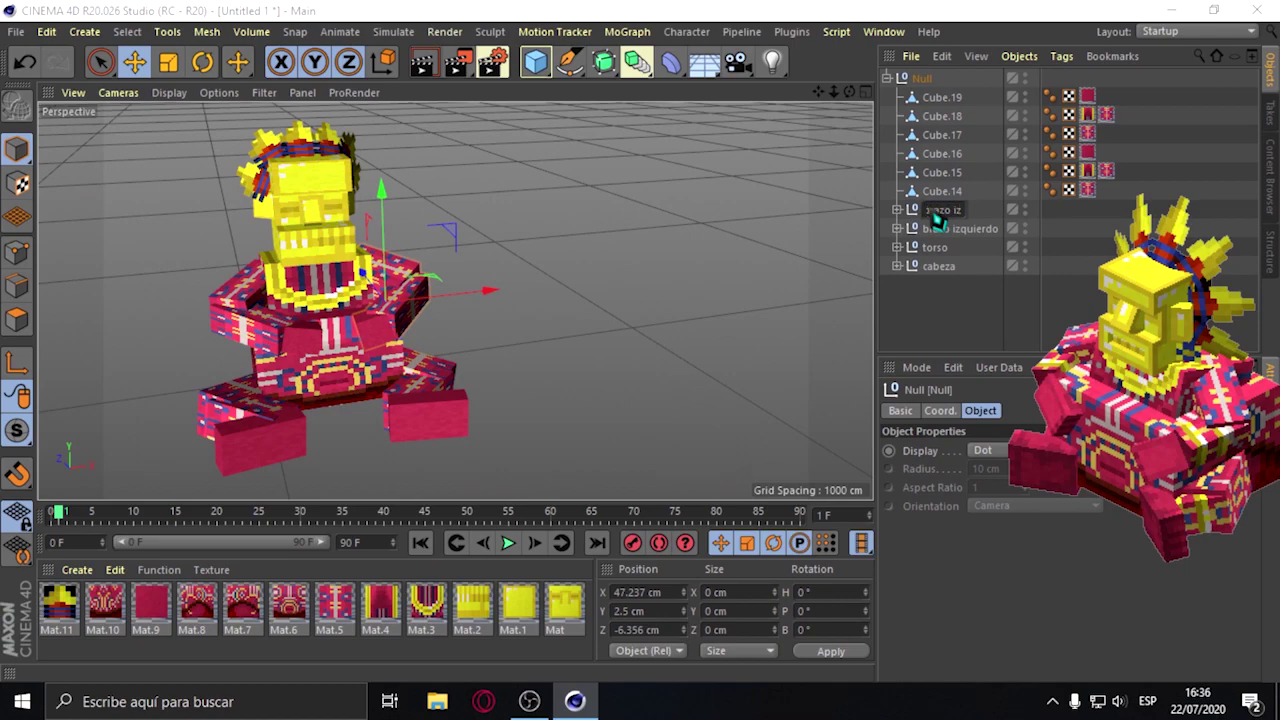
text(quierdo)
key(Return)
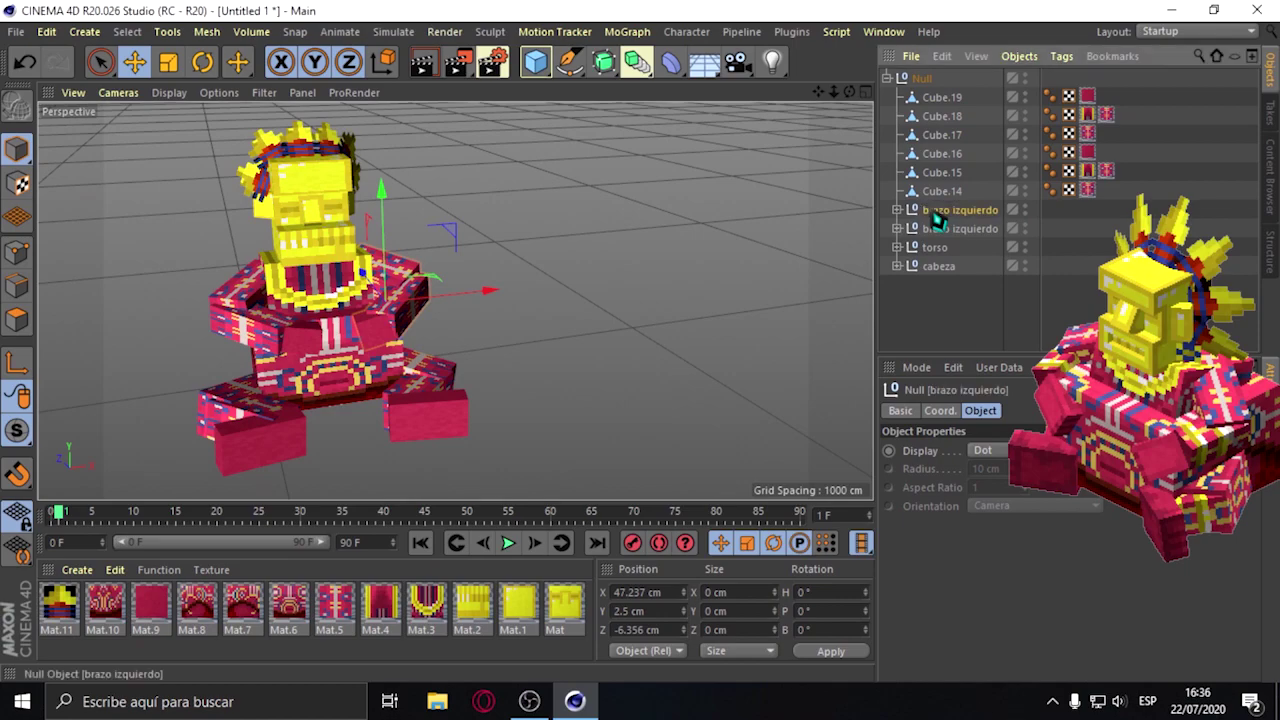
Group the leg cubes Cube.14, Cube.15 and Cube.16 under a null named 'pierna derecha'.
click(942, 192)
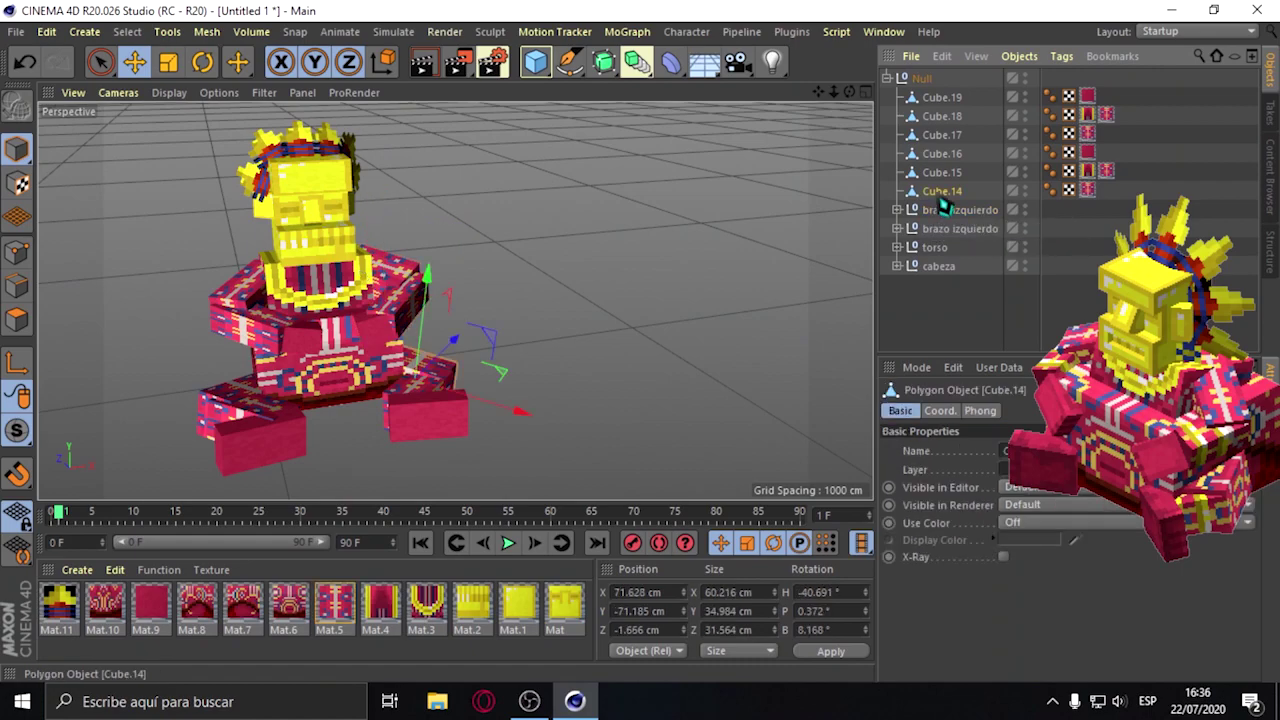
click(942, 174)
click(938, 160)
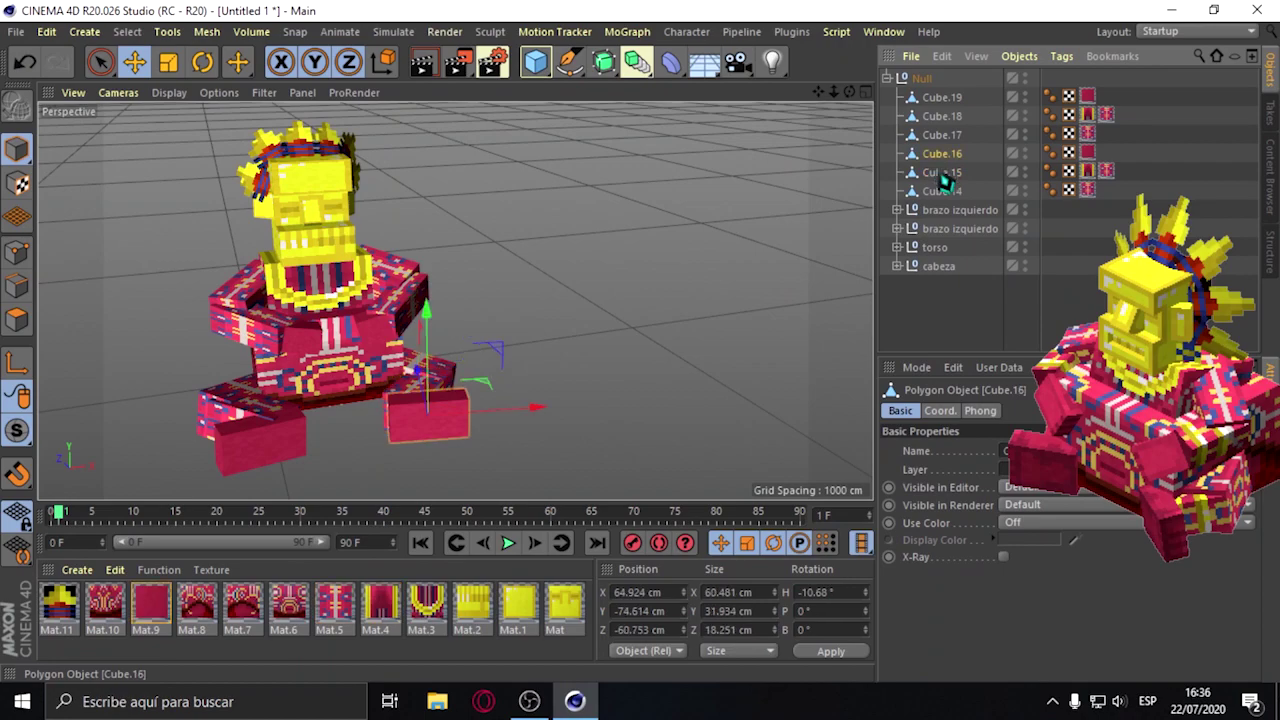
click(950, 192)
right_click(948, 172)
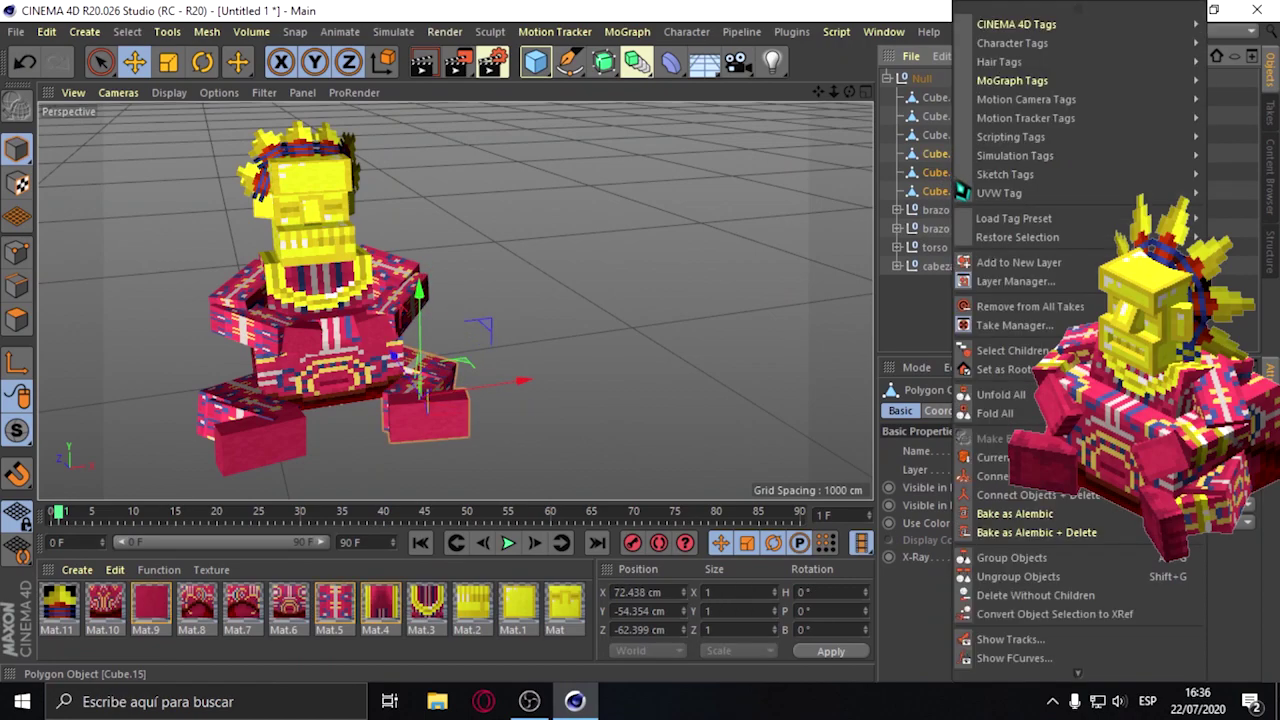
click(1010, 558)
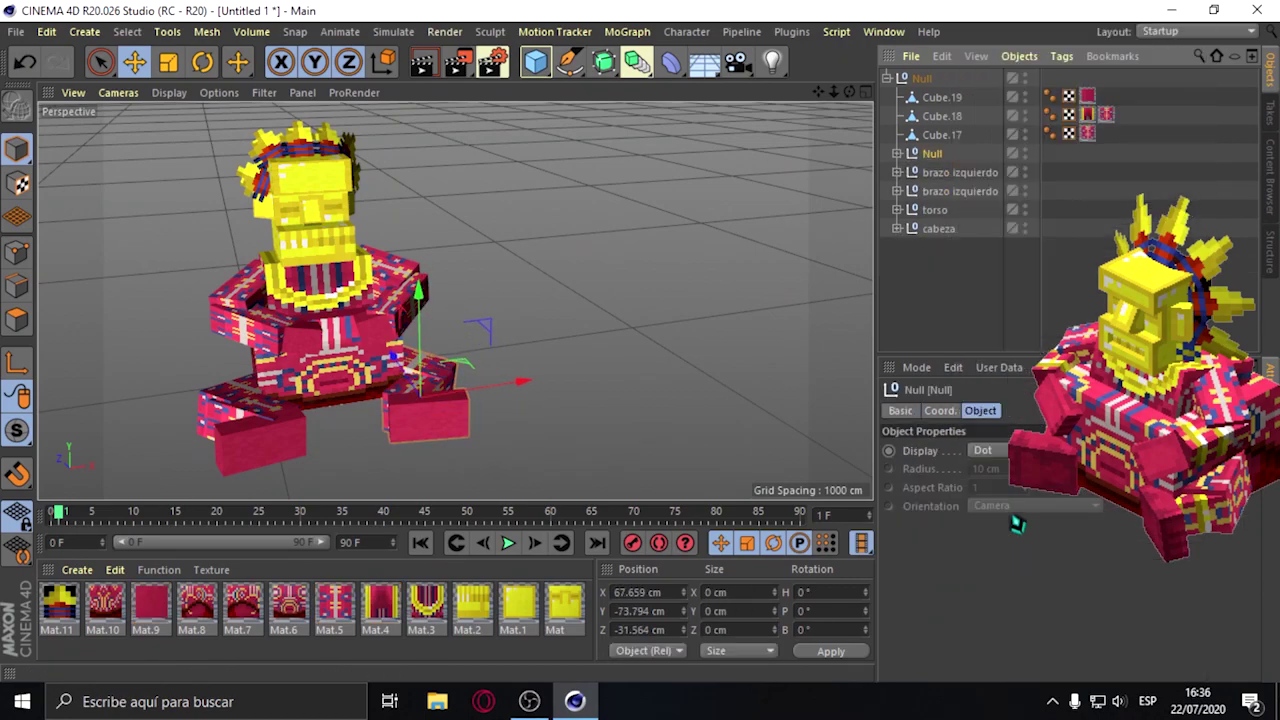
double_click(932, 156)
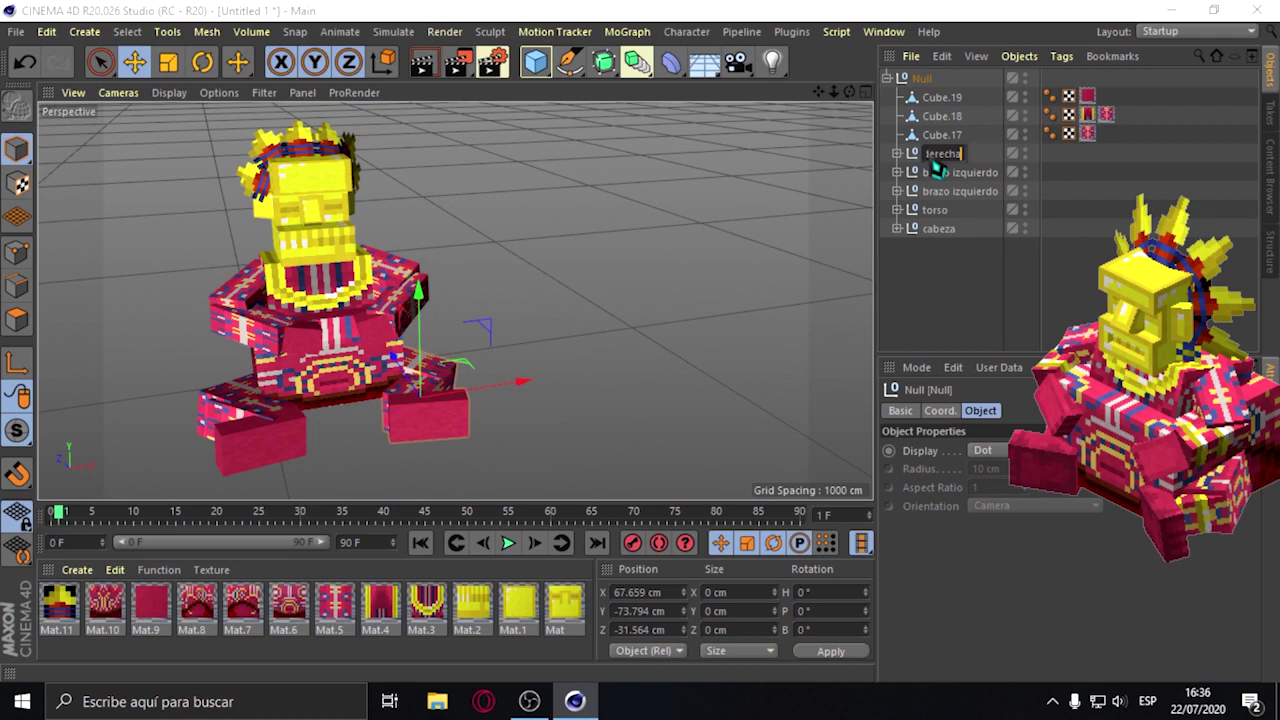
key(Return)
shift+click(946, 116)
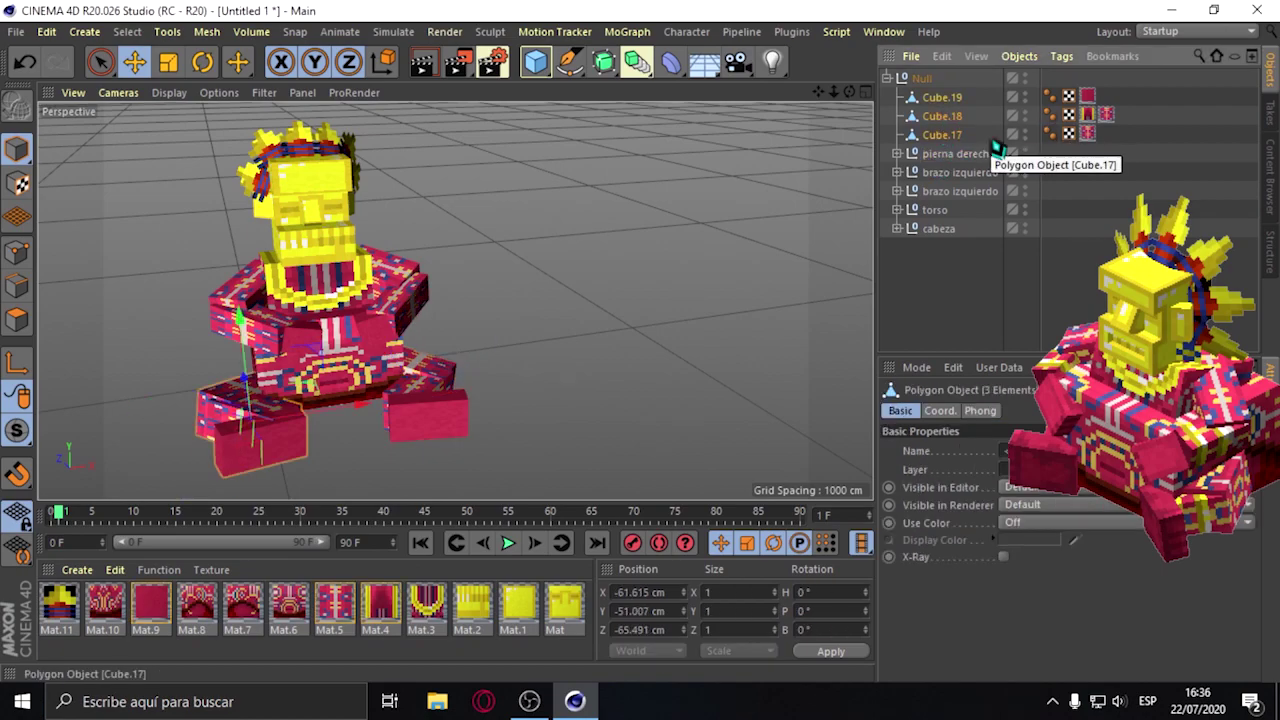
Group Cube.17, Cube.18 and Cube.19 under a null named 'pierna izquierda'.
right_click(946, 118)
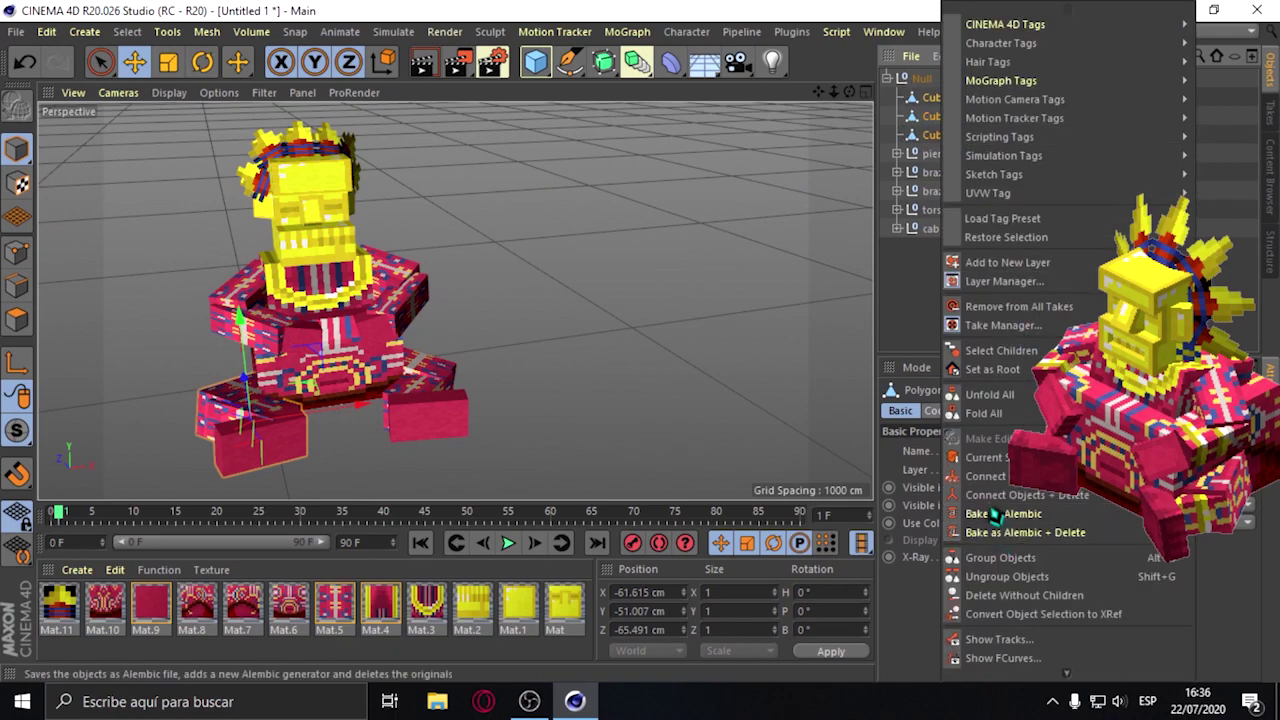
click(1000, 557)
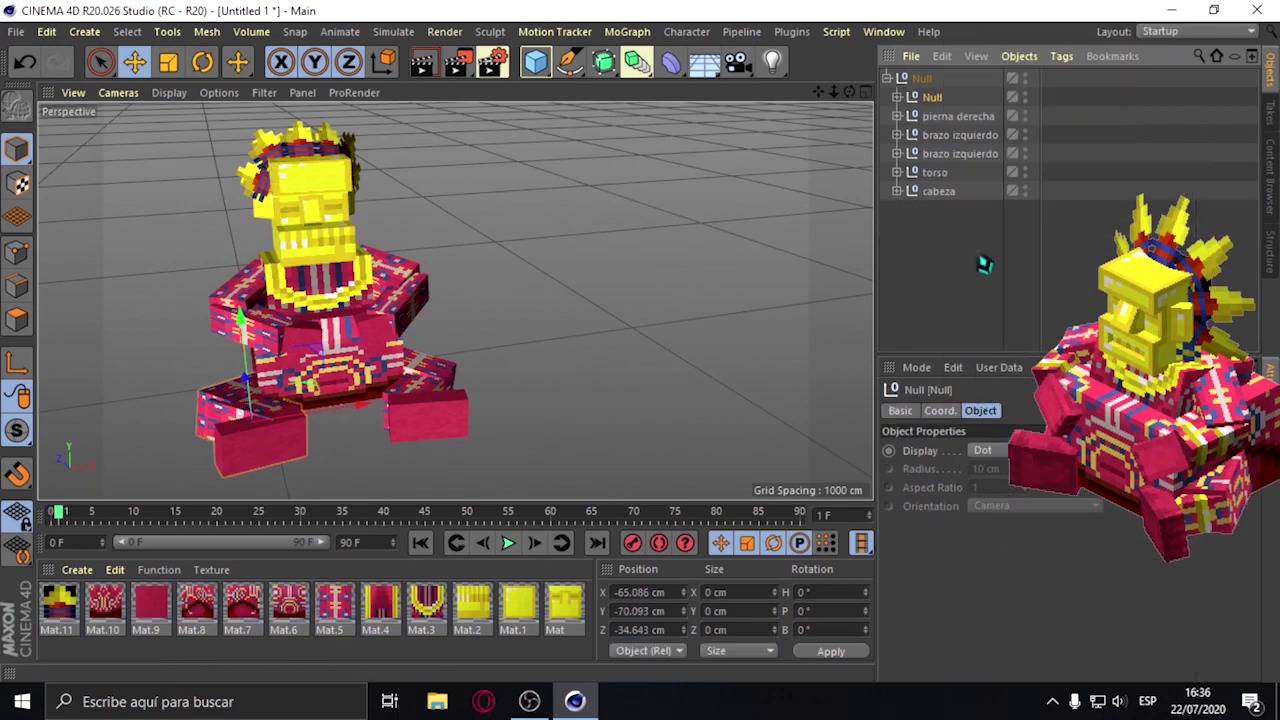
double_click(936, 97)
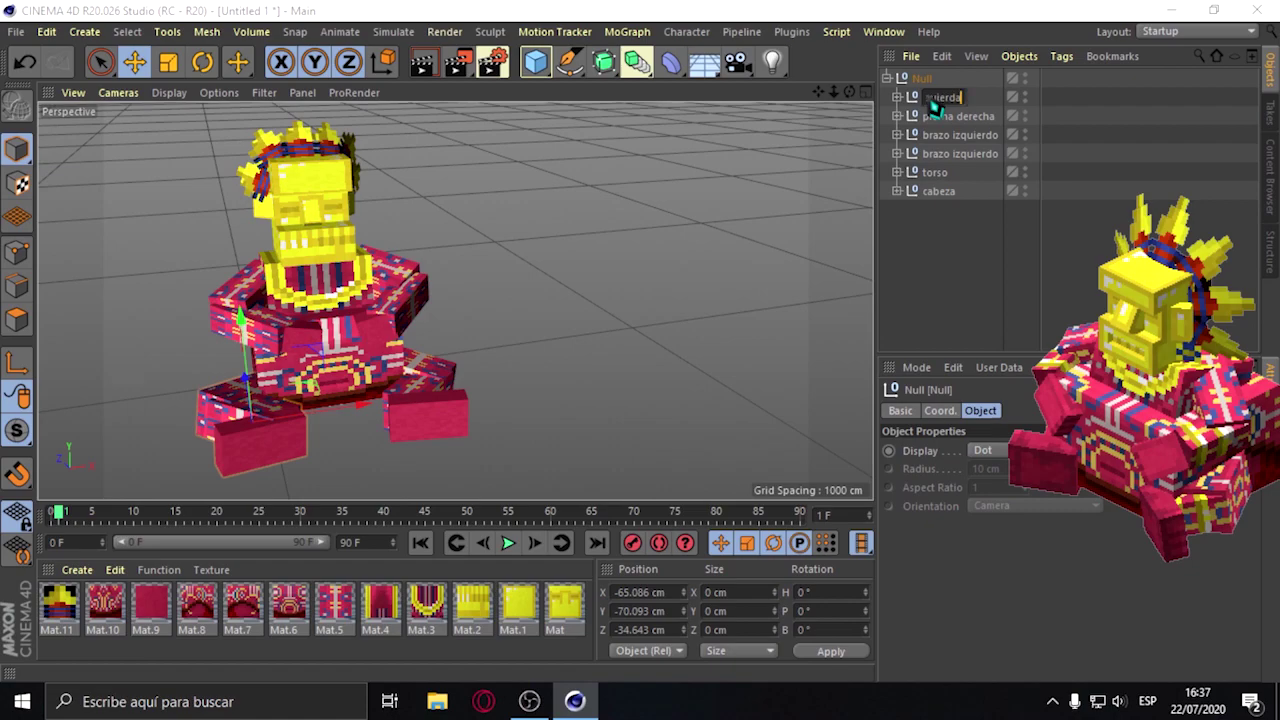
key(Return)
click(943, 223)
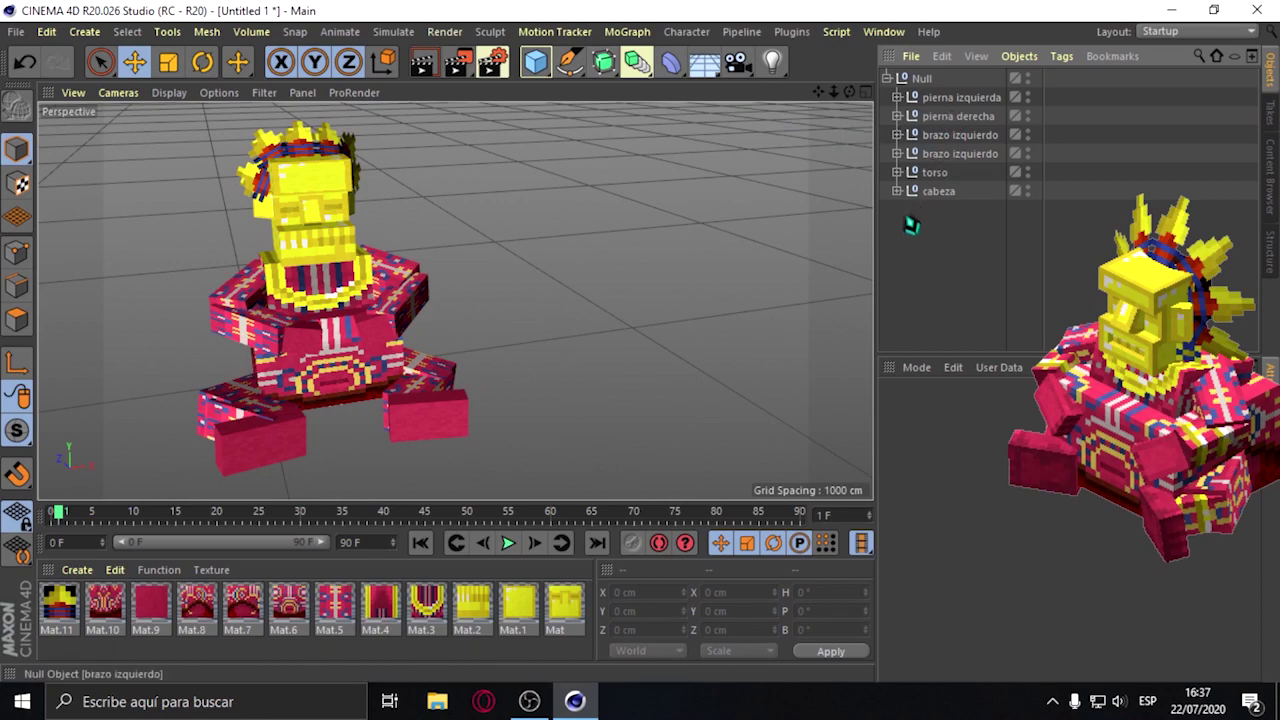
mouse_move(849, 91)
mouse_down()
mouse_move(855, 106)
mouse_move(752, 110)
mouse_up()
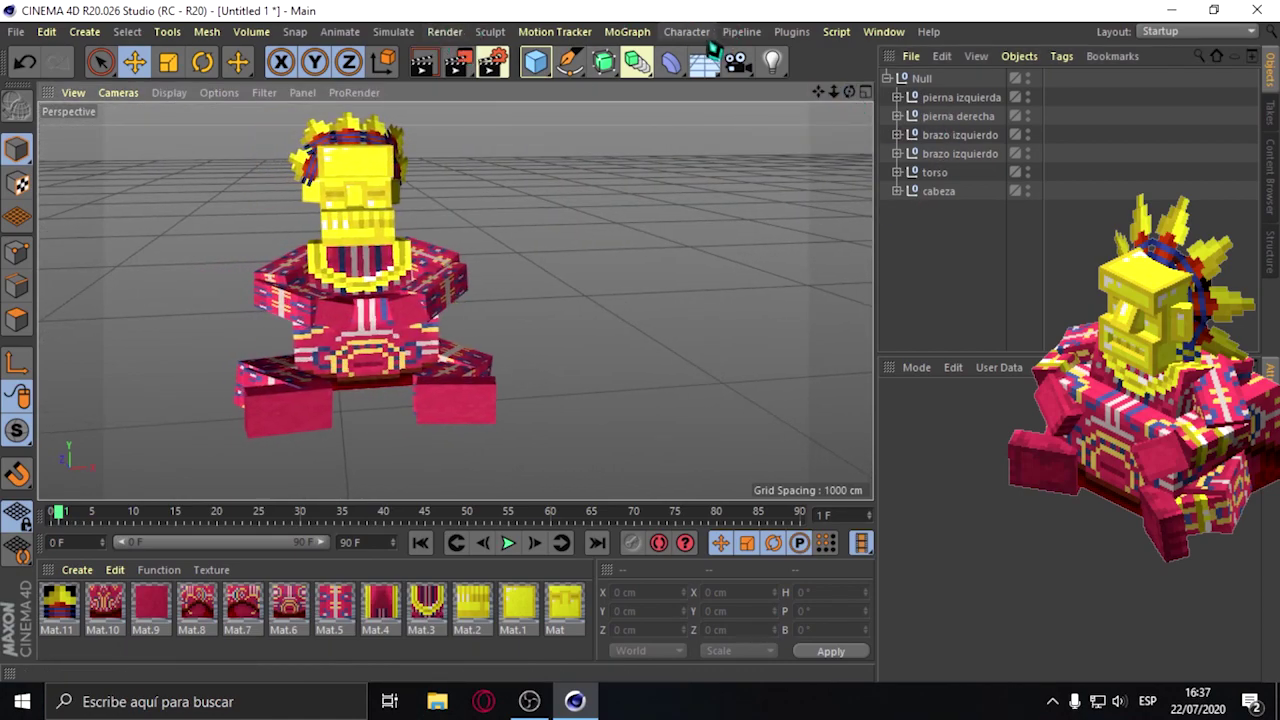
click(702, 35)
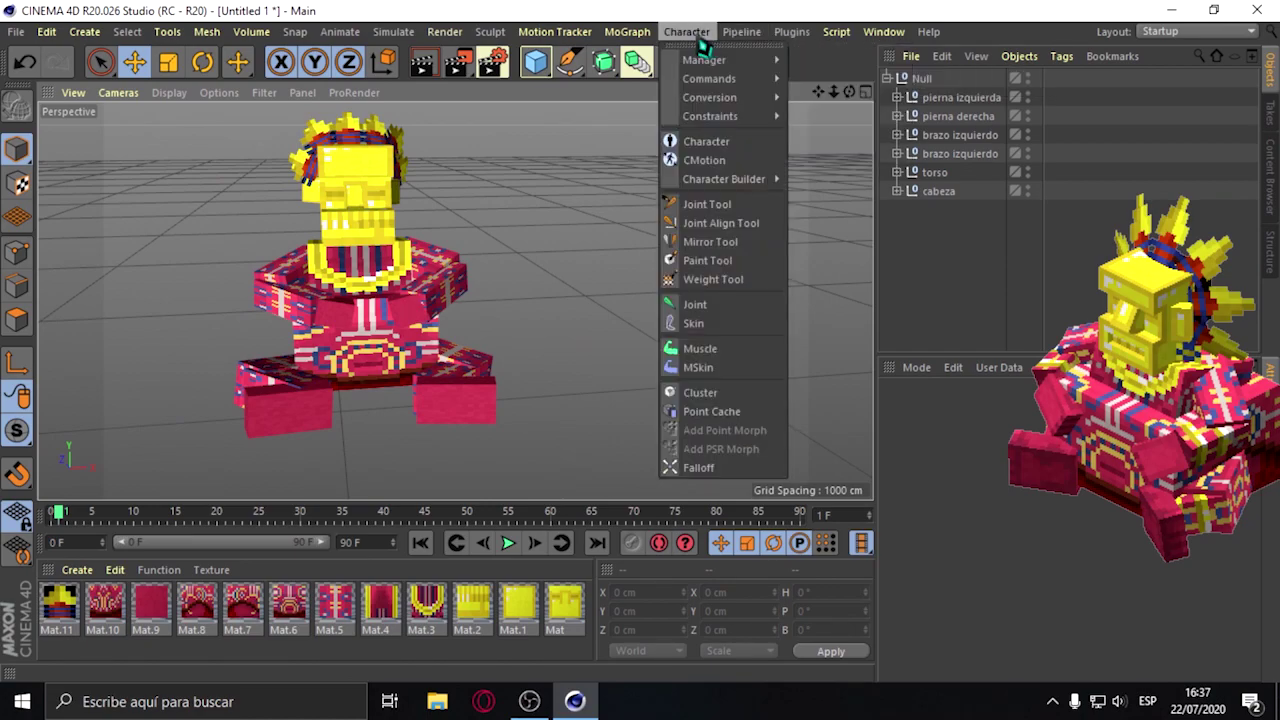
Activate the Joint Tool and check the statue in the side and perspective views.
click(708, 205)
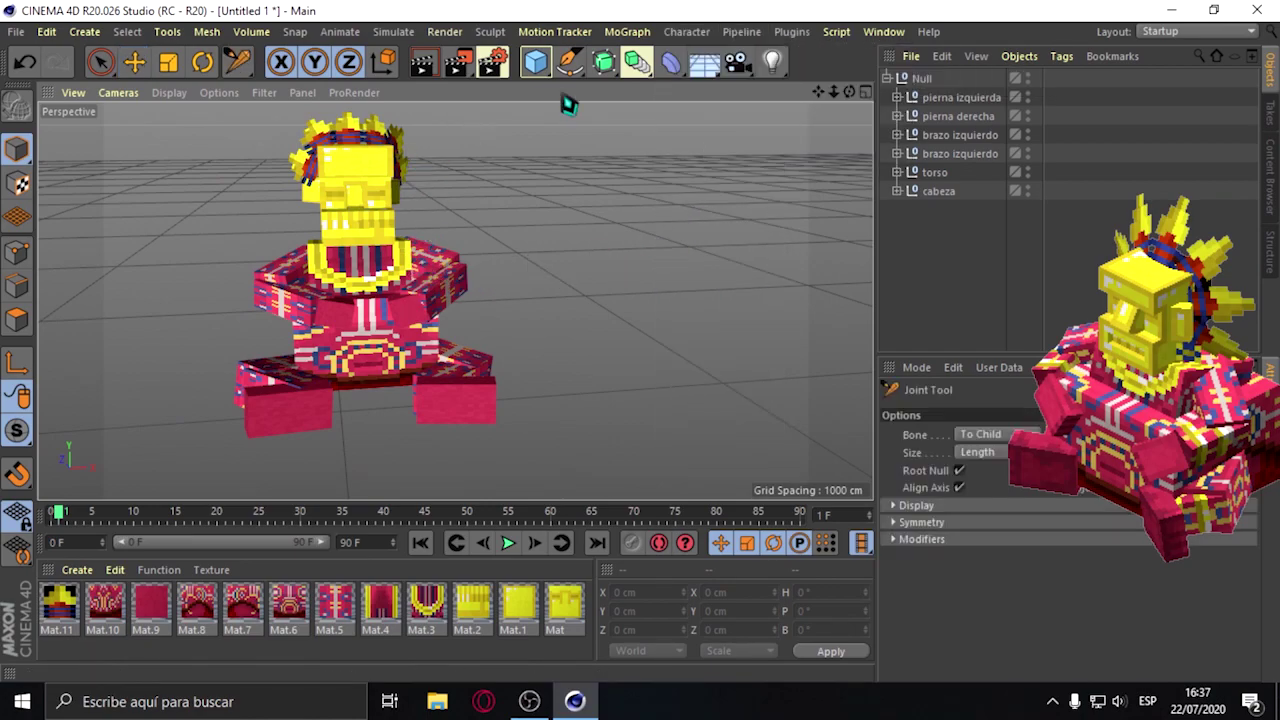
middle_click(868, 110)
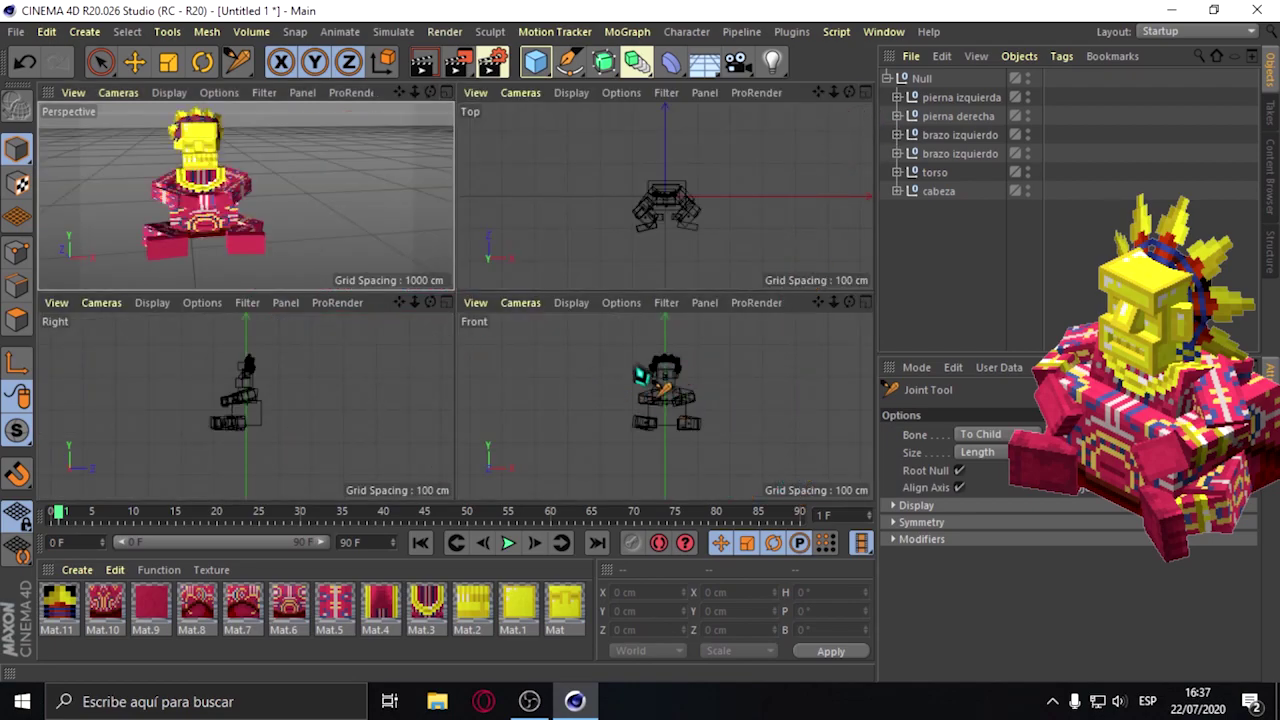
middle_click(443, 363)
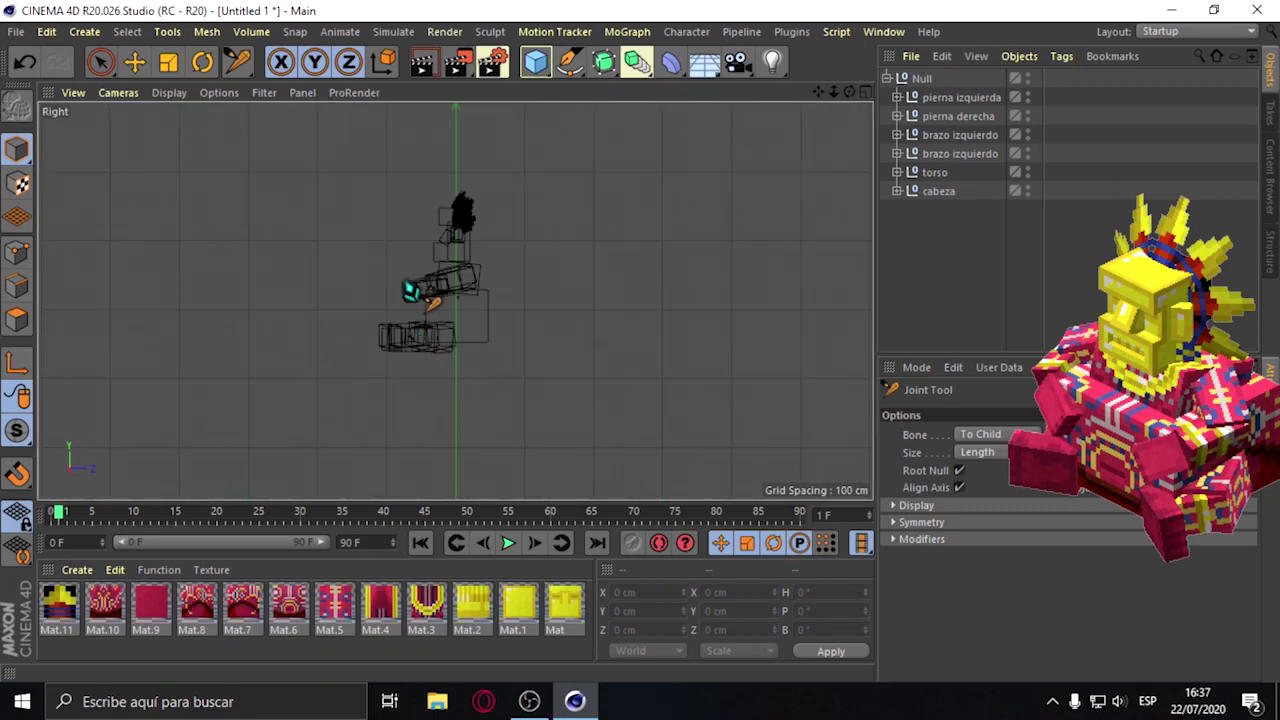
scroll(449, 370, up, 5)
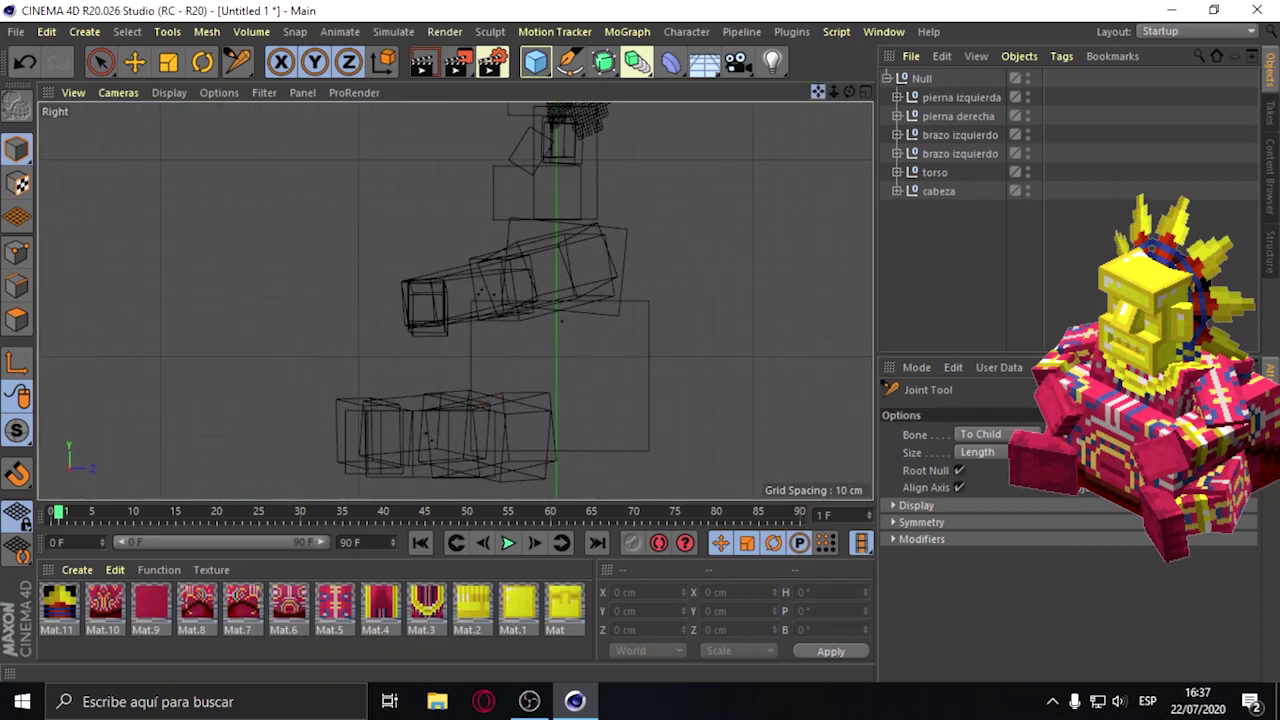
middle_drag(642, 330, 575, 360)
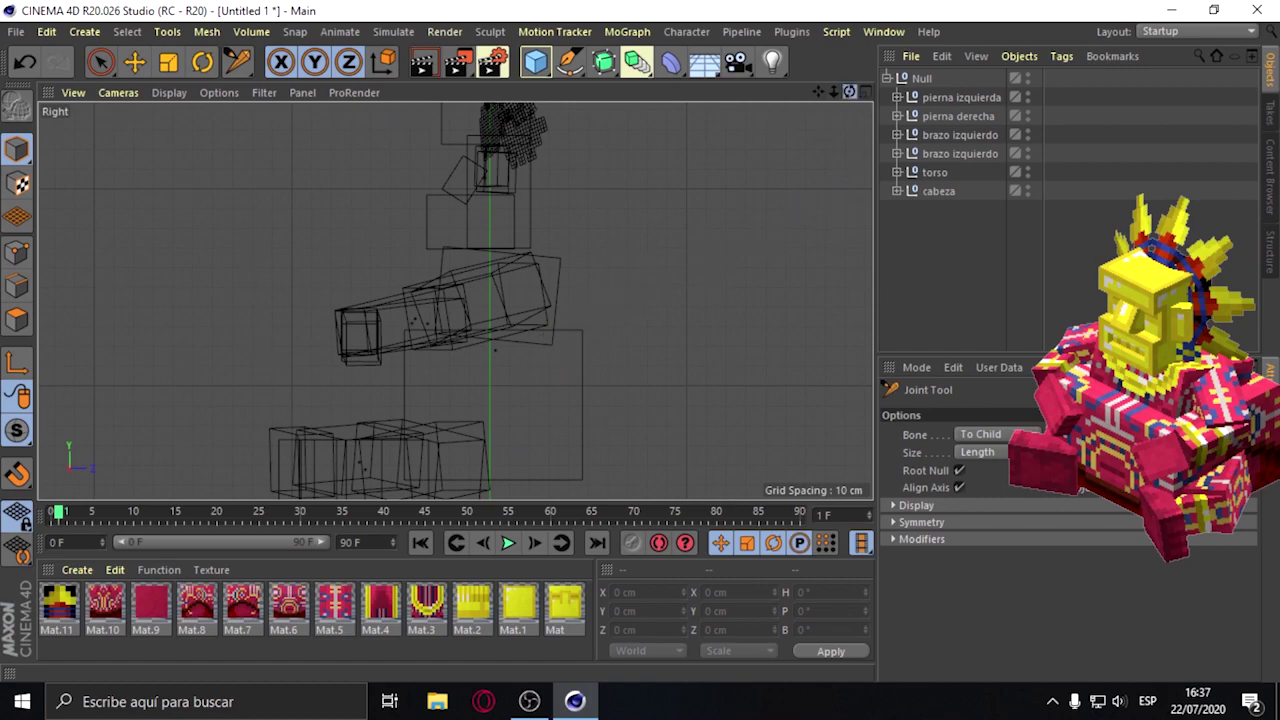
scroll(489, 360, down, 3)
scroll(489, 360, down, 2)
middle_click(410, 262)
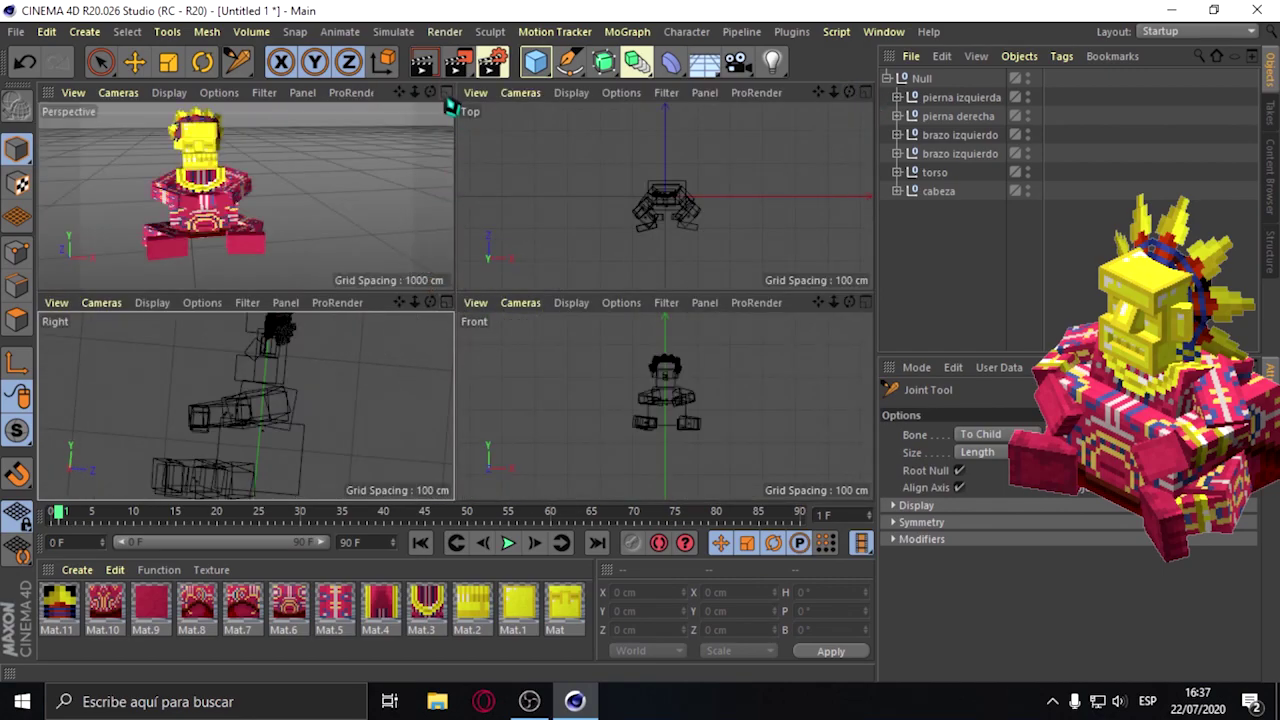
middle_click(449, 108)
drag(849, 92, 287, 327)
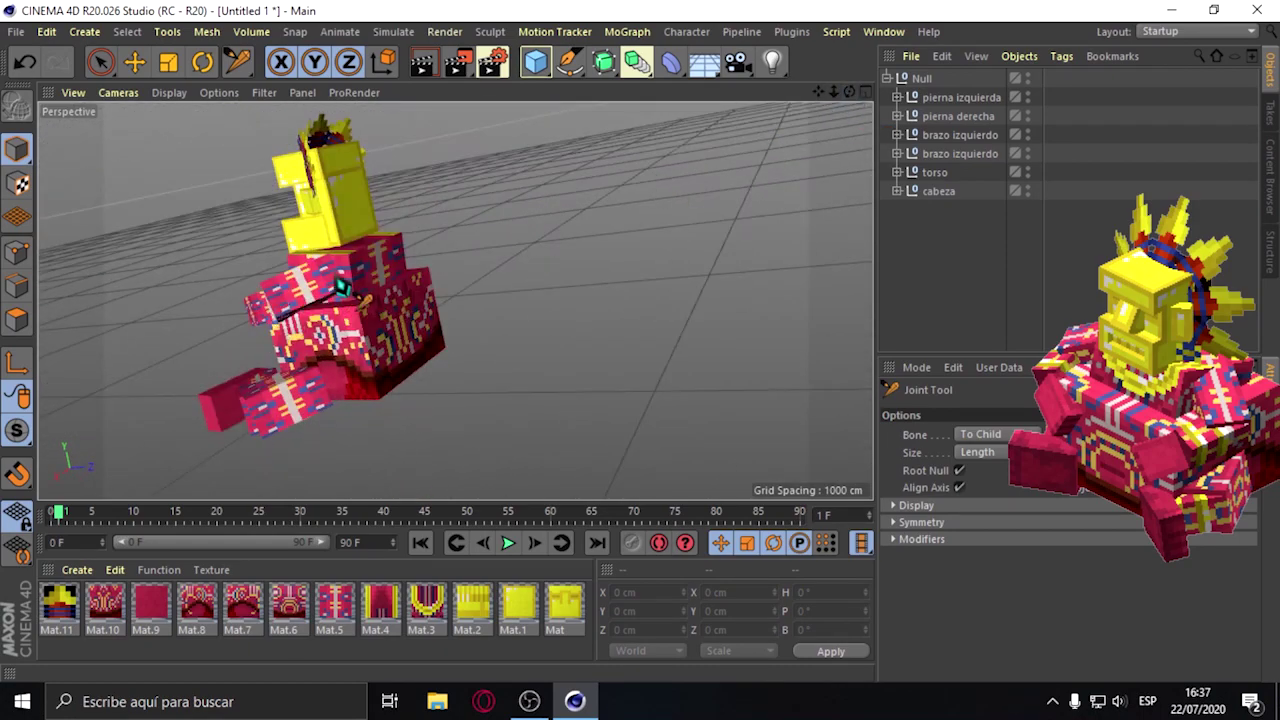
Place a trial joint, delete its Root and Joint, and maximize the Front view.
ctrl+click(330, 311)
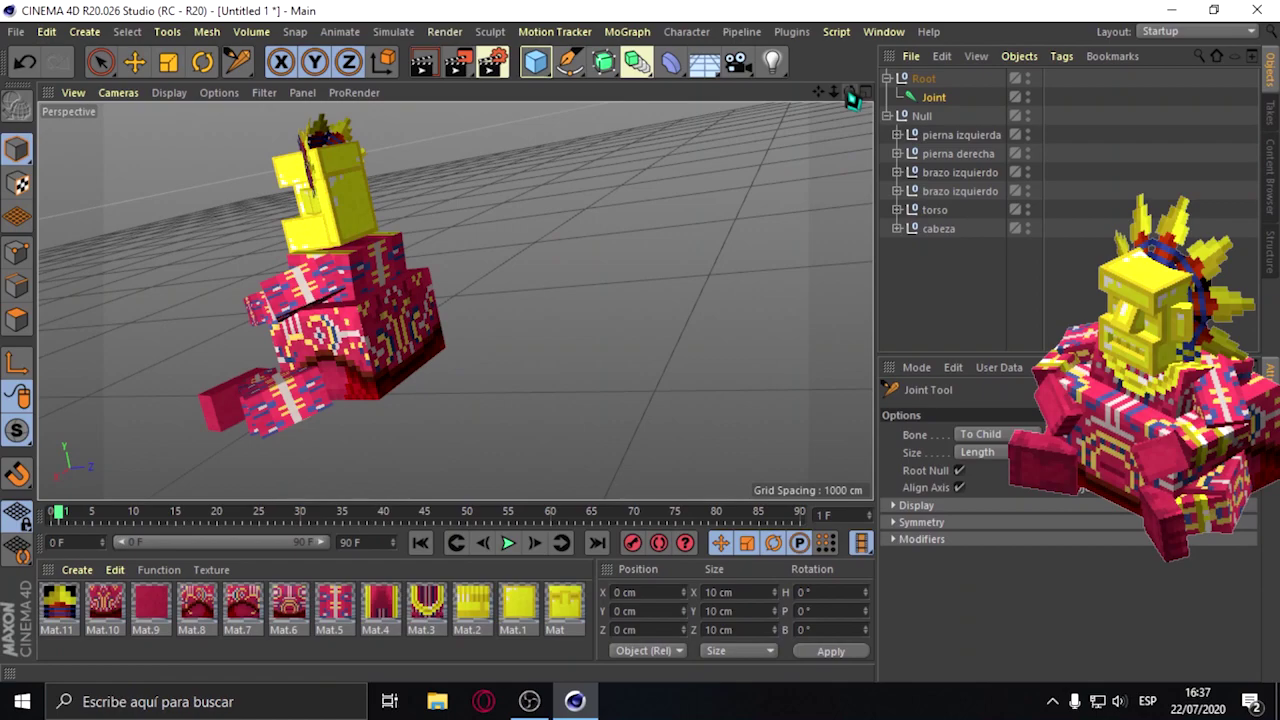
drag(849, 92, 866, 104)
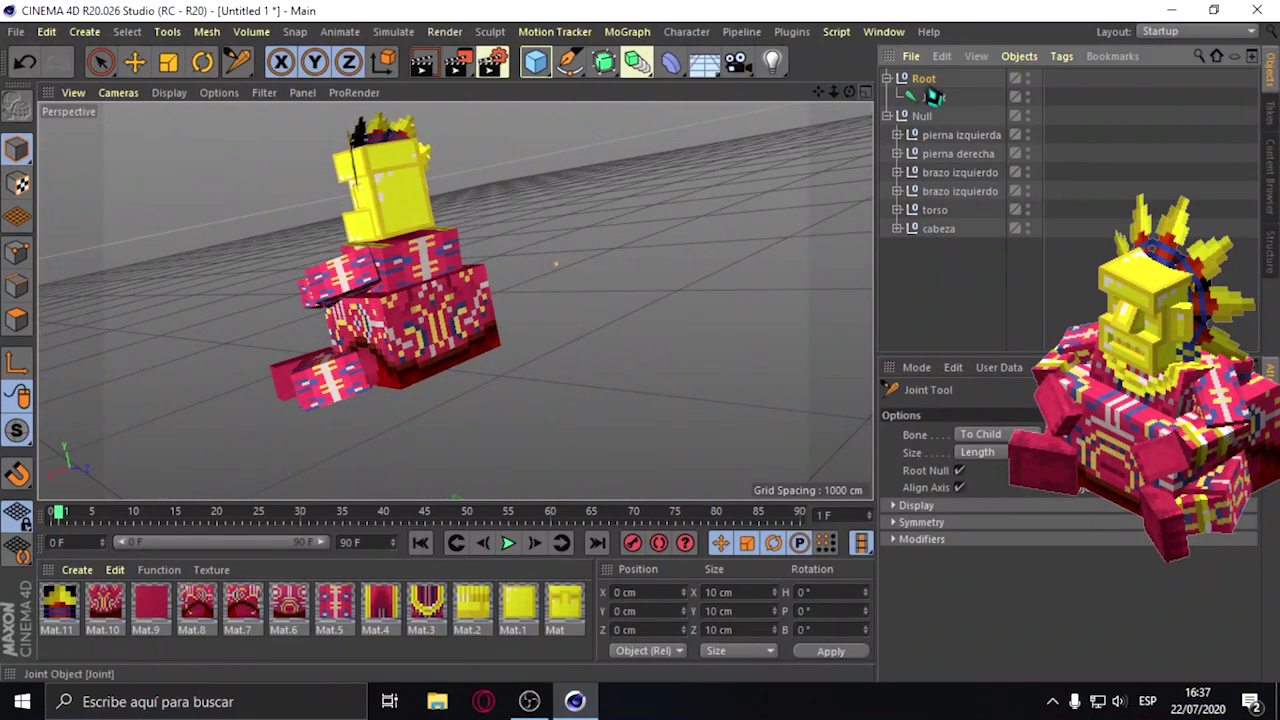
click(923, 79)
key(Delete)
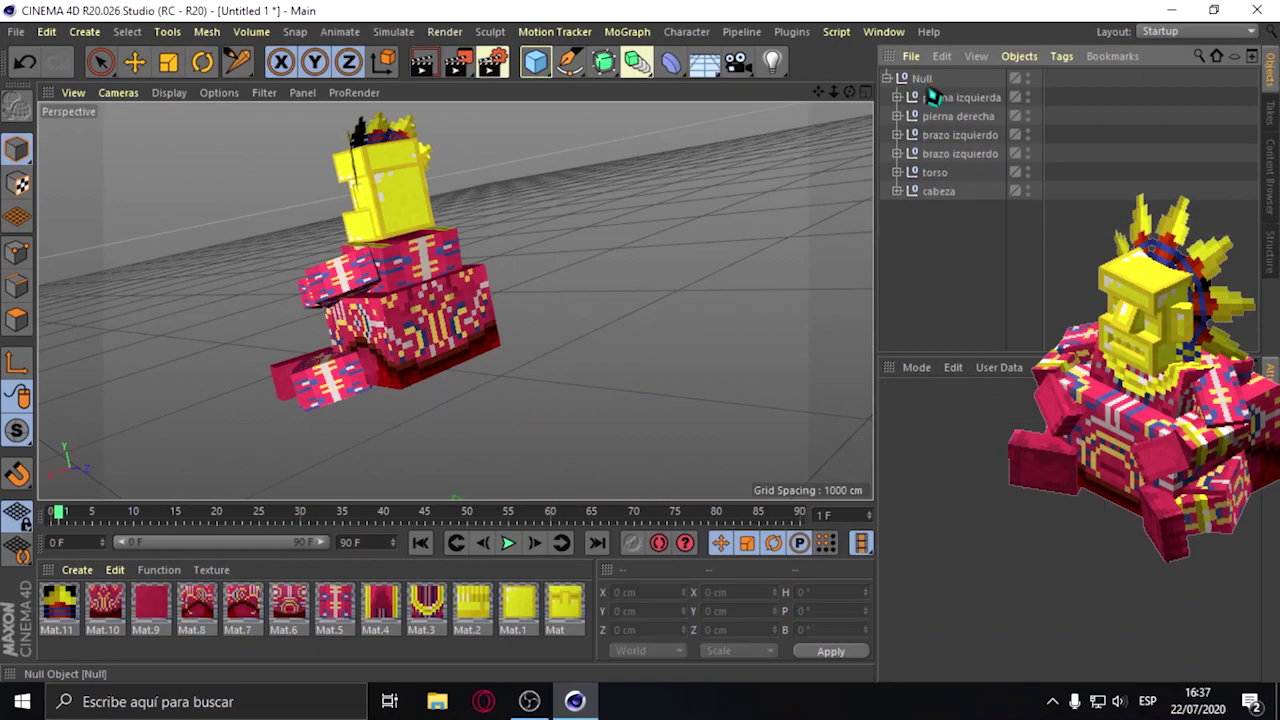
middle_click(866, 110)
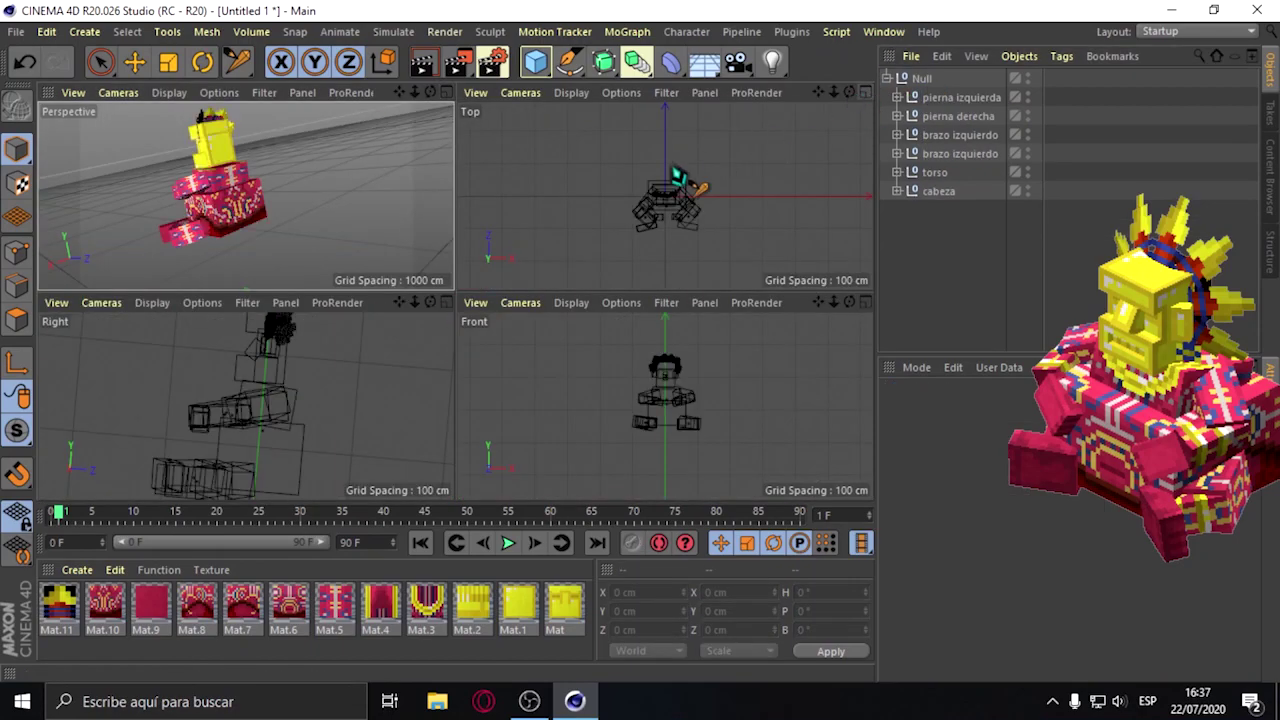
click(487, 398)
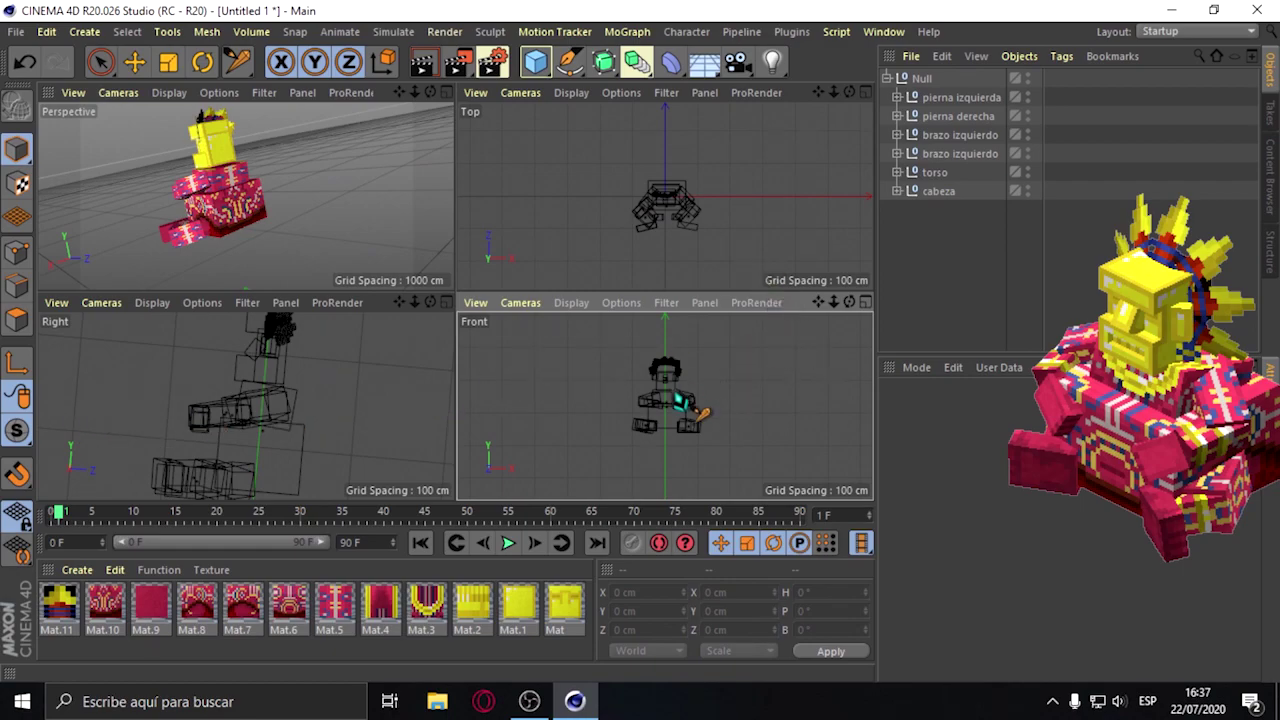
click(866, 303)
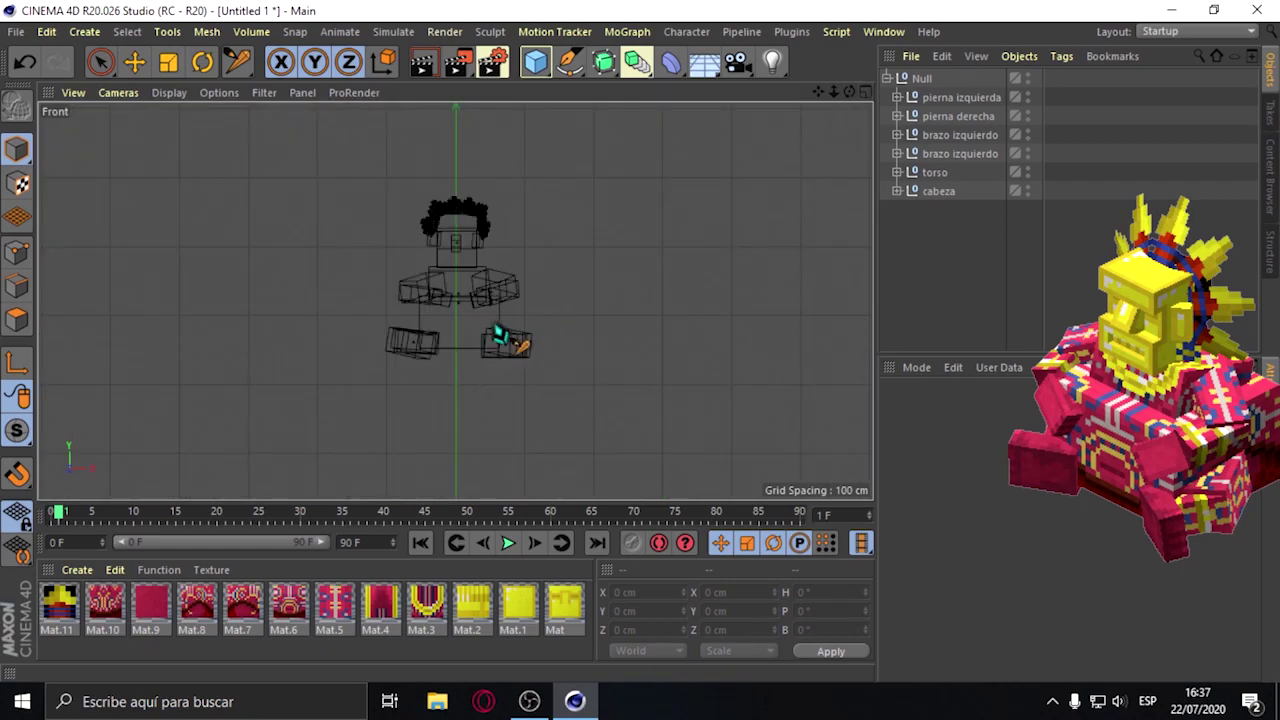
Place four joints from shoulder to hand in the Front view, creating Joint through Joint.3.
scroll(500, 330, up, 5)
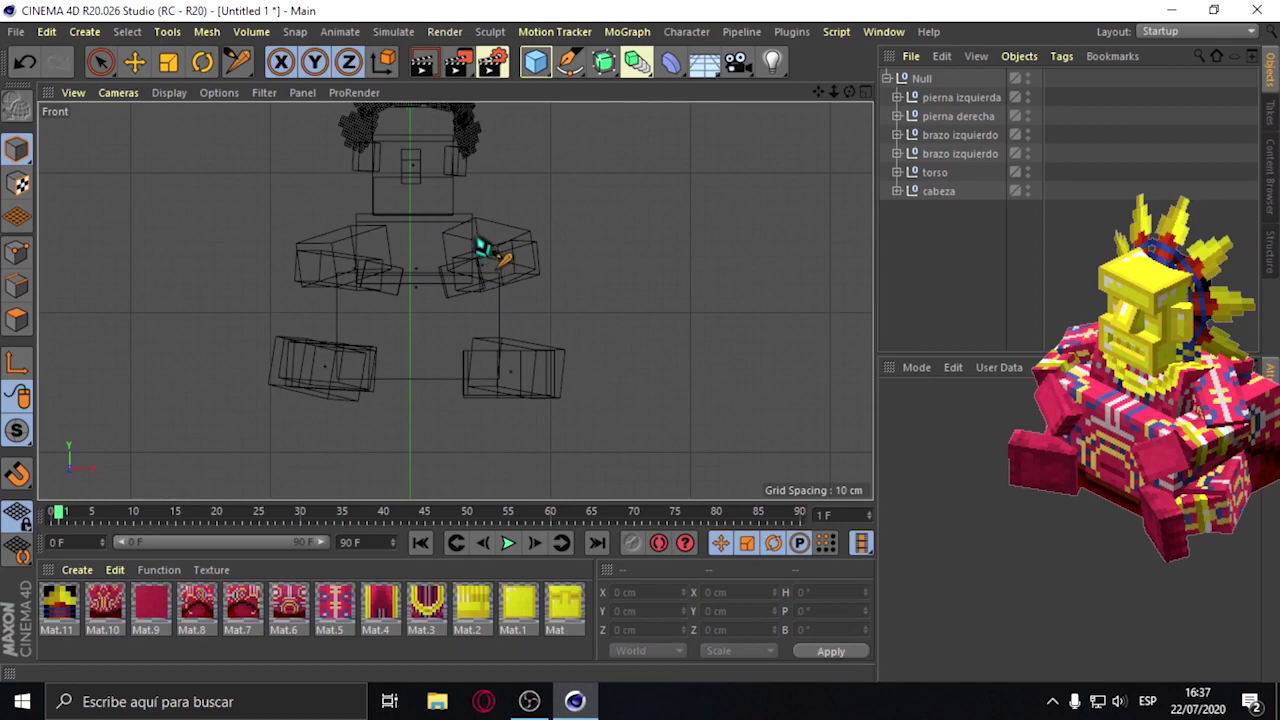
ctrl+click(473, 224)
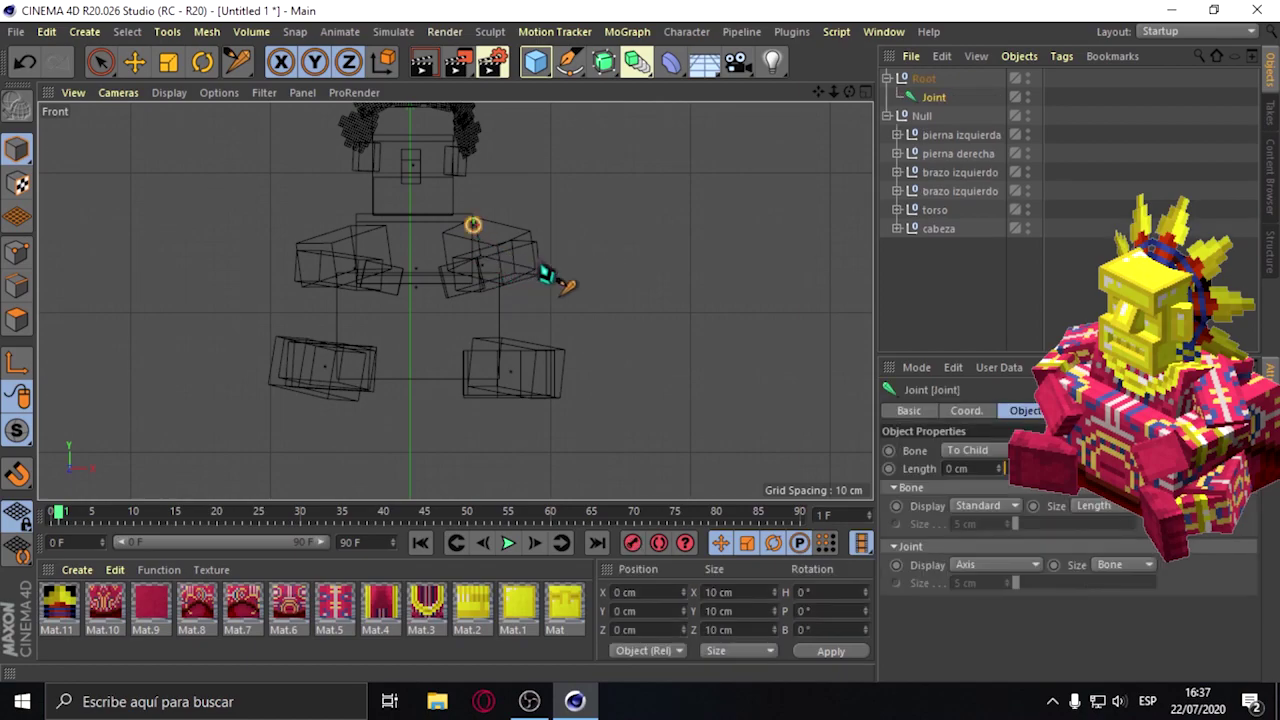
ctrl+click(531, 267)
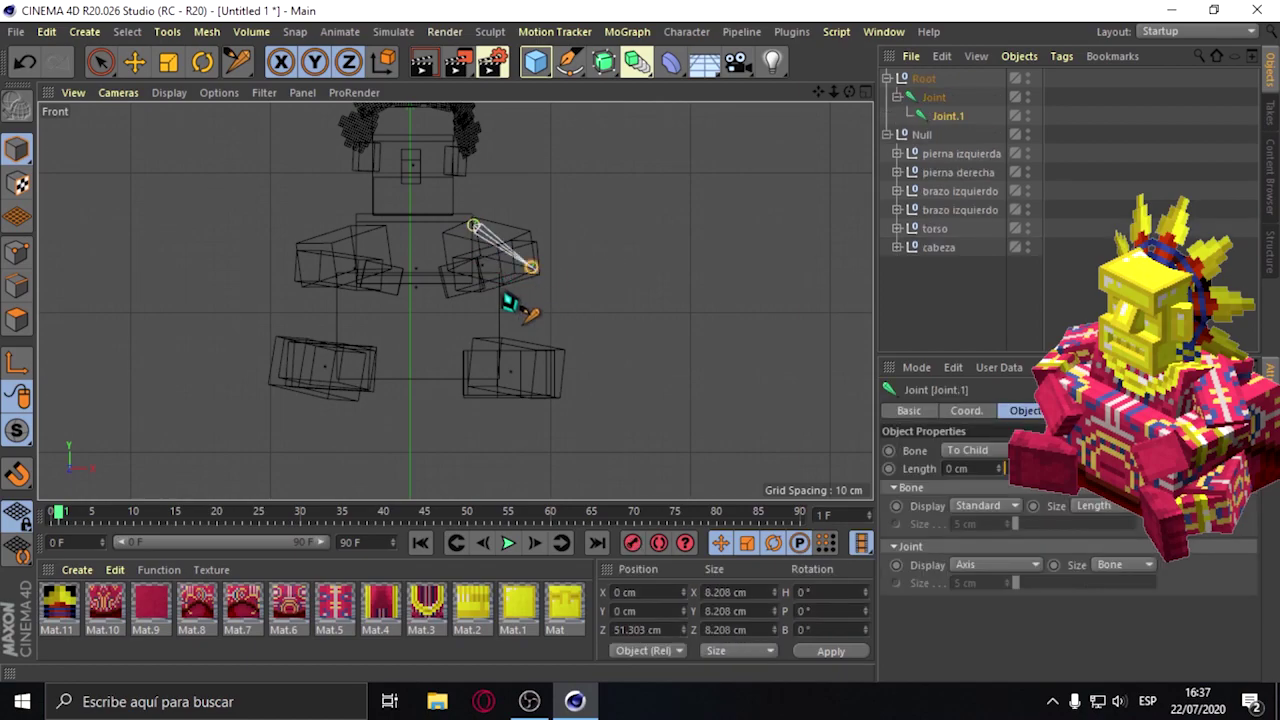
ctrl+click(482, 279)
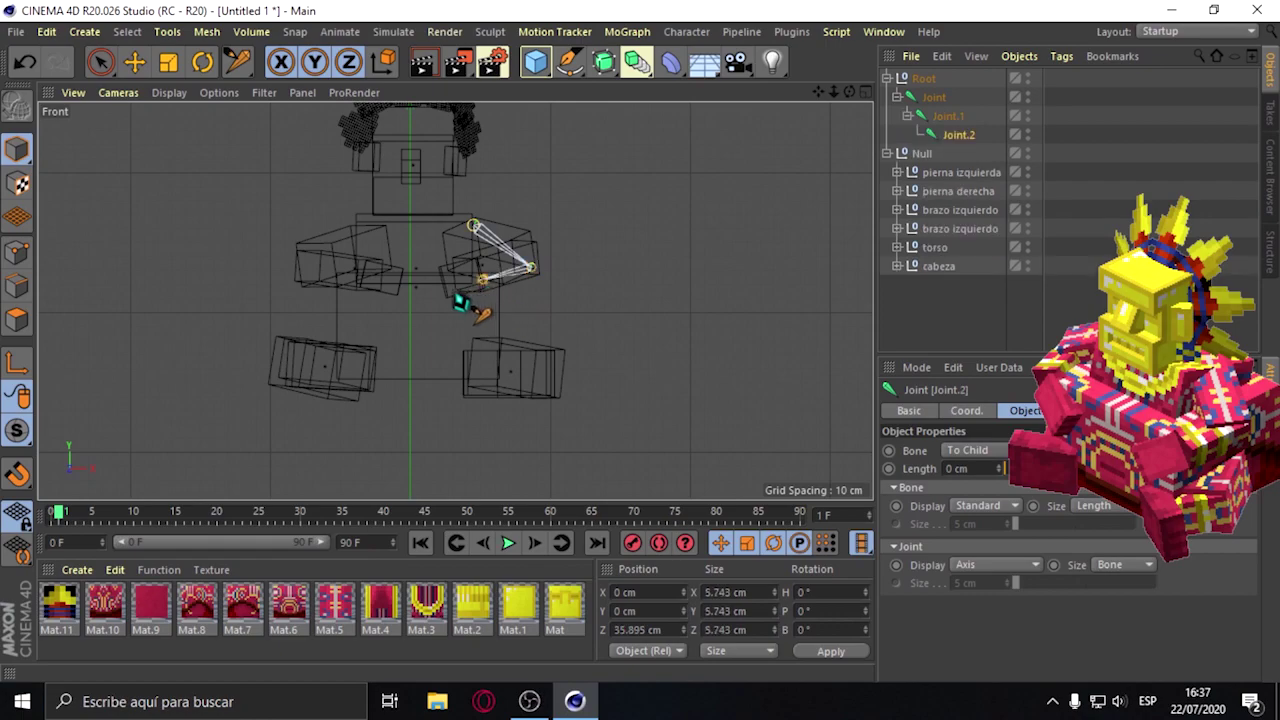
ctrl+click(448, 287)
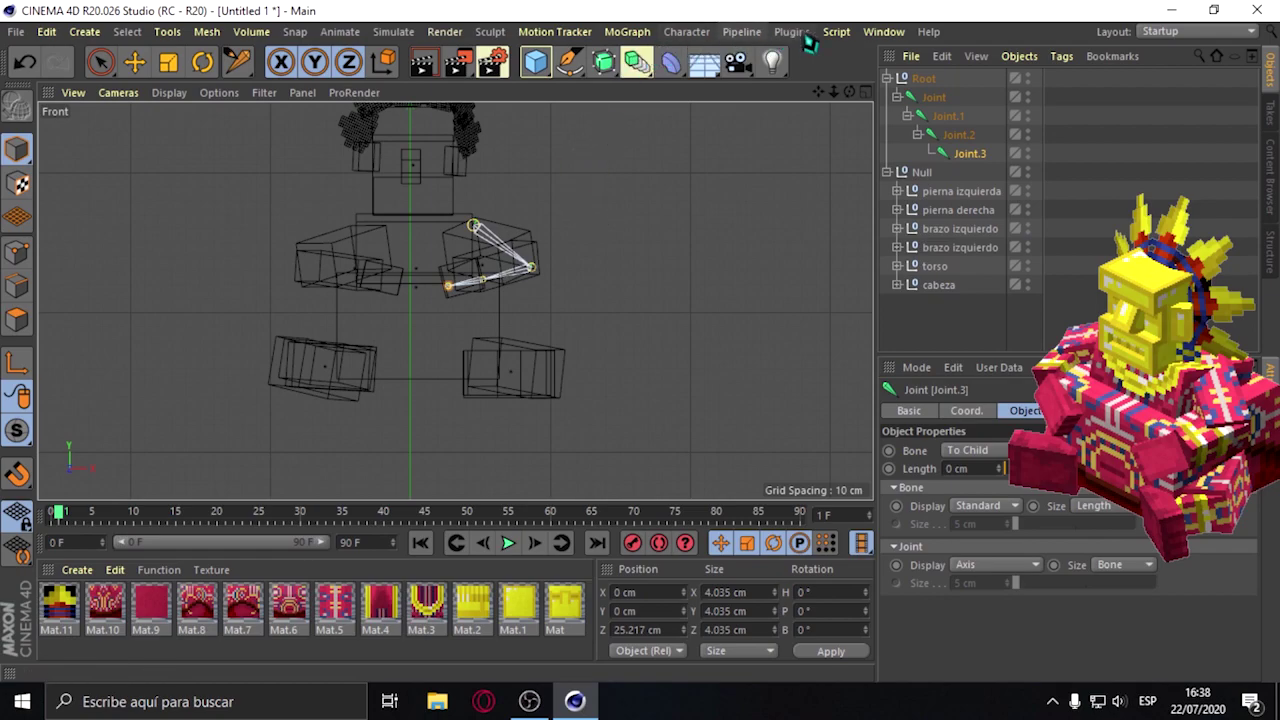
click(687, 31)
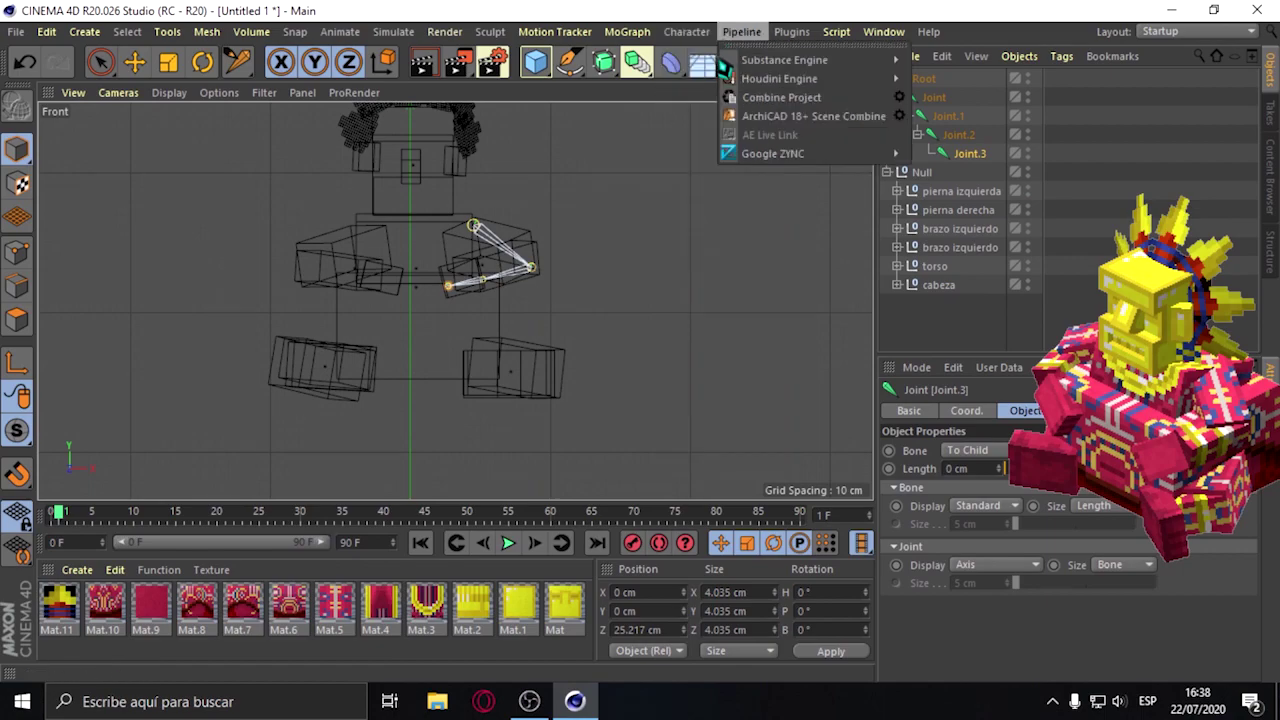
Maximize the perspective view and orbit to see the statue's arm from the side.
click(972, 344)
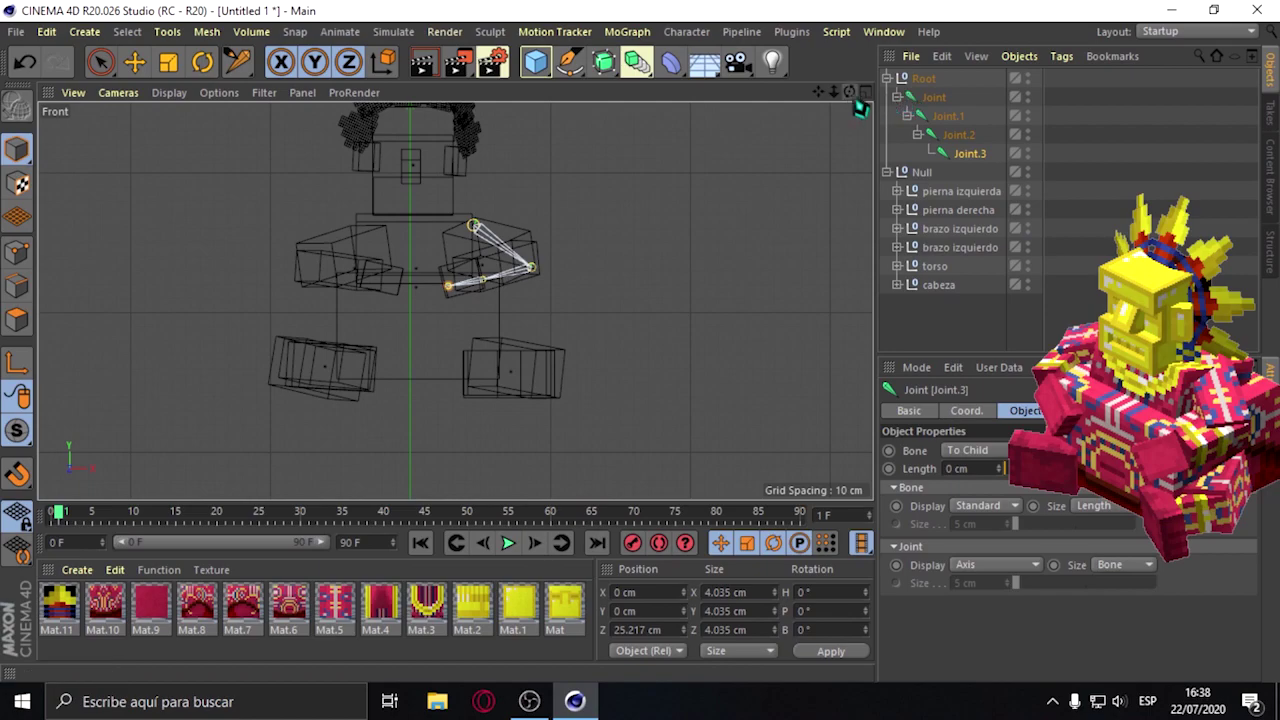
click(860, 100)
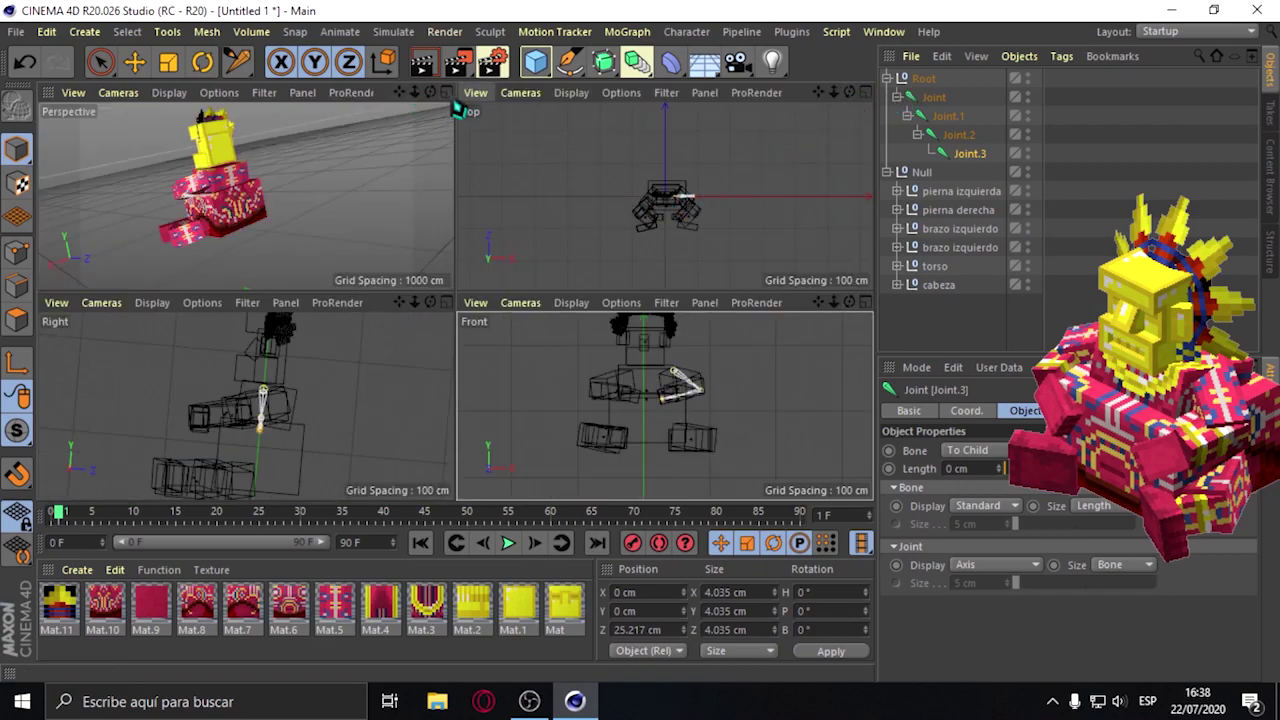
click(431, 92)
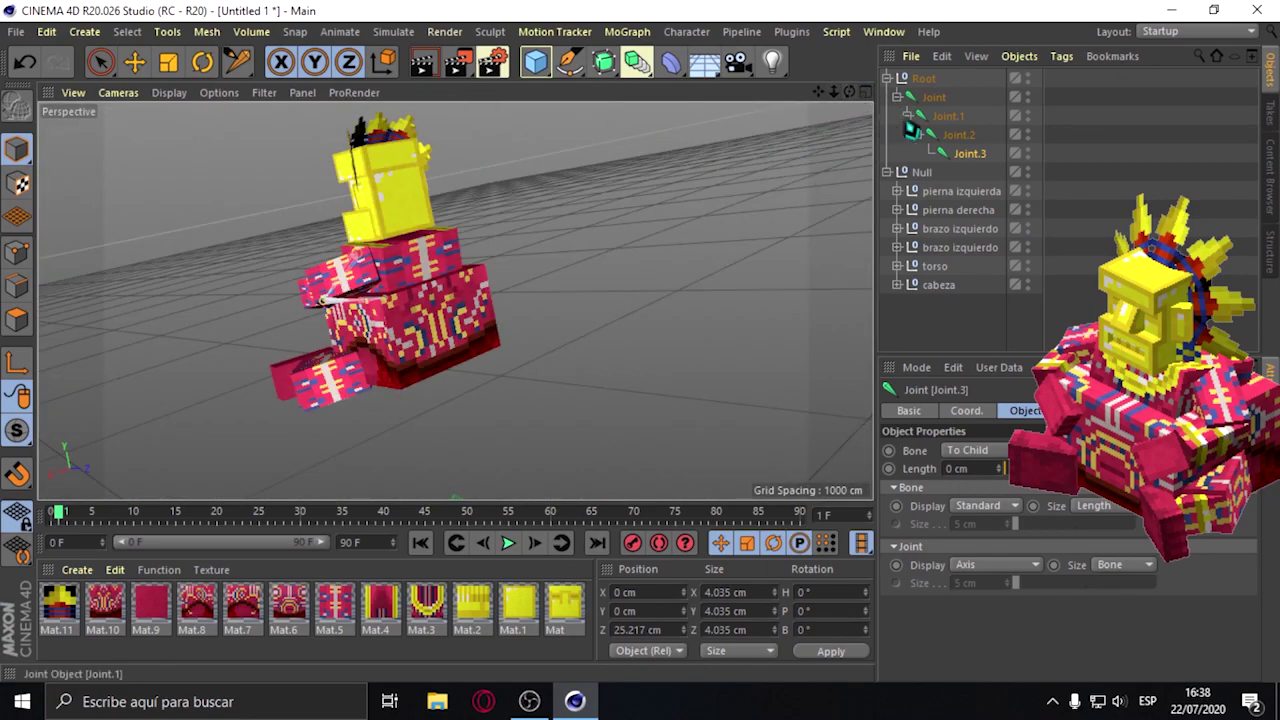
mouse_move(849, 92)
mouse_down()
mouse_move(453, 299)
mouse_move(829, 165)
mouse_up()
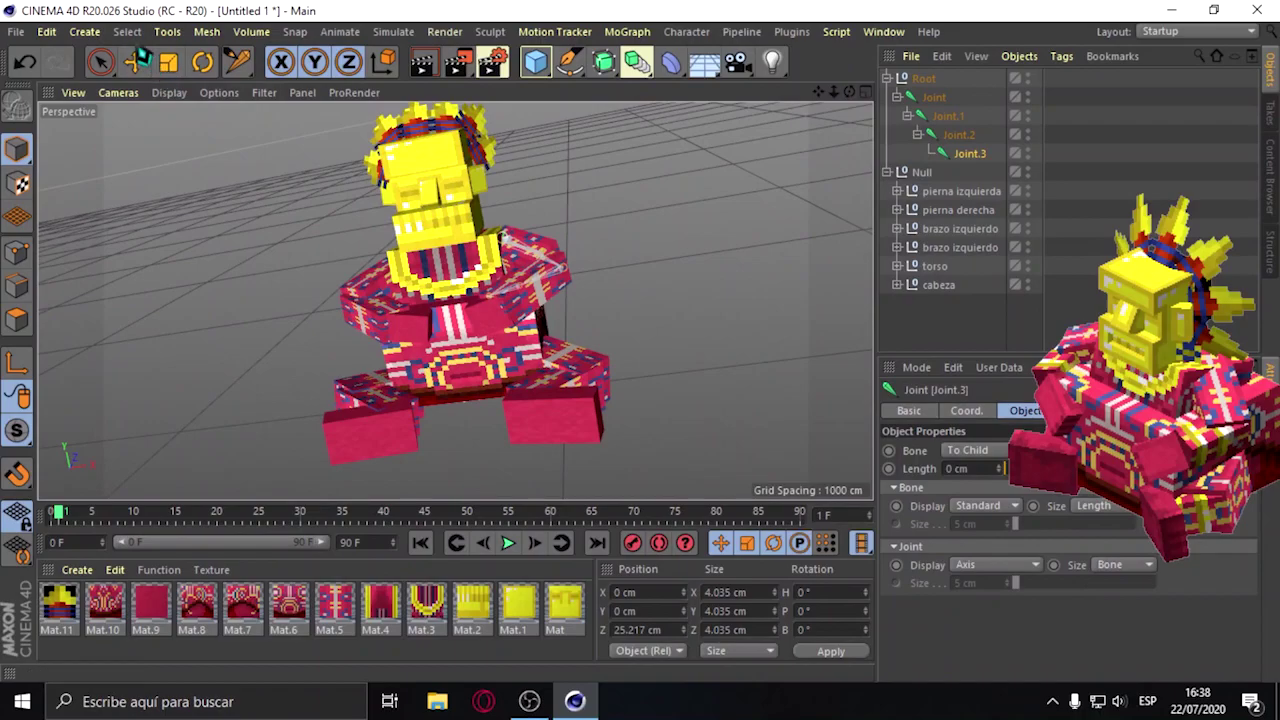
click(134, 62)
scroll(583, 215, up, 3)
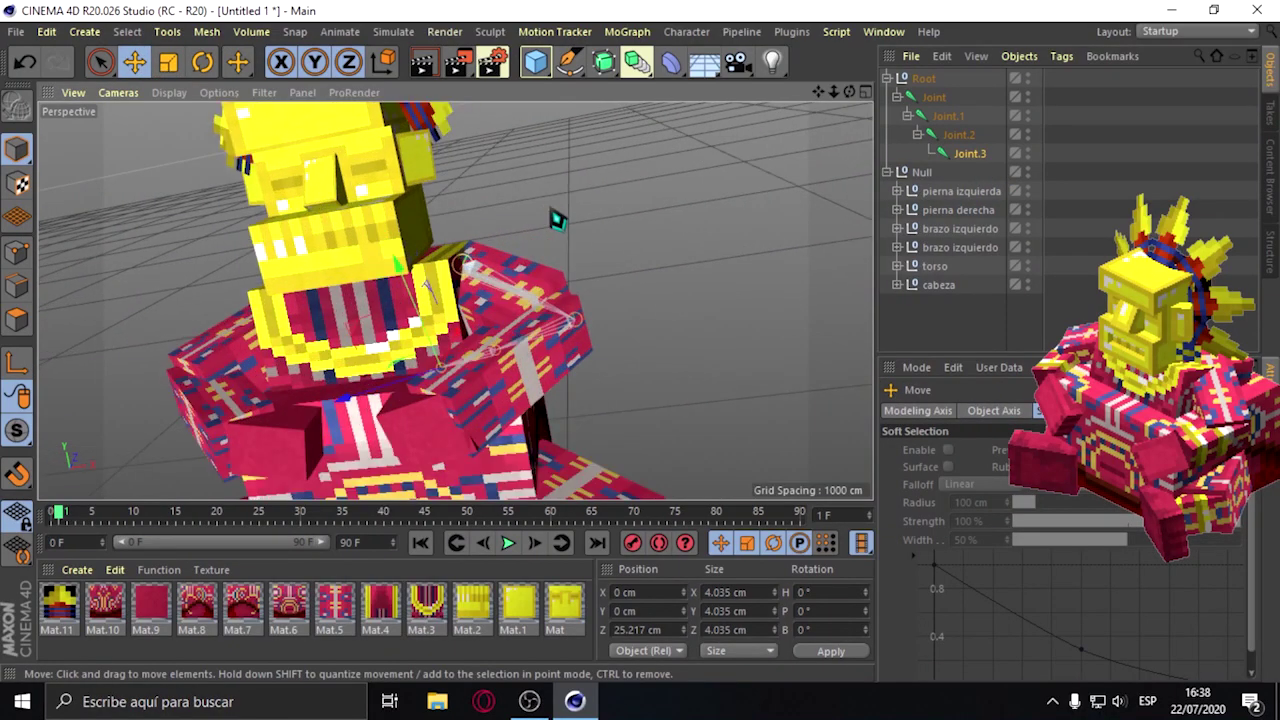
drag(849, 91, 760, 120)
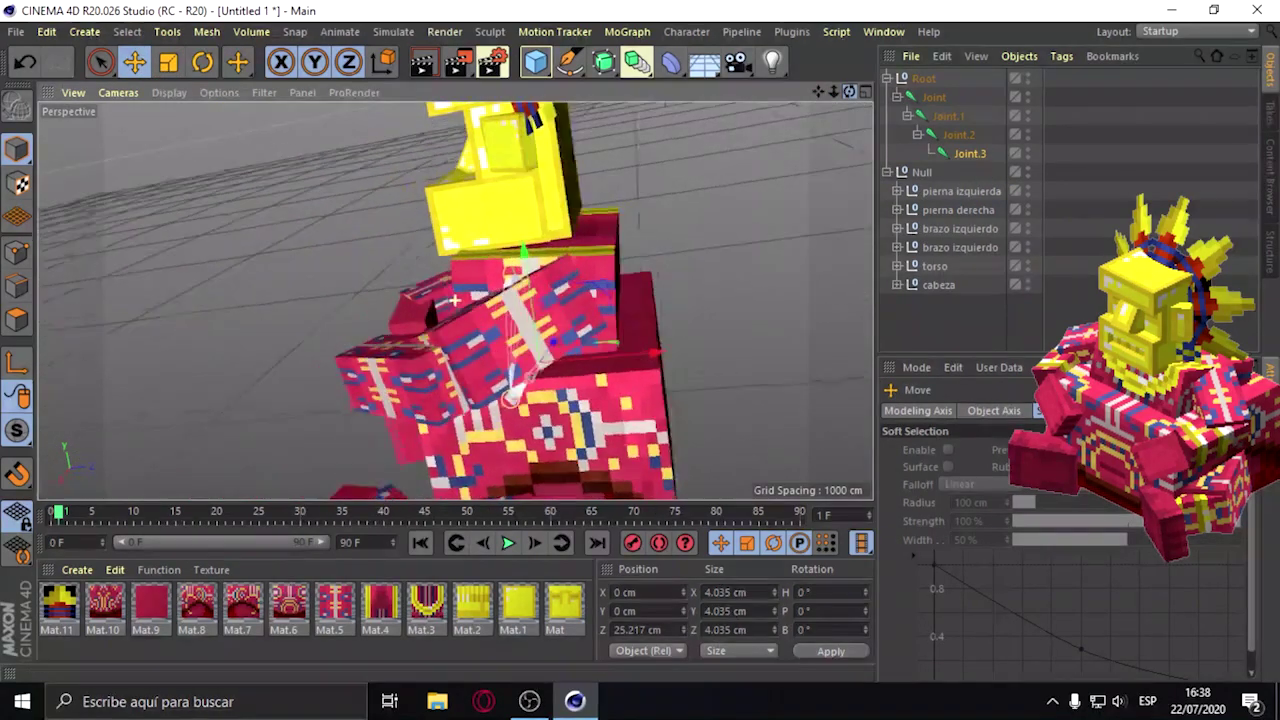
drag(849, 91, 849, 95)
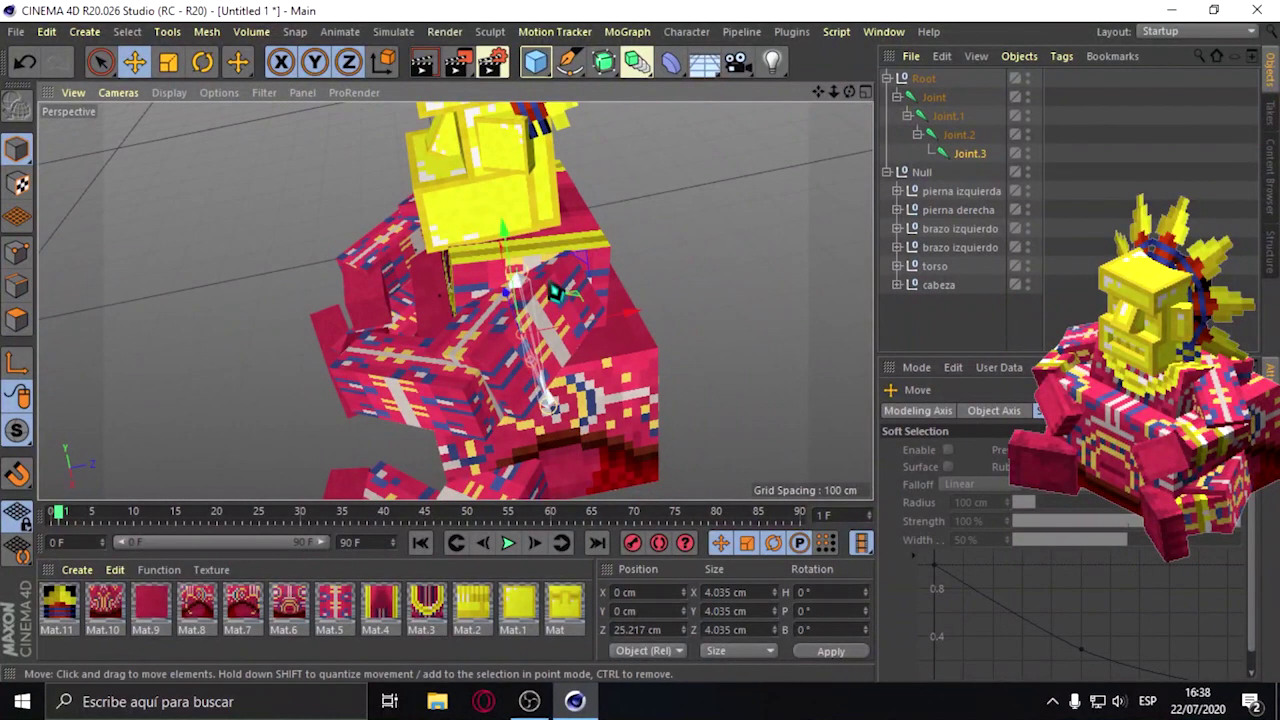
Move the first joint into the shoulder and rotate it to H -155.1° along the arm.
click(955, 99)
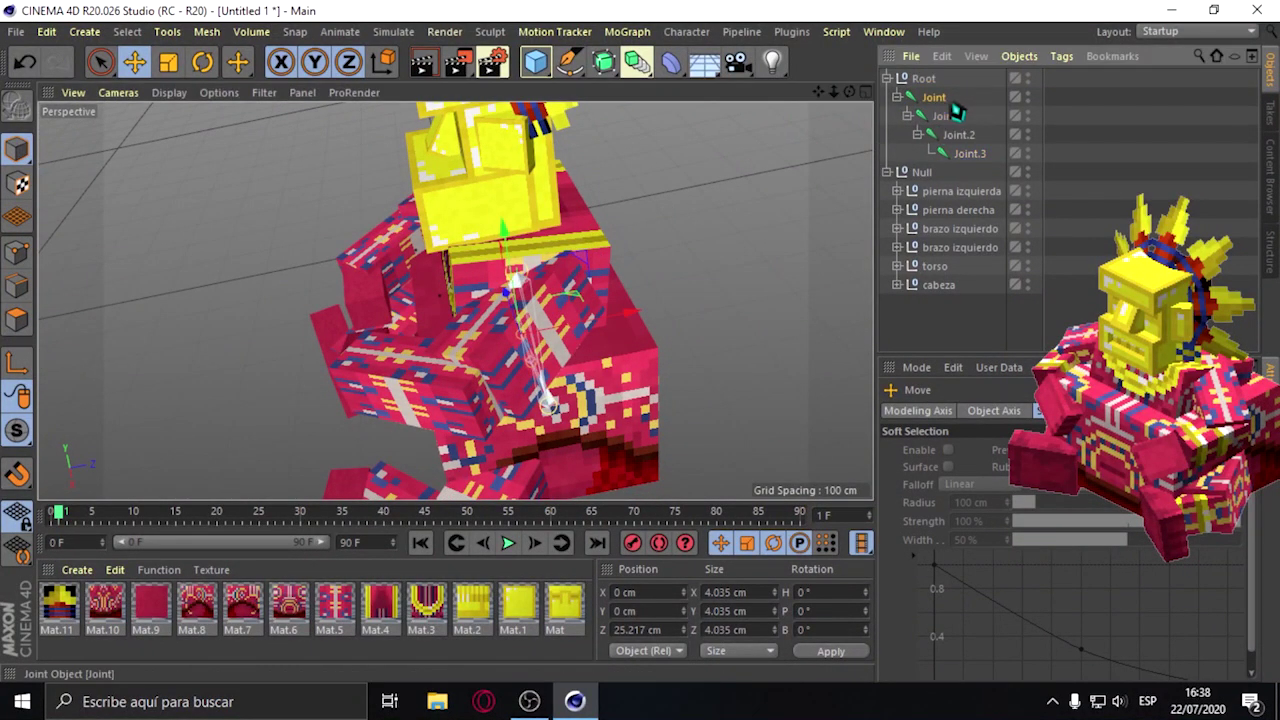
drag(528, 248, 527, 258)
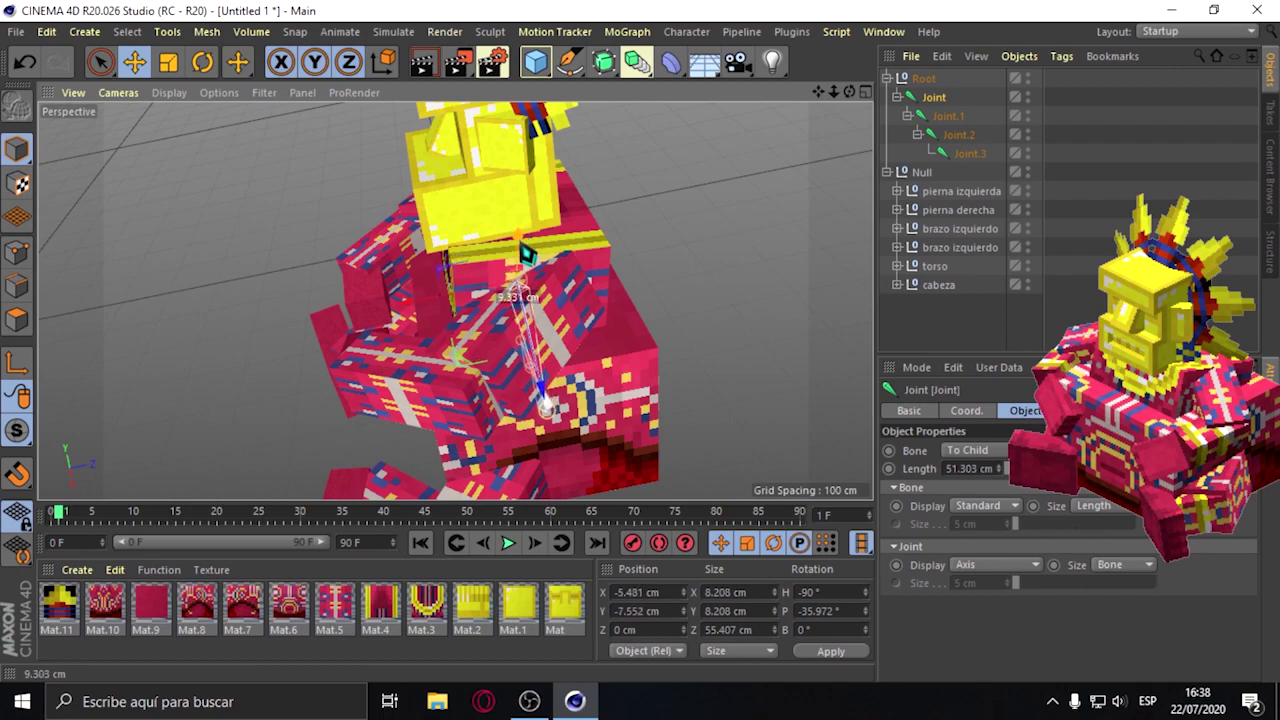
click(202, 62)
drag(548, 351, 497, 350)
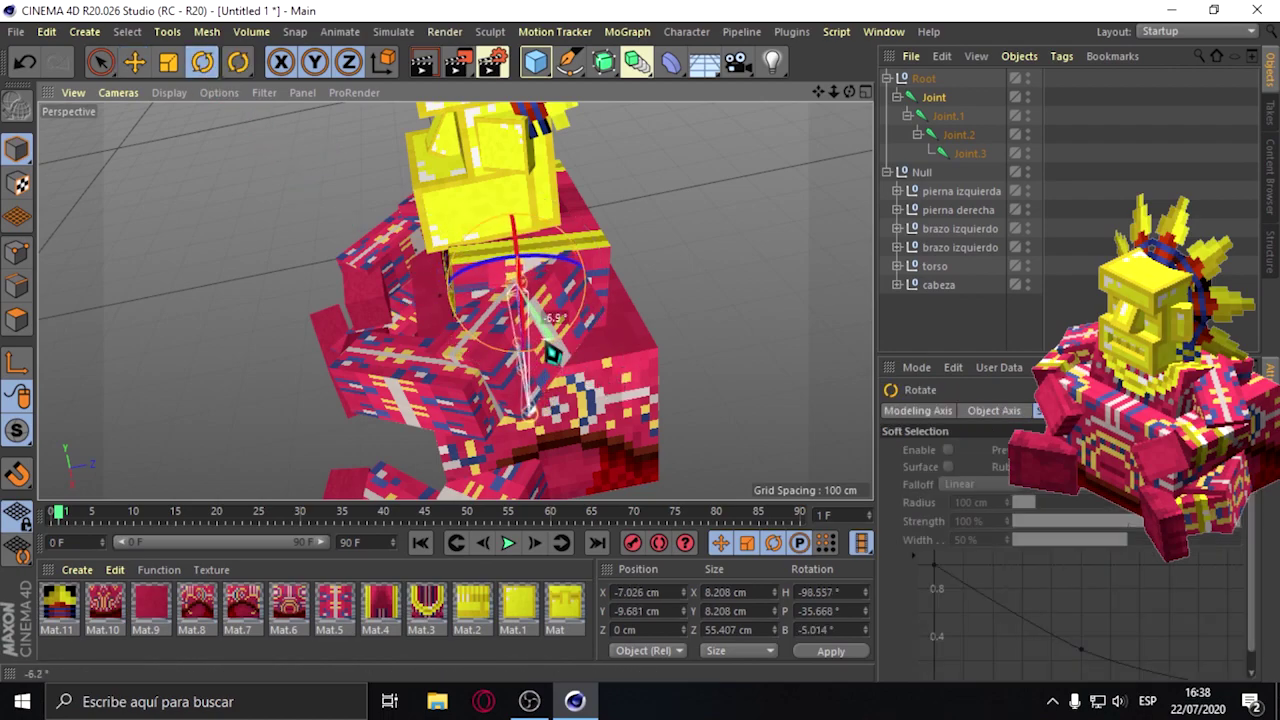
click(134, 62)
mouse_move(500, 286)
mouse_down()
mouse_move(490, 258)
mouse_move(566, 303)
mouse_move(540, 258)
mouse_up()
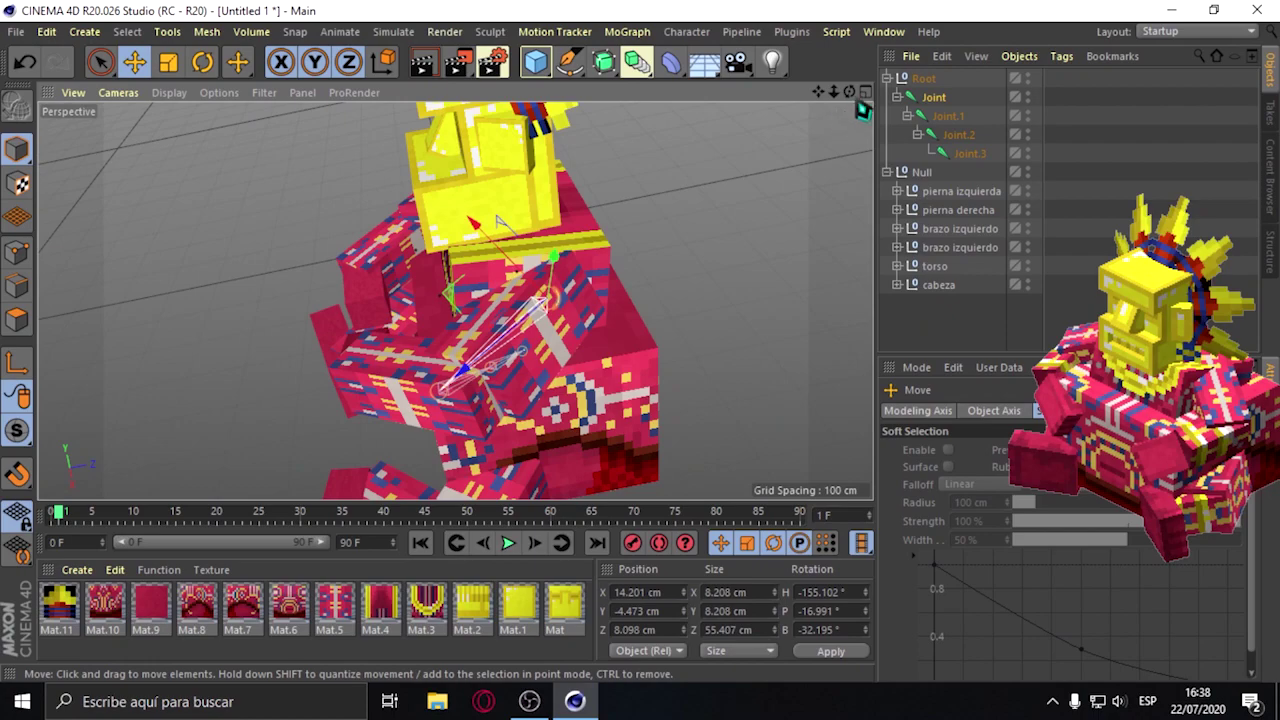
drag(849, 92, 856, 100)
mouse_move(494, 222)
alt+mouse_down()
mouse_move(428, 218)
mouse_move(437, 229)
alt+mouse_up()
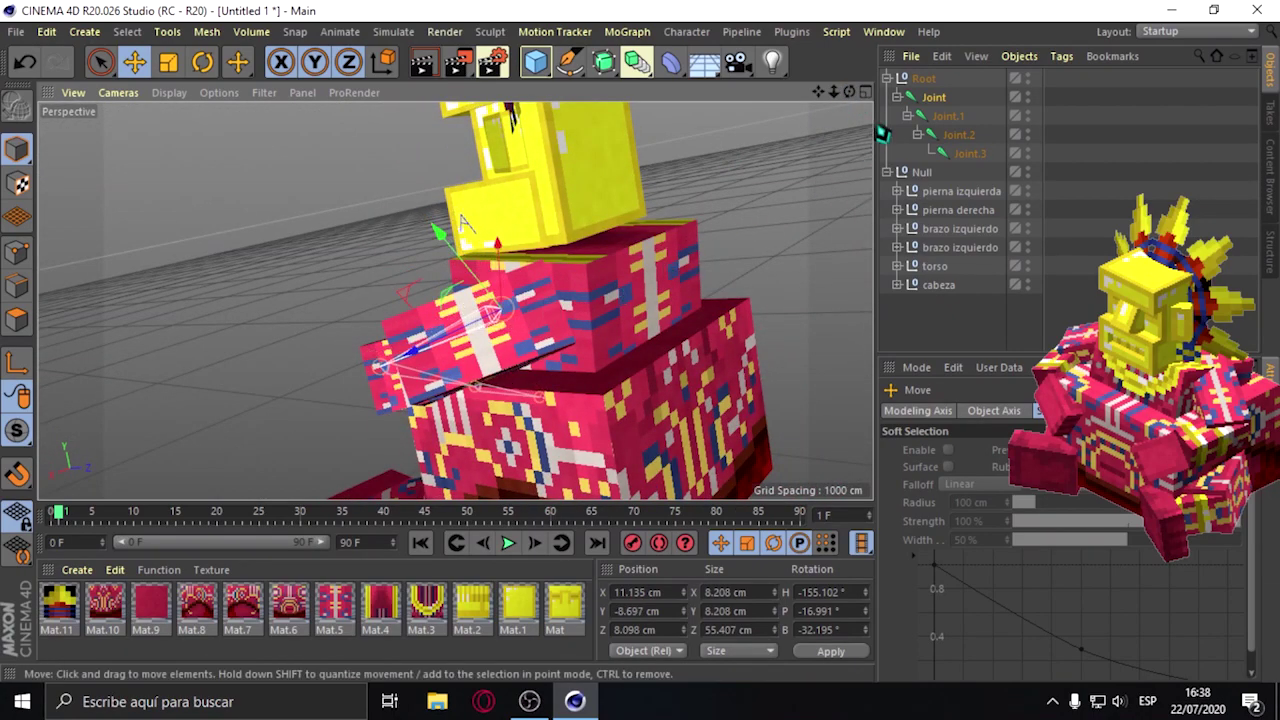
mouse_move(849, 92)
mouse_down()
mouse_move(800, 100)
mouse_move(783, 165)
mouse_up()
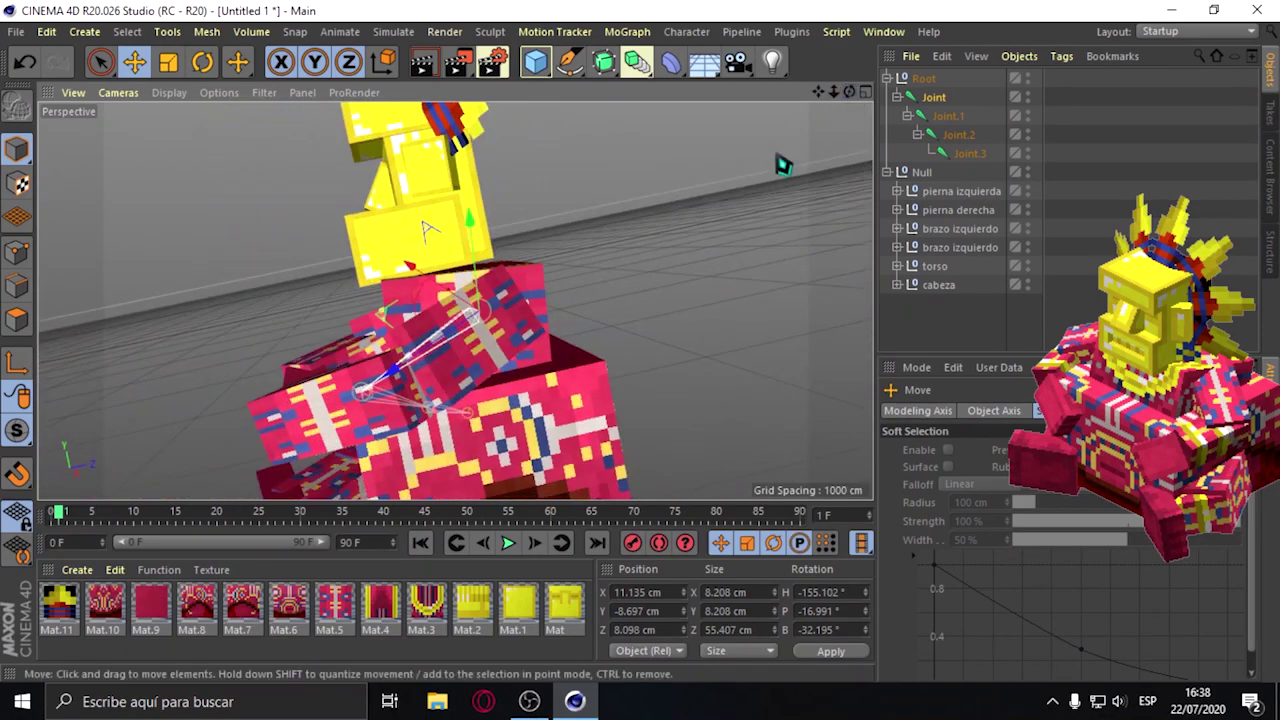
Rotate Joint.1 to H -233.1°, P -140.3°, B -24.3° so the bone follows the forearm.
click(948, 116)
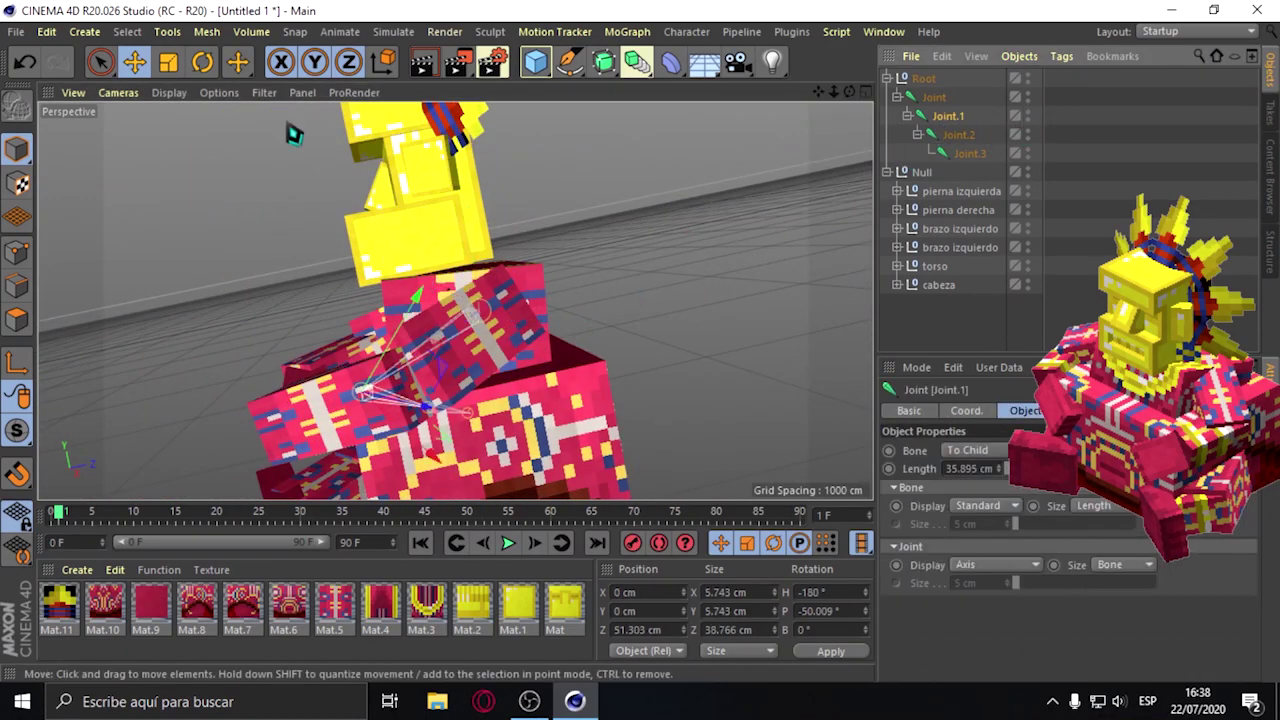
click(216, 80)
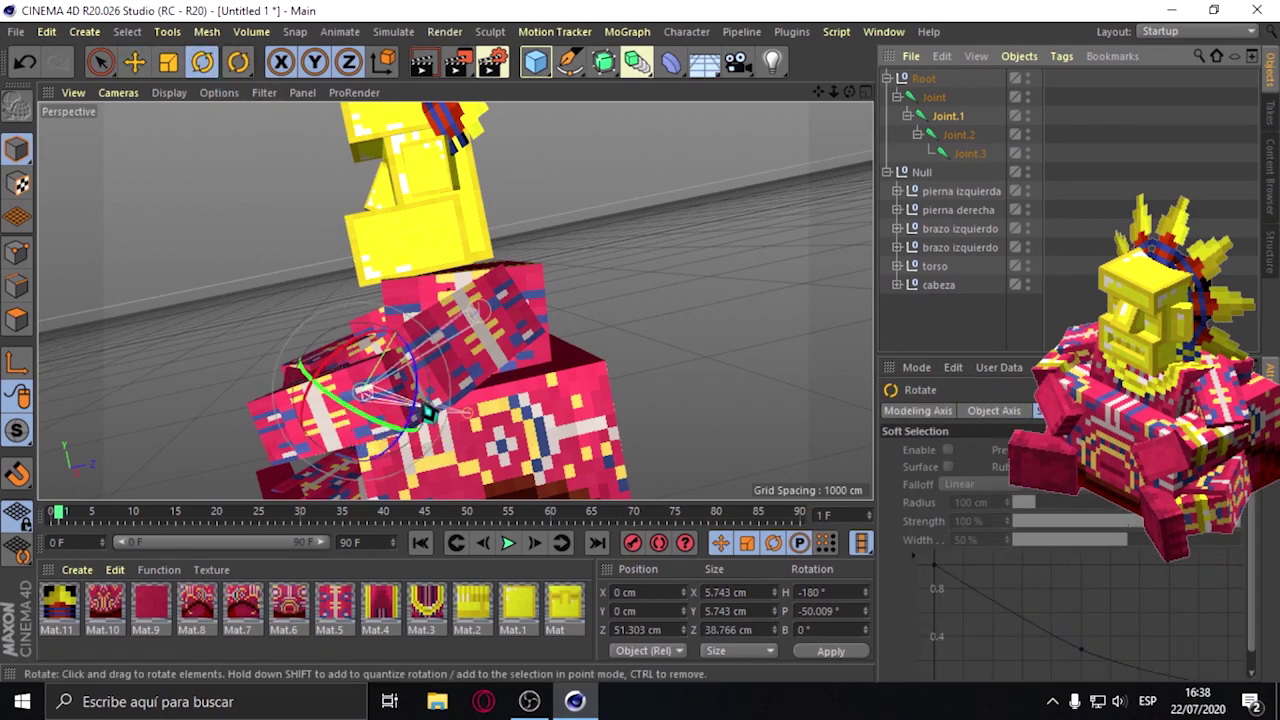
drag(365, 388, 450, 352)
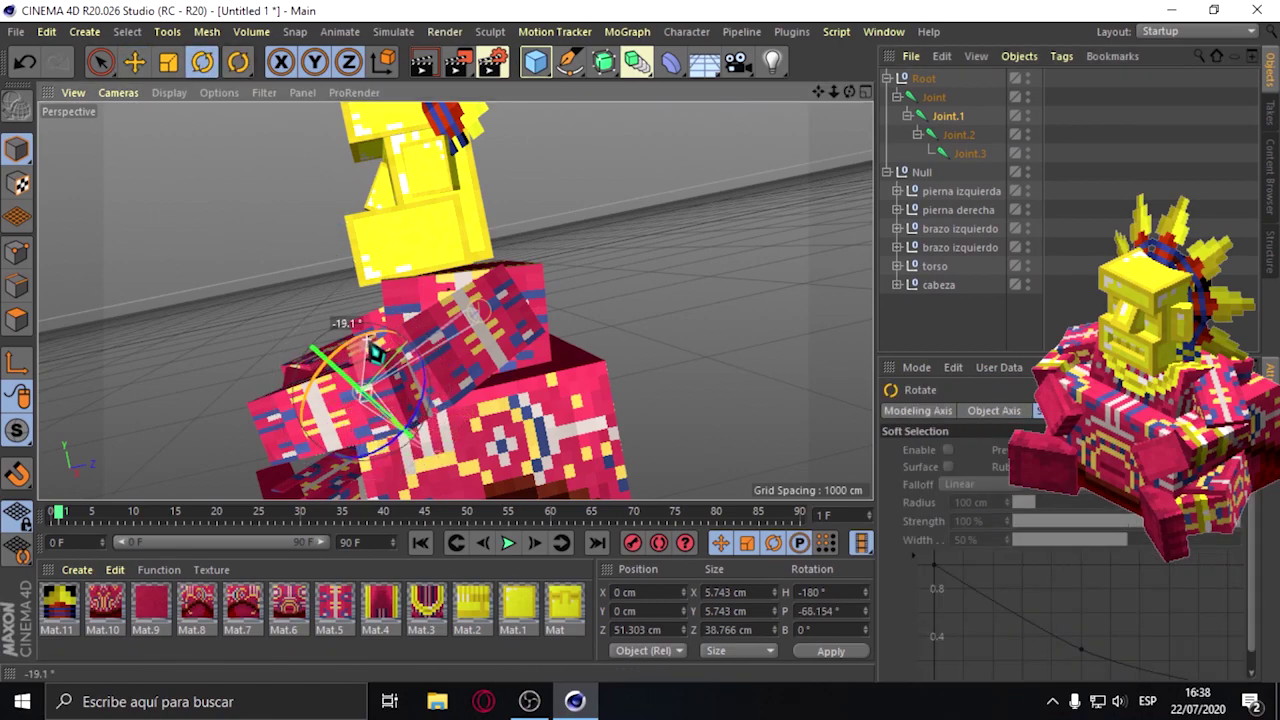
drag(450, 352, 410, 475)
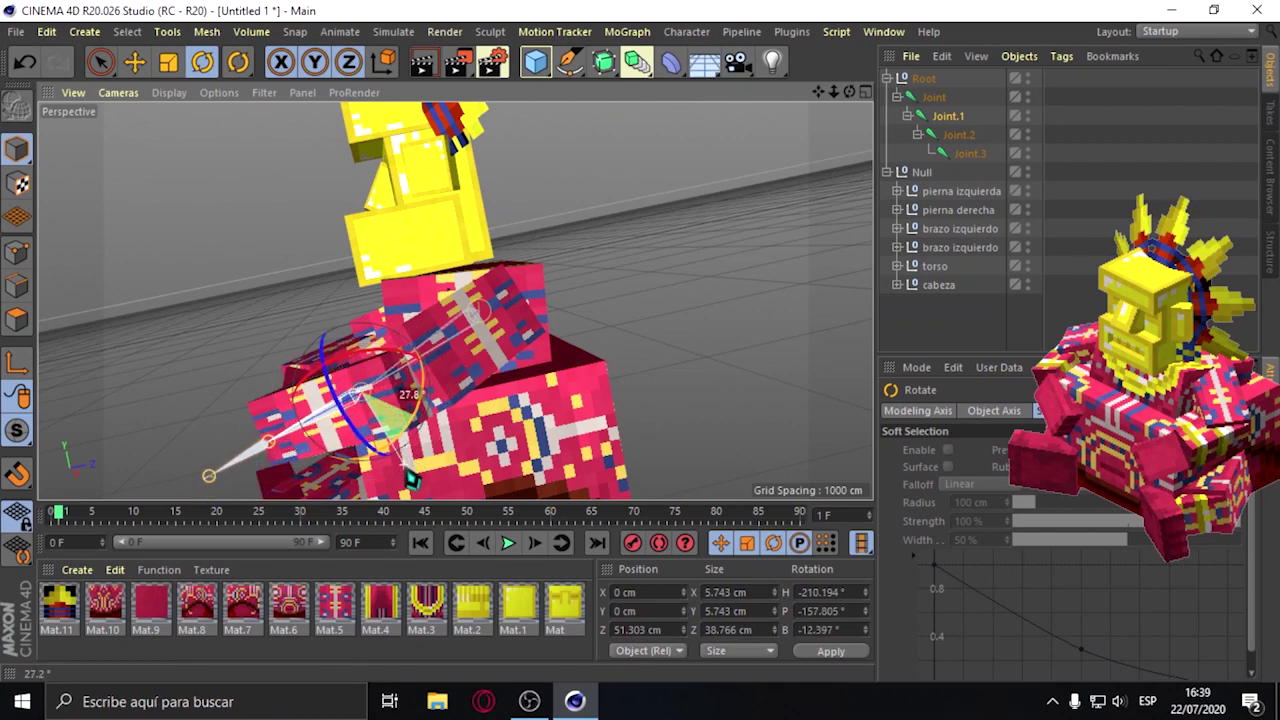
drag(410, 475, 408, 487)
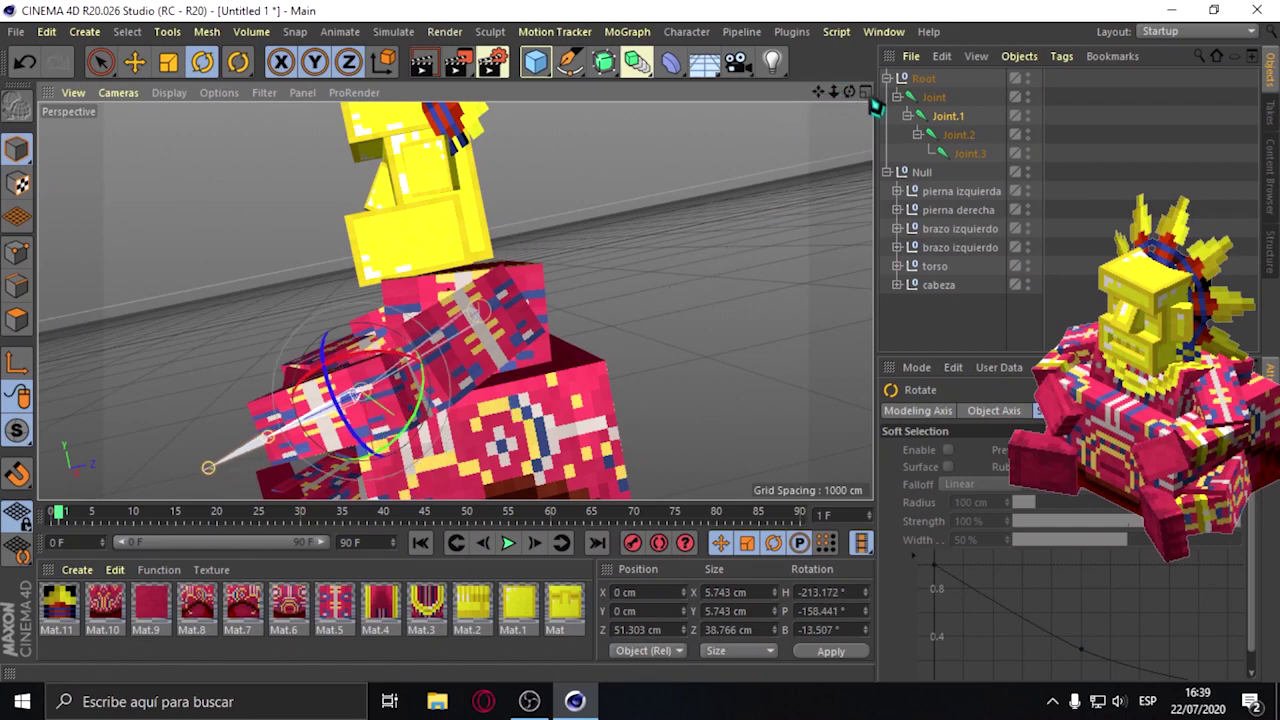
drag(849, 92, 566, 357)
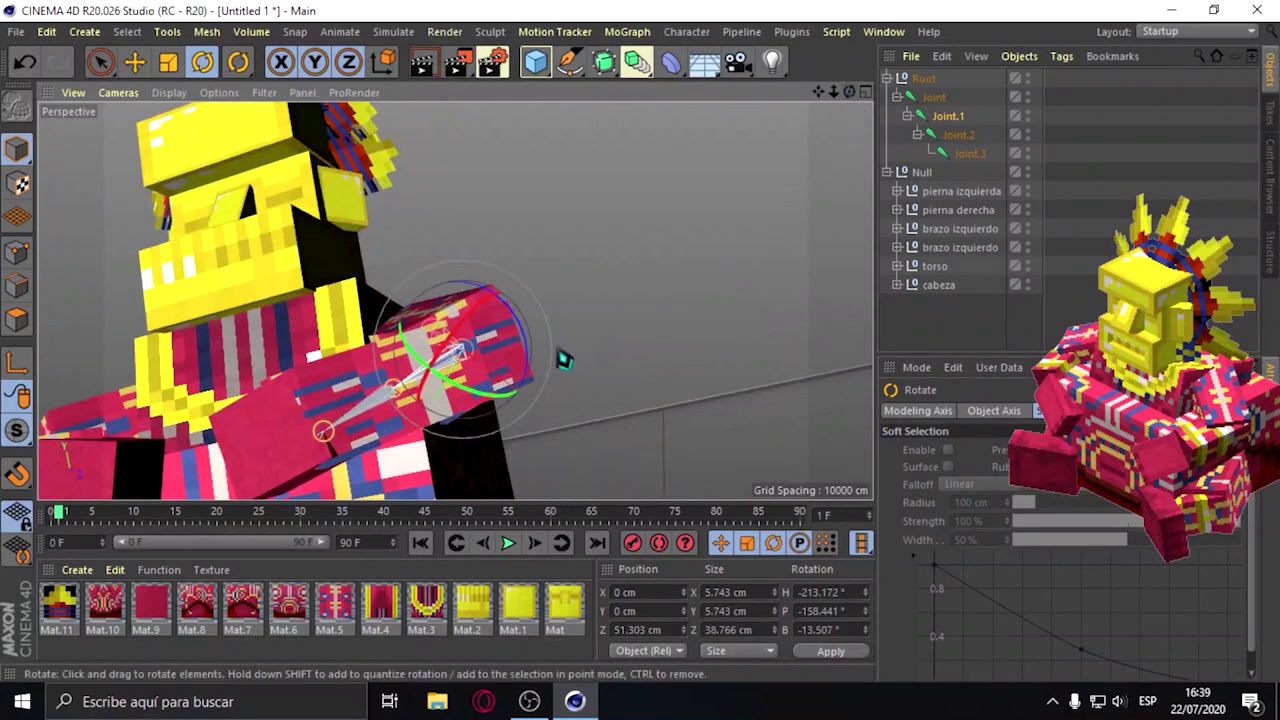
mouse_move(469, 334)
mouse_down()
mouse_move(431, 390)
mouse_move(452, 352)
mouse_move(423, 368)
mouse_move(420, 349)
mouse_up()
mouse_move(849, 91)
mouse_down()
mouse_move(455, 300)
mouse_move(513, 330)
mouse_up()
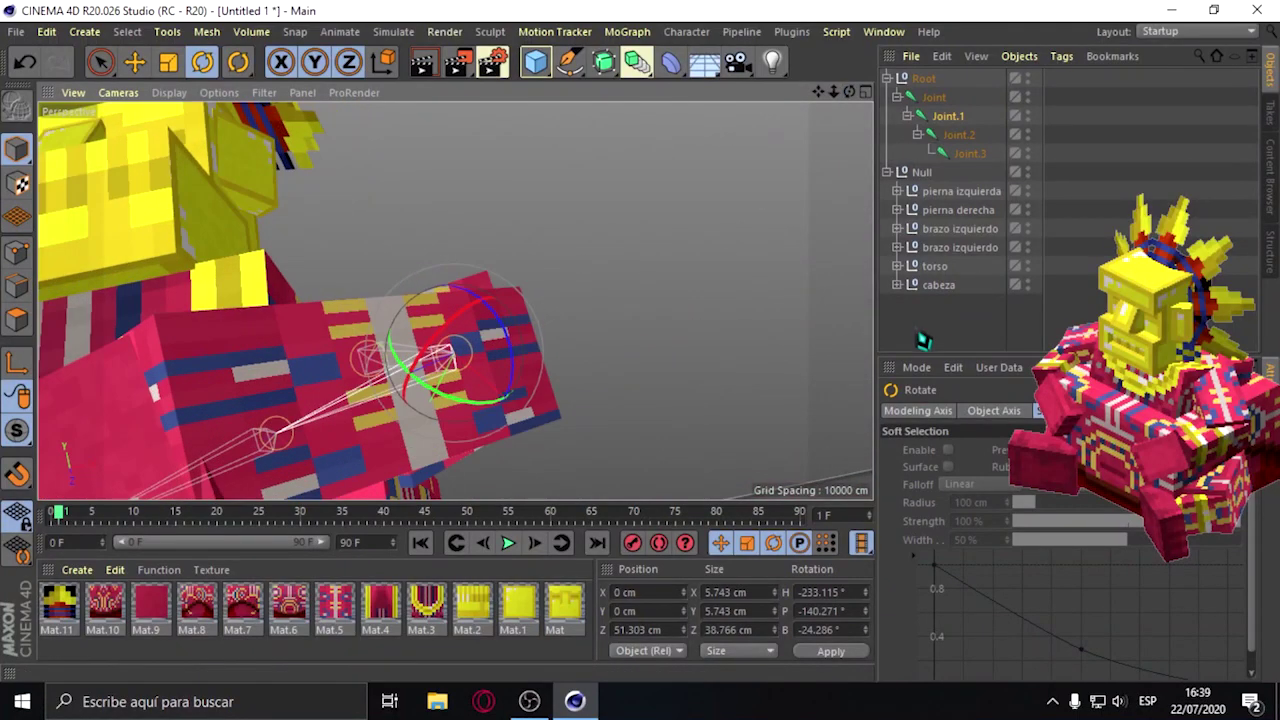
click(918, 338)
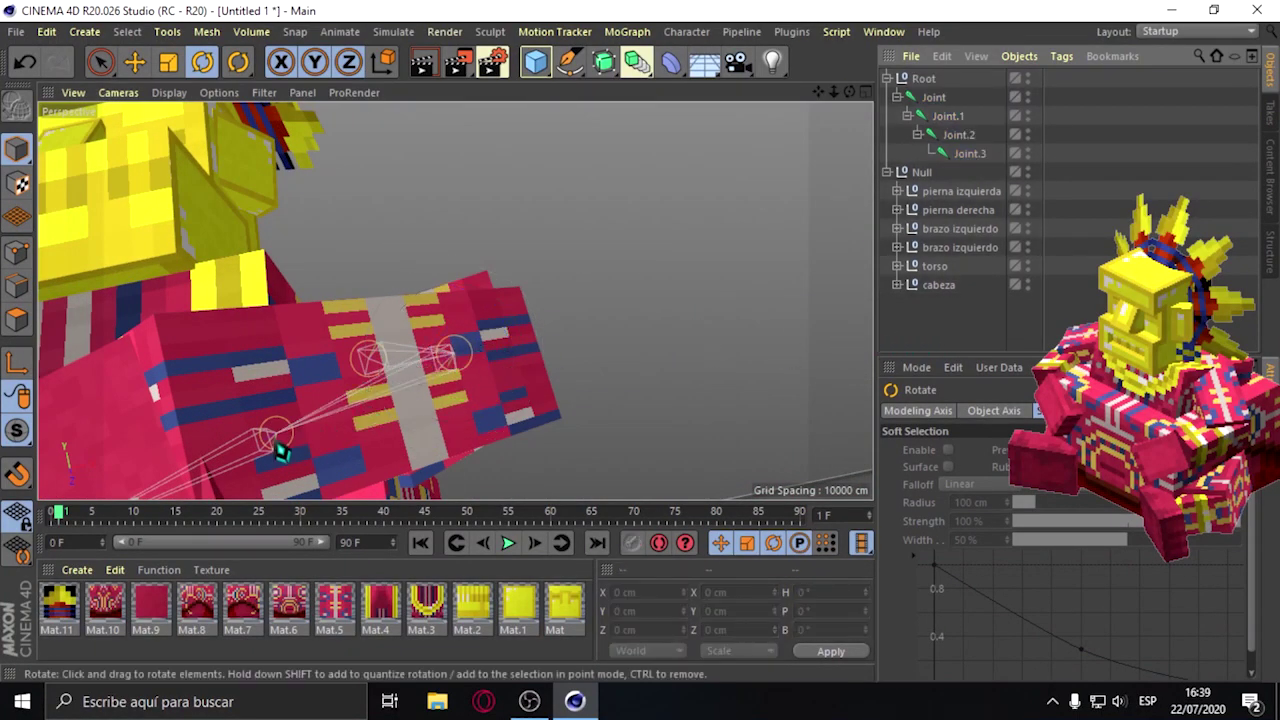
Select Joint.3 and move it toward the end of the arm.
alt+drag(282, 452, 420, 398)
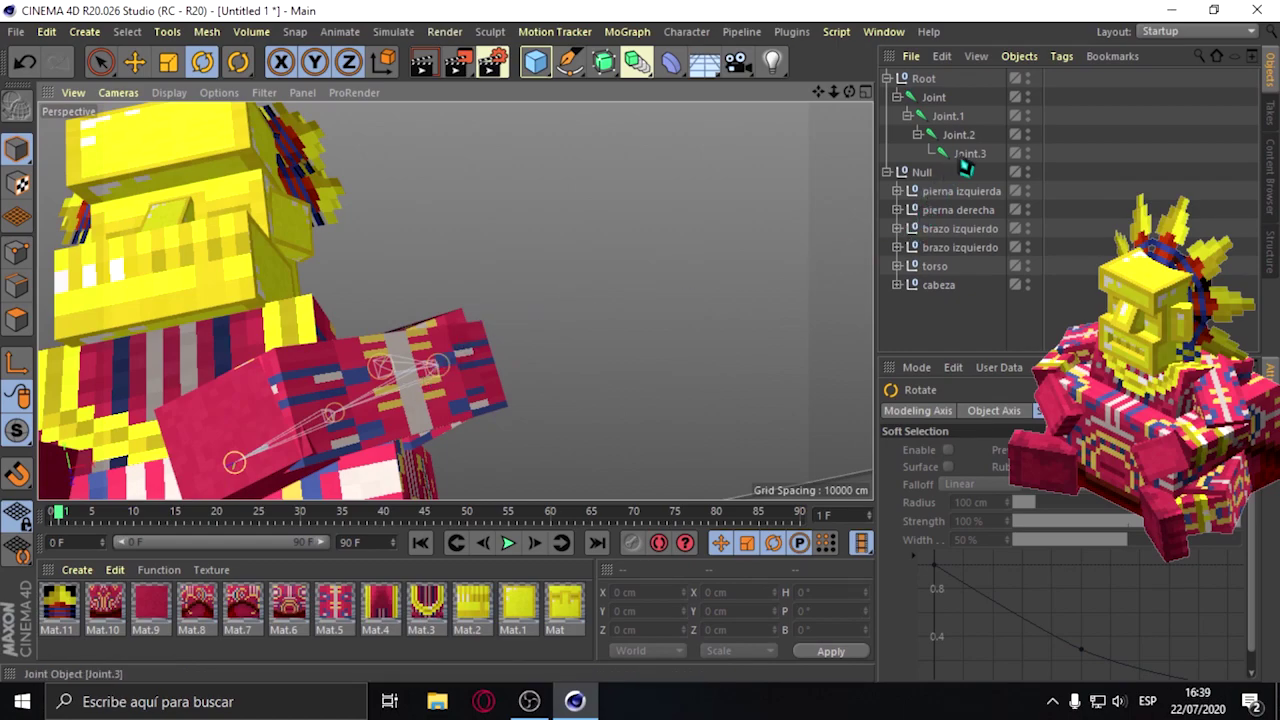
click(965, 156)
alt+drag(200, 474, 577, 371)
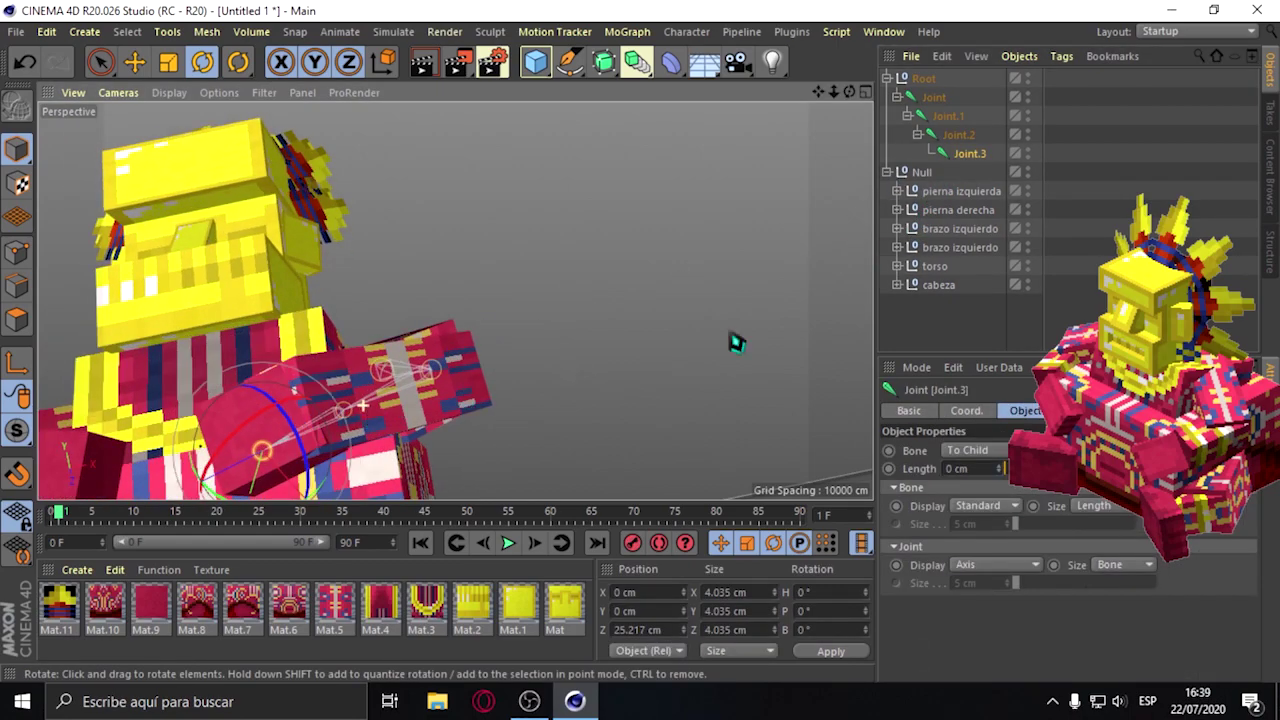
click(957, 351)
scroll(388, 326, up, 2)
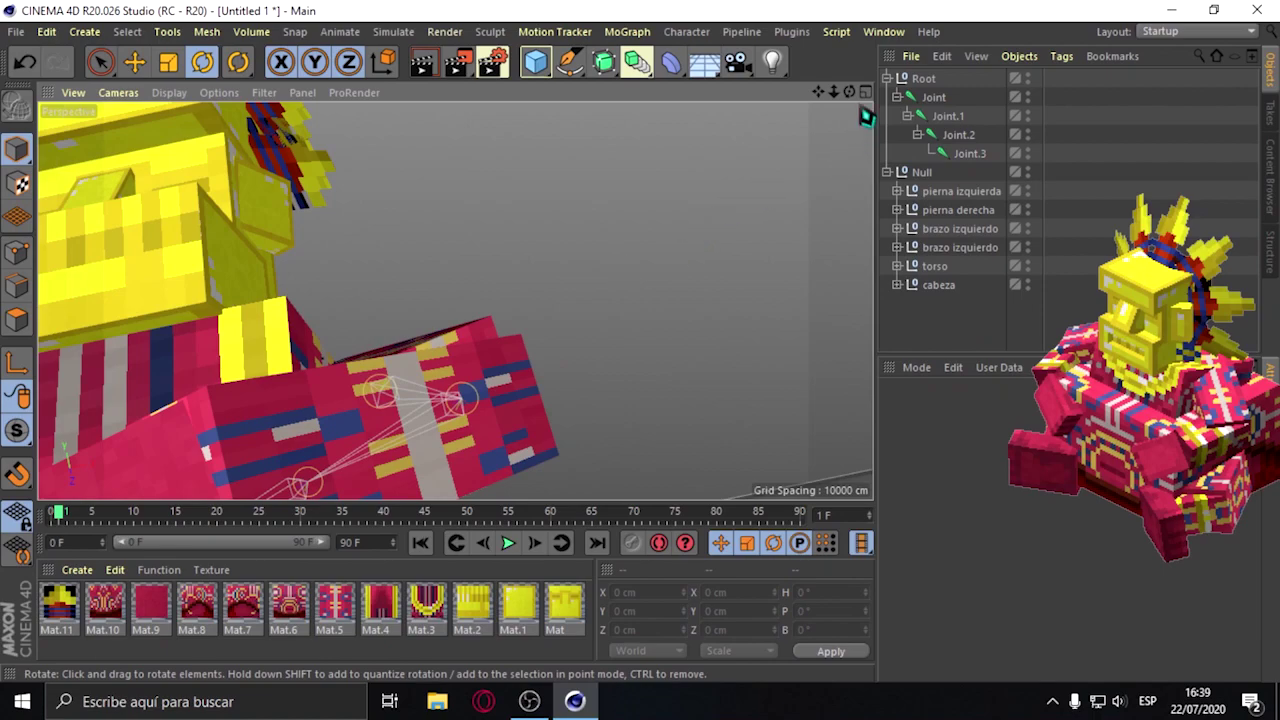
drag(848, 93, 820, 95)
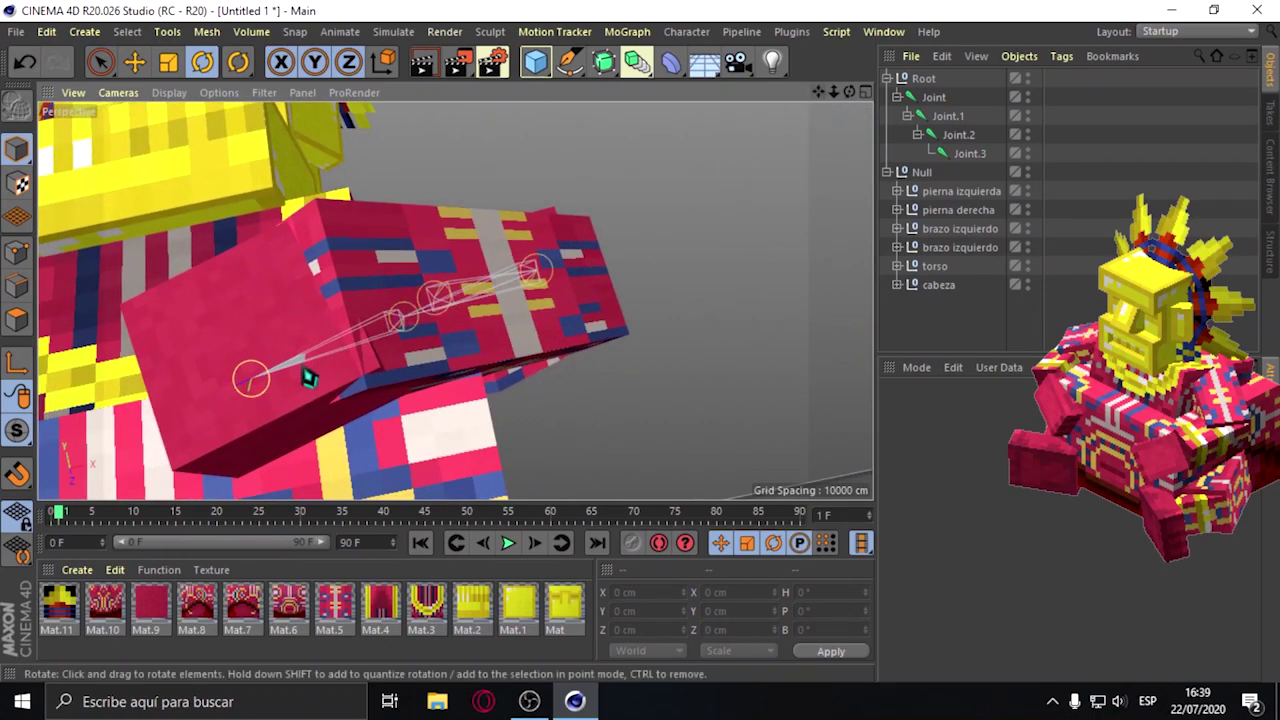
click(260, 390)
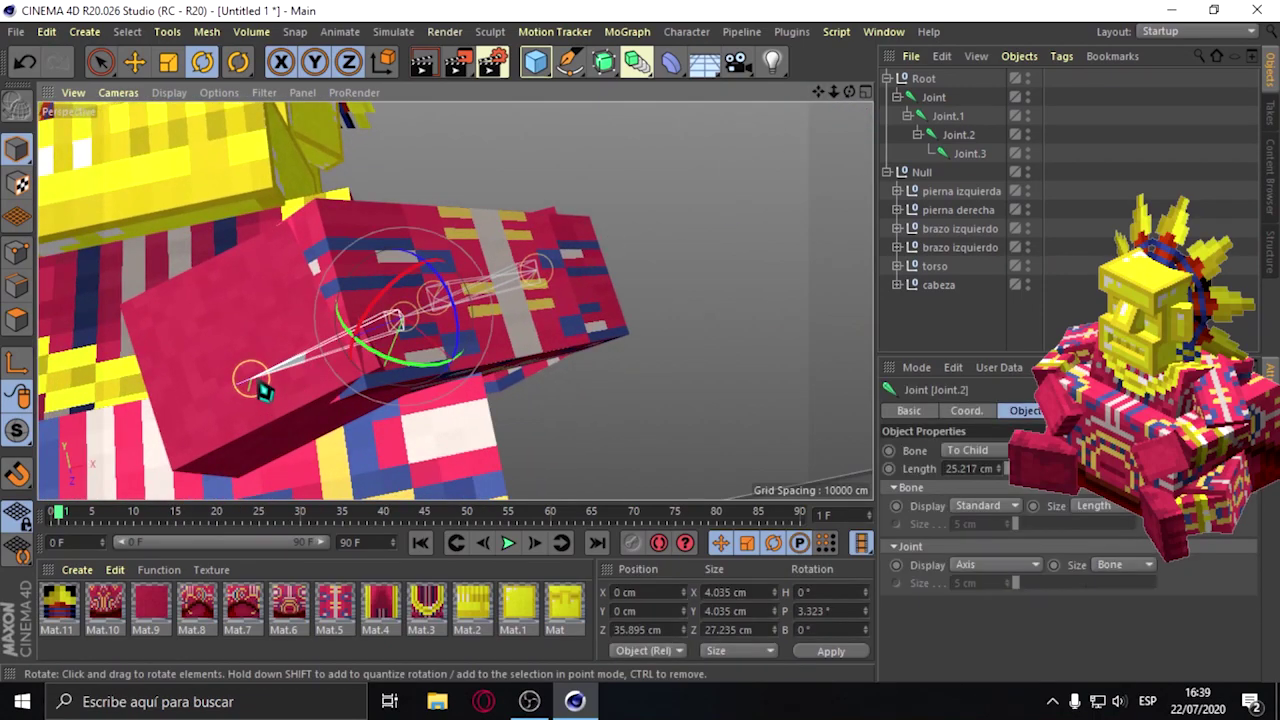
click(967, 153)
mouse_move(206, 366)
mouse_down()
mouse_move(200, 386)
mouse_move(217, 371)
mouse_up()
click(134, 62)
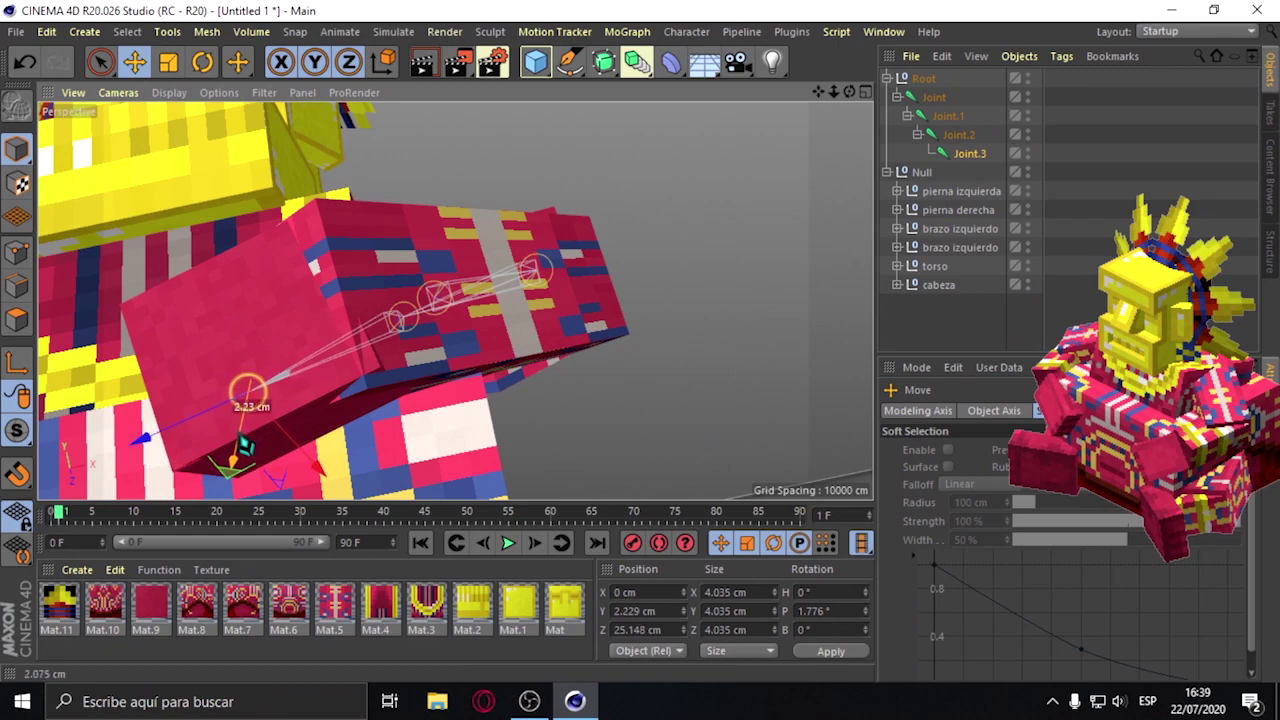
drag(248, 430, 243, 430)
drag(405, 335, 398, 340)
Move Joint.2 down-left so it sits inside the arm.
click(407, 331)
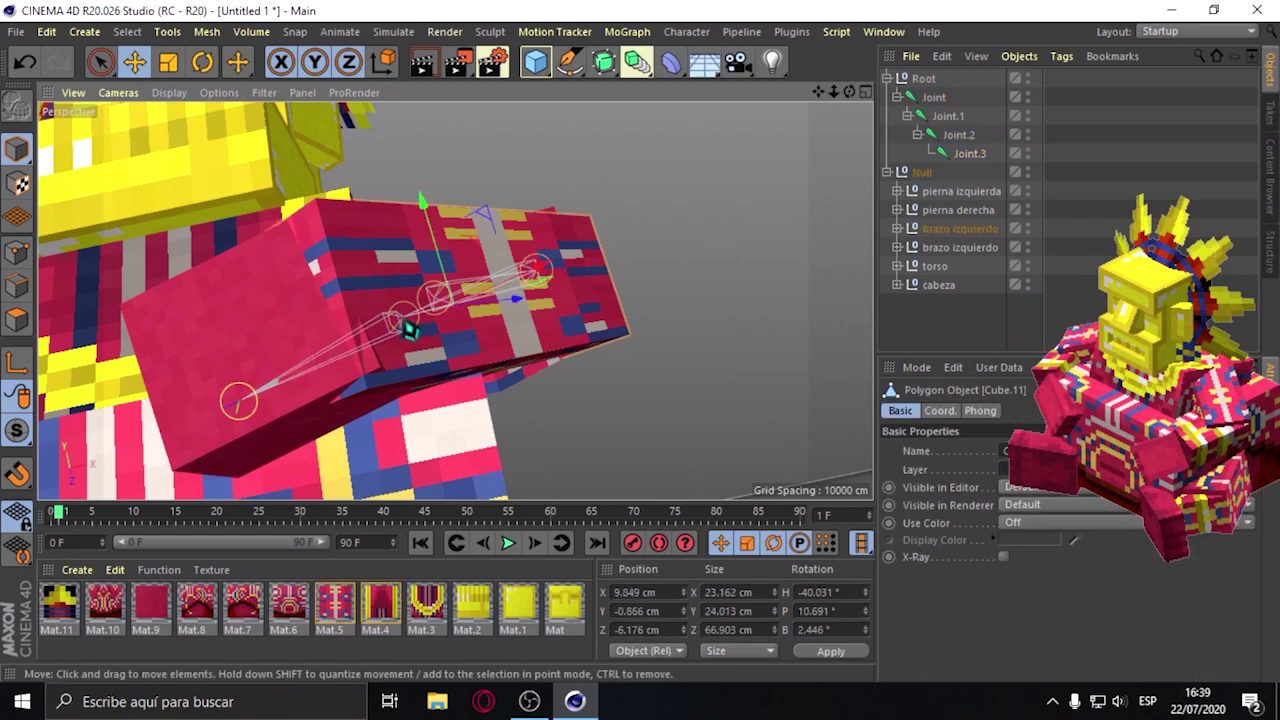
click(952, 137)
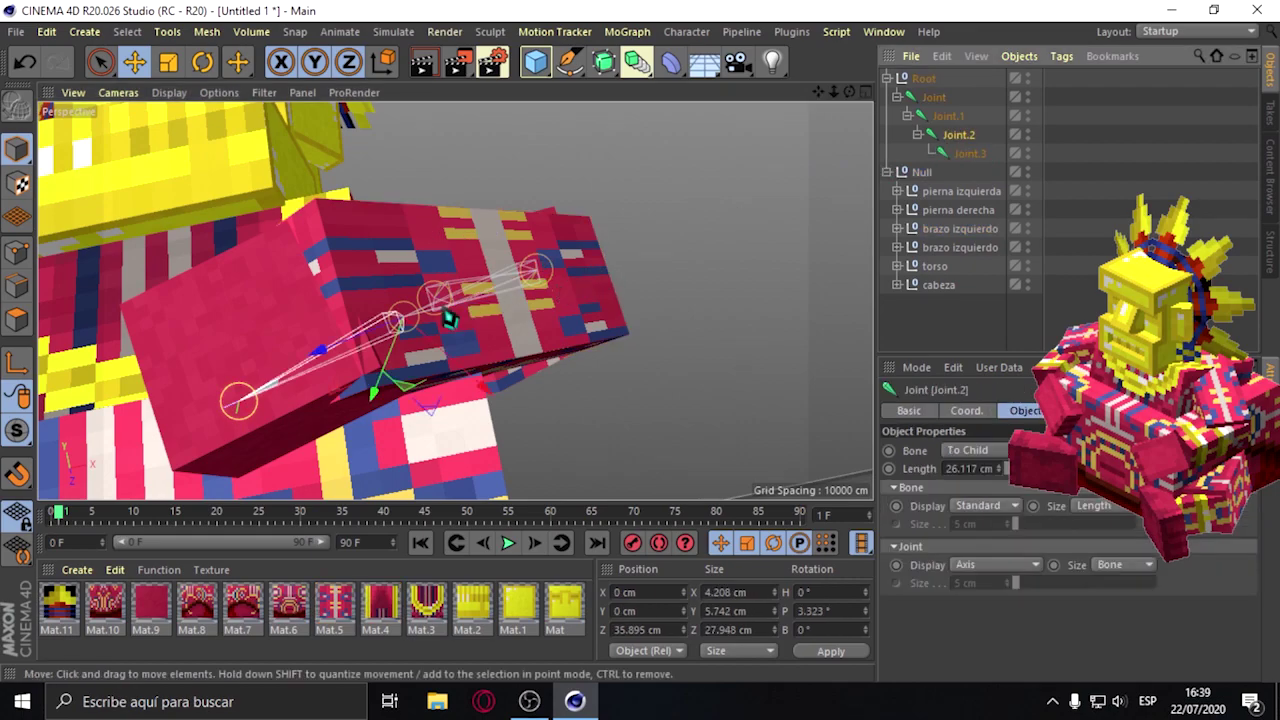
drag(401, 343, 365, 343)
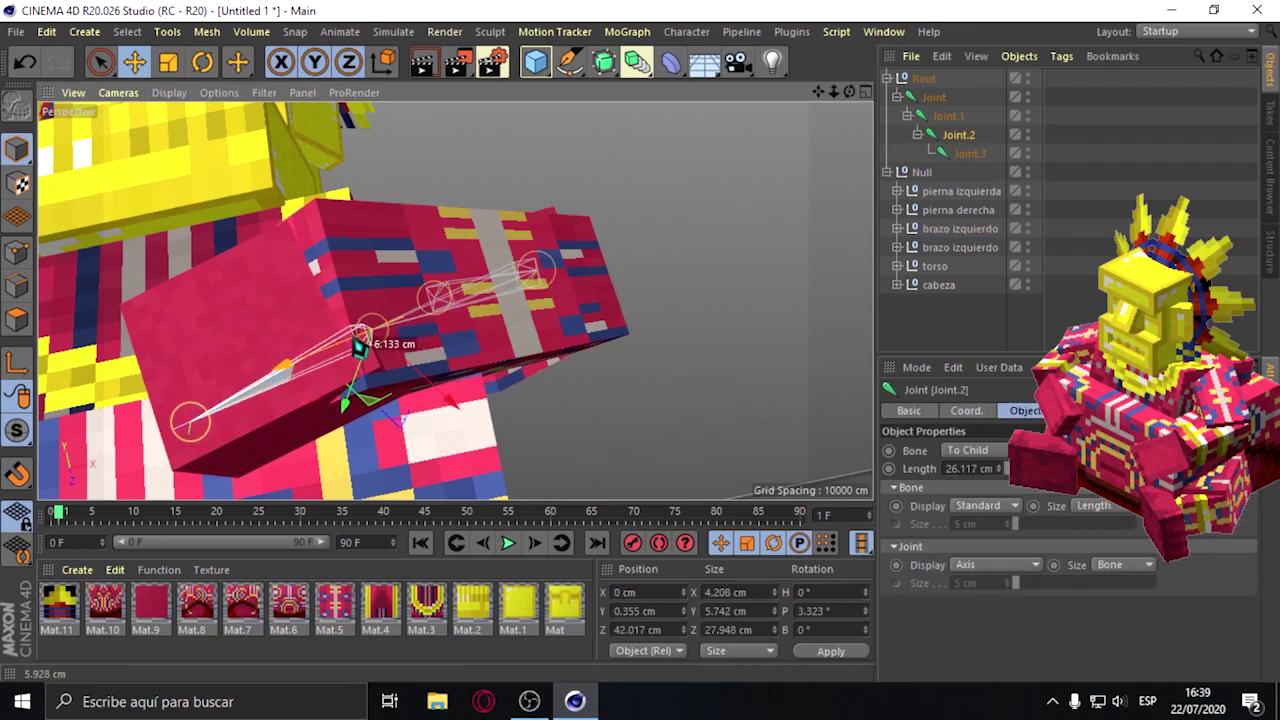
mouse_move(365, 343)
mouse_down()
mouse_move(313, 375)
mouse_move(340, 360)
mouse_up()
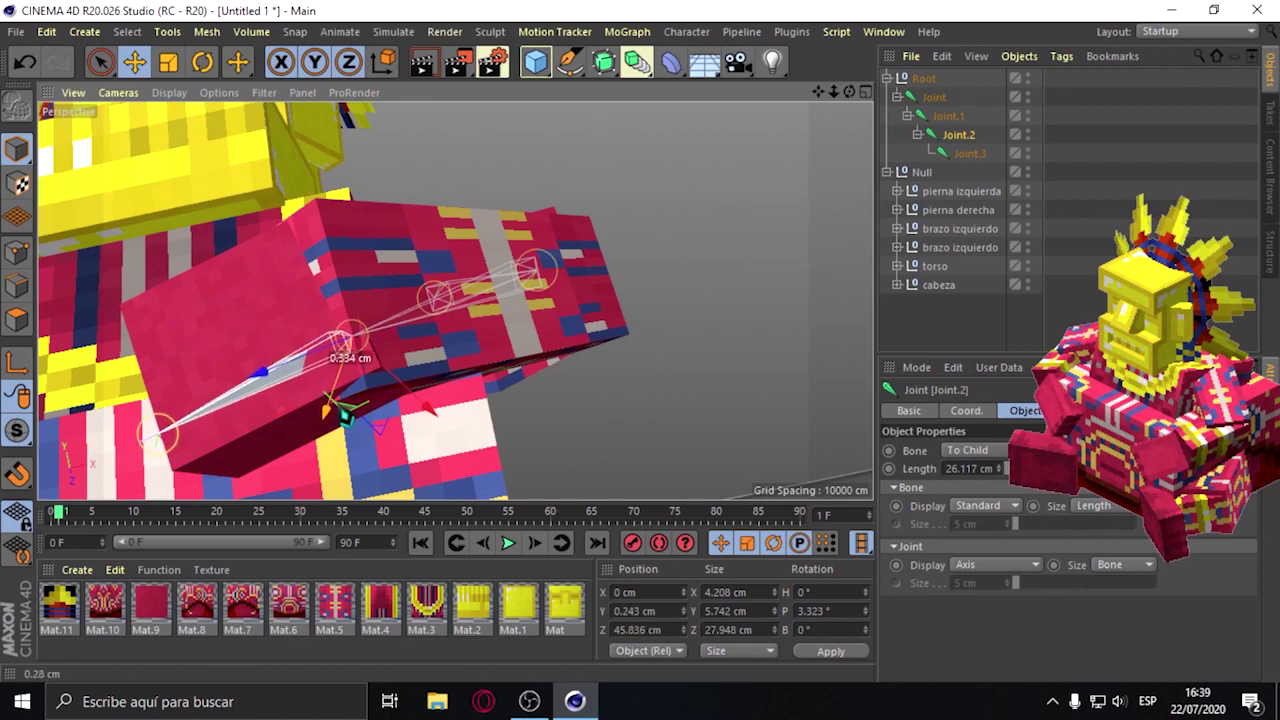
Reposition Joint.3 to X -15.976, Y 17.39, Z 8.607 cm at the arm's tip.
click(305, 400)
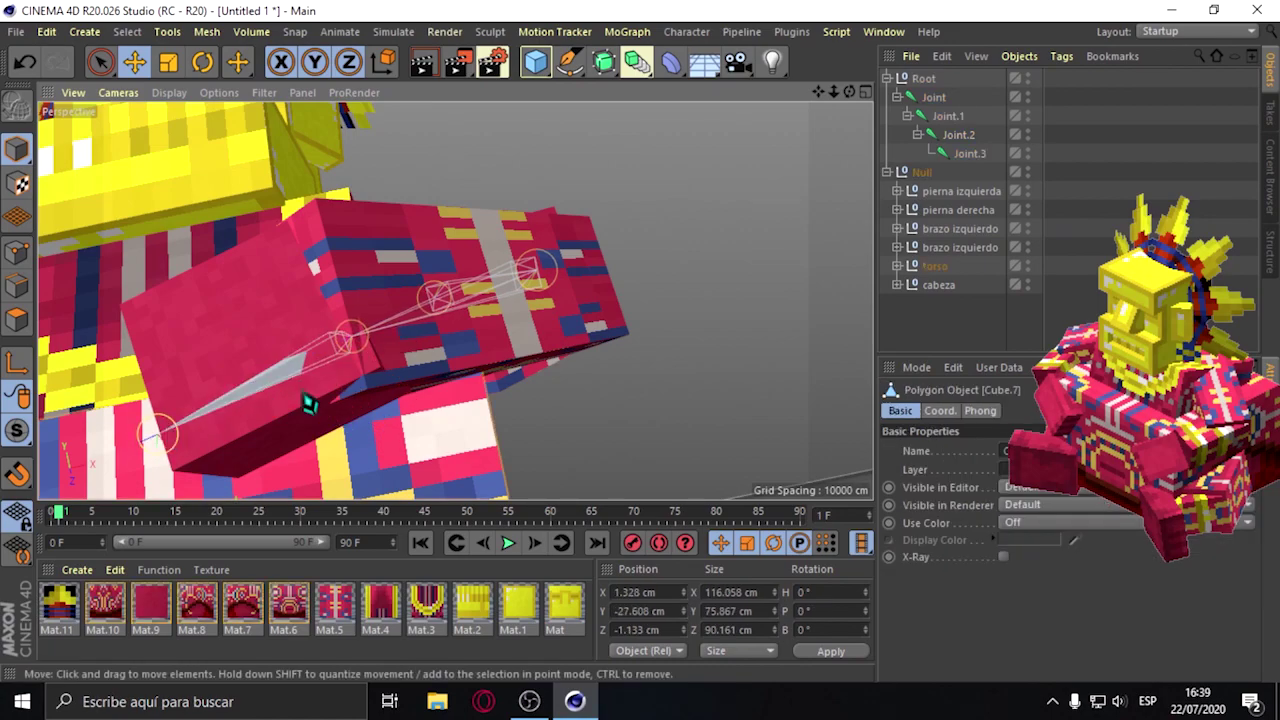
click(969, 153)
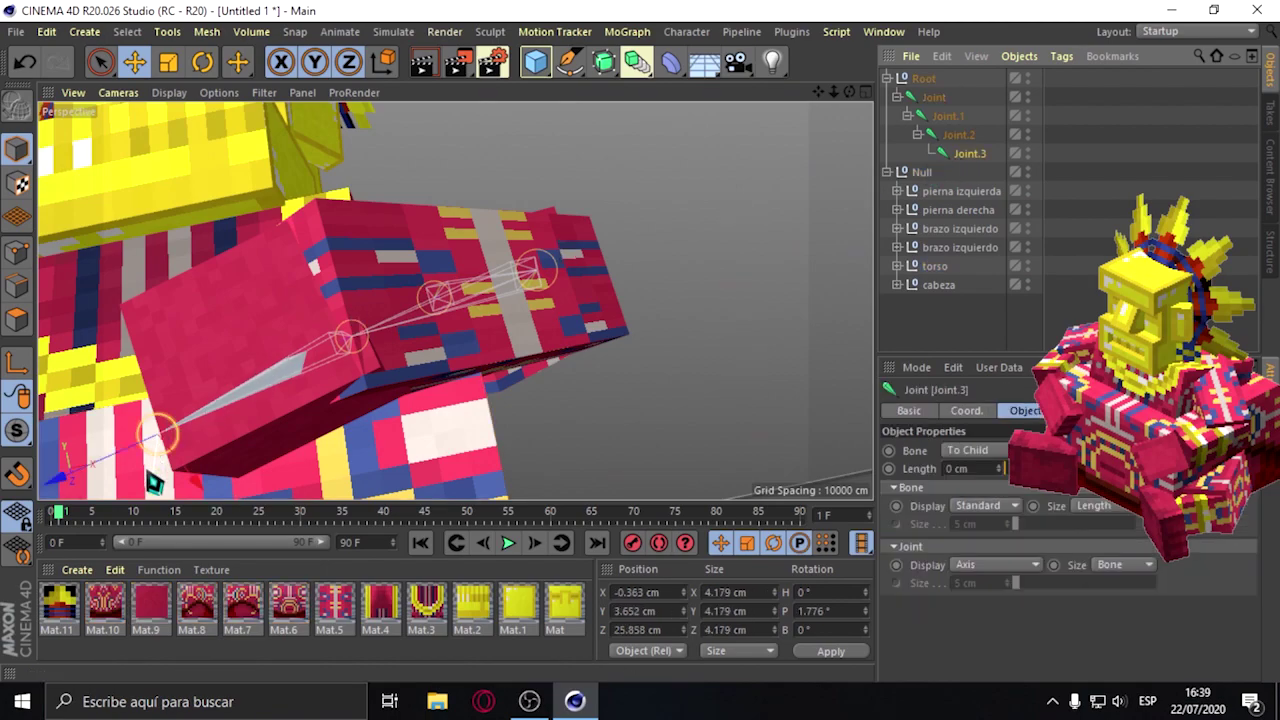
drag(160, 482, 160, 468)
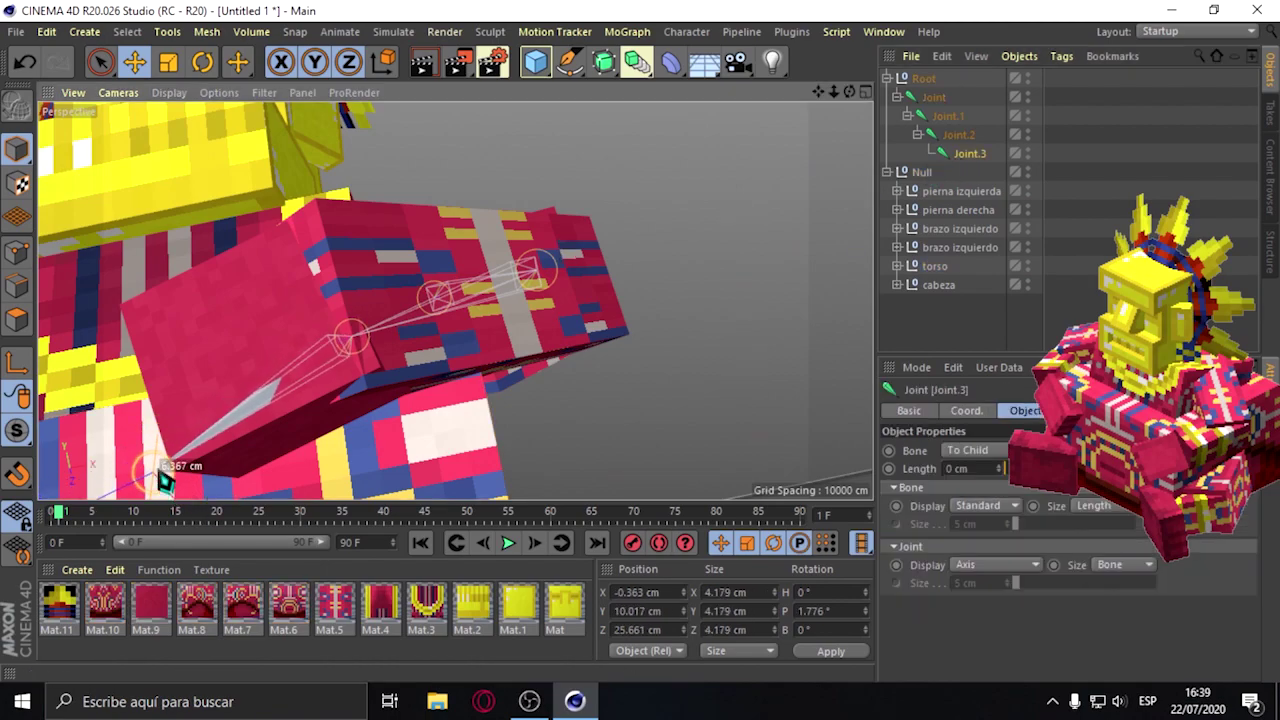
key(ctrl+shift+z)
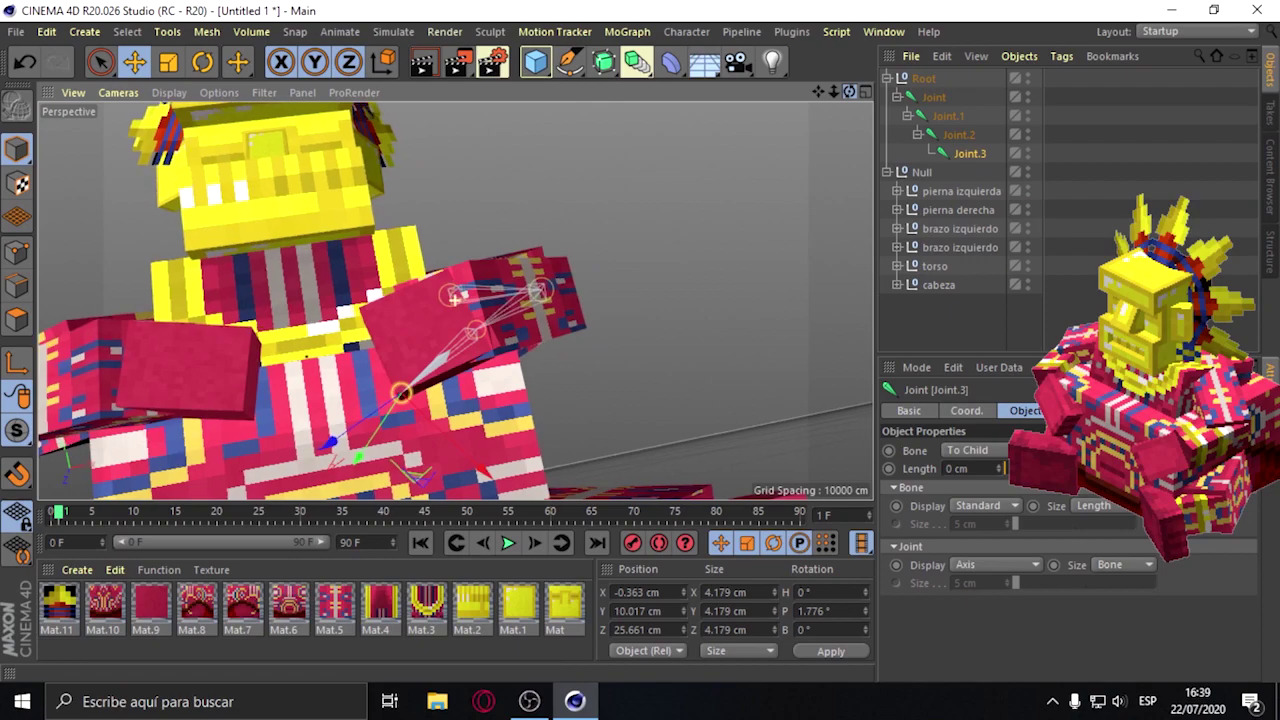
drag(848, 104, 337, 371)
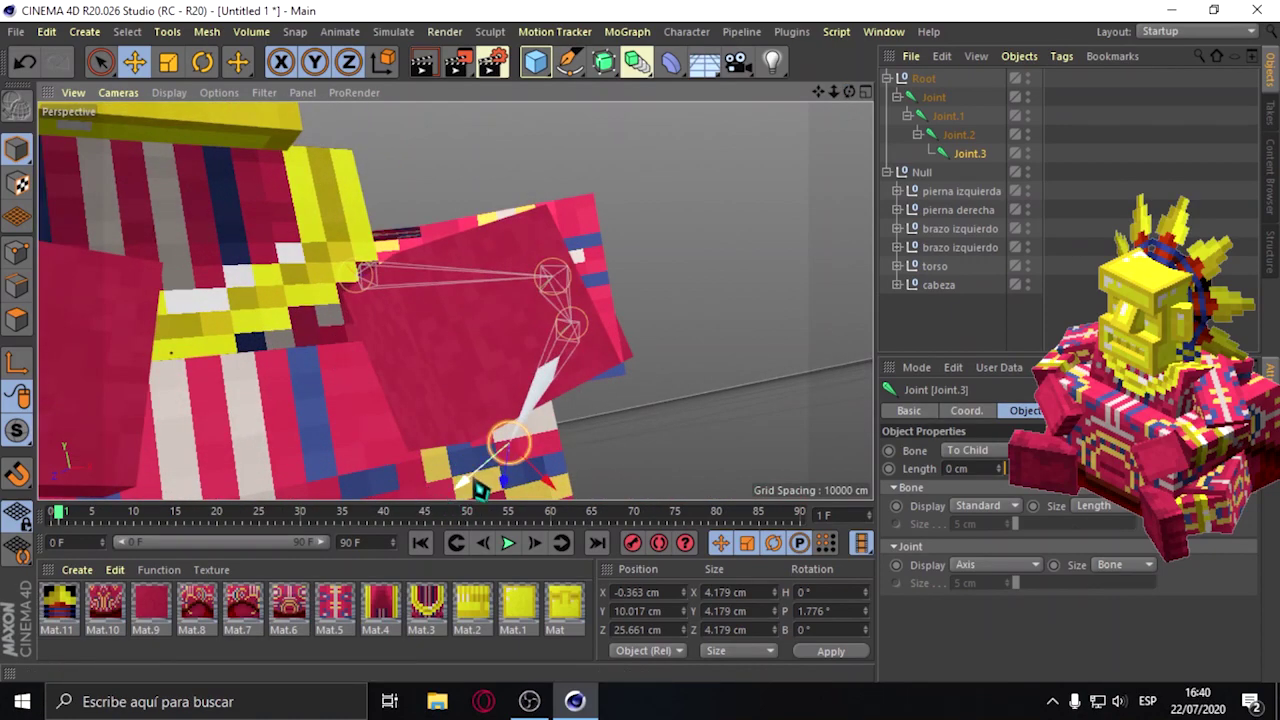
mouse_move(478, 488)
mouse_down()
mouse_move(493, 508)
mouse_move(452, 400)
mouse_up()
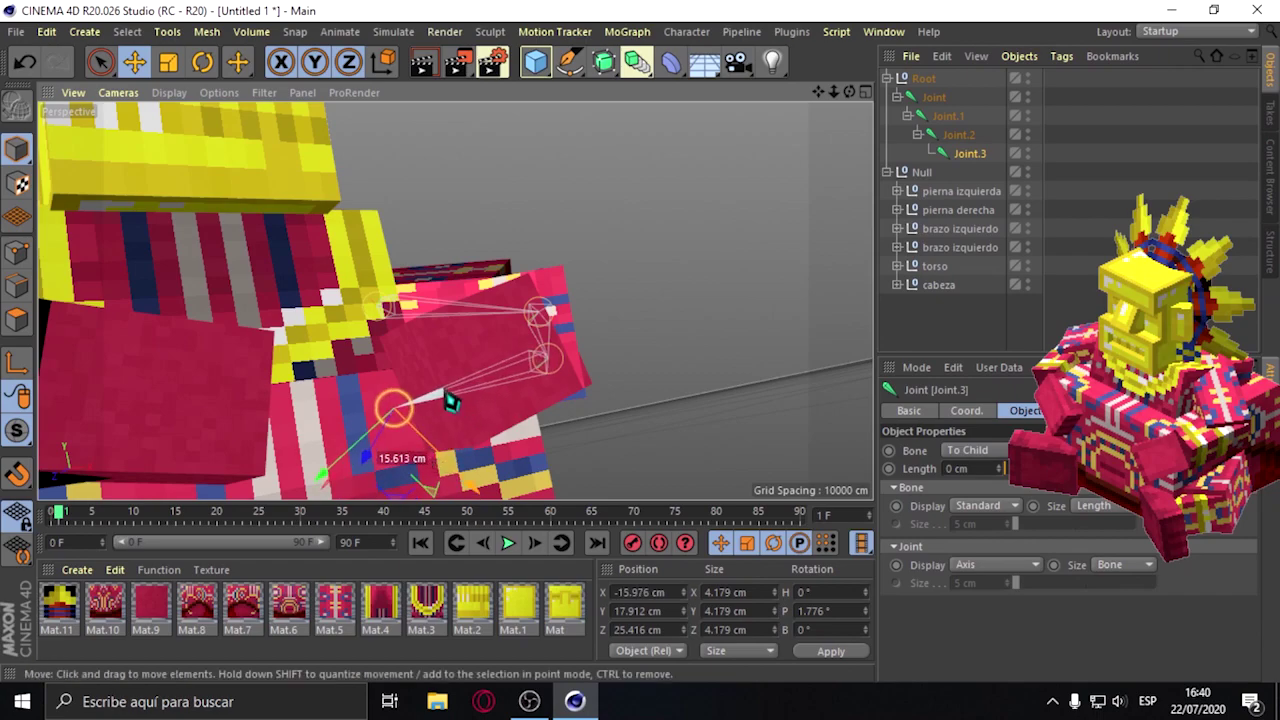
drag(366, 452, 426, 437)
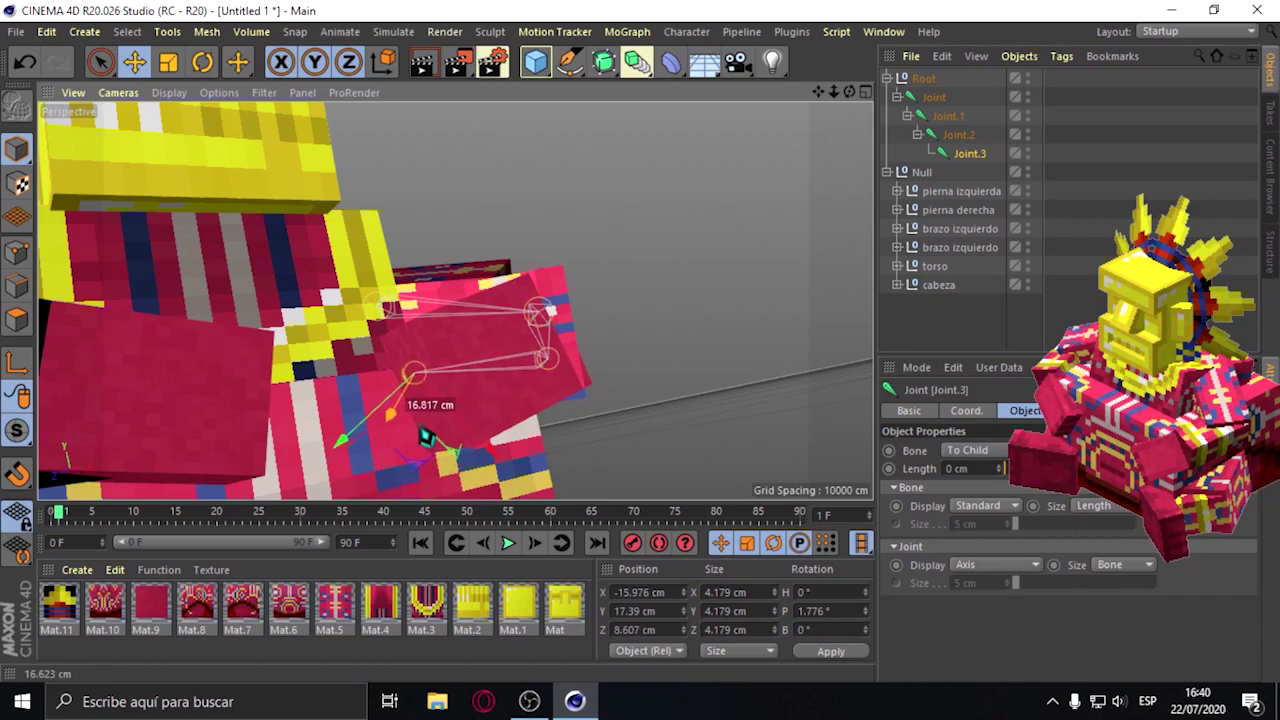
mouse_move(849, 92)
mouse_down()
mouse_move(455, 298)
mouse_move(845, 195)
mouse_up()
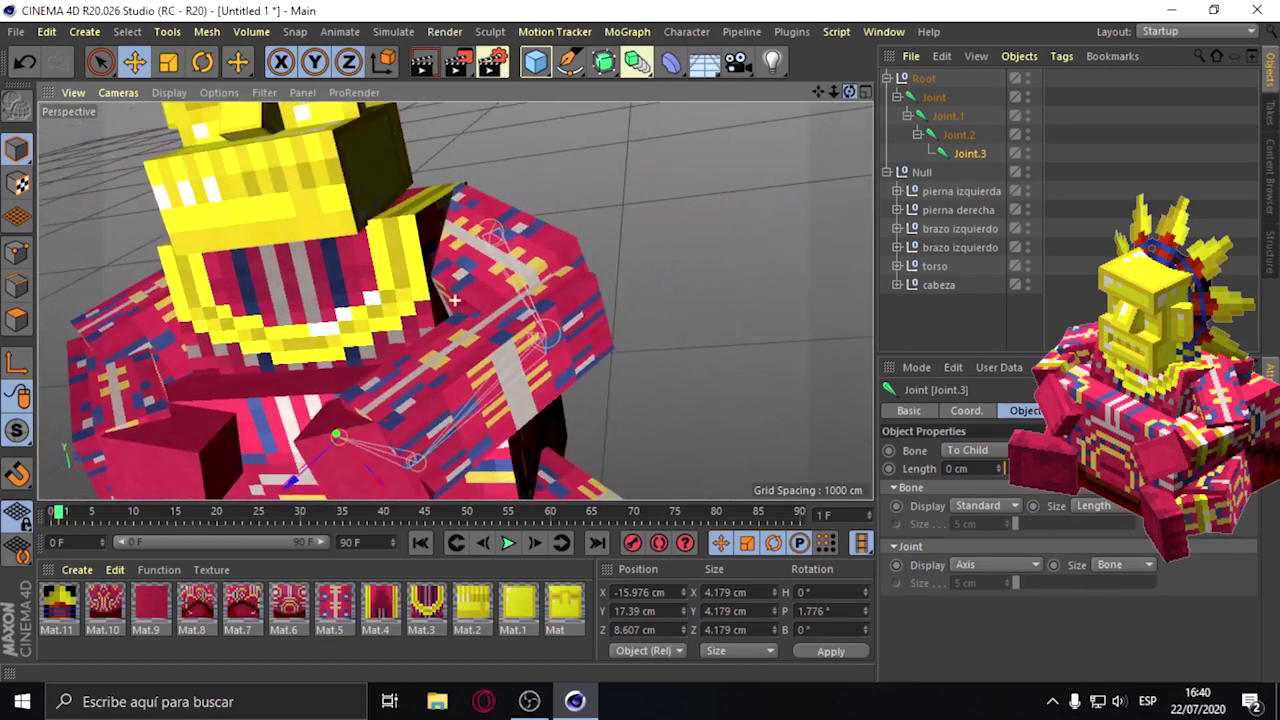
drag(849, 92, 864, 100)
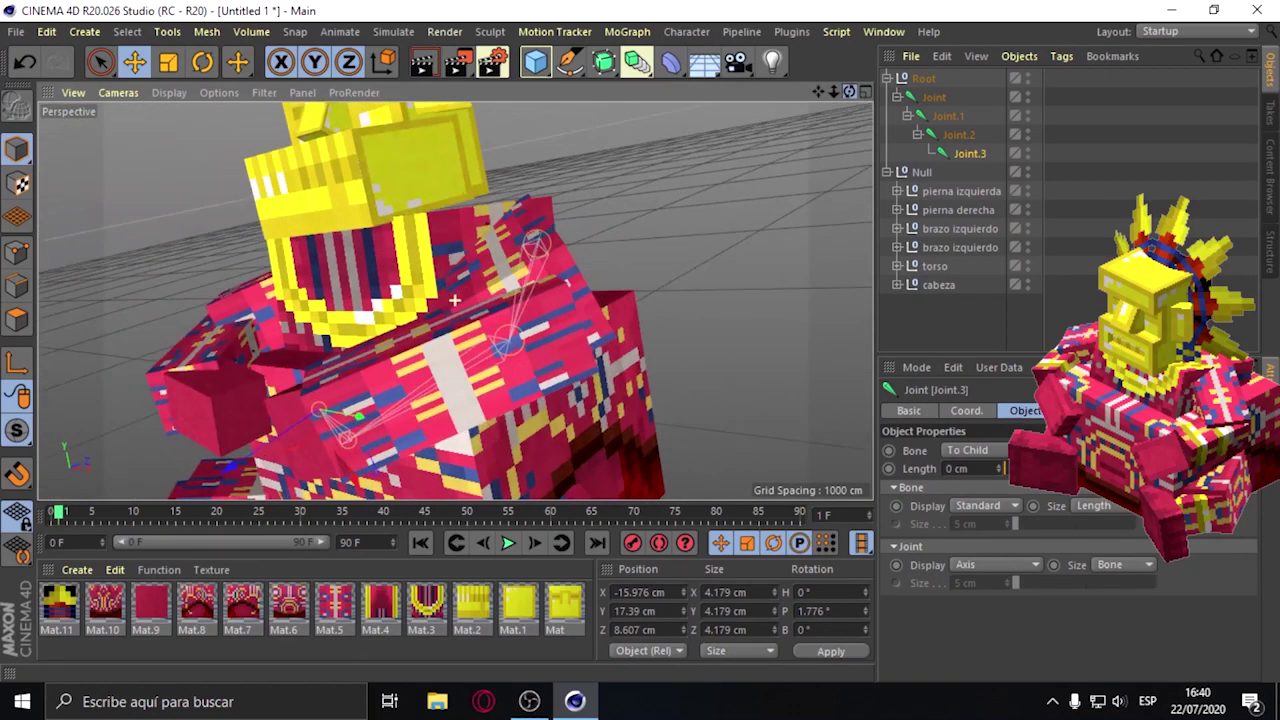
click(922, 78)
click(886, 78)
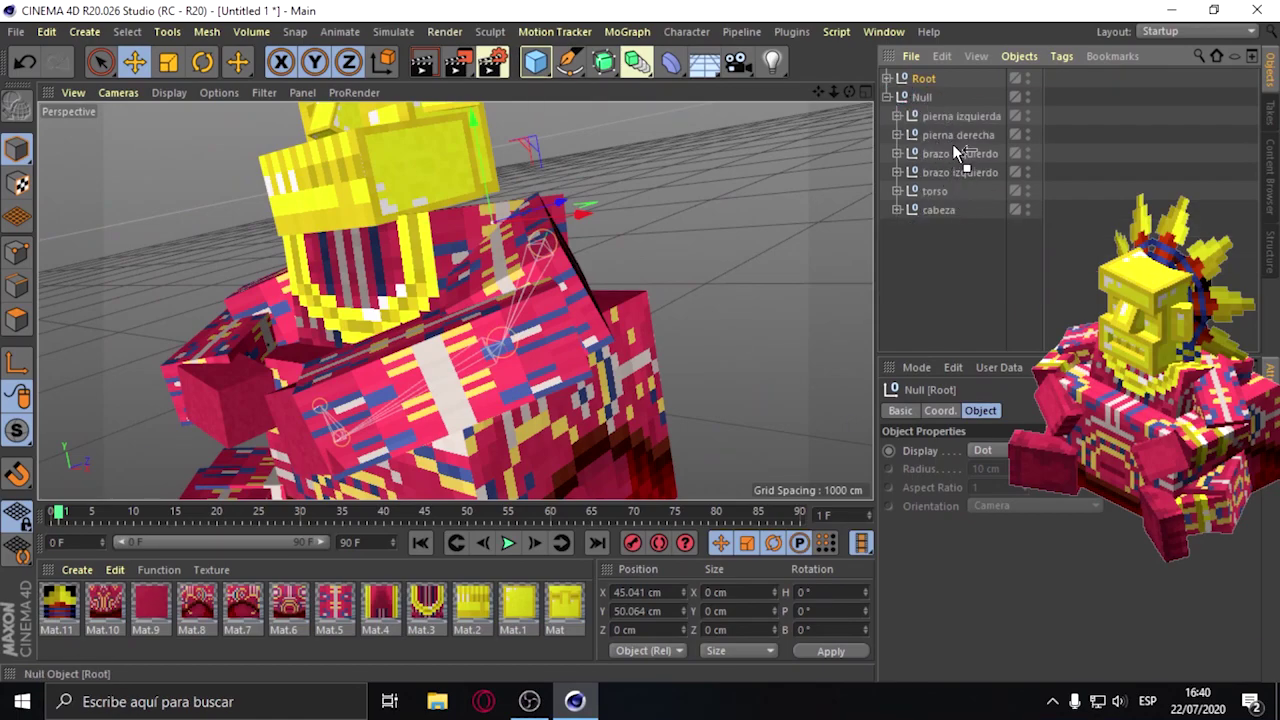
Put the arm cubes under the null, rename it 'brazo iderecho', and move the Root chain into it.
drag(955, 167, 965, 163)
drag(898, 163, 902, 156)
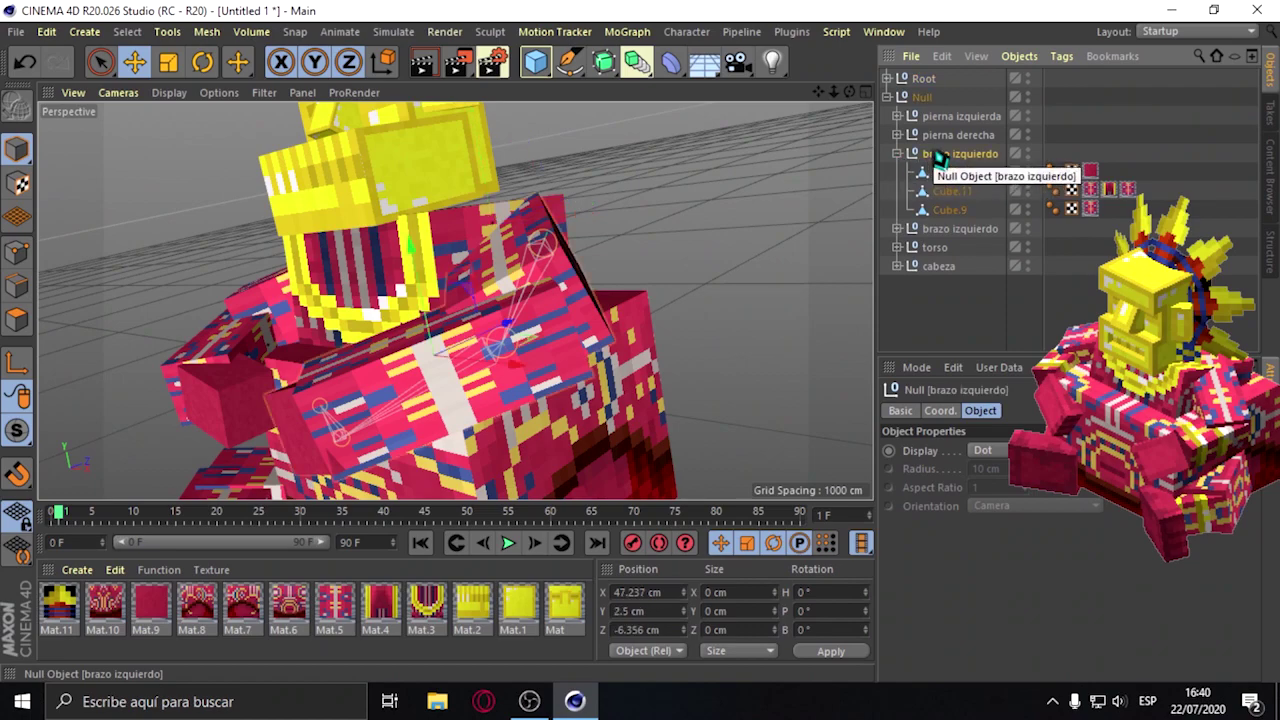
double_click(990, 155)
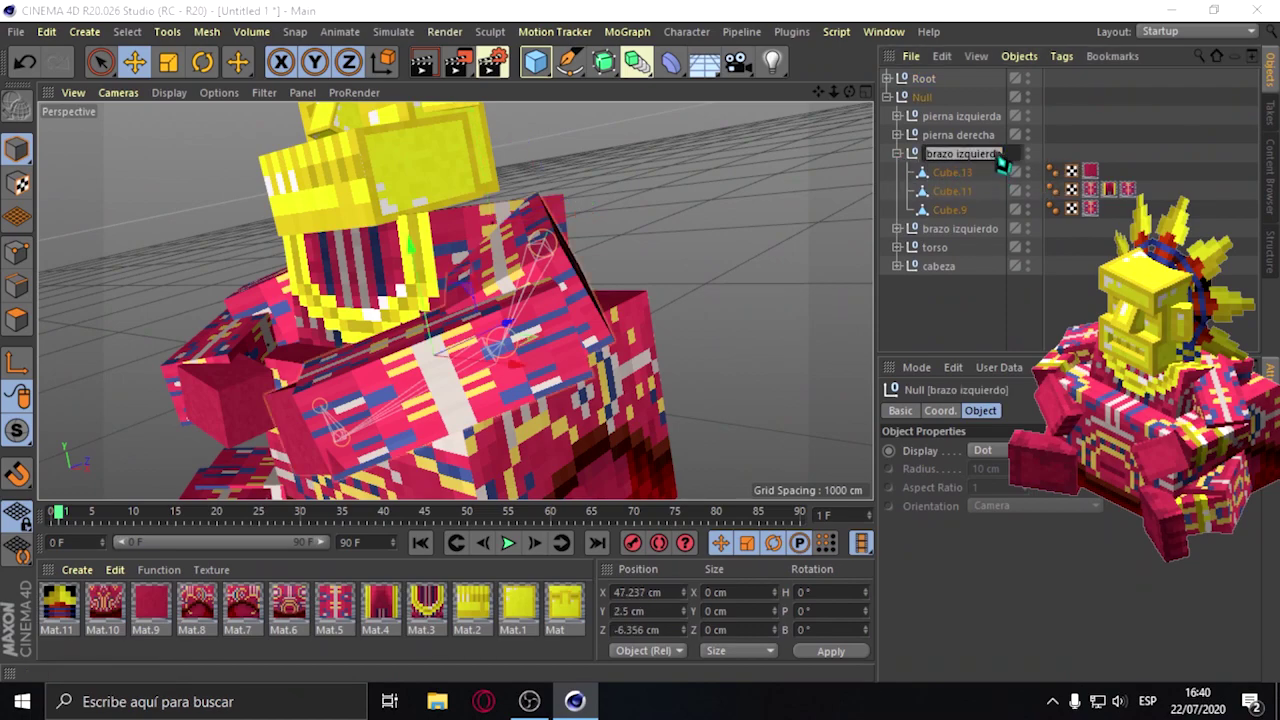
key(Return)
text(o)
key(Return)
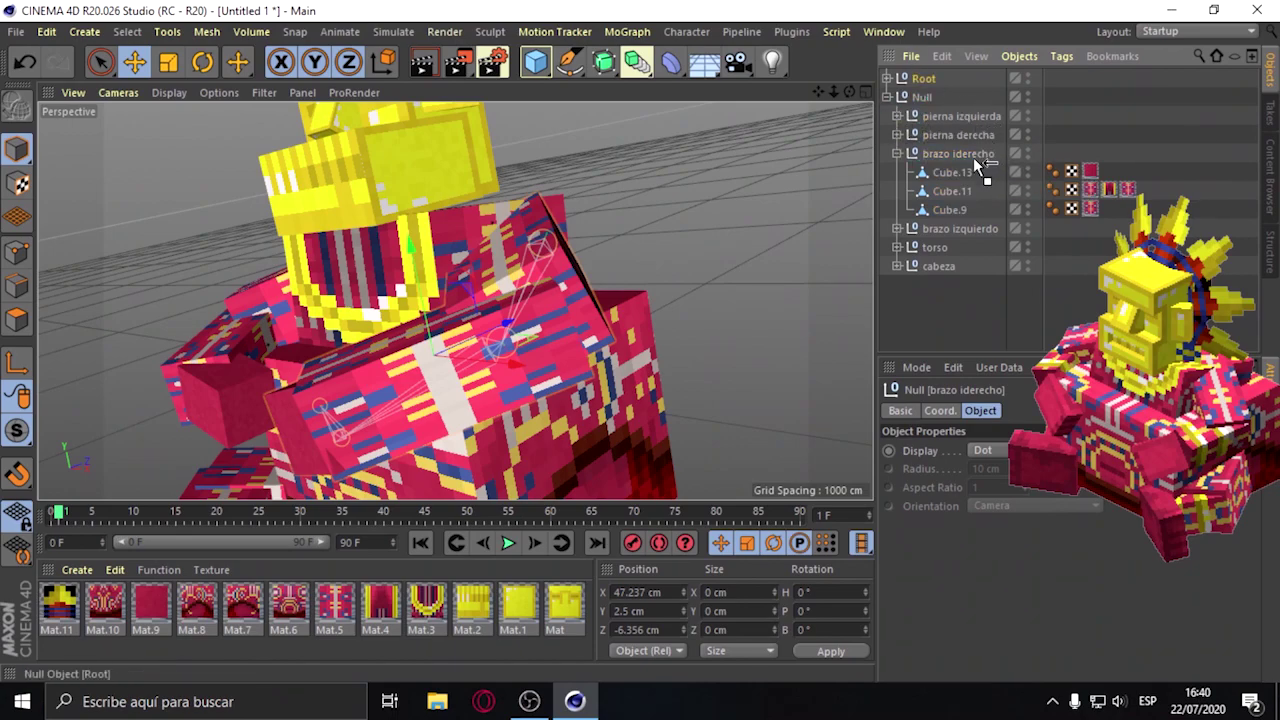
drag(975, 160, 975, 162)
click(907, 153)
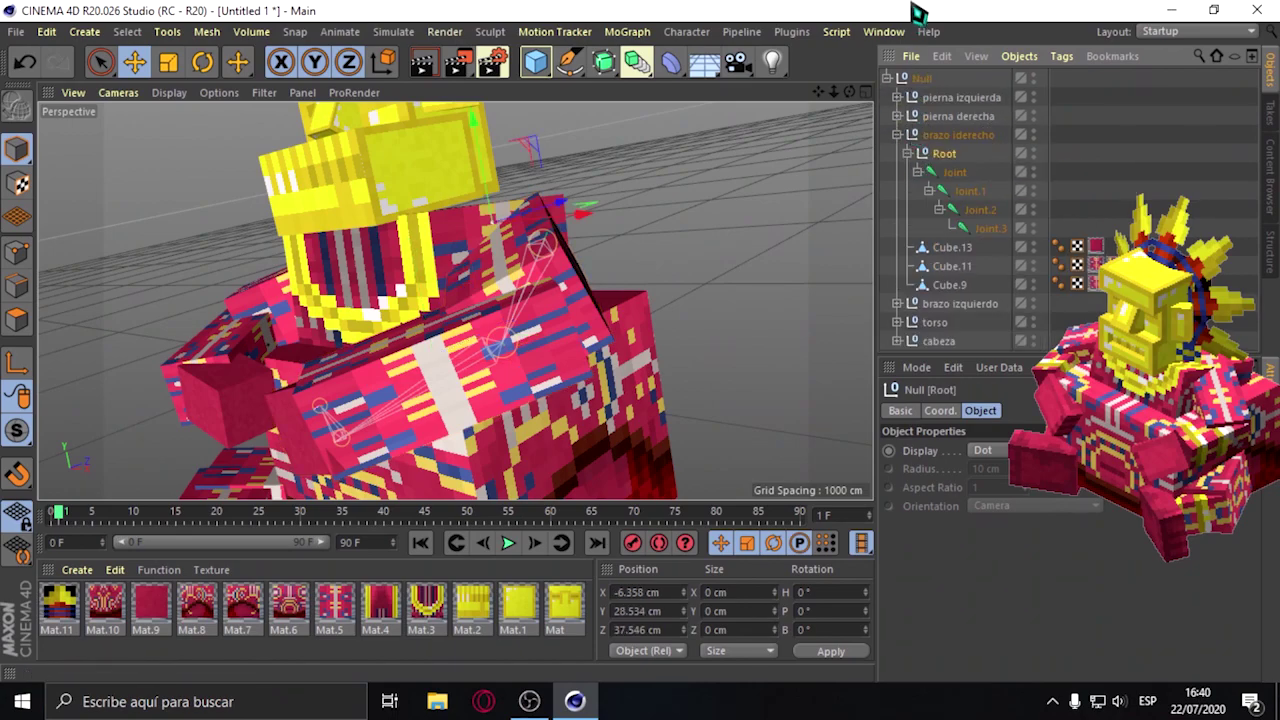
Bind Cube.9, Cube.11 and Cube.13 to the joint chain, adding Weight tags.
click(955, 287)
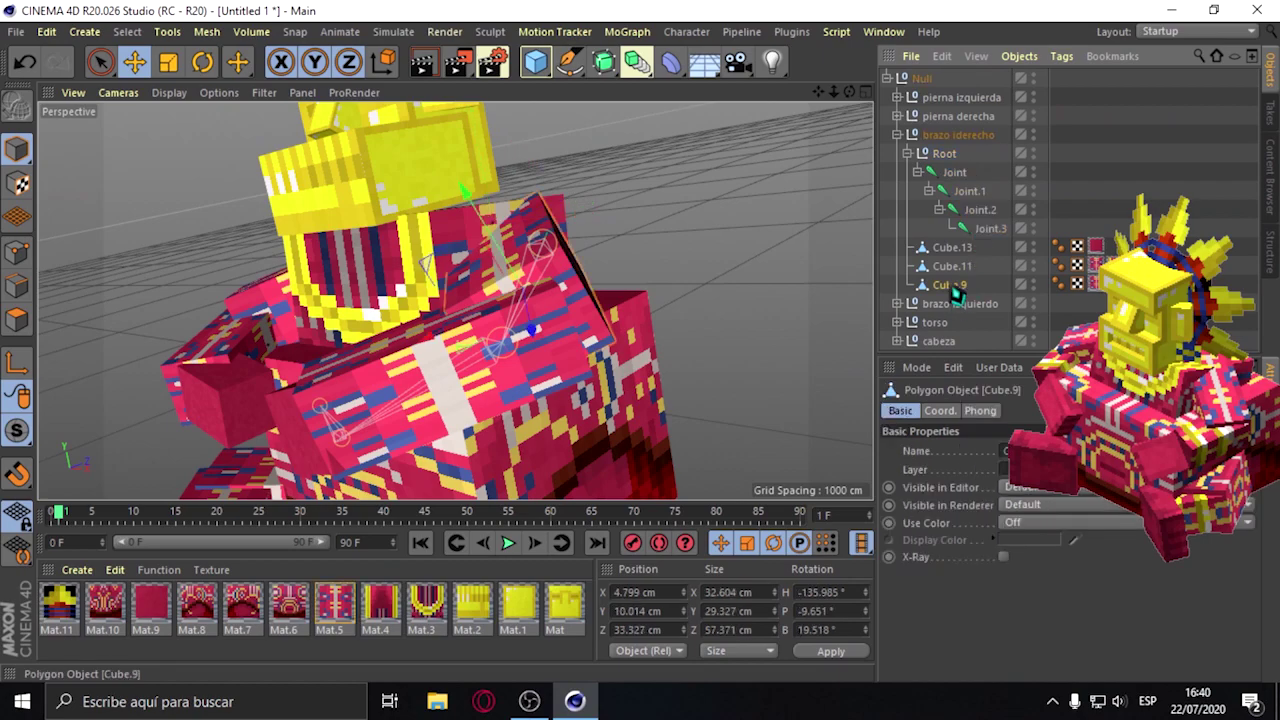
shift+click(944, 180)
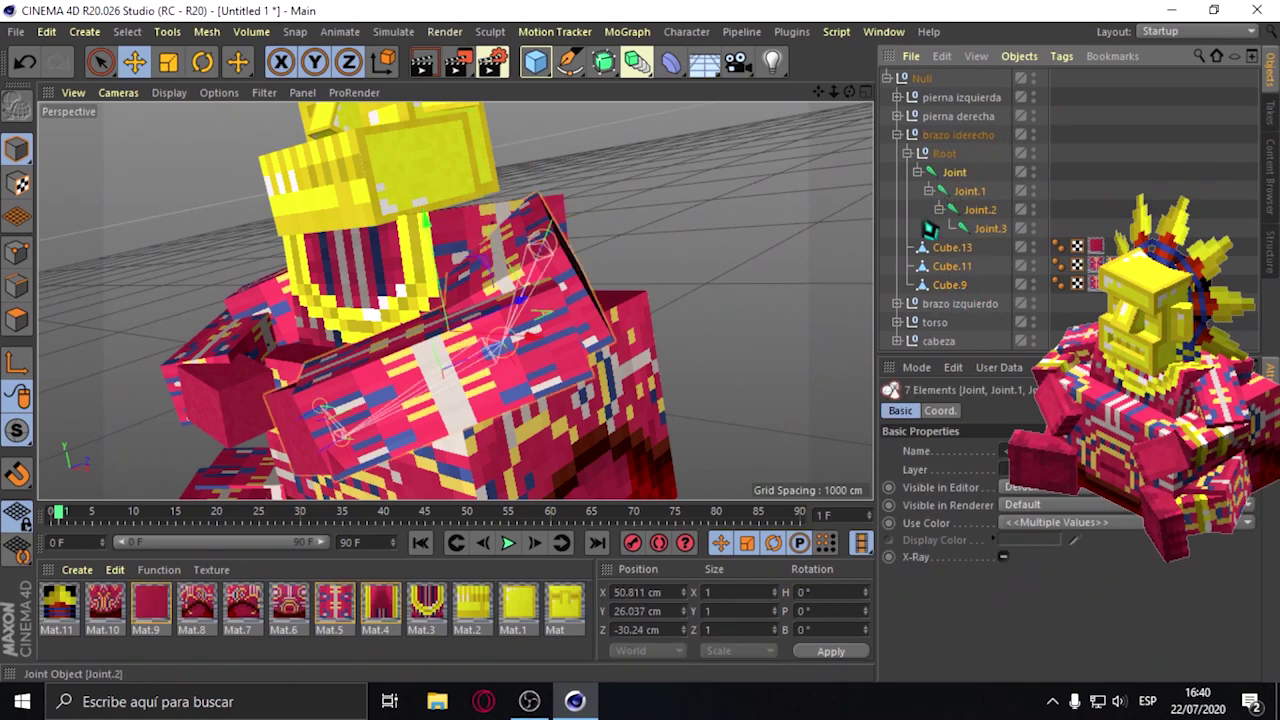
click(687, 31)
mouse_move(709, 79)
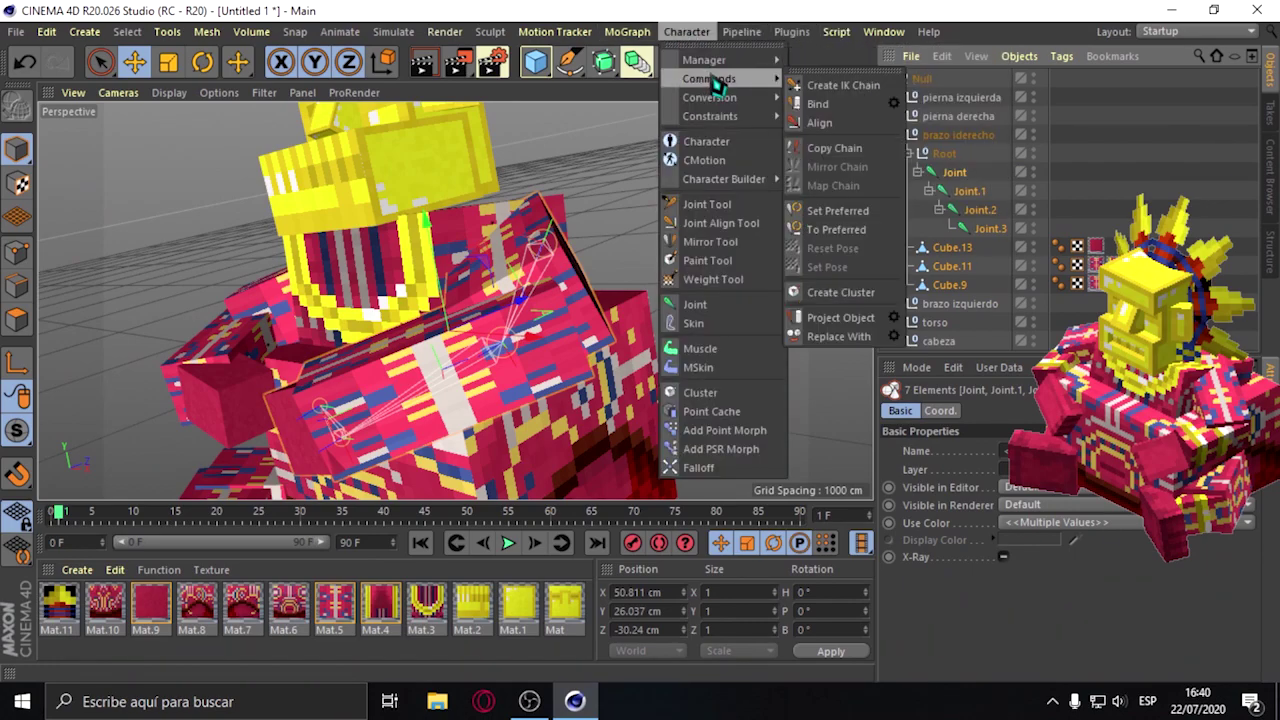
click(816, 106)
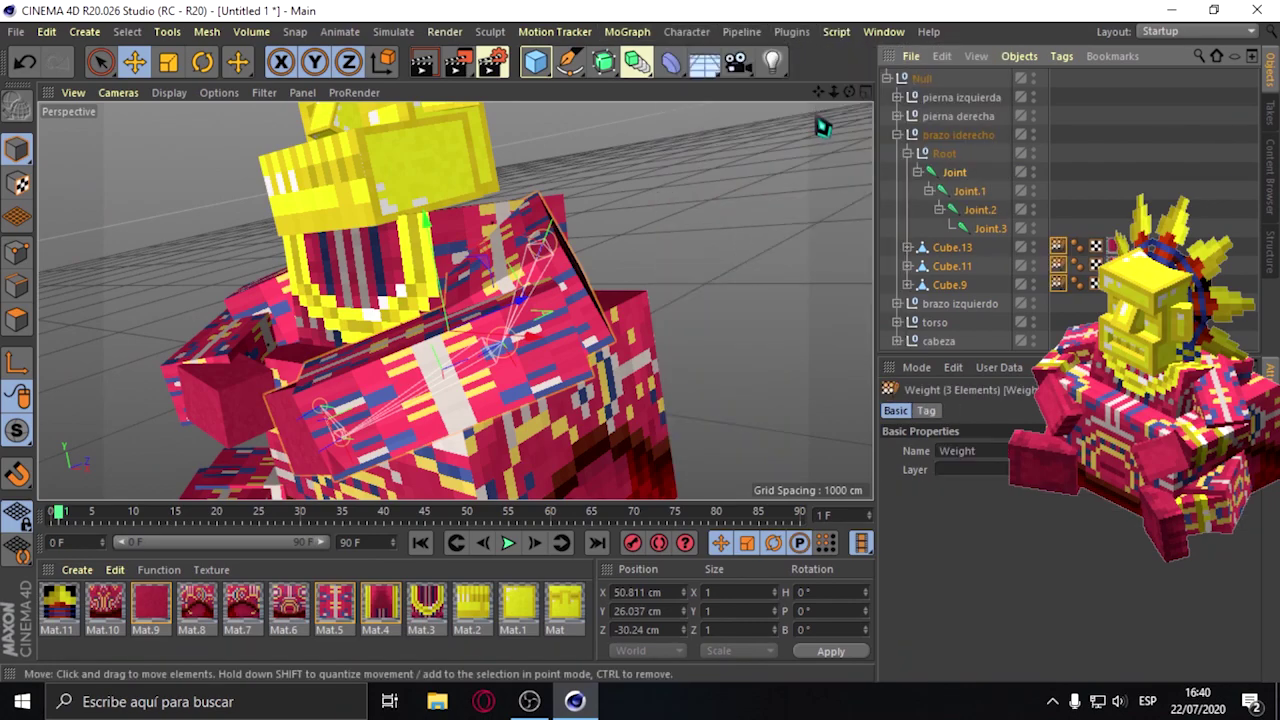
drag(850, 91, 850, 91)
Select the joint chain from Joint through Joint.3.
click(687, 31)
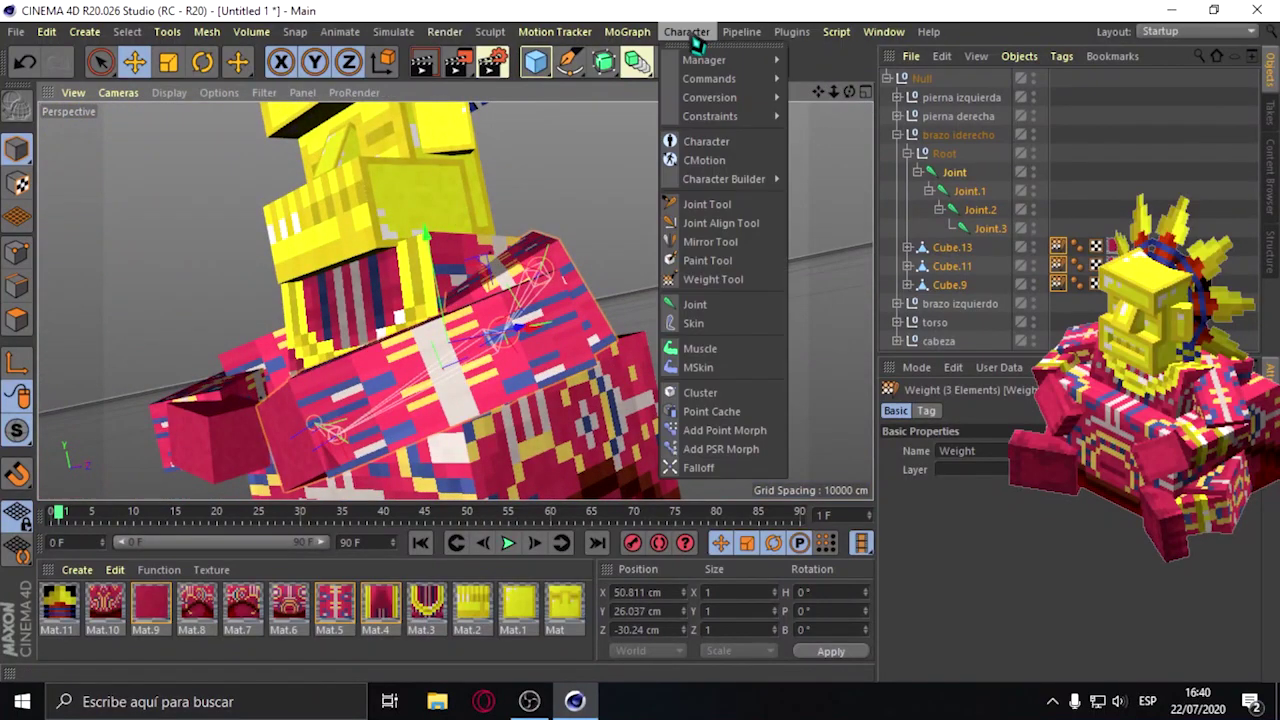
mouse_move(709, 78)
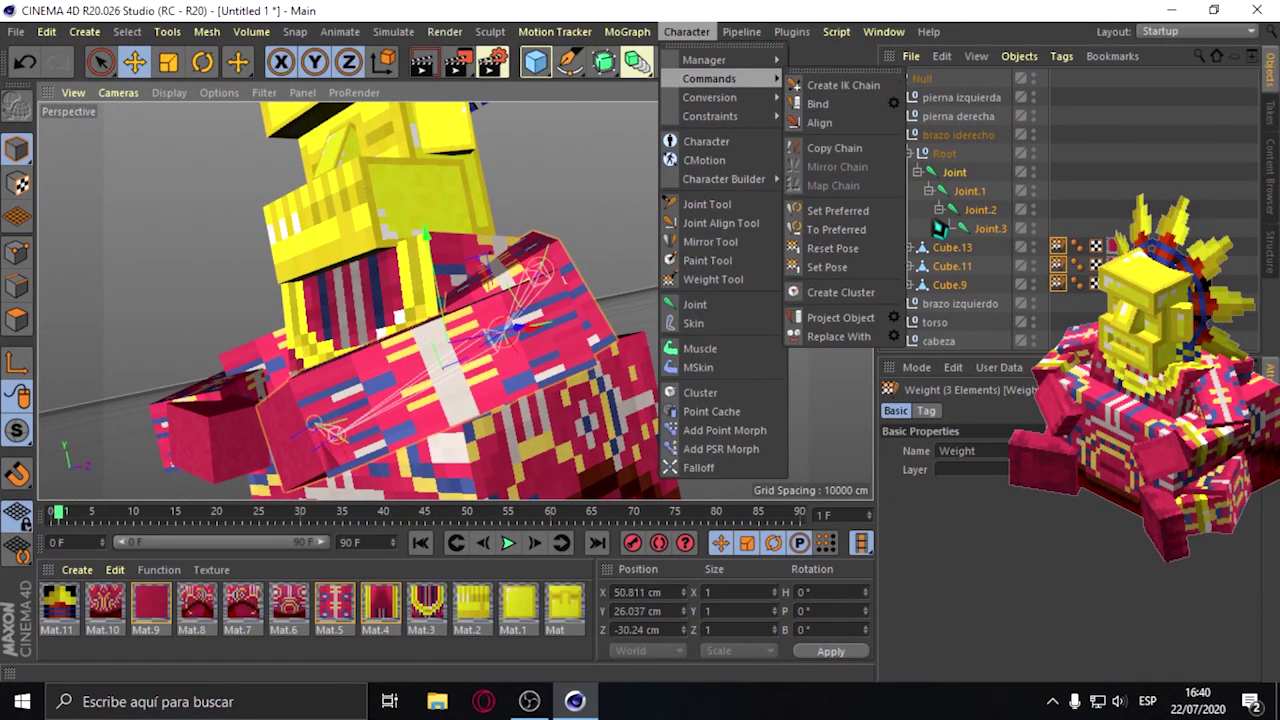
click(986, 237)
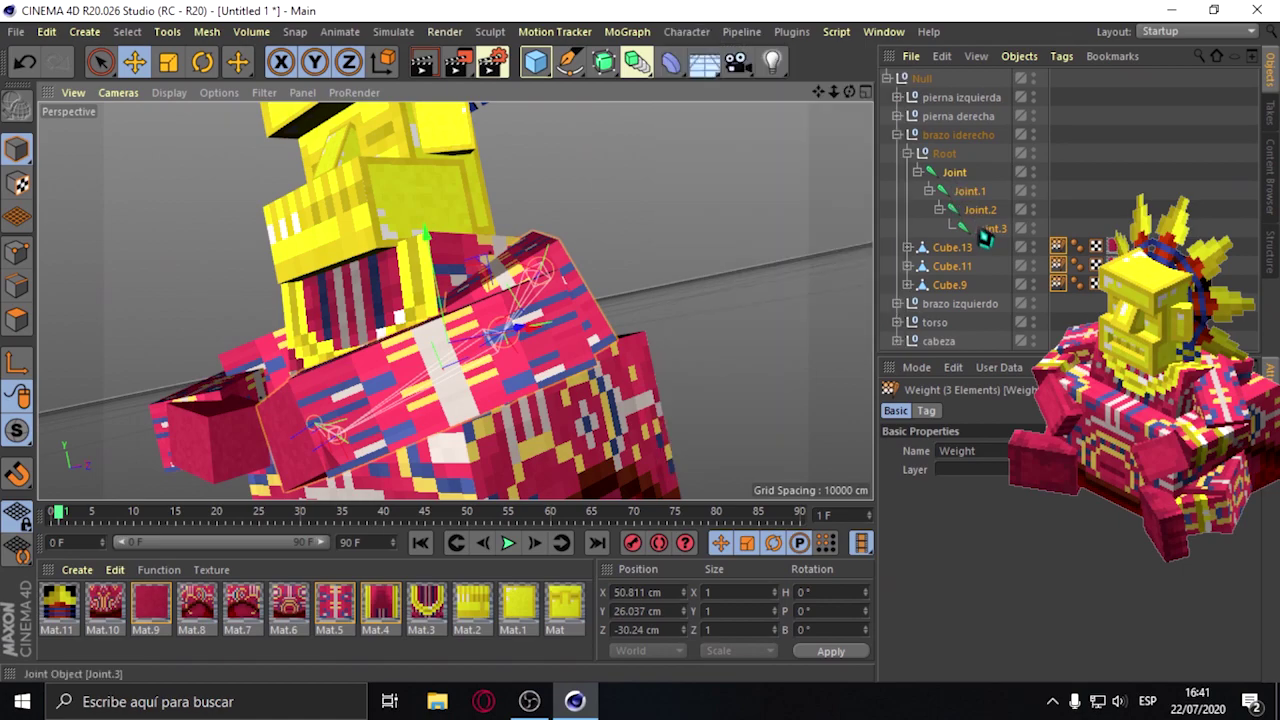
click(986, 232)
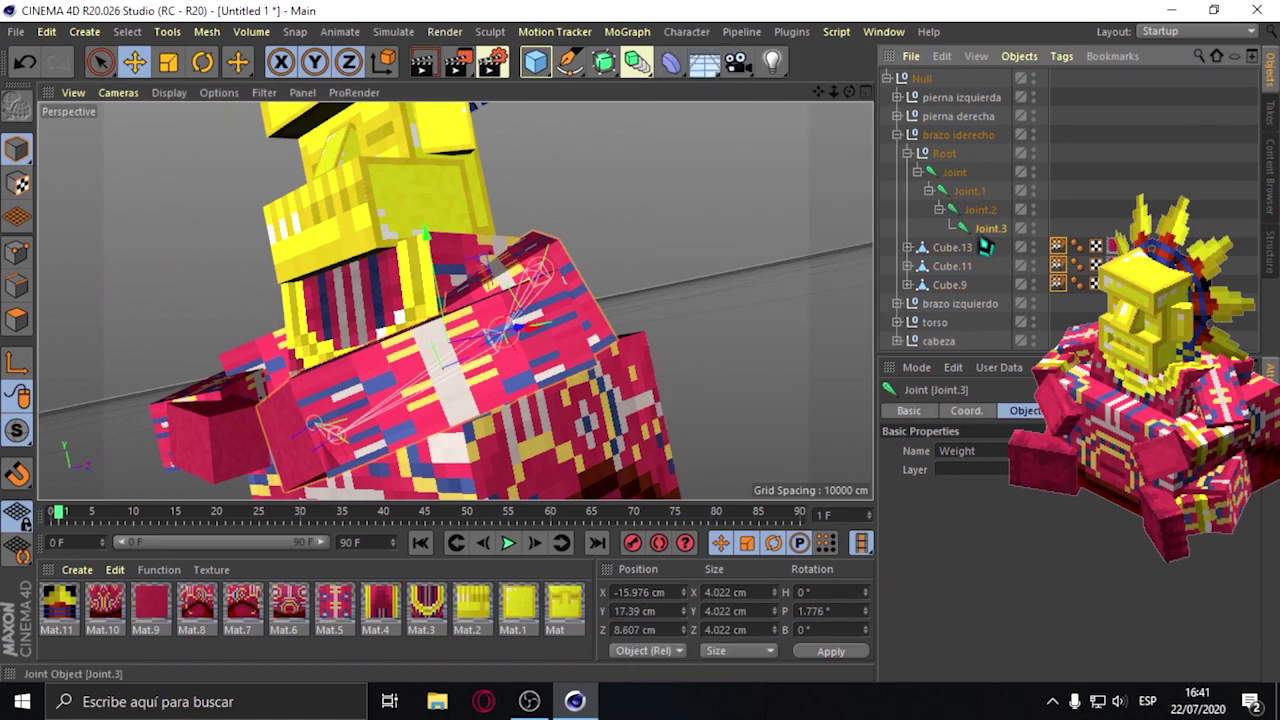
shift+click(955, 175)
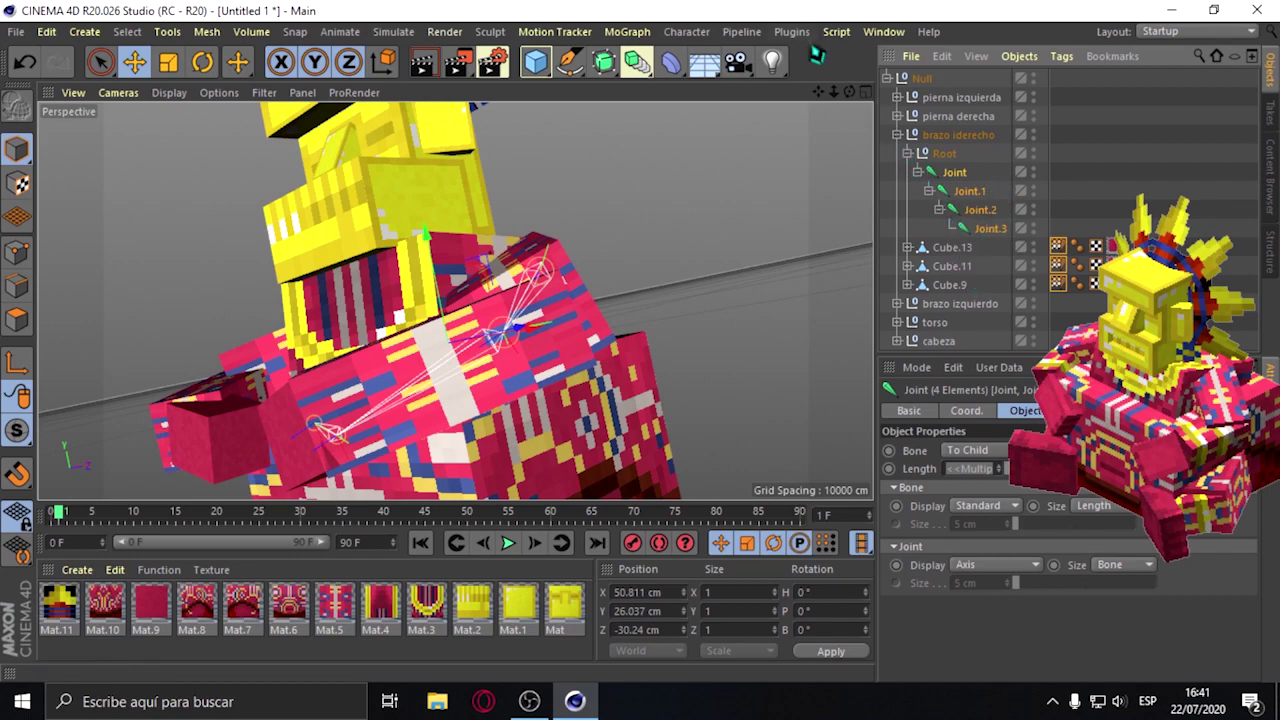
click(686, 31)
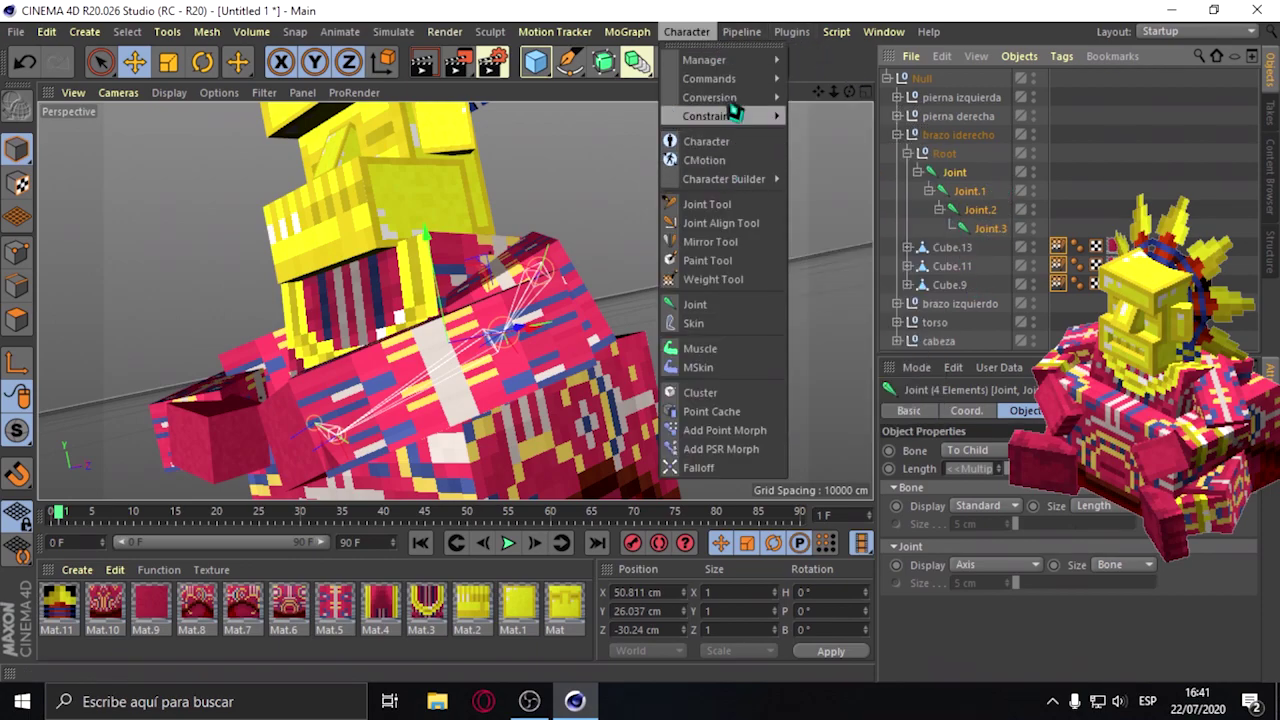
mouse_move(710, 78)
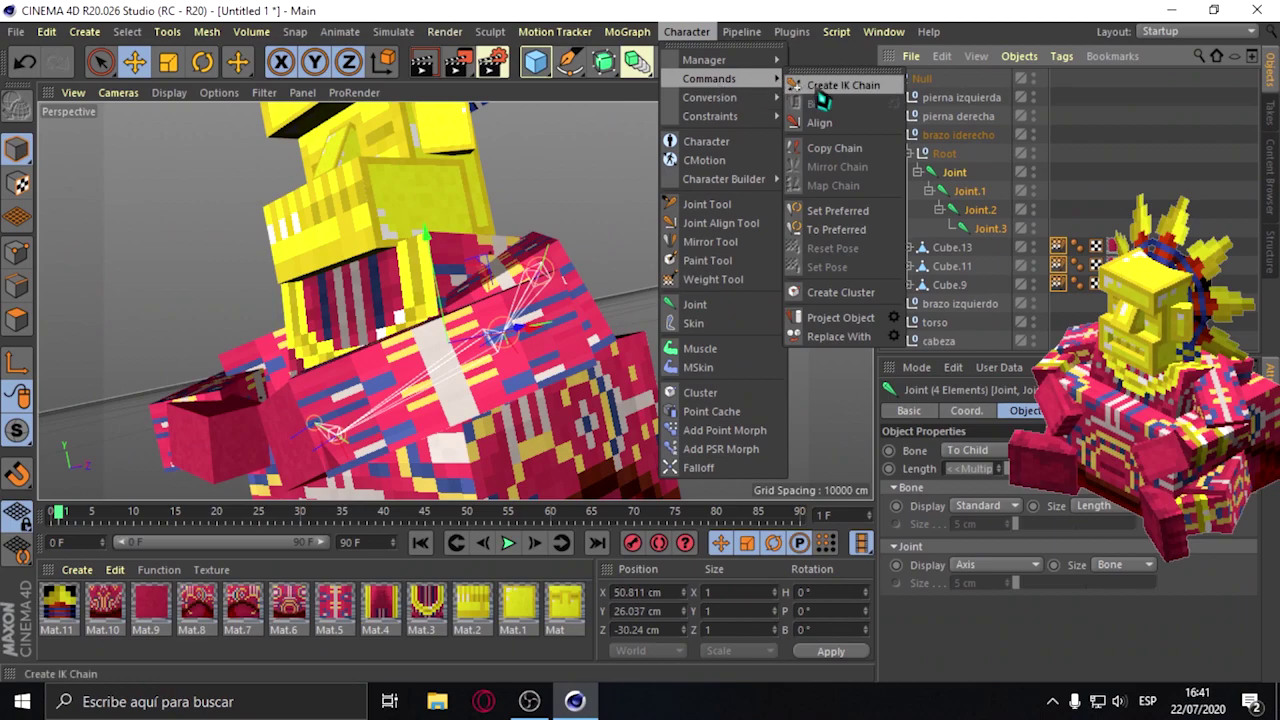
Create an IK chain, move Joint.3.Goal into brazo iderecho, and display it as a Diamond.
click(840, 85)
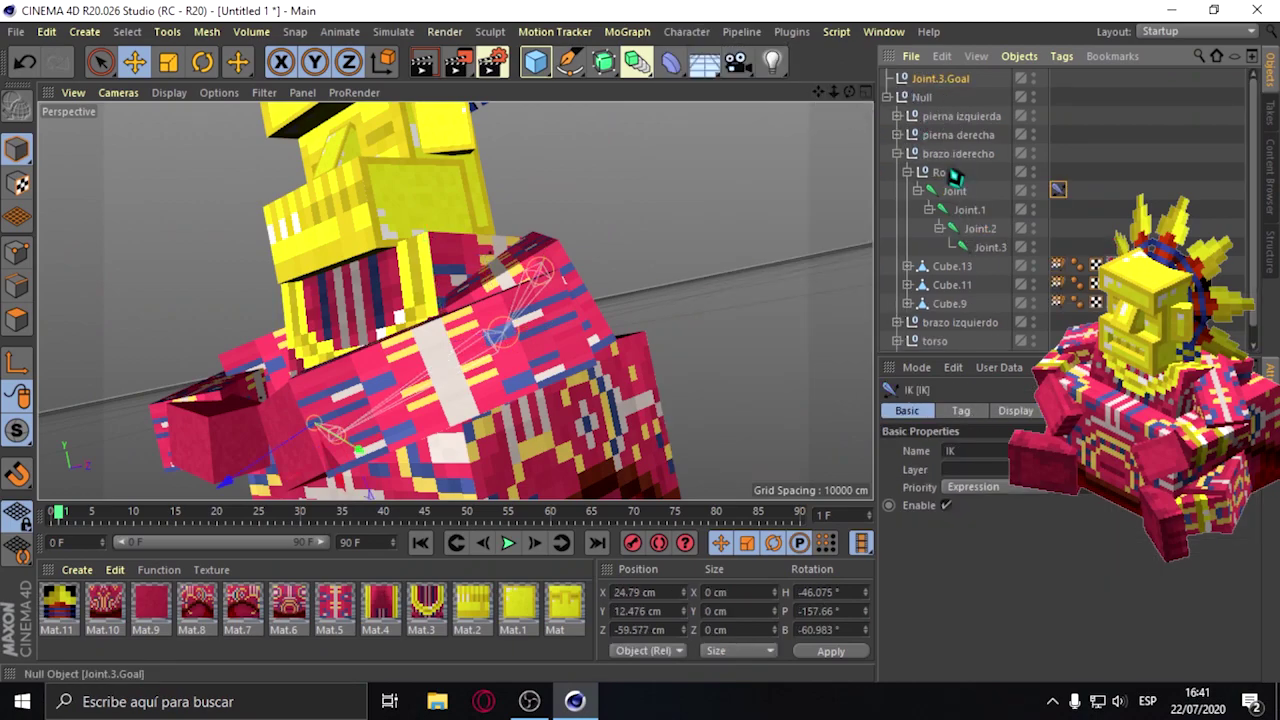
drag(950, 172, 942, 193)
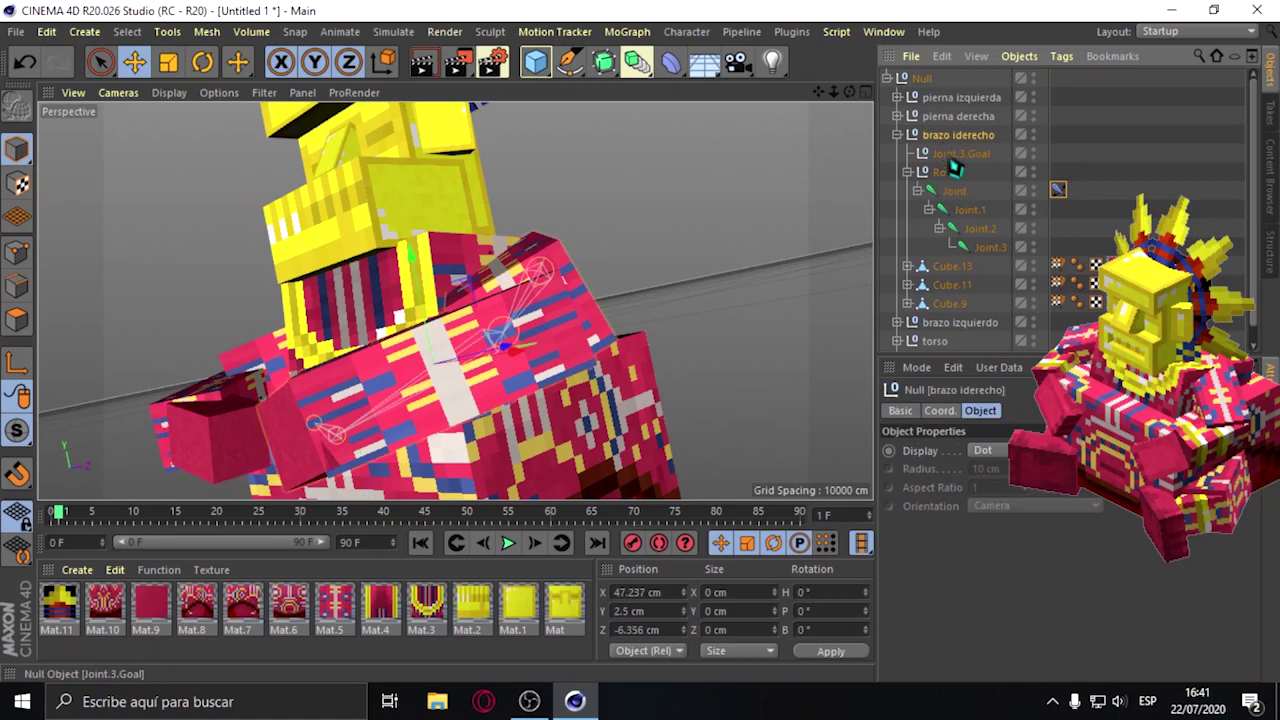
click(988, 450)
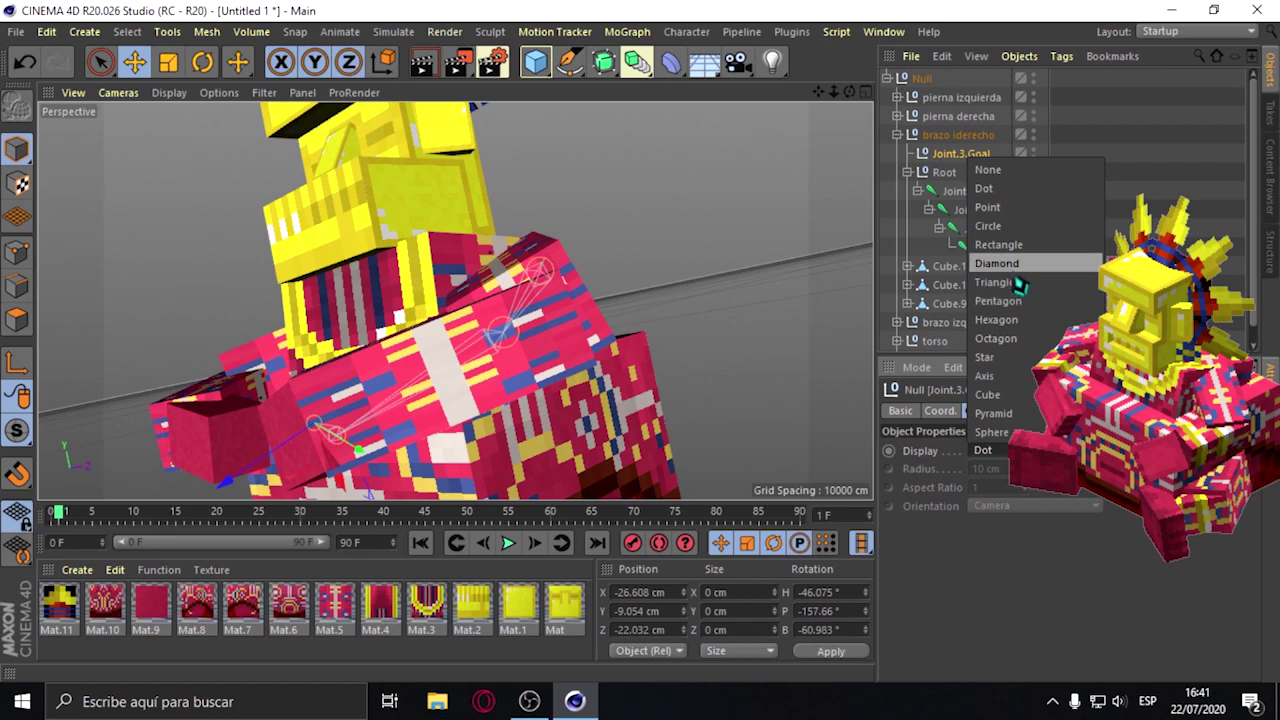
click(1015, 246)
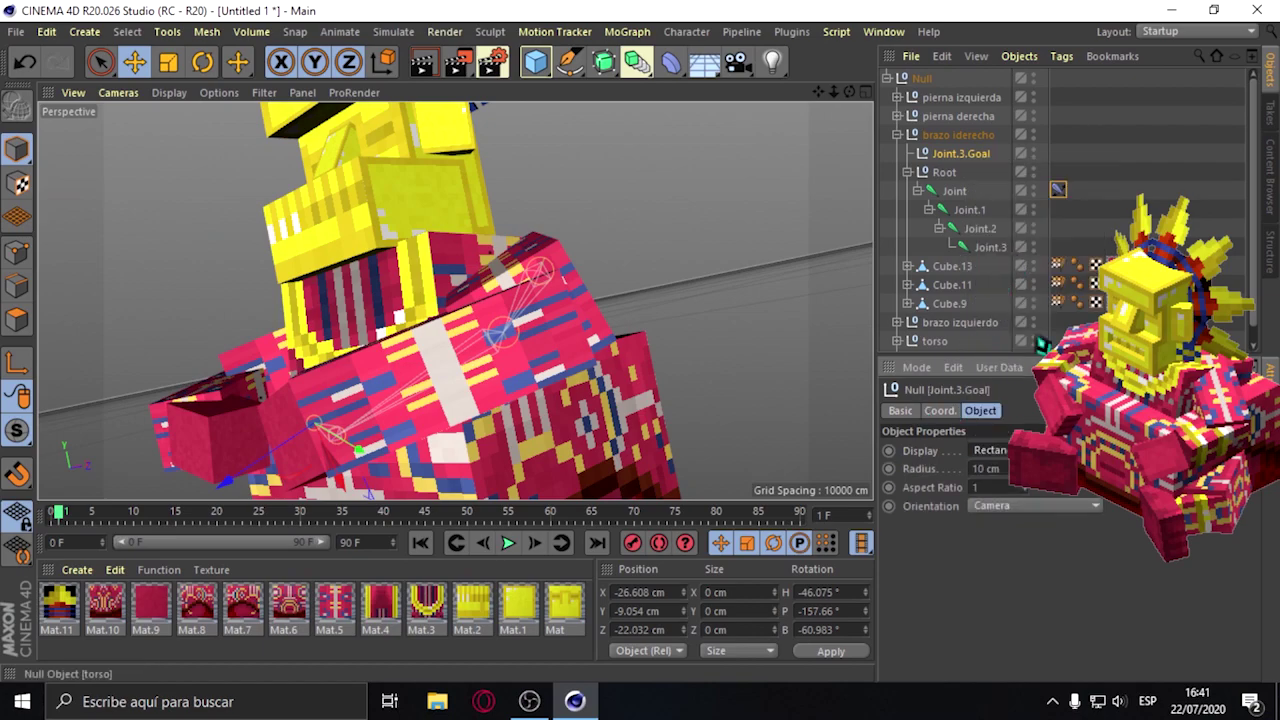
click(990, 450)
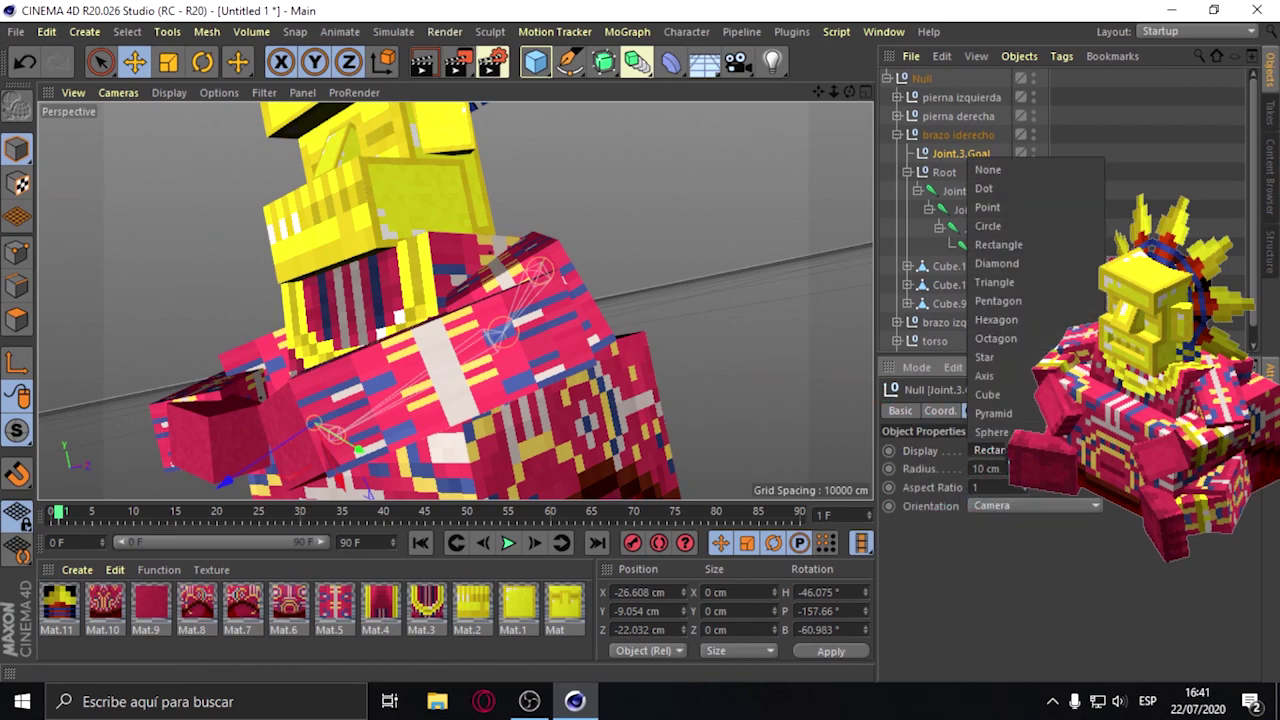
click(1012, 284)
Give the goal diamond a 29 cm radius, 1.22 aspect ratio and XZ orientation.
drag(700, 300, 623, 309)
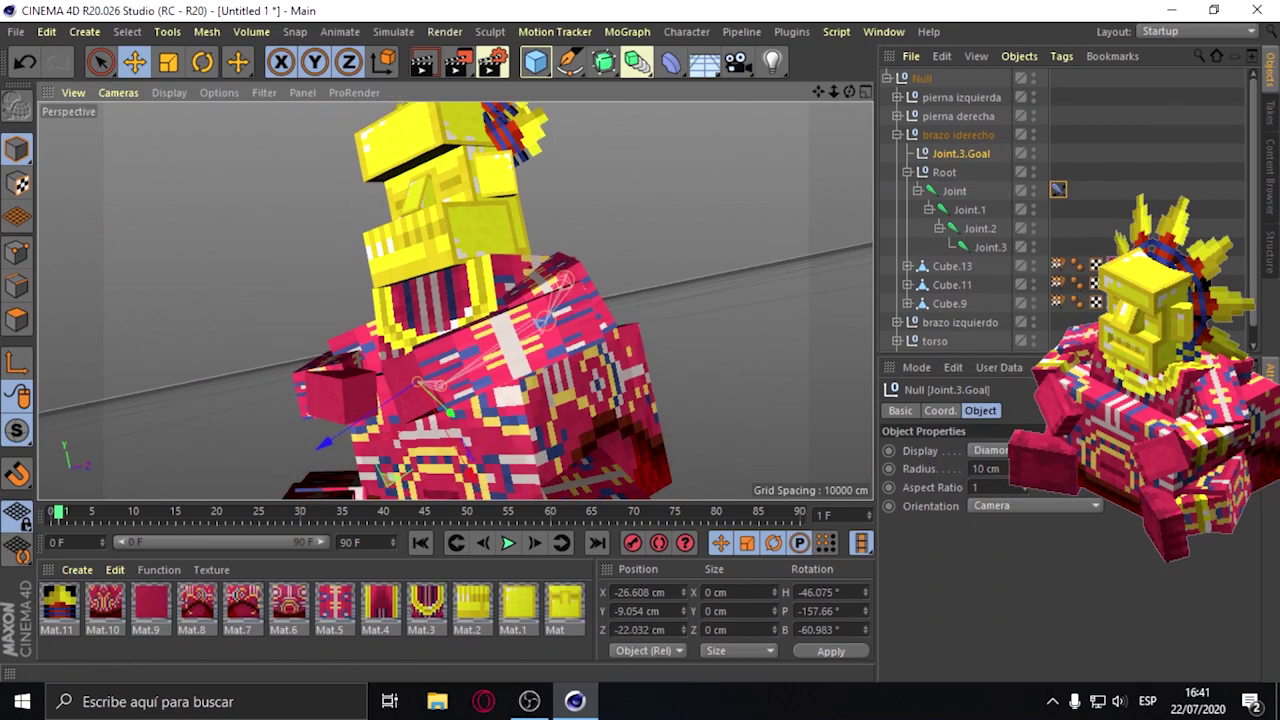
click(1099, 465)
drag(1099, 468, 1099, 455)
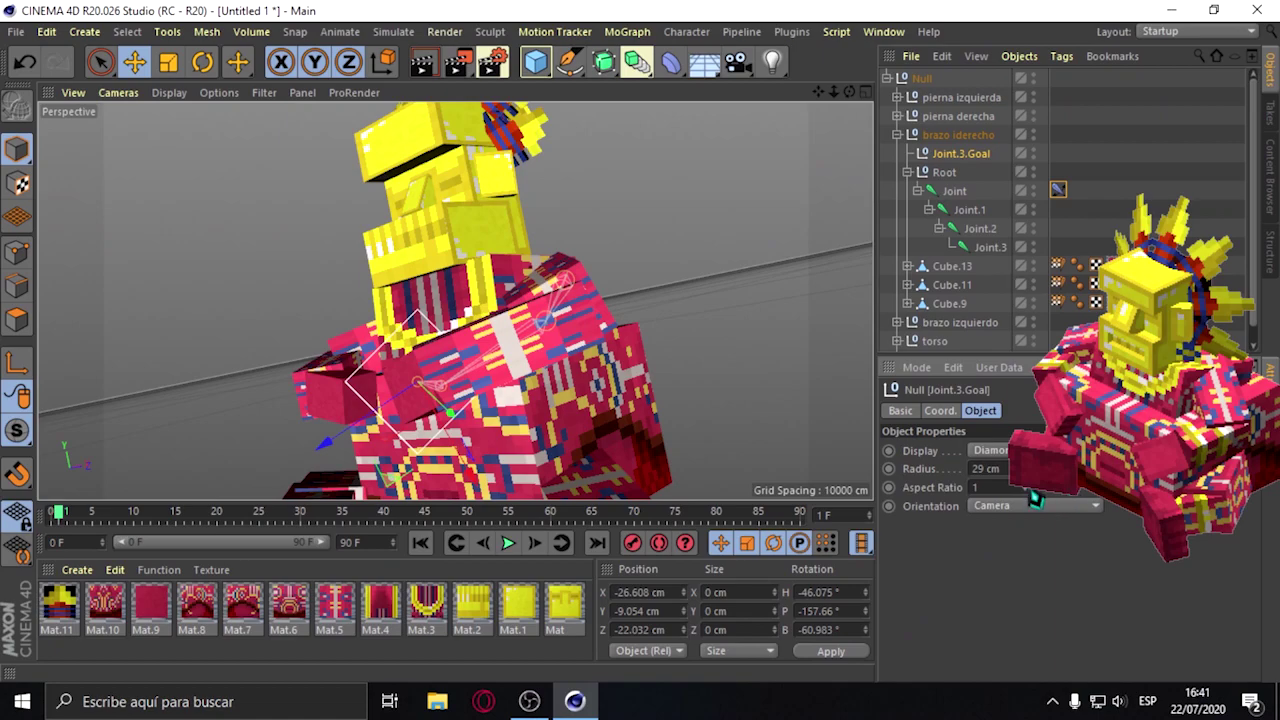
drag(1099, 487, 1099, 480)
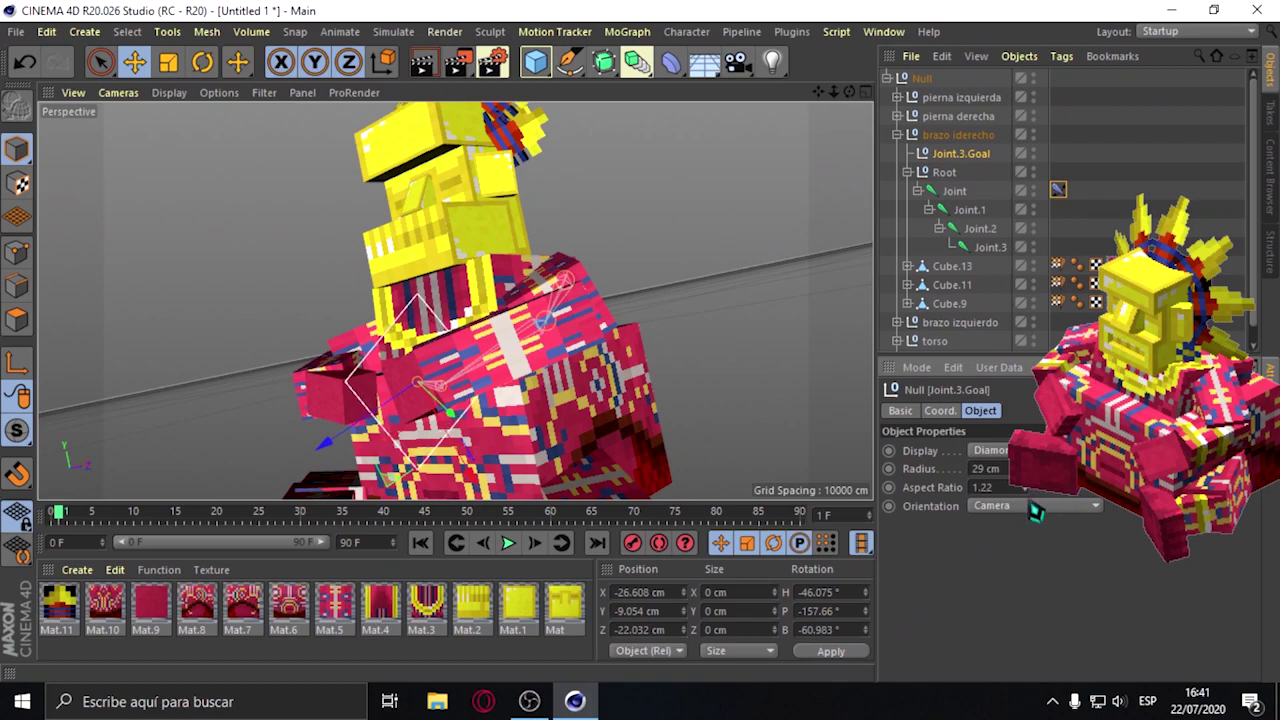
click(1036, 508)
click(990, 581)
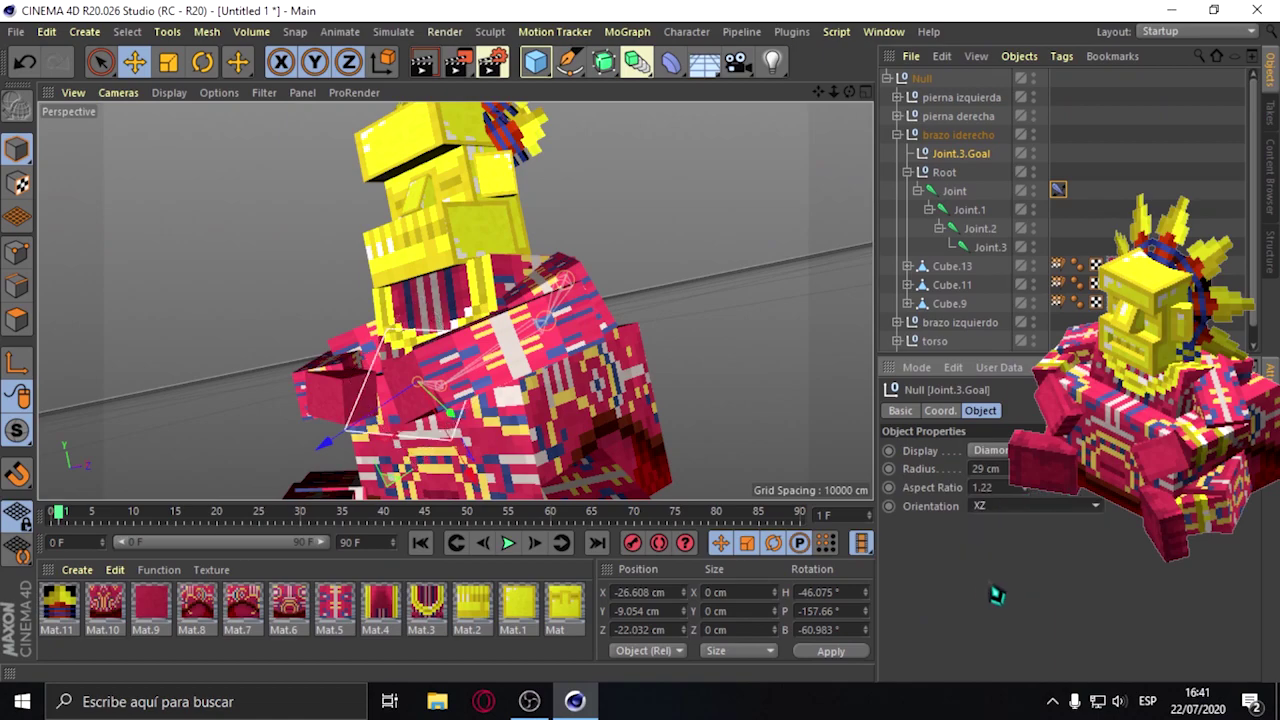
drag(849, 91, 700, 130)
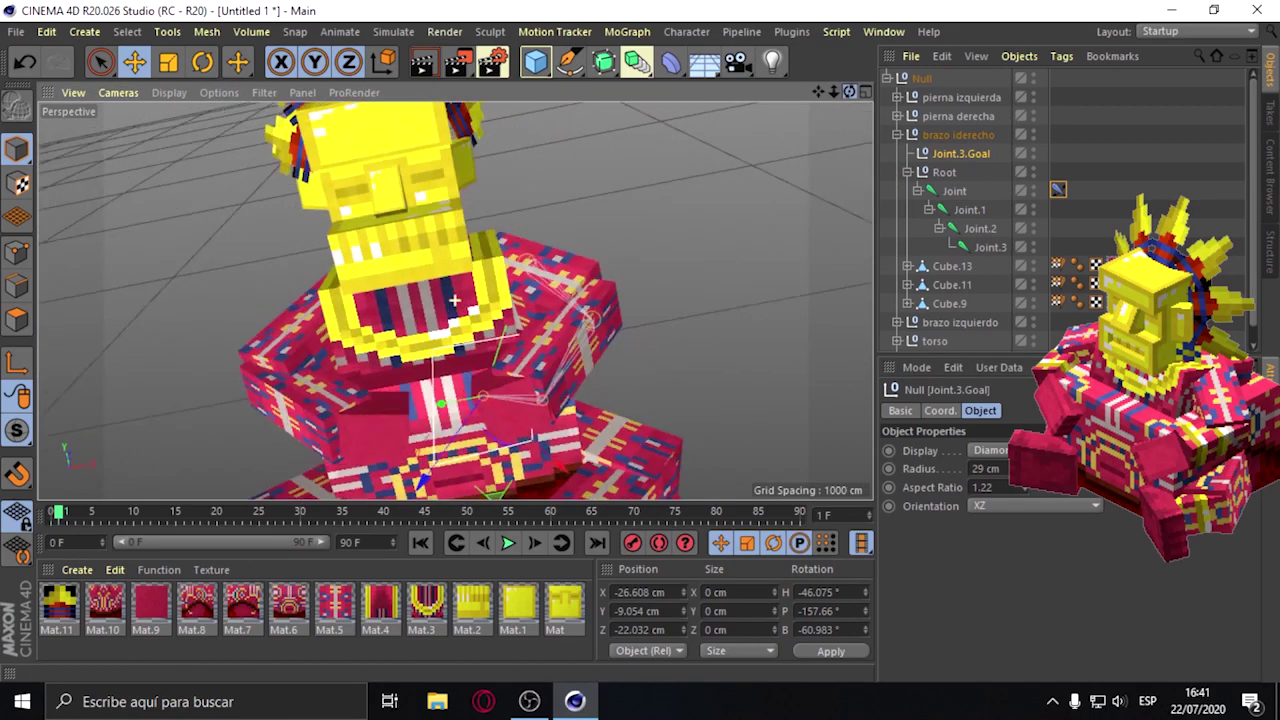
Move Joint.3.Goal to X -4.046, Y -1.33, Z -39.95 cm to bend the right arm.
drag(849, 91, 820, 123)
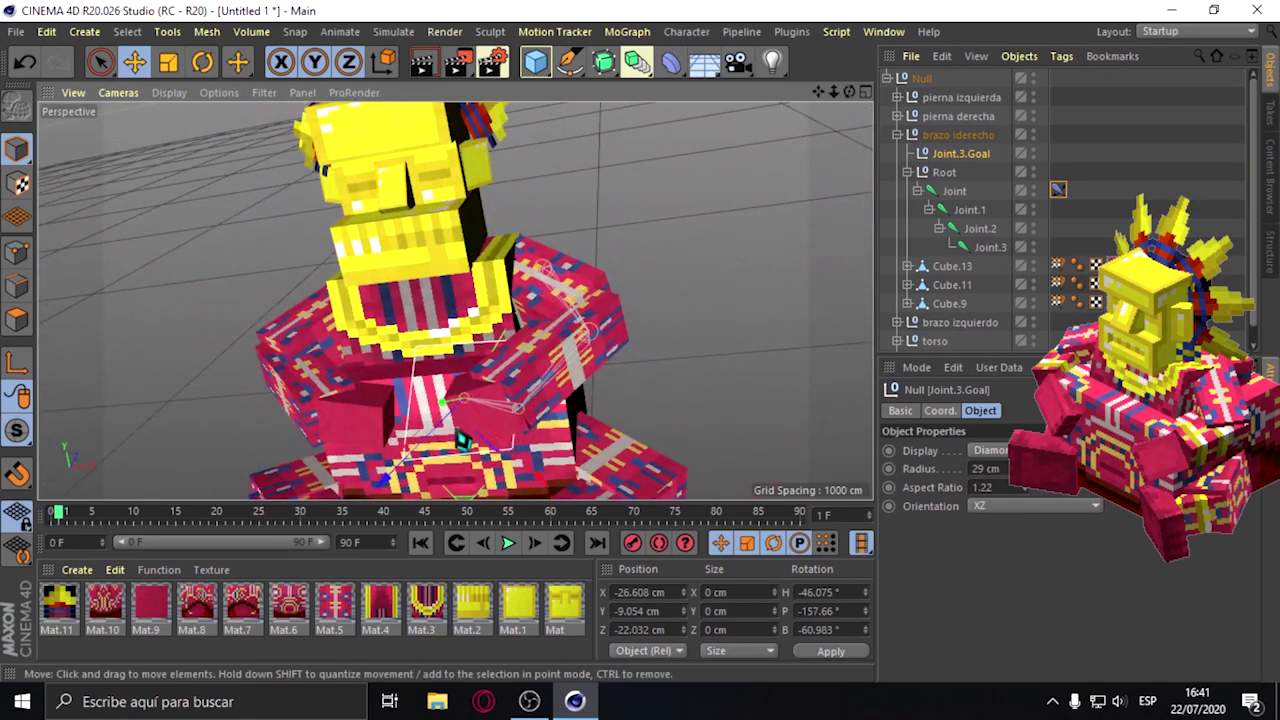
click(431, 359)
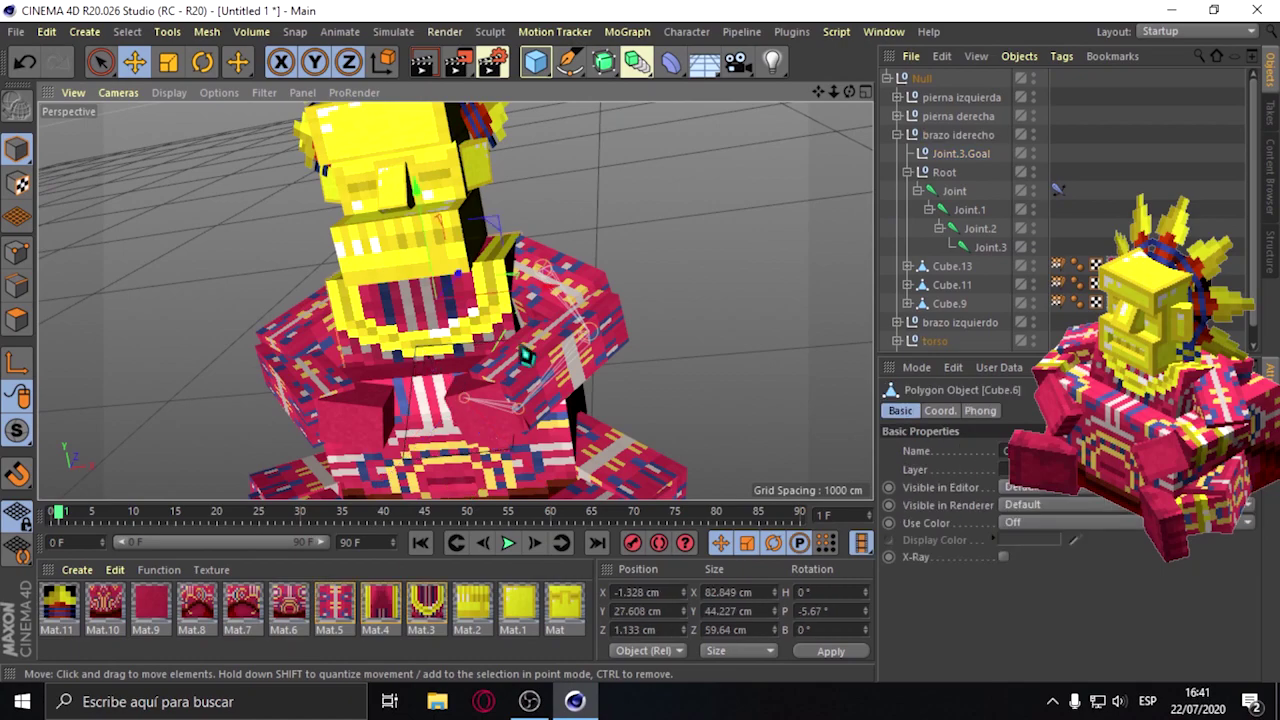
click(960, 153)
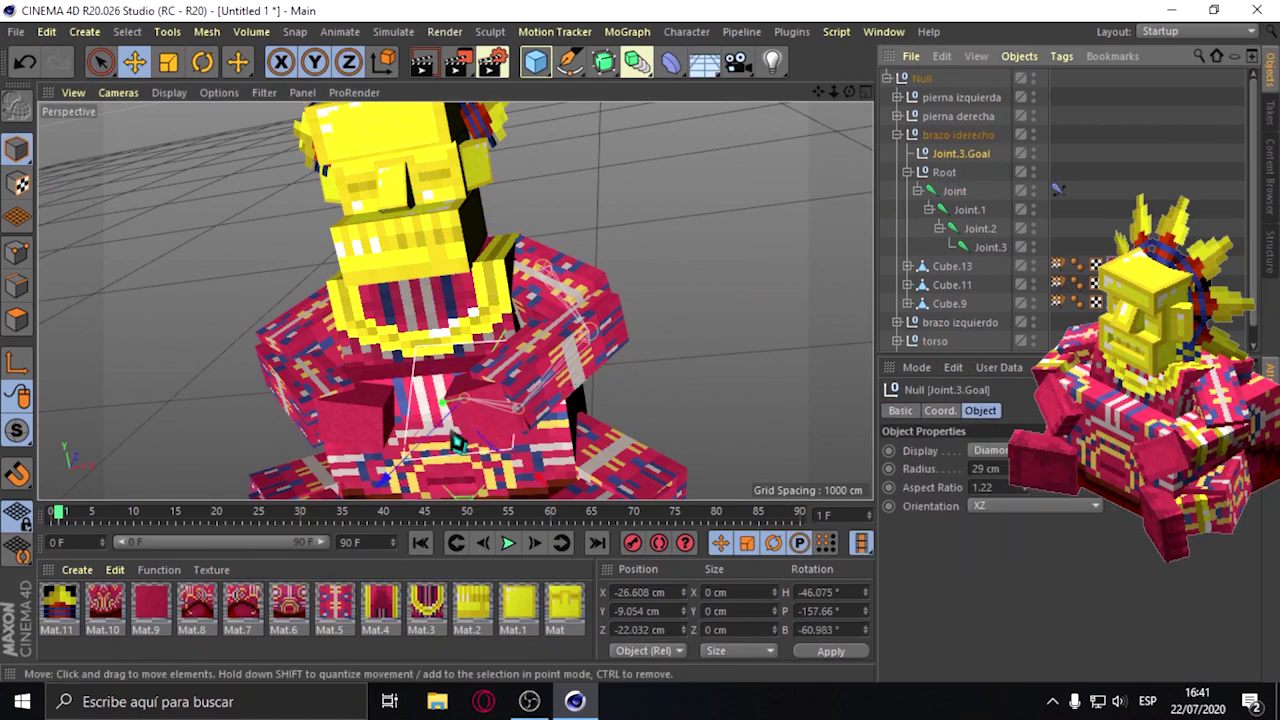
mouse_move(457, 423)
mouse_down()
mouse_move(428, 385)
mouse_move(463, 382)
mouse_move(648, 432)
mouse_move(634, 414)
mouse_move(517, 380)
mouse_move(663, 397)
mouse_move(490, 418)
mouse_move(512, 466)
mouse_move(523, 386)
mouse_move(471, 423)
mouse_move(488, 416)
mouse_move(482, 403)
mouse_up()
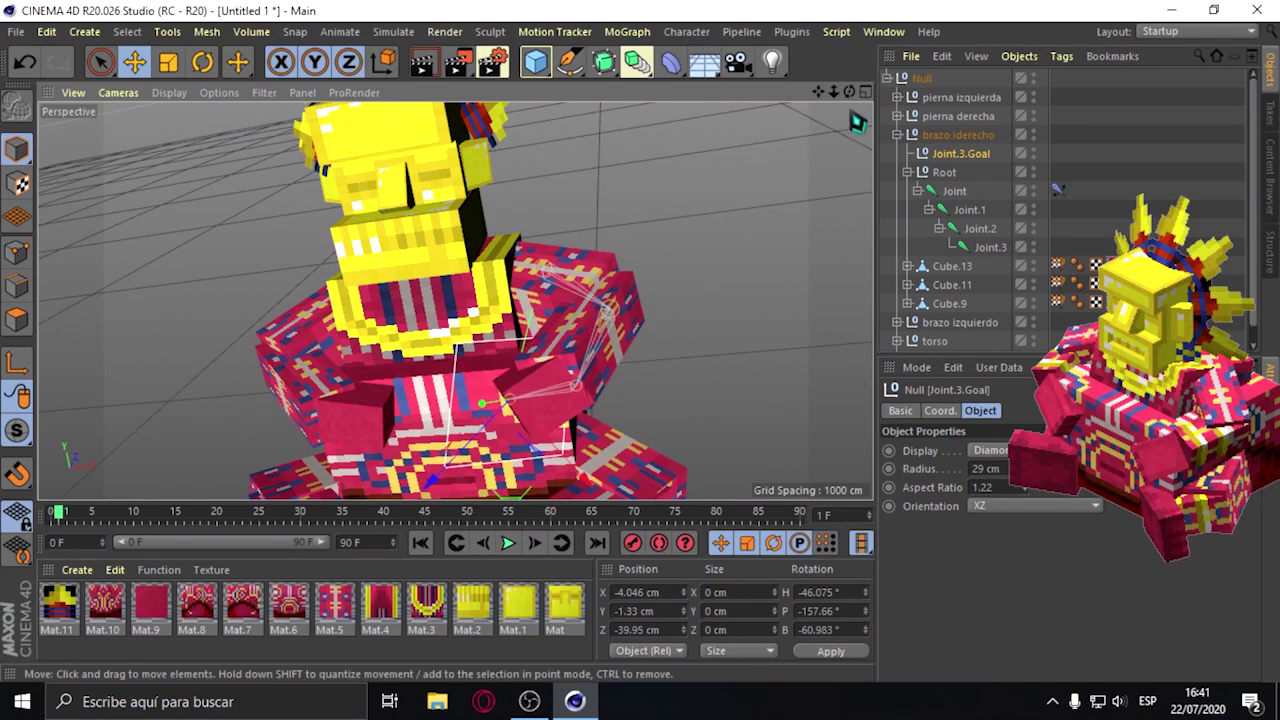
mouse_move(456, 300)
alt+mouse_down()
mouse_move(560, 320)
mouse_move(453, 300)
mouse_move(470, 298)
alt+mouse_up()
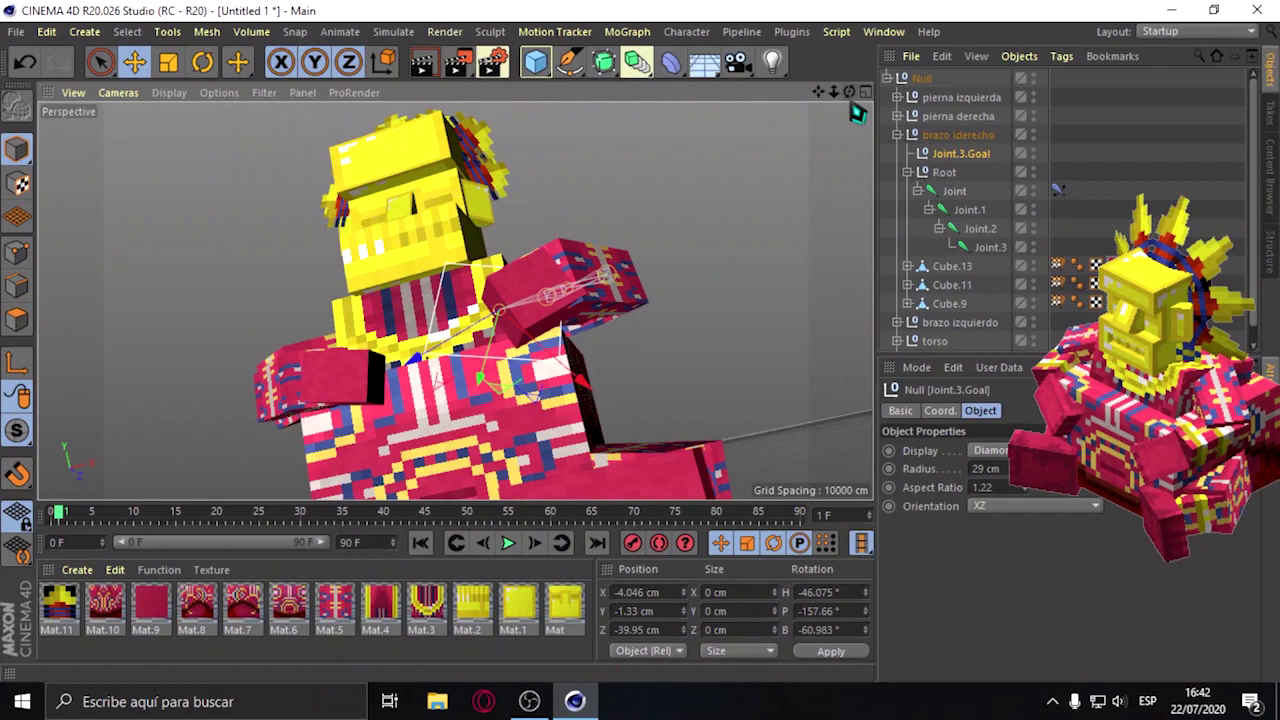
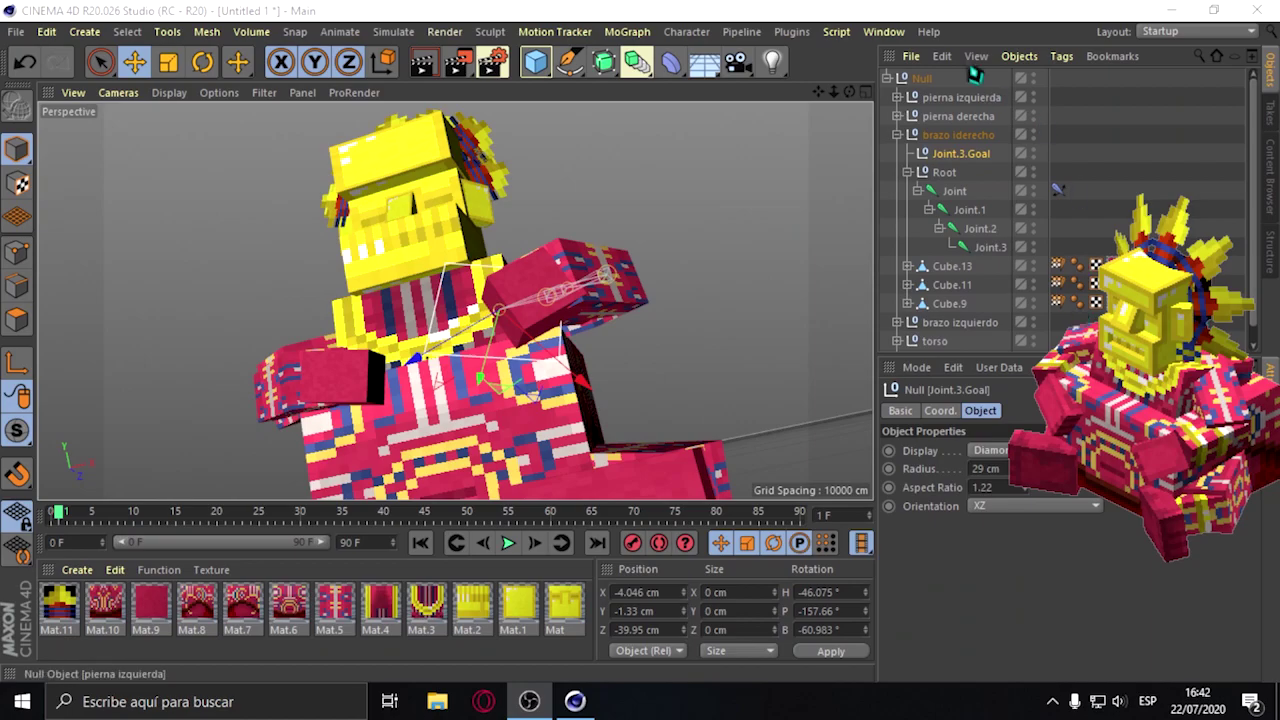
Orbit and pull the view back so the whole character sits centred in the viewport.
mouse_move(850, 92)
mouse_down()
mouse_move(820, 130)
mouse_move(454, 300)
mouse_move(848, 94)
mouse_move(845, 108)
mouse_move(455, 300)
mouse_up()
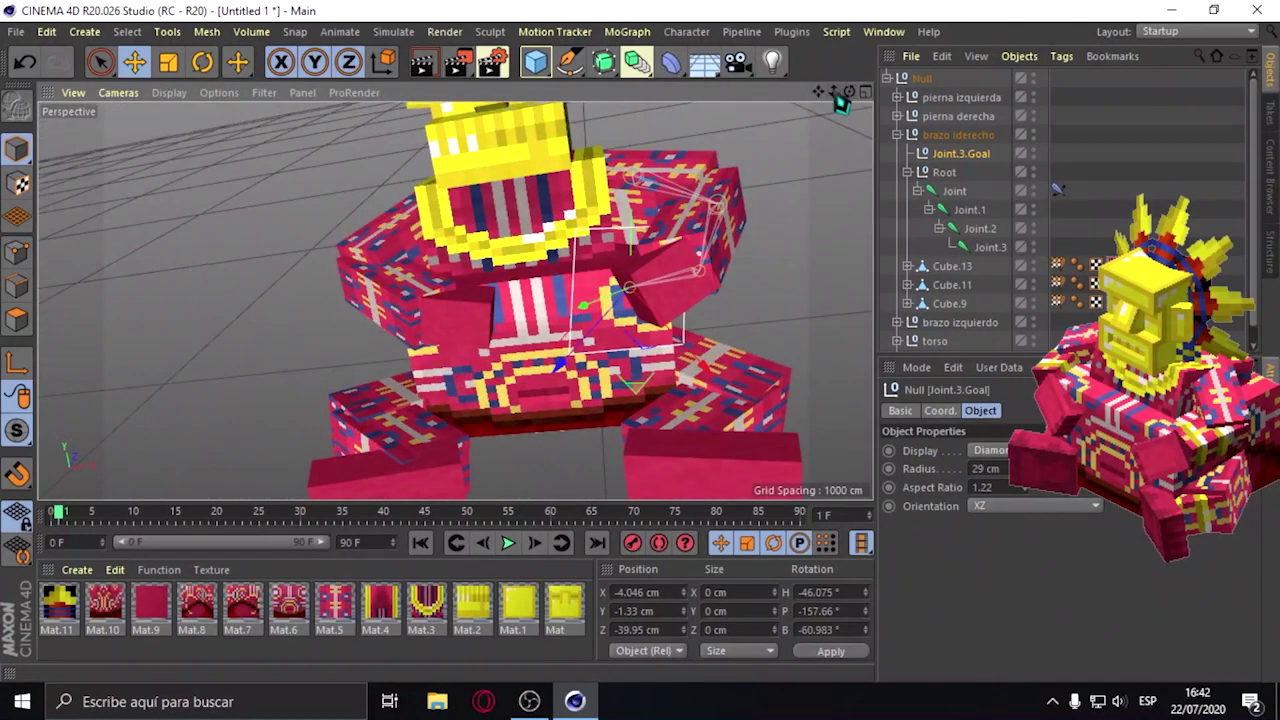
drag(836, 94, 455, 300)
drag(849, 92, 454, 300)
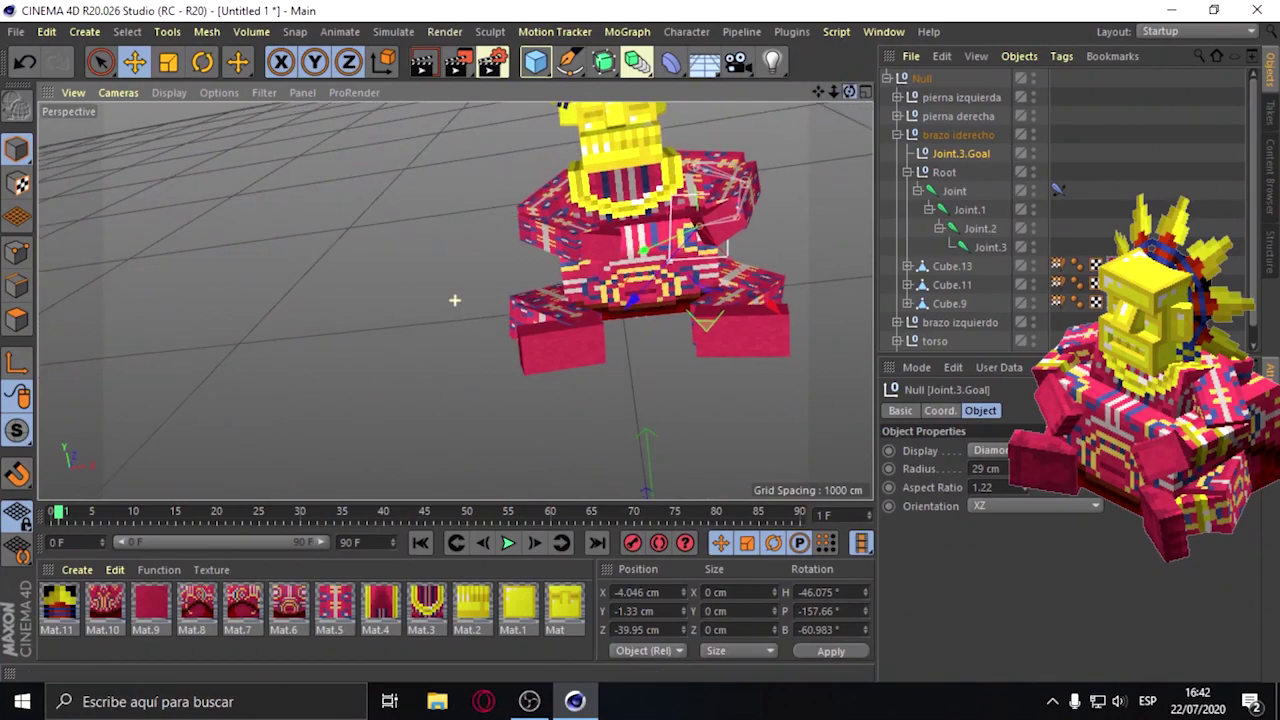
drag(849, 92, 454, 300)
drag(818, 91, 455, 300)
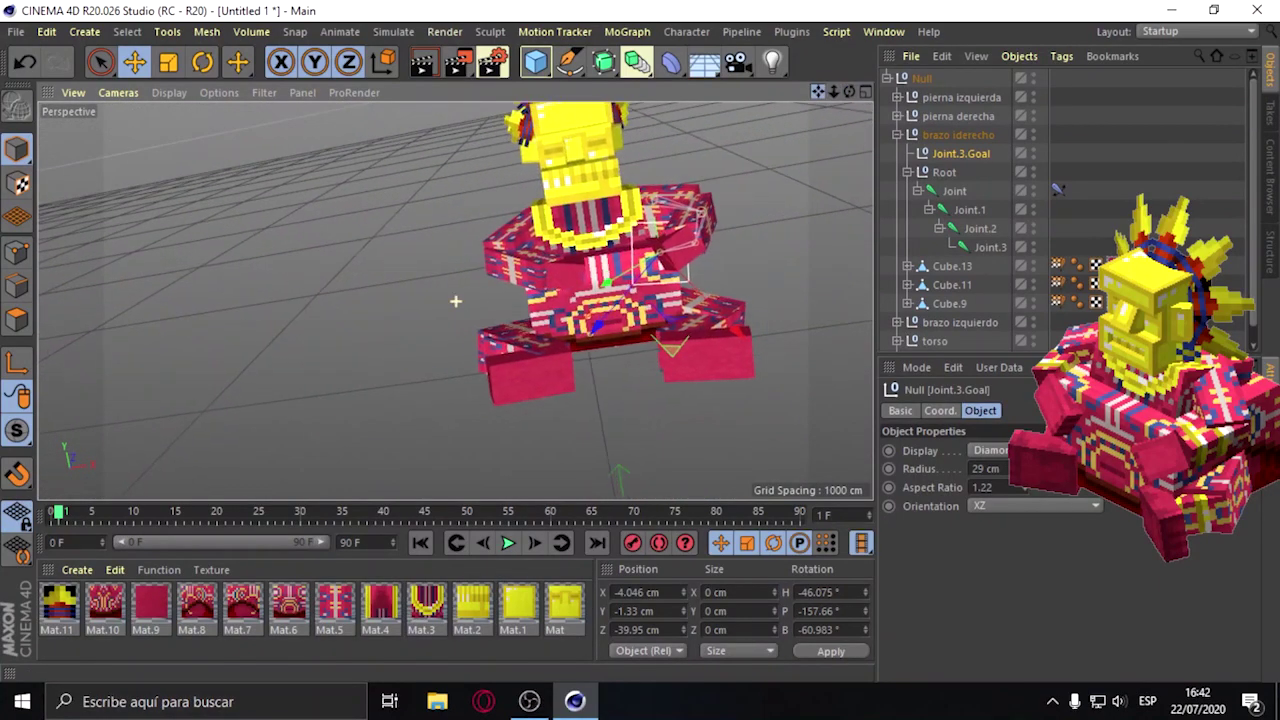
scroll(660, 152, up, 1)
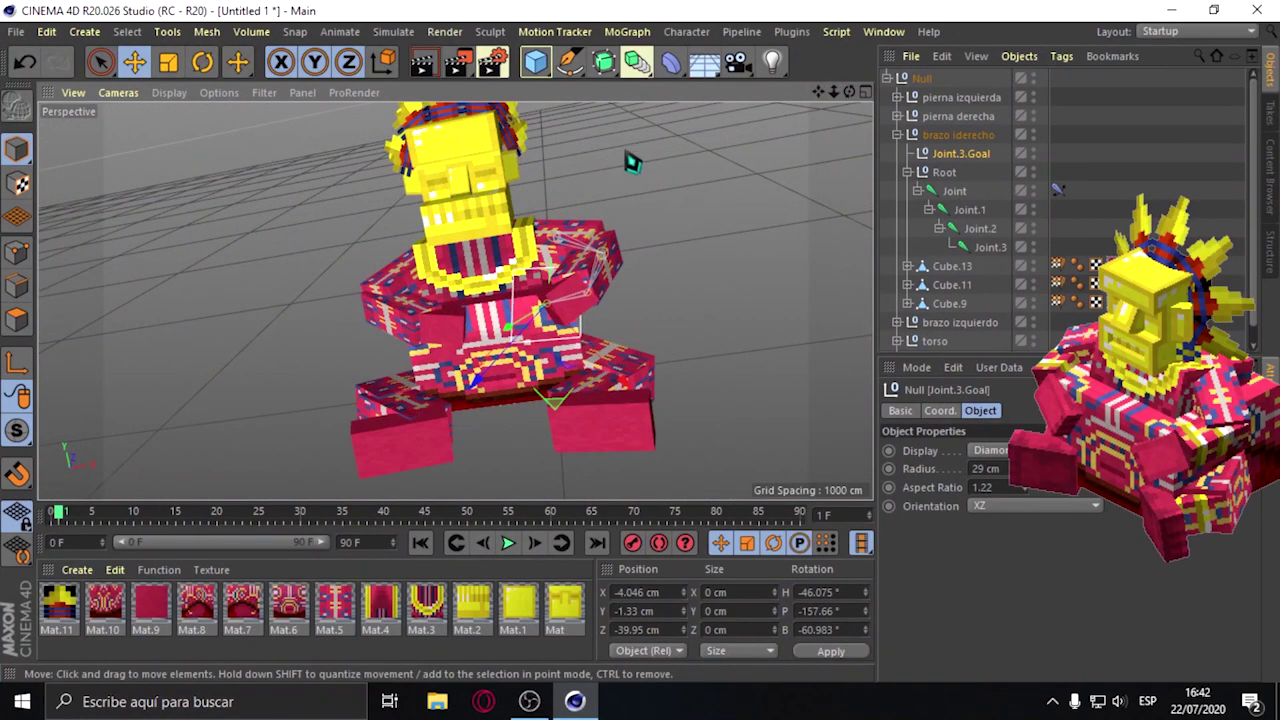
Collapse brazo iderecho, expand brazo izquierdo to show its cubes, and switch to the single Front view.
click(897, 134)
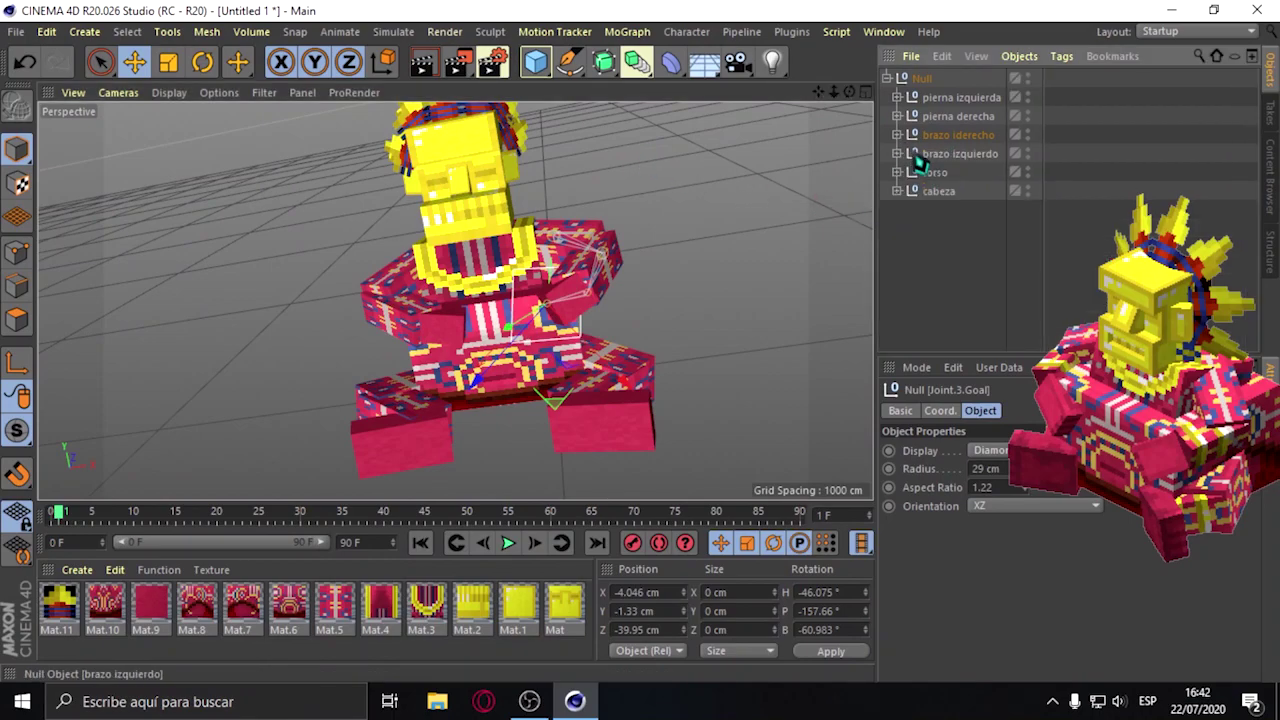
click(897, 154)
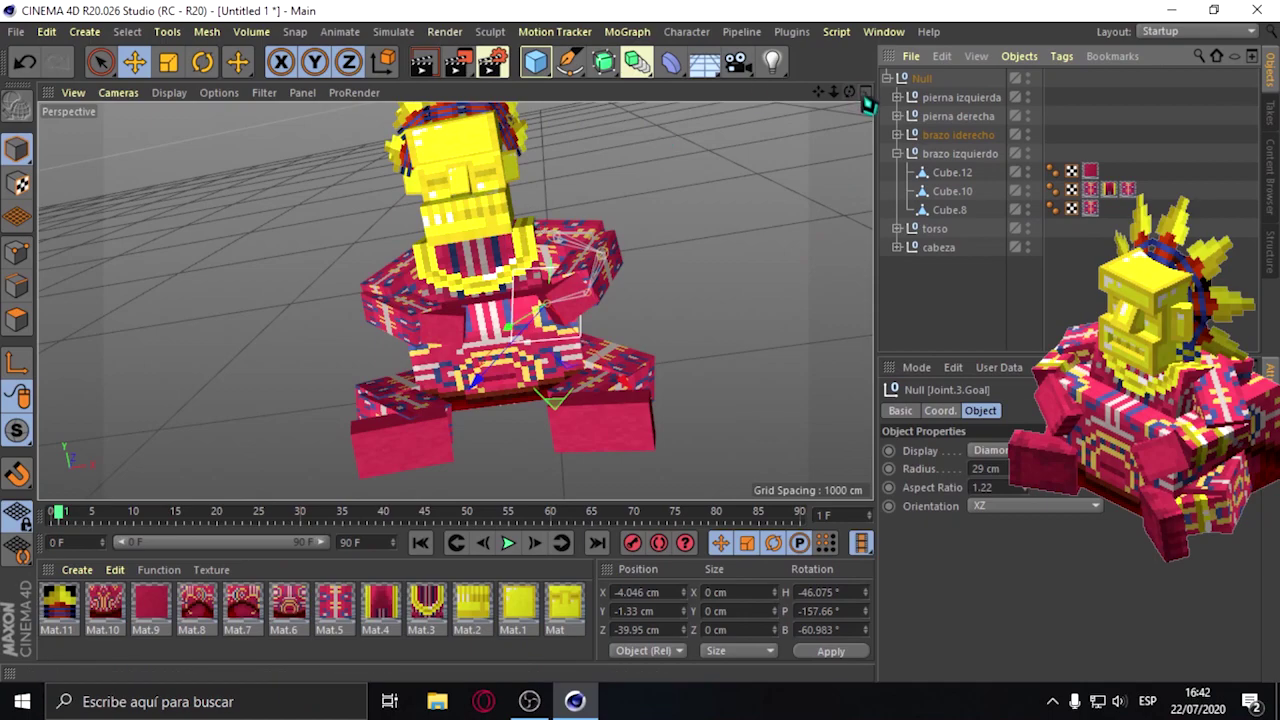
drag(849, 91, 849, 91)
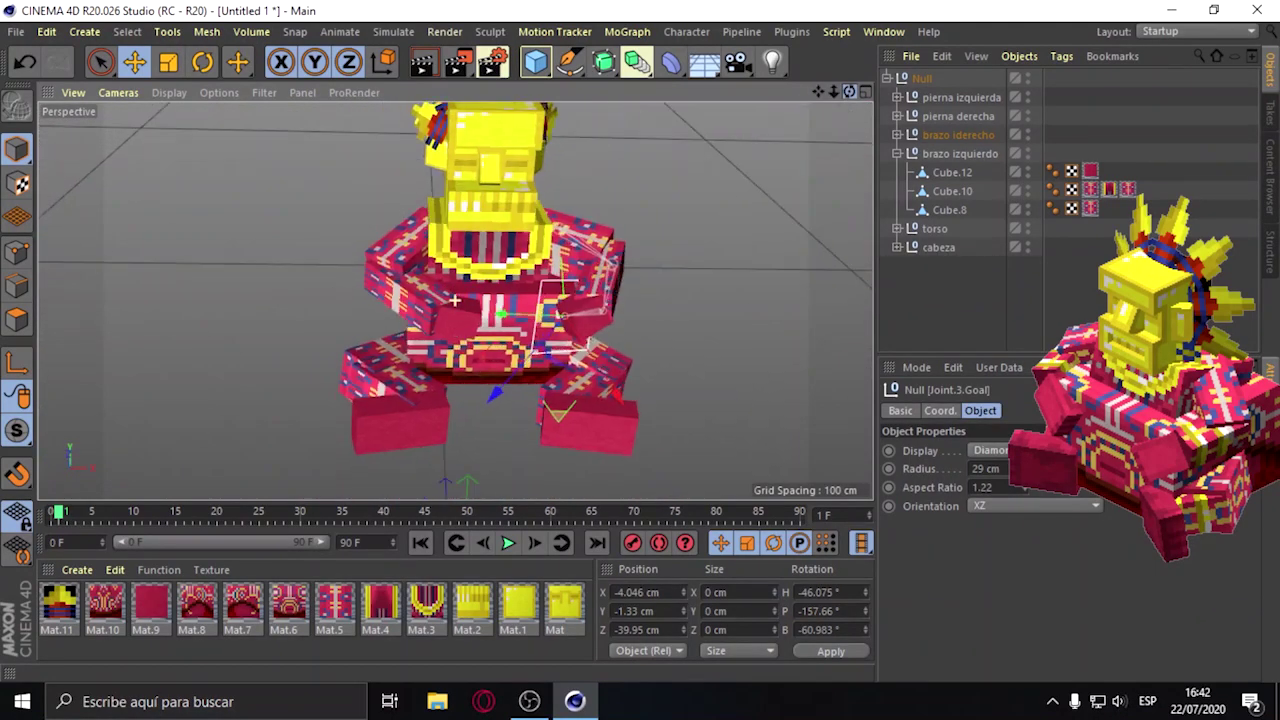
click(866, 91)
click(866, 285)
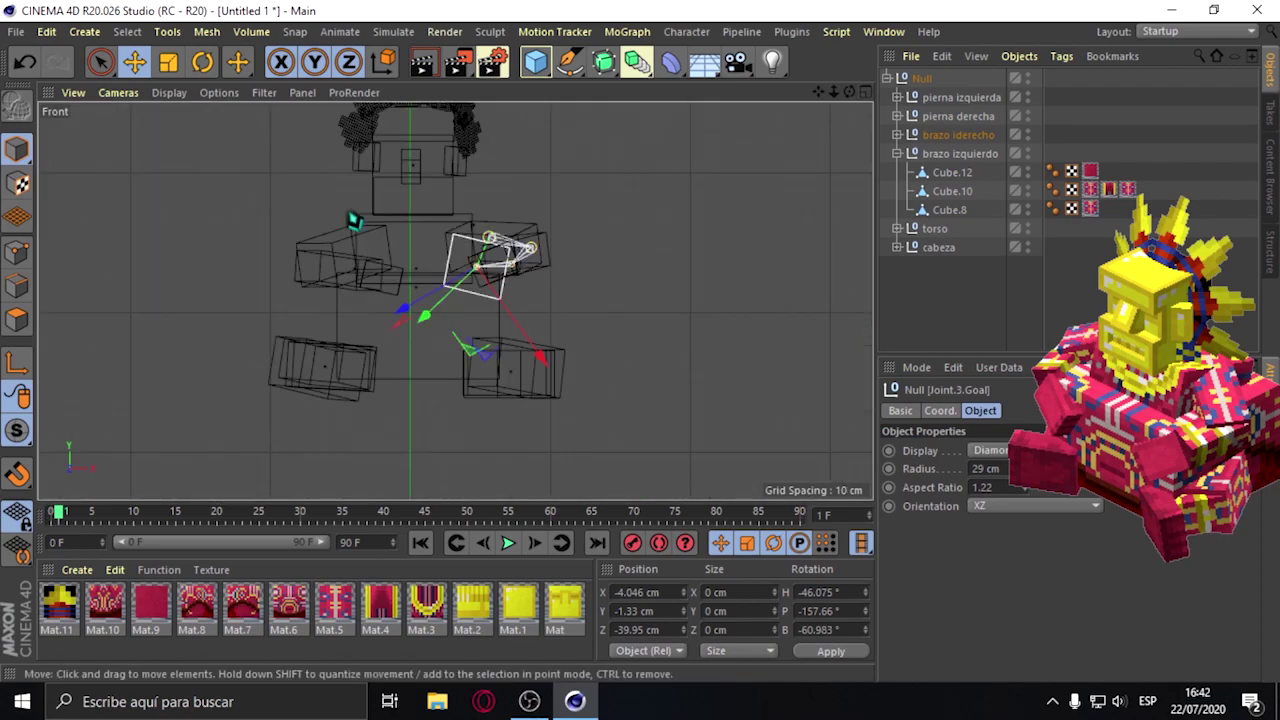
Draw a three-click joint chain along the left arm with the Joint Tool.
click(687, 31)
click(700, 226)
ctrl+click(367, 235)
ctrl+click(311, 258)
ctrl+click(395, 279)
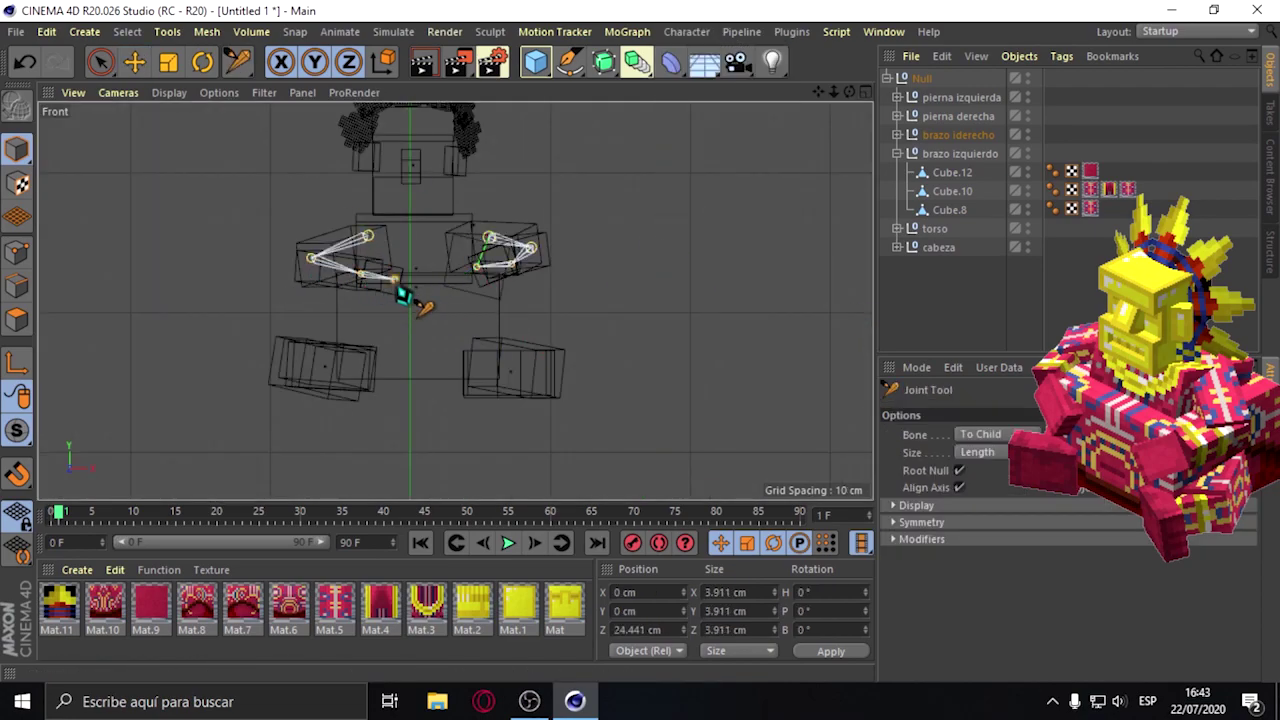
drag(849, 91, 849, 95)
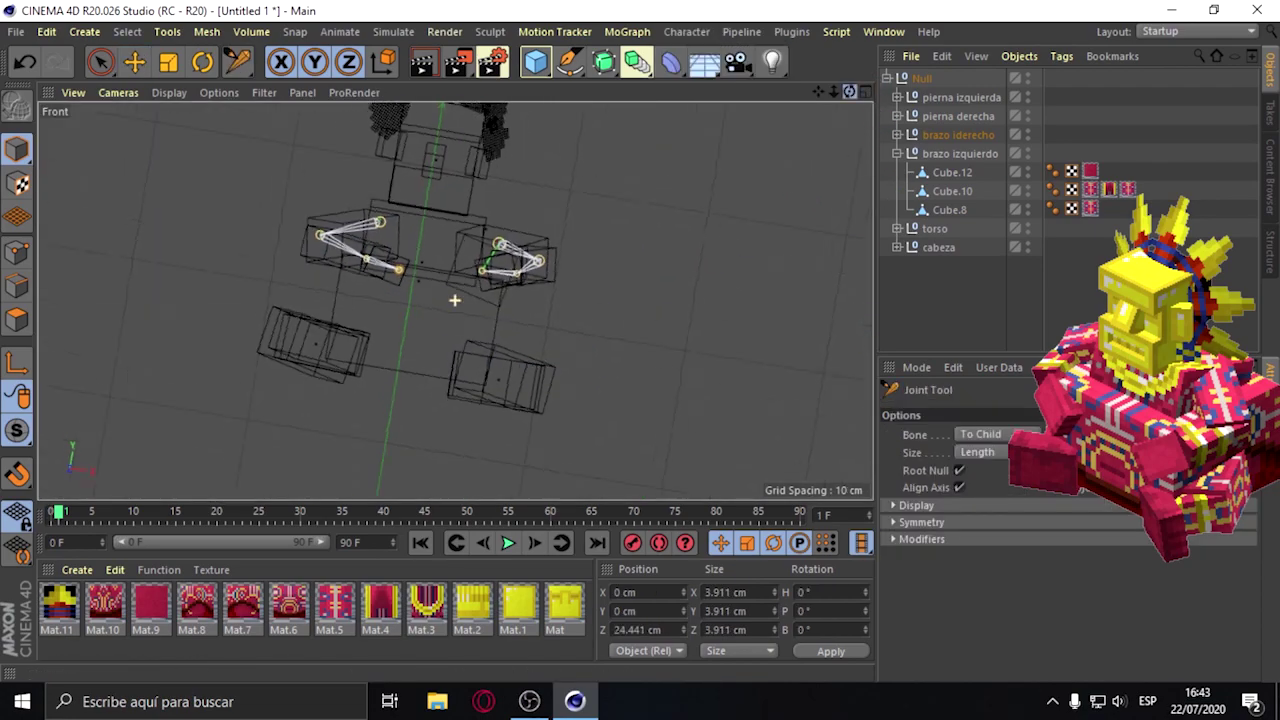
Return to the perspective view and rearrange the Object Manager's torso, head and arm groups.
click(1040, 280)
key(F1)
key(t)
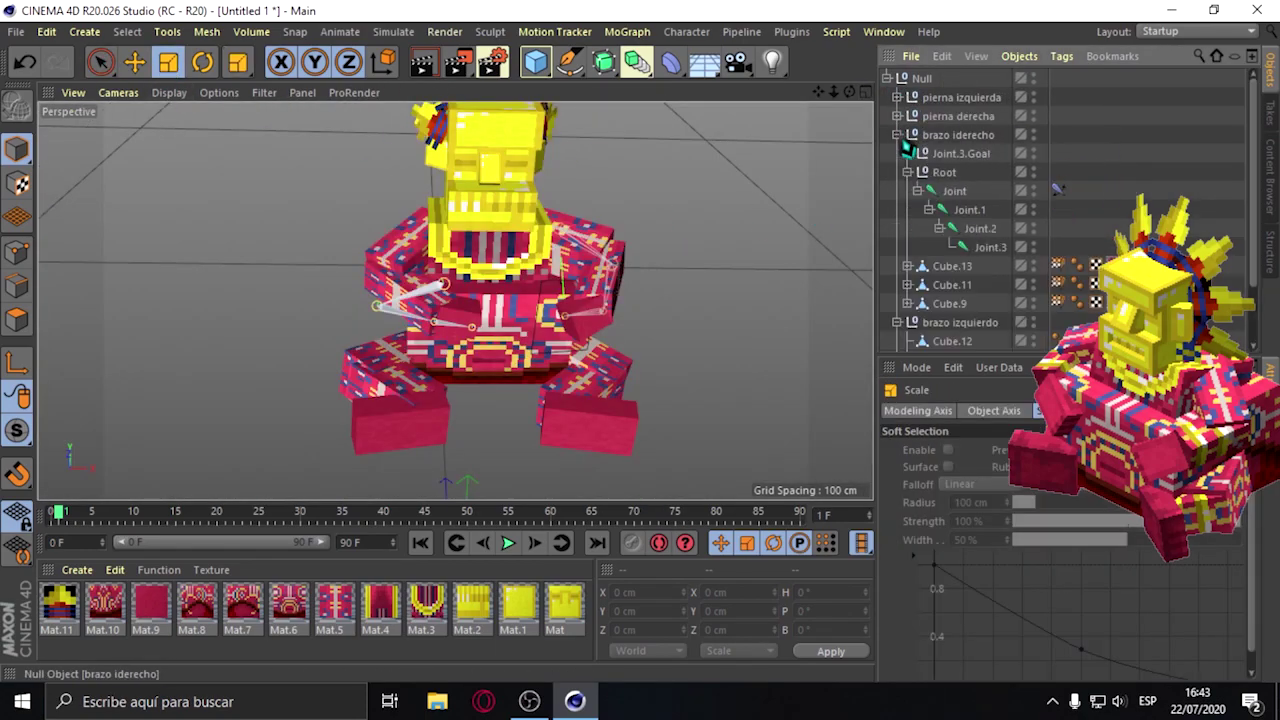
click(897, 228)
click(897, 285)
click(897, 153)
click(897, 134)
click(907, 172)
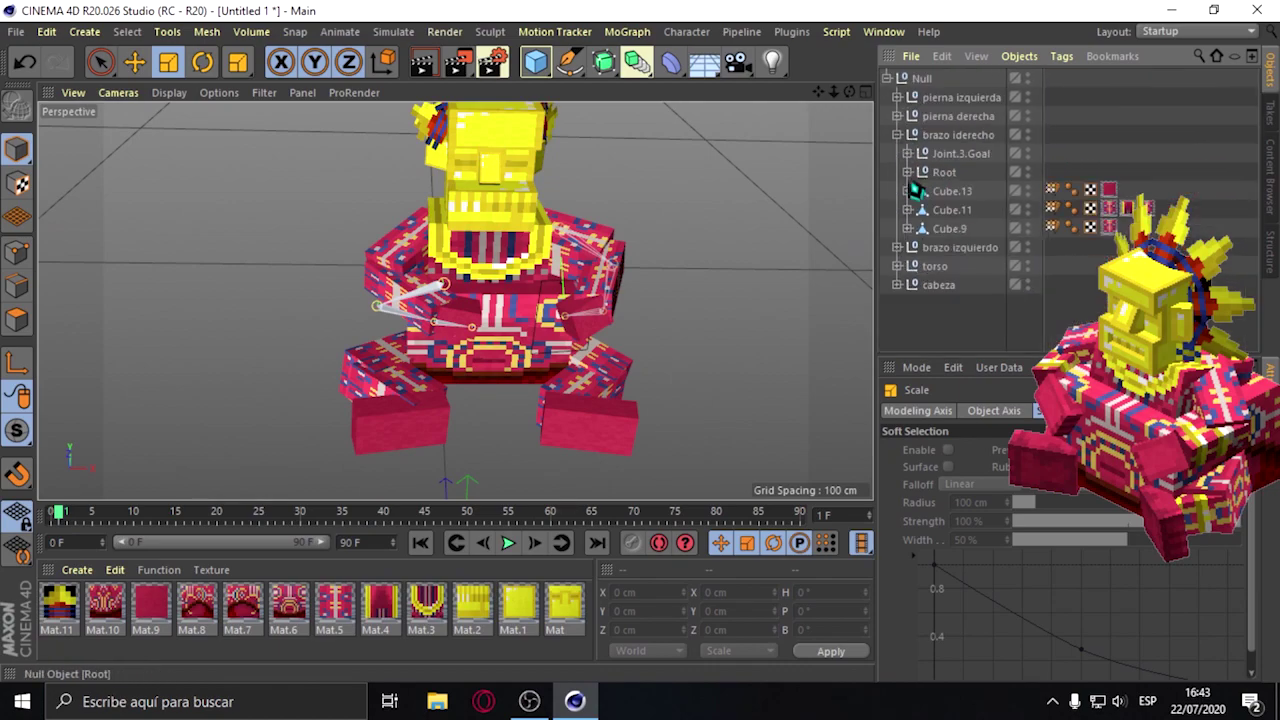
click(921, 78)
click(134, 62)
drag(849, 91, 760, 290)
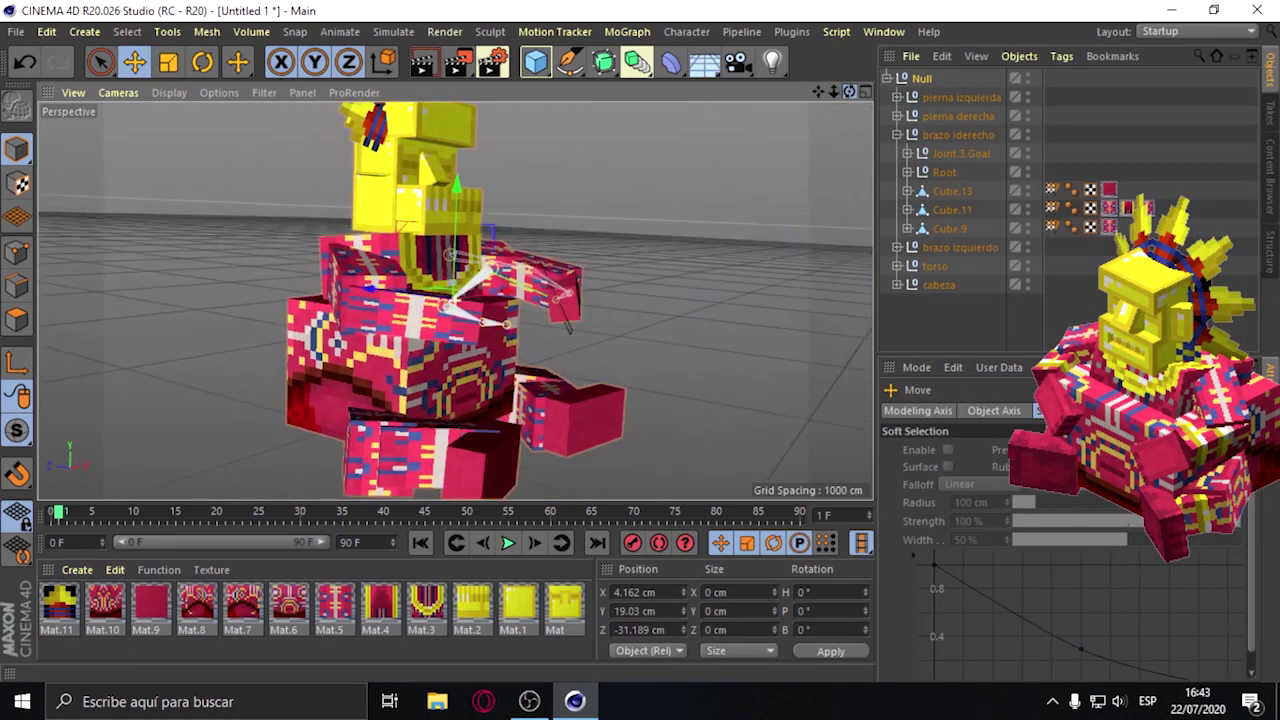
Select the new Root chain (Joint.1–Joint.4) and move it to the top level of the hierarchy.
click(450, 340)
scroll(490, 310, up, 5)
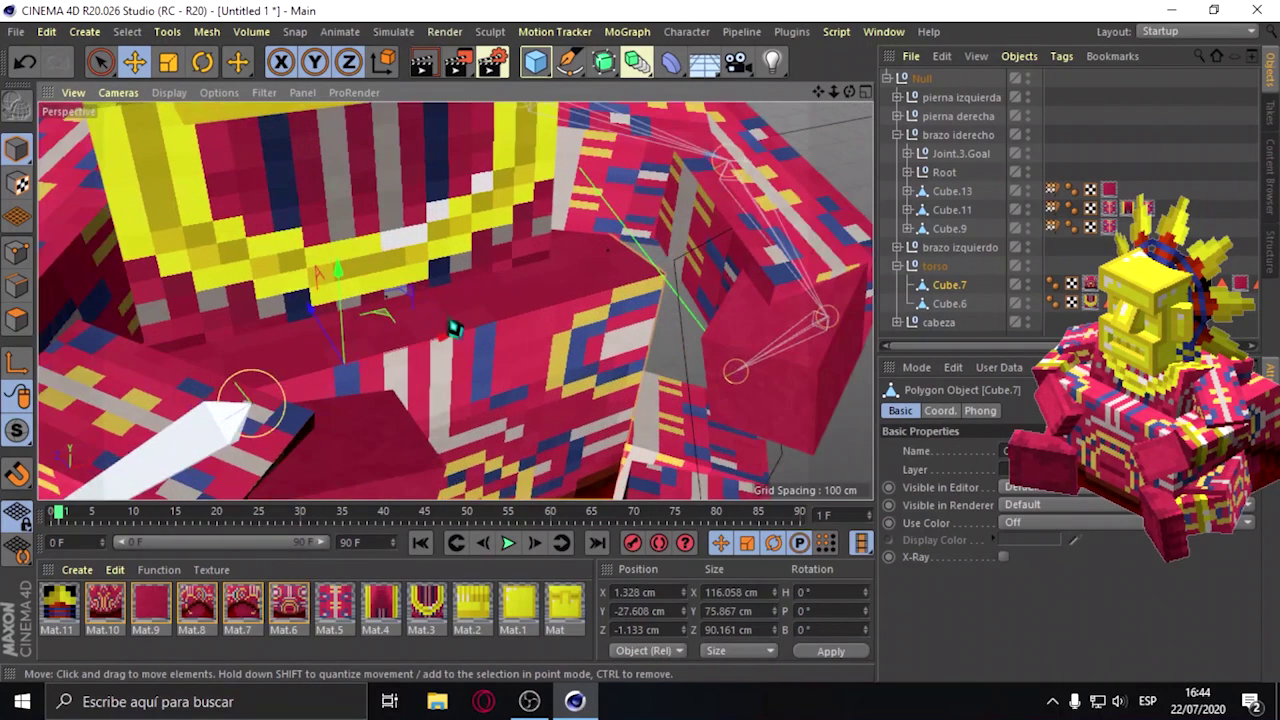
click(258, 418)
click(907, 153)
click(917, 172)
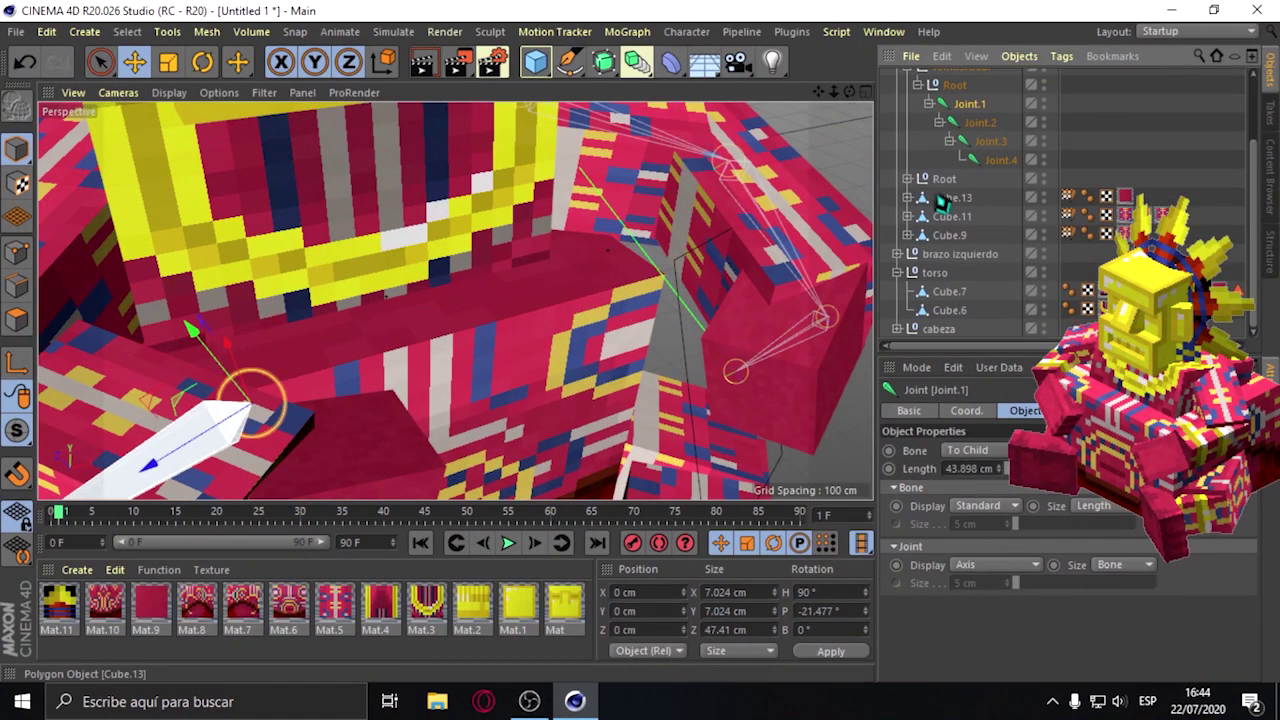
click(955, 173)
drag(969, 79, 962, 75)
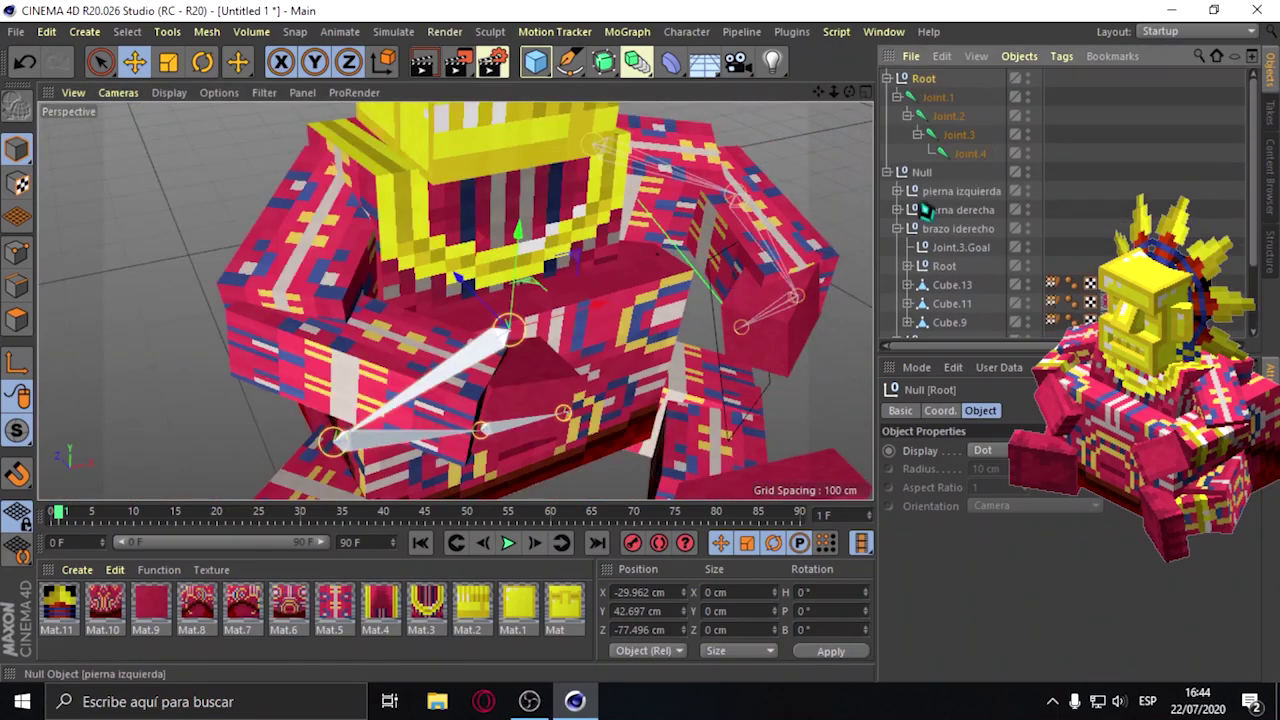
click(887, 172)
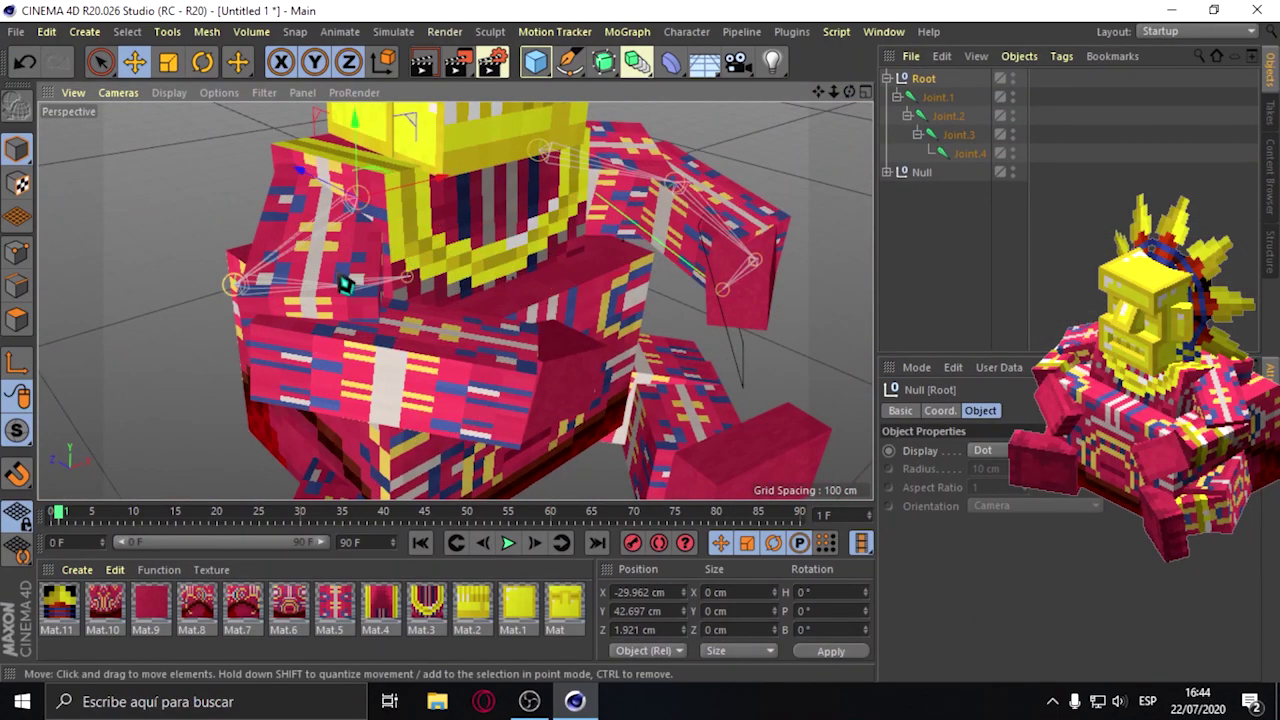
Move the new Root chain into the left arm.
key(r)
key(e)
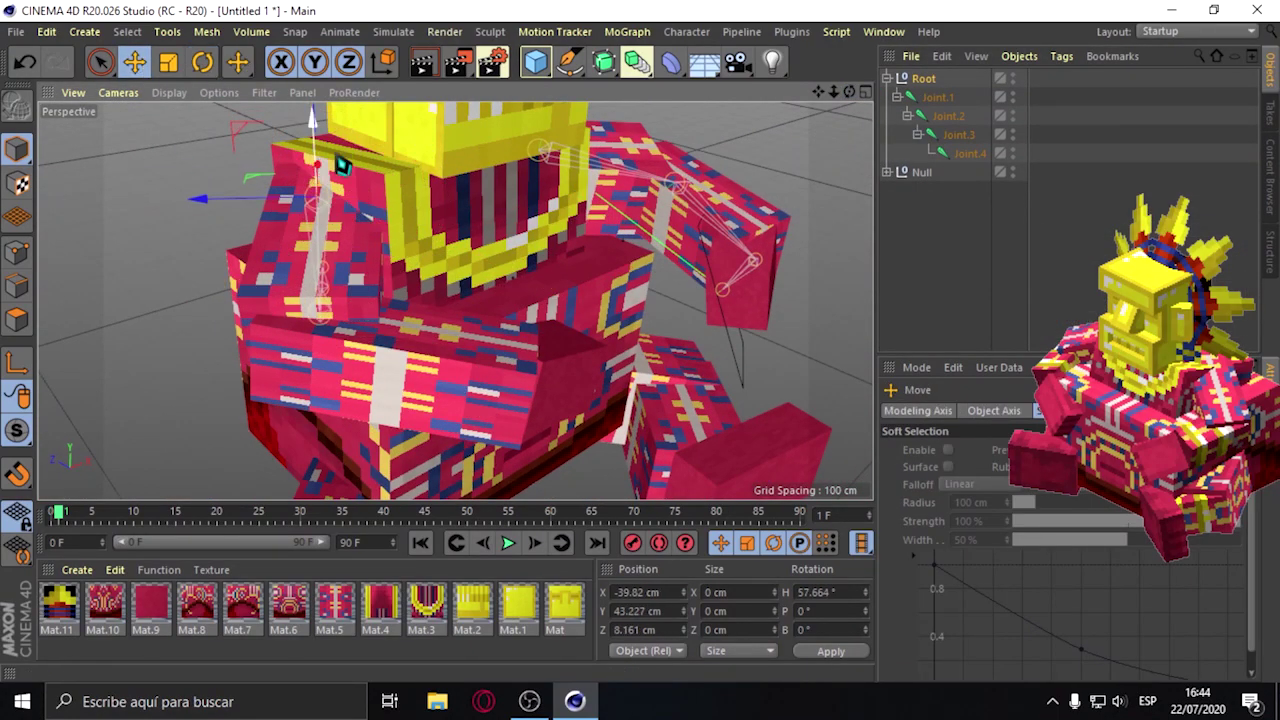
scroll(323, 177, up, 3)
drag(429, 286, 313, 268)
alt+drag(400, 300, 250, 300)
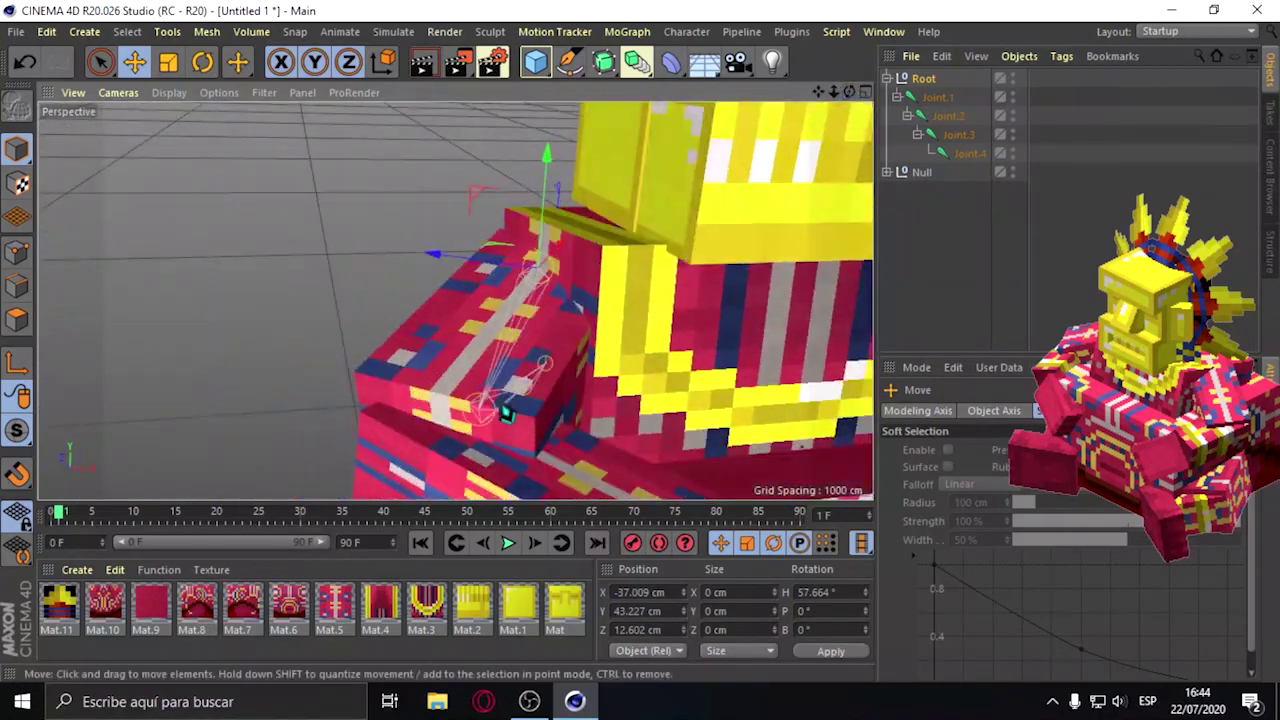
Rotate Joint.2 and Joint.3 so the chain follows the arm and forearm.
click(515, 385)
click(203, 63)
alt+drag(400, 300, 240, 360)
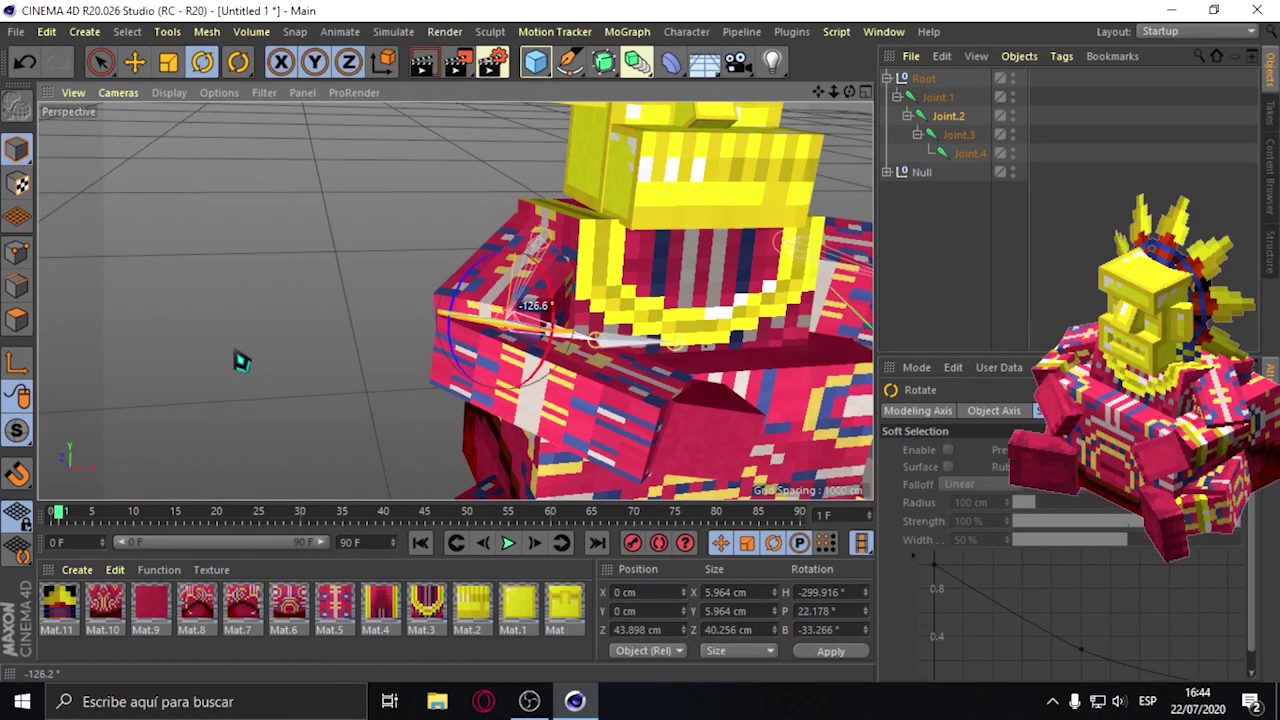
alt+drag(852, 126, 443, 448)
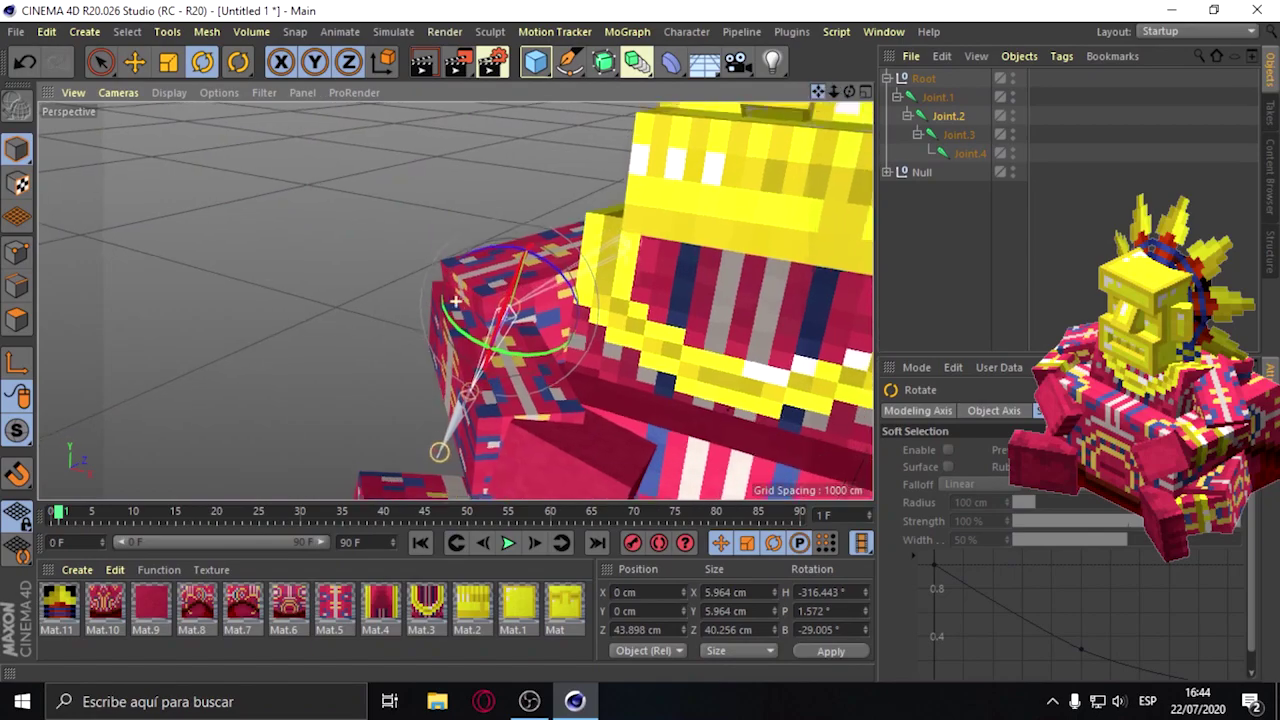
click(515, 440)
drag(523, 443, 582, 430)
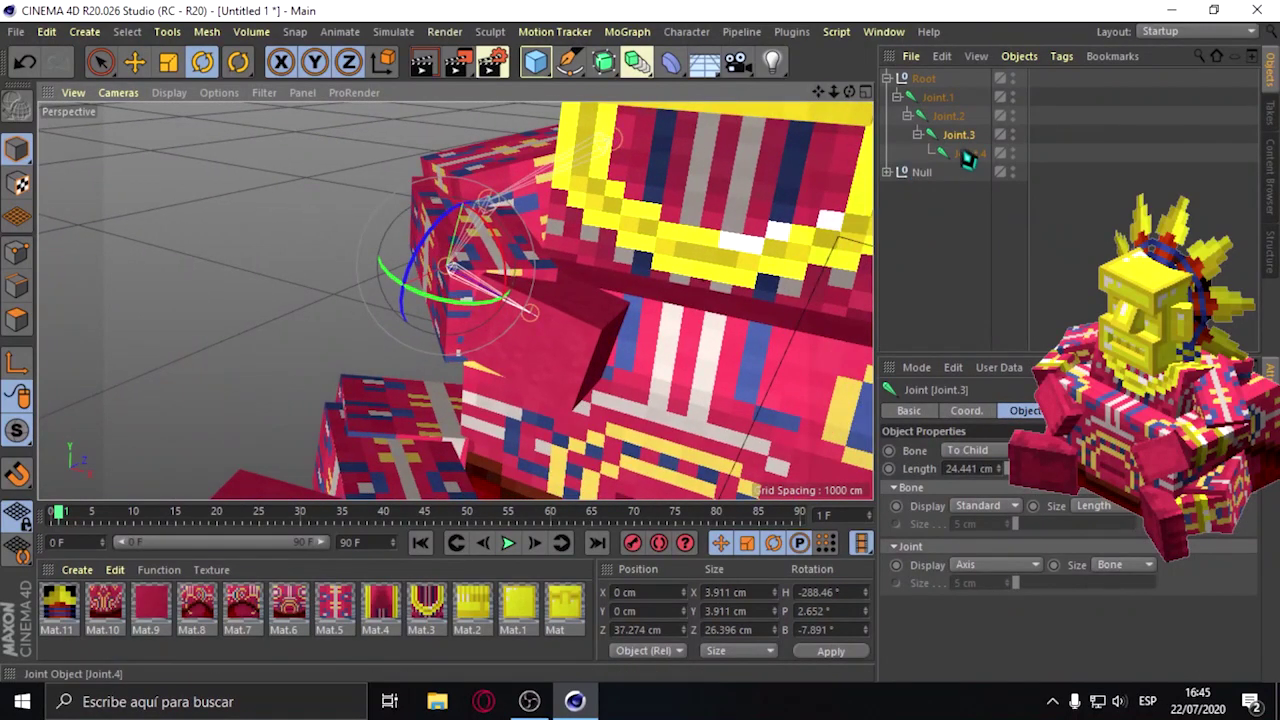
Clear the selection, orbit to face the torso, and reselect the new chain's Root.
key(e)
click(960, 250)
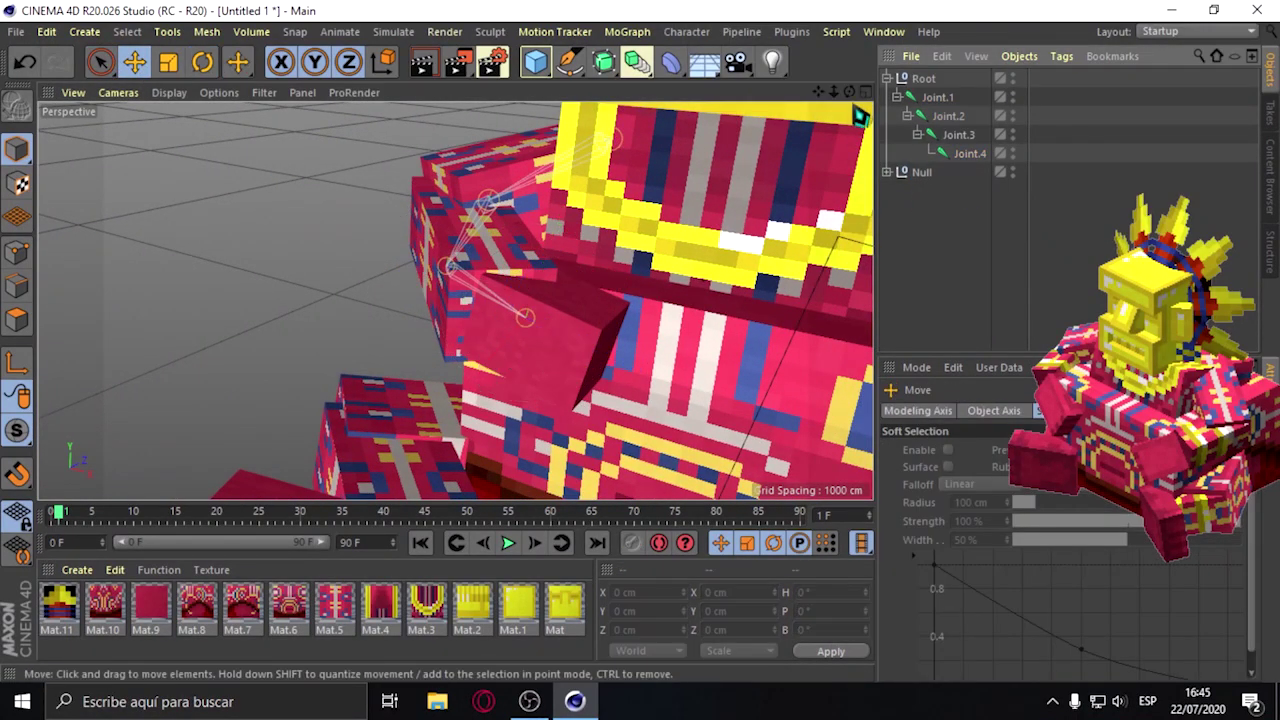
alt+drag(849, 91, 780, 200)
click(922, 80)
click(886, 172)
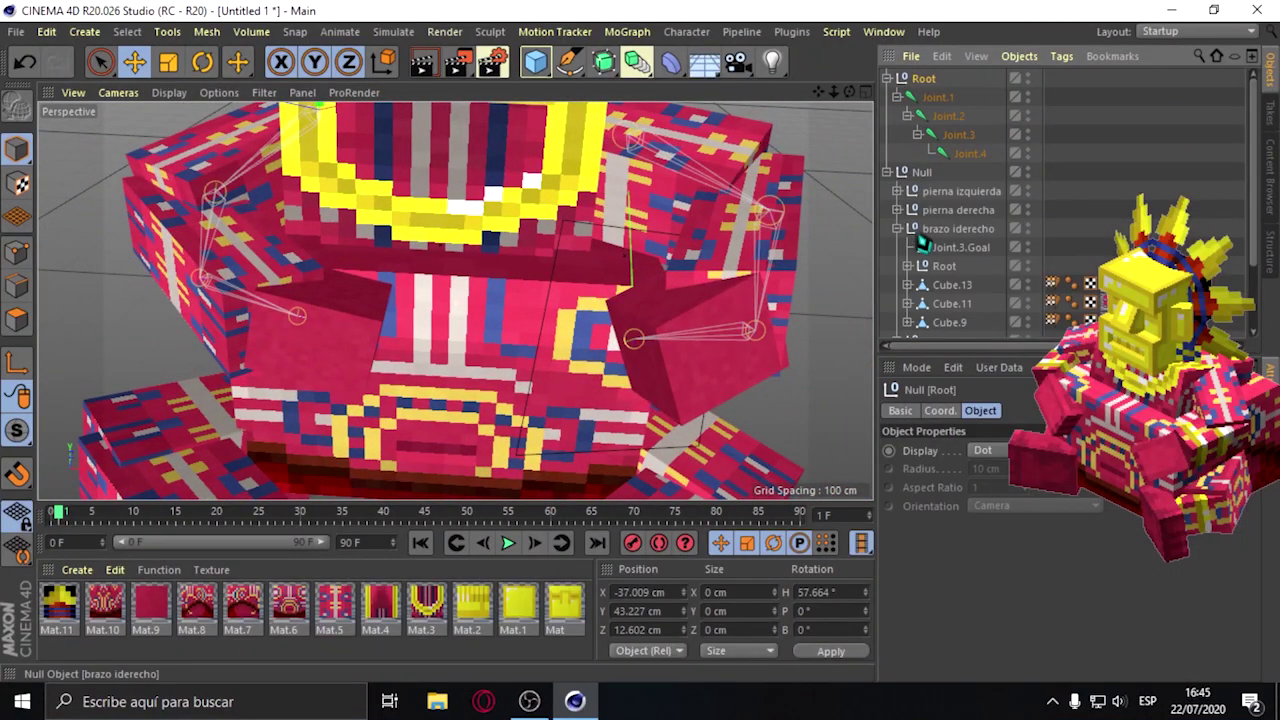
Place the Root chain under brazo izquierdo and bind the left-arm cubes to its joints.
drag(979, 218, 975, 247)
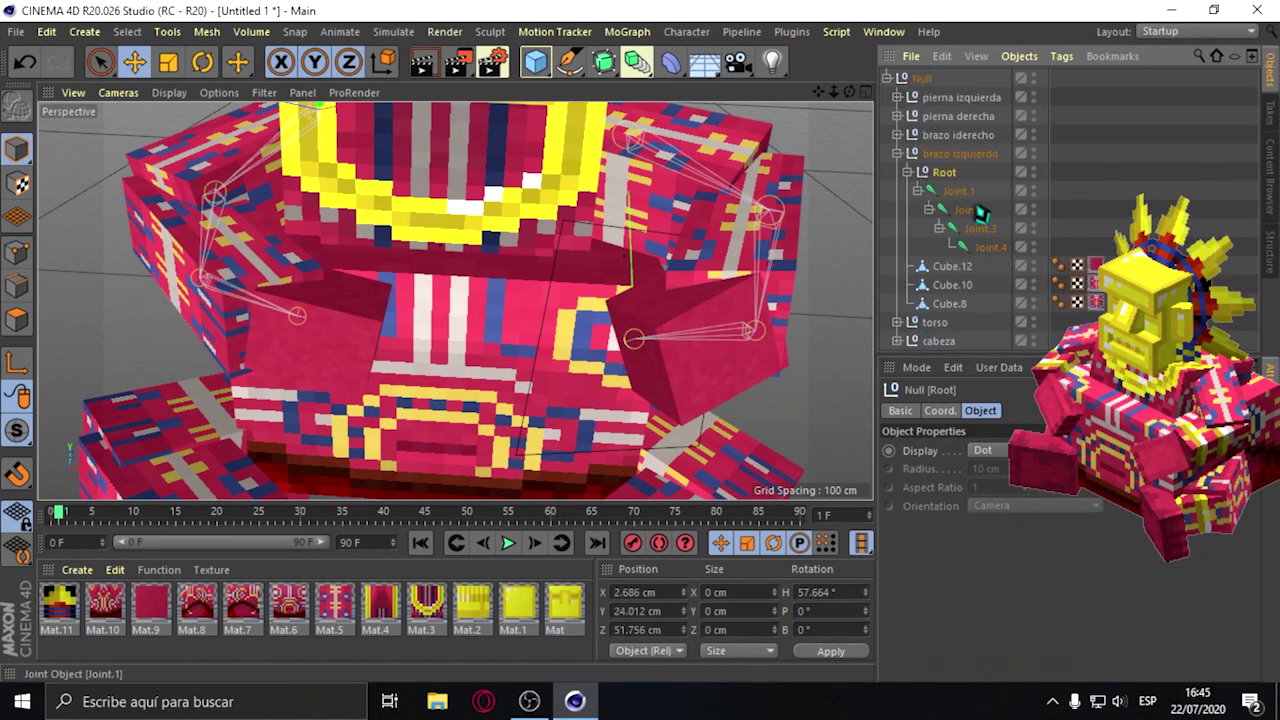
click(958, 190)
shift+click(950, 303)
click(686, 31)
click(830, 80)
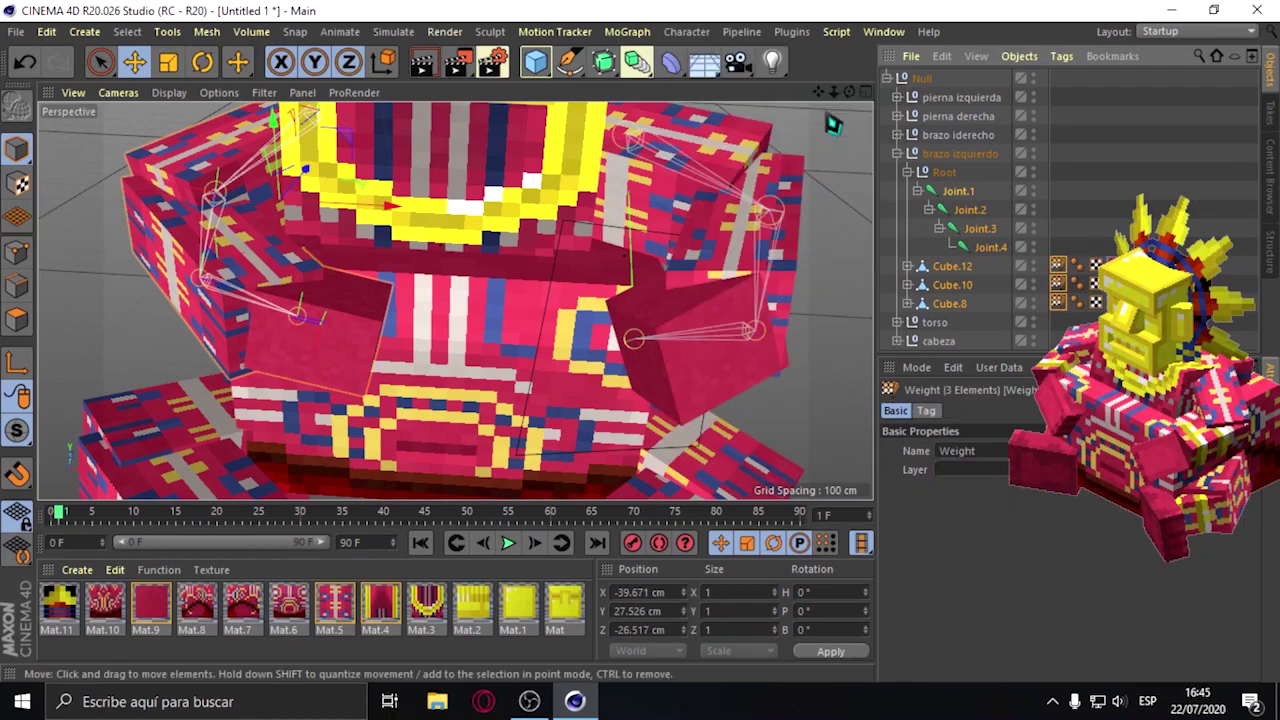
Create an IK chain on the left arm and show Joint.4.Goal as a Diamond oriented XZ.
click(686, 31)
click(720, 435)
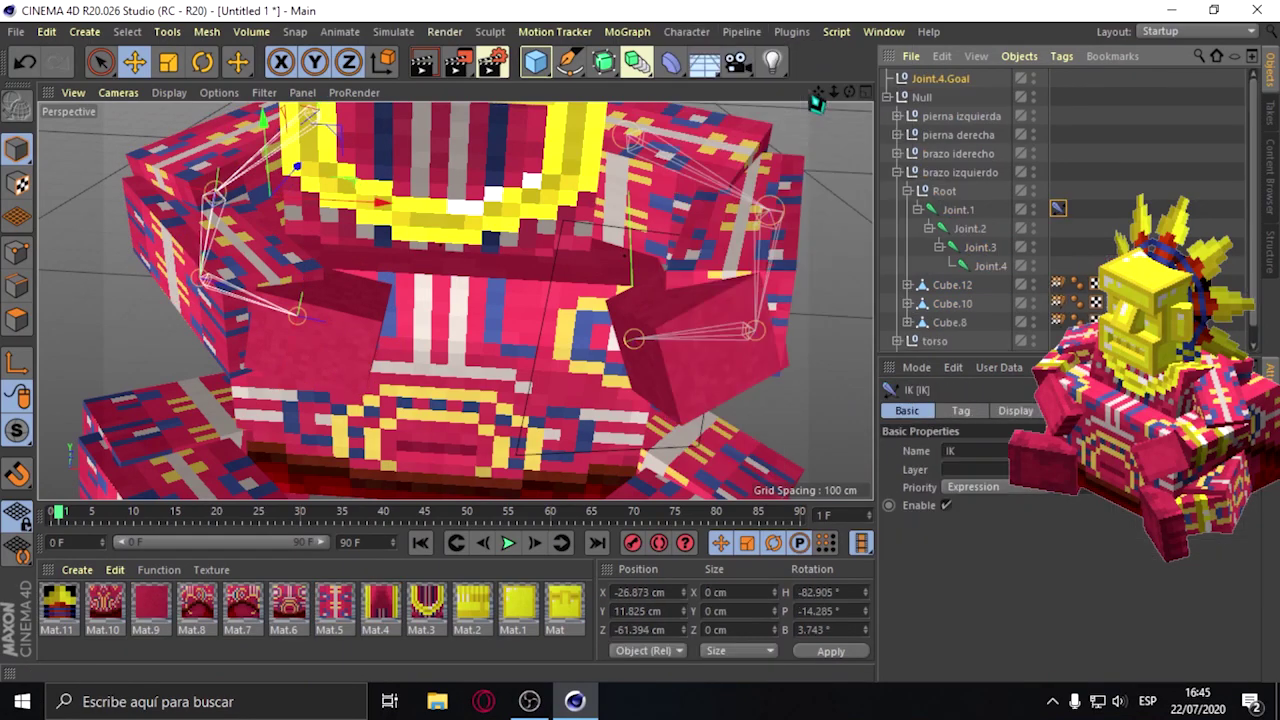
drag(955, 205, 962, 208)
click(995, 450)
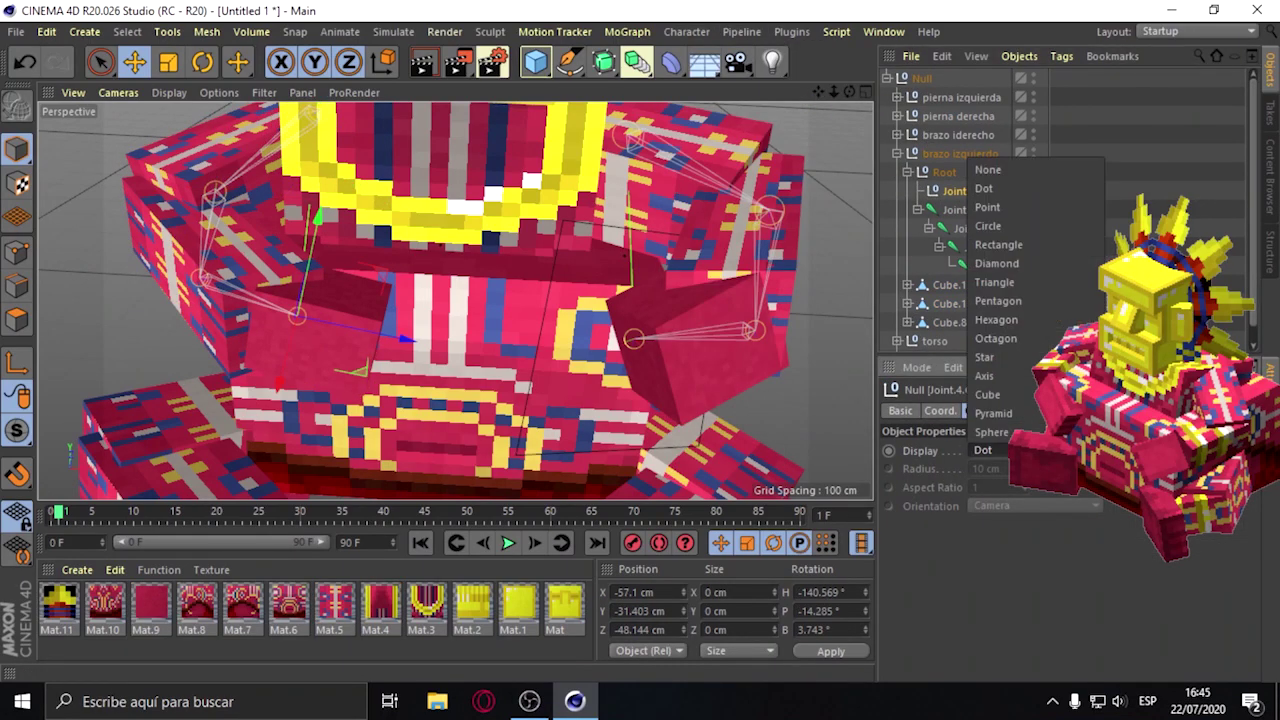
click(1000, 262)
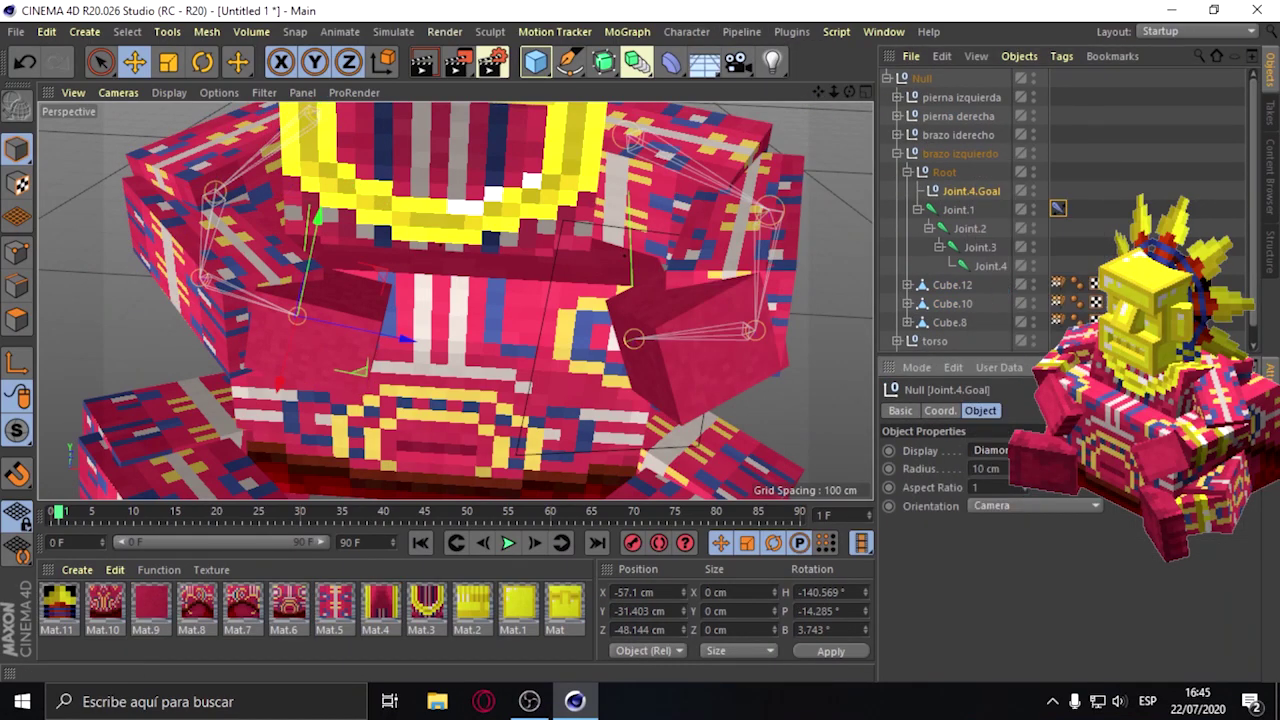
click(1030, 505)
click(1000, 585)
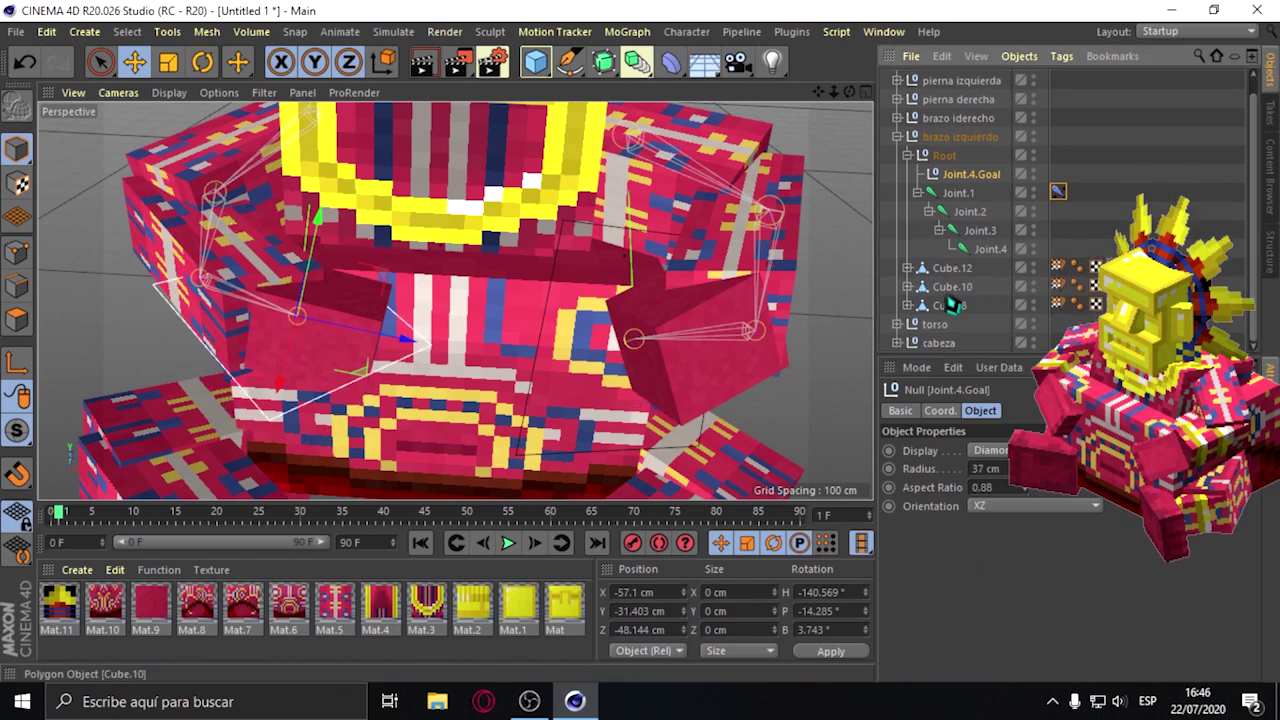
Set the right-arm goal Joint.3.Goal's orientation to XZ.
click(897, 153)
click(897, 134)
click(960, 153)
click(1035, 505)
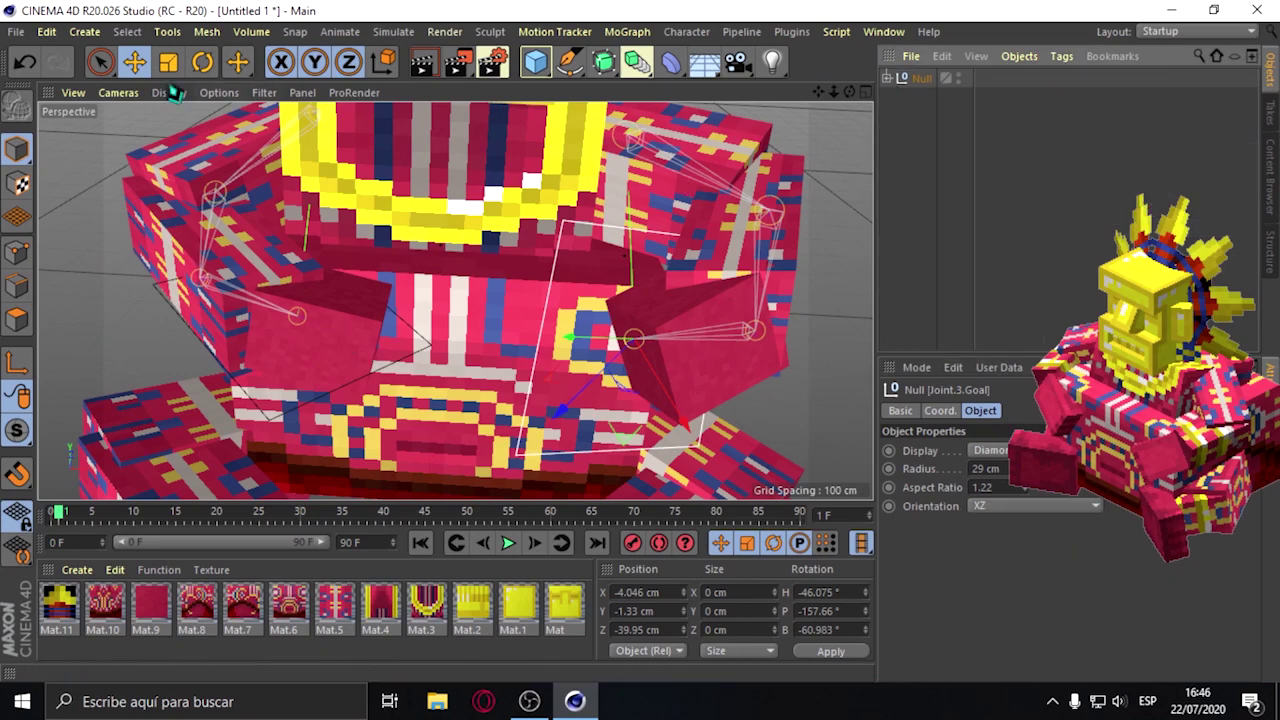
click(409, 360)
scroll(288, 425, up, 5)
scroll(288, 425, down, 5)
click(632, 408)
Move Joint.4.Goal to bend the left arm, nudging it slightly lower.
click(897, 134)
click(897, 153)
click(907, 172)
click(970, 190)
mouse_move(368, 320)
mouse_down()
mouse_move(505, 352)
mouse_move(318, 228)
mouse_move(335, 413)
mouse_up()
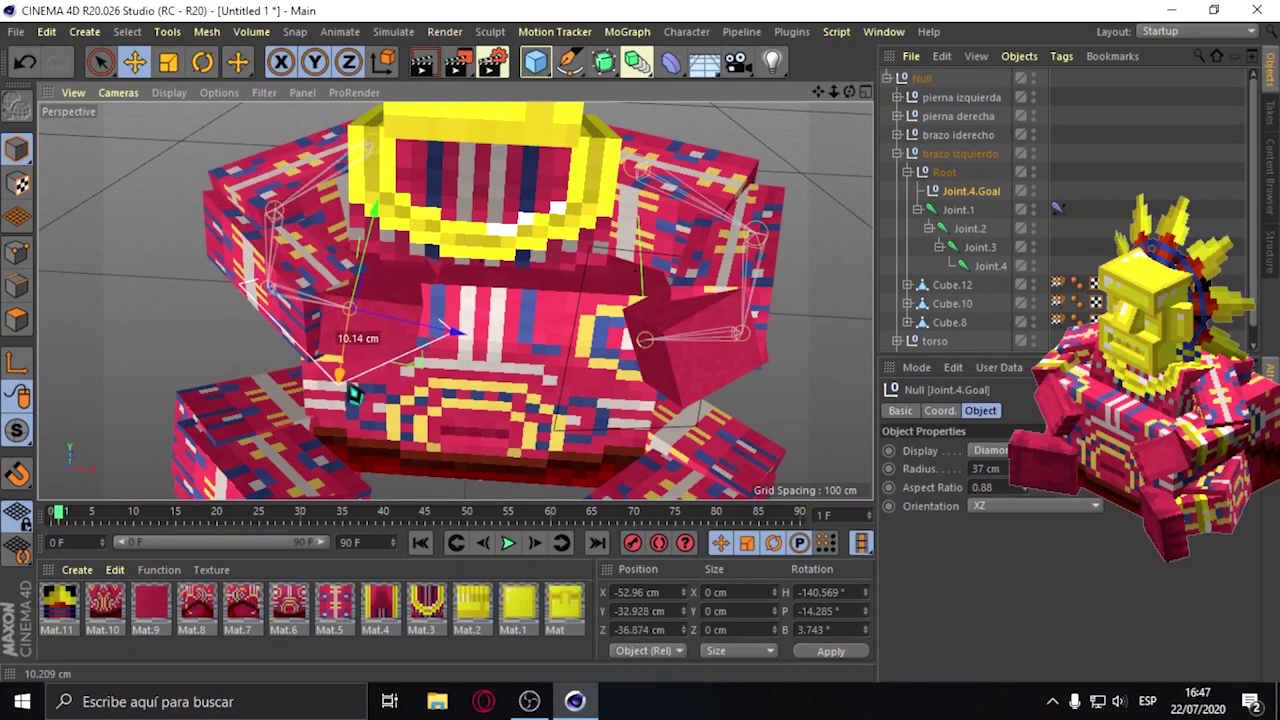
drag(335, 413, 345, 385)
click(897, 153)
mouse_move(818, 91)
mouse_down()
mouse_move(793, 208)
mouse_move(823, 118)
mouse_up()
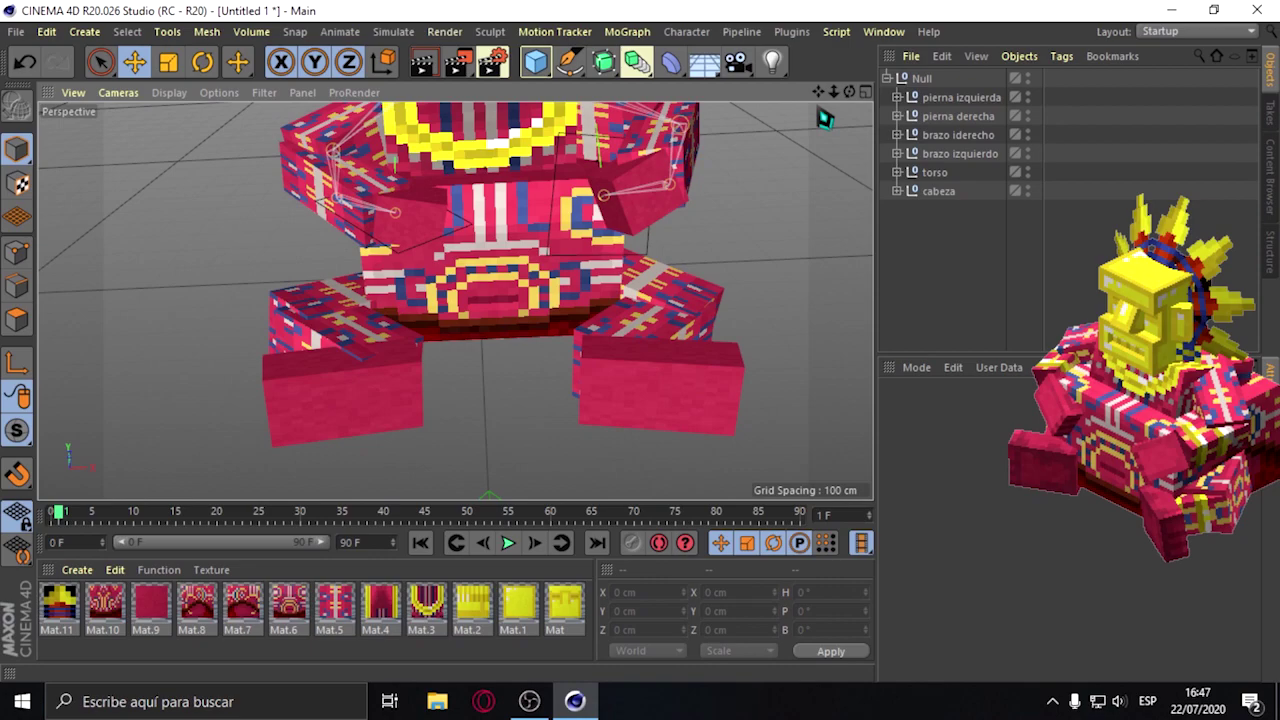
In the Front view, draw a joint chain down through the leg to the foot.
middle_click(823, 118)
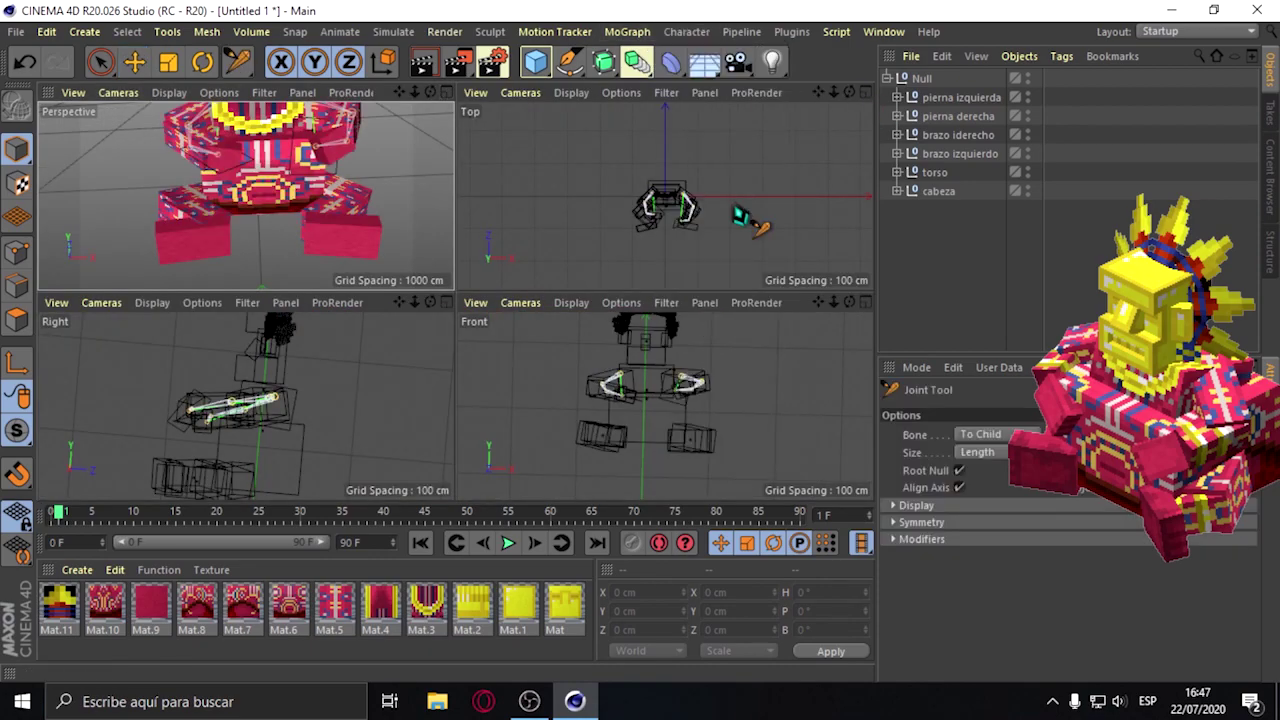
middle_click(844, 335)
ctrl+drag(490, 362, 552, 396)
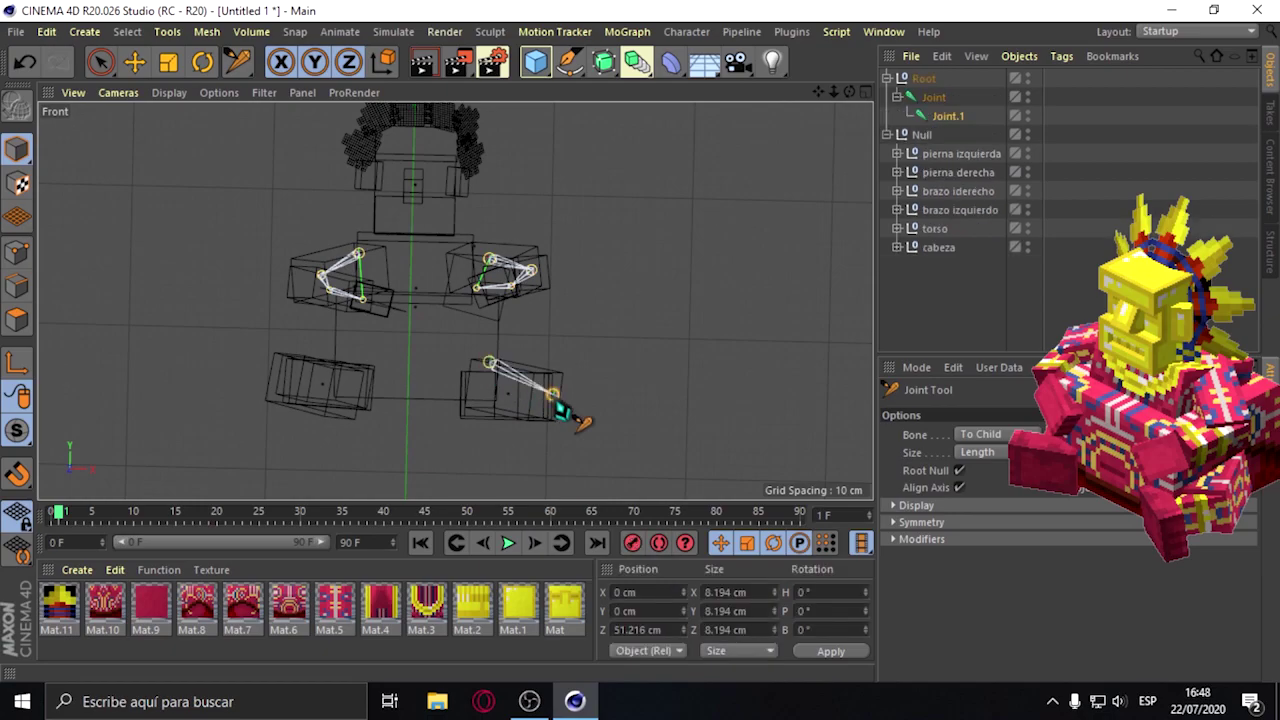
ctrl+click(512, 408)
key(F1)
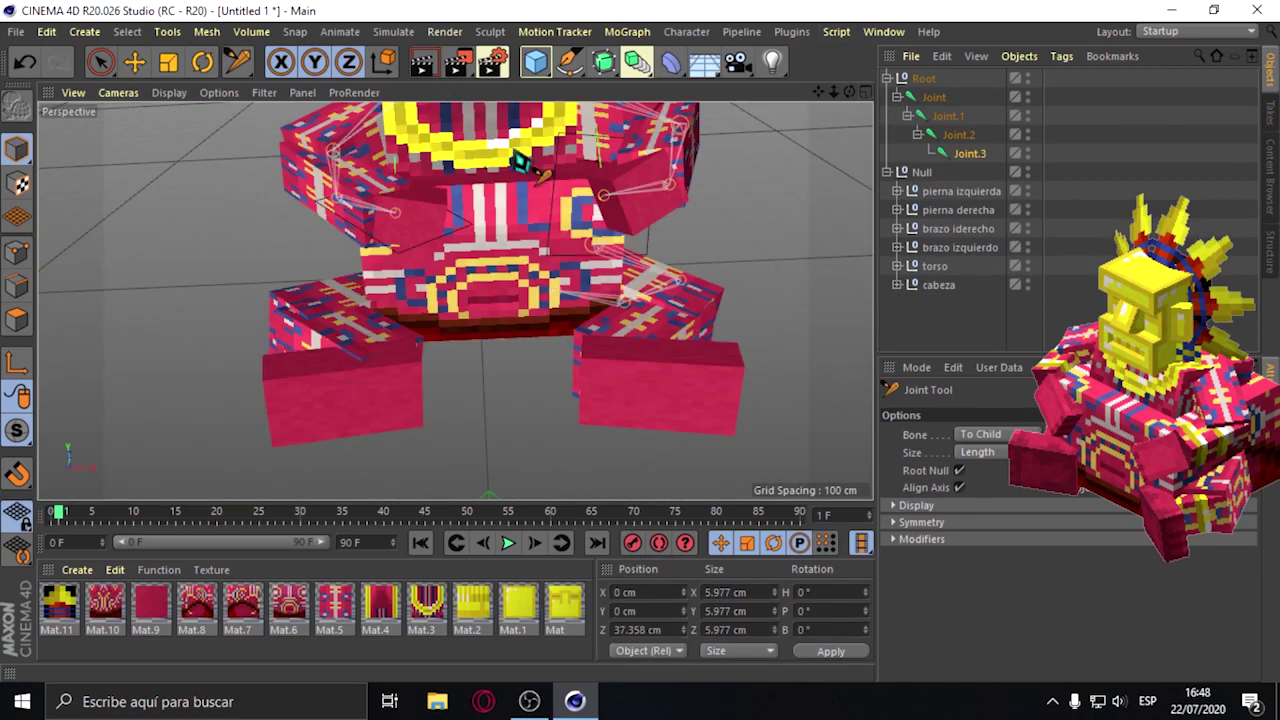
key(e)
Select the leg joints and rotate Joint.2 slightly.
drag(866, 106, 700, 300)
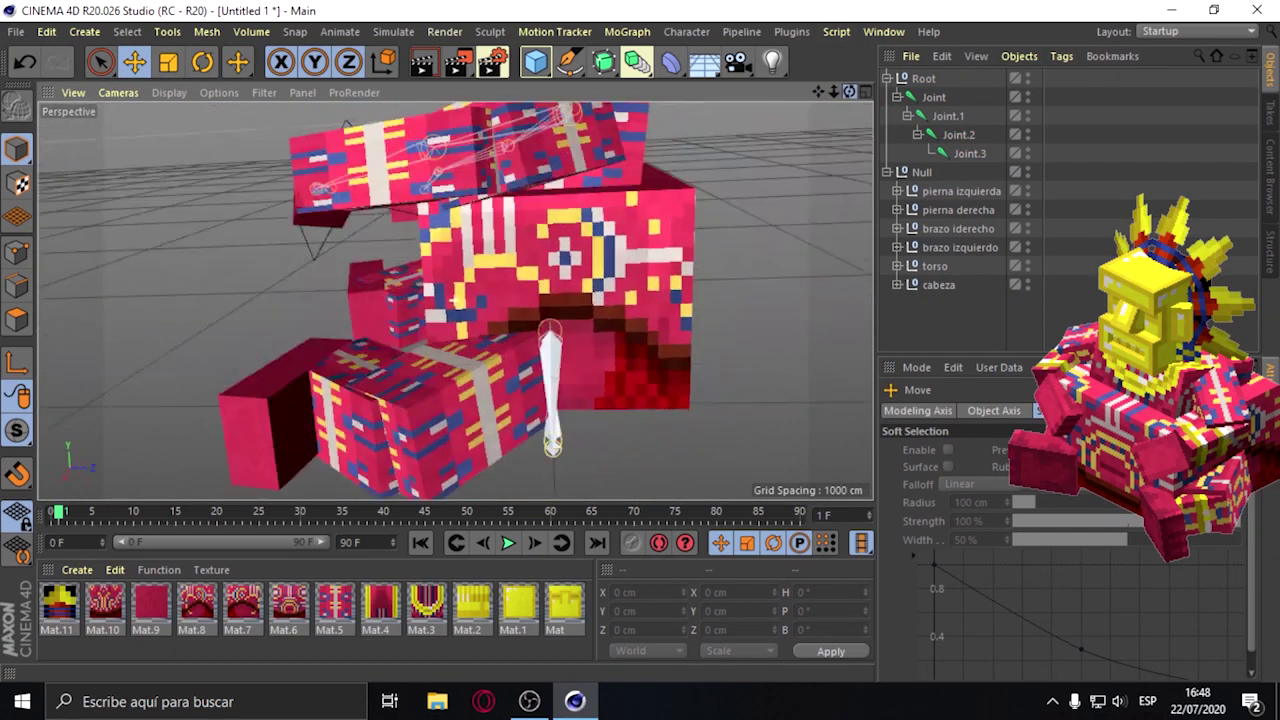
click(465, 372)
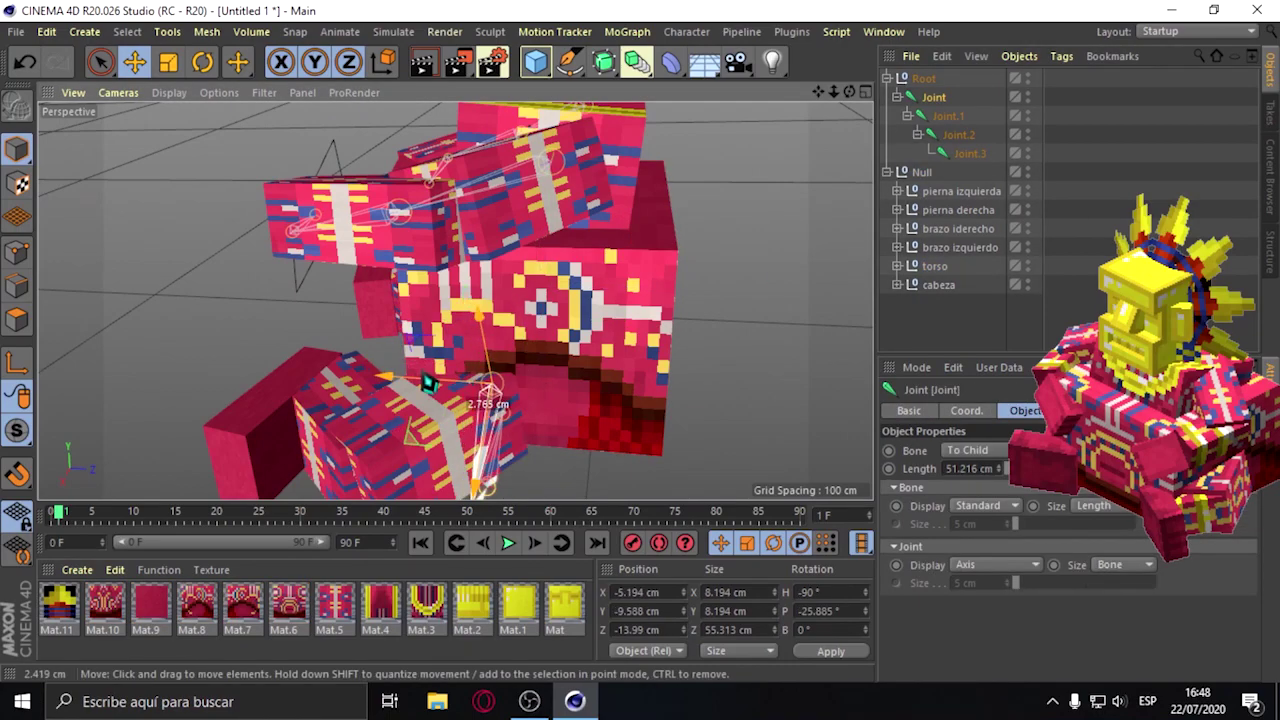
click(948, 115)
mouse_move(833, 91)
mouse_down()
mouse_move(528, 443)
mouse_move(504, 424)
mouse_up()
click(958, 134)
mouse_move(849, 91)
mouse_down()
mouse_move(733, 202)
mouse_move(760, 300)
mouse_up()
key(r)
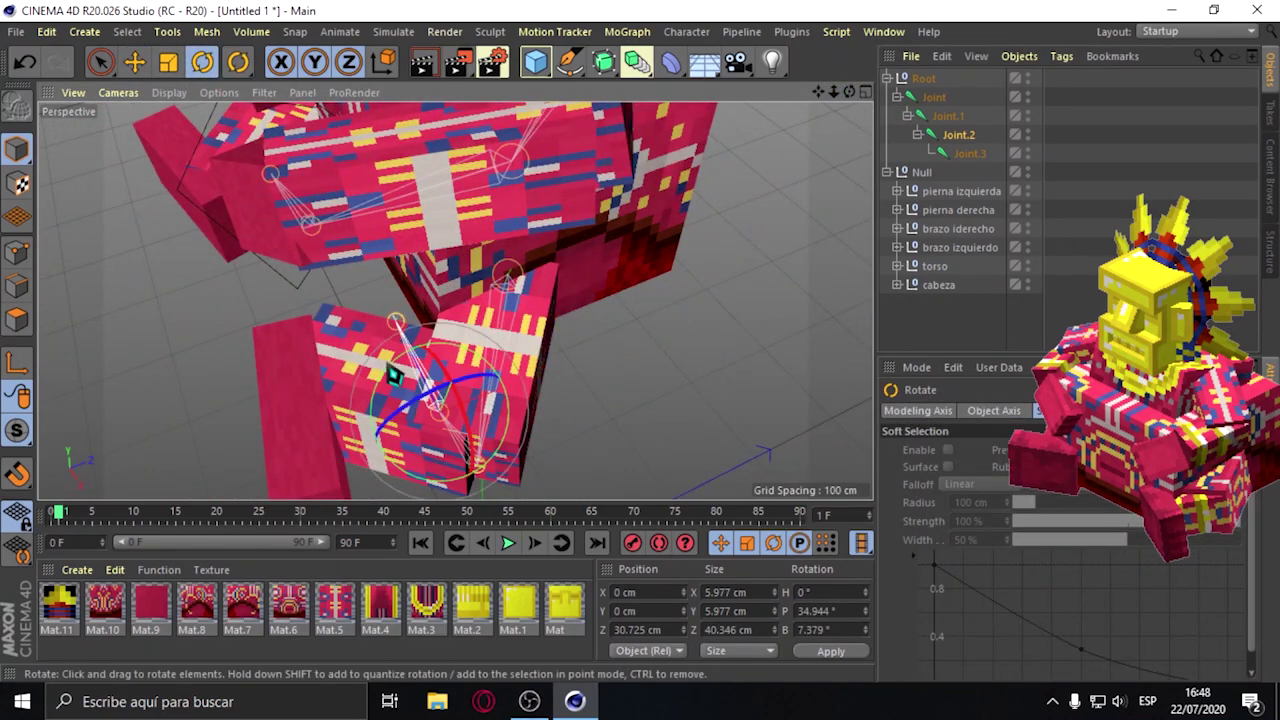
drag(393, 374, 400, 375)
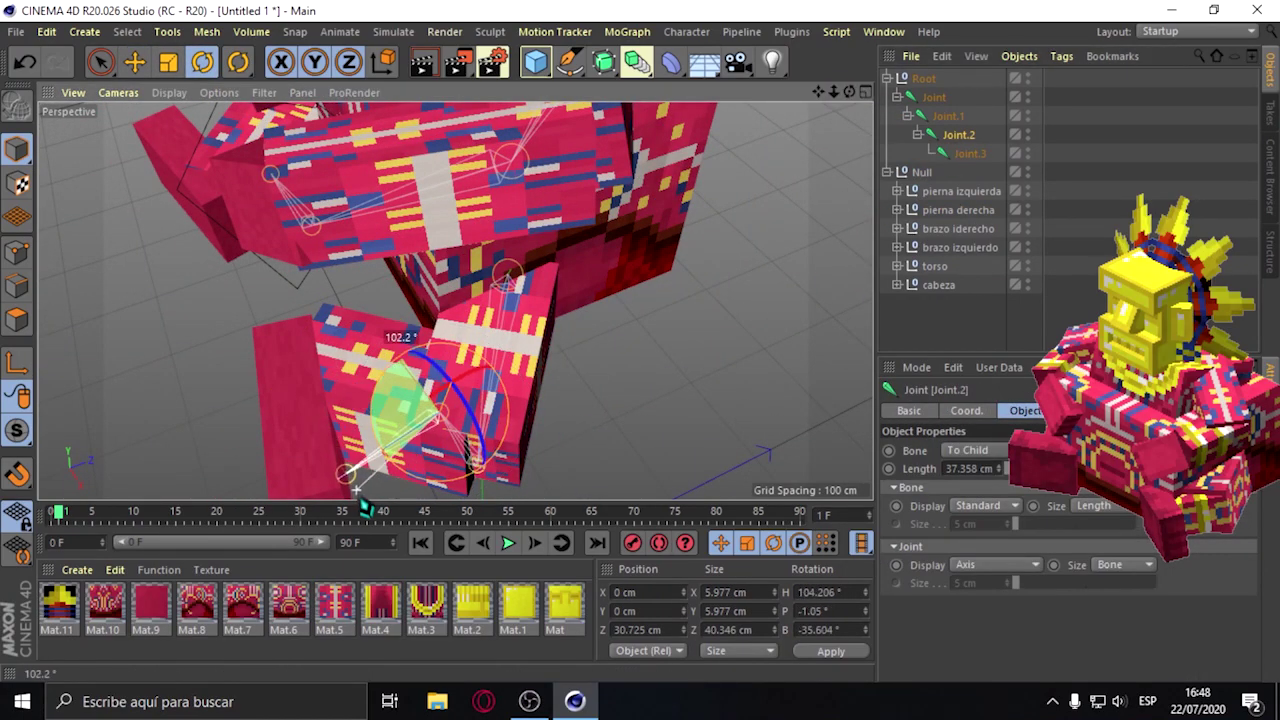
Move Joint.1 and Joint.2 so they sit inside the leg.
key(e)
drag(470, 430, 463, 455)
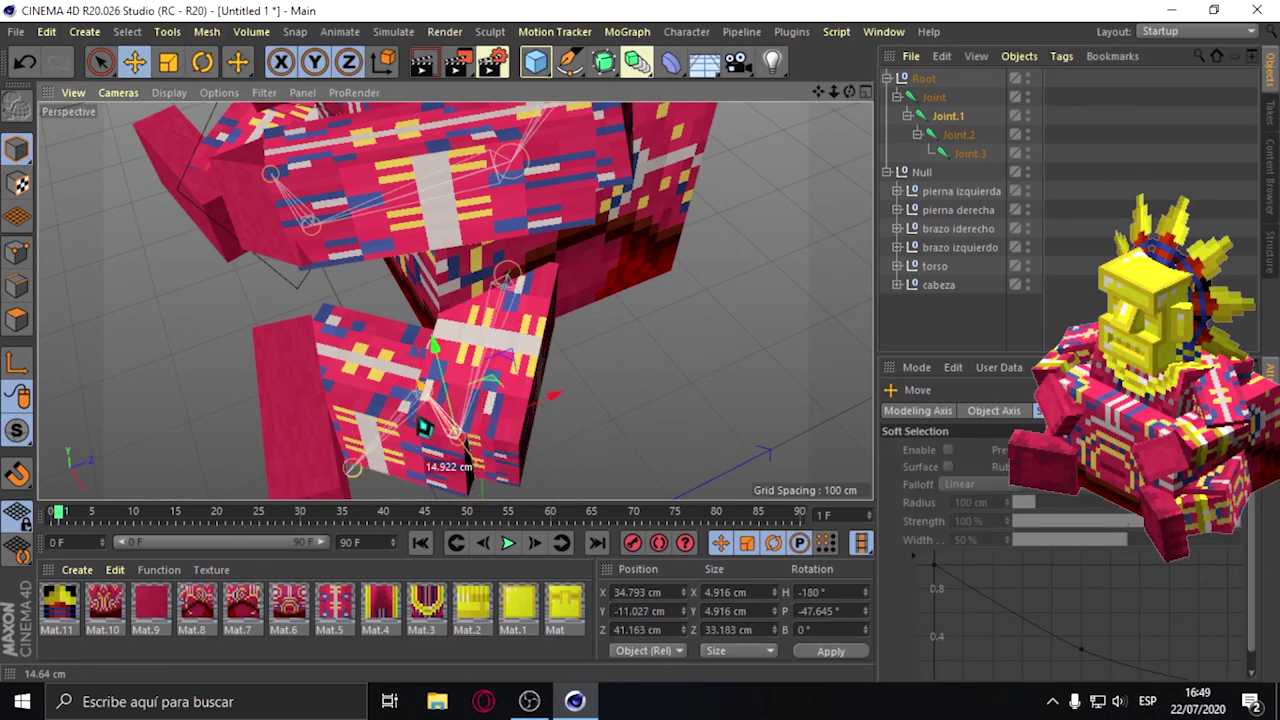
alt+drag(411, 413, 500, 485)
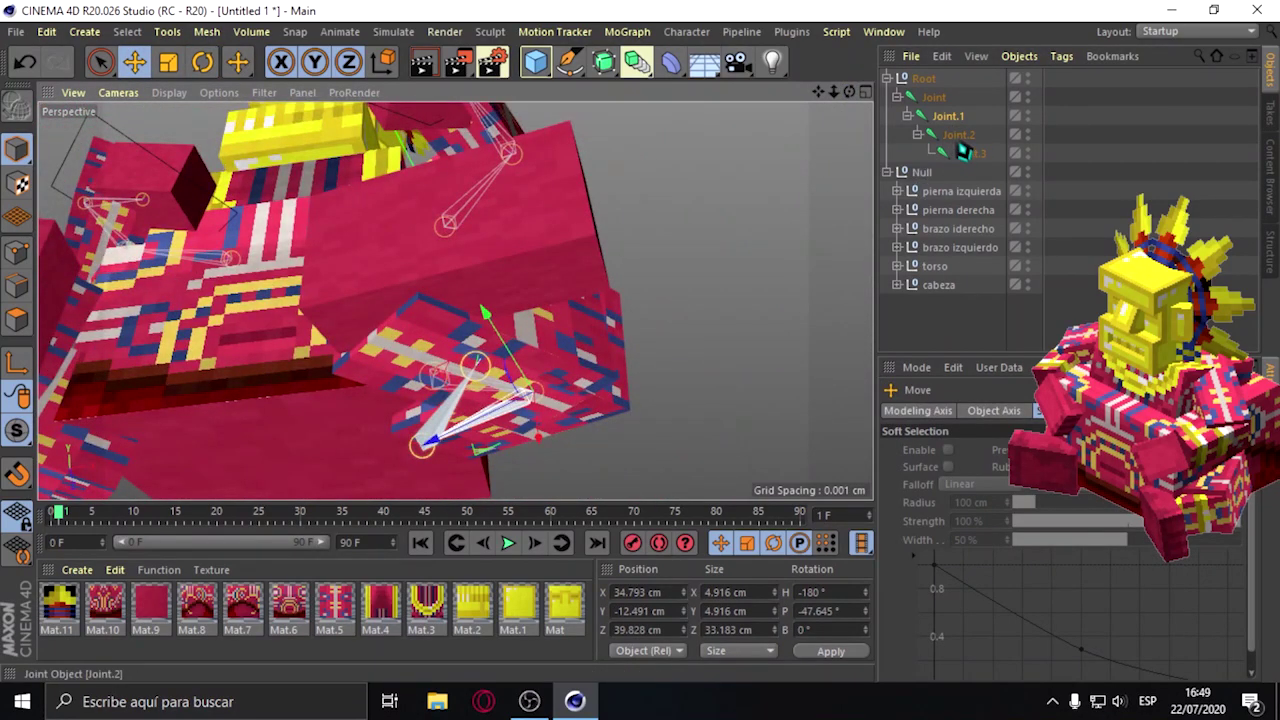
click(958, 134)
mouse_move(443, 368)
mouse_down()
mouse_move(303, 345)
mouse_move(603, 250)
mouse_move(543, 270)
mouse_move(430, 375)
mouse_move(560, 337)
mouse_move(605, 415)
mouse_move(454, 300)
mouse_move(800, 232)
mouse_up()
scroll(454, 300, down, 5)
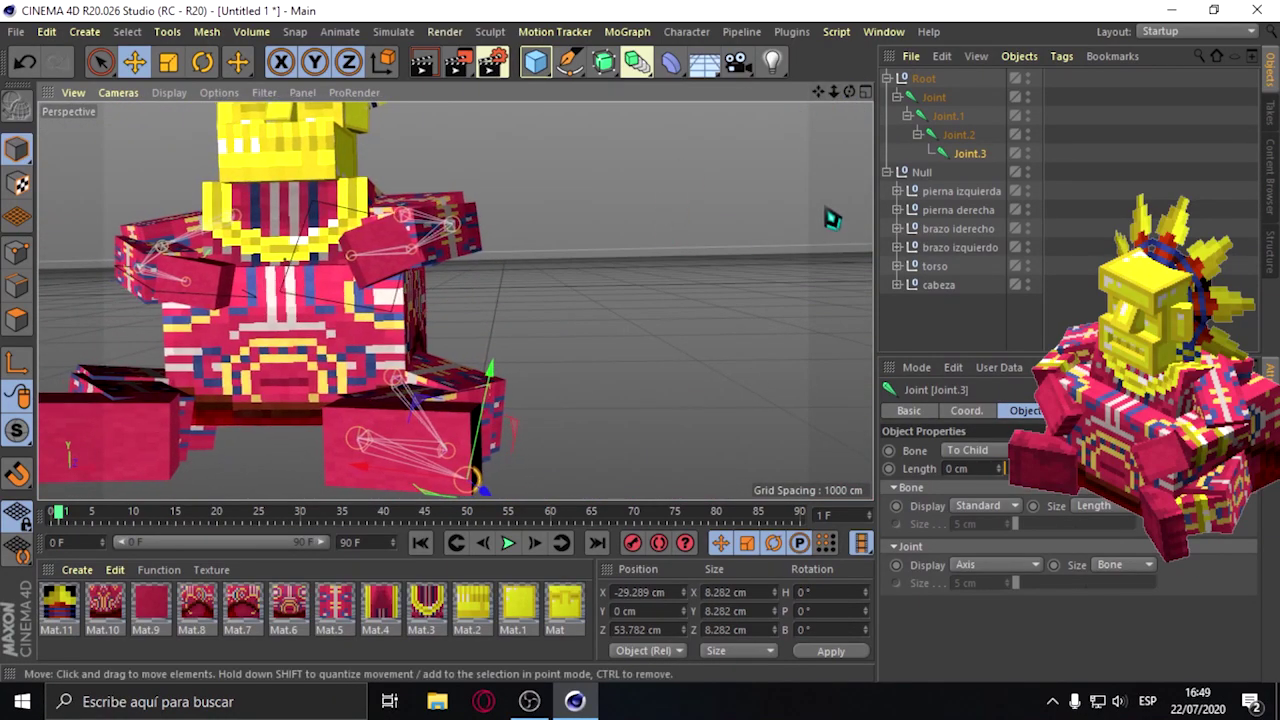
Parent the leg Root chain under pierna derecha and bind its three cubes to the joints.
click(915, 80)
click(897, 210)
click(950, 210)
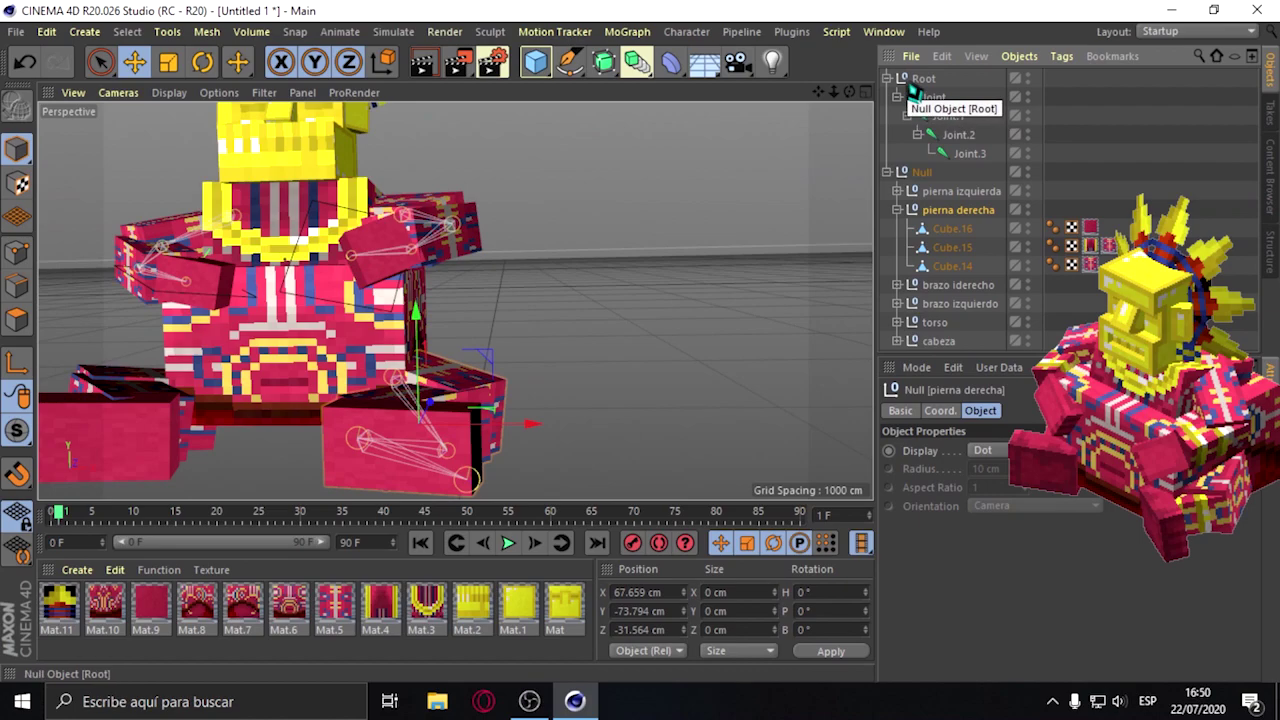
drag(913, 88, 969, 211)
click(955, 153)
shift+click(952, 266)
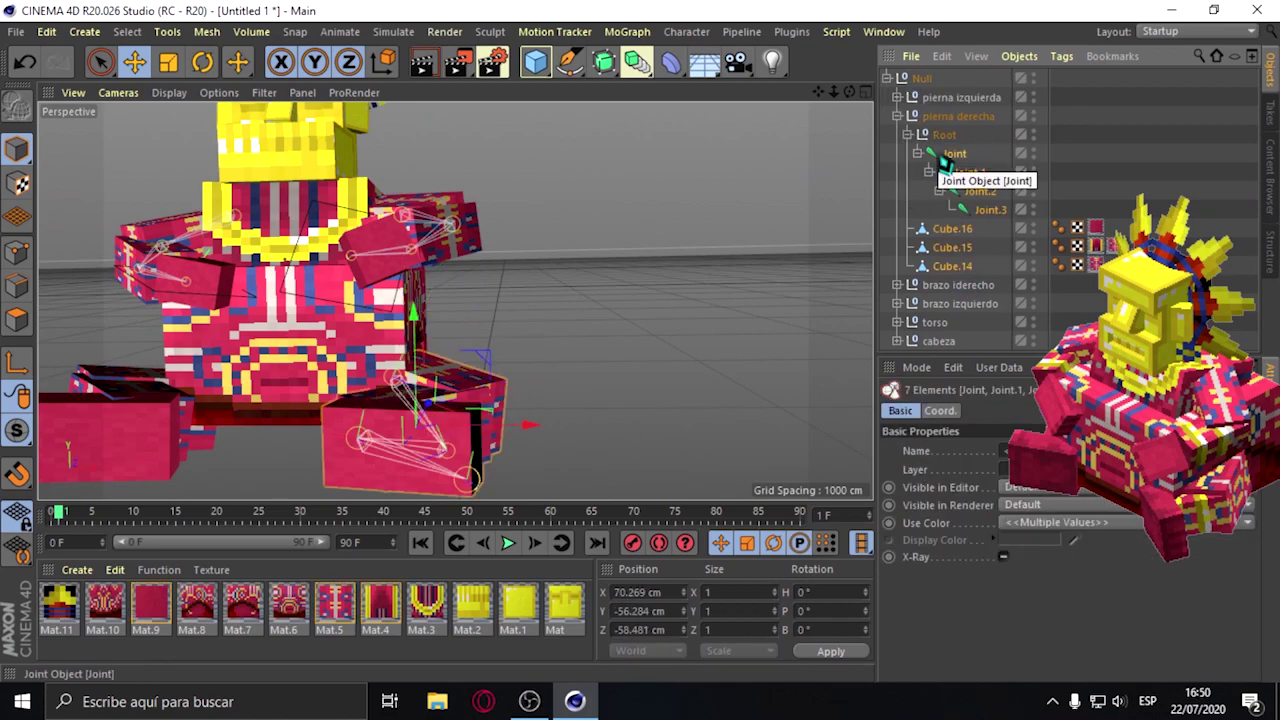
click(687, 31)
click(830, 97)
click(975, 210)
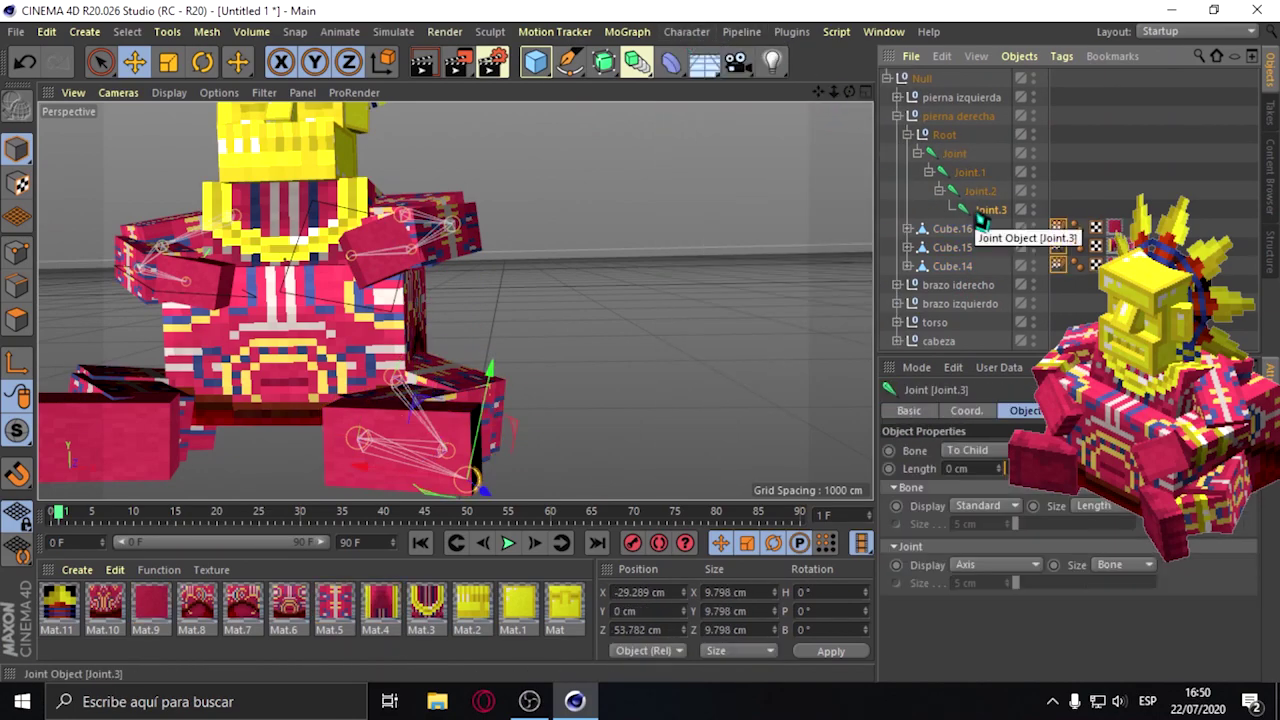
Create an IK chain for the leg and display Joint.3.Goal as a Diamond.
click(687, 31)
click(850, 79)
click(966, 153)
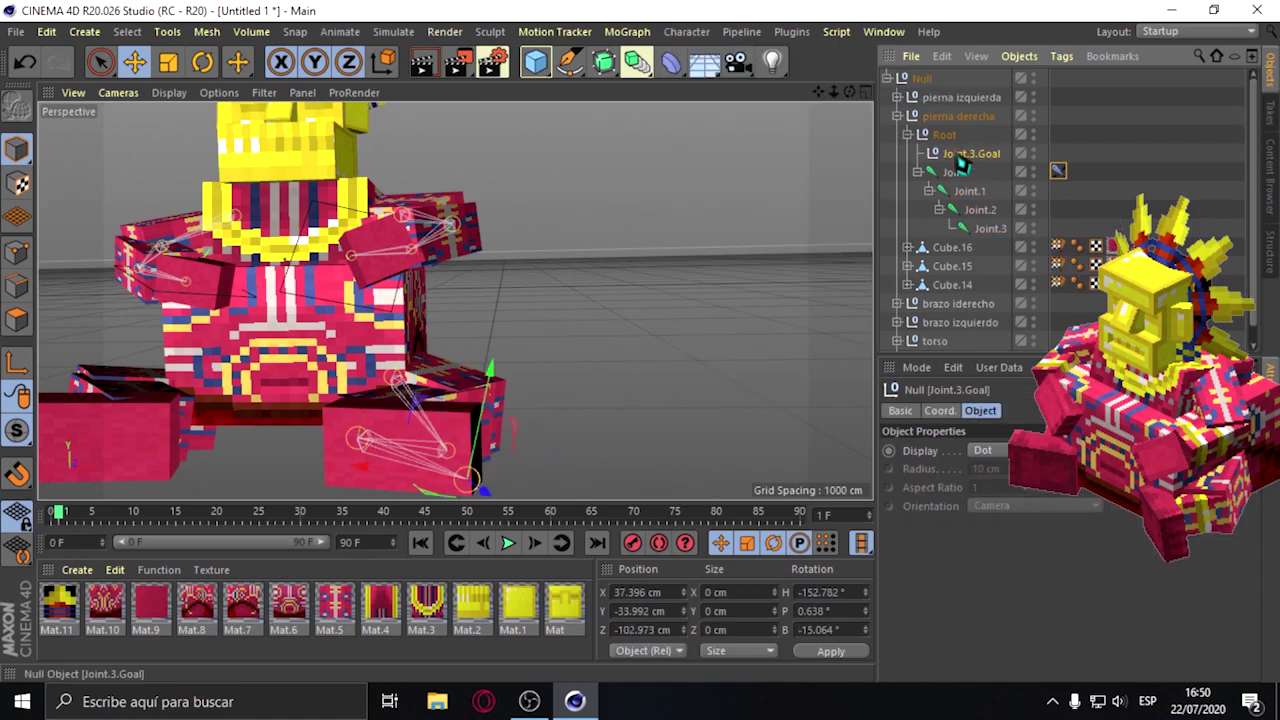
click(985, 450)
click(997, 263)
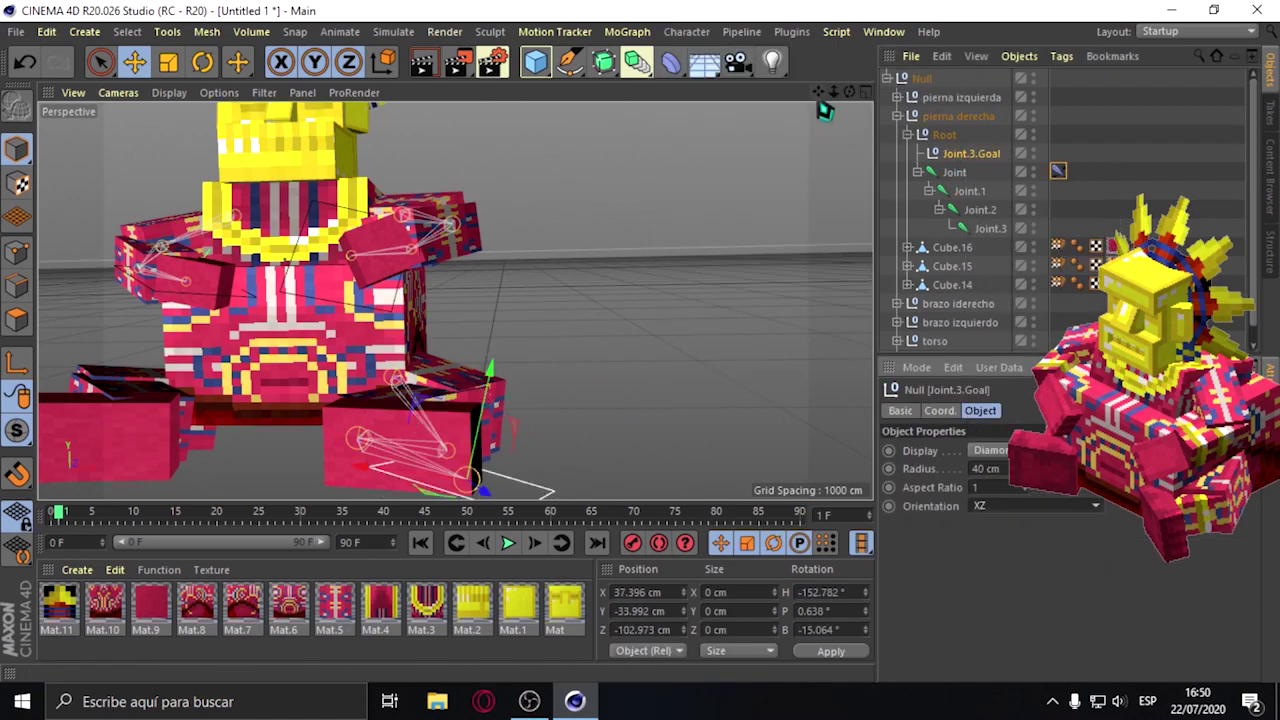
Move the leg IK goal until the leg bends into place.
click(897, 115)
mouse_move(483, 434)
mouse_down()
mouse_move(422, 404)
mouse_move(480, 420)
mouse_up()
scroll(314, 477, up, 3)
mouse_move(405, 450)
mouse_down()
mouse_move(355, 492)
mouse_move(414, 406)
mouse_move(414, 471)
mouse_up()
mouse_move(849, 91)
mouse_down()
mouse_move(862, 108)
mouse_move(830, 120)
mouse_up()
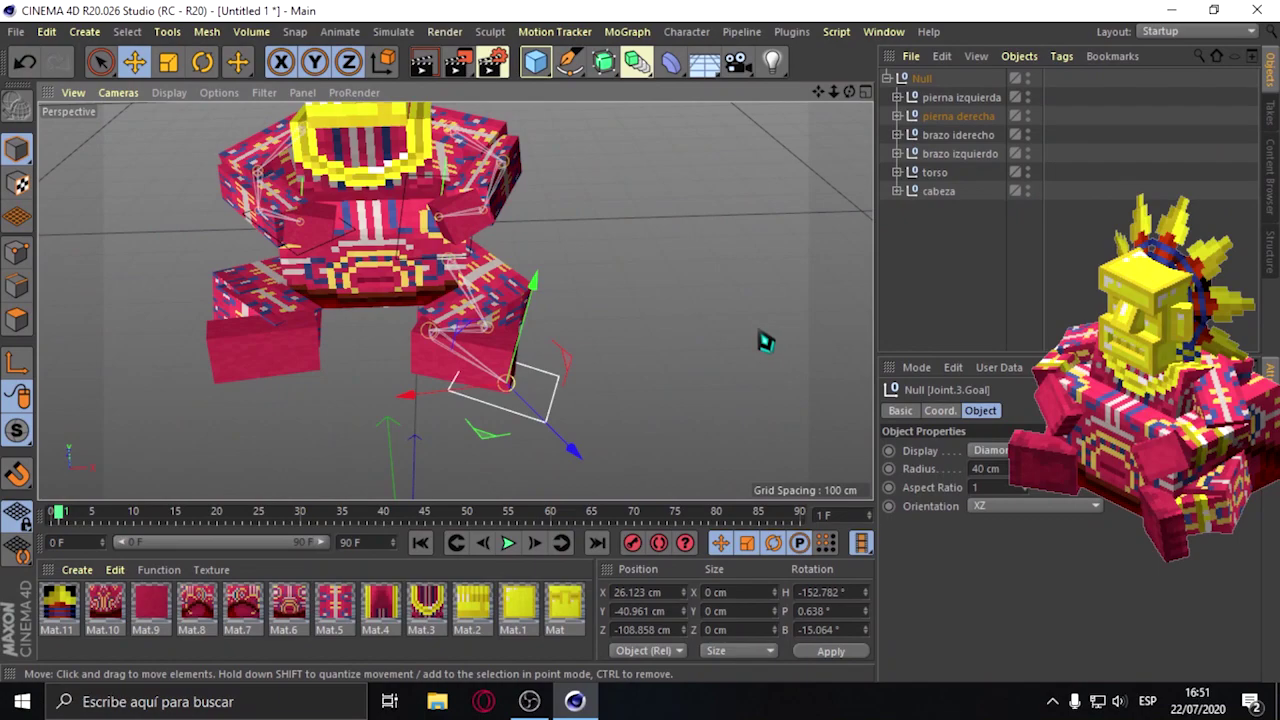
Enlarge the Front view and activate the Joint Tool for the other leg.
middle_click(865, 165)
key(F4)
click(686, 31)
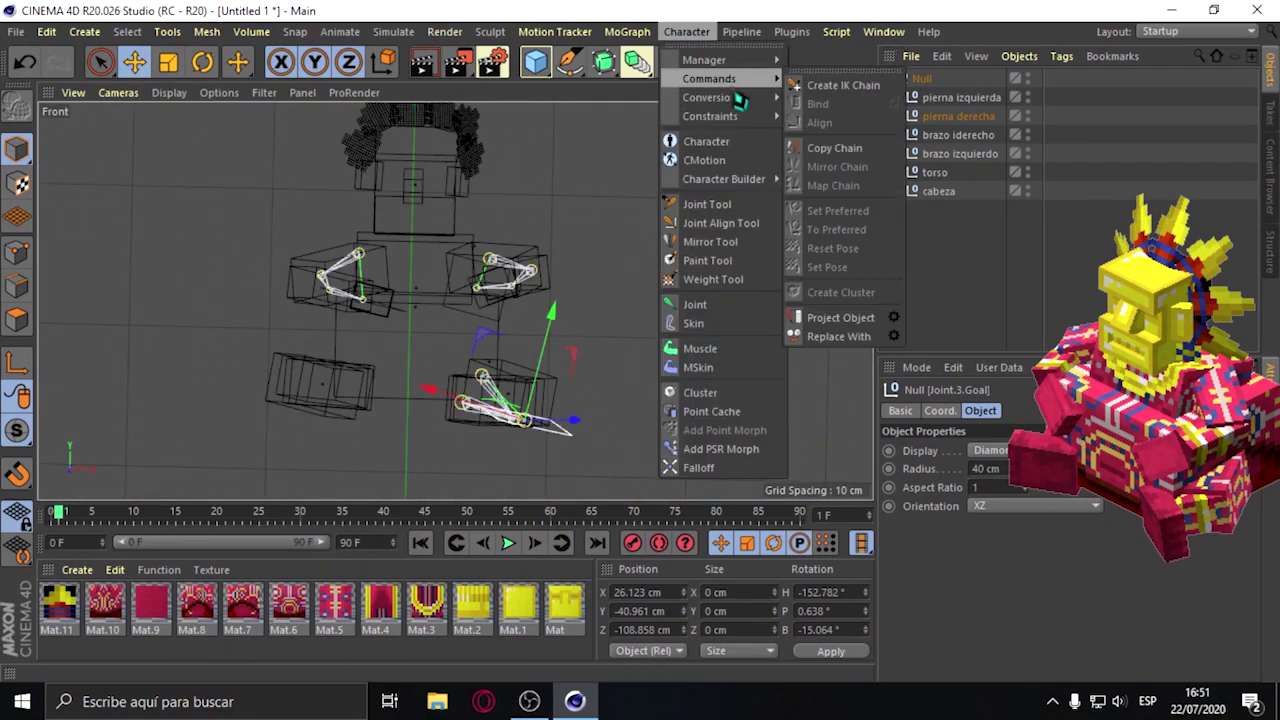
click(700, 203)
Frame the legs in the Front view, then orbit the Perspective view to inspect the leg rigs.
middle_click(430, 322)
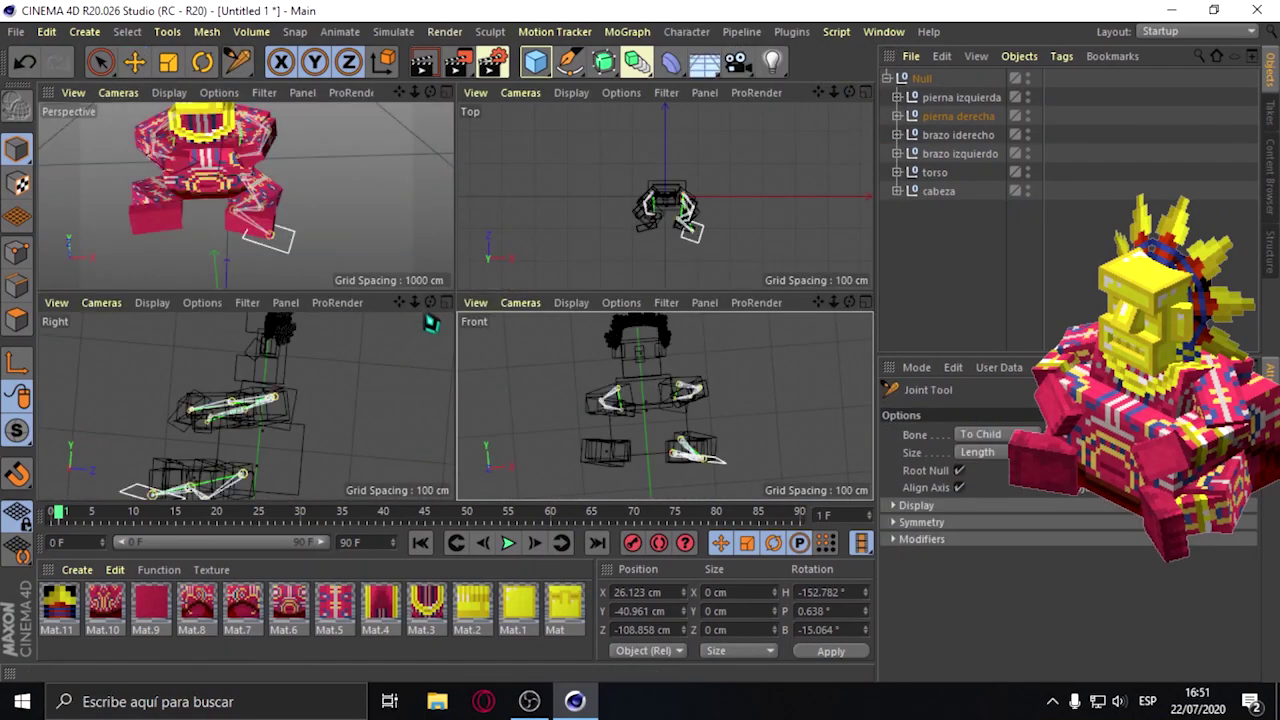
click(865, 92)
drag(849, 91, 680, 140)
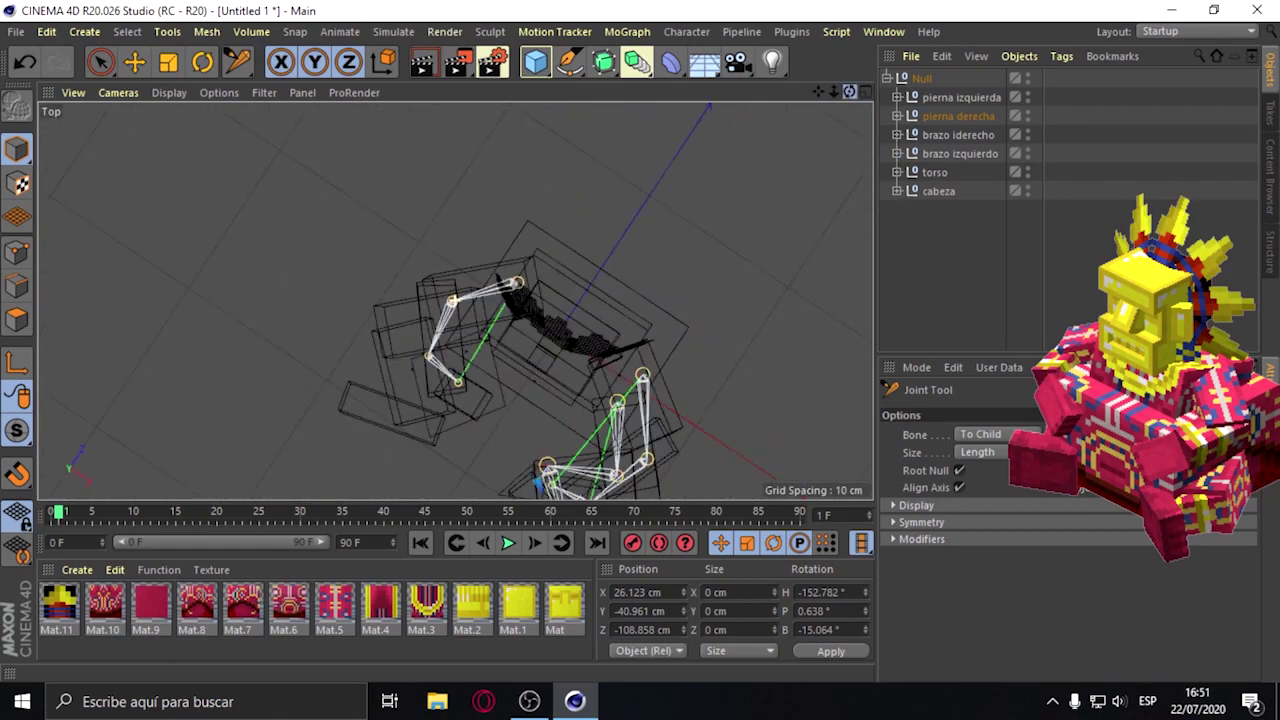
key(F4)
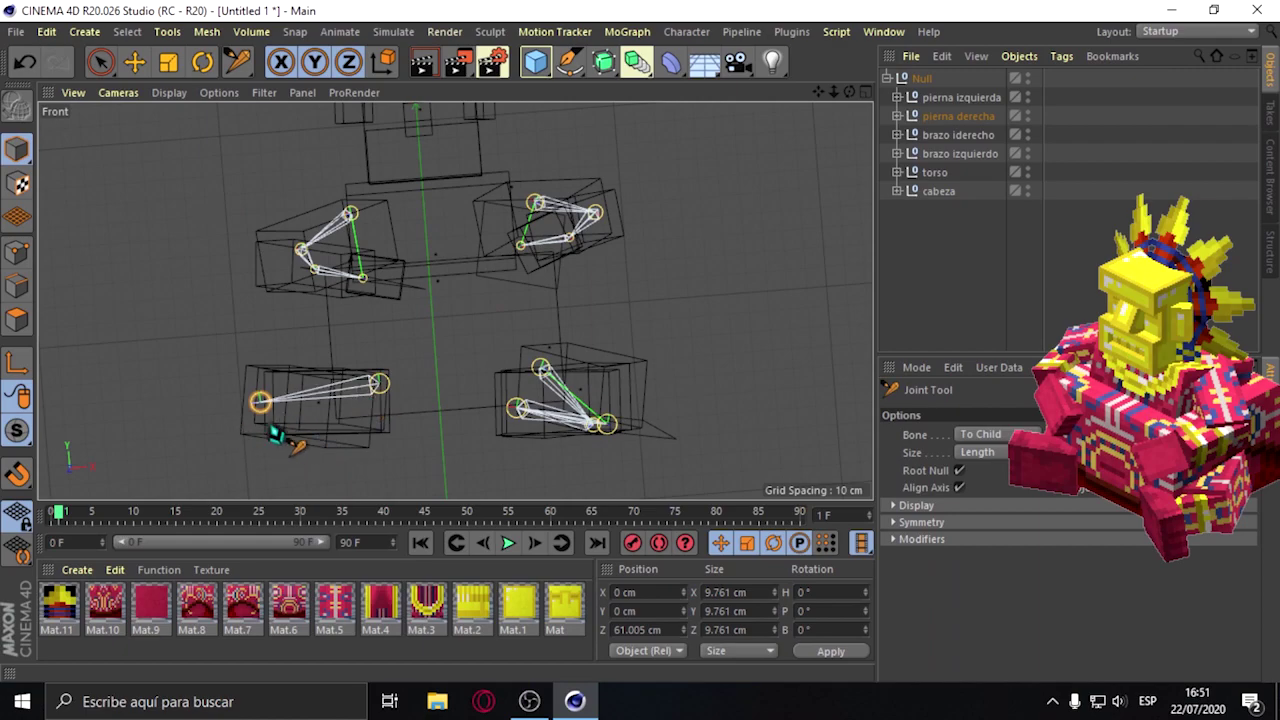
mouse_move(849, 91)
mouse_down()
mouse_move(840, 120)
mouse_move(820, 110)
mouse_up()
key(F5)
key(F1)
alt+drag(453, 299, 371, 423)
click(924, 305)
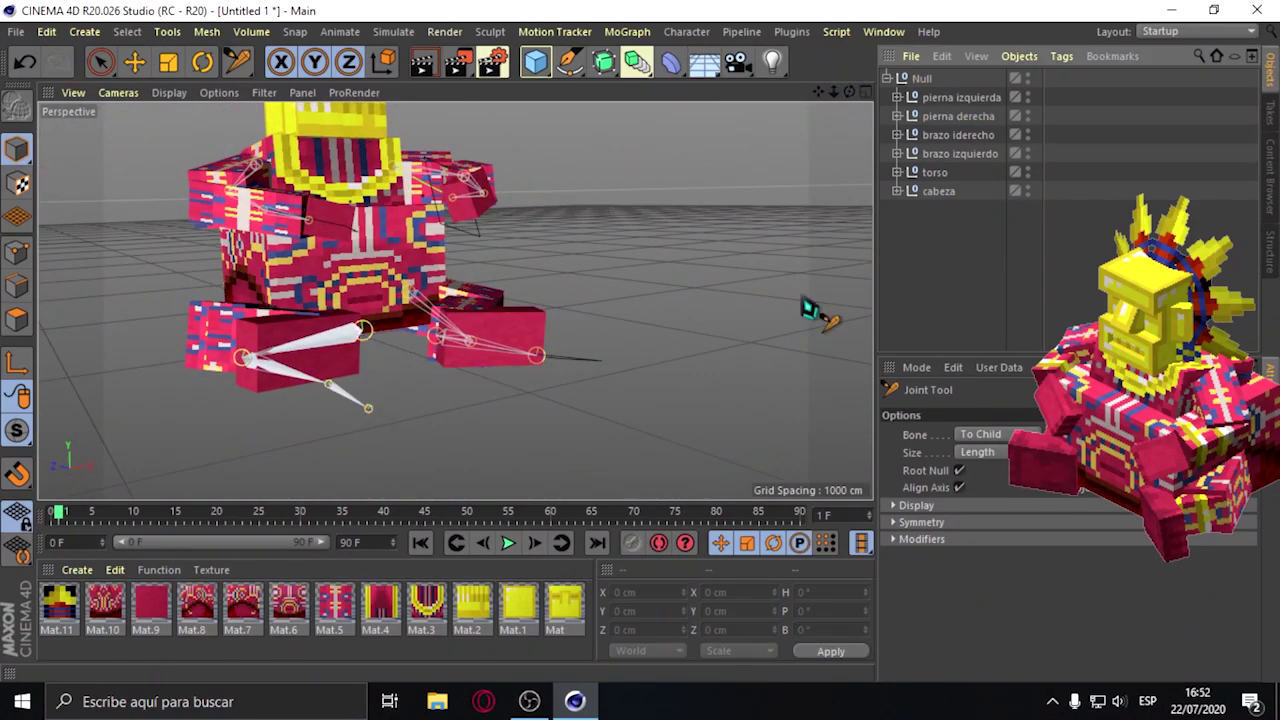
Pull the Root joint chain out of pierna derecha toward the pierna izquierda group.
scroll(454, 300, up, 2)
key(e)
alt+drag(809, 126, 363, 354)
click(900, 120)
click(897, 116)
drag(943, 134, 940, 97)
click(455, 190)
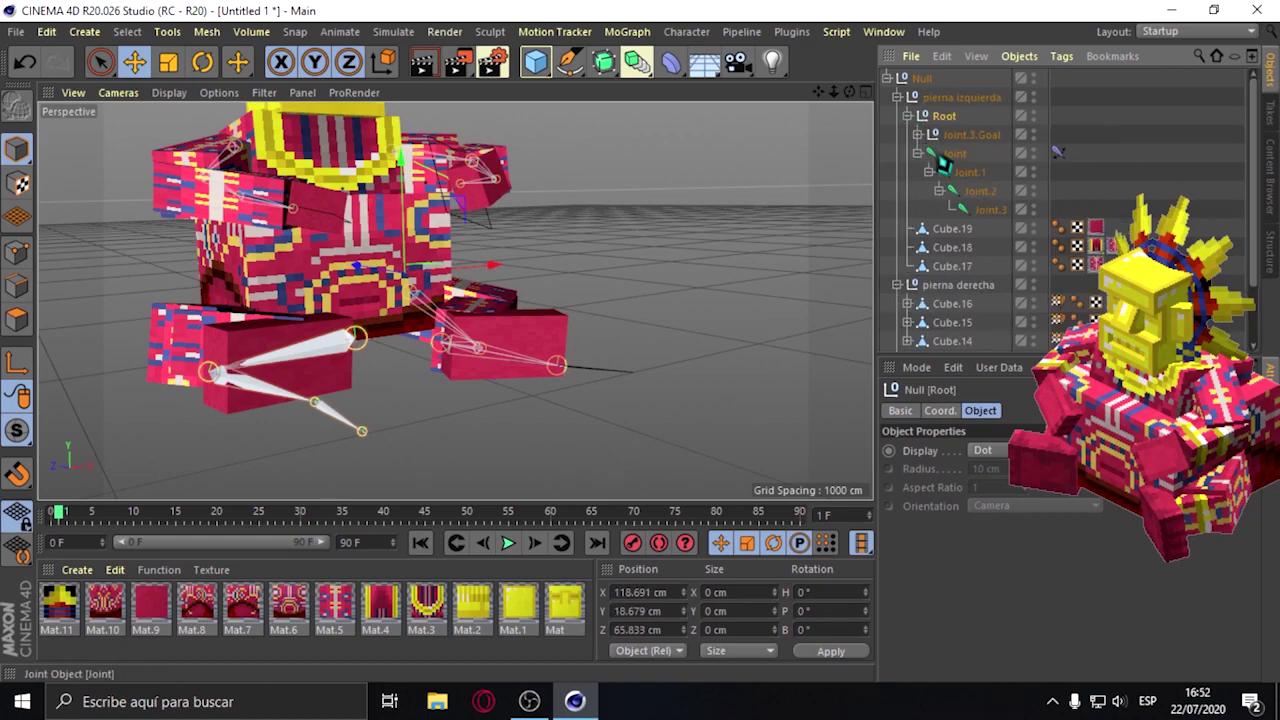
drag(941, 175, 922, 150)
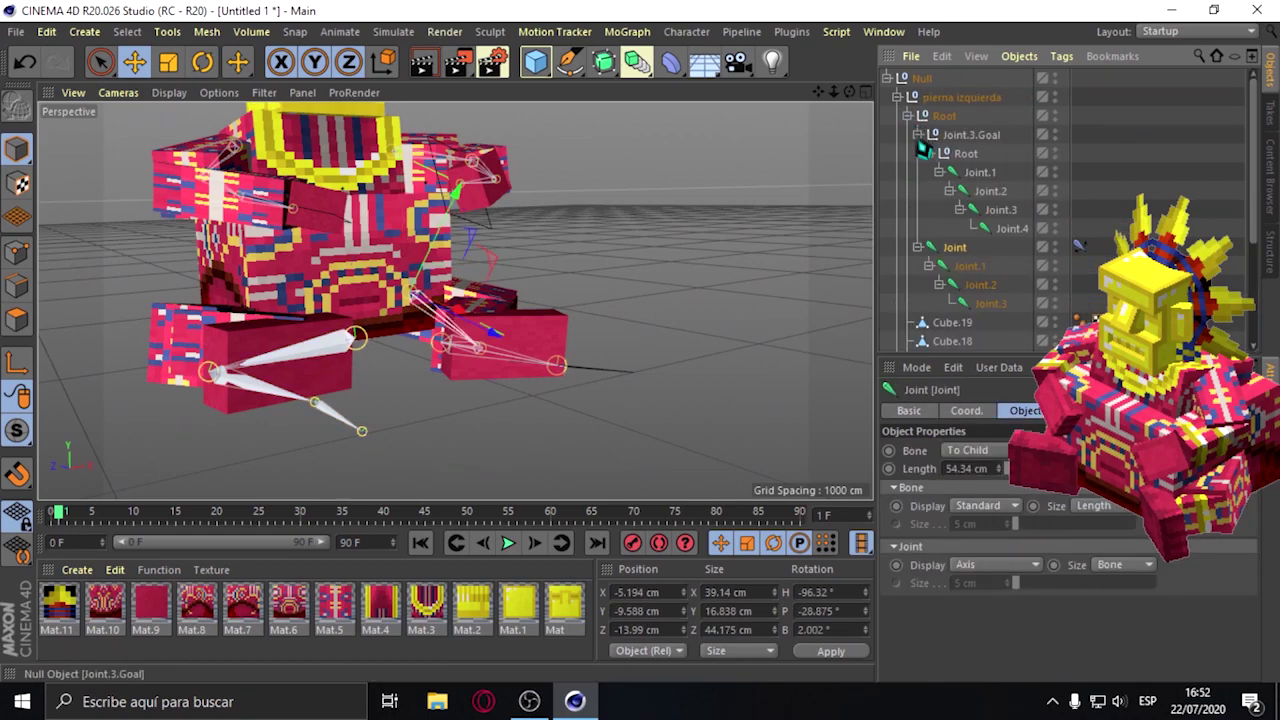
drag(948, 96, 945, 116)
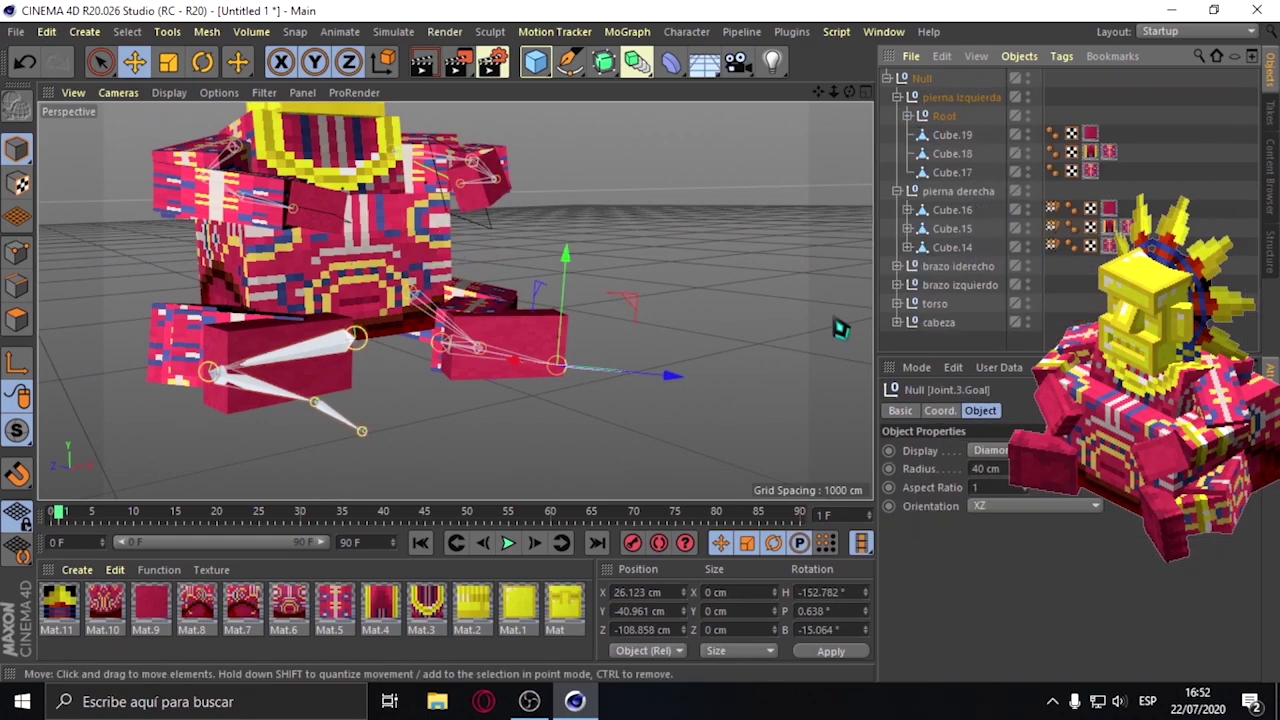
Rearrange the hierarchy so Root sits inside pierna izquierda beside Cube.17, Cube.18 and Cube.19.
click(897, 191)
click(935, 192)
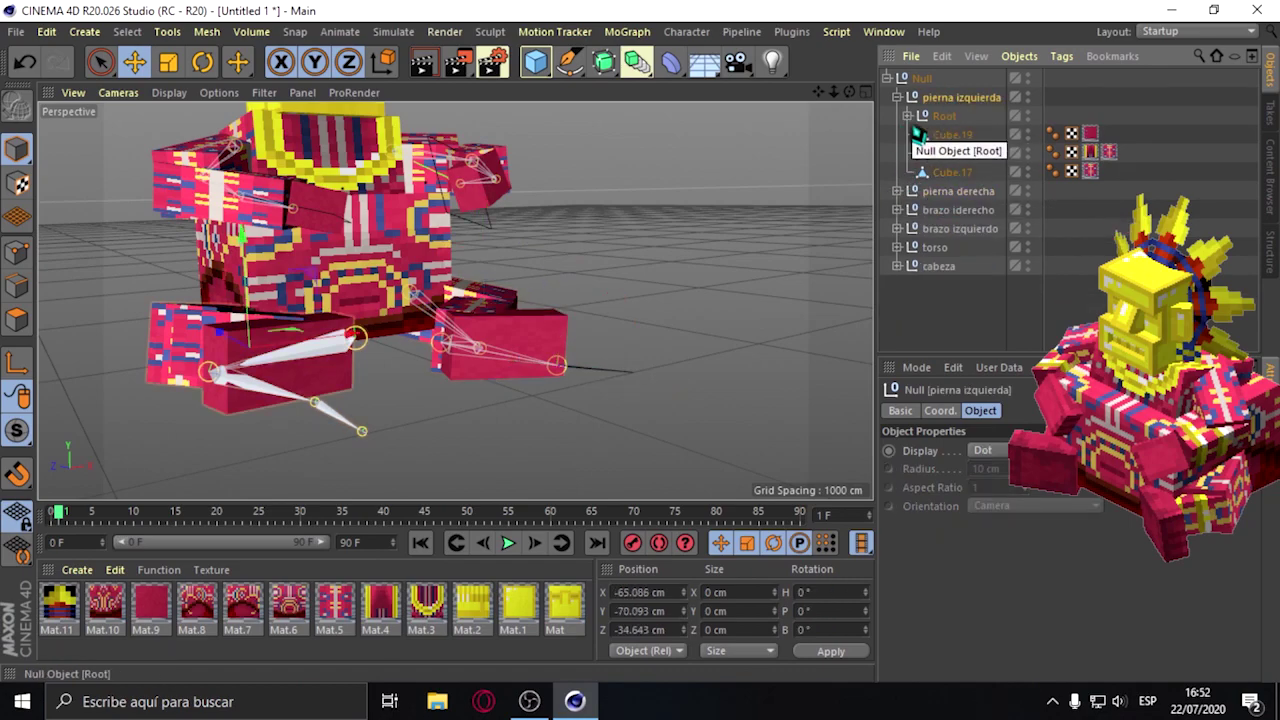
click(907, 116)
click(988, 190)
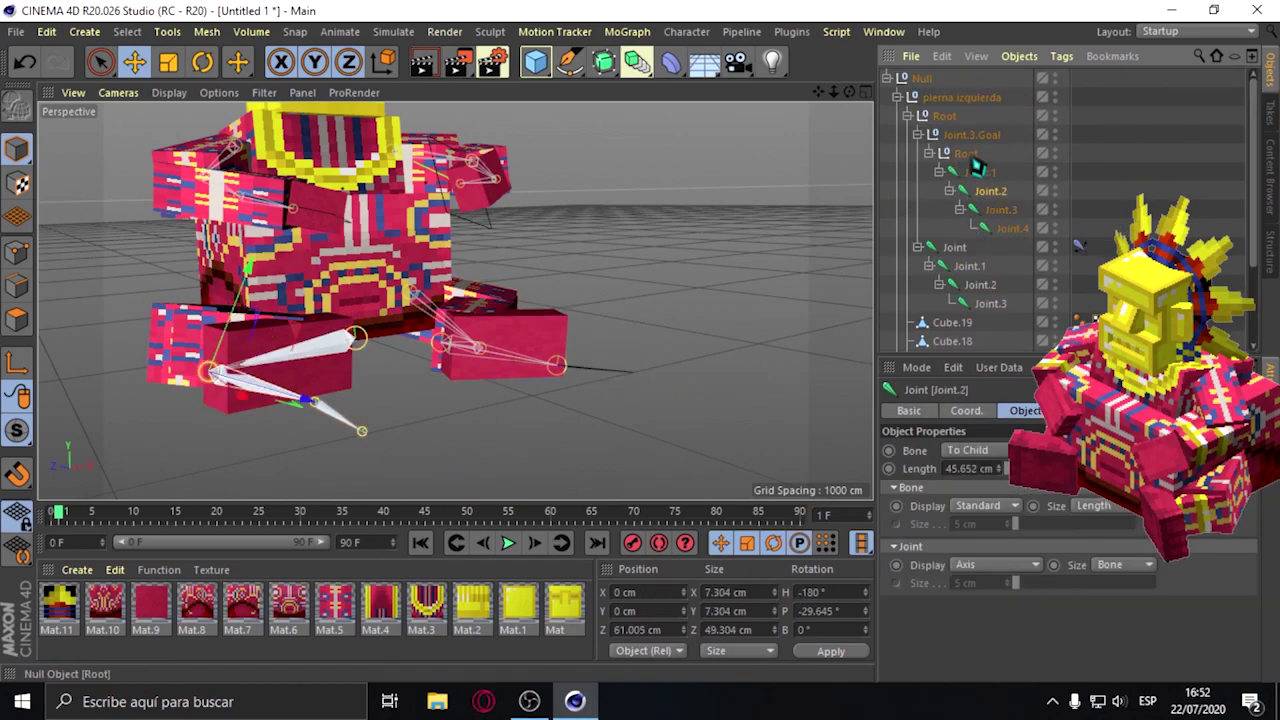
drag(956, 77, 898, 95)
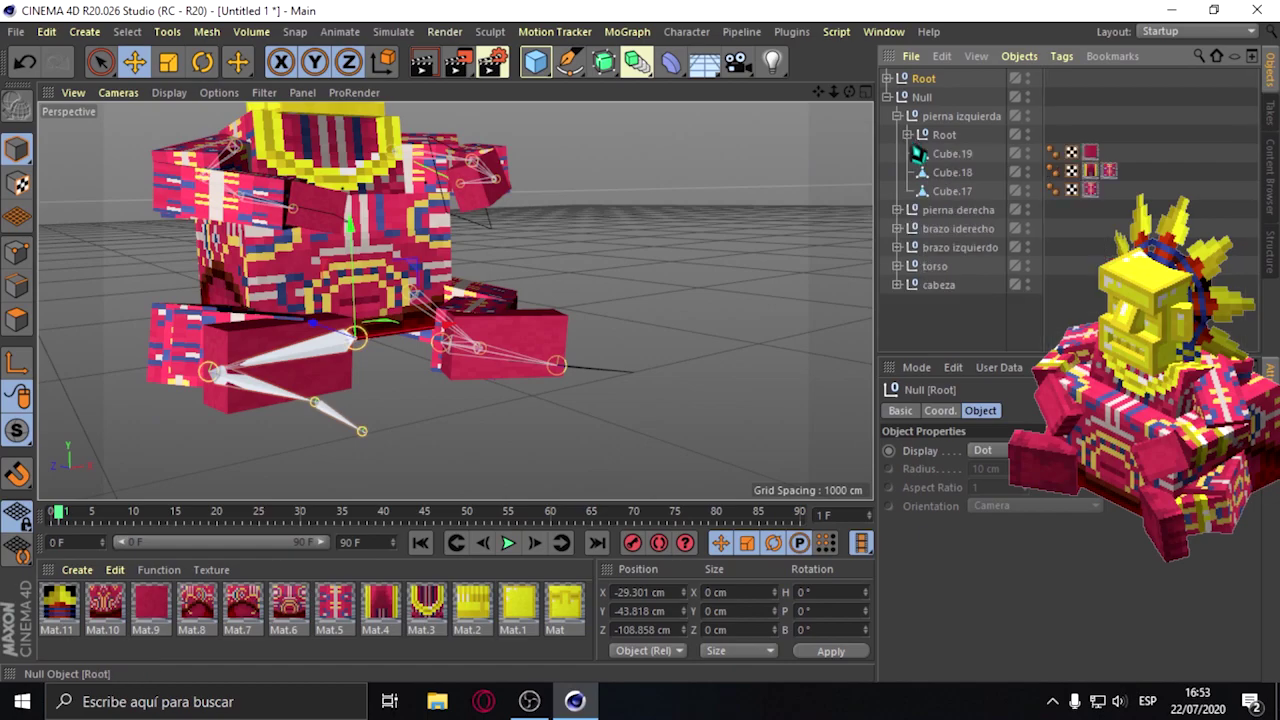
drag(948, 175, 956, 206)
click(938, 192)
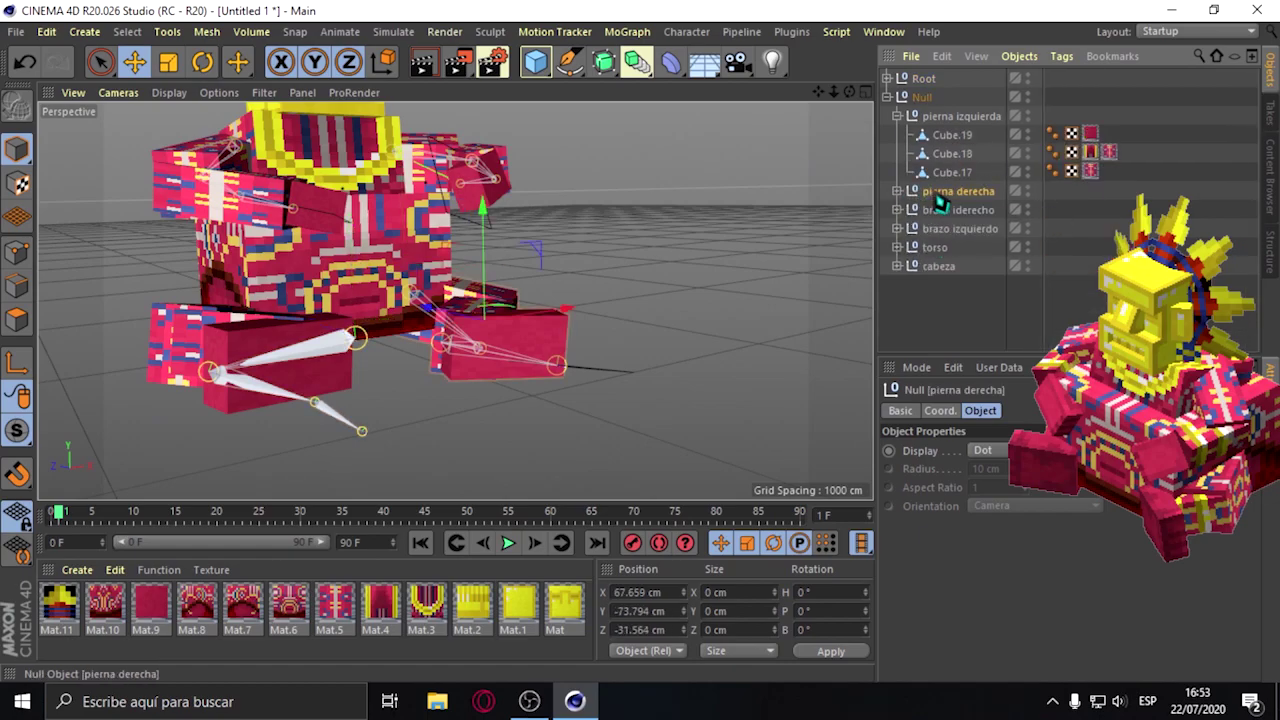
click(957, 116)
drag(849, 92, 800, 130)
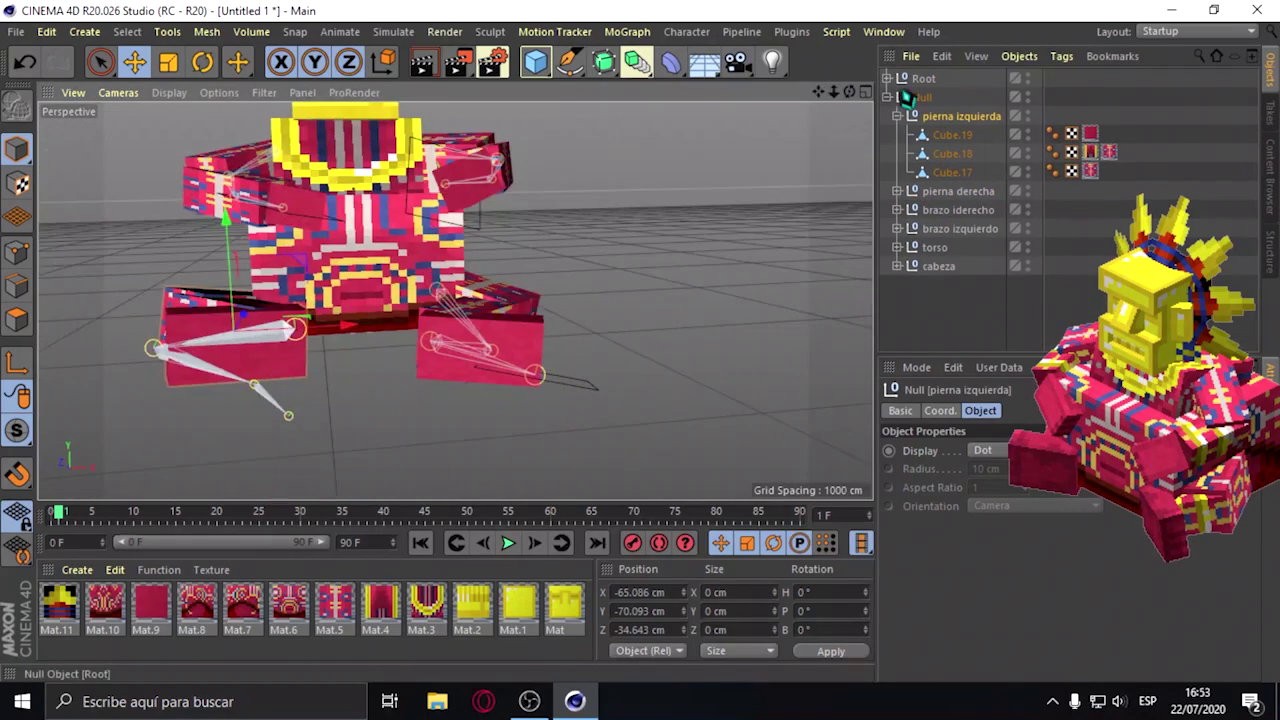
drag(955, 118, 955, 116)
alt+drag(308, 328, 711, 200)
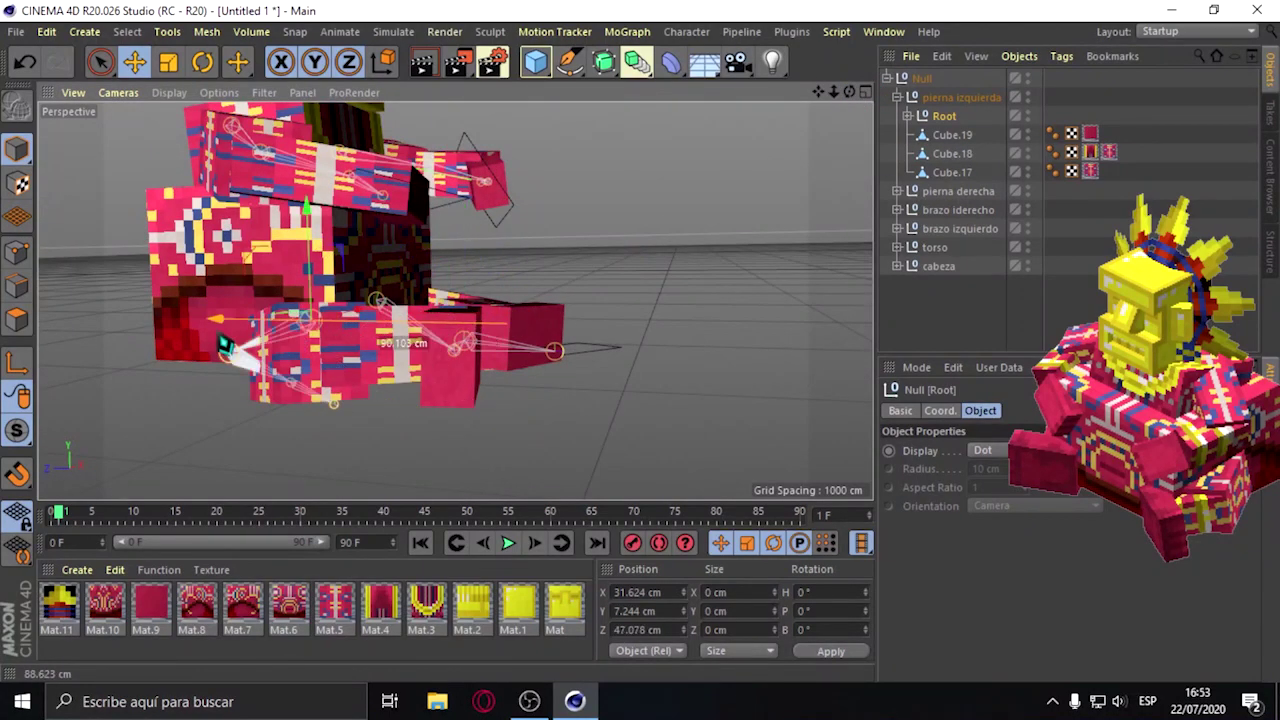
drag(849, 92, 499, 182)
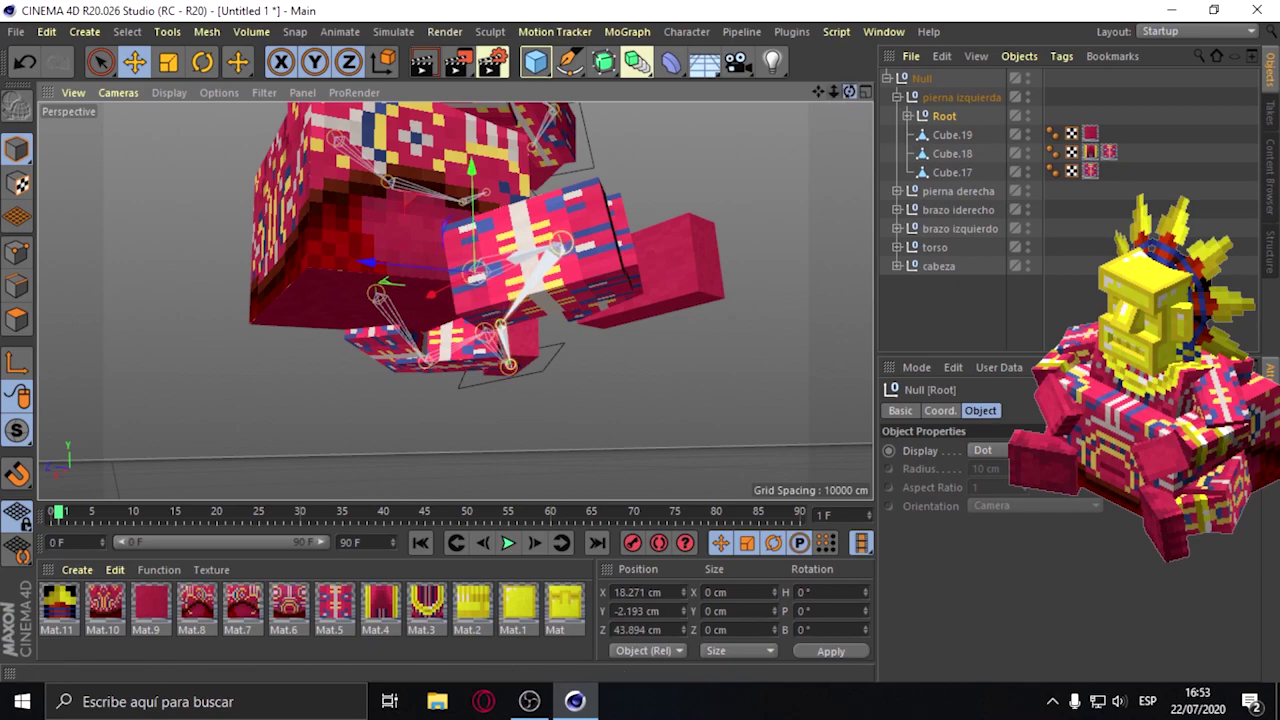
Rotate Joint.1 and Joint.2 and nudge them so the upper leg bones run through the cubes.
drag(849, 92, 760, 140)
click(907, 116)
click(920, 134)
click(968, 153)
key(r)
mouse_move(351, 254)
mouse_down()
mouse_move(508, 346)
mouse_move(284, 468)
mouse_up()
click(515, 268)
mouse_move(560, 285)
mouse_down()
mouse_move(540, 300)
mouse_move(604, 370)
mouse_up()
click(545, 362)
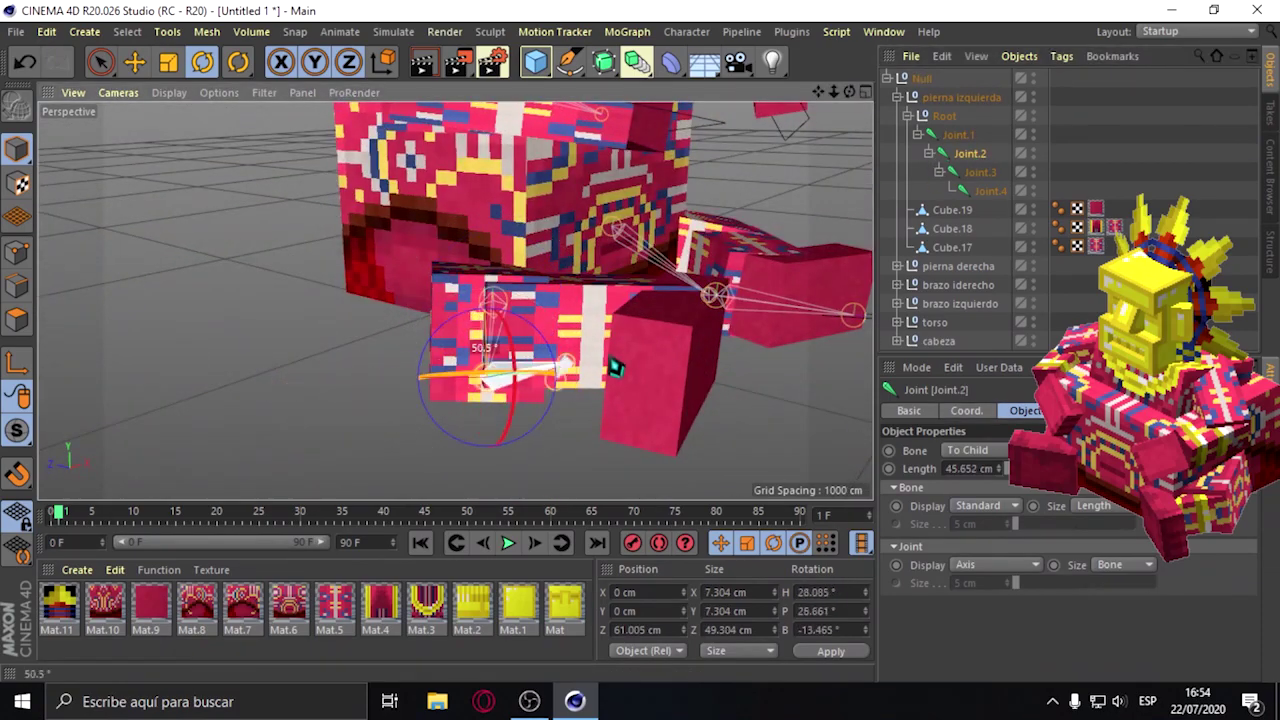
drag(813, 318, 425, 350)
key(e)
drag(472, 280, 464, 268)
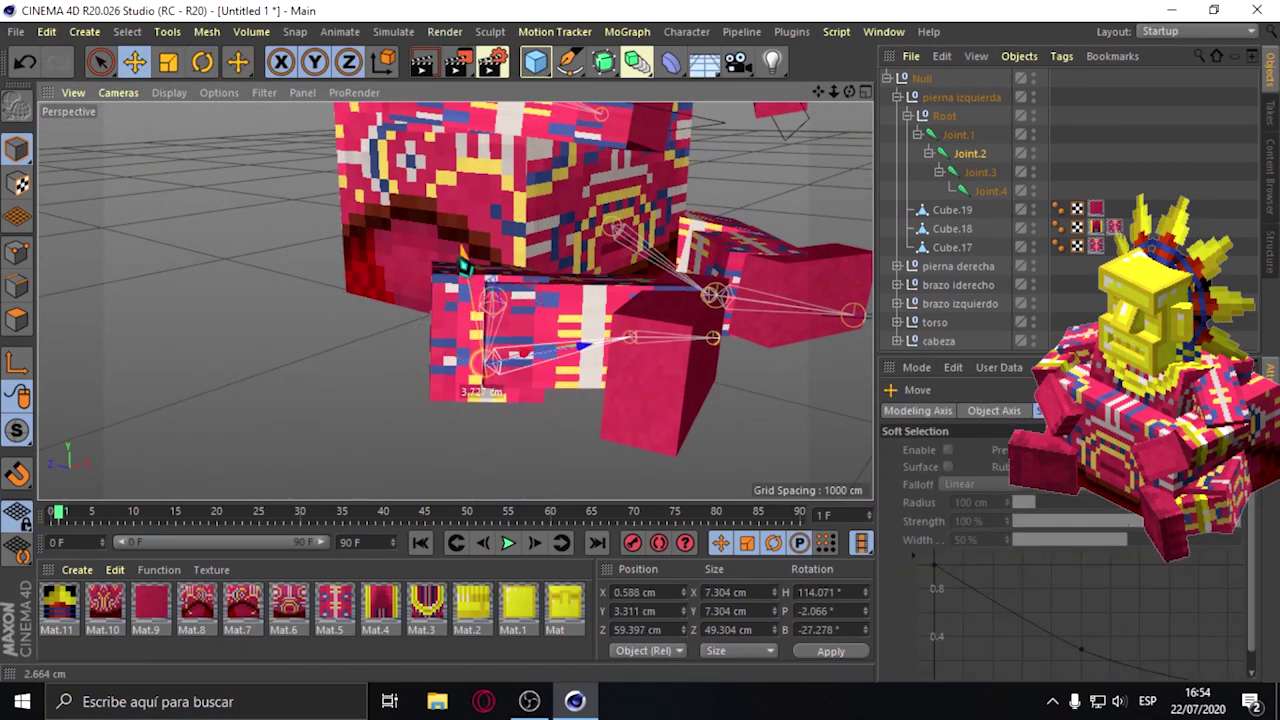
Rotate Joint.3 about -52° into the foot, shift it into place, and add the leg cubes to the selection.
mouse_move(873, 127)
alt+mouse_down()
mouse_move(760, 400)
mouse_move(736, 381)
alt+mouse_up()
click(767, 405)
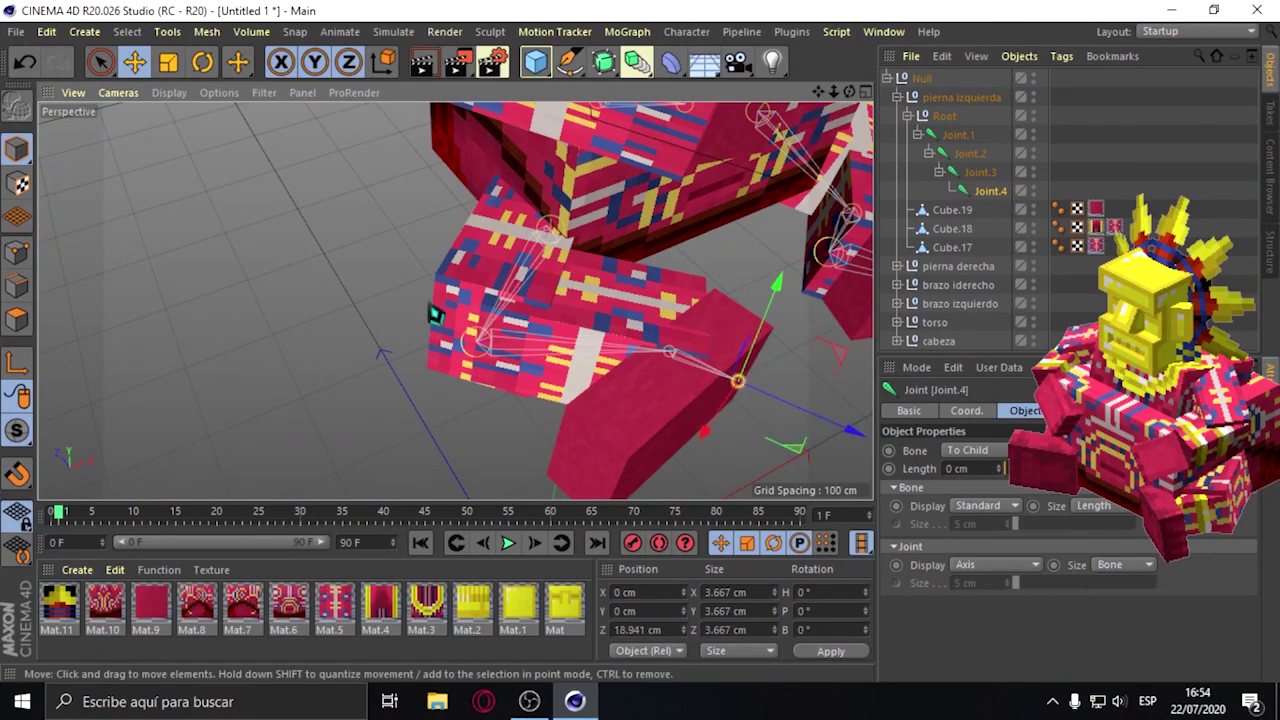
key(r)
click(597, 385)
click(965, 172)
mouse_move(623, 406)
mouse_down()
mouse_move(666, 363)
mouse_move(537, 444)
mouse_move(377, 332)
mouse_up()
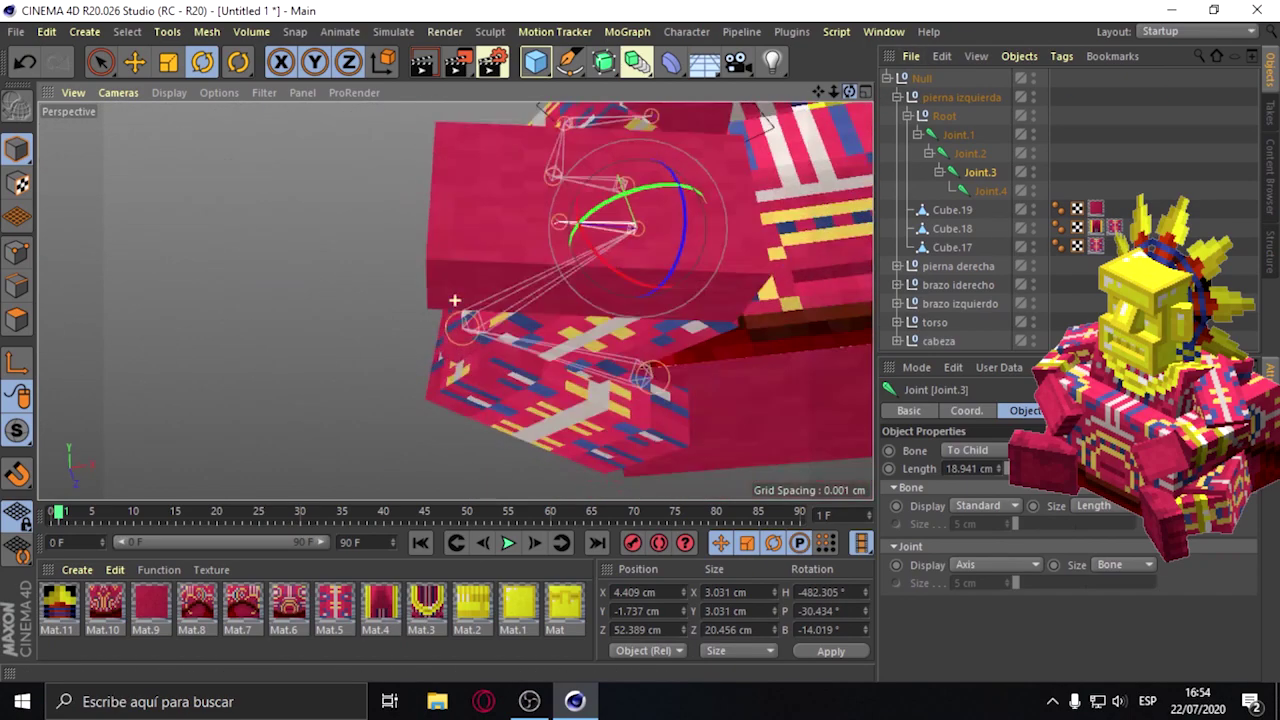
key(e)
mouse_move(487, 355)
mouse_down()
mouse_move(540, 357)
mouse_move(500, 380)
mouse_move(394, 394)
mouse_move(423, 280)
mouse_move(424, 322)
mouse_up()
drag(849, 92, 830, 110)
shift+click(952, 247)
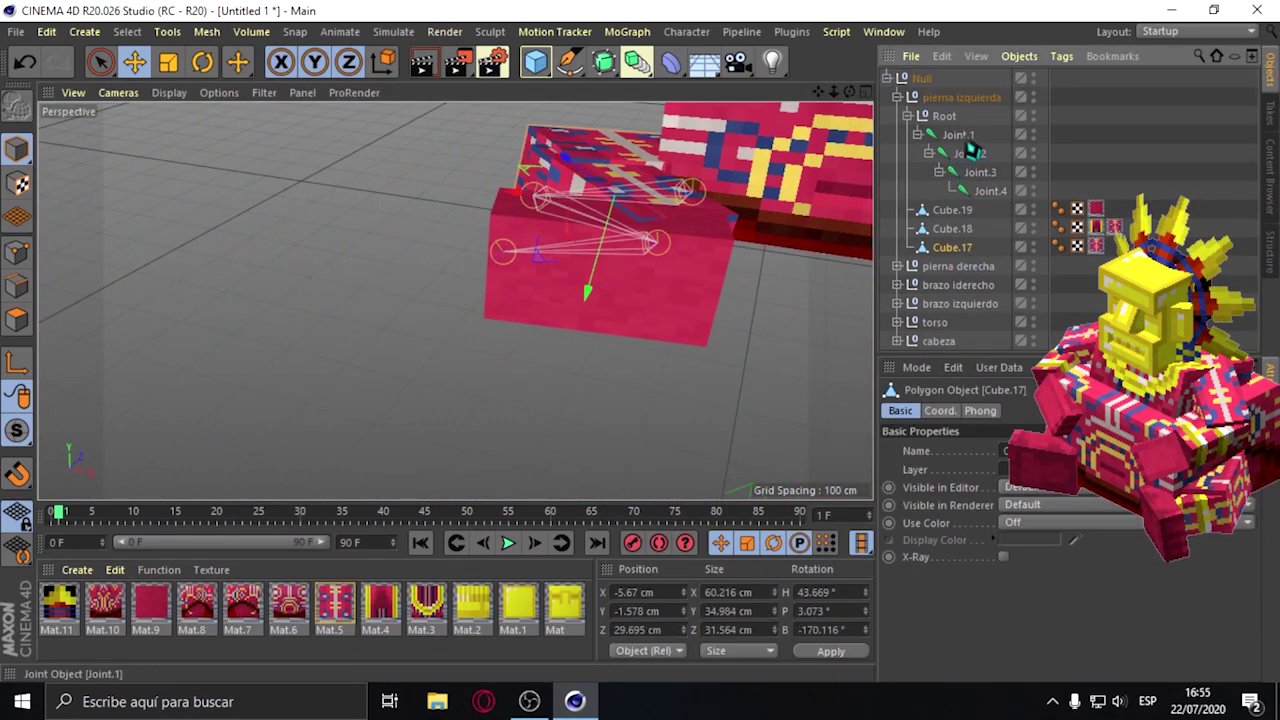
Bind the leg cubes to the joints and create an IK chain for the leg.
click(686, 31)
click(817, 103)
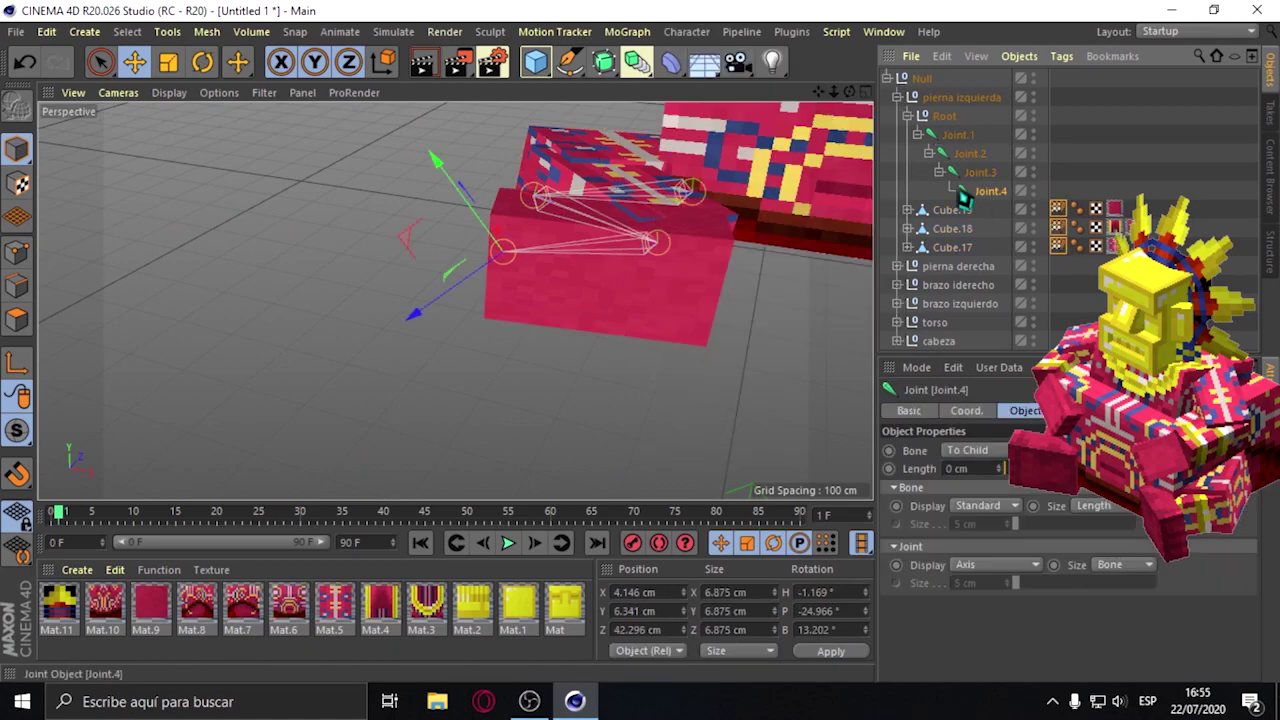
click(686, 31)
click(843, 85)
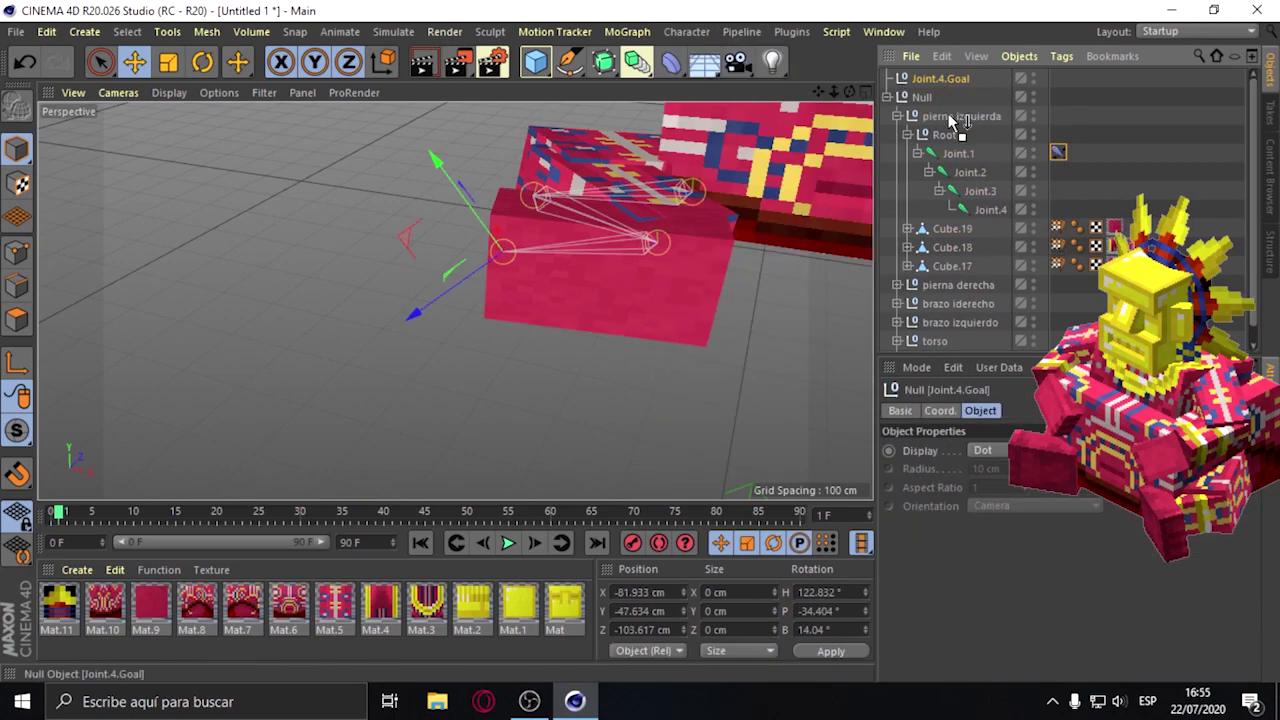
Set the IK goal's display to Diamond with XZ orientation.
click(990, 450)
click(1018, 282)
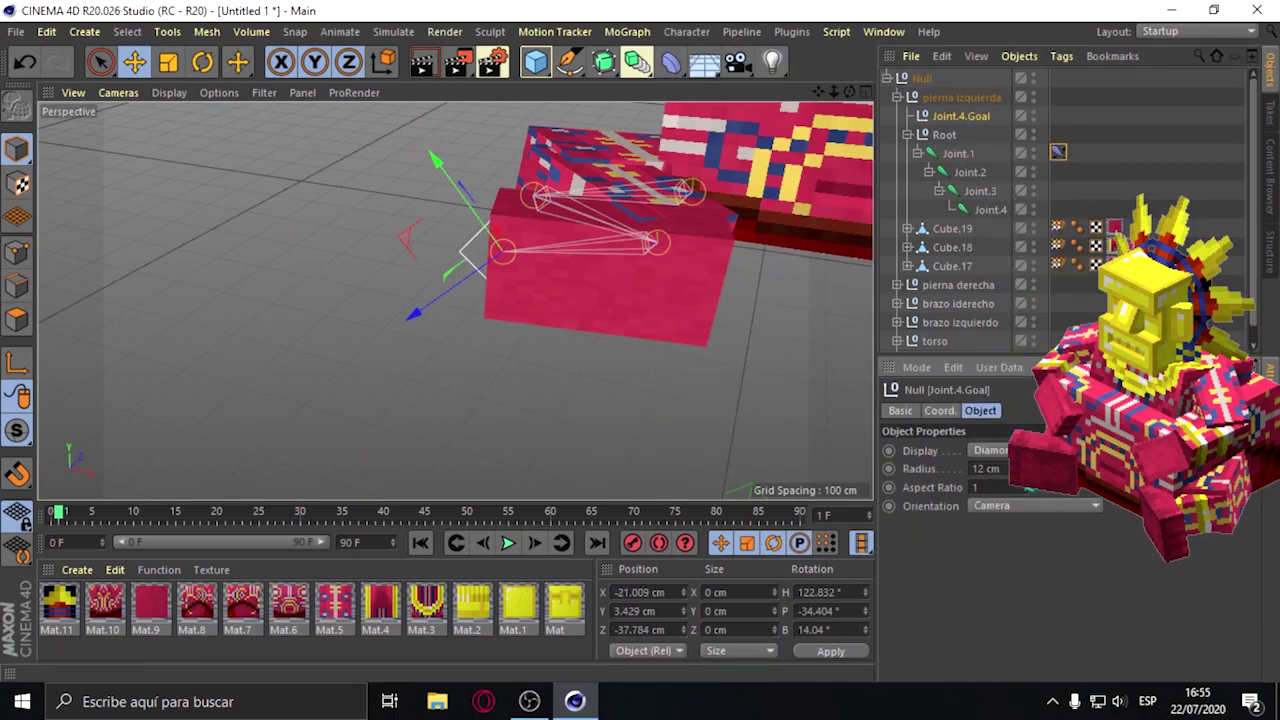
click(1028, 505)
click(1000, 557)
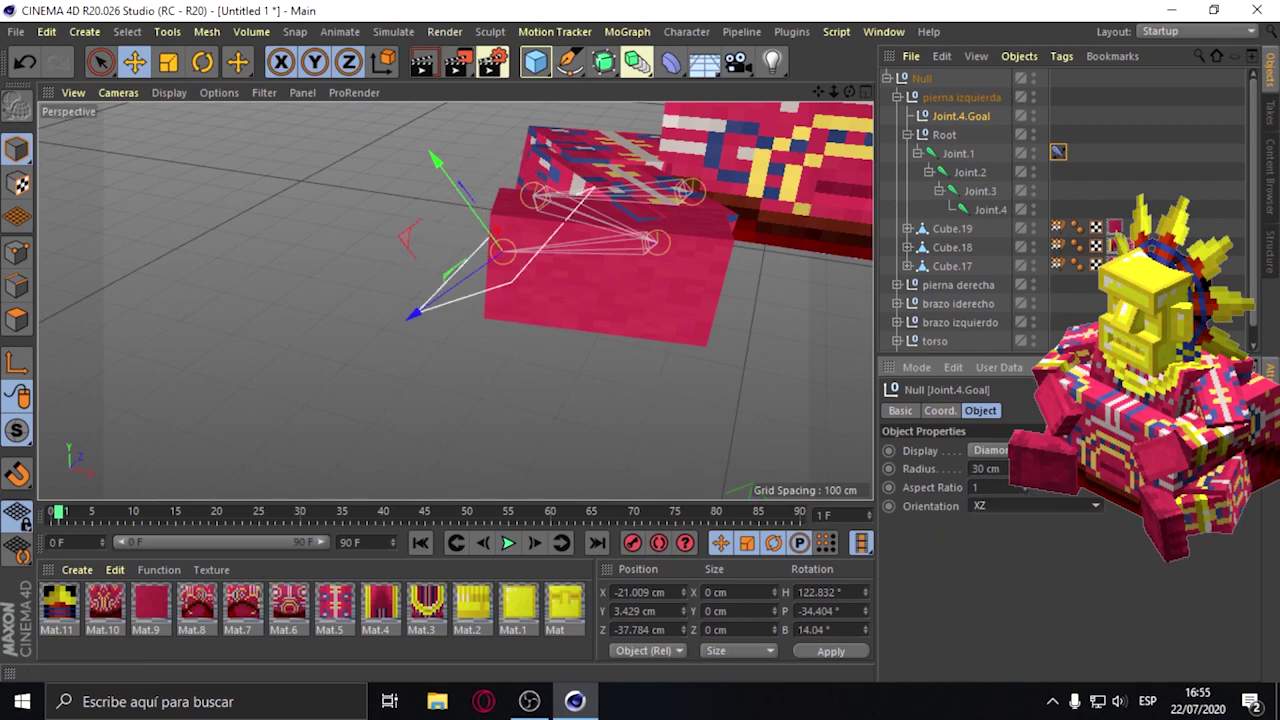
Rename the top null to barako.
click(897, 97)
double_click(925, 78)
text(ko)
key(Return)
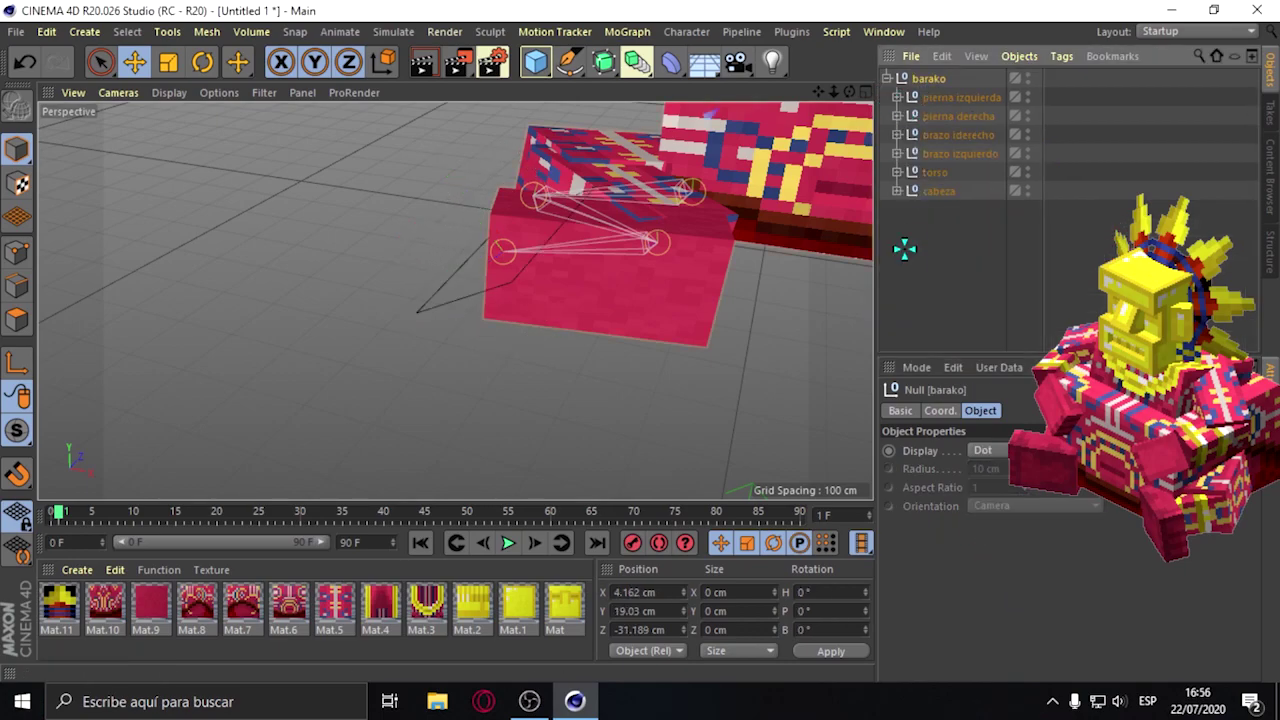
Drag the leg's IK goal down to test that the leg bends correctly.
alt+drag(454, 297, 400, 314)
click(460, 192)
drag(459, 190, 471, 312)
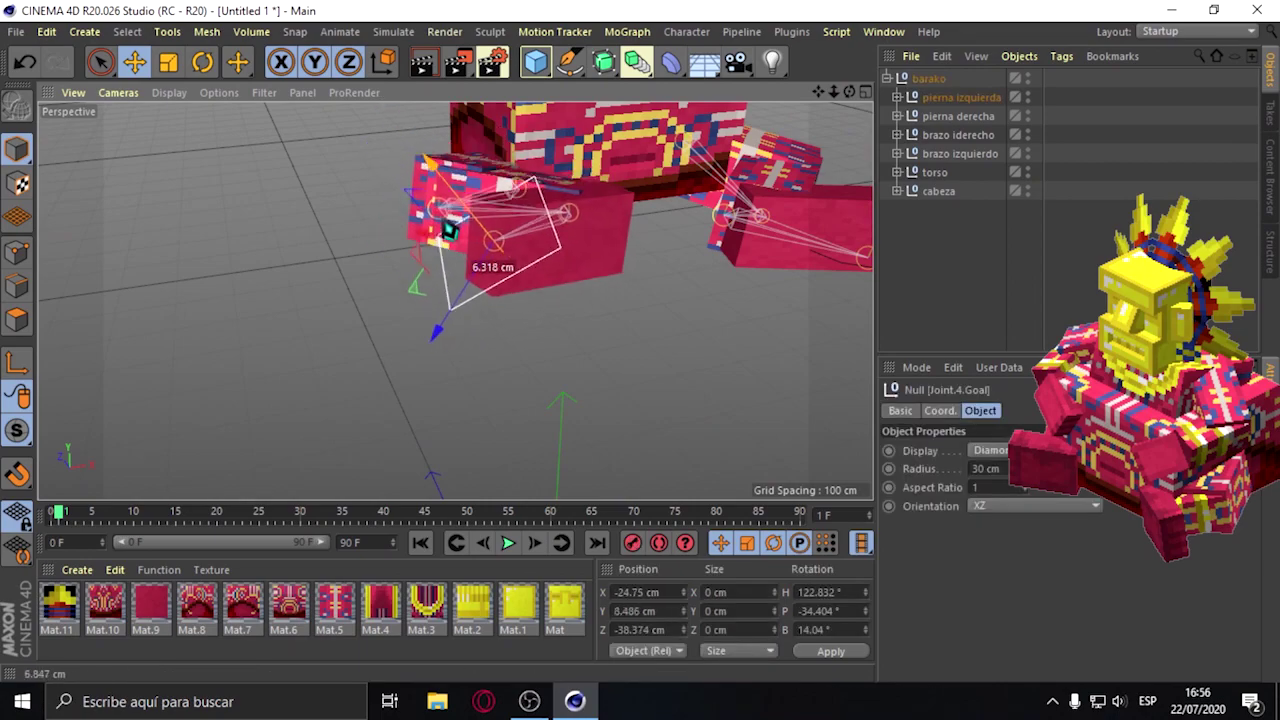
mouse_move(465, 365)
mouse_down()
mouse_move(389, 491)
mouse_move(474, 416)
mouse_move(443, 443)
mouse_move(473, 428)
mouse_up()
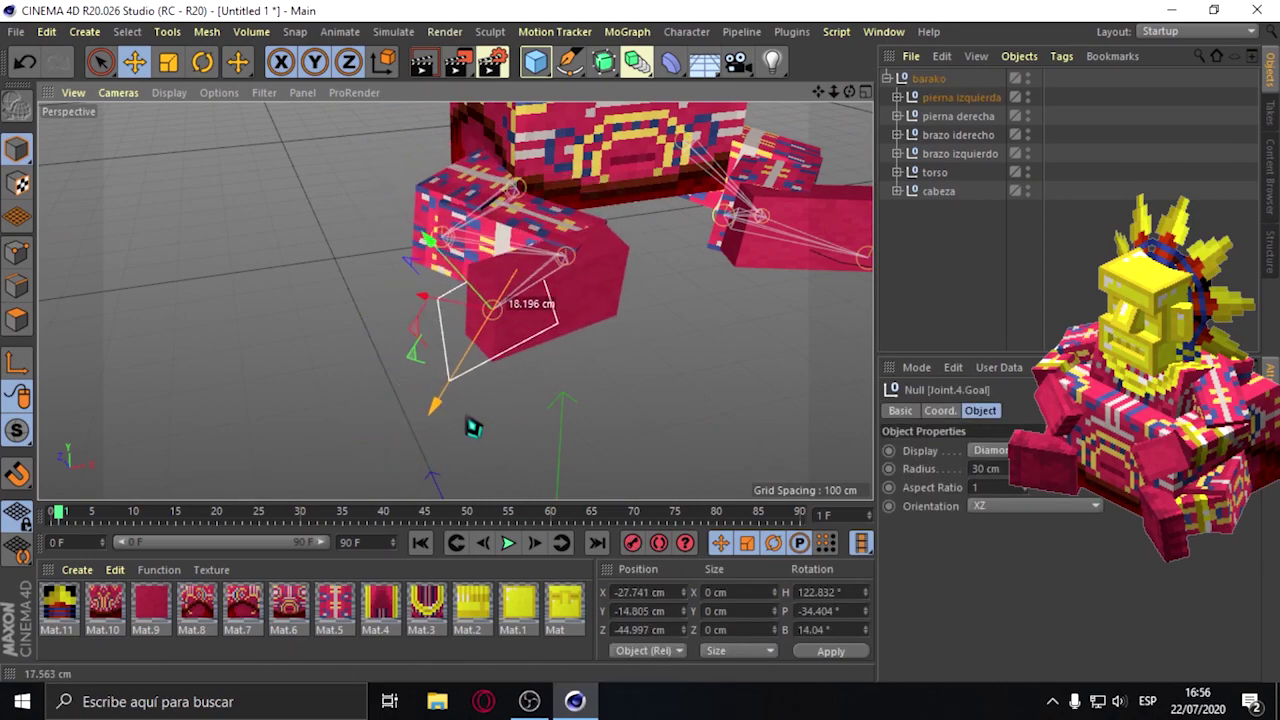
click(985, 298)
drag(849, 91, 806, 148)
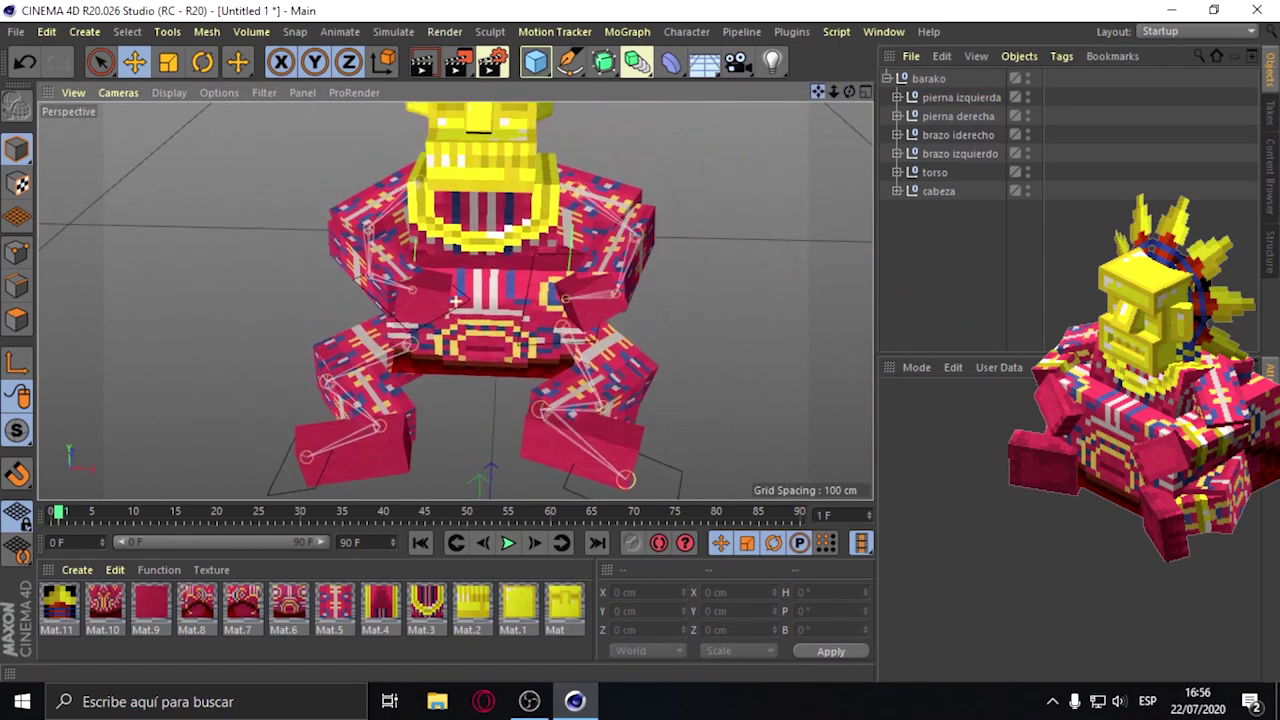
drag(822, 98, 843, 92)
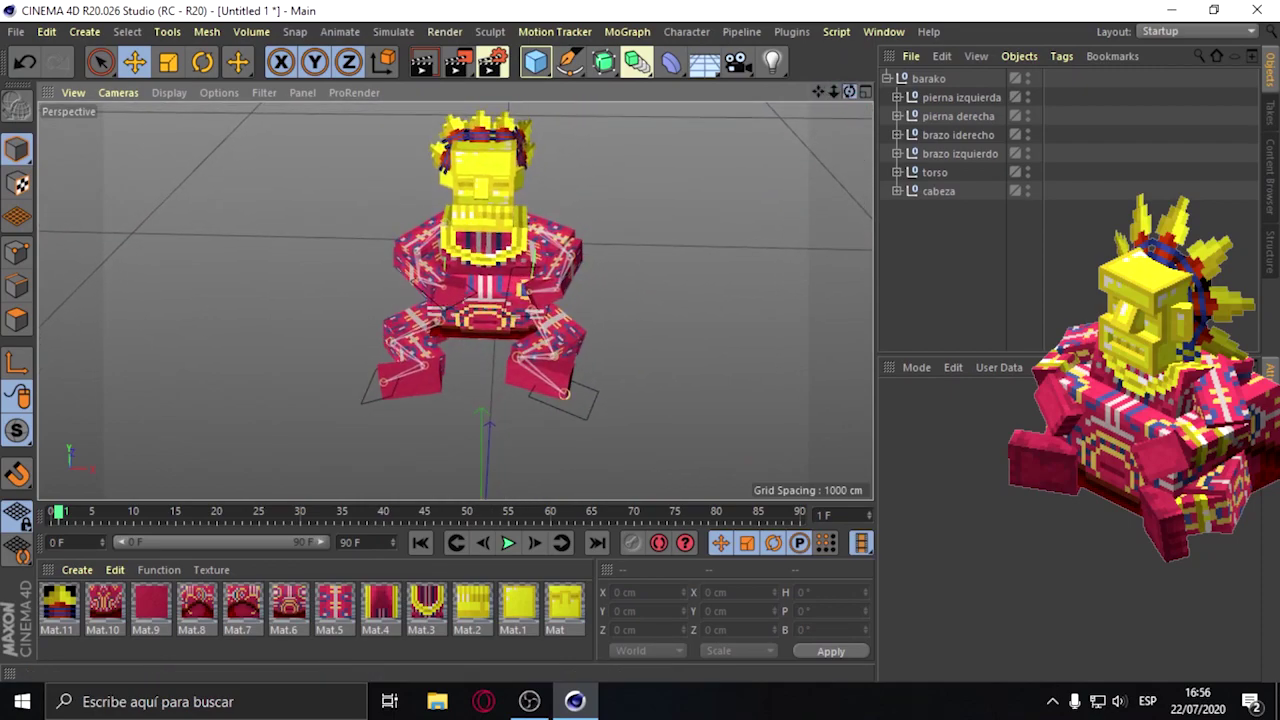
drag(849, 91, 868, 96)
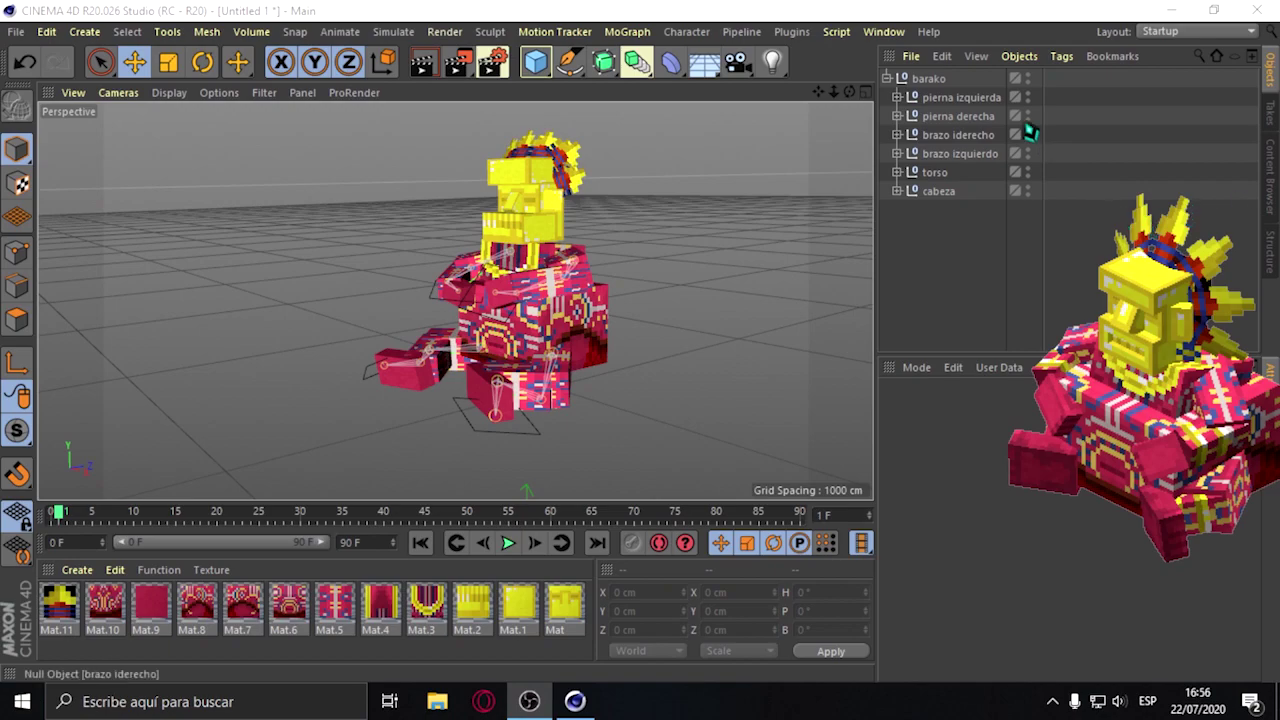
click(884, 31)
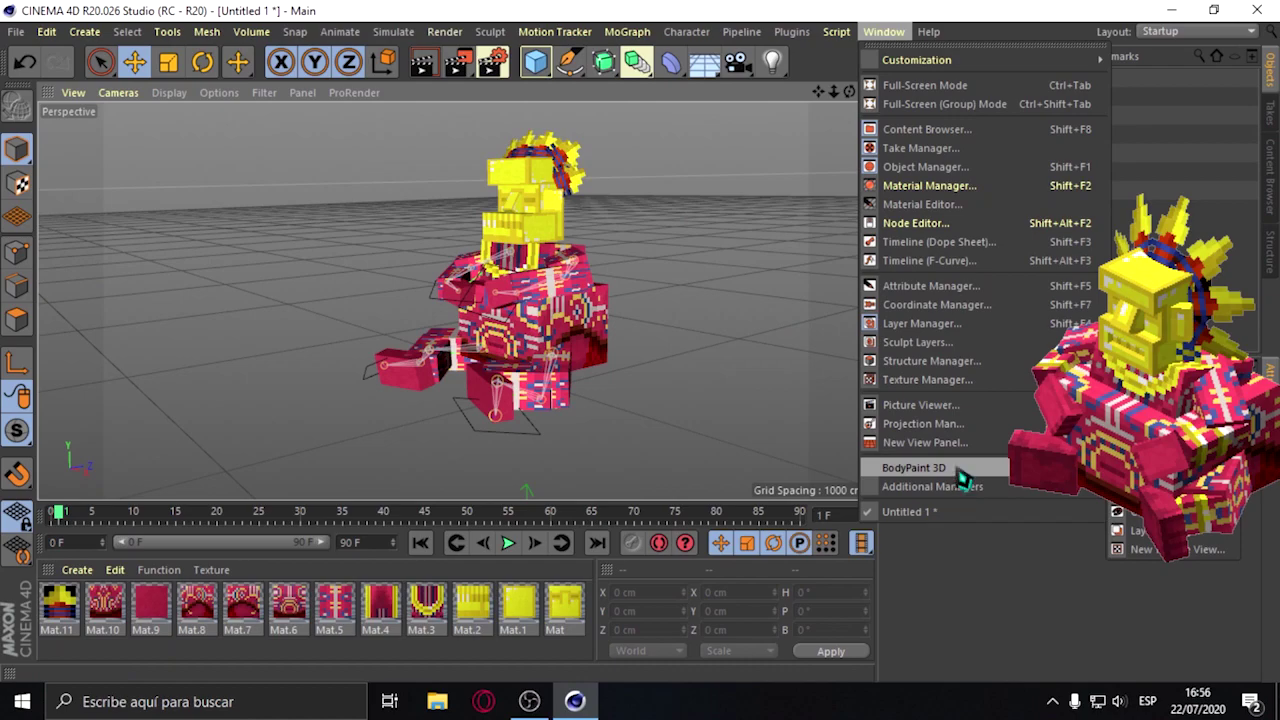
key(Escape)
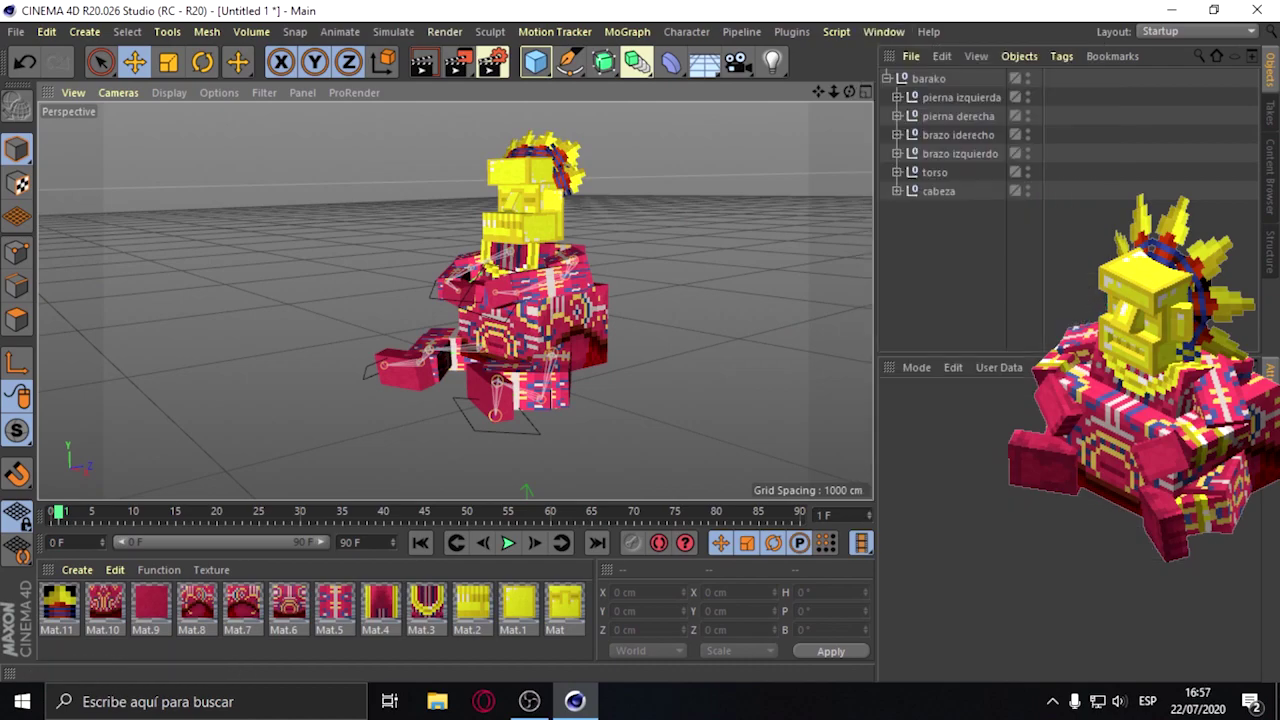